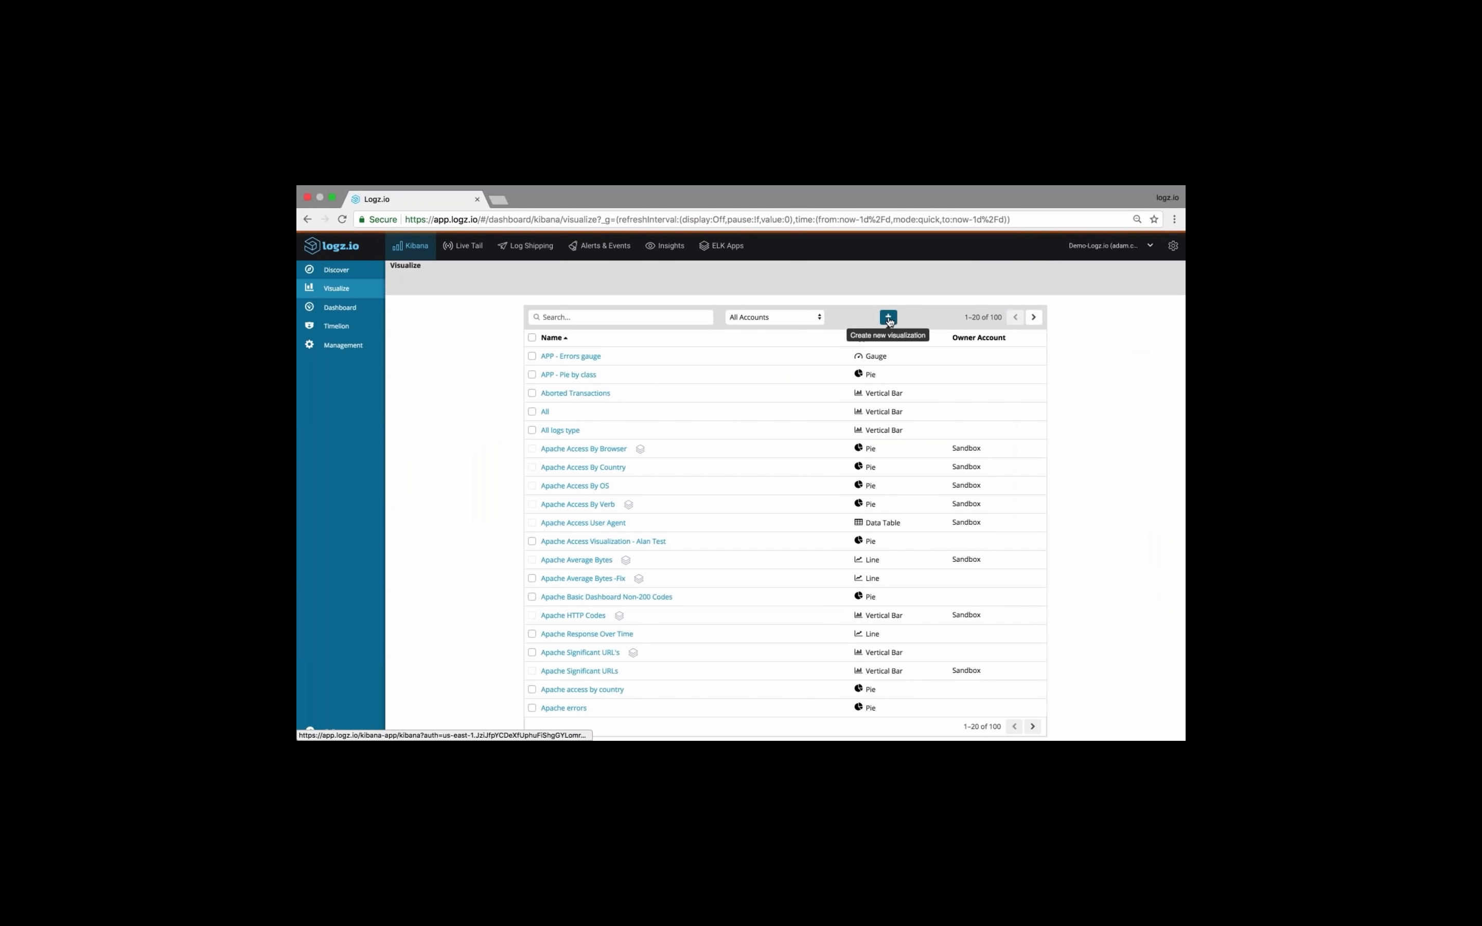
# Create a new Line visualization and choose its data source
pyautogui.click(889, 318)
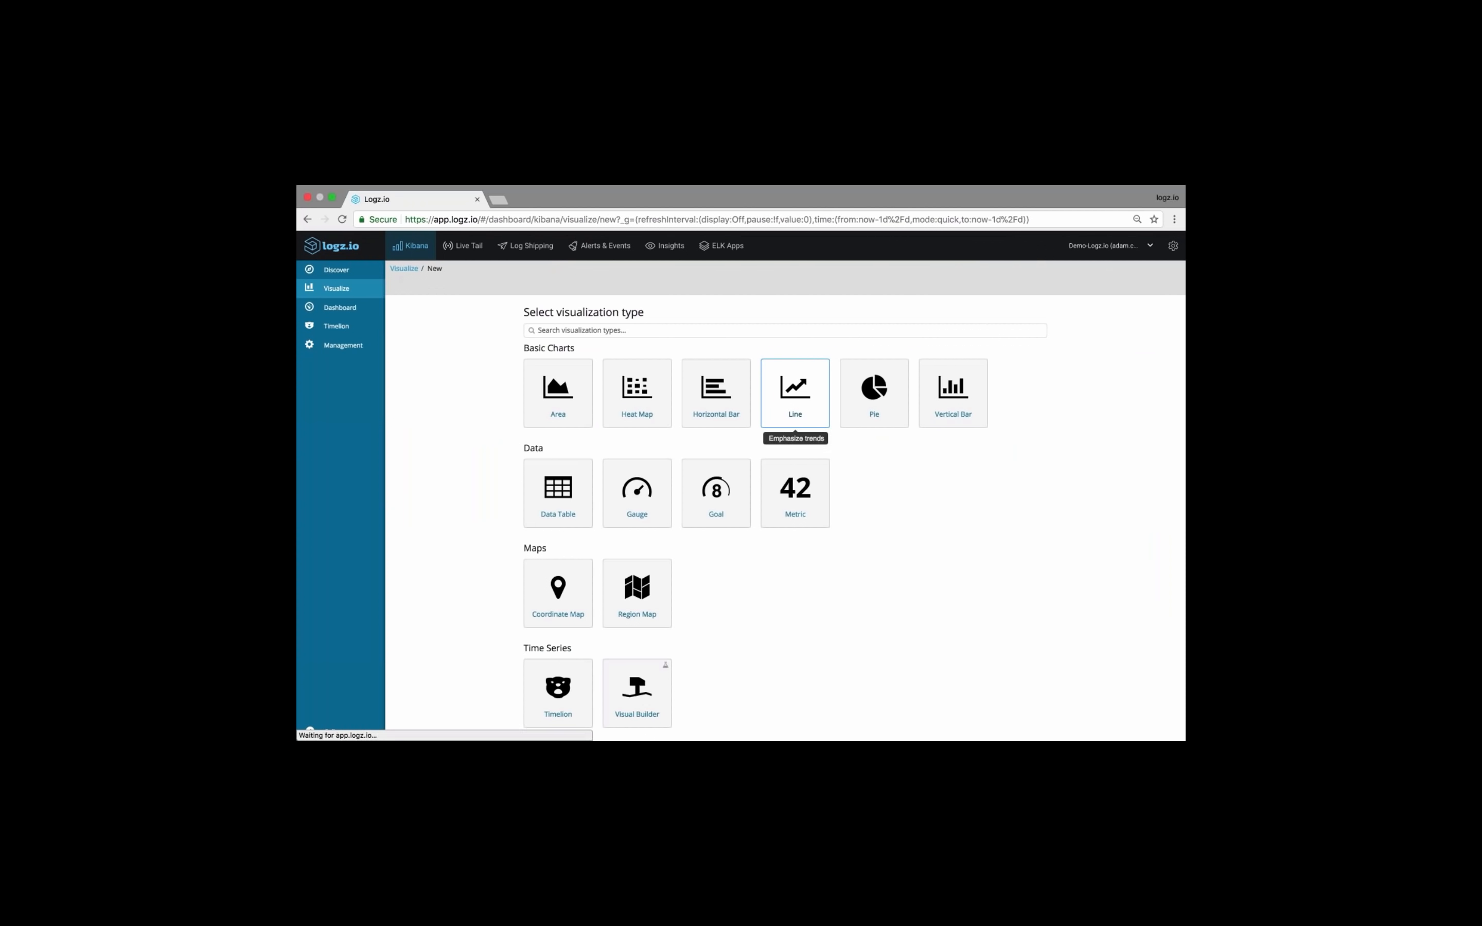
pyautogui.click(795, 398)
pyautogui.click(612, 373)
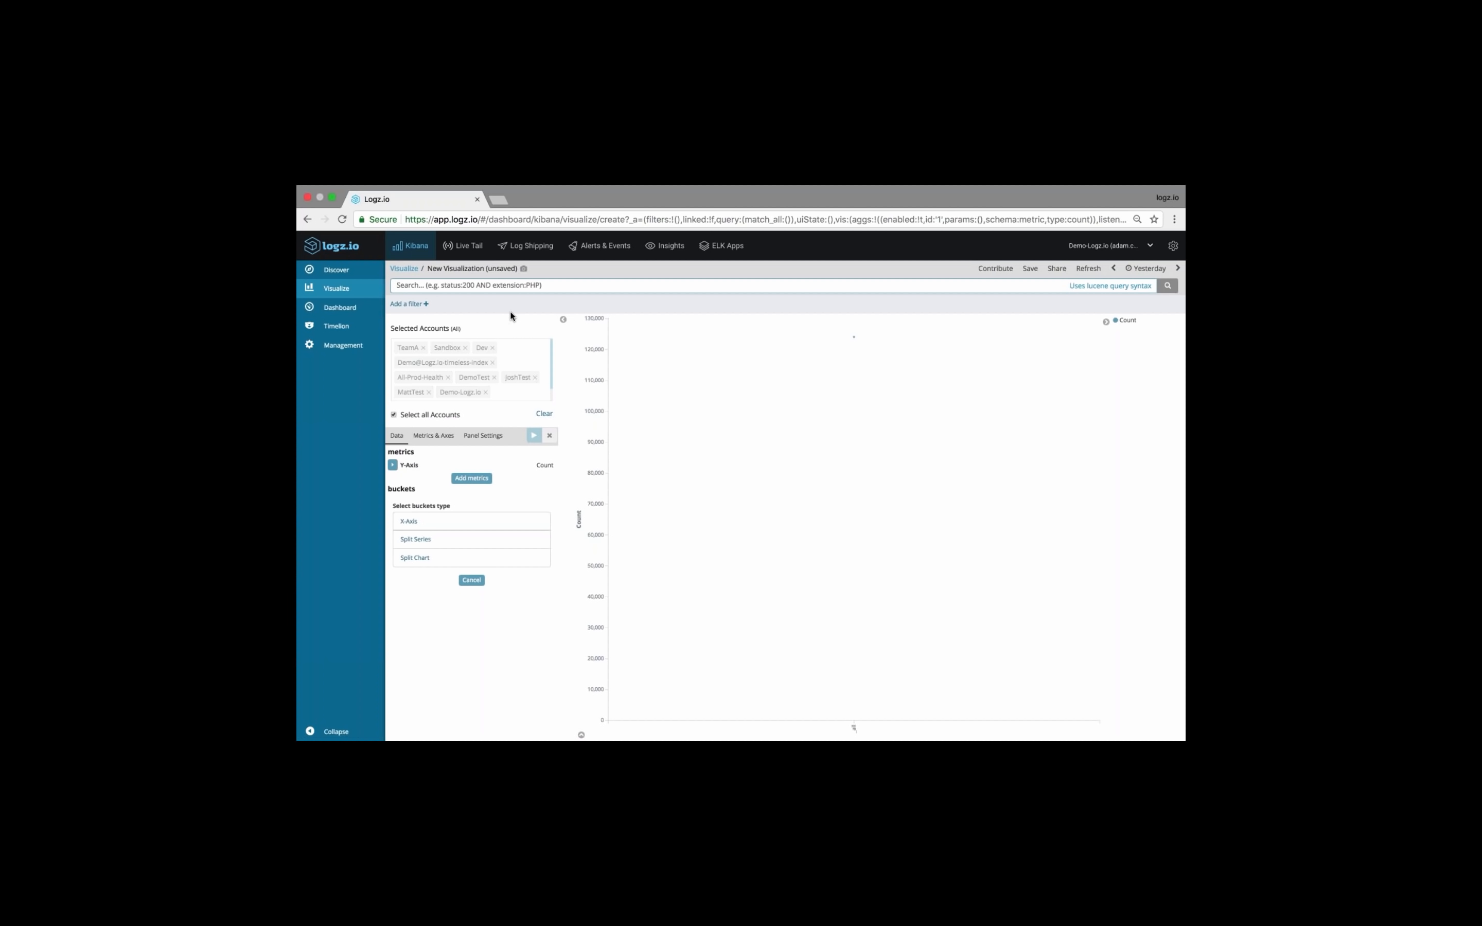
pyautogui.click(490, 521)
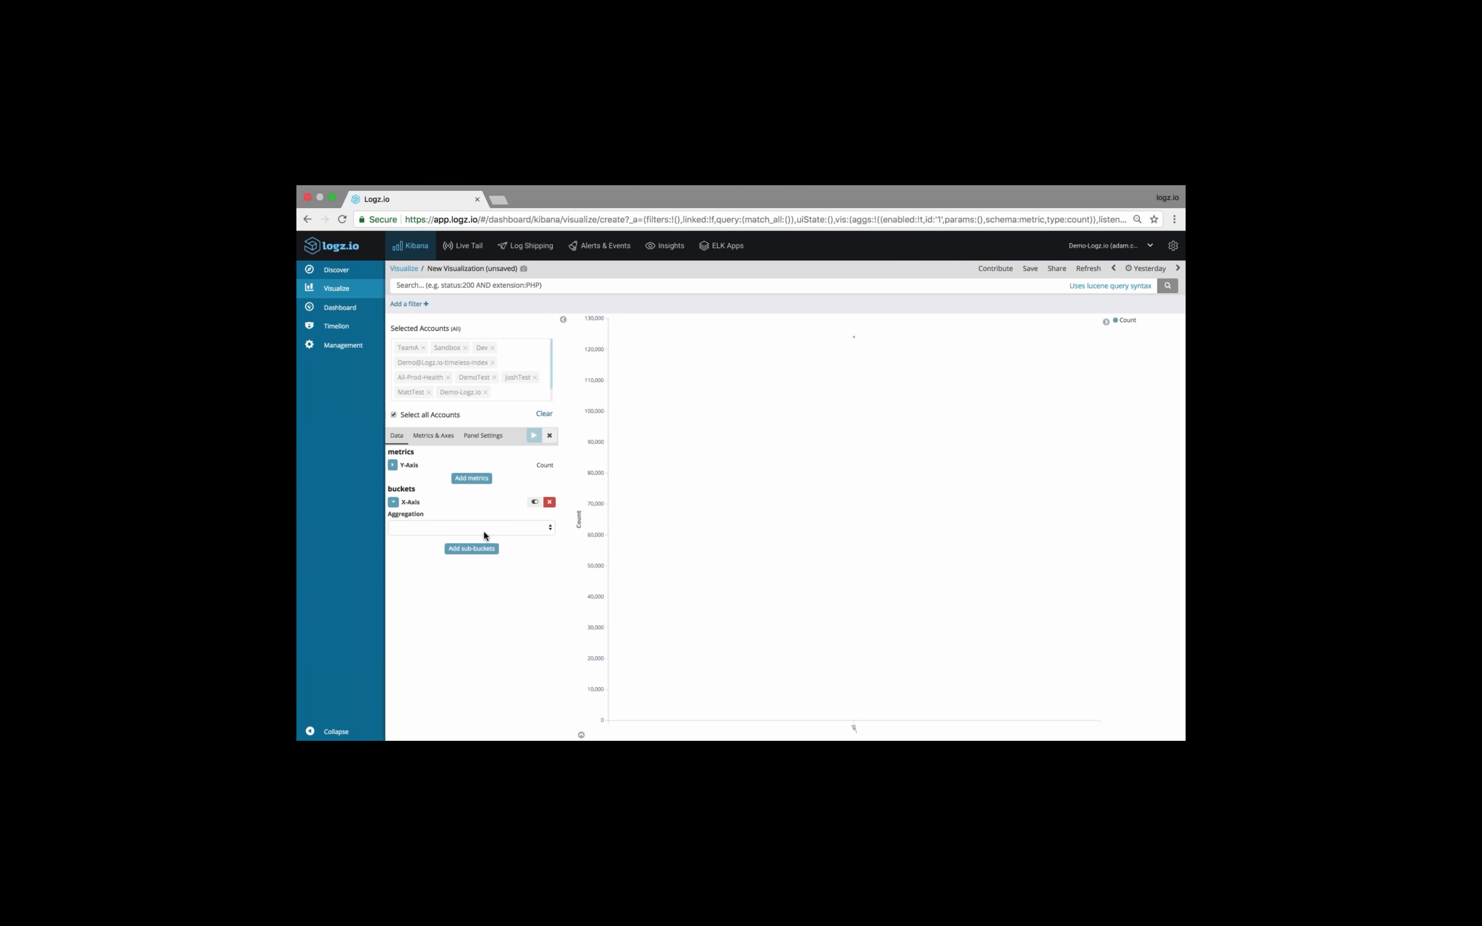
pyautogui.click(484, 532)
pyautogui.click(472, 543)
pyautogui.click(535, 436)
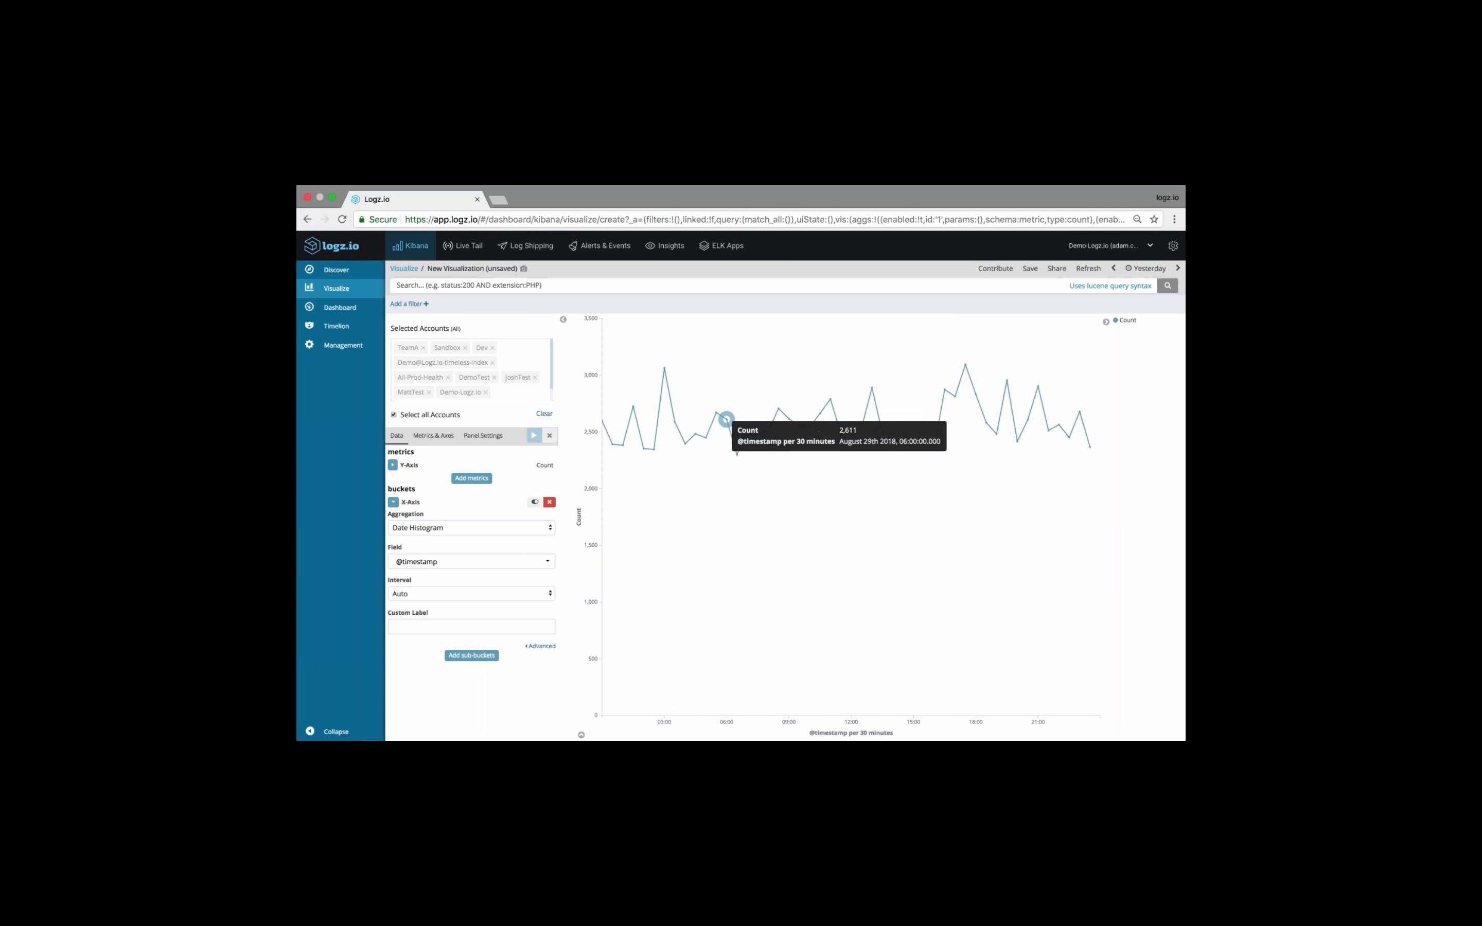
# Add a Split Series sub-bucket using a Terms aggregation on the request field, and apply it to the line chart
pyautogui.click(469, 656)
pyautogui.click(423, 679)
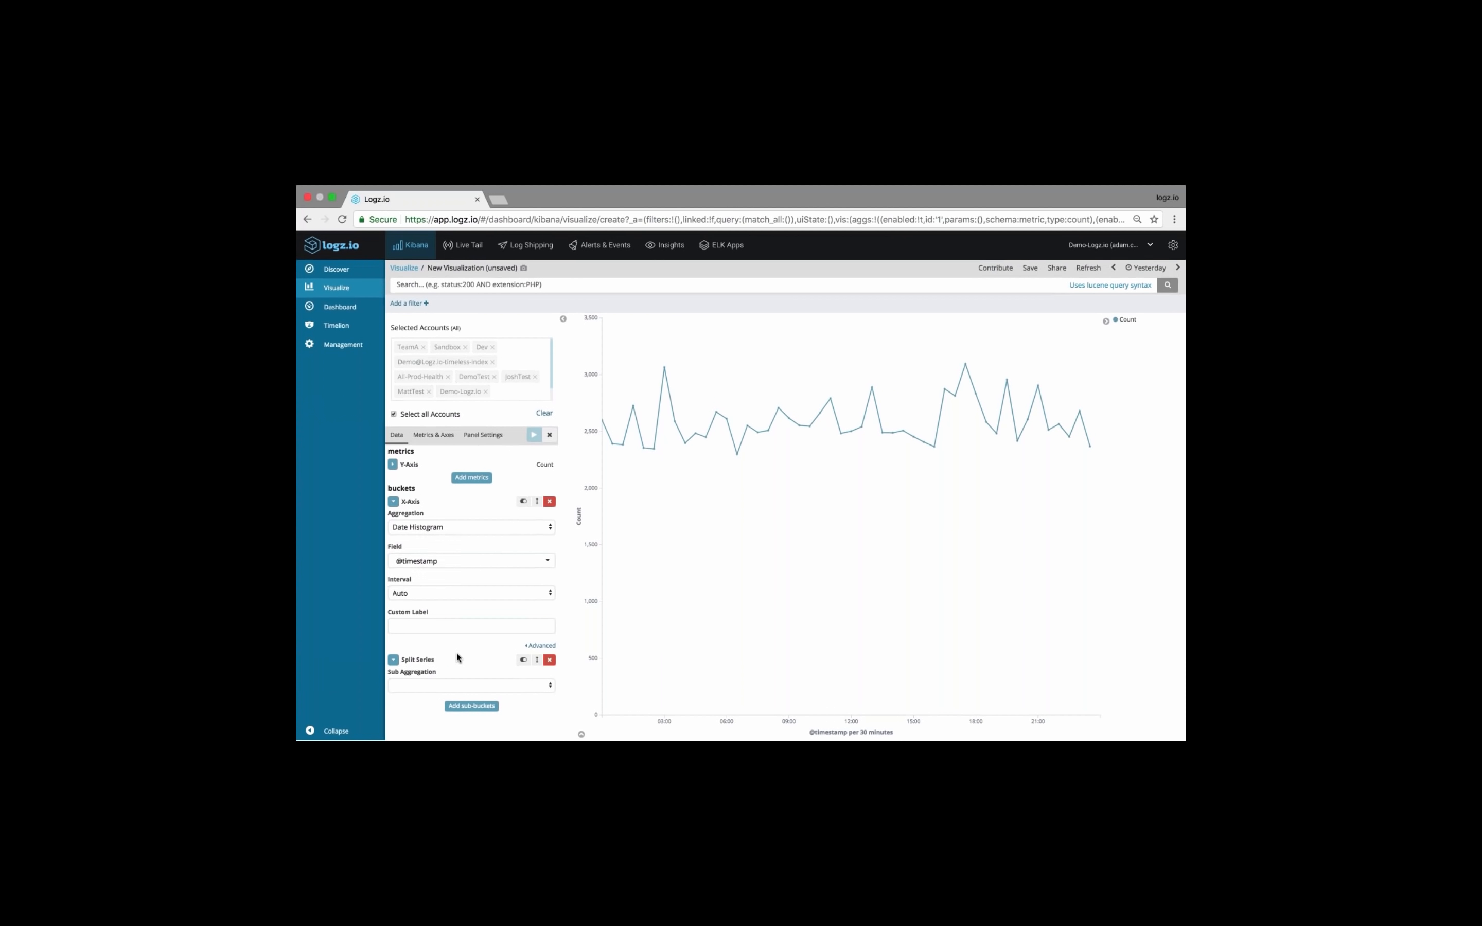
pyautogui.click(443, 686)
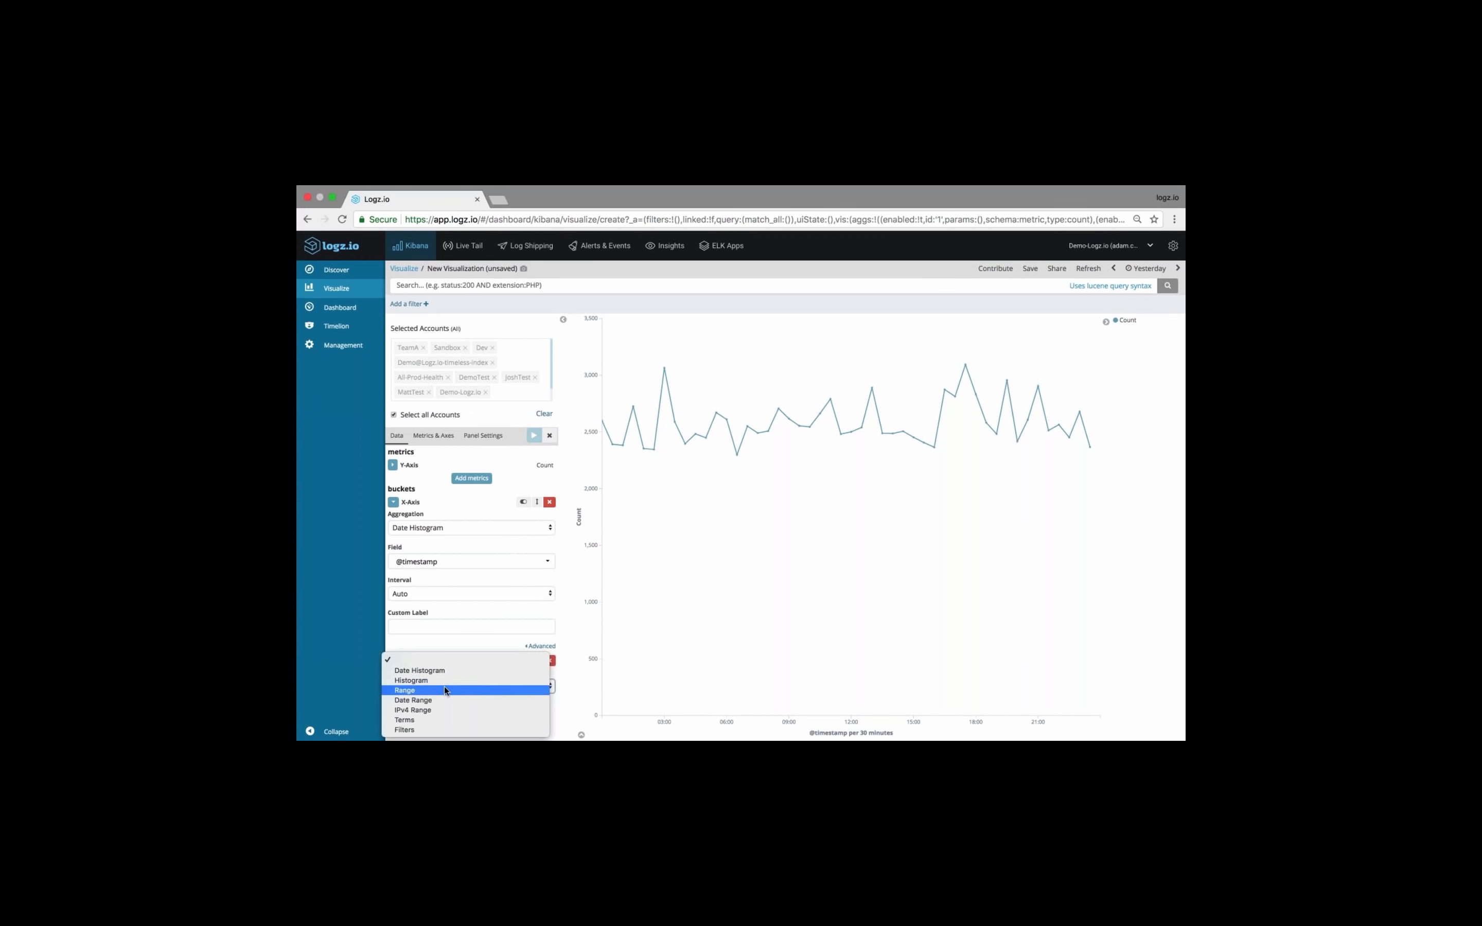
pyautogui.click(425, 721)
pyautogui.click(425, 720)
pyautogui.write('request')
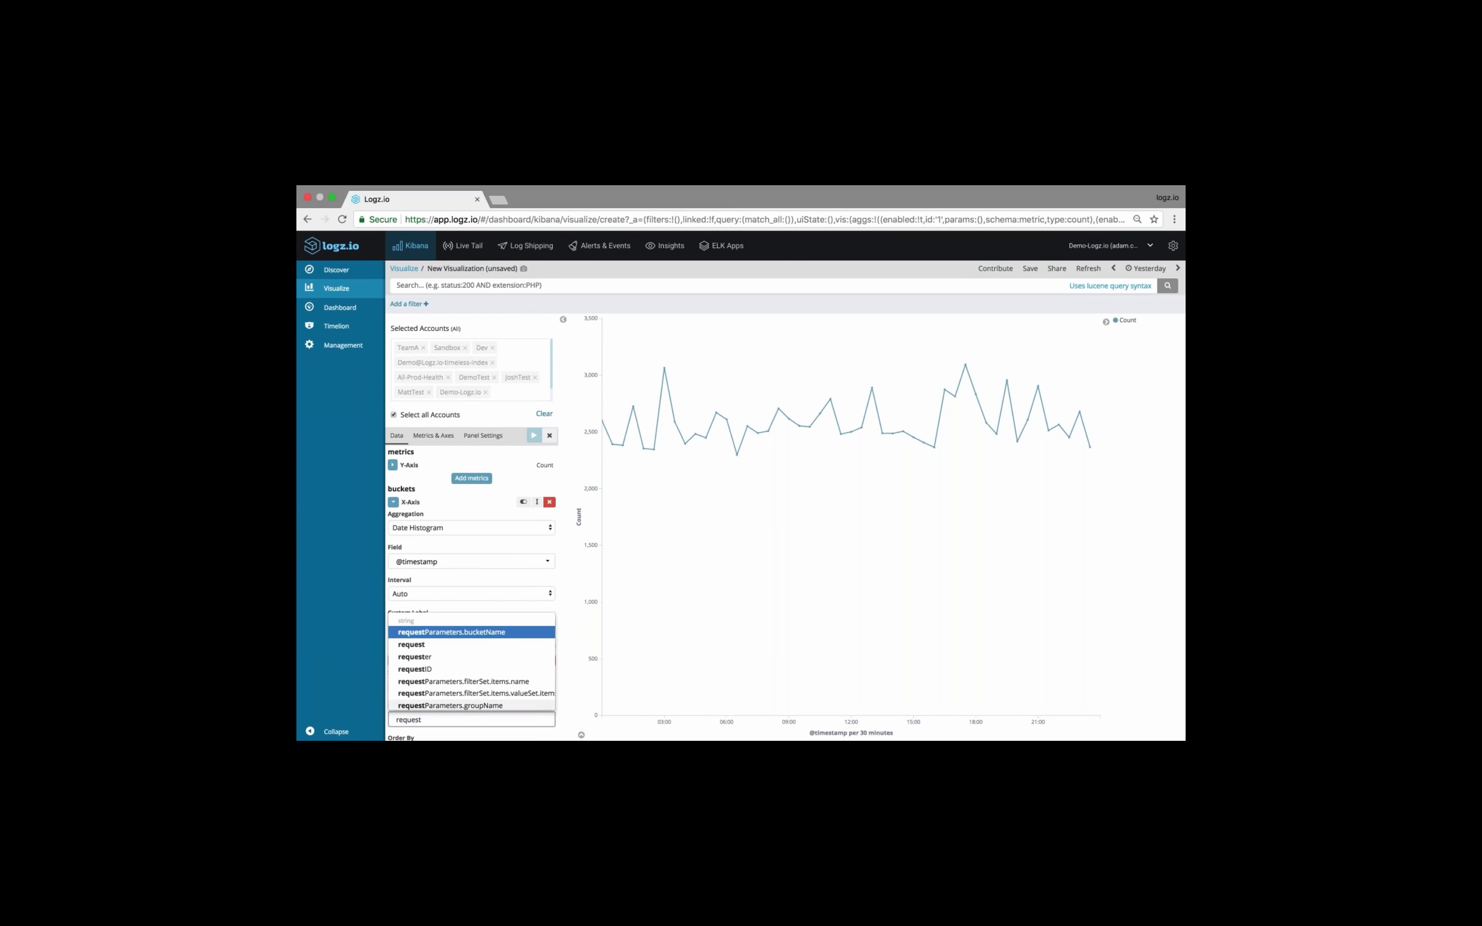
pyautogui.click(422, 646)
pyautogui.click(534, 435)
pyautogui.scroll(-4, 429, 612)
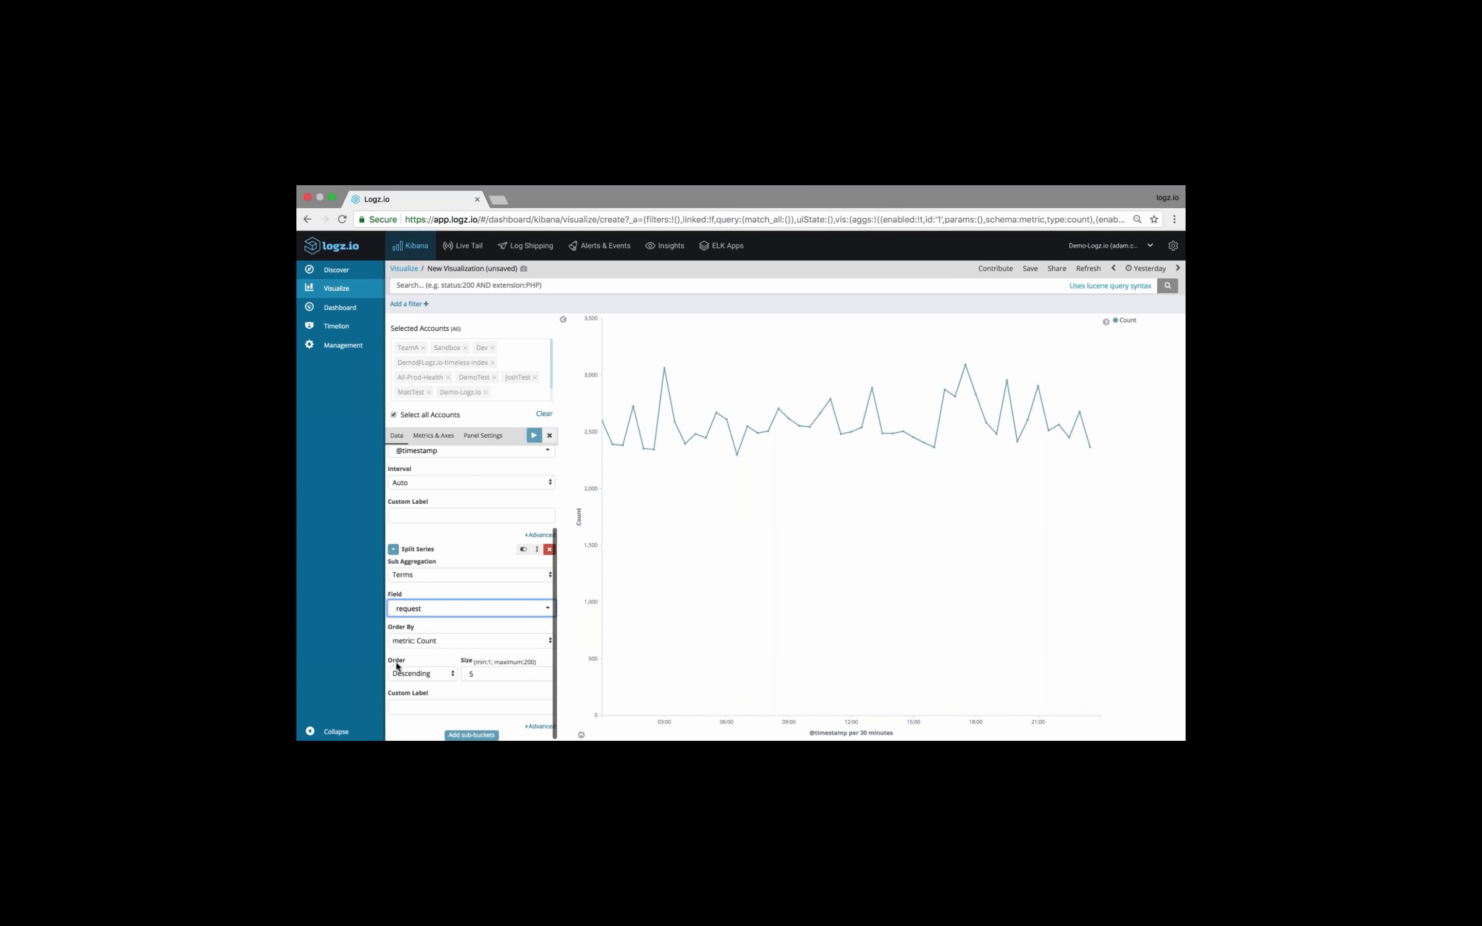
pyautogui.doubleClick(471, 674)
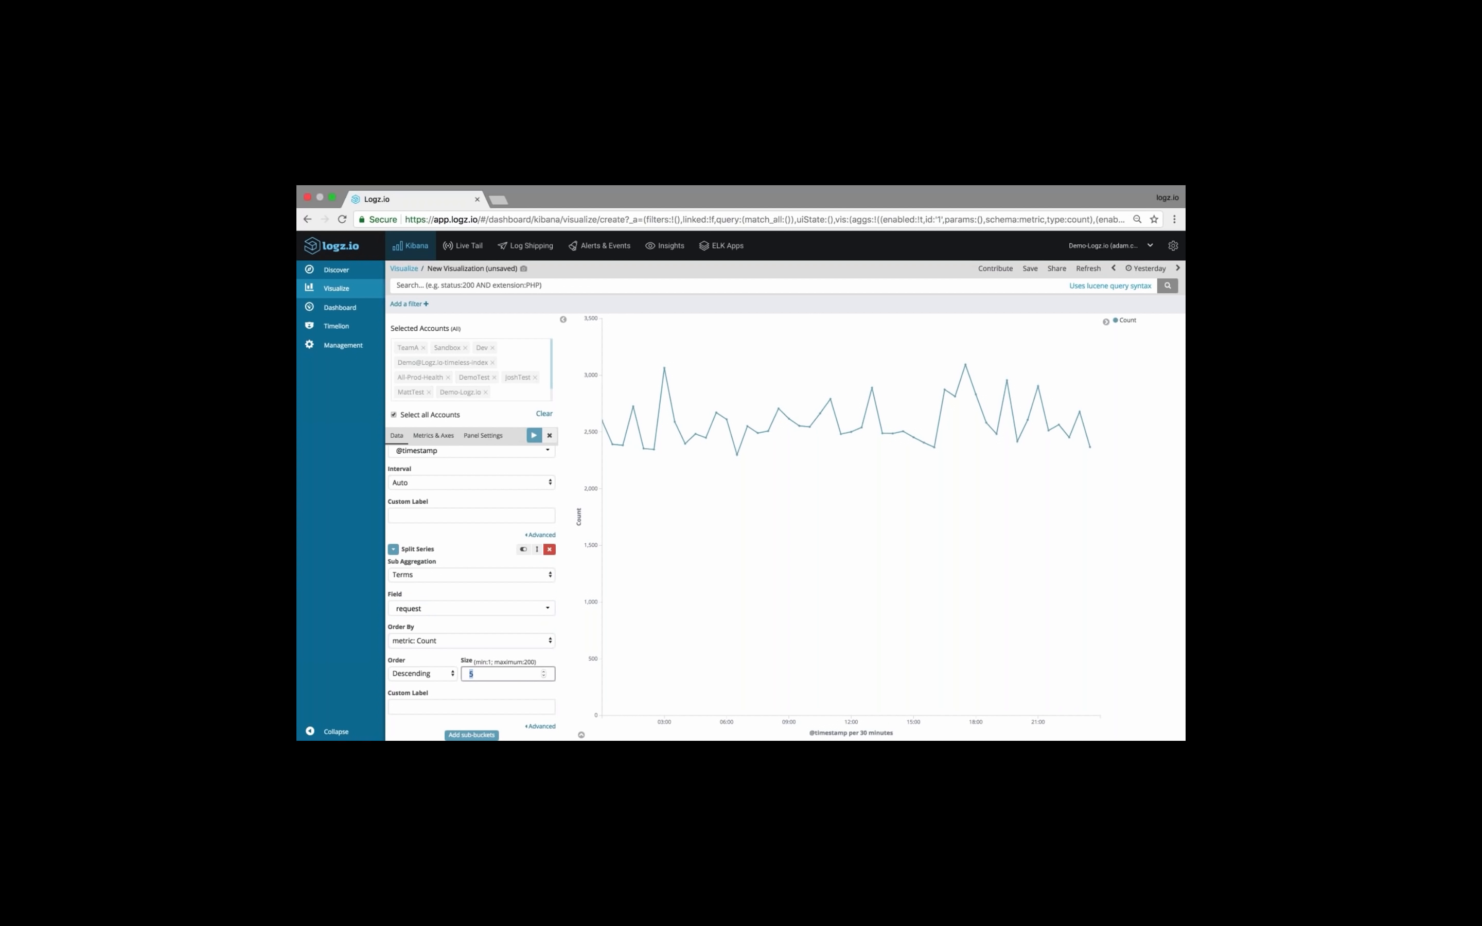
pyautogui.click(534, 435)
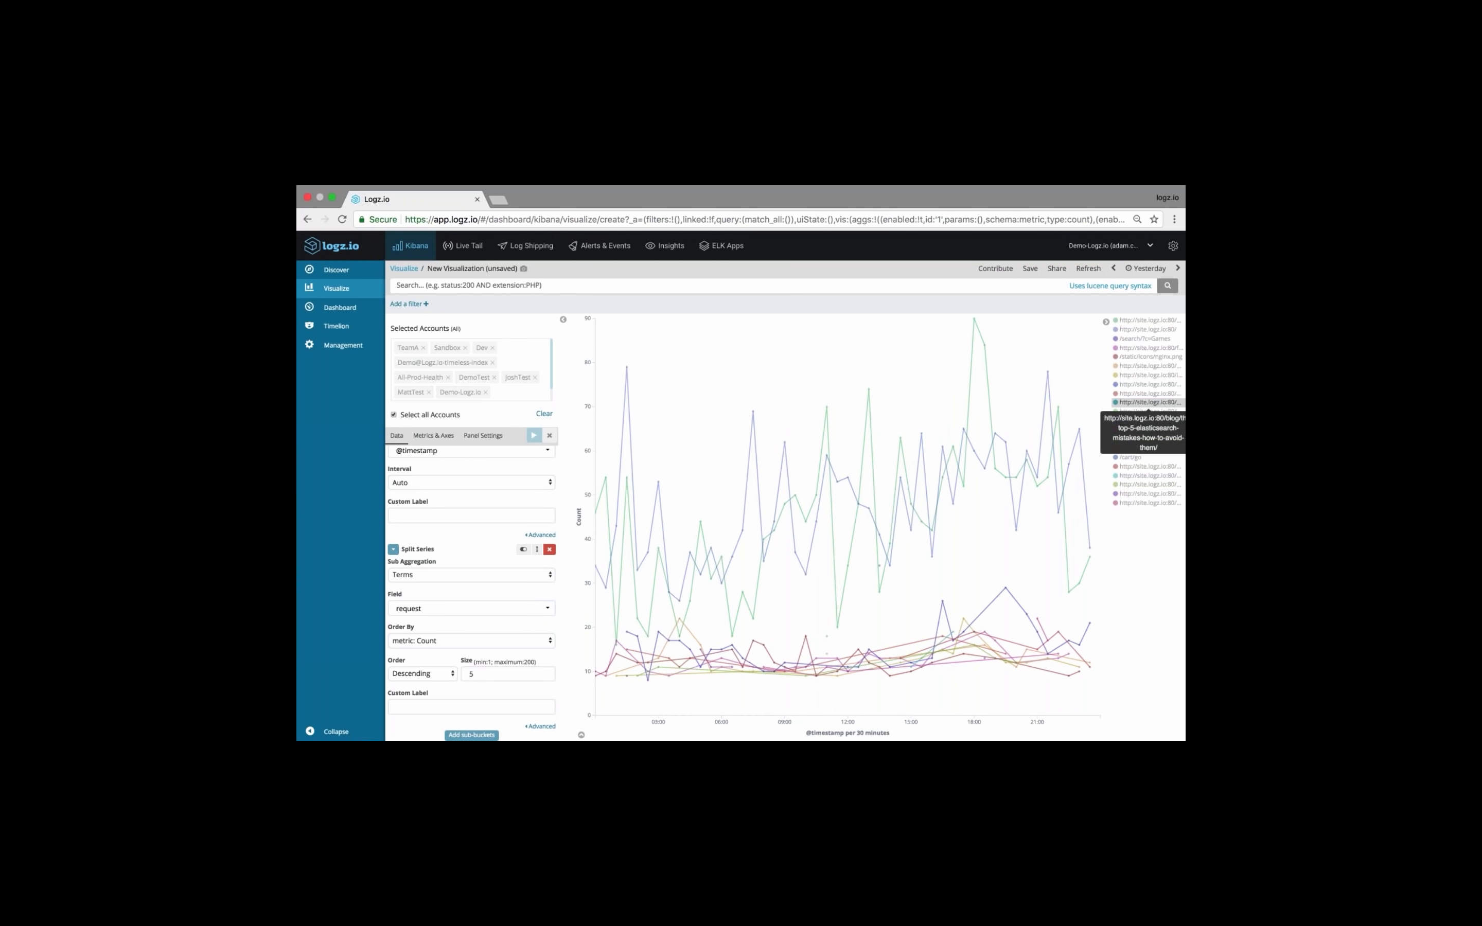
# Examine the settings and order of the X-Axis and Split Series buckets, together with the chart's time-axis interval
pyautogui.scroll(2, 464, 543)
pyautogui.scroll(1, 463, 542)
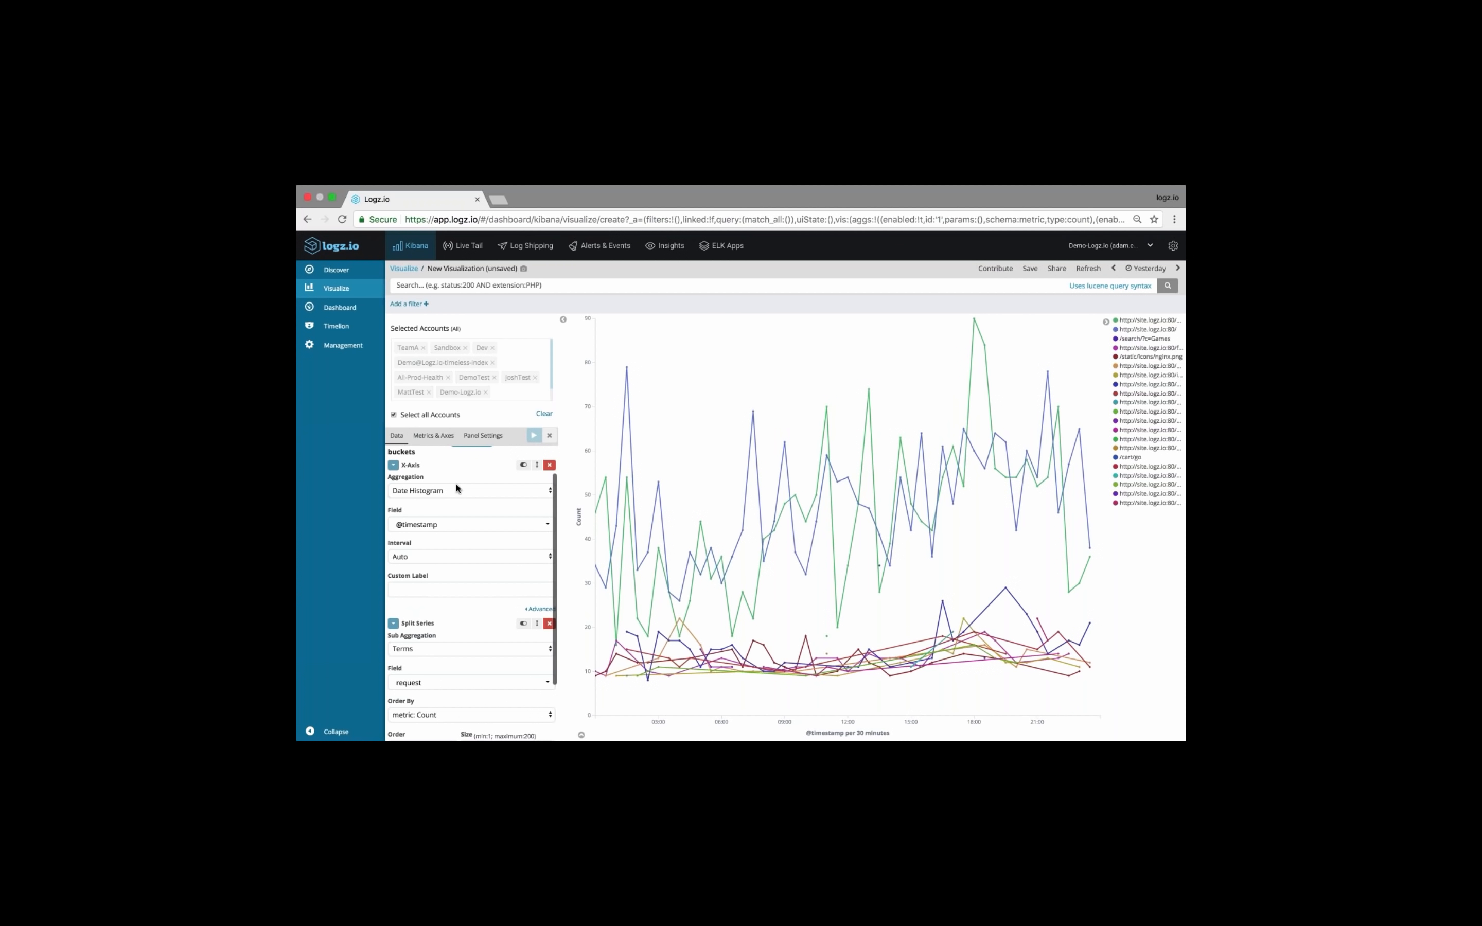
pyautogui.scroll(-1, 456, 489)
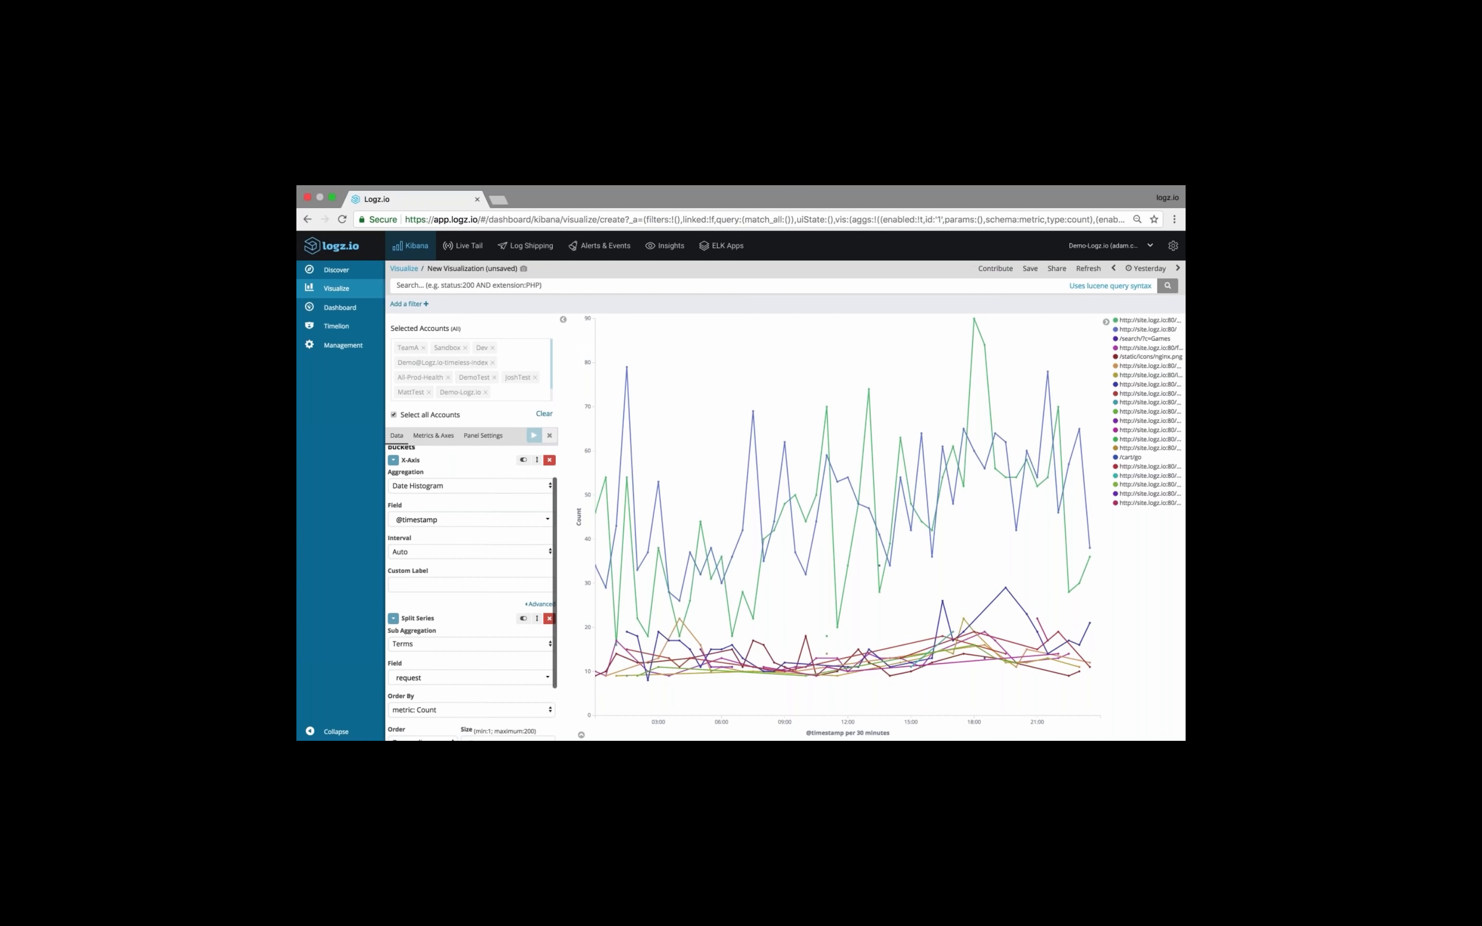
pyautogui.scroll(-3, 425, 548)
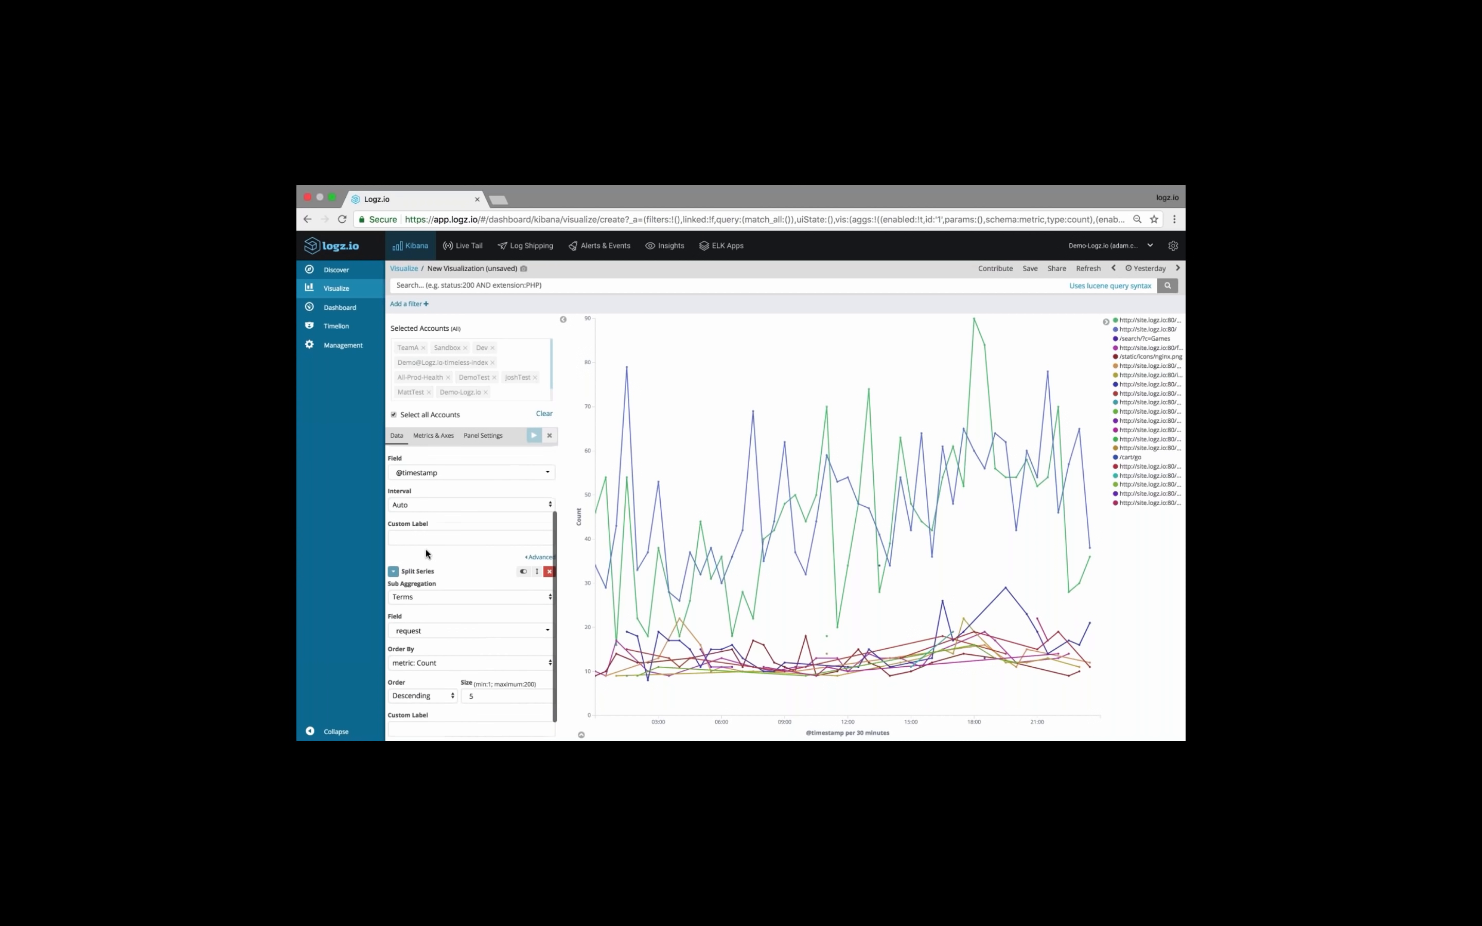
pyautogui.scroll(-1, 500, 545)
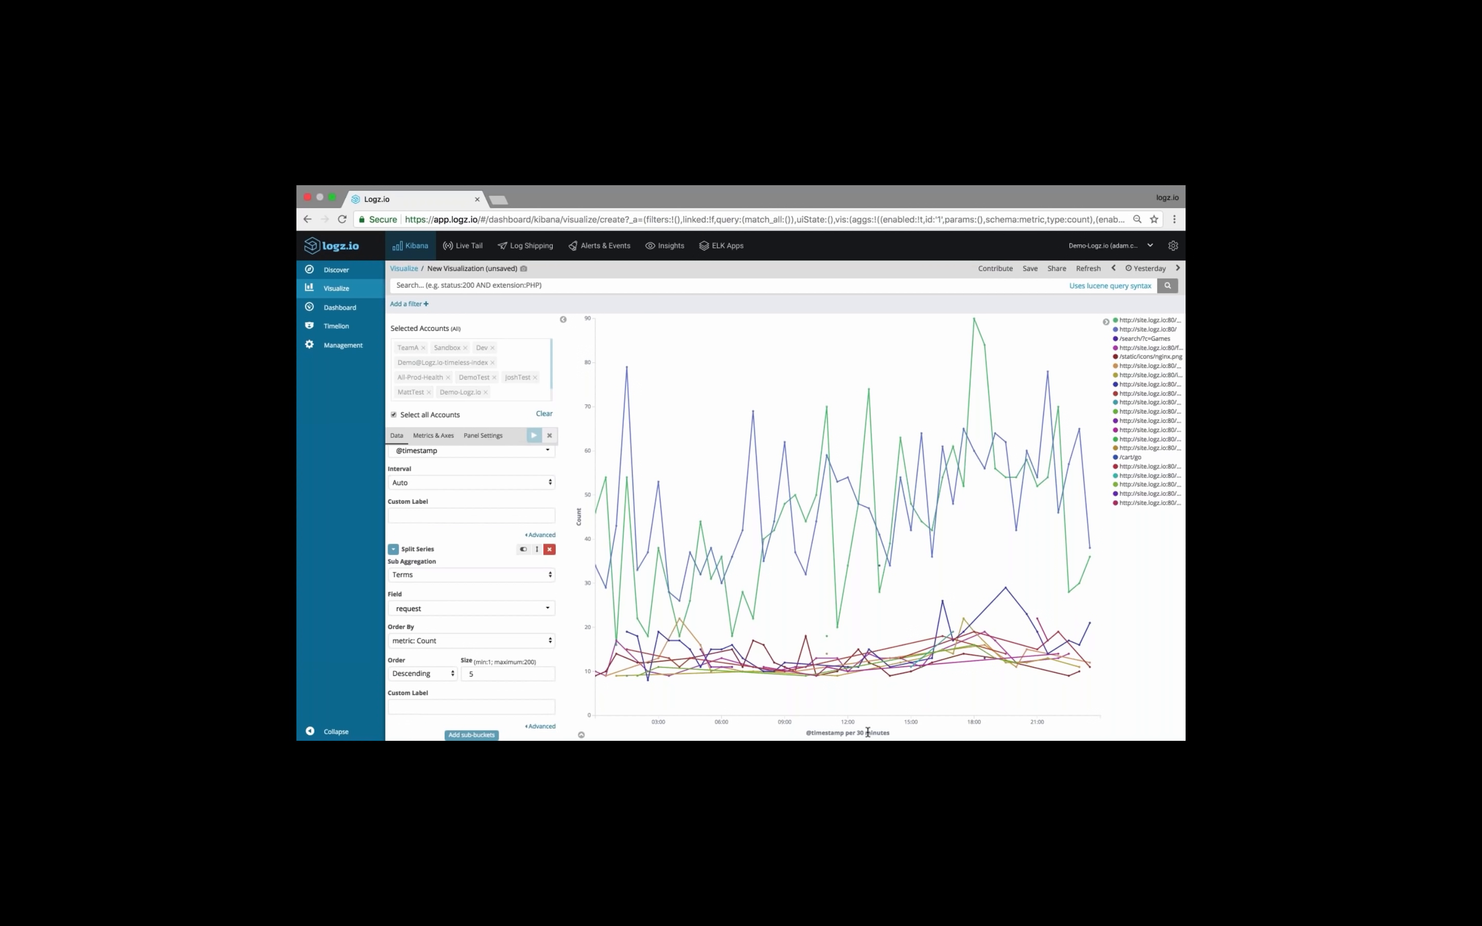
pyautogui.moveTo(874, 731); pyautogui.dragTo(847, 731)
pyautogui.moveTo(679, 667)
pyautogui.click(440, 621)
# Move the Split Series bucket above the X-Axis bucket, and apply the new order to the chart
pyautogui.scroll(2, 490, 533)
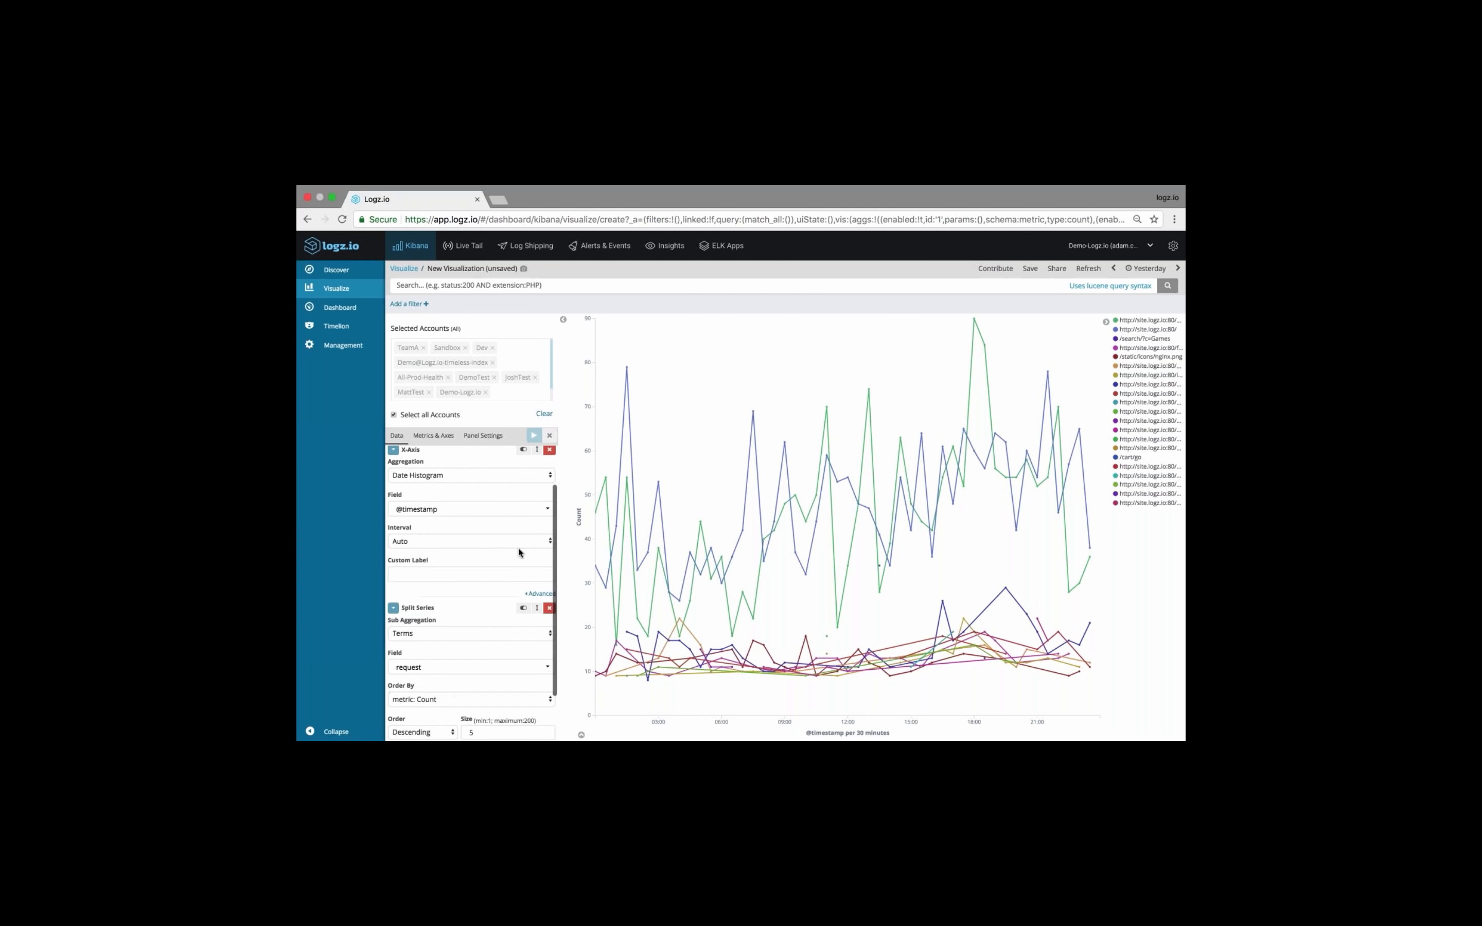
pyautogui.moveTo(537, 614); pyautogui.dragTo(537, 502)
pyautogui.click(534, 436)
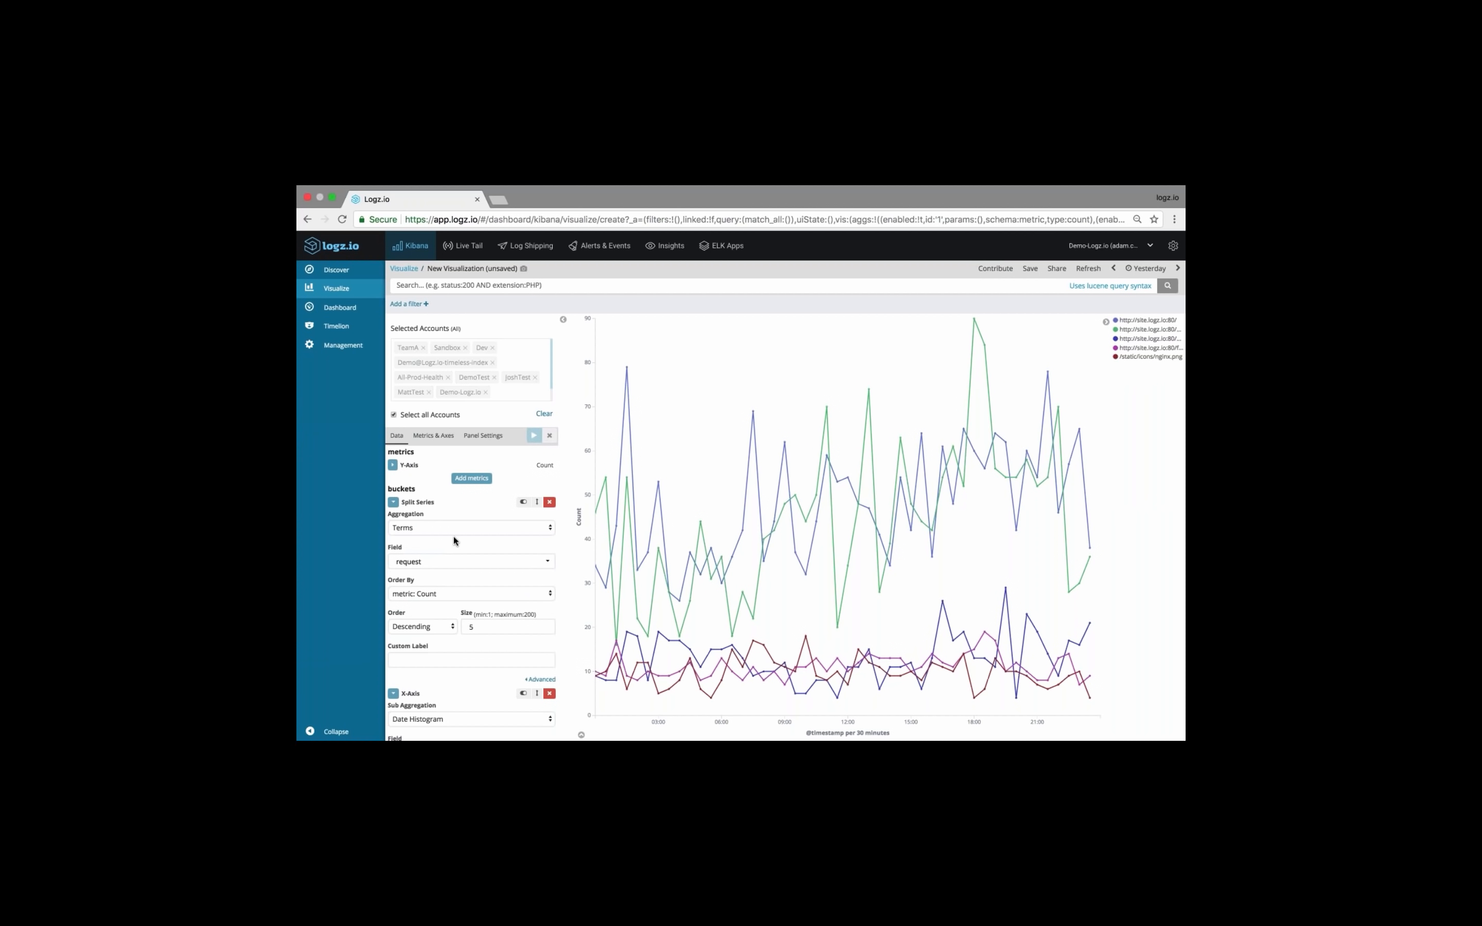
pyautogui.scroll(-2, 453, 535)
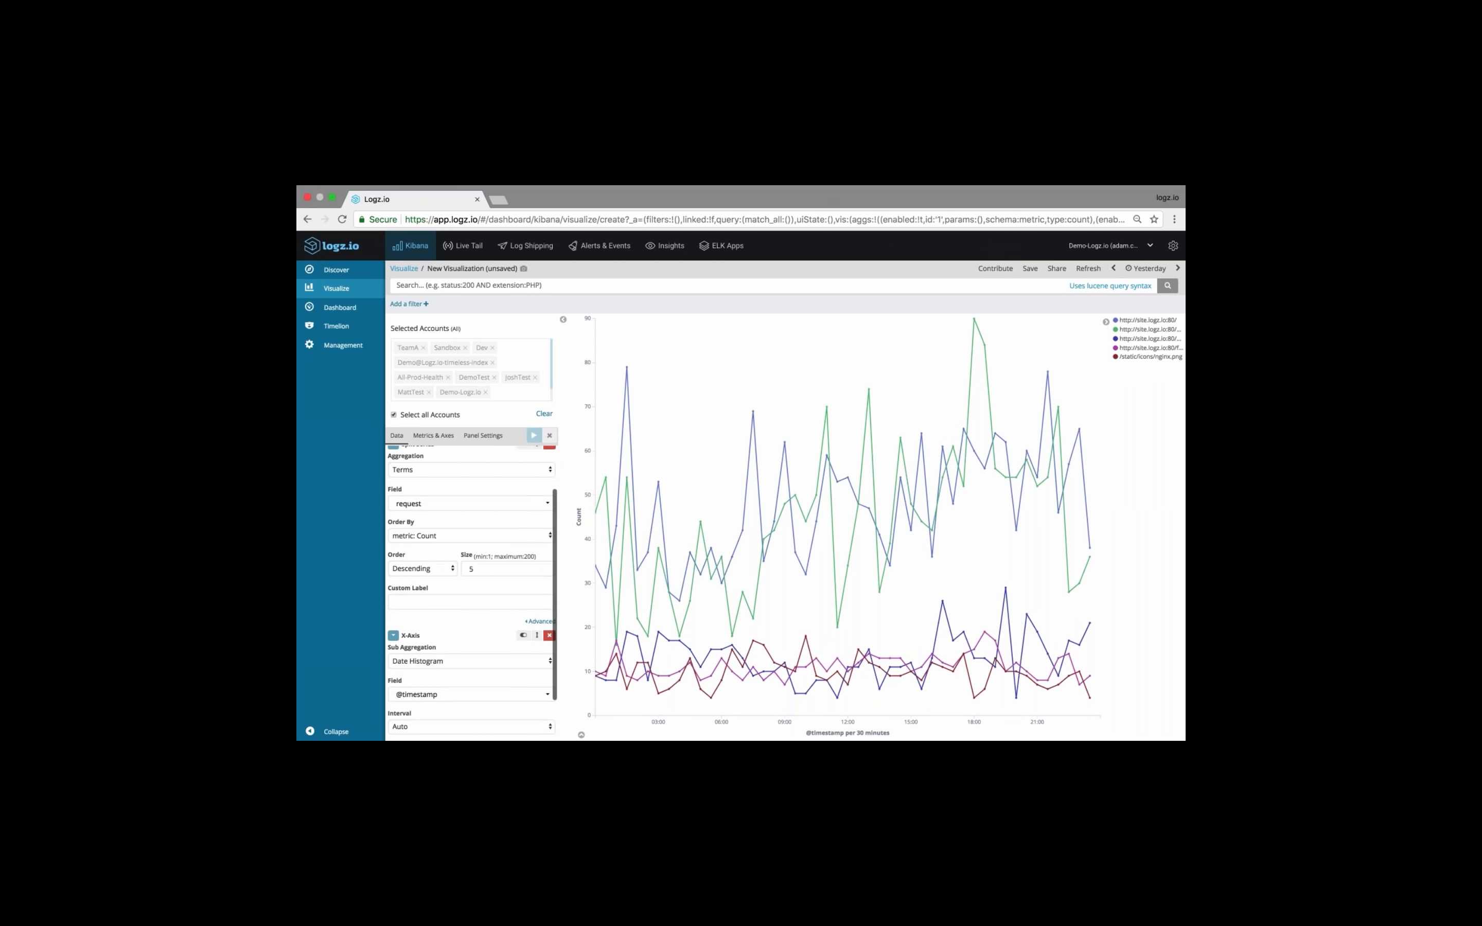
pyautogui.scroll(1, 471, 570)
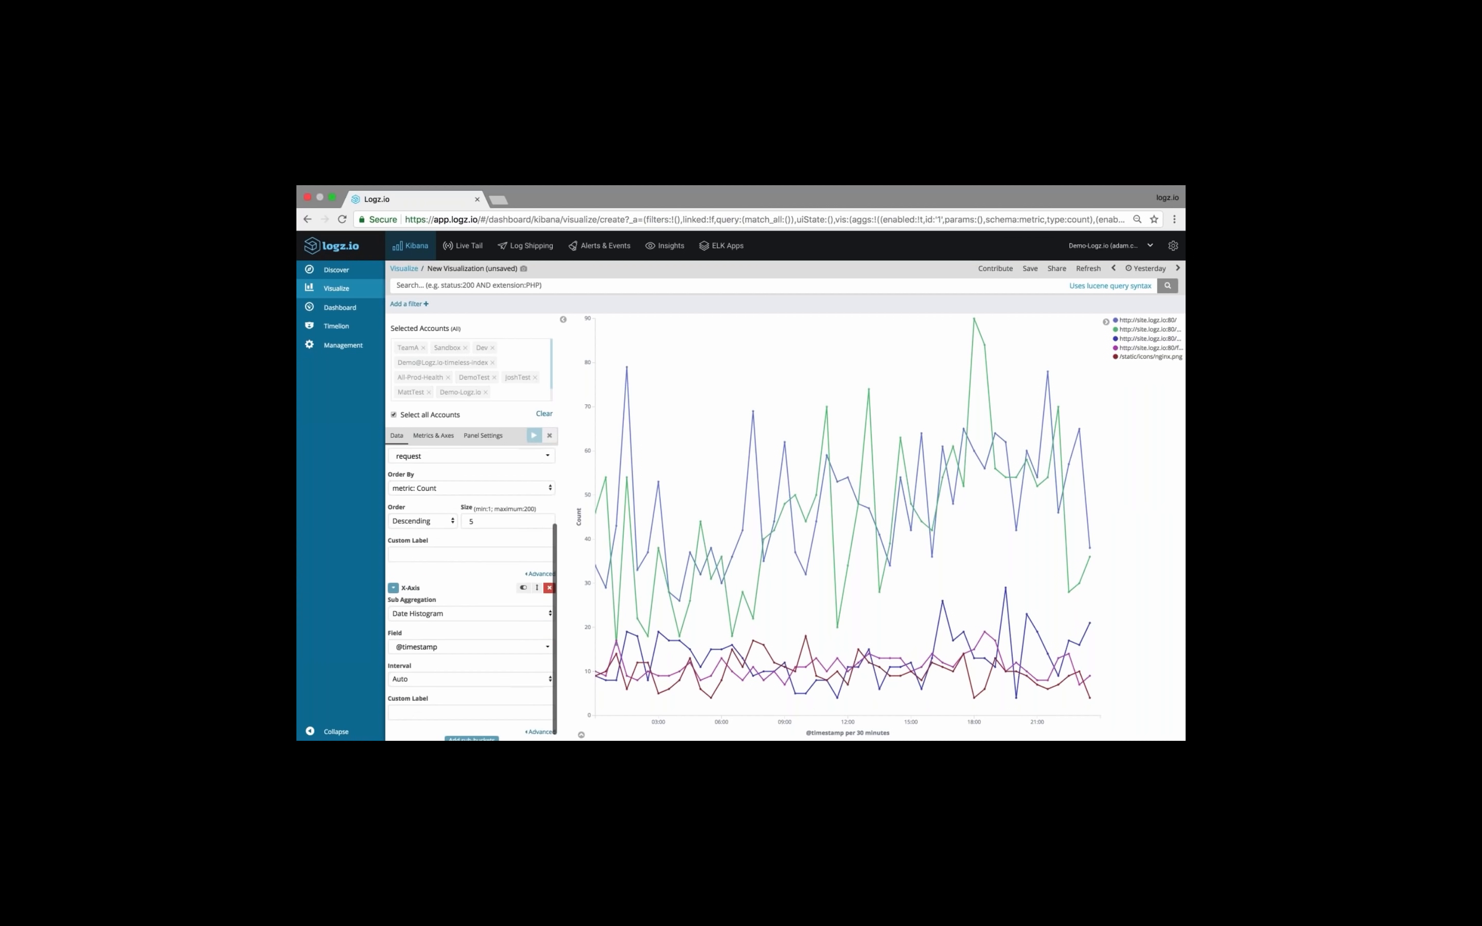
pyautogui.scroll(1, 471, 649)
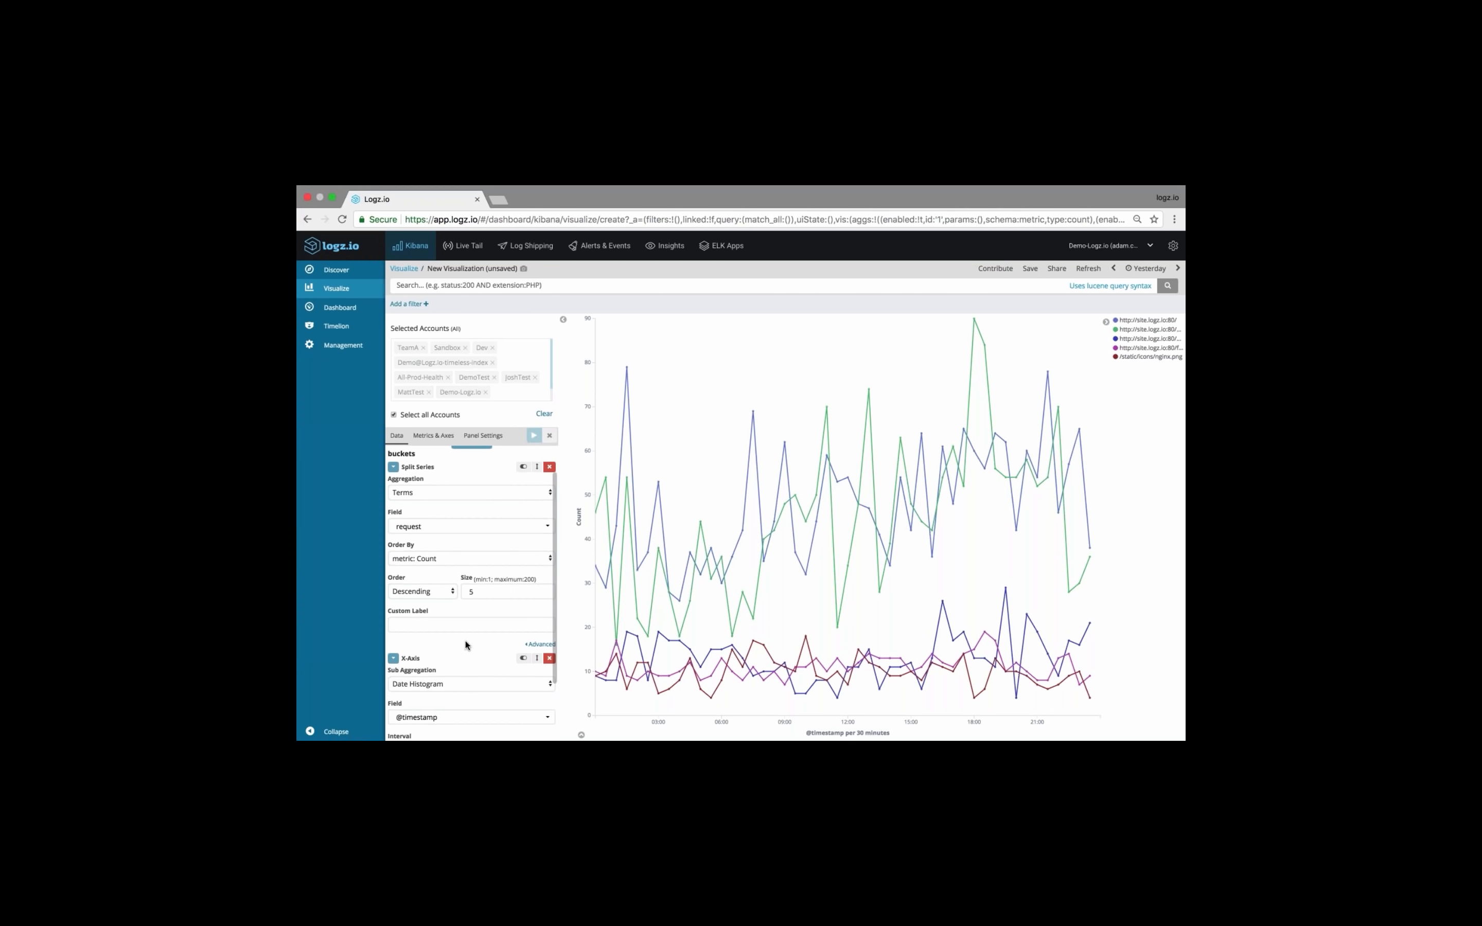
pyautogui.scroll(1, 468, 620)
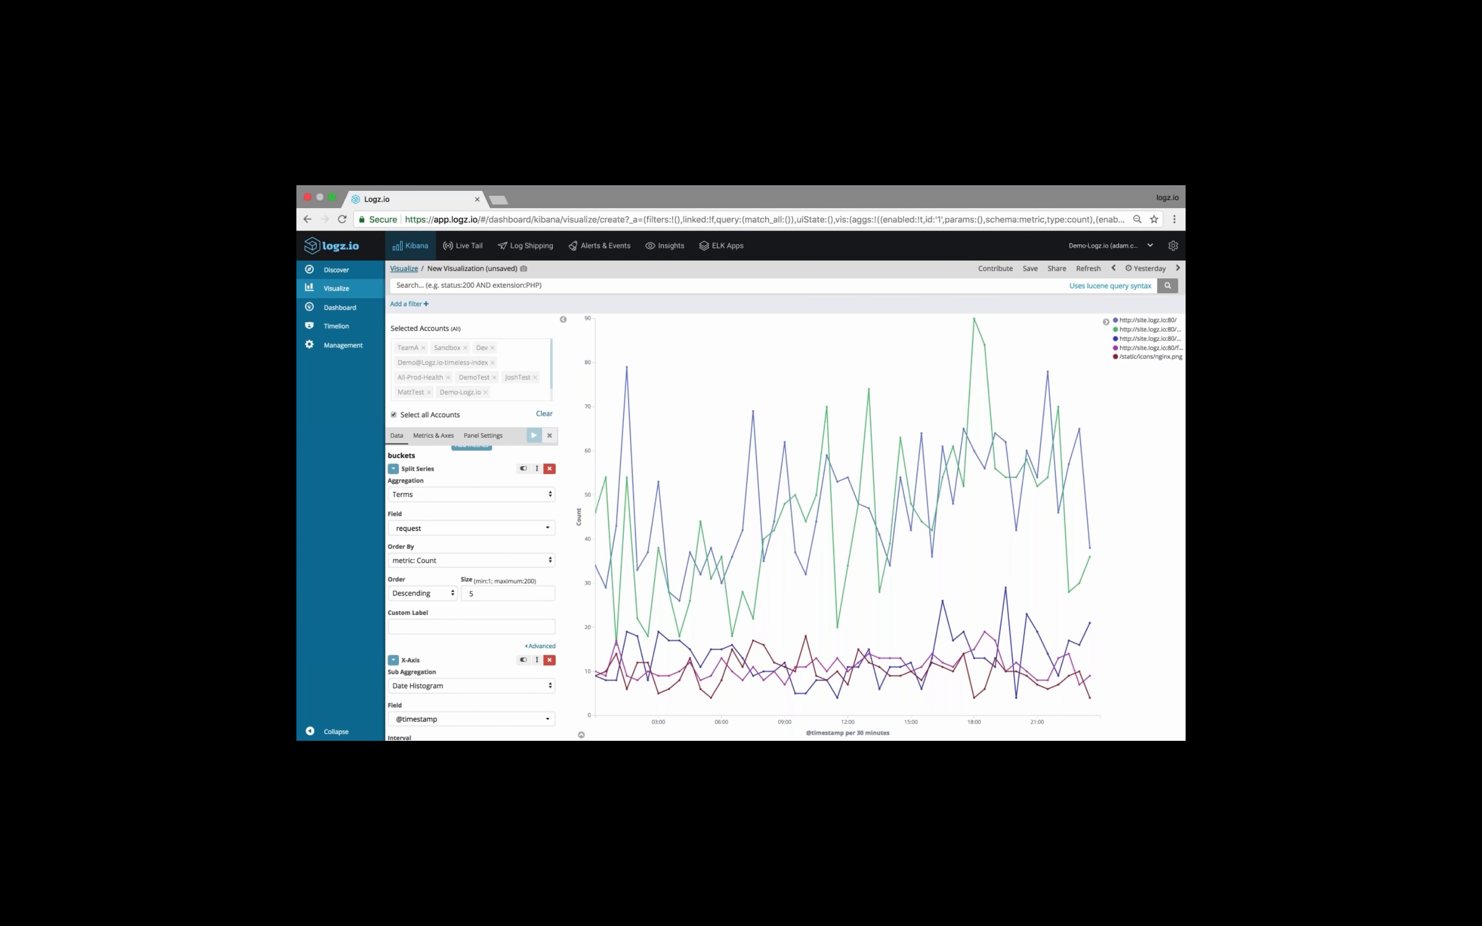
# Leave the line chart for the list of visualizations, and create a new Gauge visualization with its data source
pyautogui.click(410, 271)
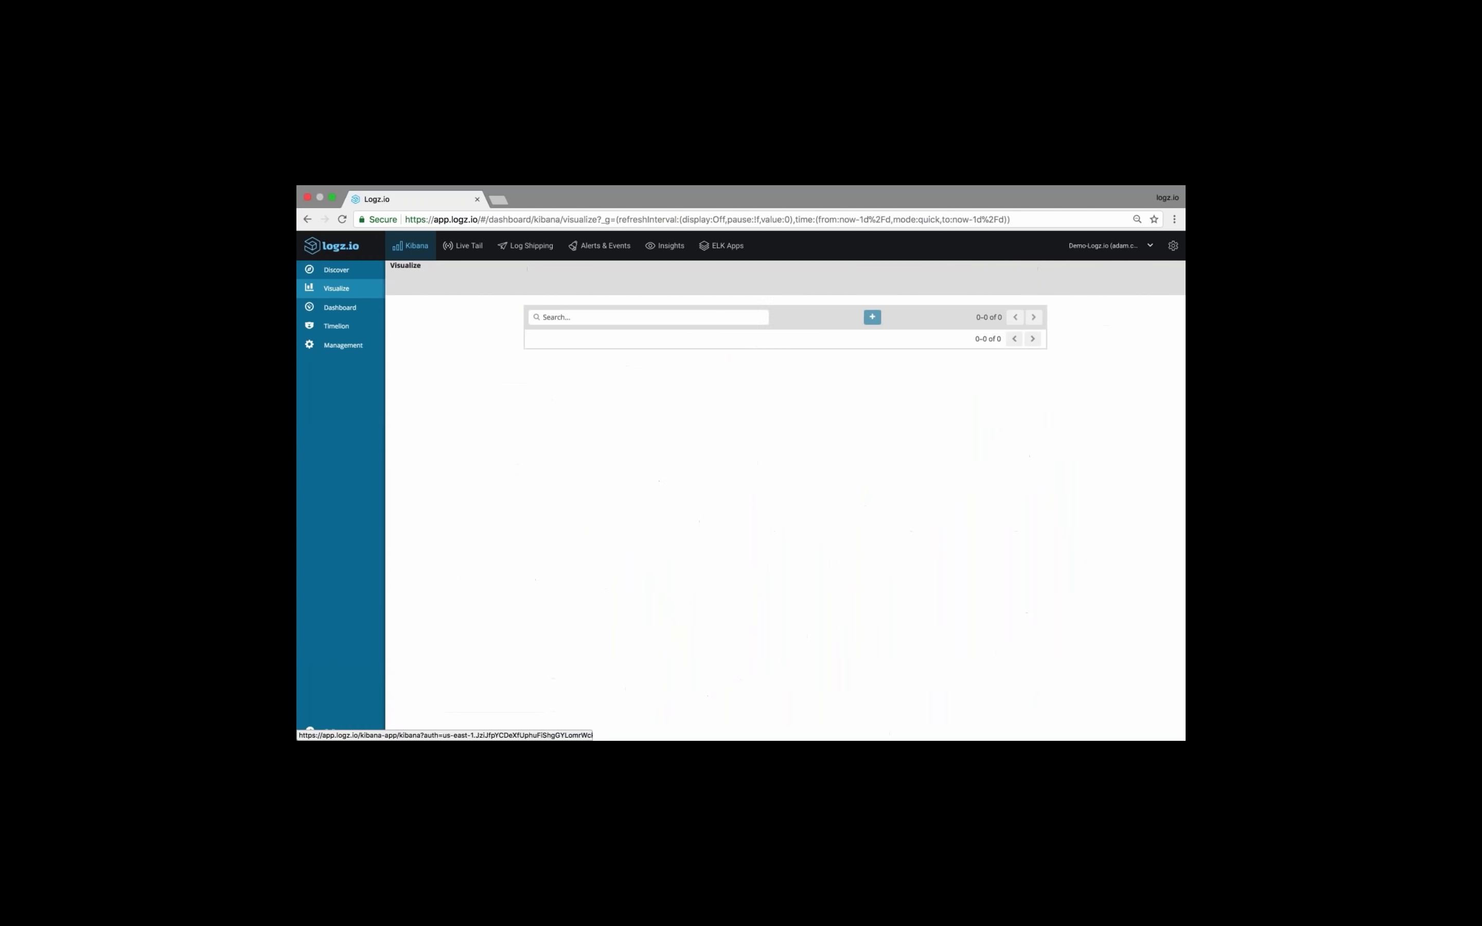
pyautogui.click(889, 317)
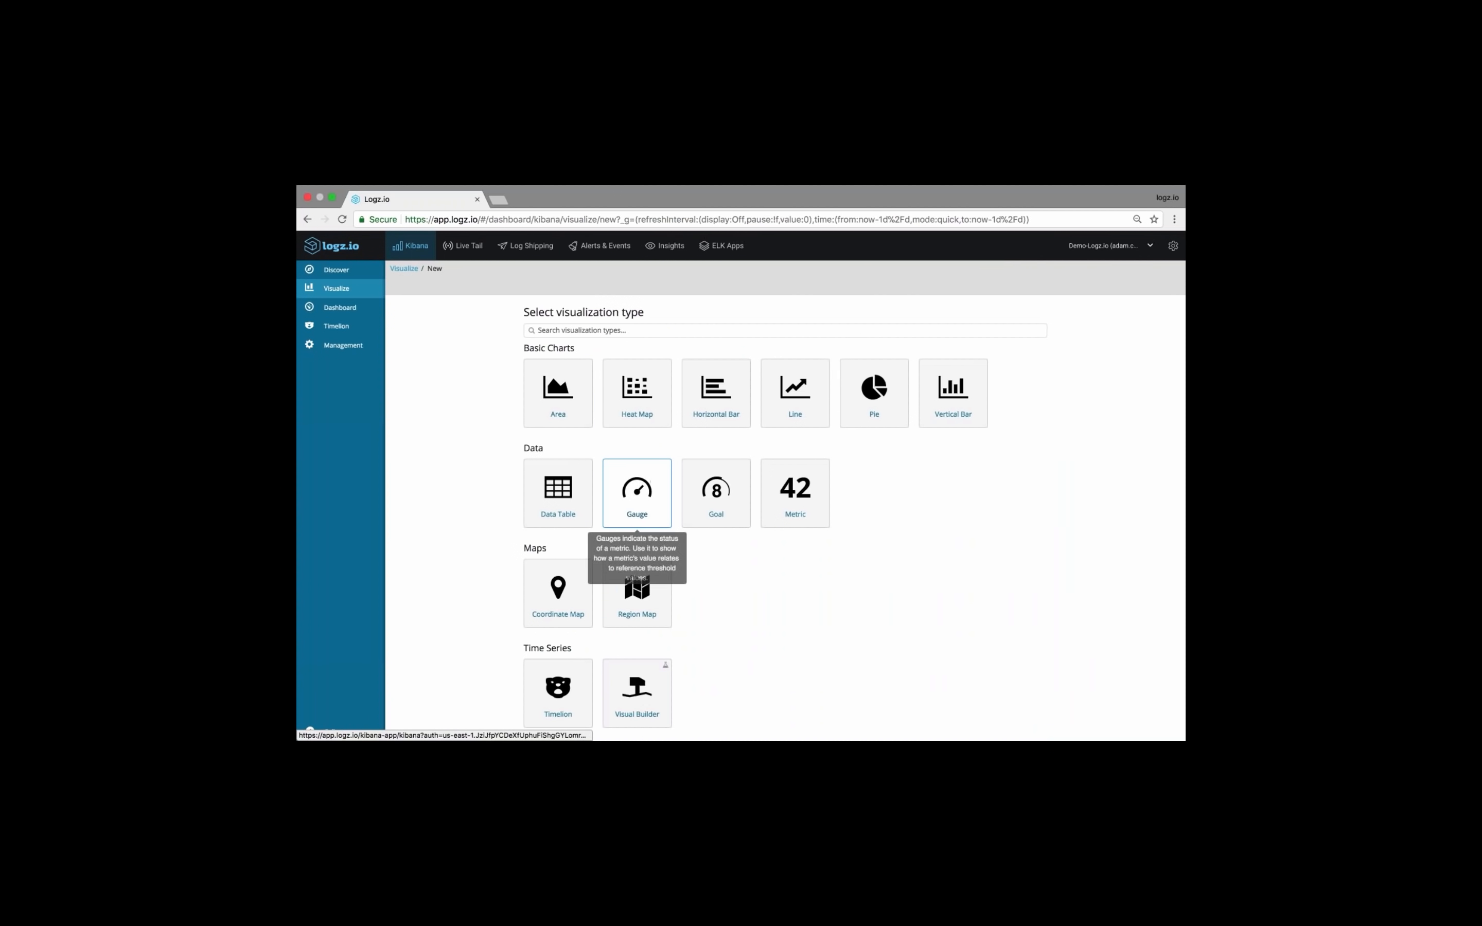
pyautogui.click(638, 496)
pyautogui.click(705, 373)
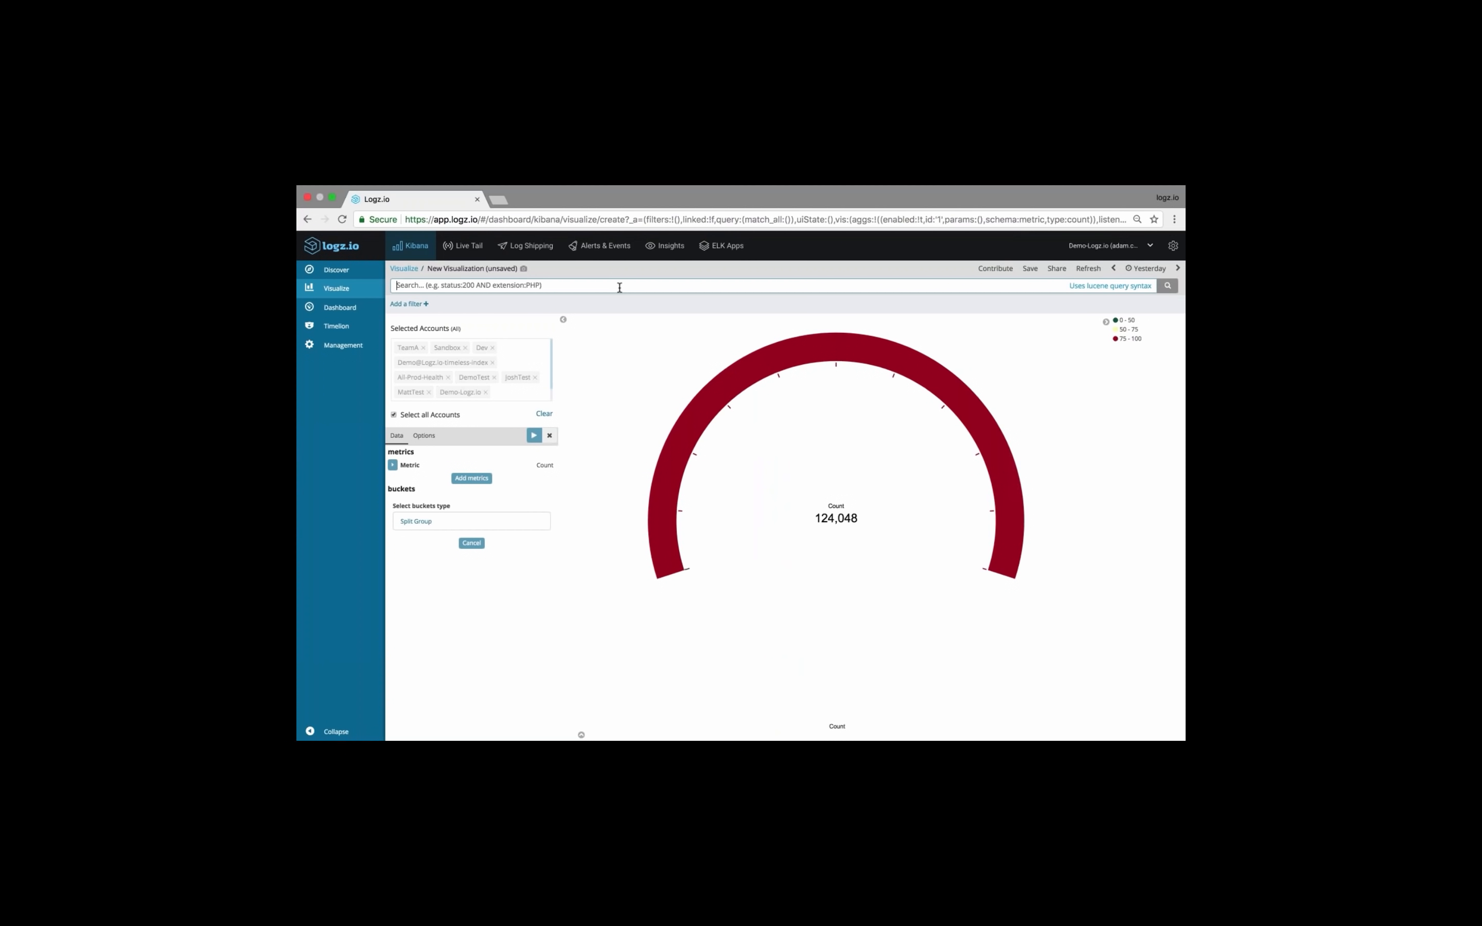
# Filter the gauge with the query type:apache_access AND response:[400 TO 599]
pyautogui.write('type:')
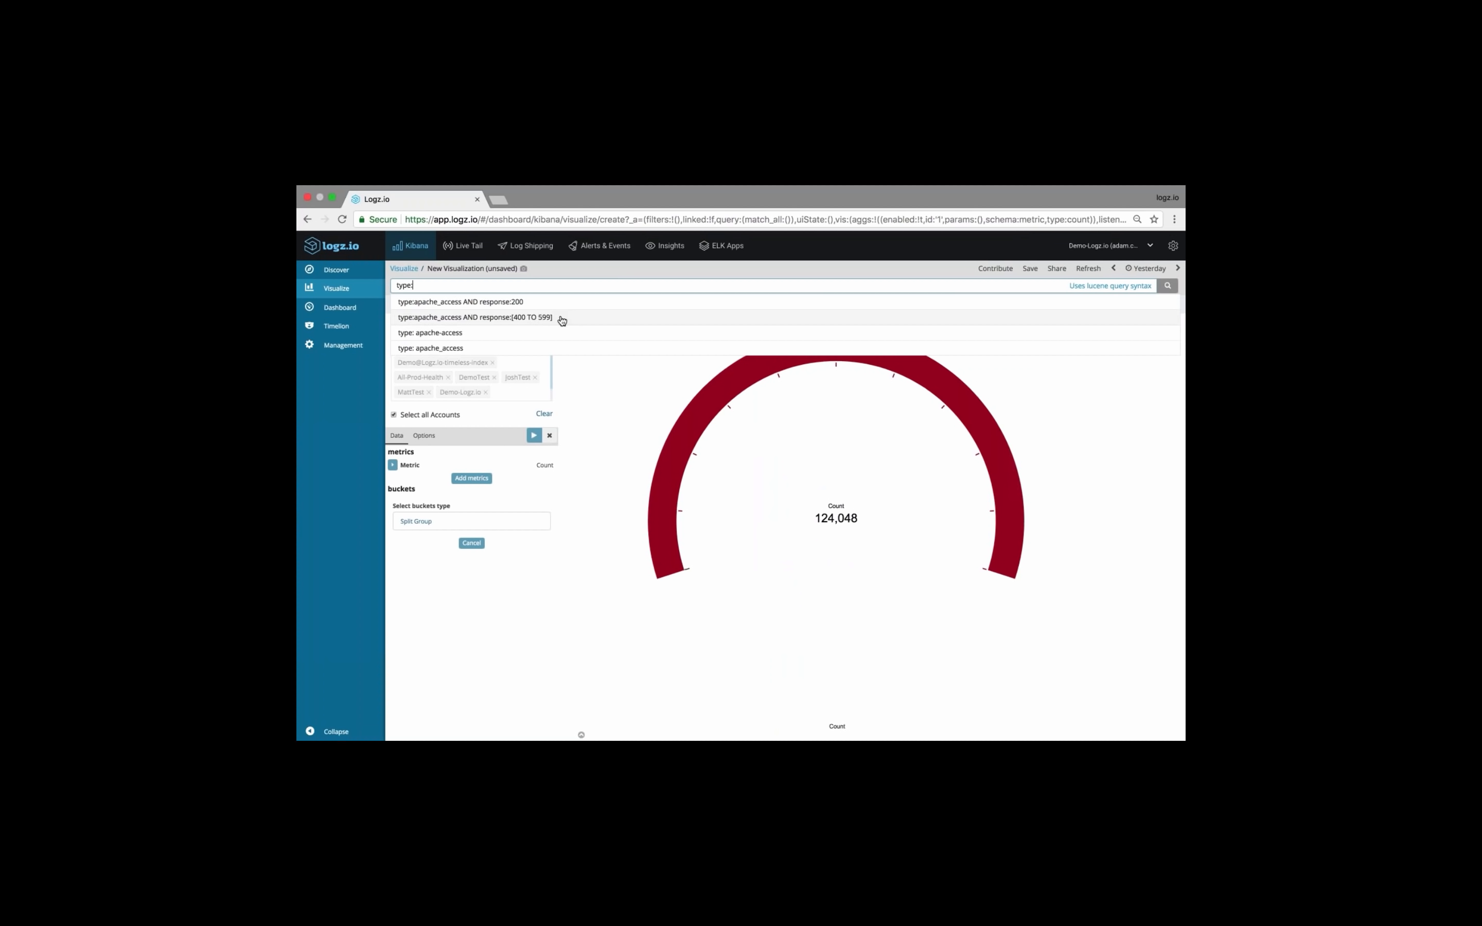
pyautogui.click(562, 319)
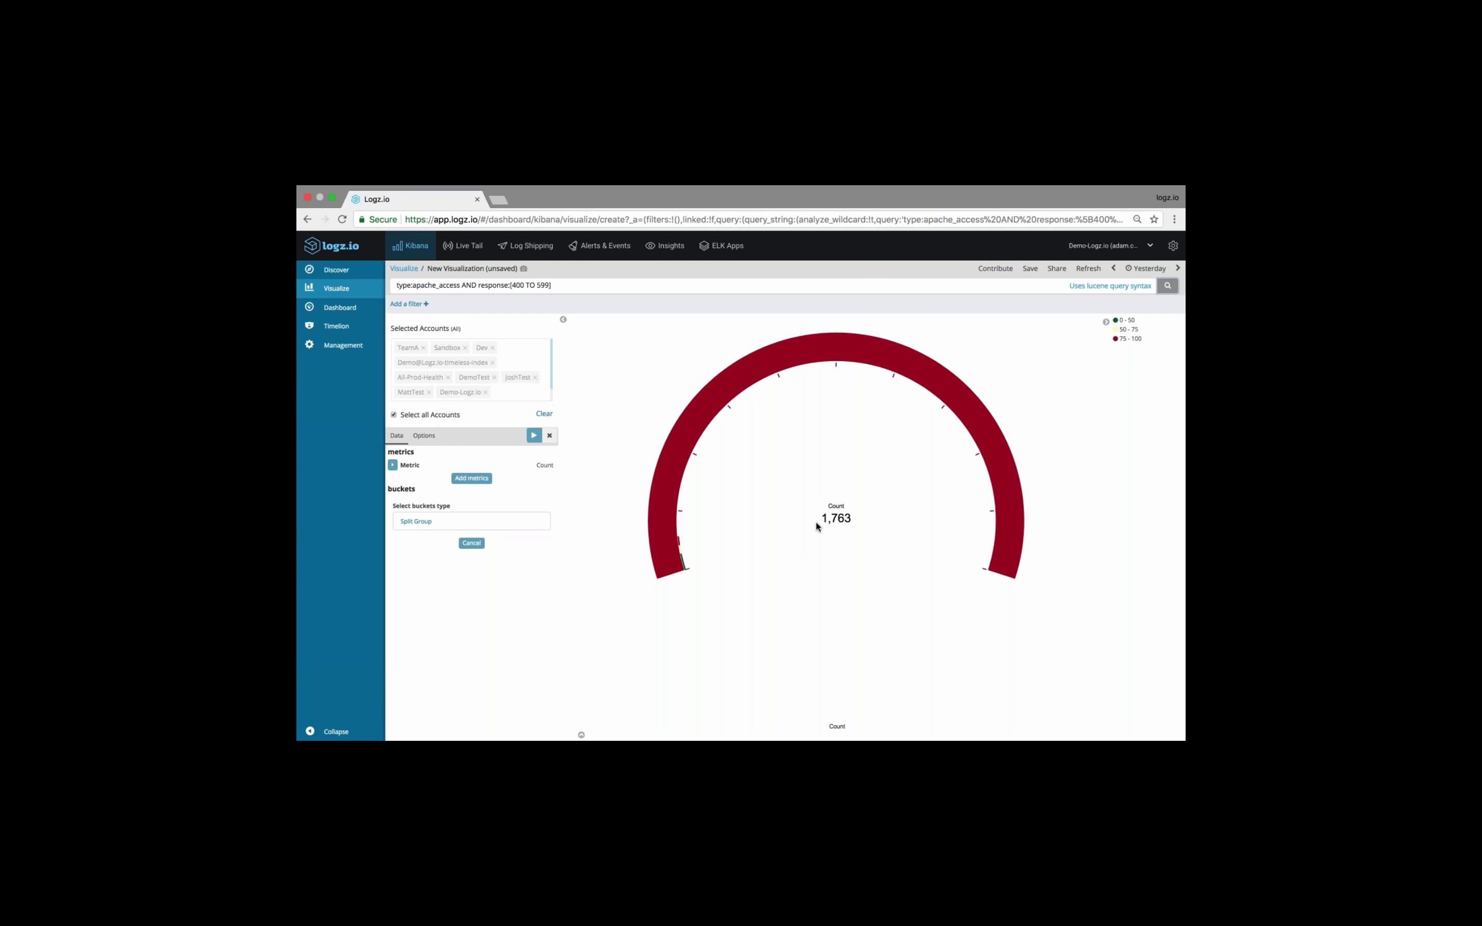
pyautogui.moveTo(817, 522); pyautogui.dragTo(853, 519)
pyautogui.click(788, 509)
pyautogui.click(790, 504)
# Set the gauge's time range to the last 4 hours
pyautogui.click(1147, 268)
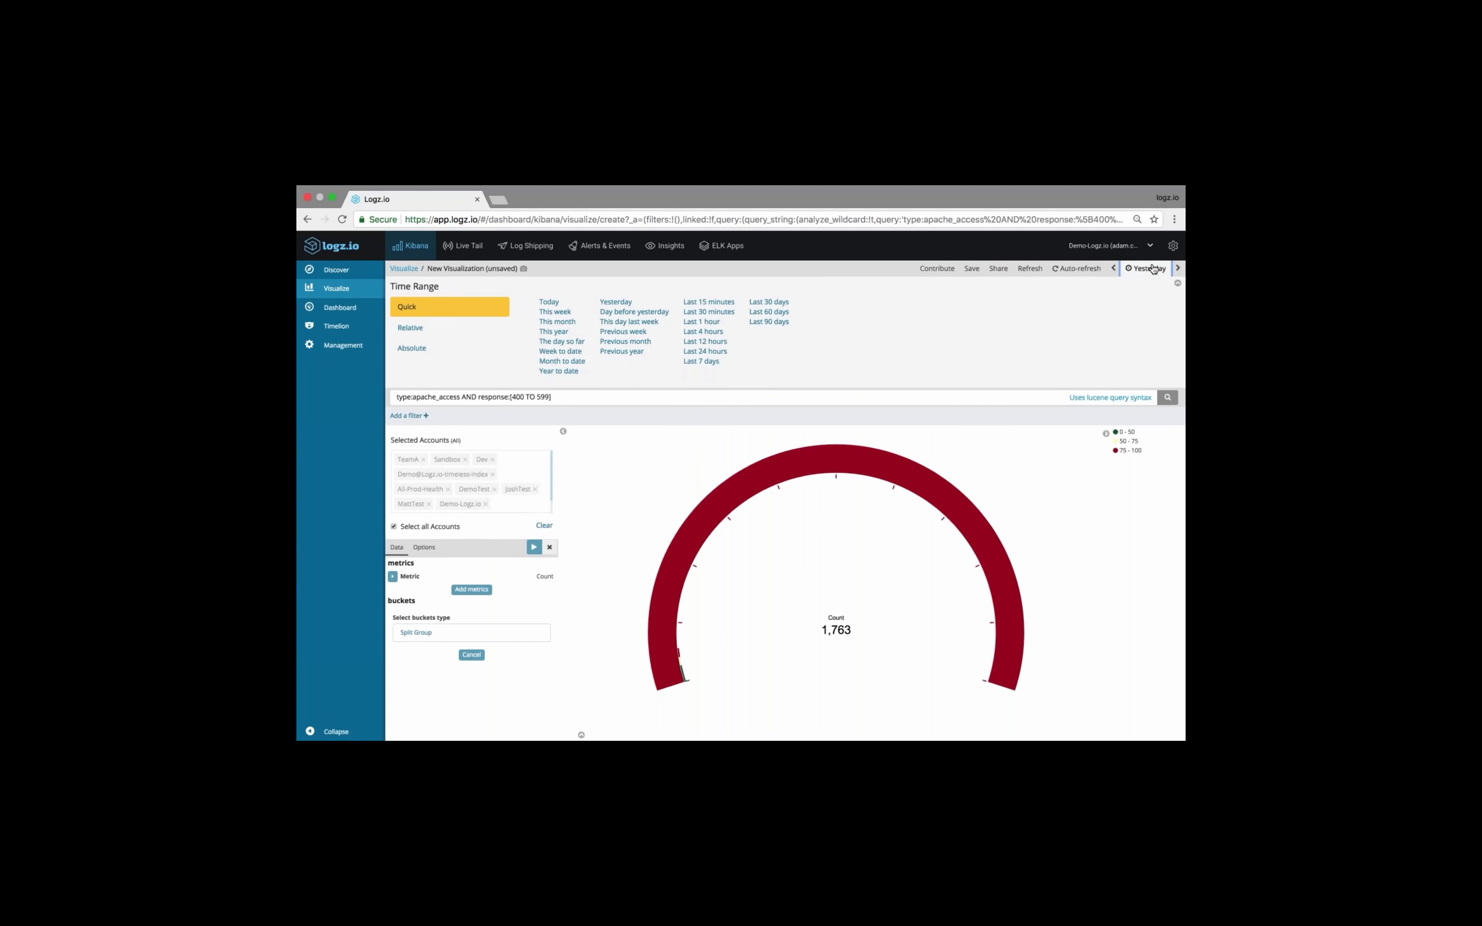
pyautogui.click(705, 332)
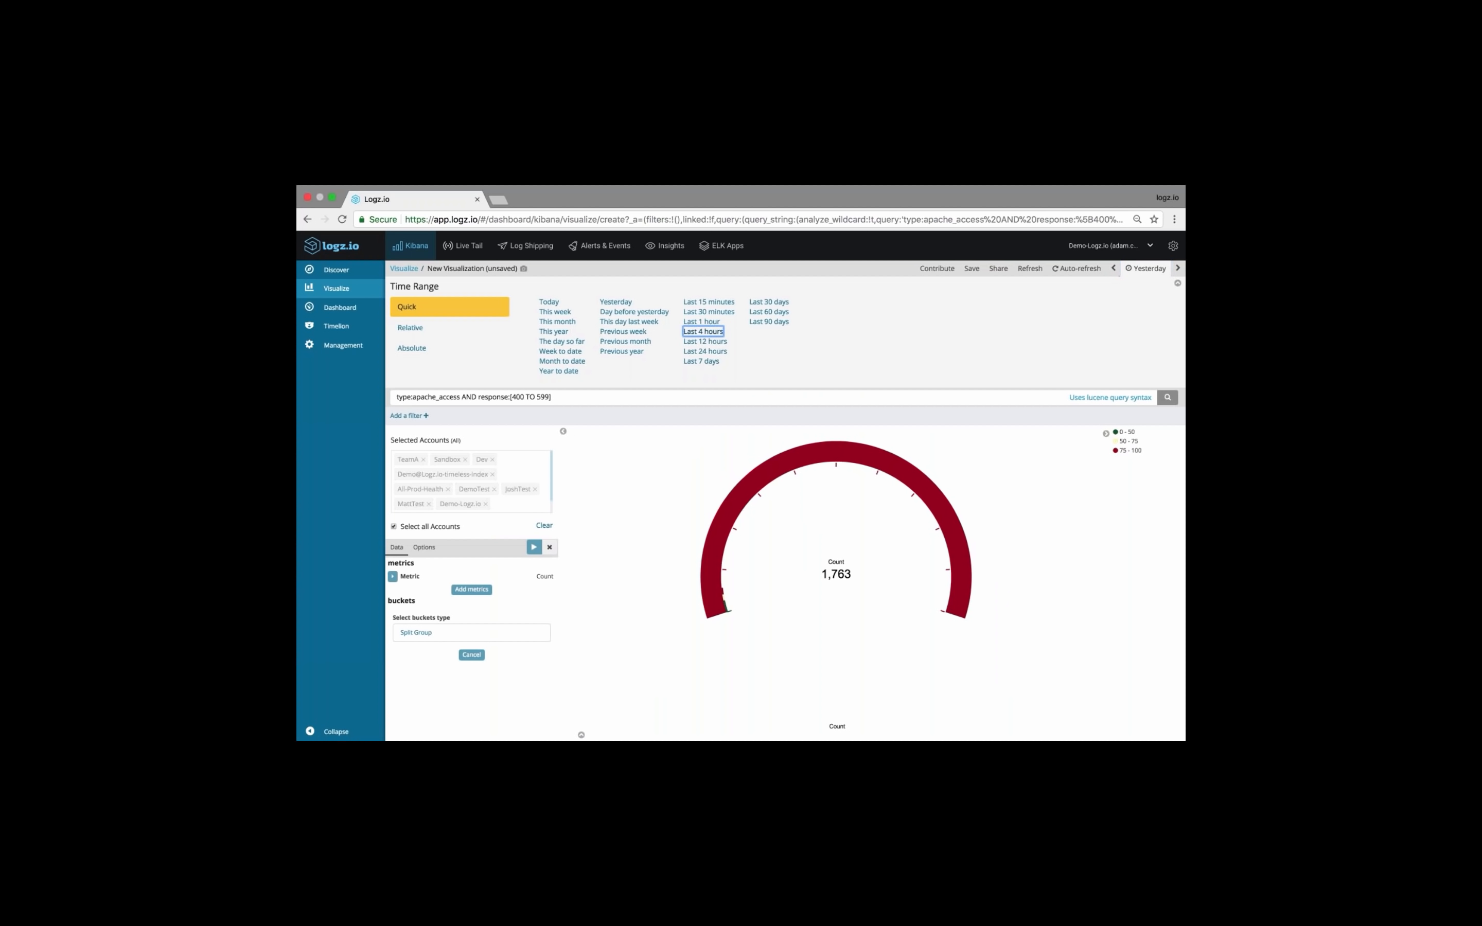
pyautogui.moveTo(847, 519); pyautogui.dragTo(840, 519)
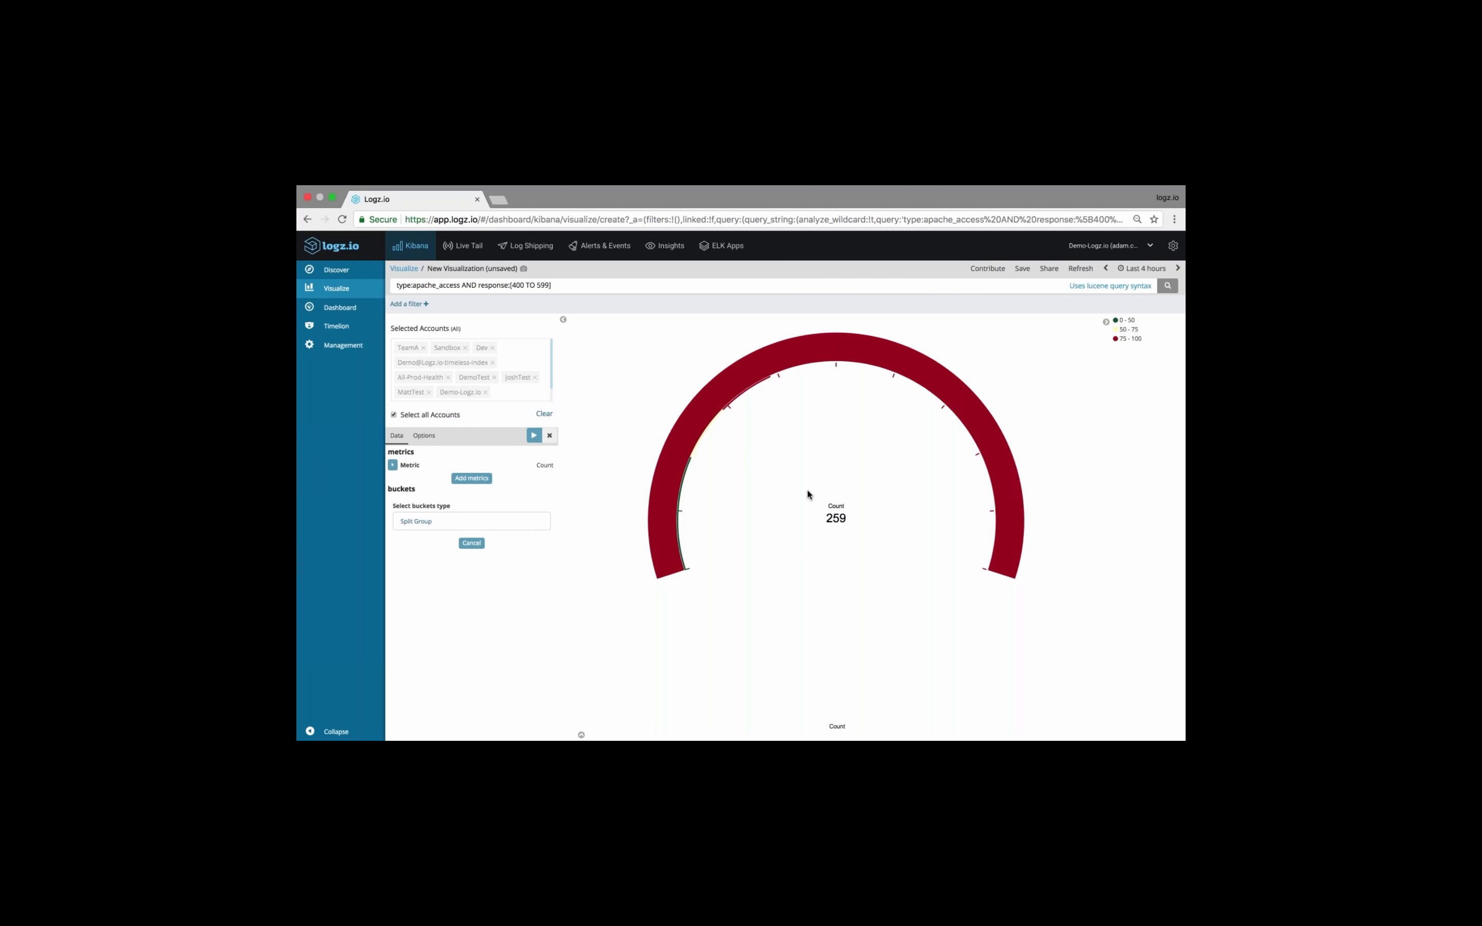
pyautogui.moveTo(671, 504)
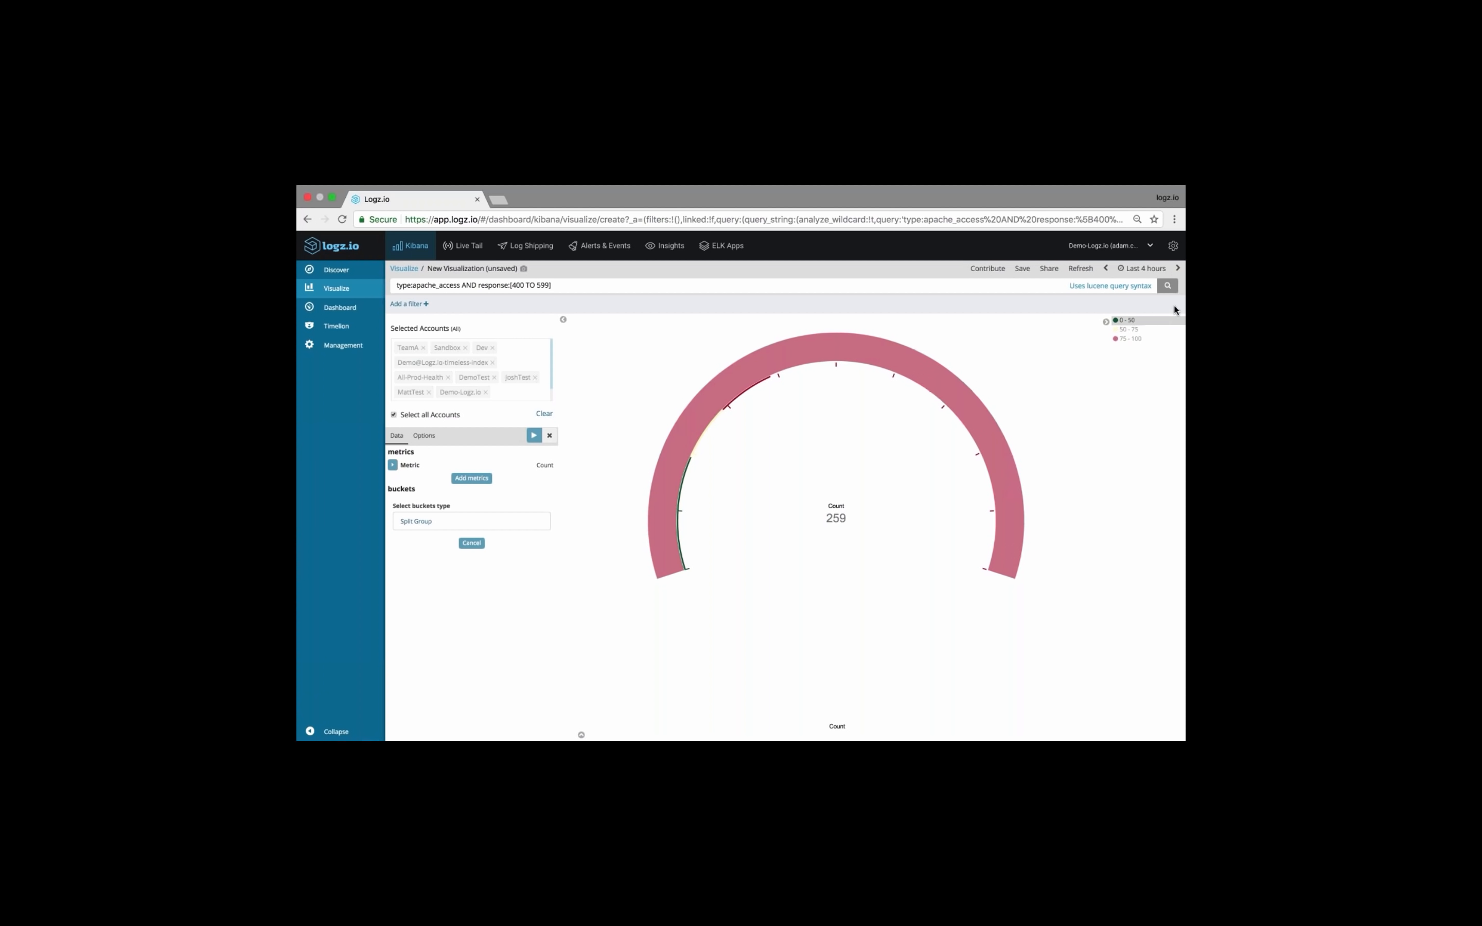
# Change the aggregation of the gauge's metric to Average Bucket
pyautogui.click(393, 465)
pyautogui.click(471, 491)
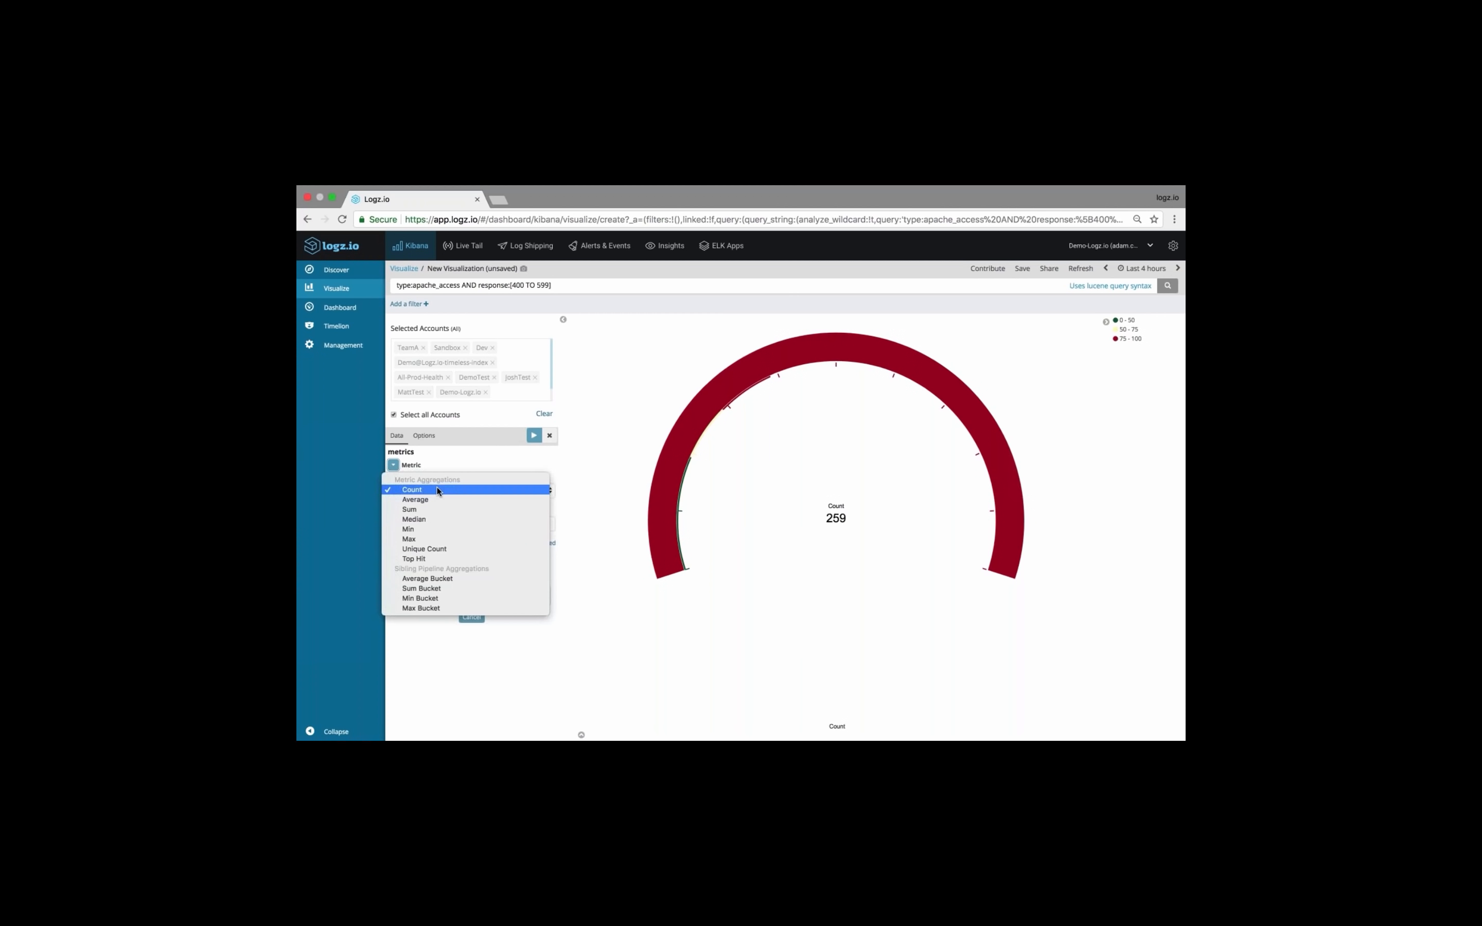
pyautogui.click(451, 579)
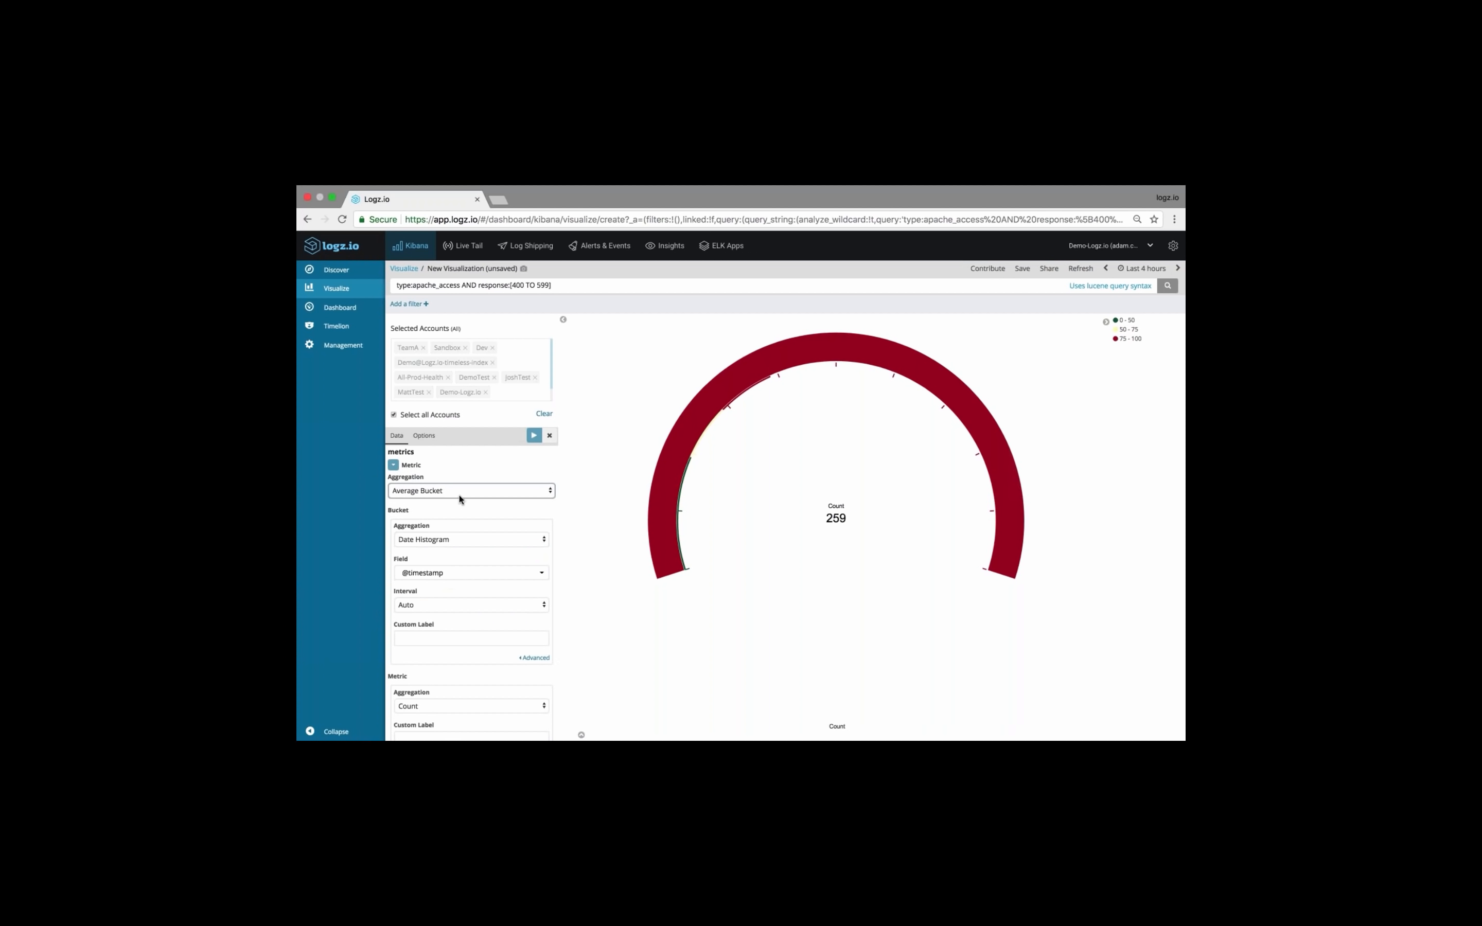
# Set the date histogram bucket's interval to a custom value of 10m and apply the change to the gauge
pyautogui.scroll(-1, 459, 493)
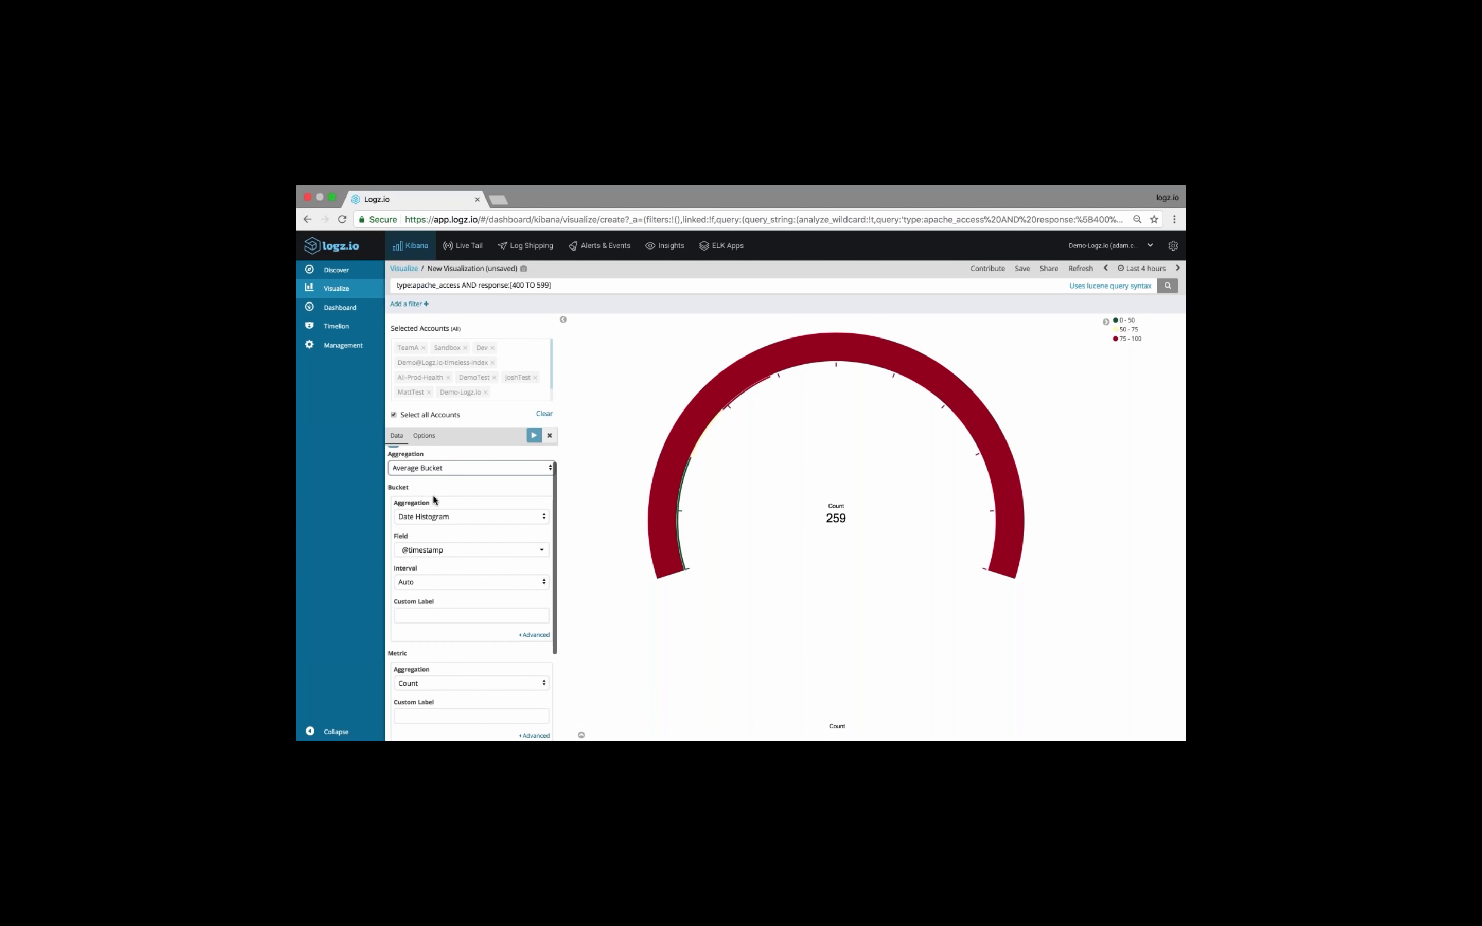
pyautogui.scroll(-1, 432, 494)
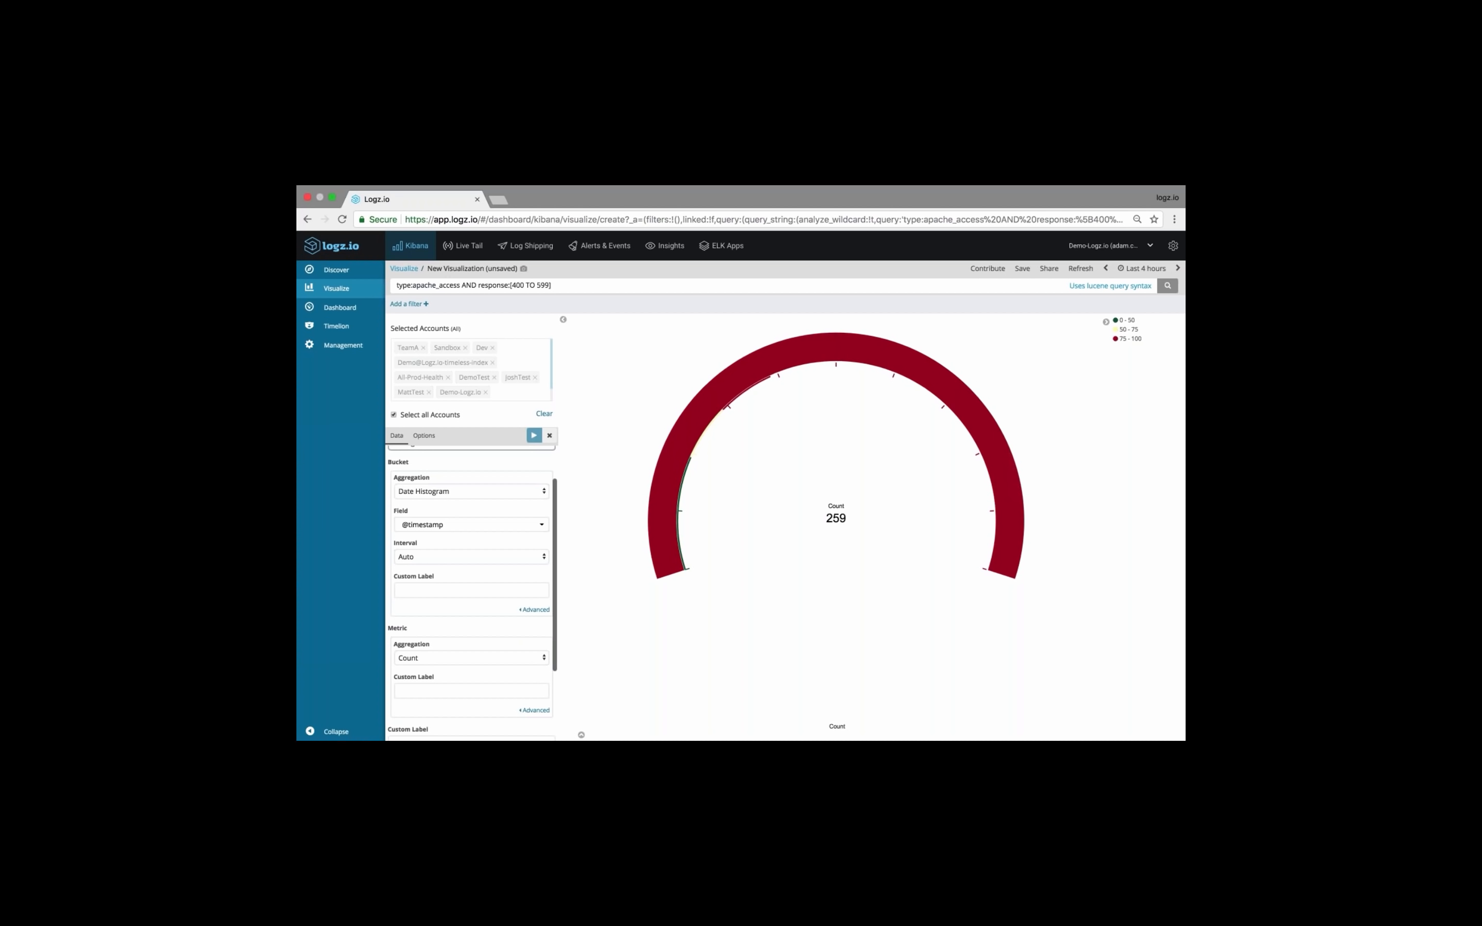
pyautogui.scroll(-1, 426, 544)
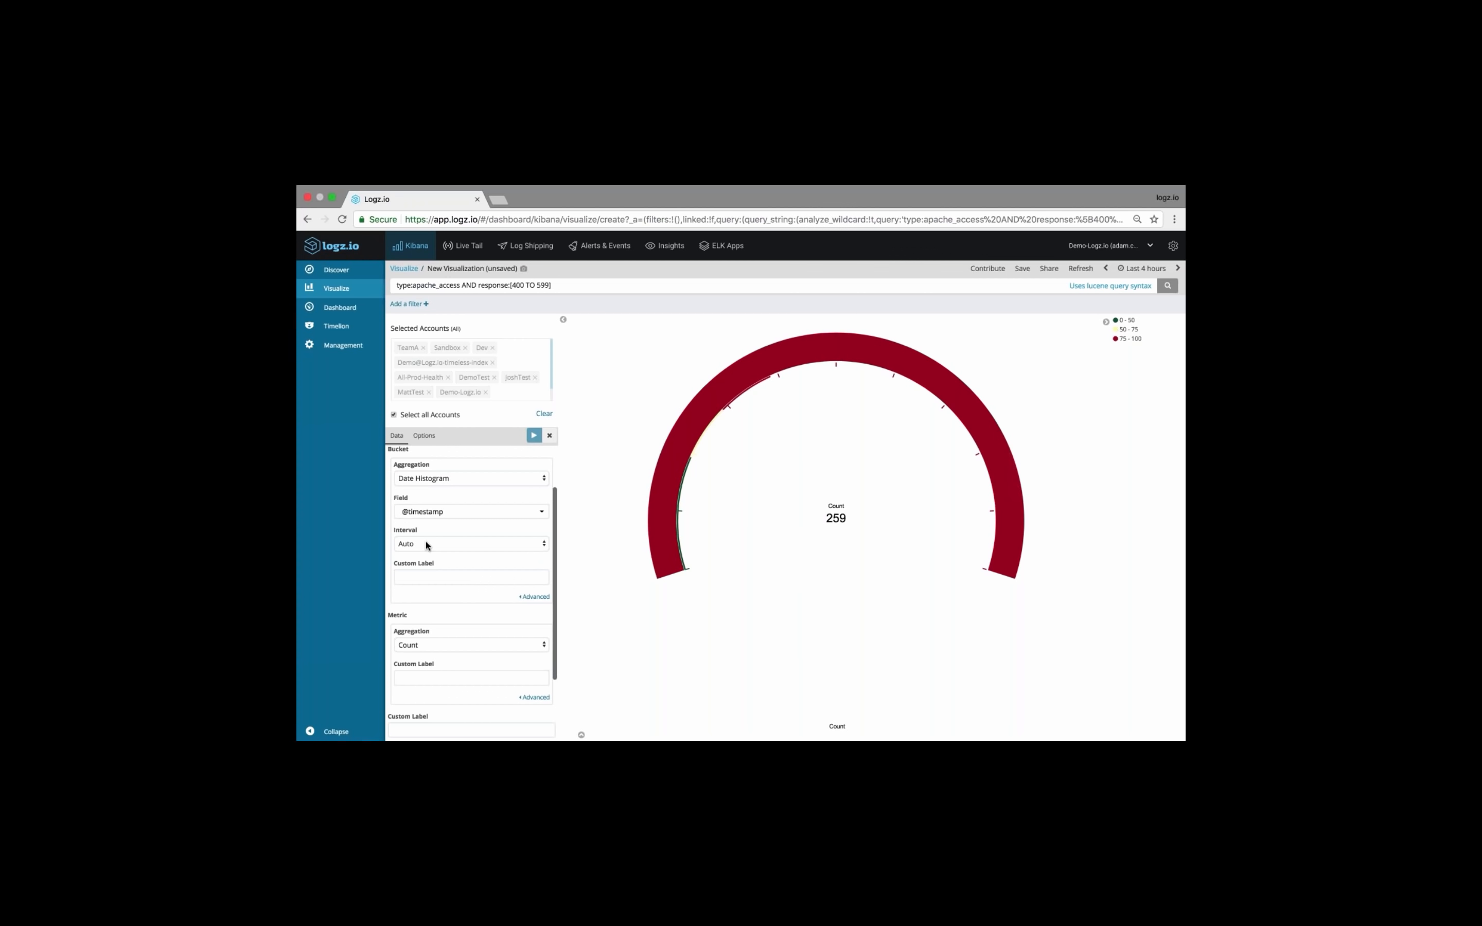
pyautogui.click(429, 543)
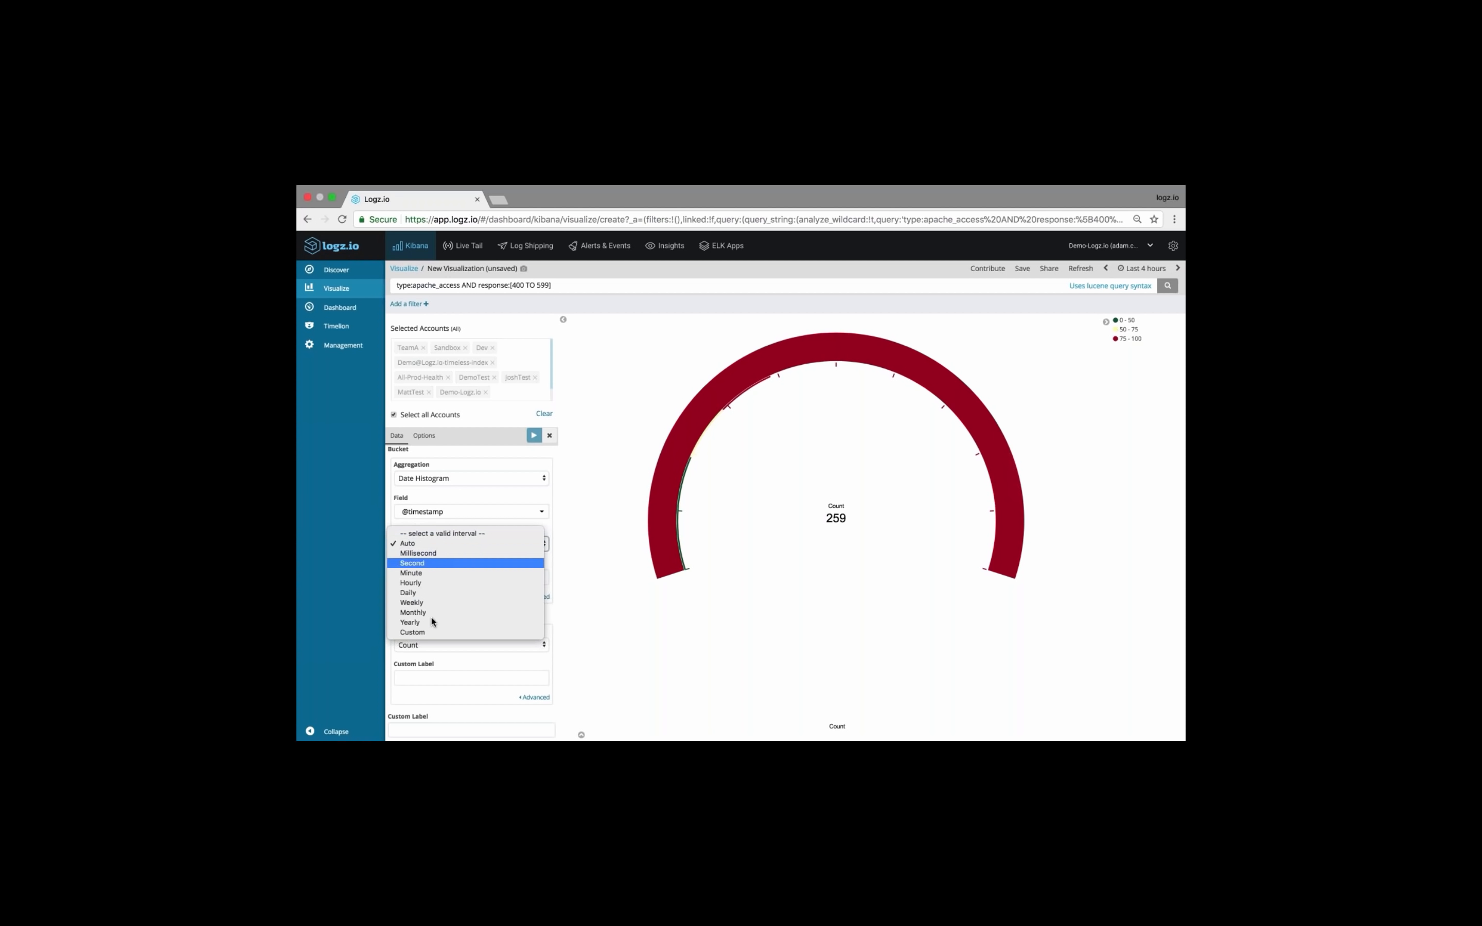
pyautogui.click(432, 633)
pyautogui.write('2h')
pyautogui.press('BackSpace')
pyautogui.press('BackSpace')
pyautogui.write('1')
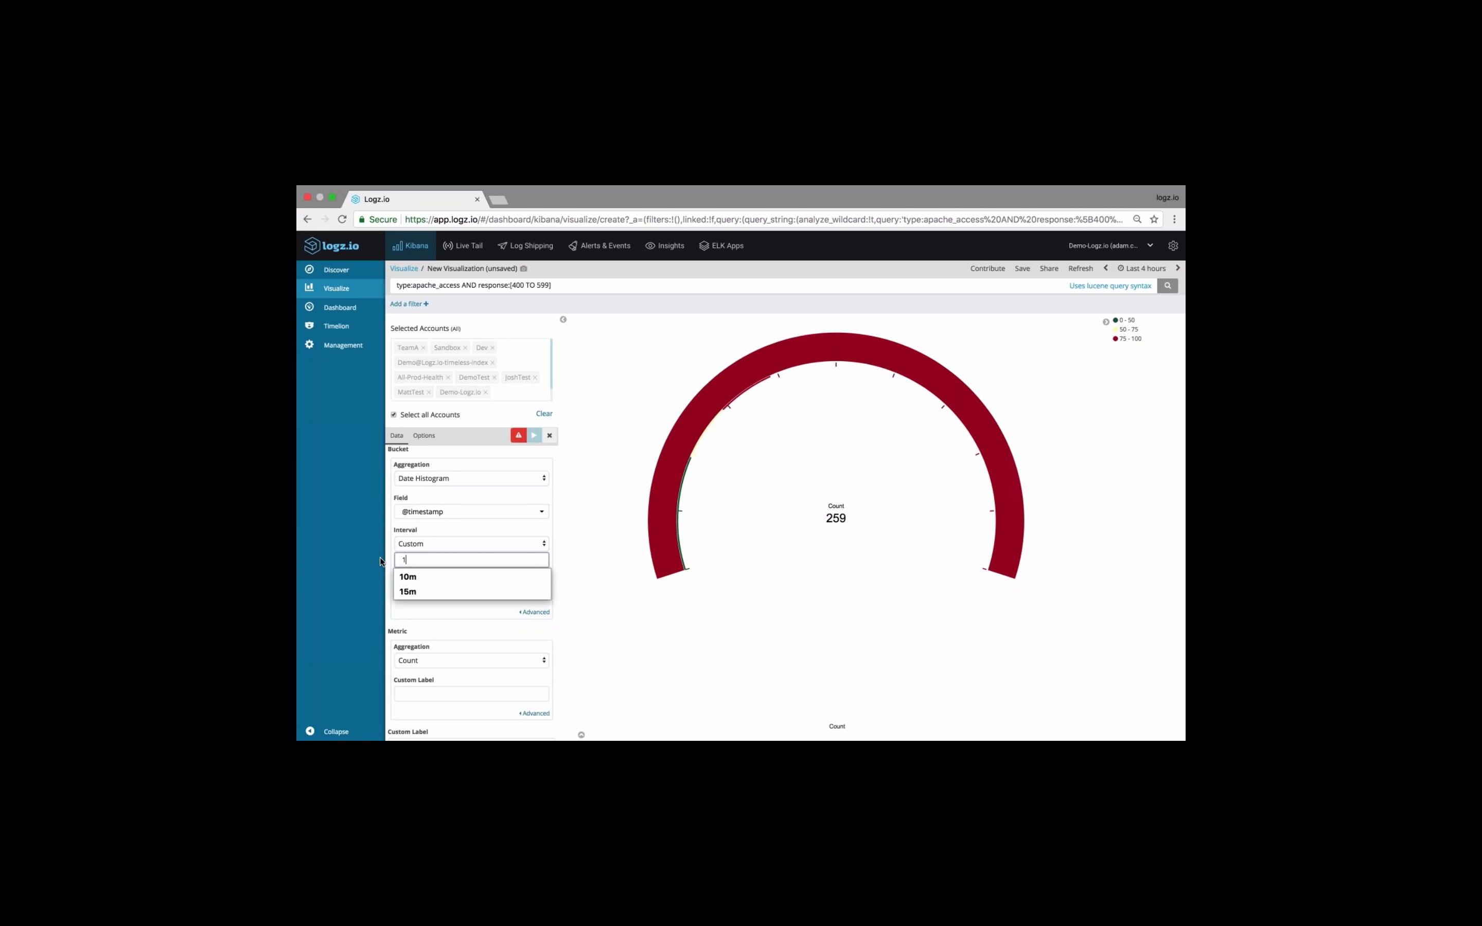
pyautogui.write('0m')
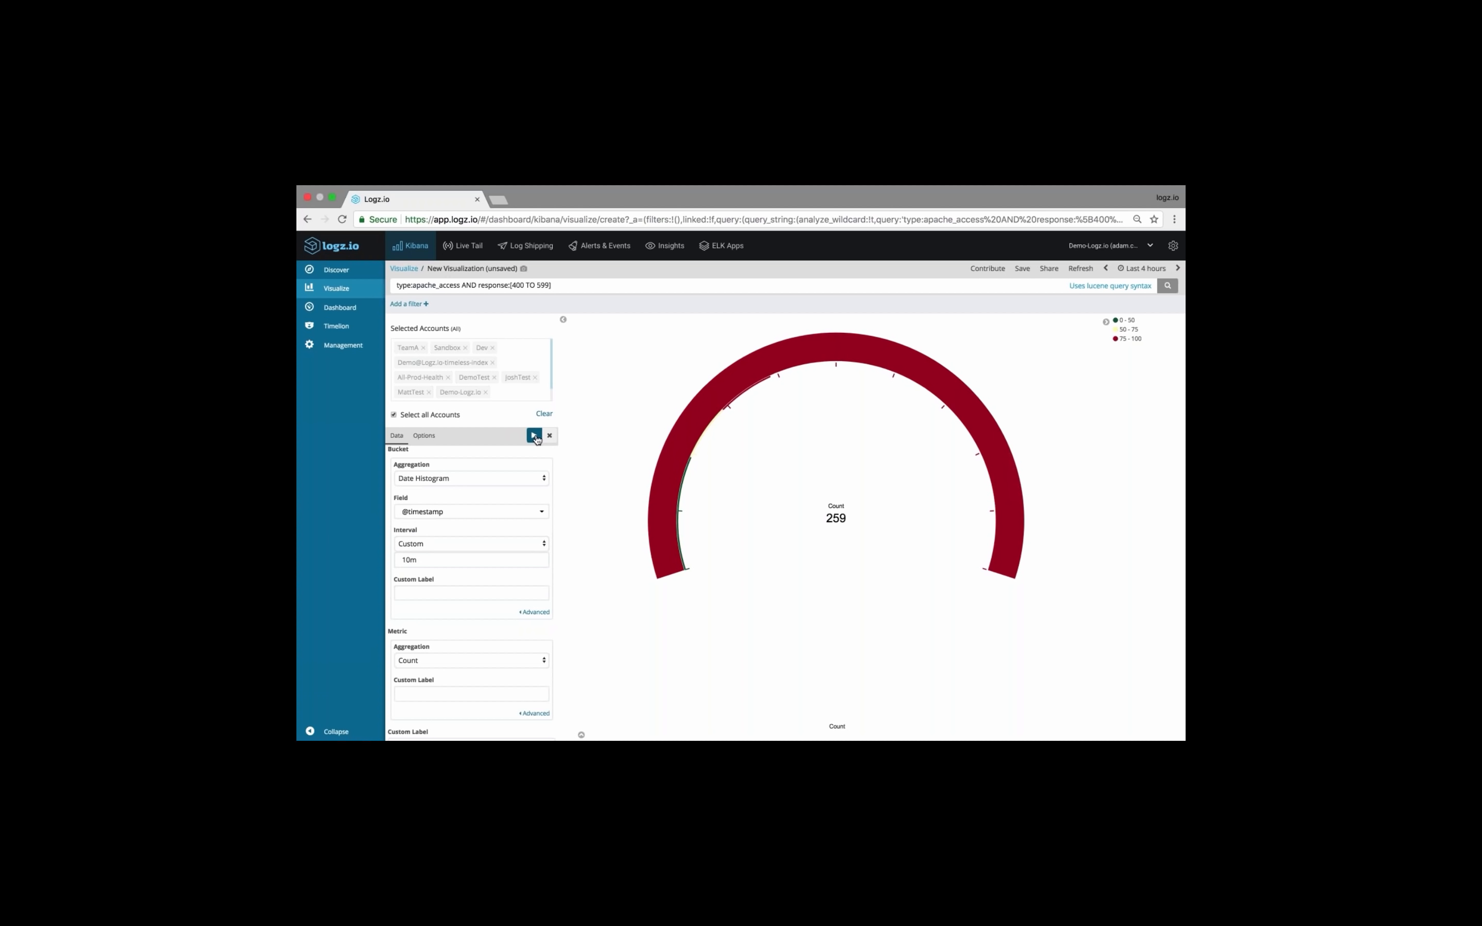
pyautogui.click(534, 435)
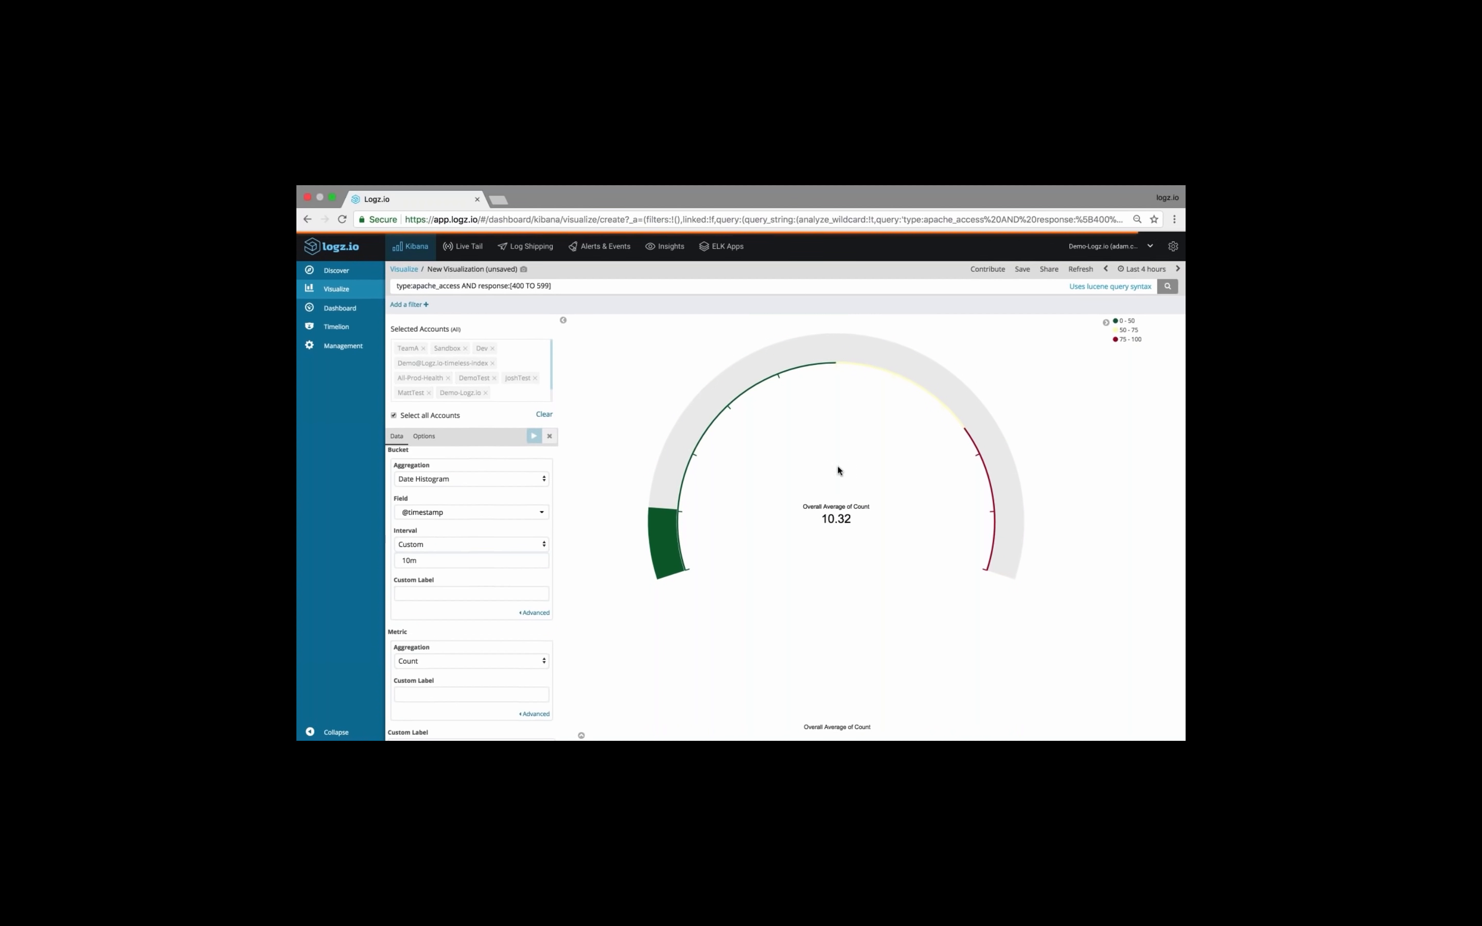
pyautogui.scroll(1, 473, 563)
pyautogui.click(420, 596)
pyautogui.click(612, 570)
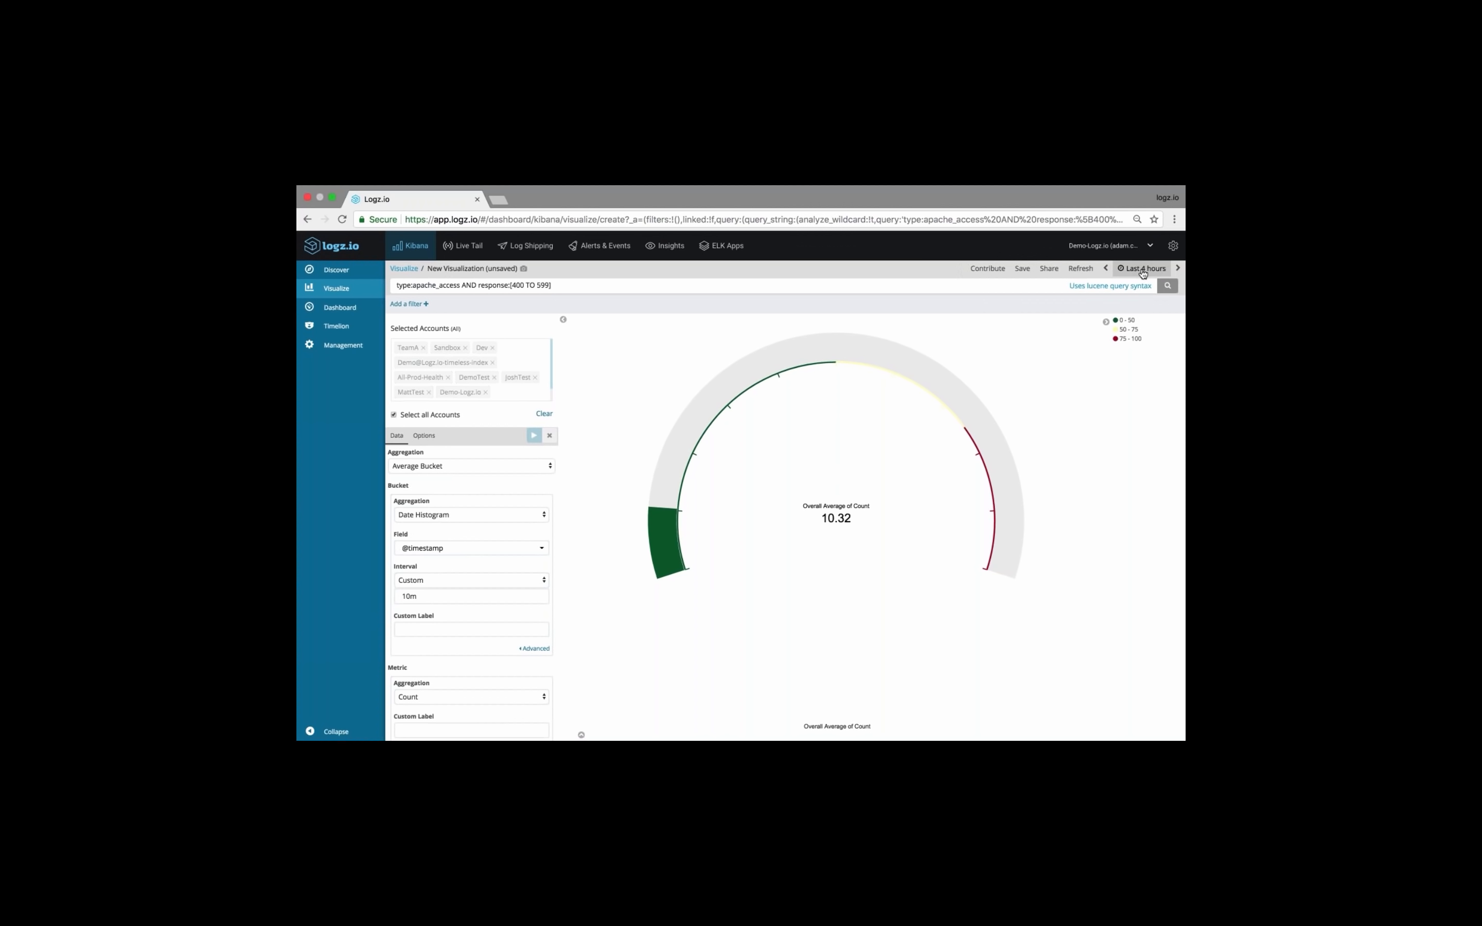
pyautogui.moveTo(821, 520)
pyautogui.mouseDown()
pyautogui.moveTo(815, 507)
pyautogui.moveTo(845, 519)
pyautogui.mouseUp()
pyautogui.click(848, 521)
pyautogui.moveTo(854, 520); pyautogui.dragTo(821, 520)
pyautogui.click(841, 518)
# In the gauge's display options, set the upper limit of the first range to 10
pyautogui.click(425, 437)
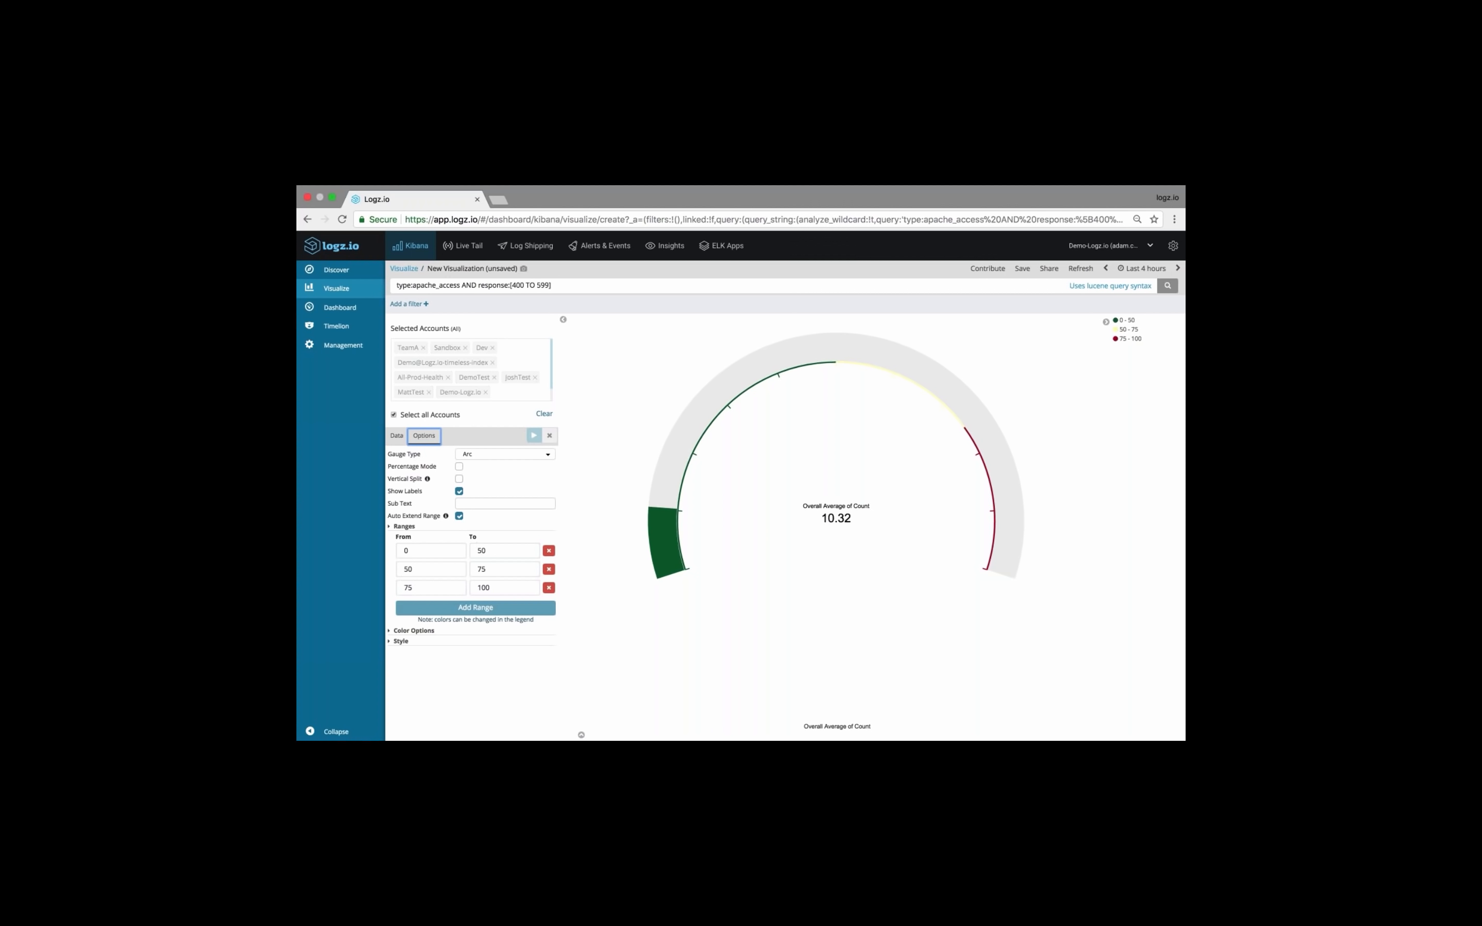
pyautogui.click(484, 550)
pyautogui.press('BackSpace')
pyautogui.press('BackSpace')
pyautogui.write('10')
# Set the gauge's second range to run from 10 to 20
pyautogui.click(414, 569)
pyautogui.press('BackSpace')
pyautogui.press('BackSpace')
pyautogui.write('1')
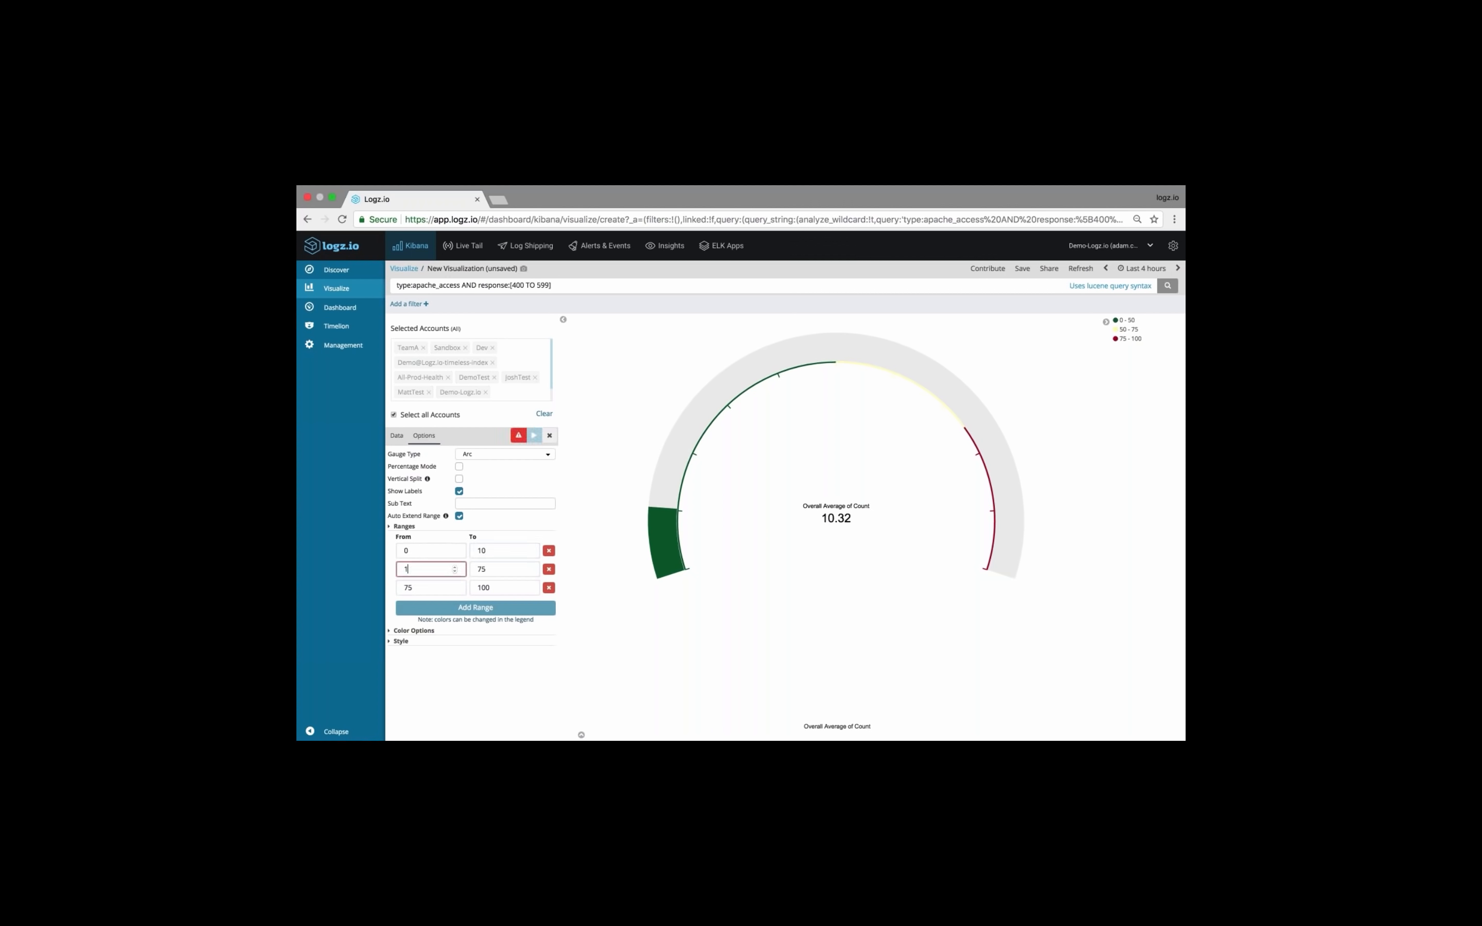
pyautogui.write('0')
pyautogui.press('Tab')
pyautogui.write('20')
pyautogui.press('Tab')
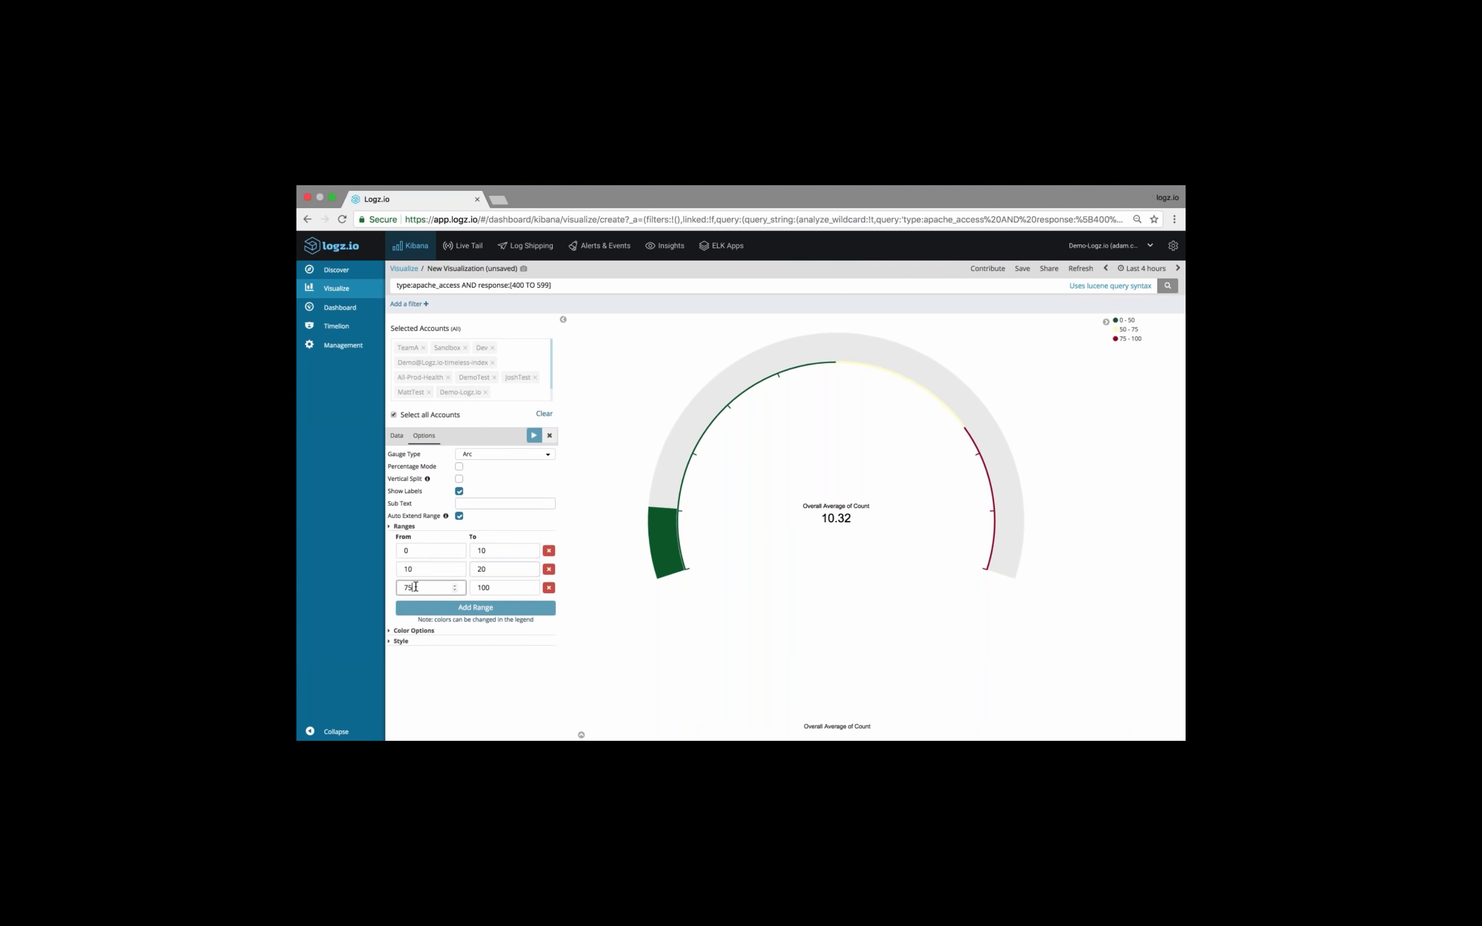
pyautogui.write('20')
# Set the gauge's third range to run from 20 to 50 and apply the changes
pyautogui.press('Tab')
pyautogui.write('50')
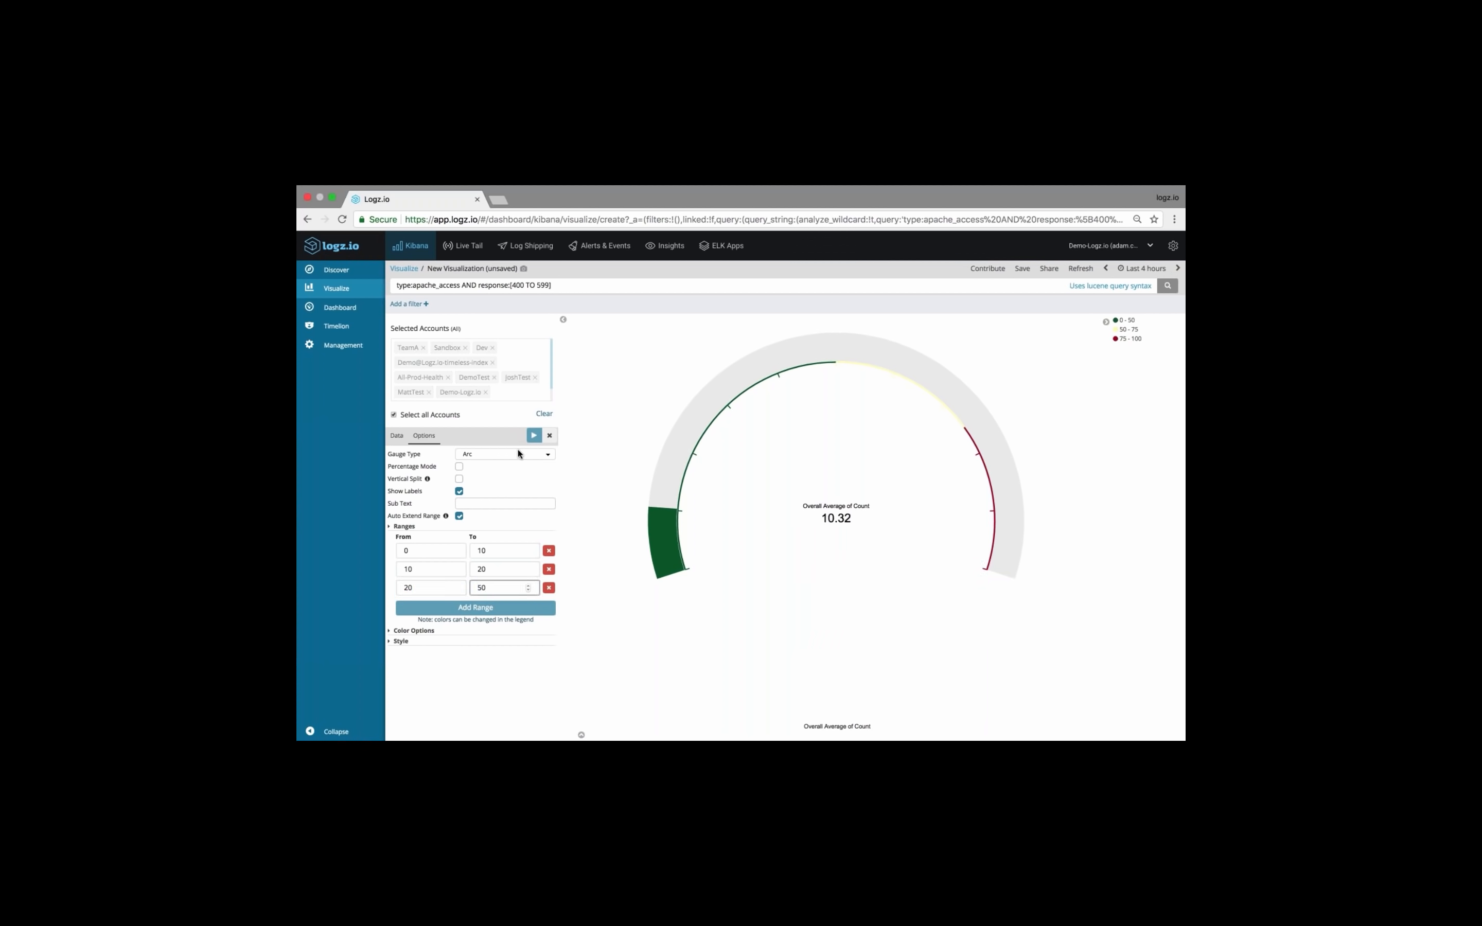
pyautogui.click(535, 435)
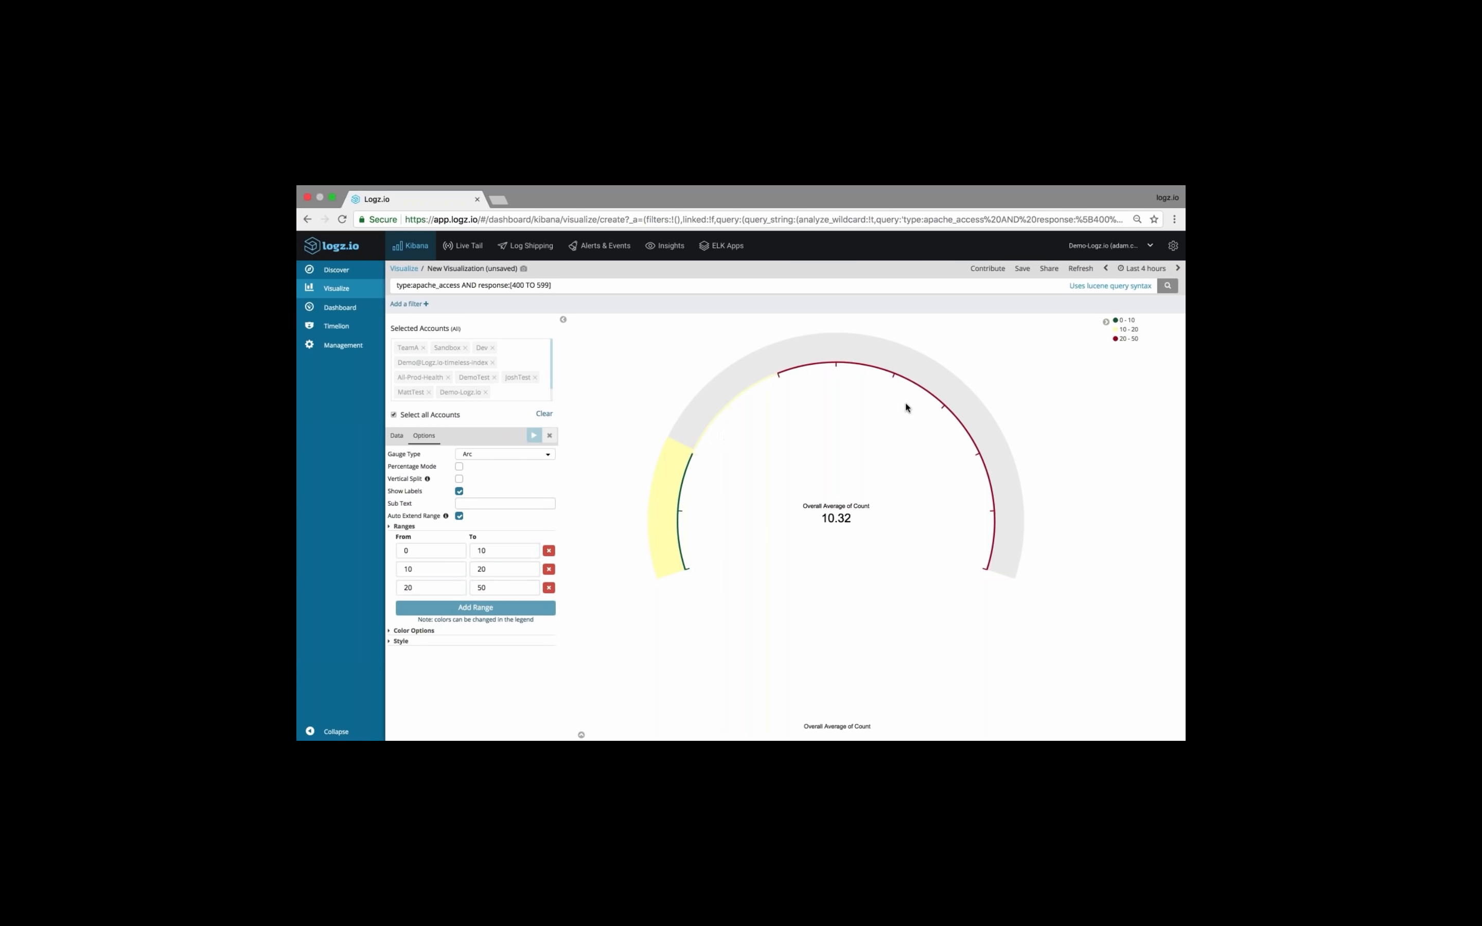
# Change the legend color of the gauge's 10 - 20 range to orange
pyautogui.moveTo(676, 476)
pyautogui.click(1129, 330)
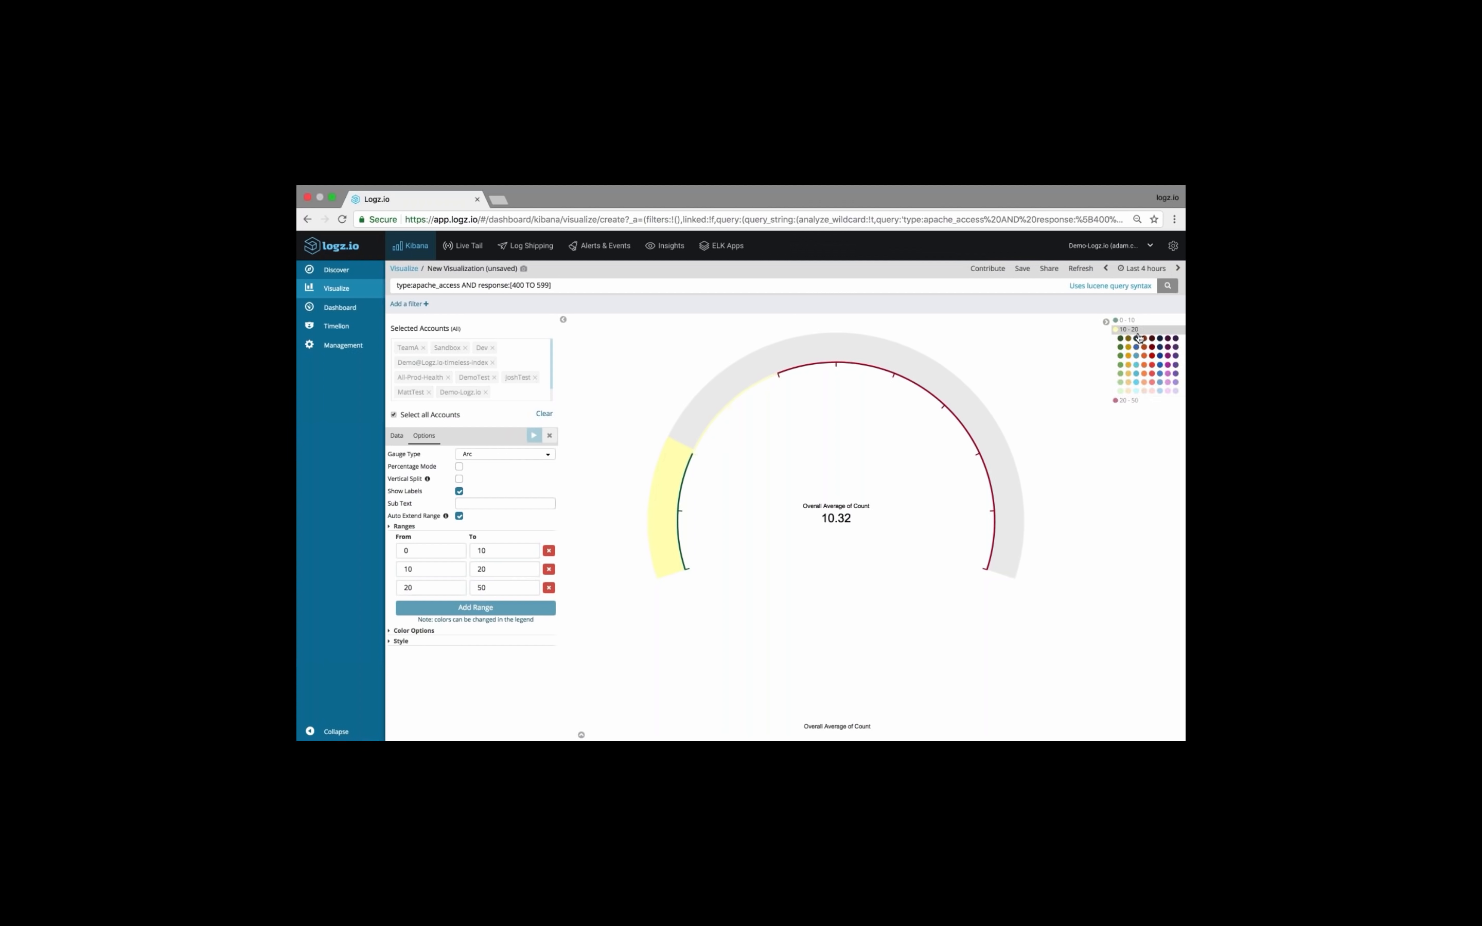
pyautogui.click(1128, 347)
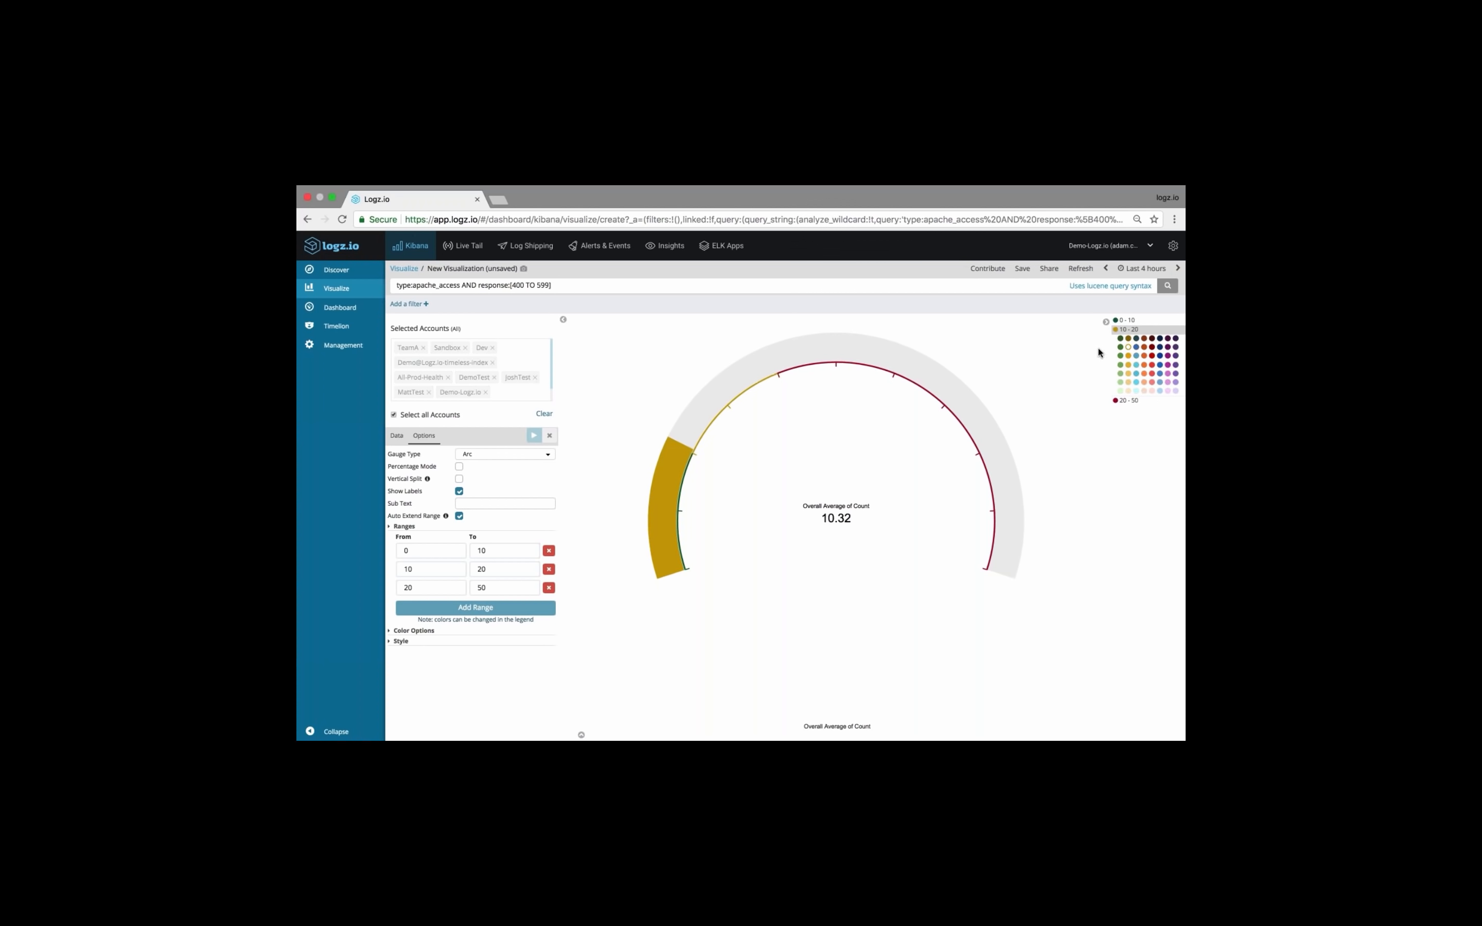
pyautogui.click(1128, 355)
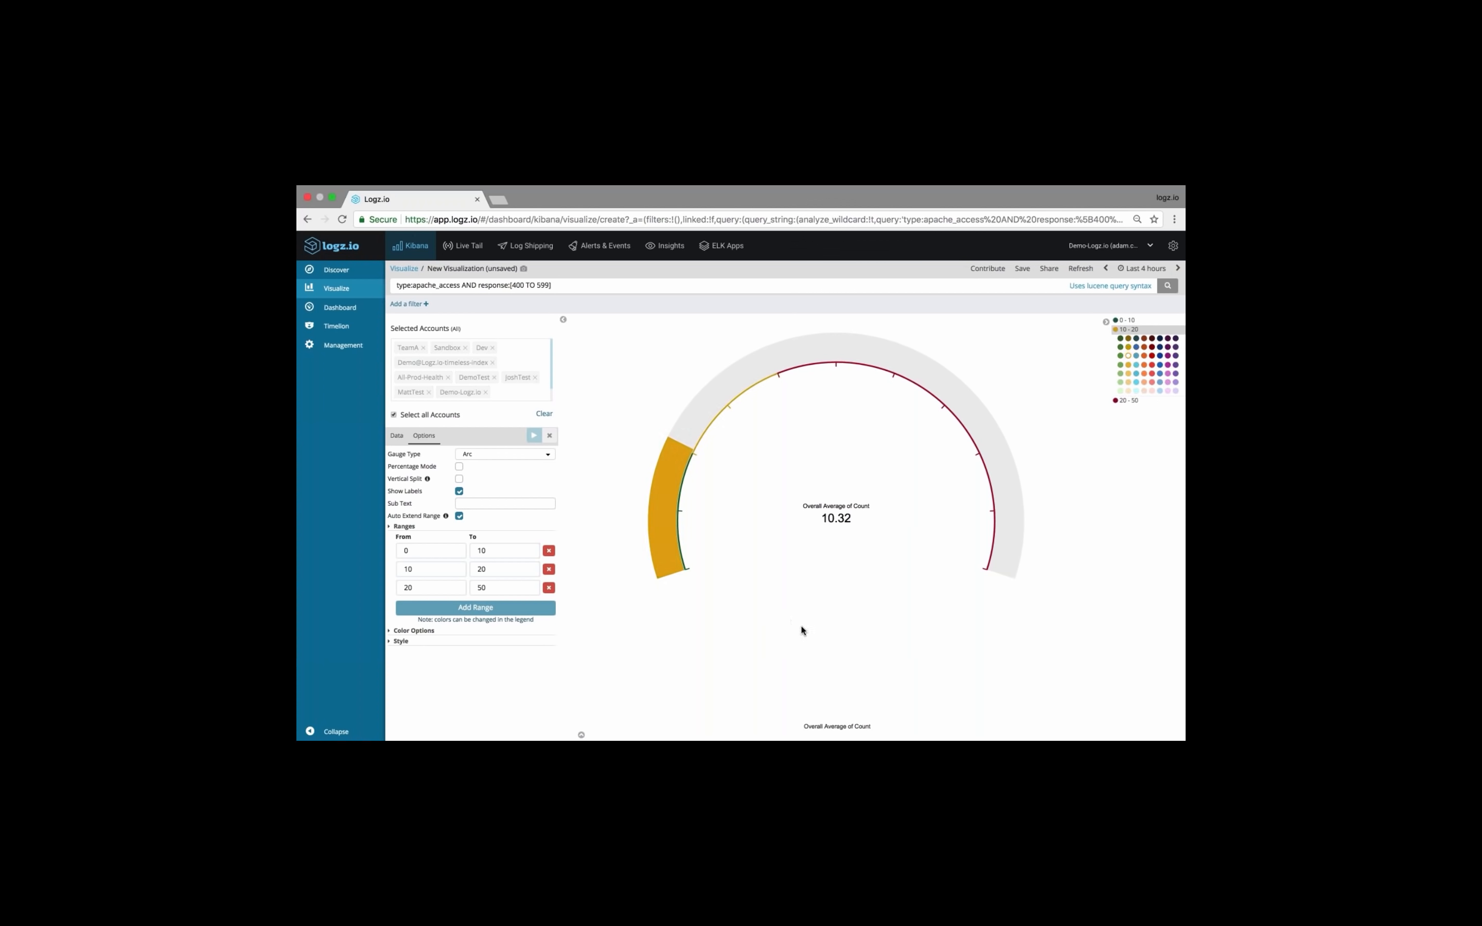
# Save the gauge as "20 minute webinar - avg 400-500s gauge", accepting the duplicate title, and dismiss the notification
pyautogui.click(1021, 270)
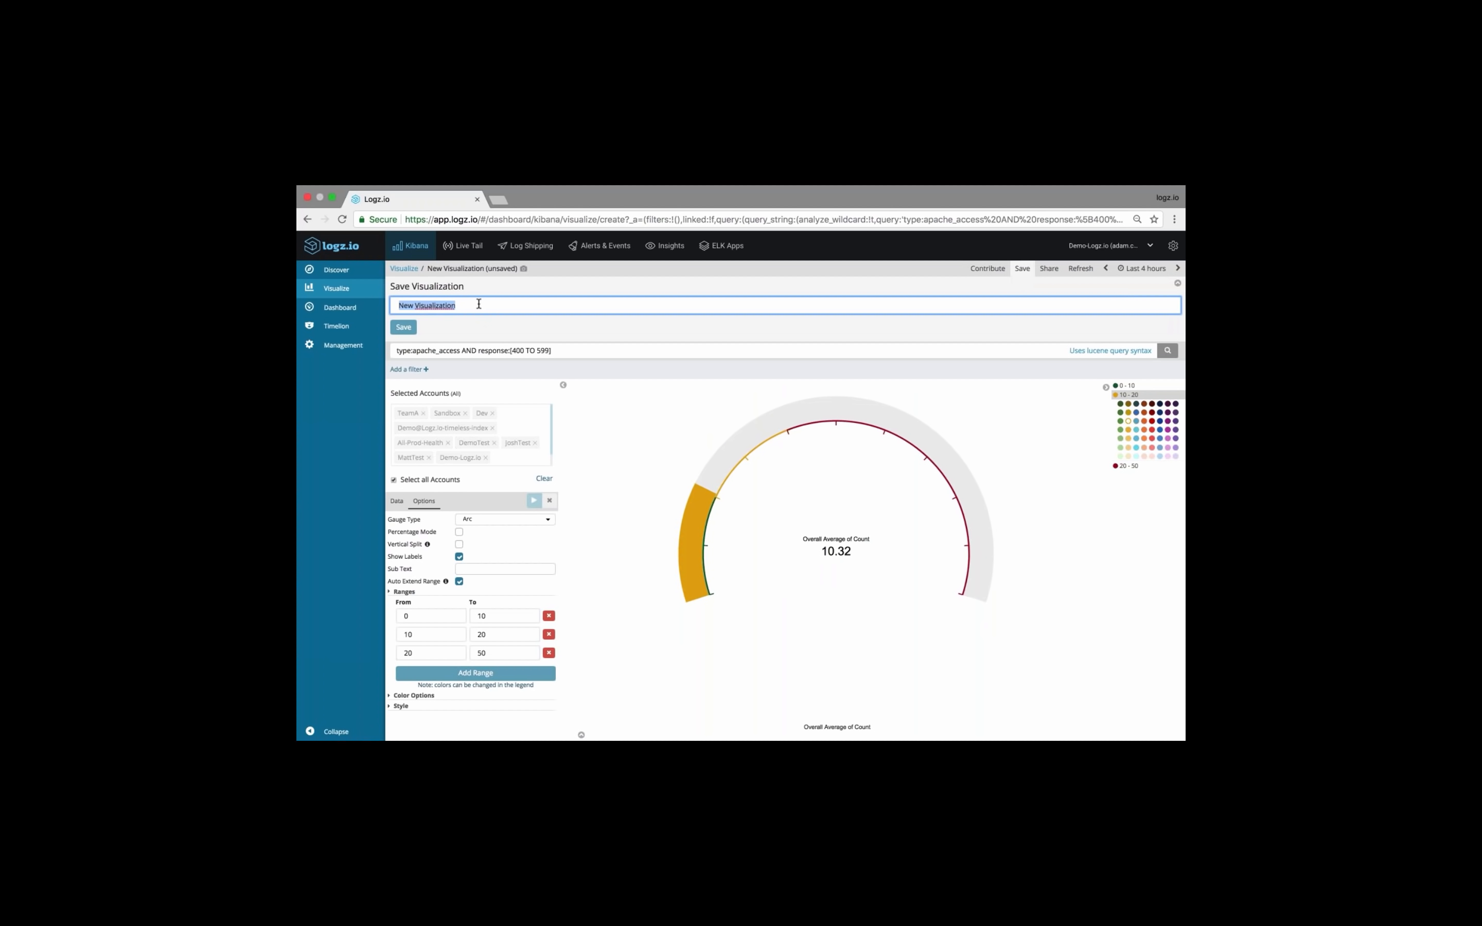
pyautogui.write('20 minute')
pyautogui.press('Down')
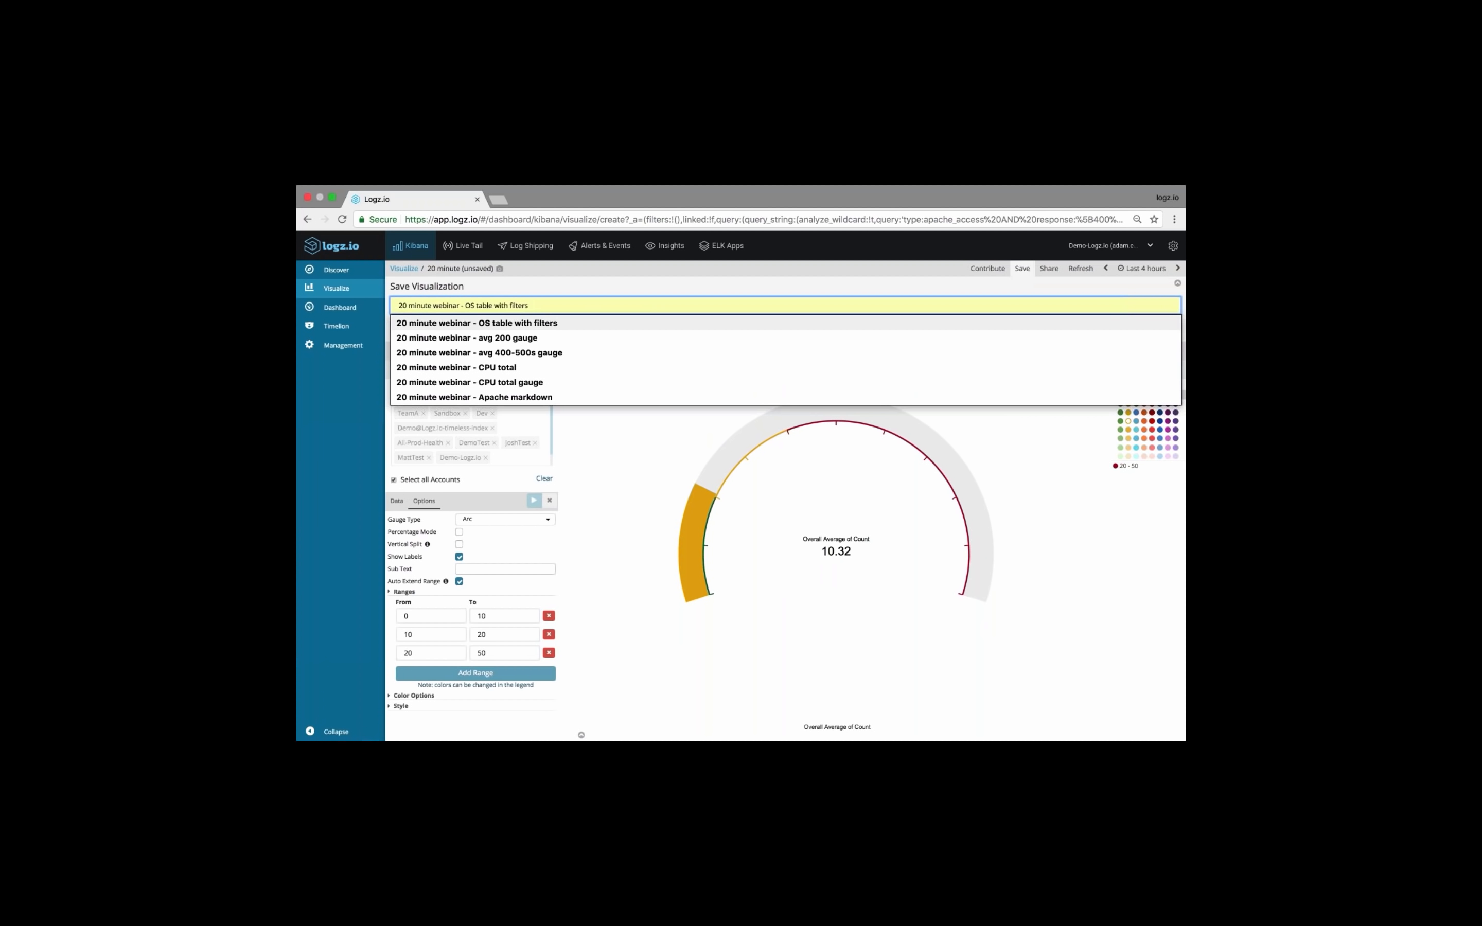
pyautogui.press('Down')
pyautogui.press('Down')
pyautogui.press('Return')
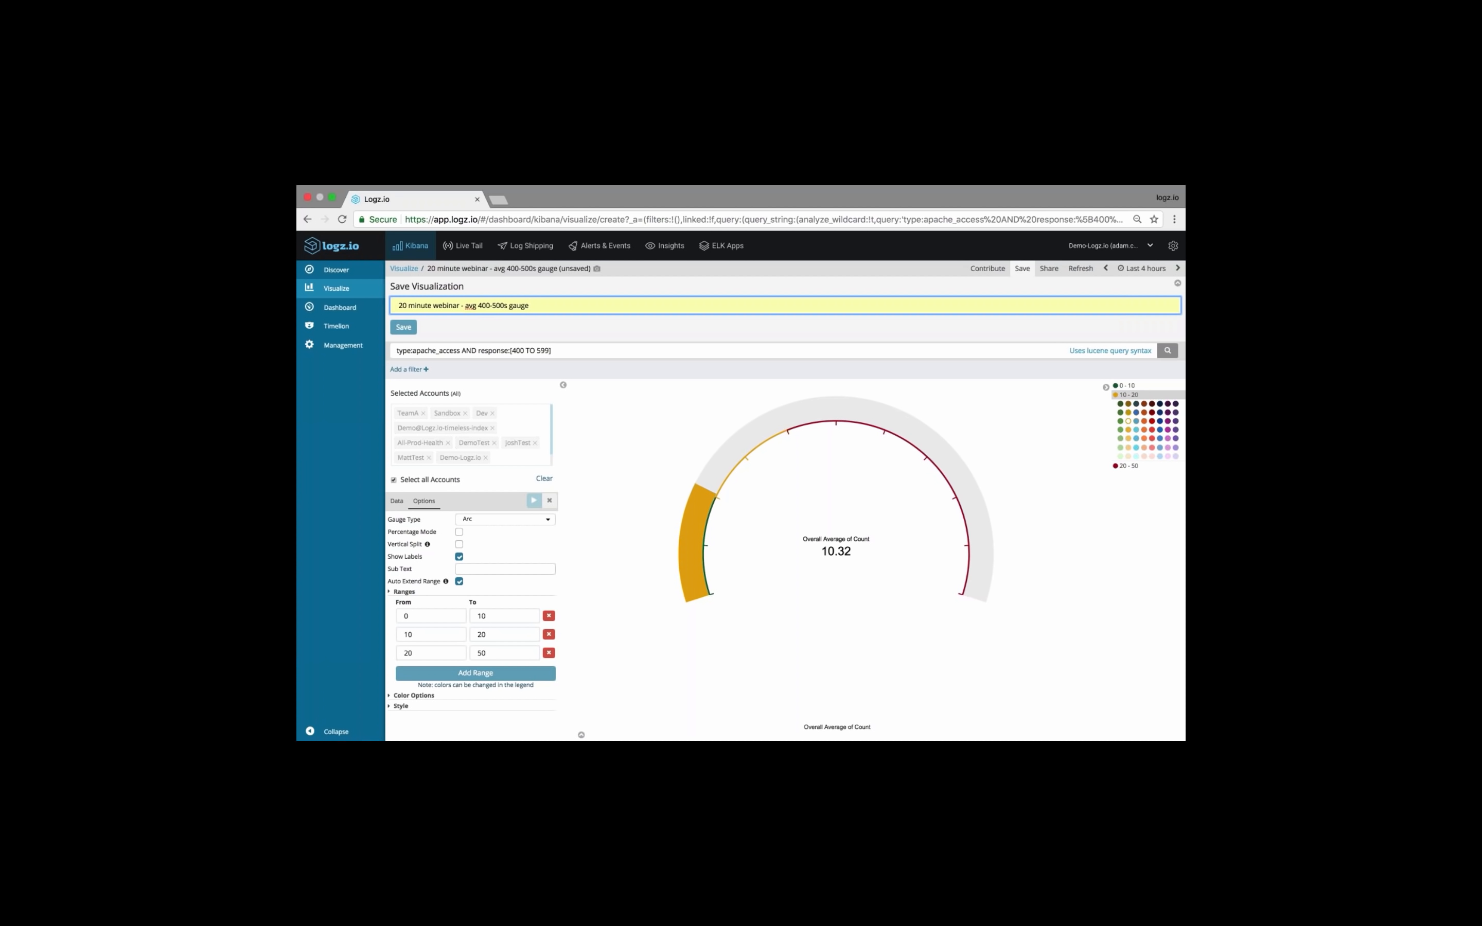
pyautogui.press('Return')
pyautogui.press('Return')
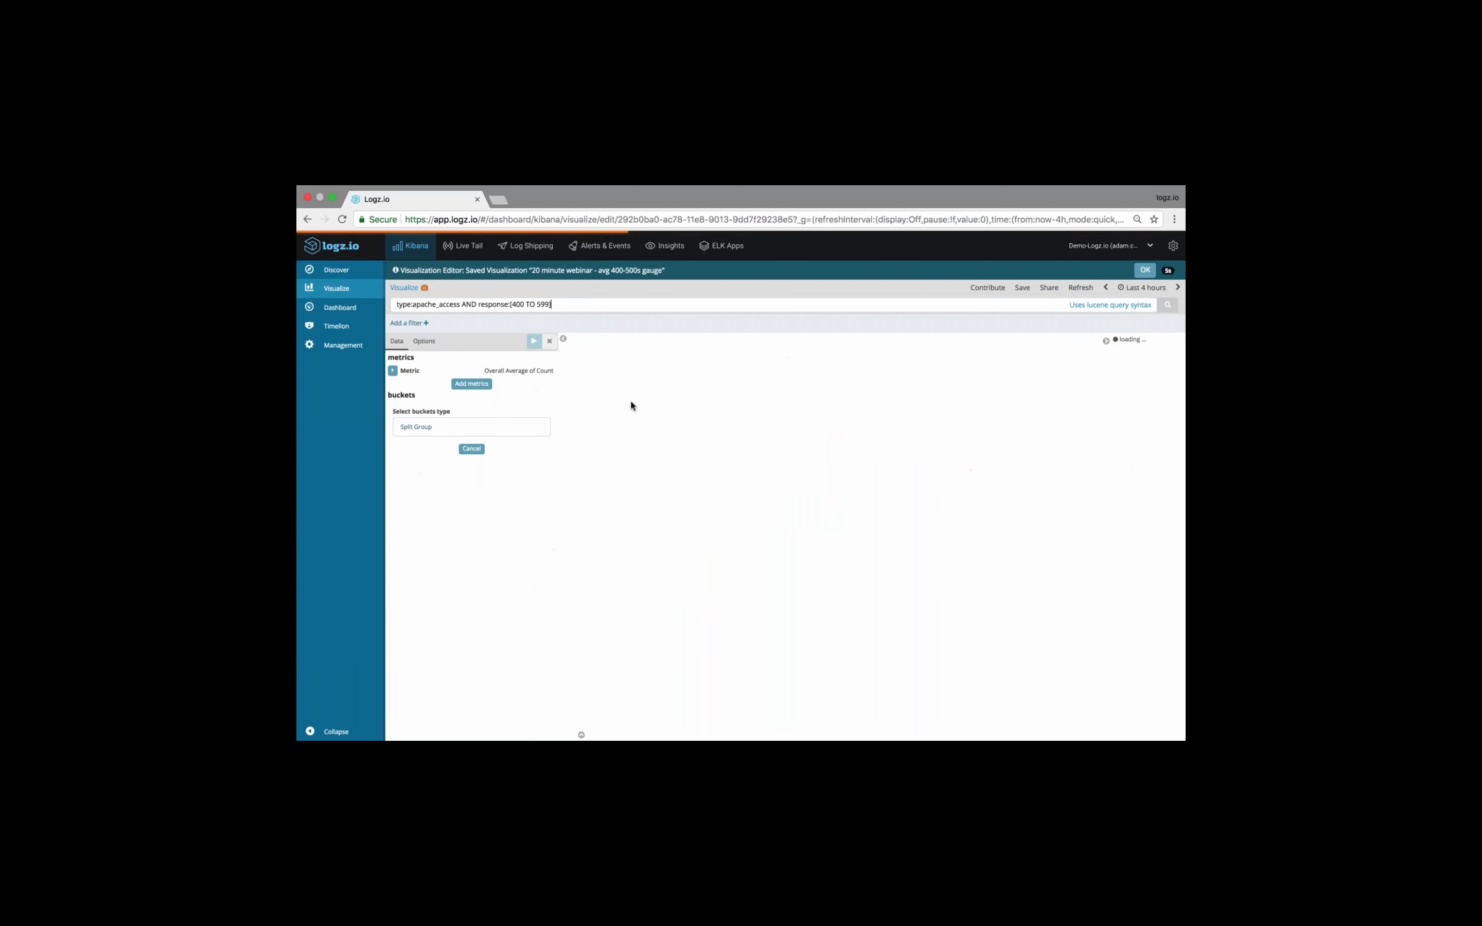
pyautogui.click(1146, 270)
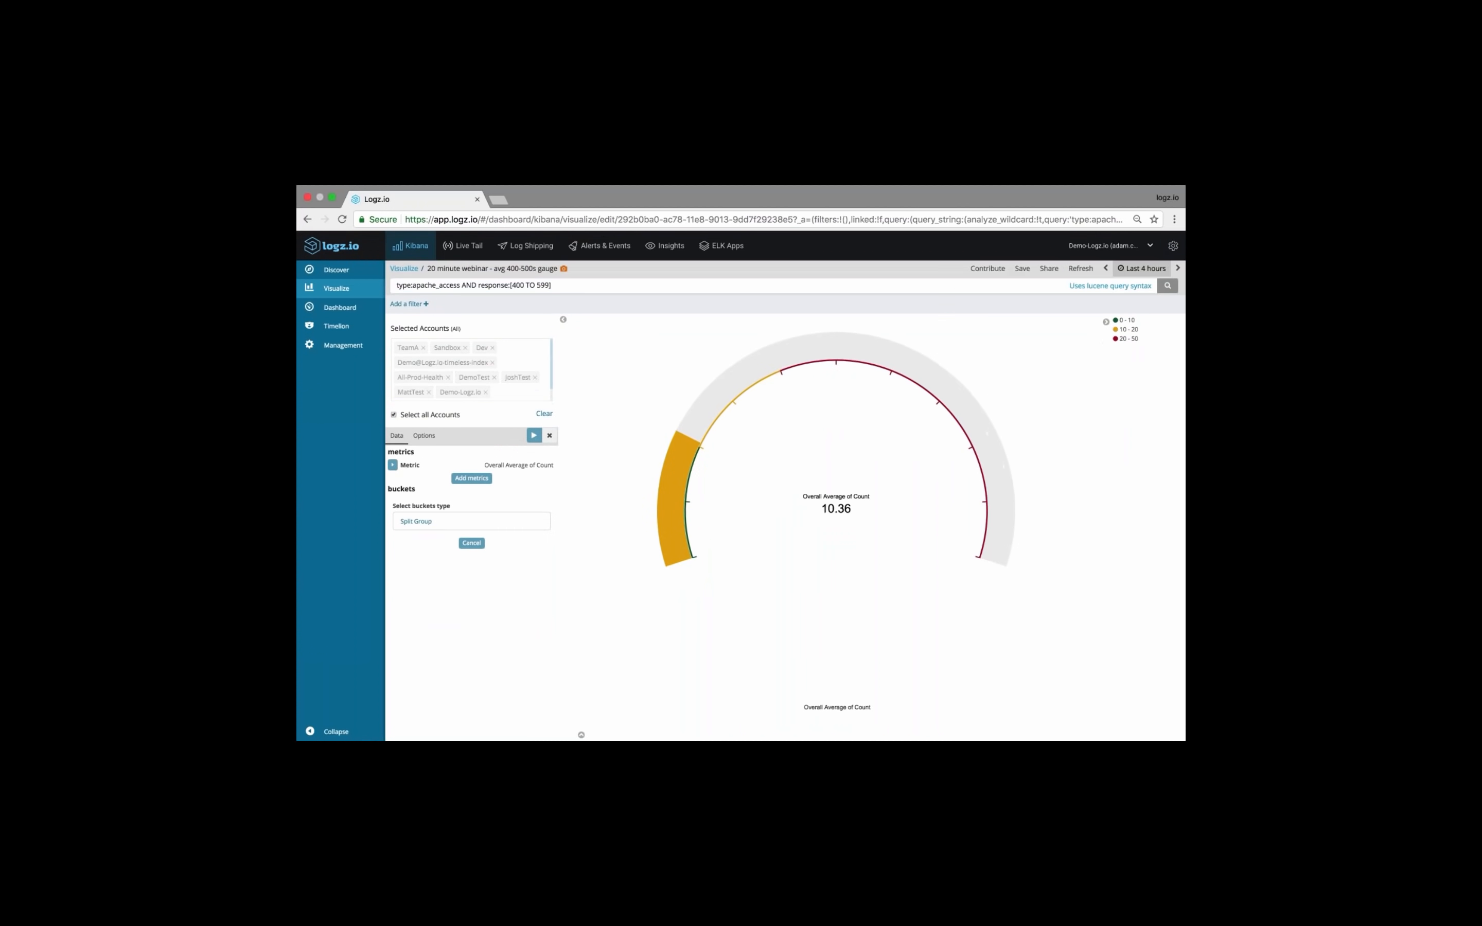
# Change the gauge's query to type:apache_access AND response:200 and run it
pyautogui.click(512, 286)
pyautogui.moveTo(512, 285); pyautogui.dragTo(577, 290)
pyautogui.press('BackSpace')
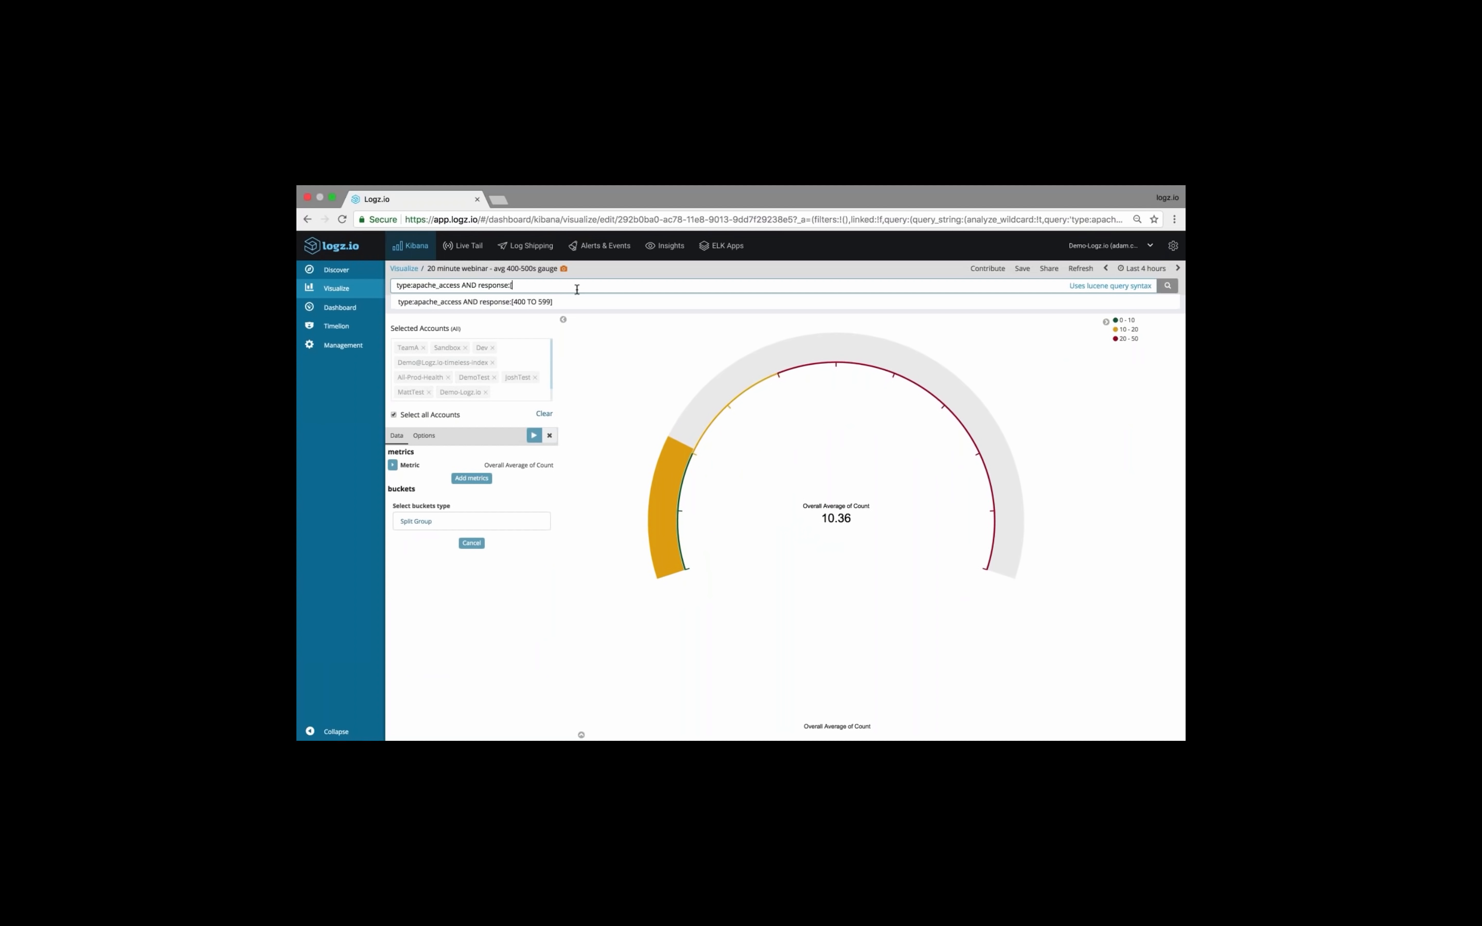
pyautogui.press('BackSpace')
pyautogui.write('200')
pyautogui.press('Return')
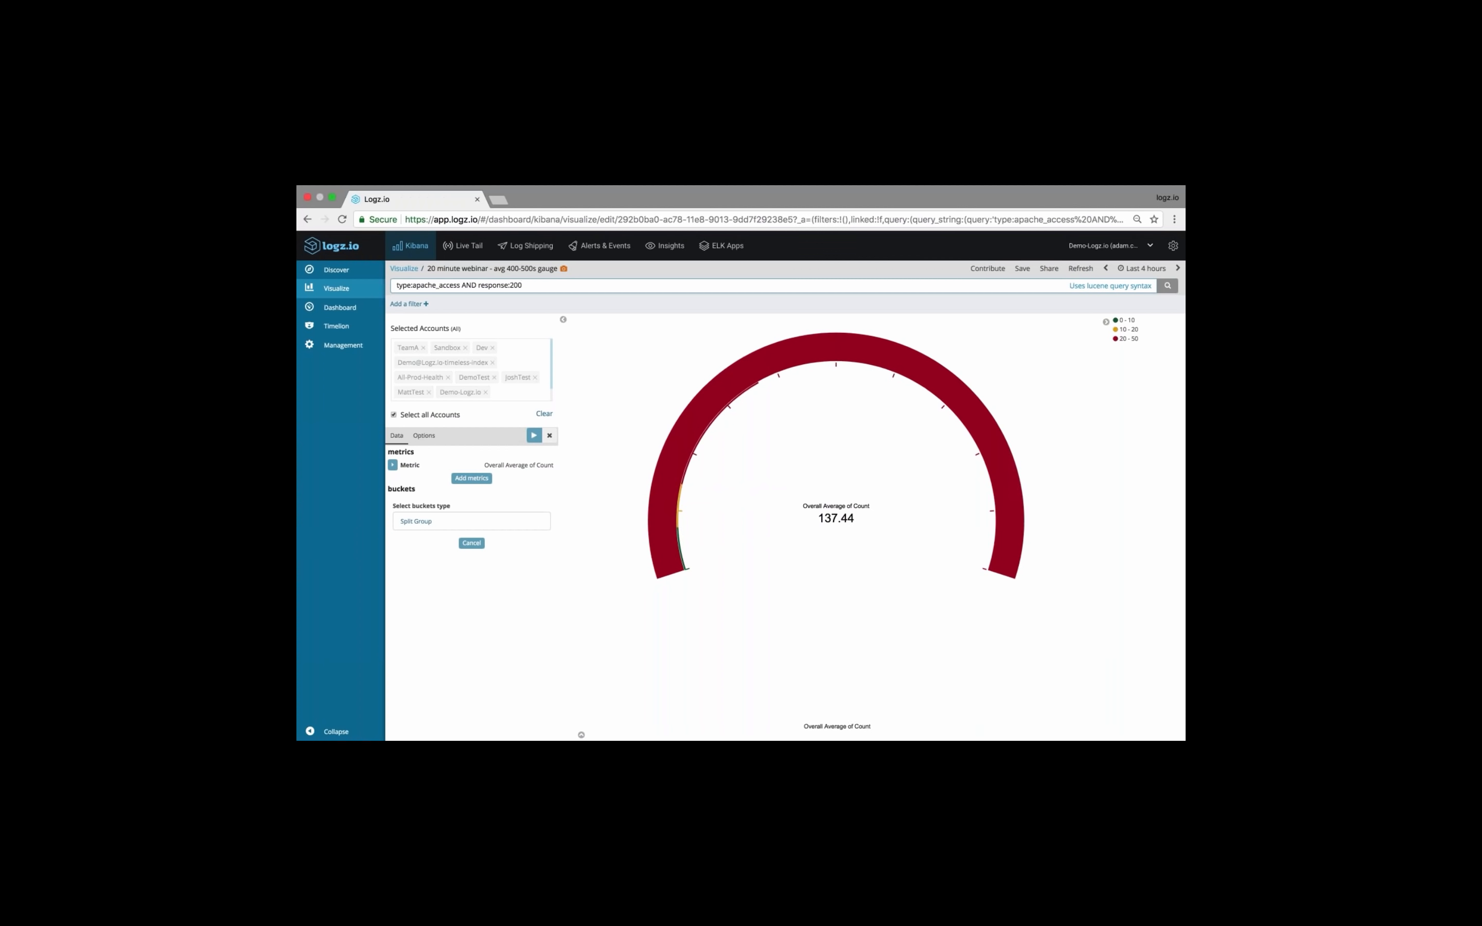
# Reverse the gauge's Green to Red color schema and apply the change
pyautogui.click(424, 435)
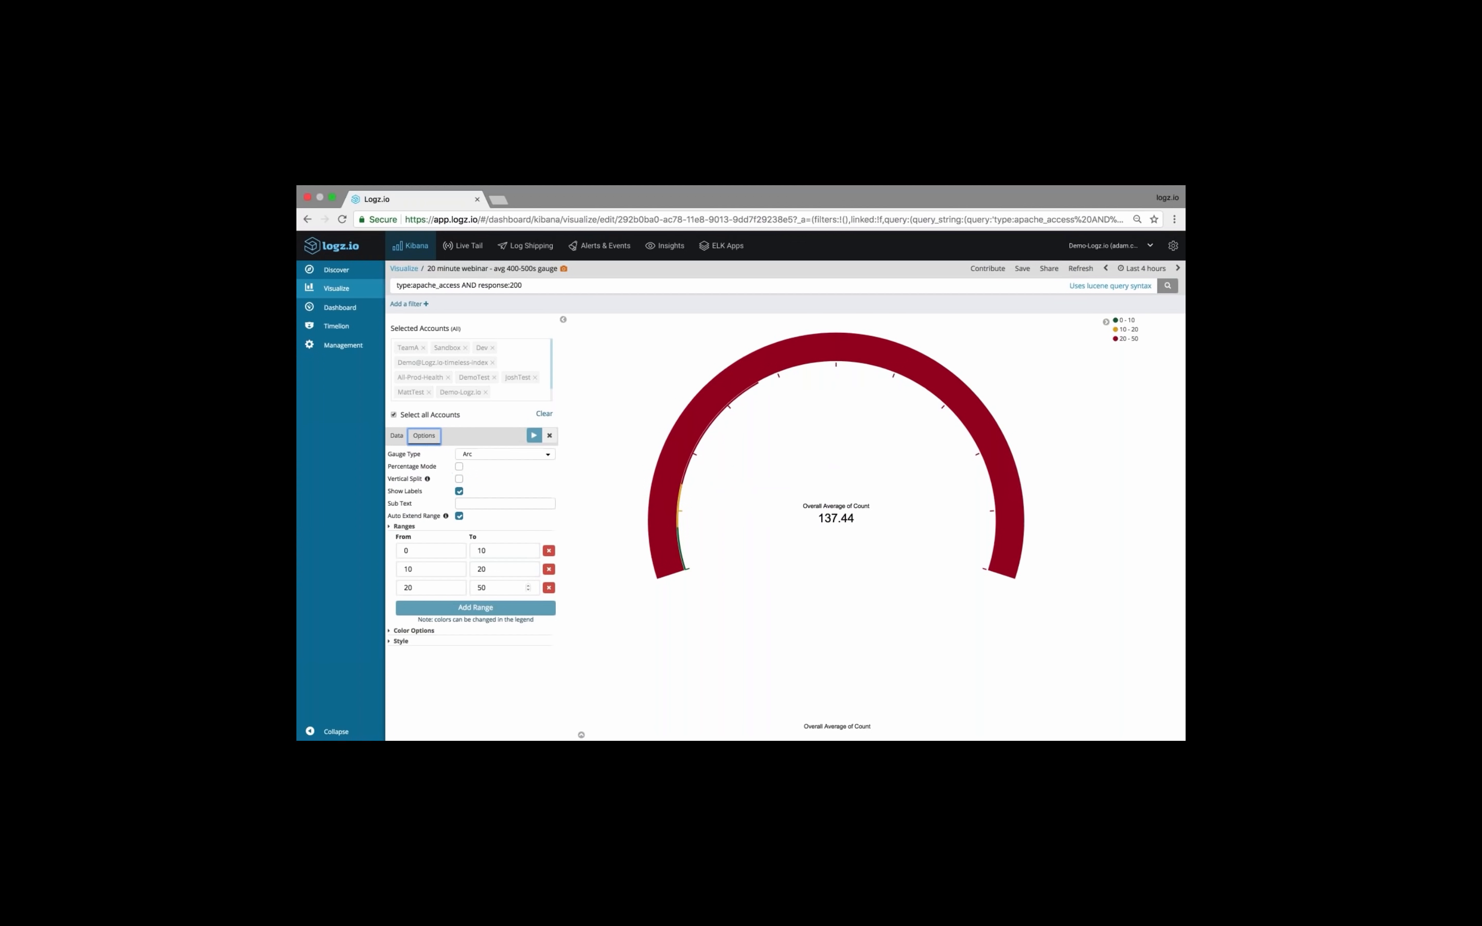
pyautogui.click(390, 631)
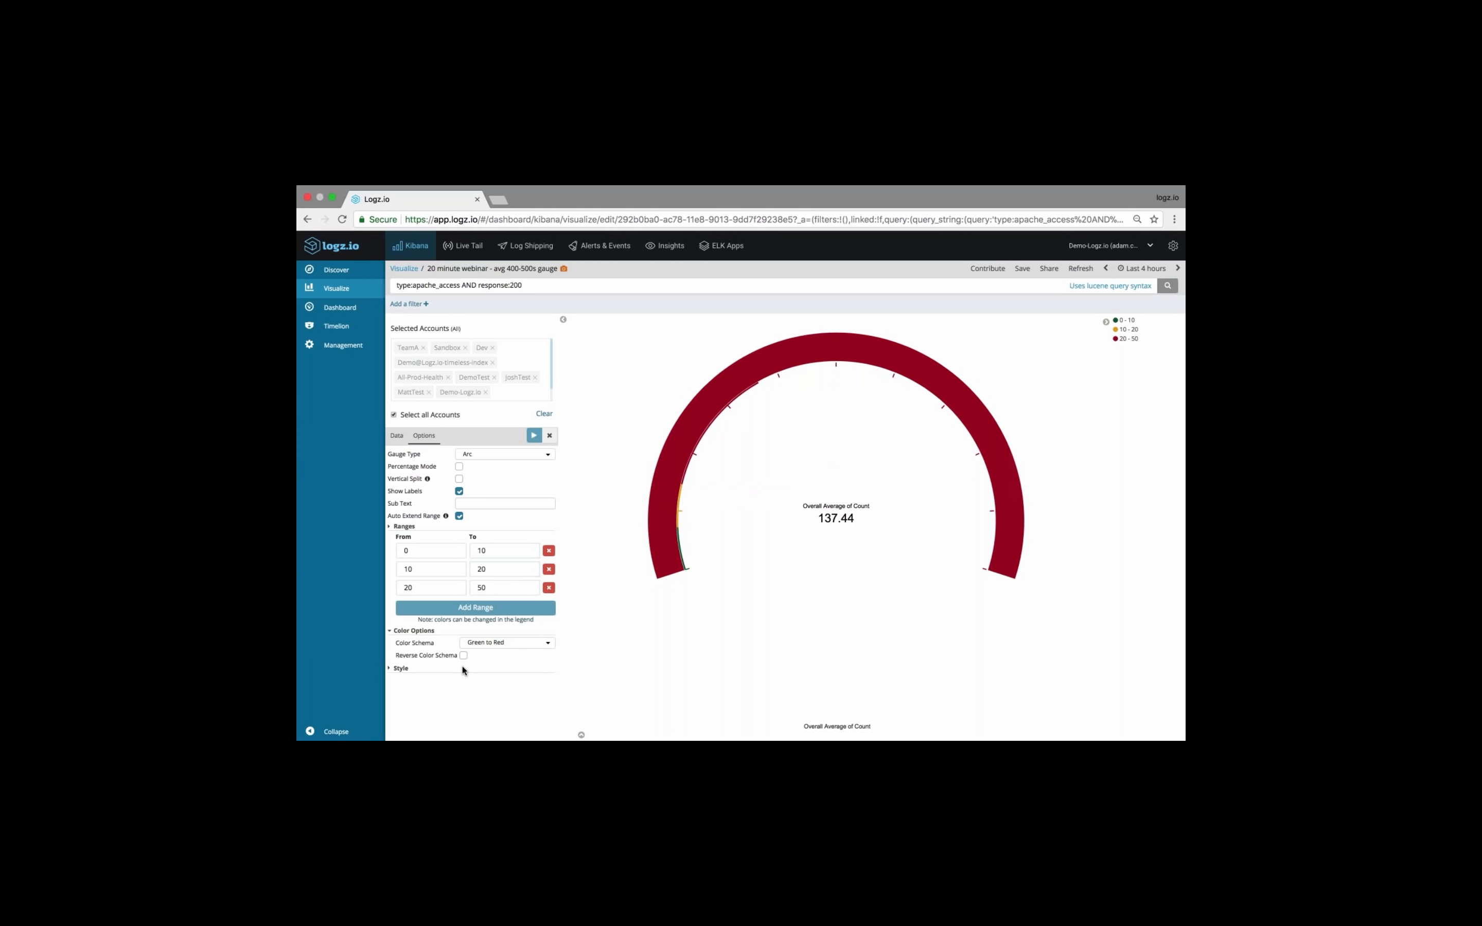
pyautogui.click(463, 656)
pyautogui.click(534, 435)
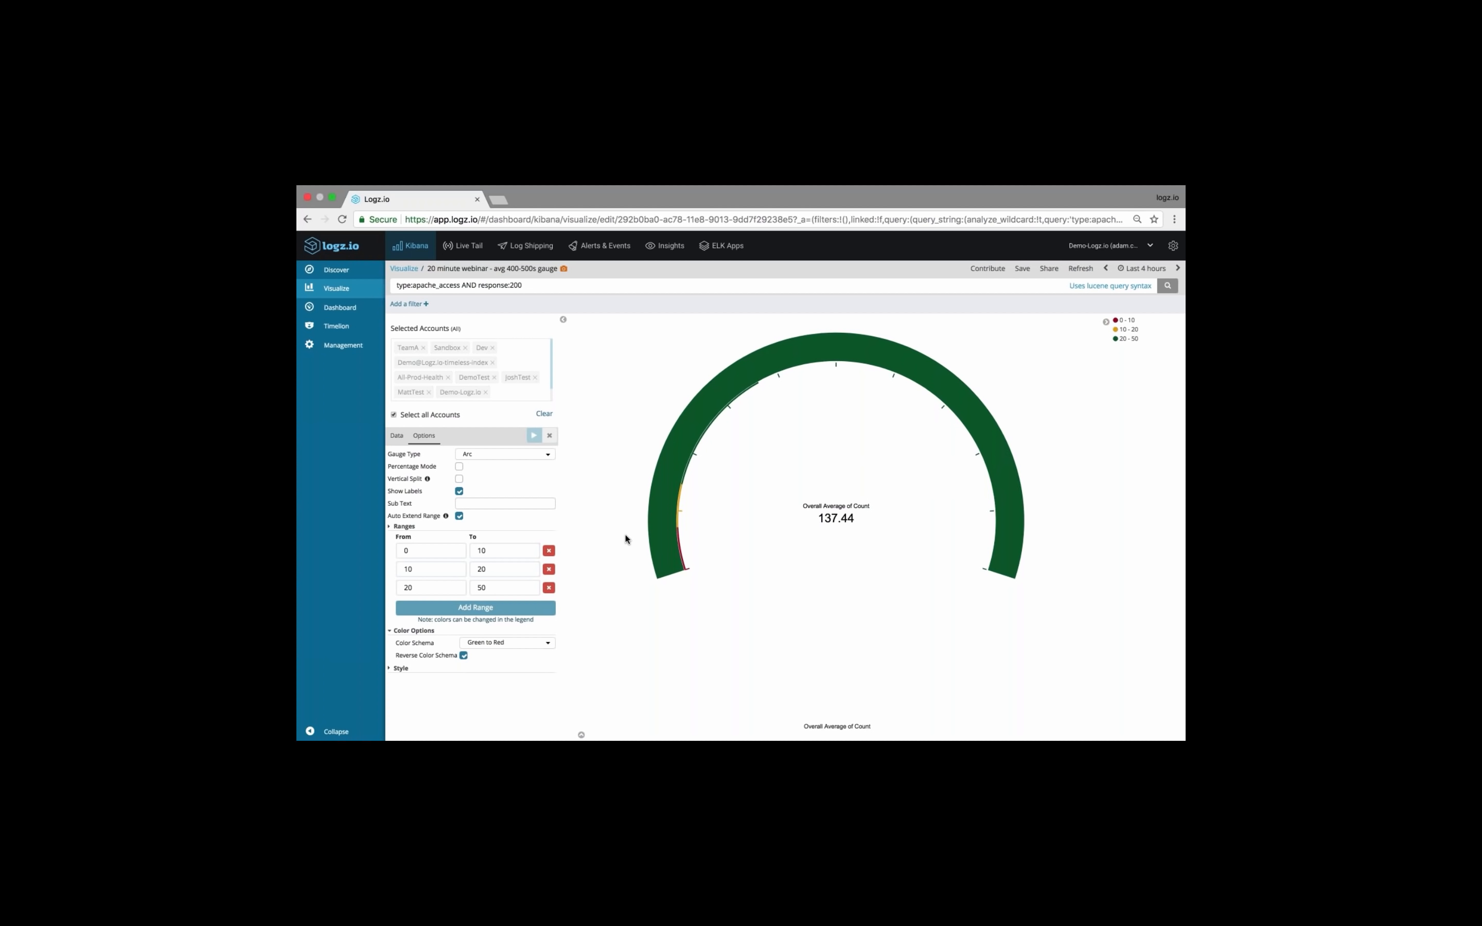
# Set the gauge's first range to end at 110 and the second range to run from 110 to 140
pyautogui.click(483, 551)
pyautogui.press('BackSpace')
pyautogui.write('10')
pyautogui.moveTo(421, 569); pyautogui.dragTo(384, 573)
pyautogui.write('110')
pyautogui.moveTo(497, 570); pyautogui.dragTo(474, 570)
pyautogui.write('140')
# Set the gauge's third range to run from 140 to 200 and apply the changes
pyautogui.doubleClick(421, 588)
pyautogui.write('140')
pyautogui.doubleClick(490, 590)
pyautogui.write('200')
pyautogui.click(534, 436)
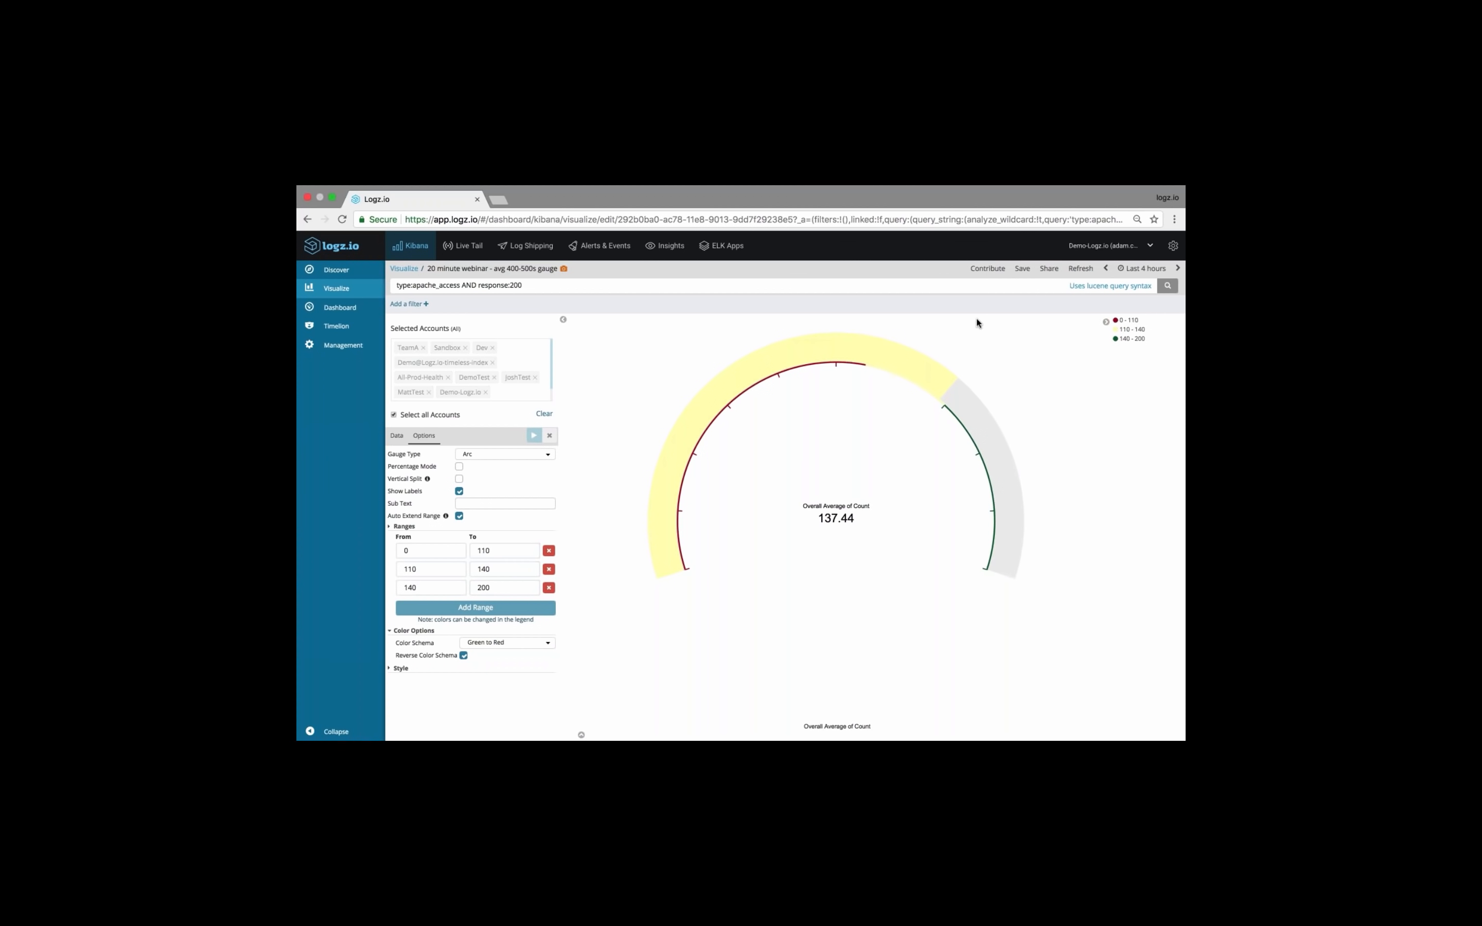
# Save the gauge as a new visualization named "20 minute webinar - avg 200 gauge", accepting the duplicate title
pyautogui.click(1023, 271)
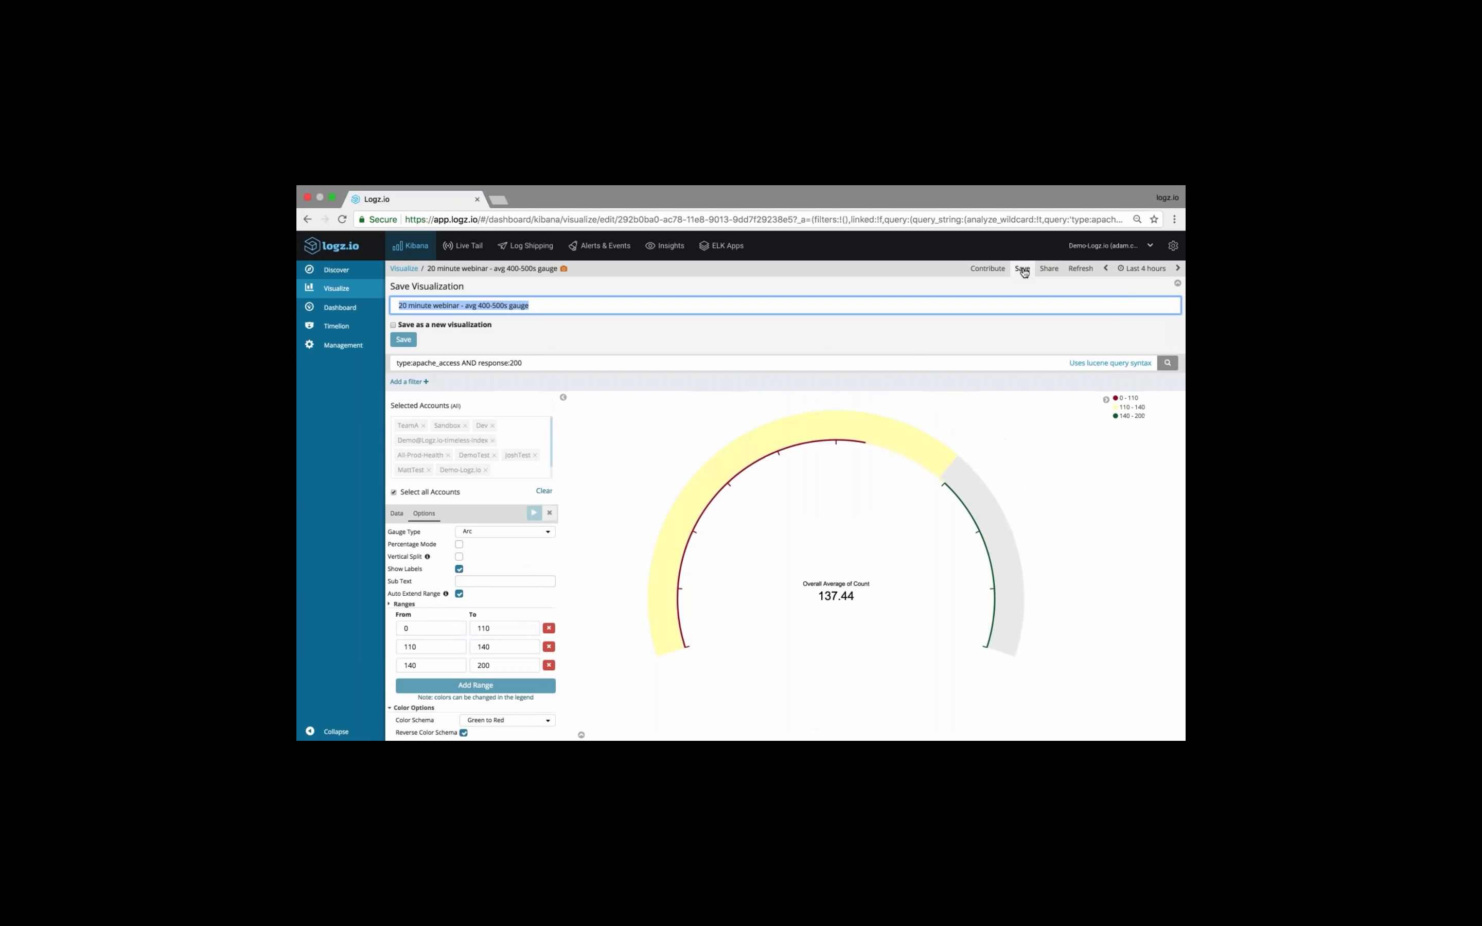
pyautogui.click(496, 308)
pyautogui.moveTo(478, 305); pyautogui.dragTo(507, 303)
pyautogui.write('200')
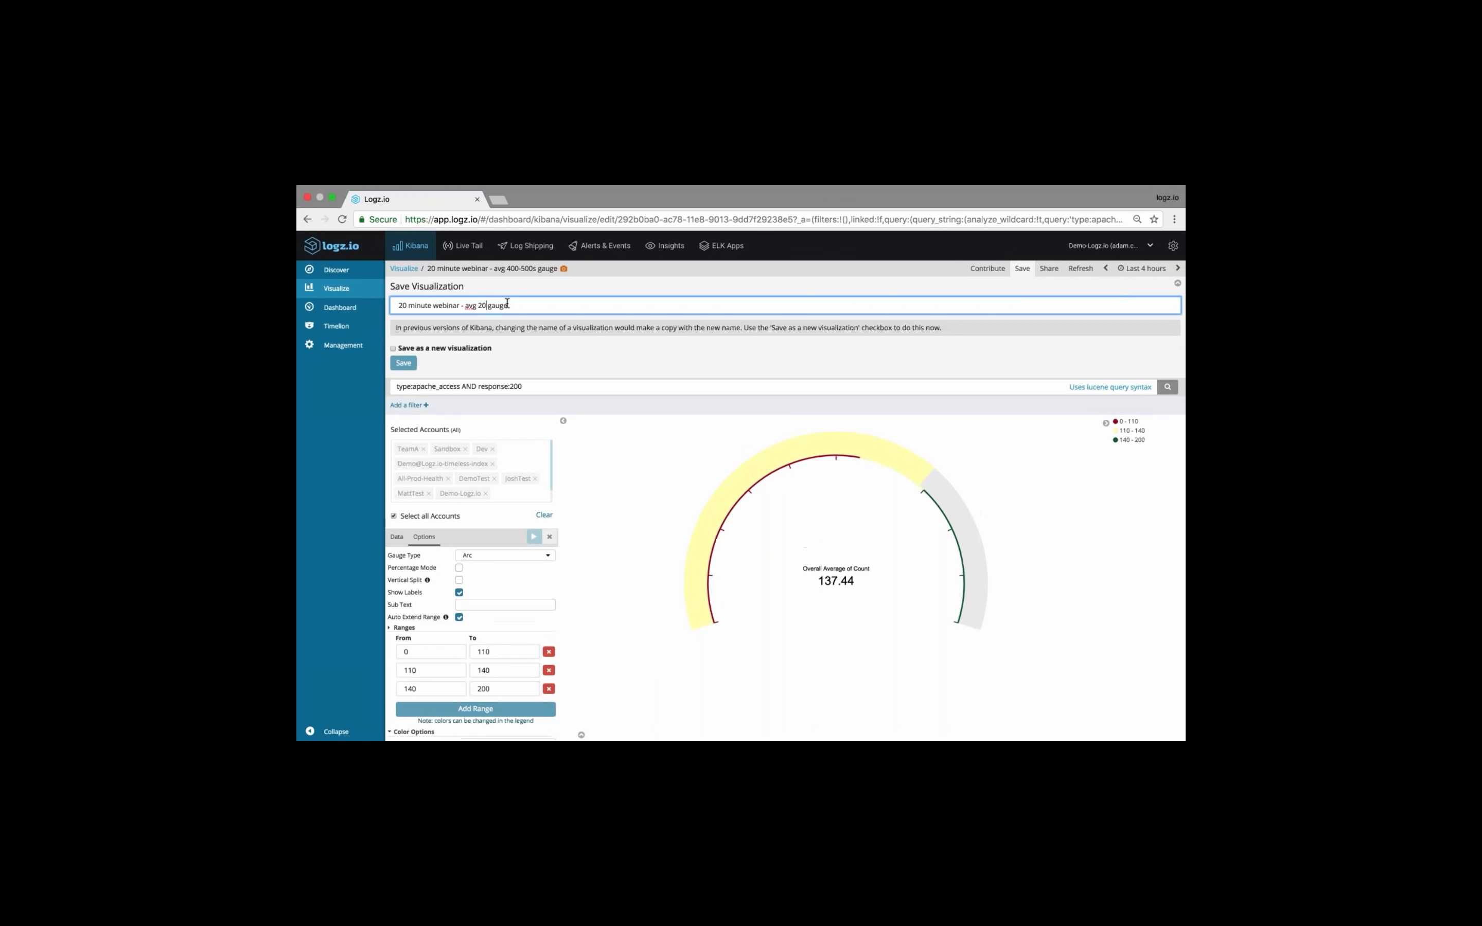
pyautogui.click(393, 348)
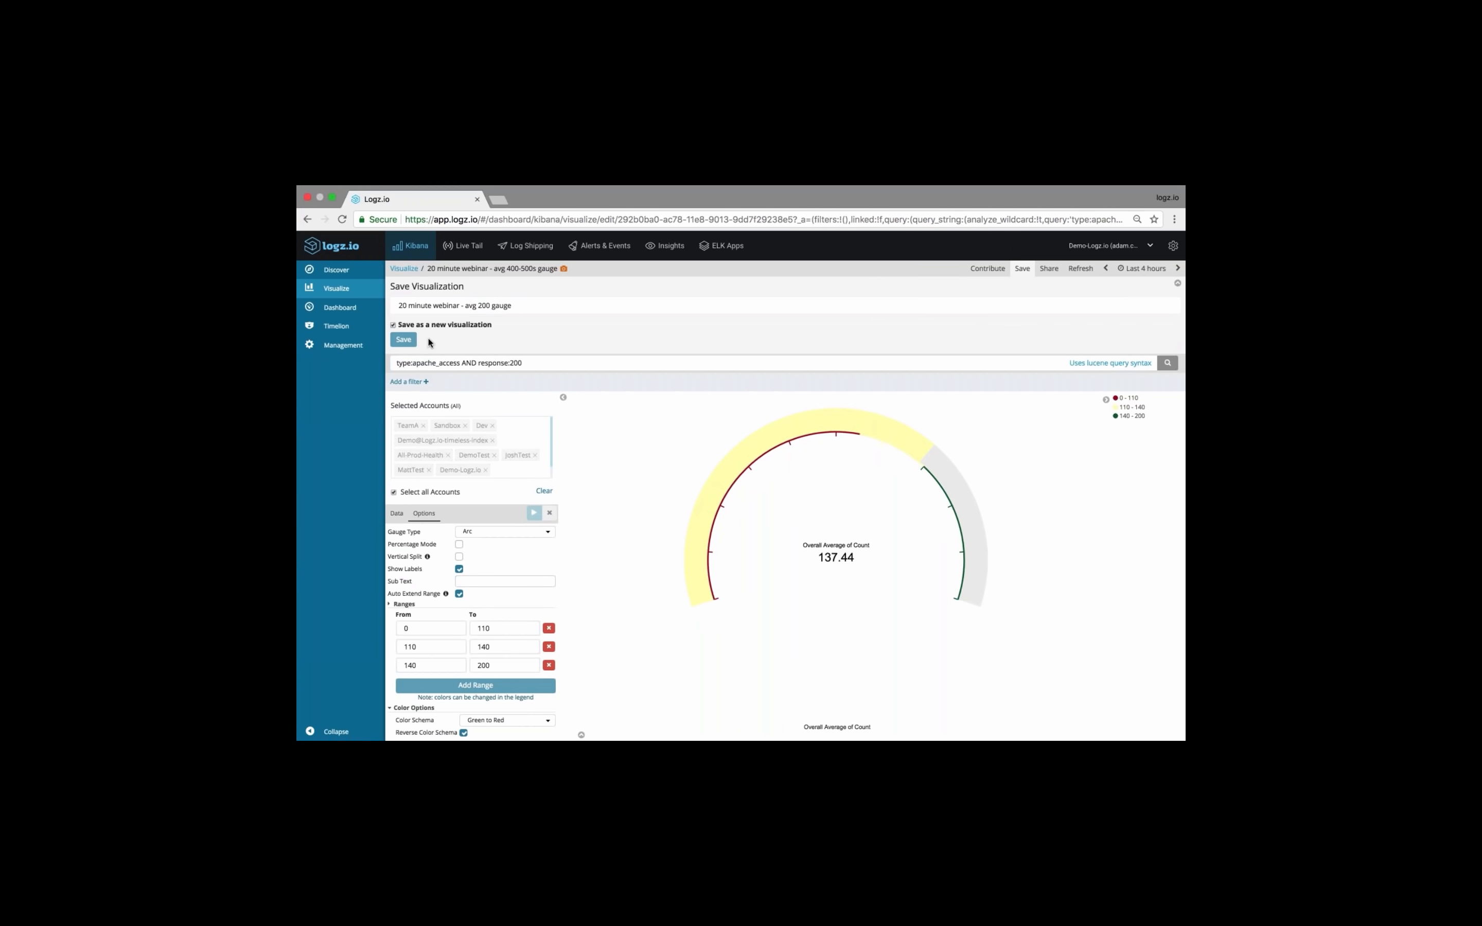
pyautogui.click(409, 340)
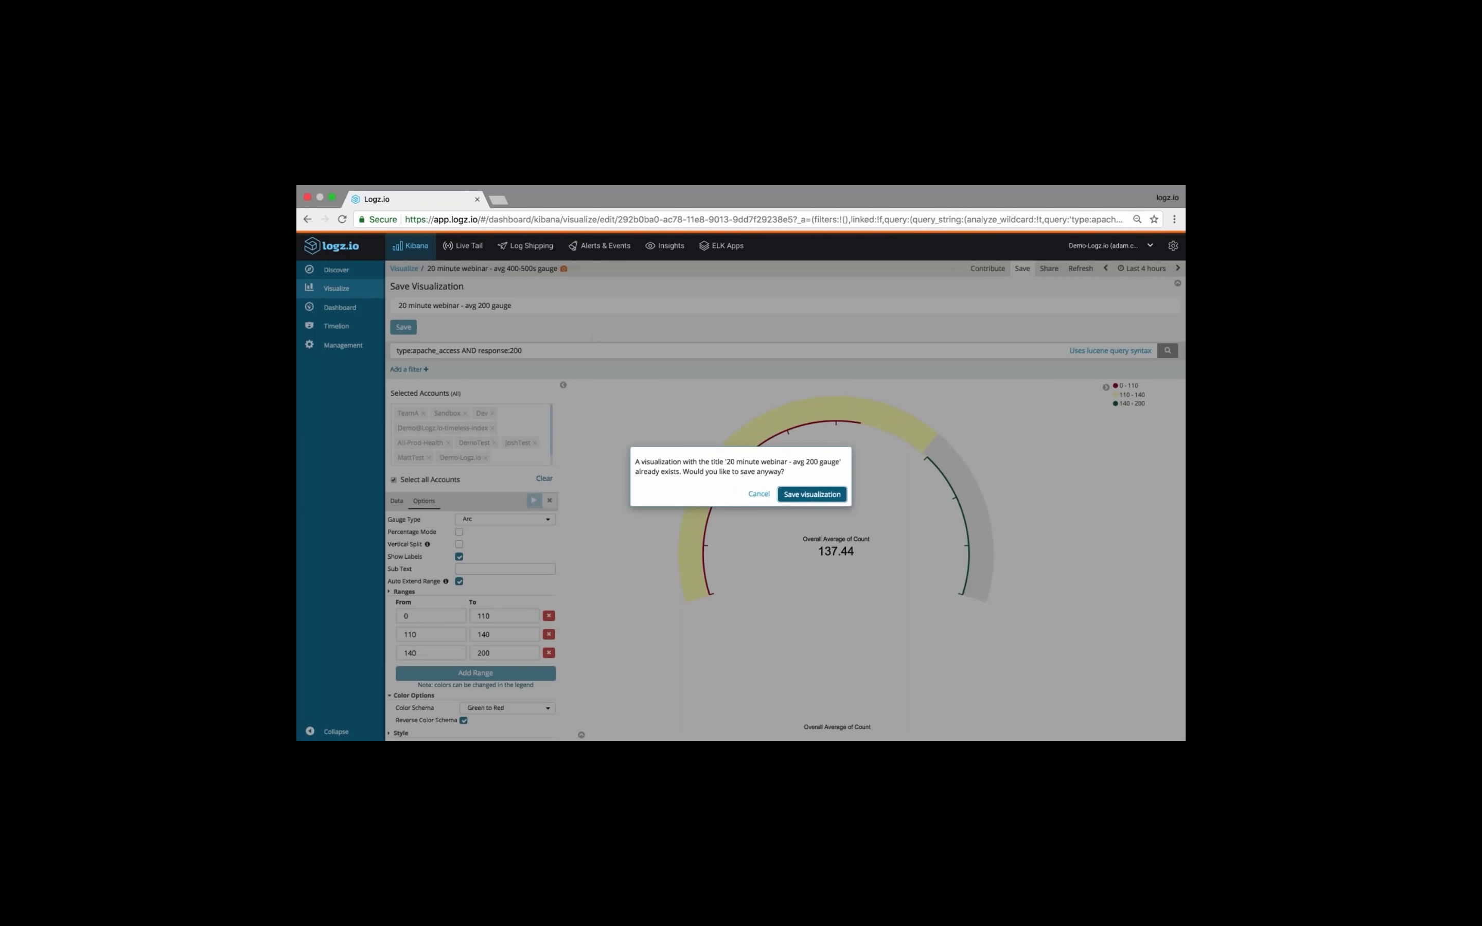
pyautogui.click(813, 494)
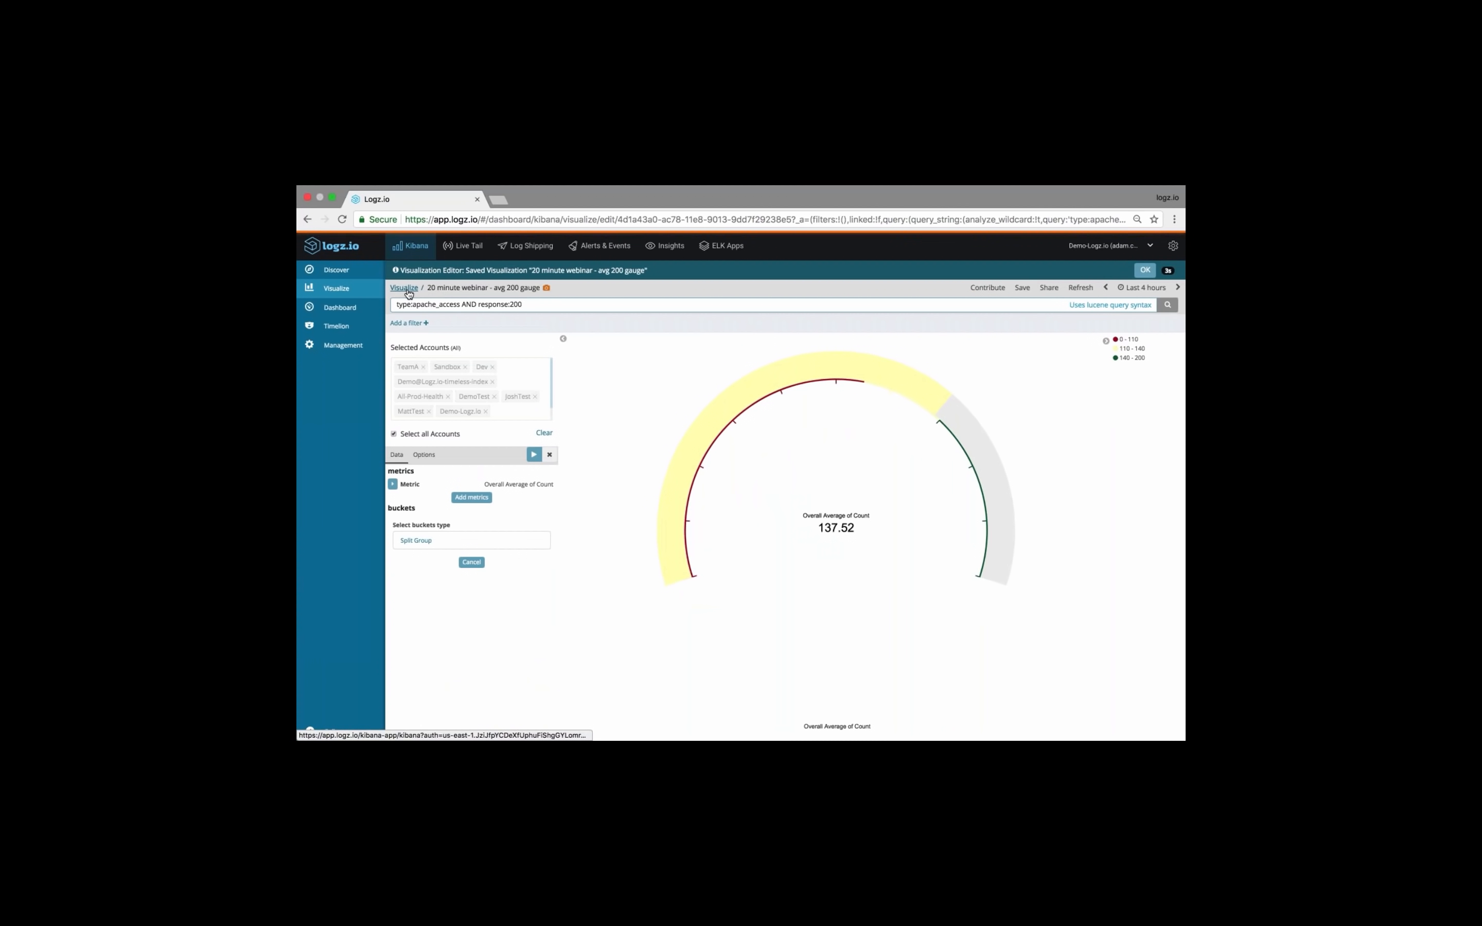
# Return to the list of visualizations and create a new Data Table visualization with its data source
pyautogui.click(406, 288)
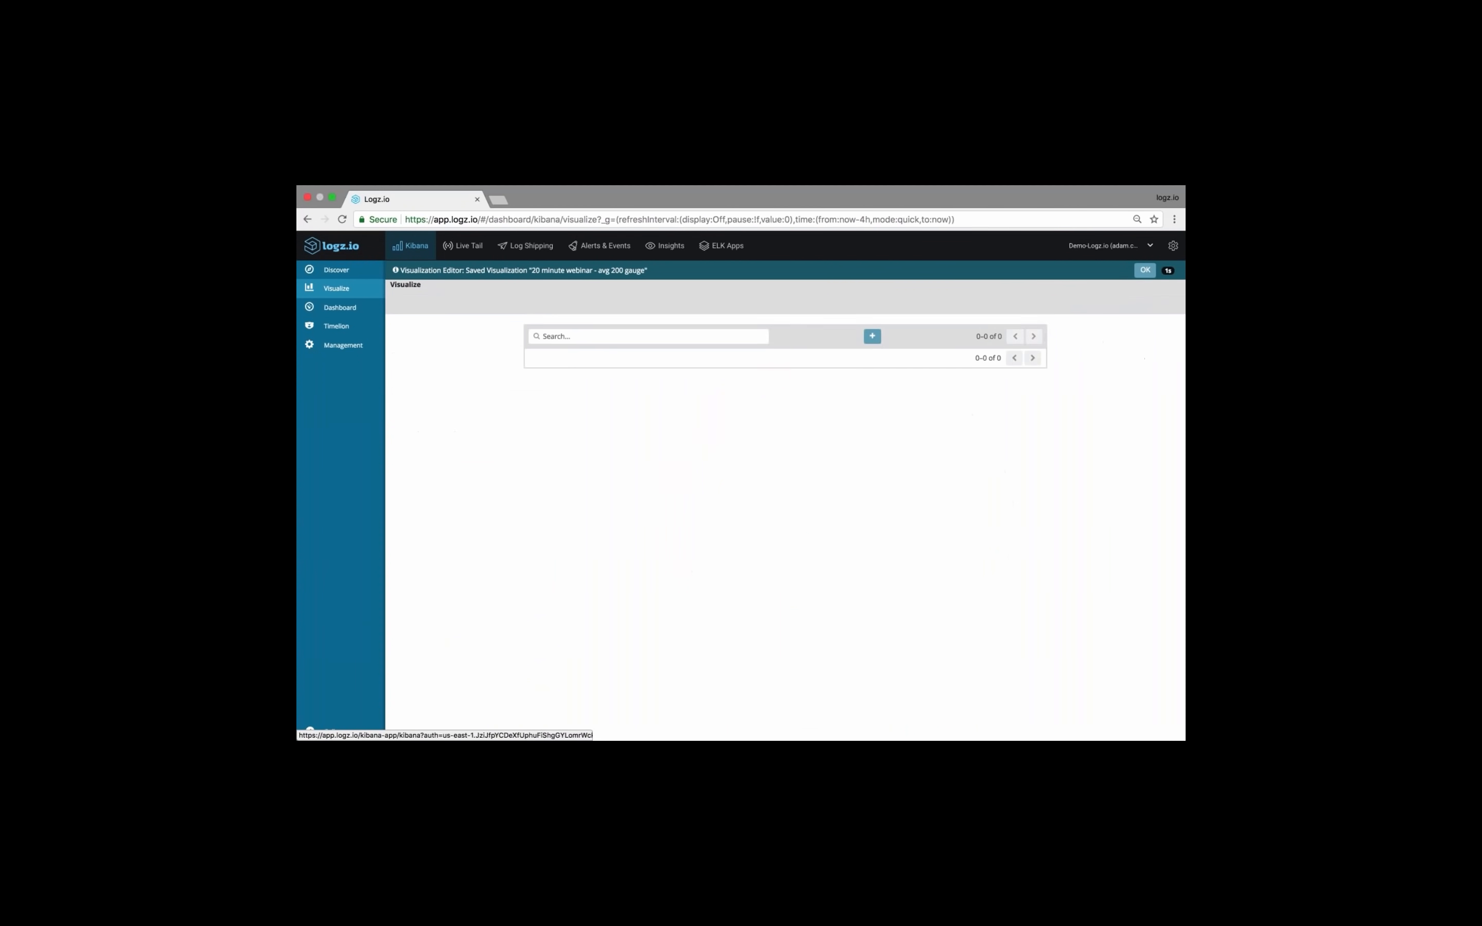
pyautogui.click(888, 318)
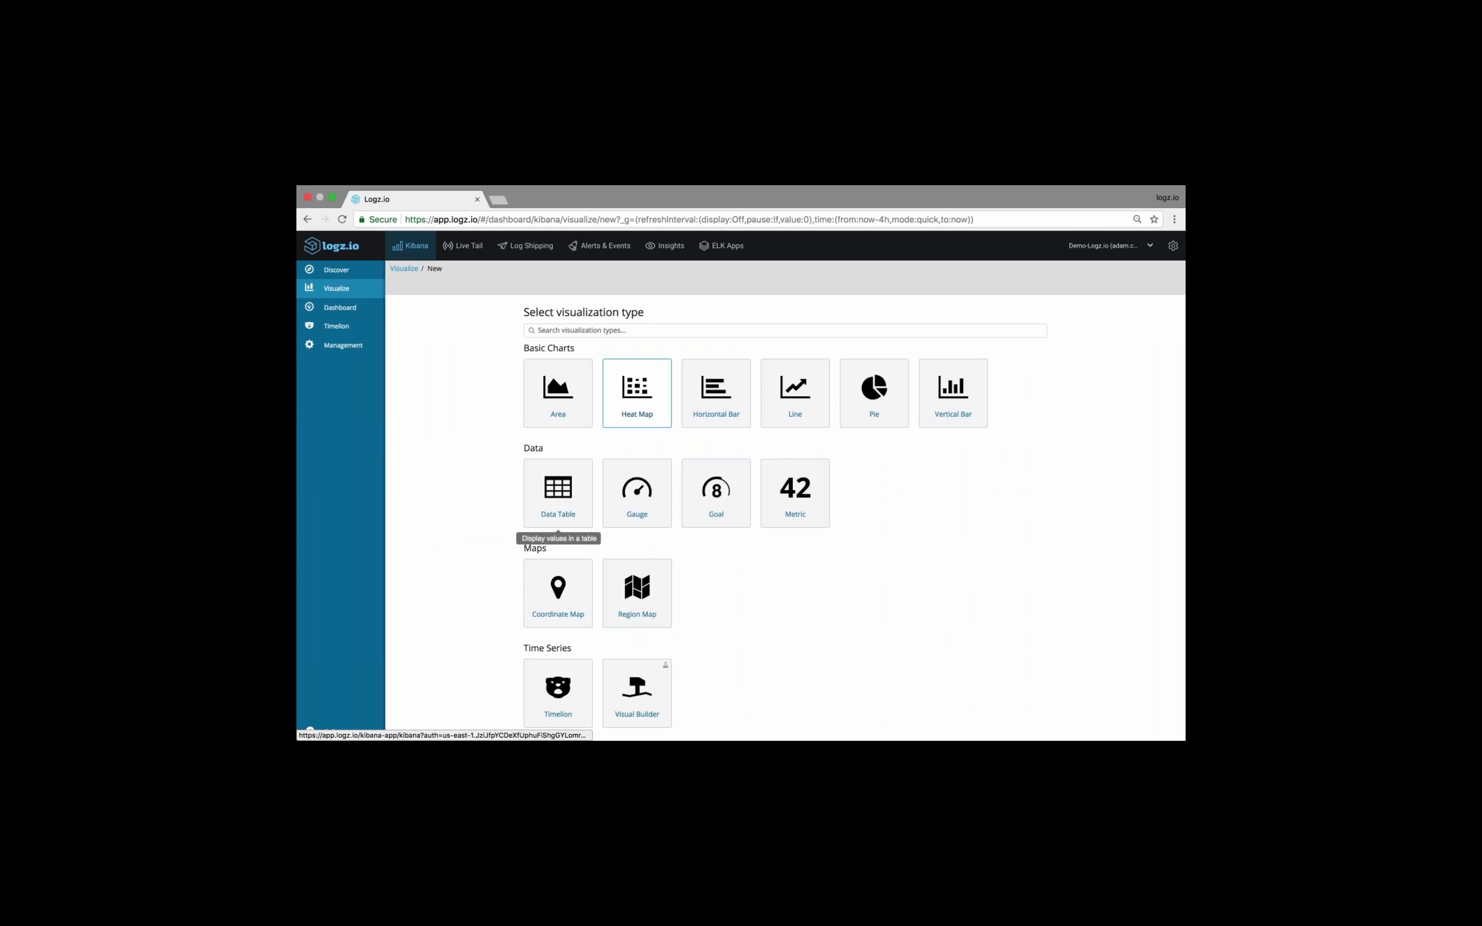
pyautogui.click(555, 490)
pyautogui.click(585, 373)
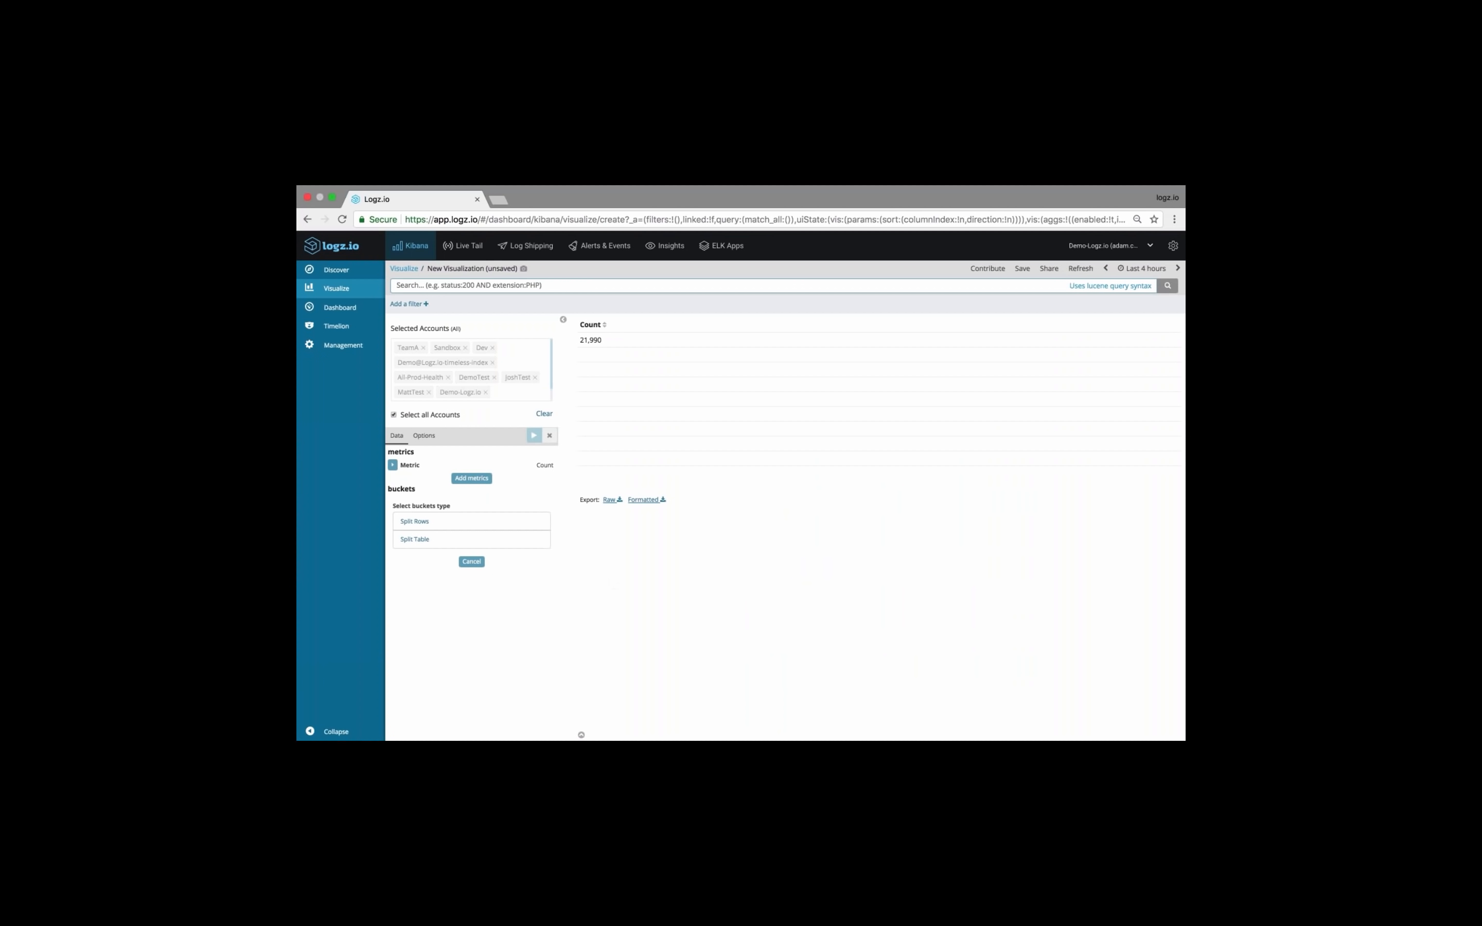
# Split the data table's rows by a Terms aggregation on the os field and apply the changes
pyautogui.click(462, 521)
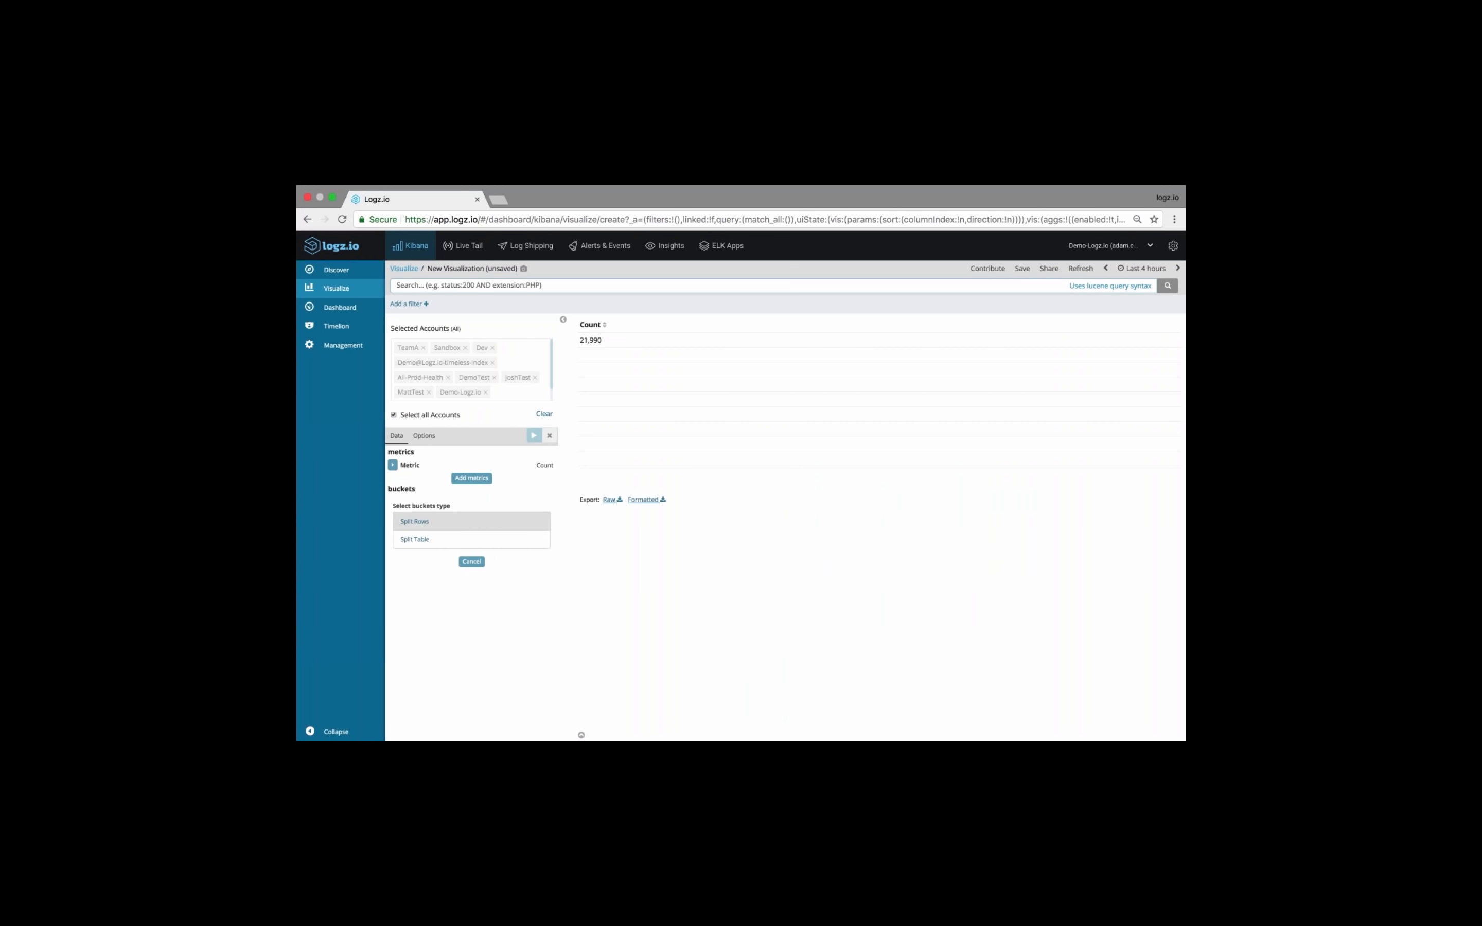
pyautogui.click(471, 528)
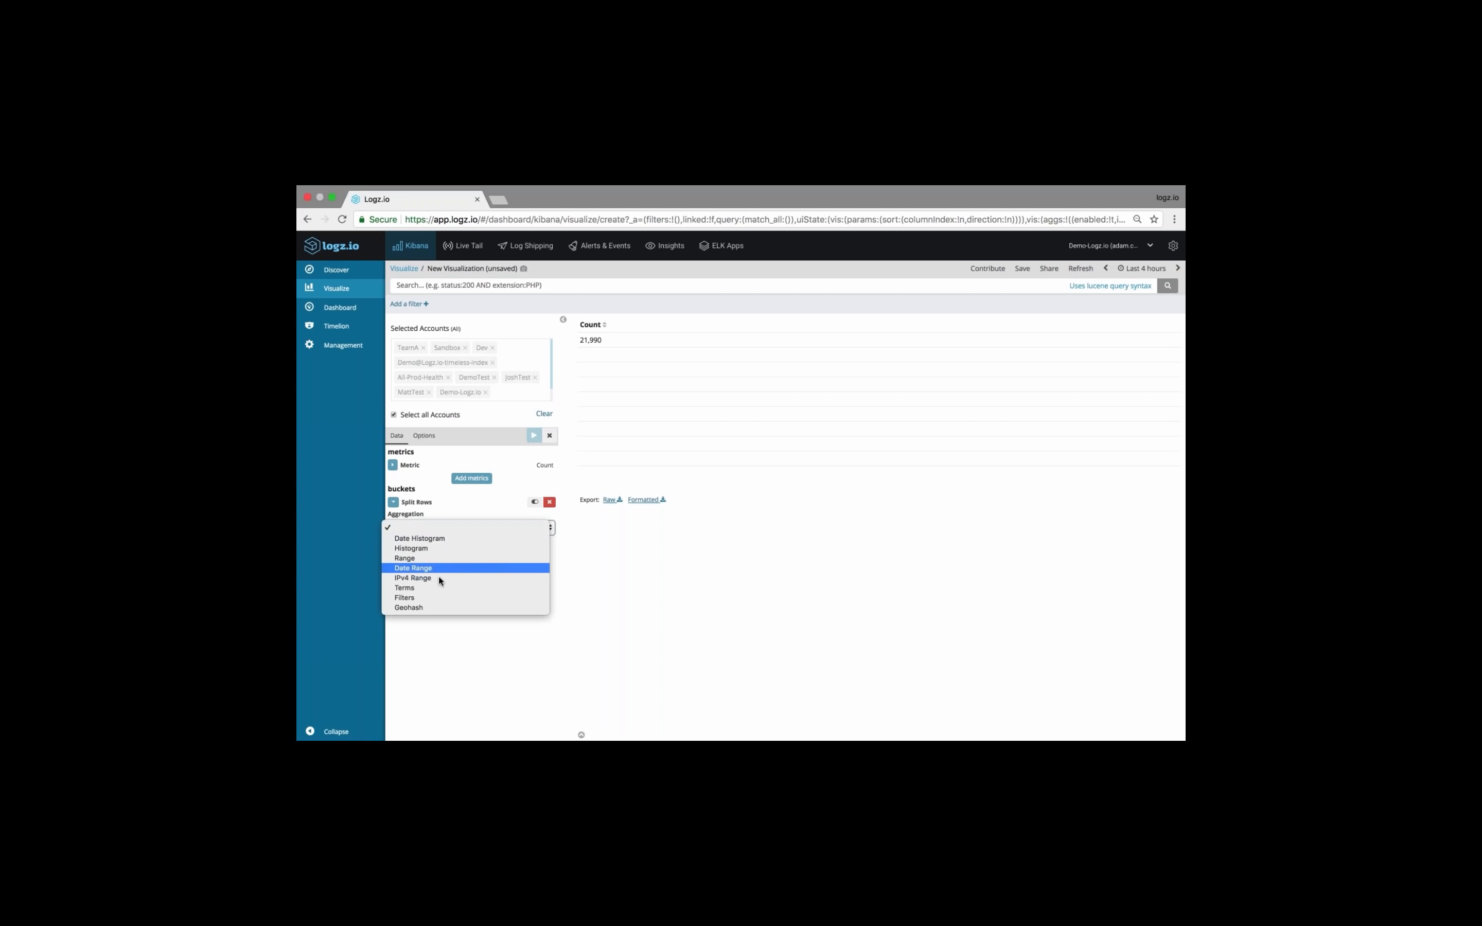
pyautogui.click(429, 588)
pyautogui.click(461, 563)
pyautogui.write('os')
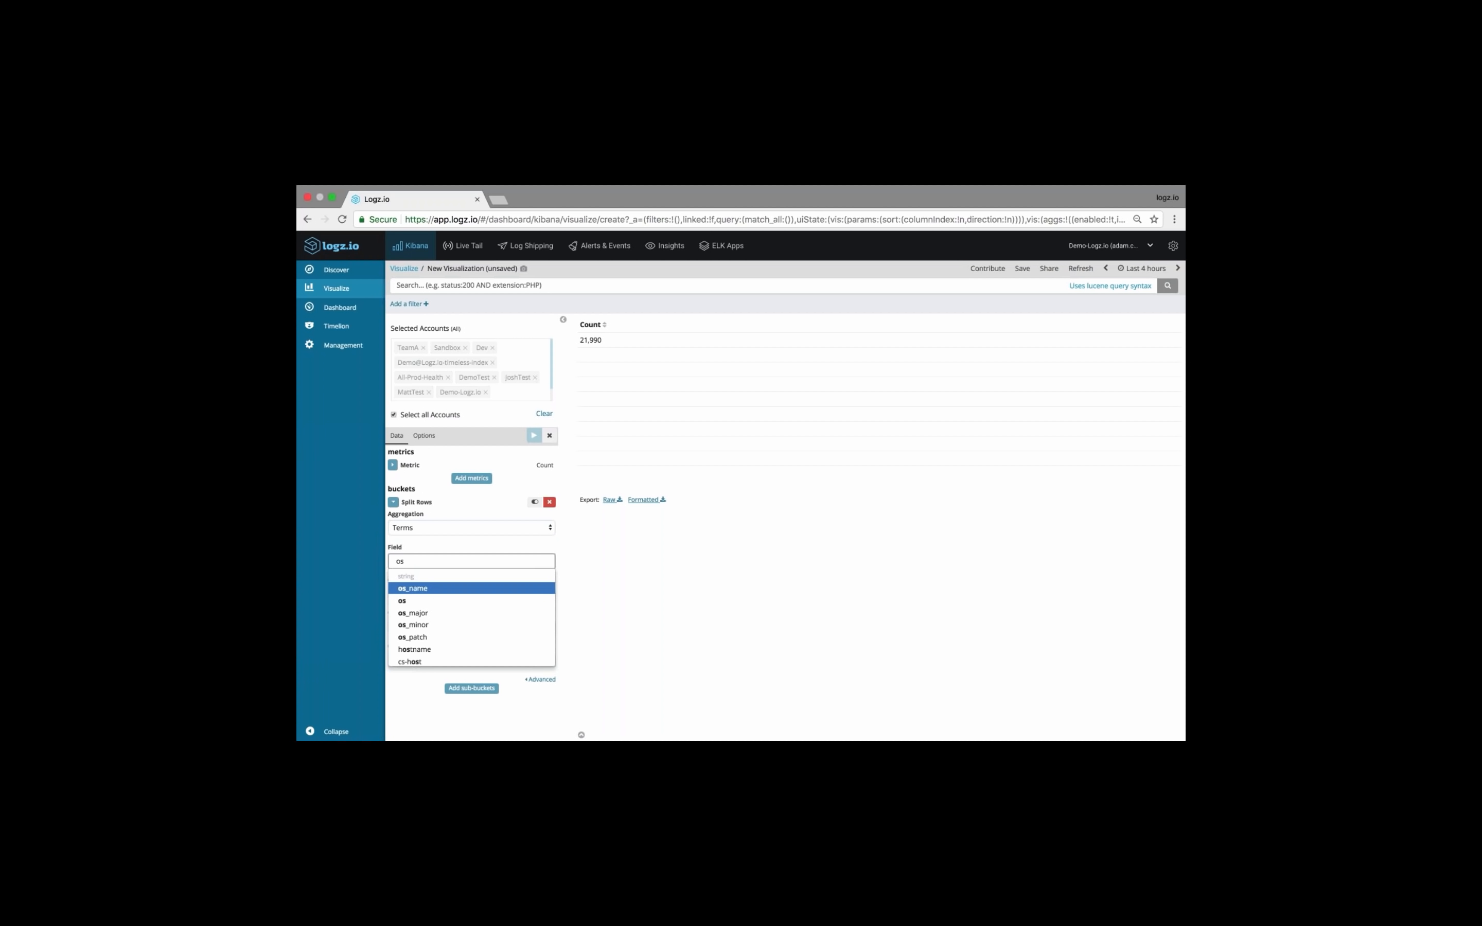
pyautogui.click(429, 601)
pyautogui.click(534, 435)
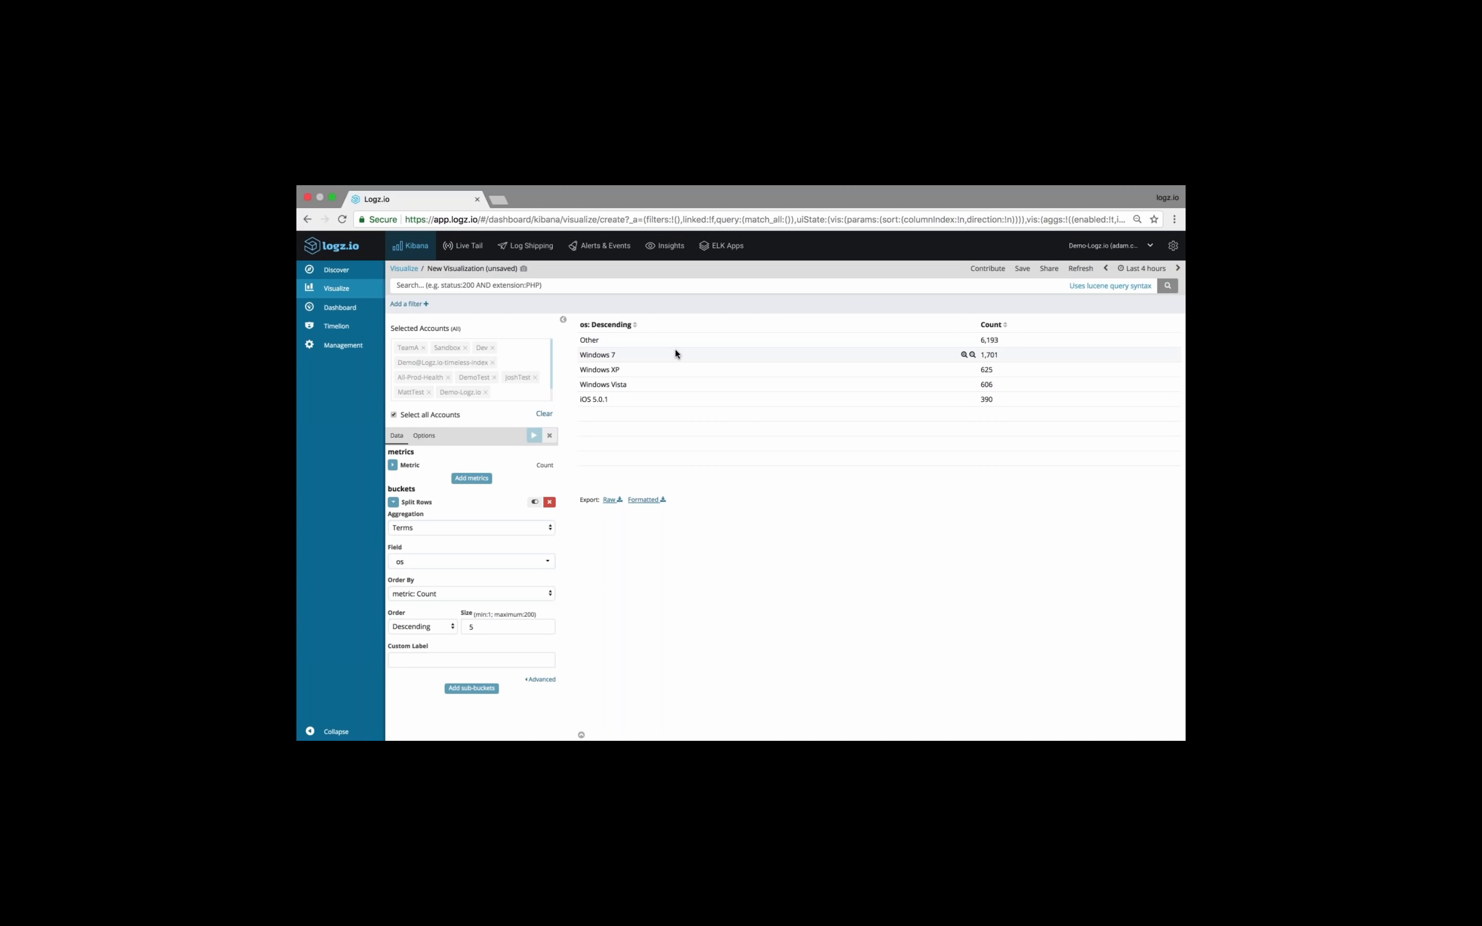
# Filter the data table with the suggested query "type: apache-access"
pyautogui.click(673, 285)
pyautogui.write('type')
pyautogui.press('Down')
pyautogui.press('Down')
pyautogui.press('Down')
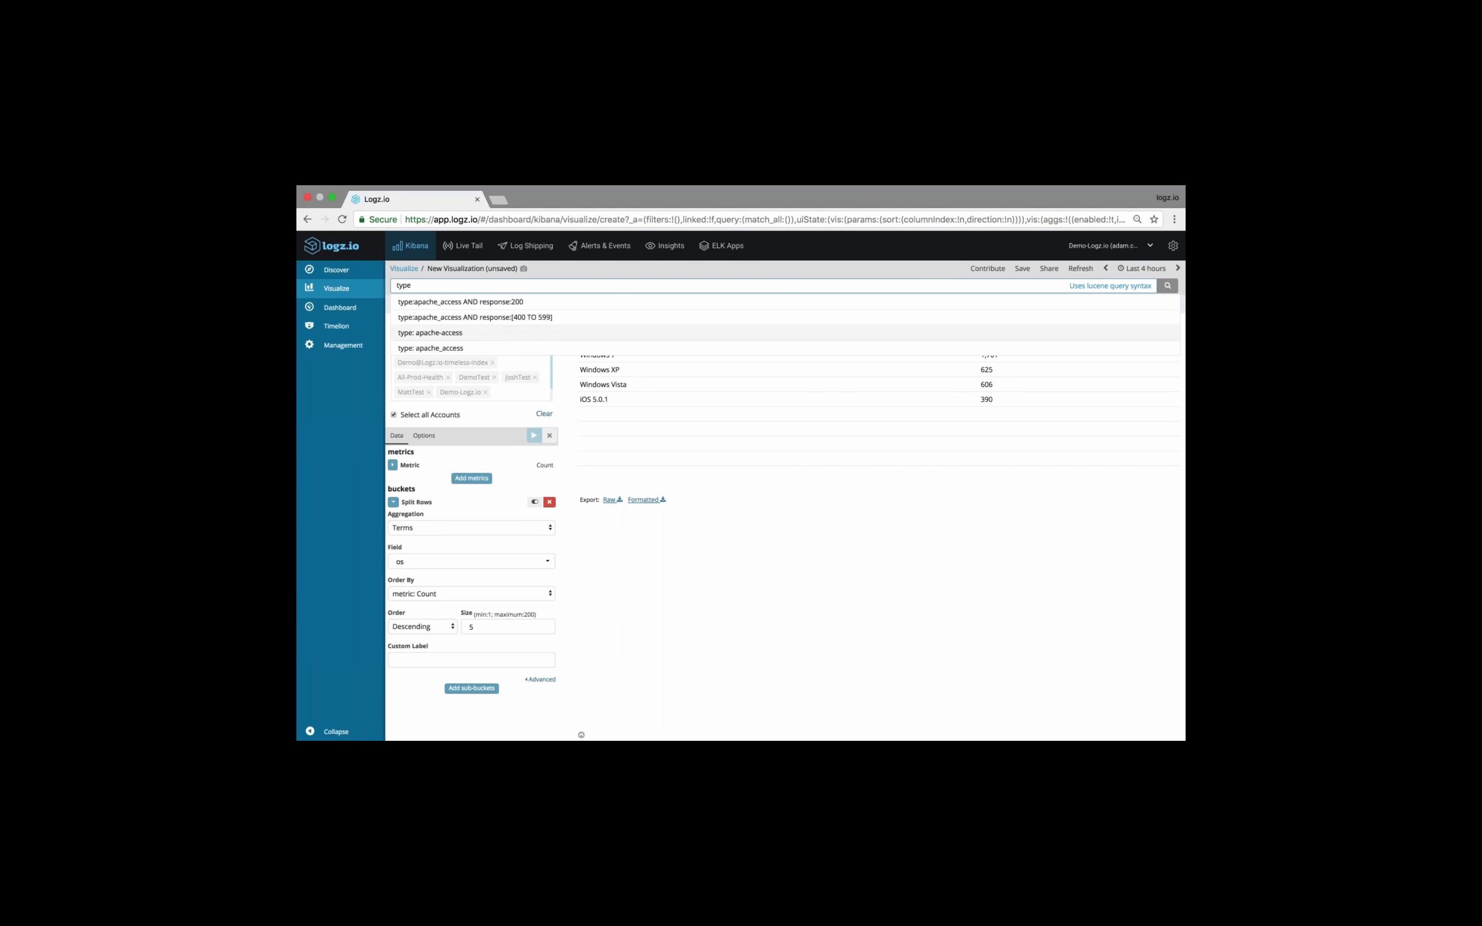
pyautogui.press('Return')
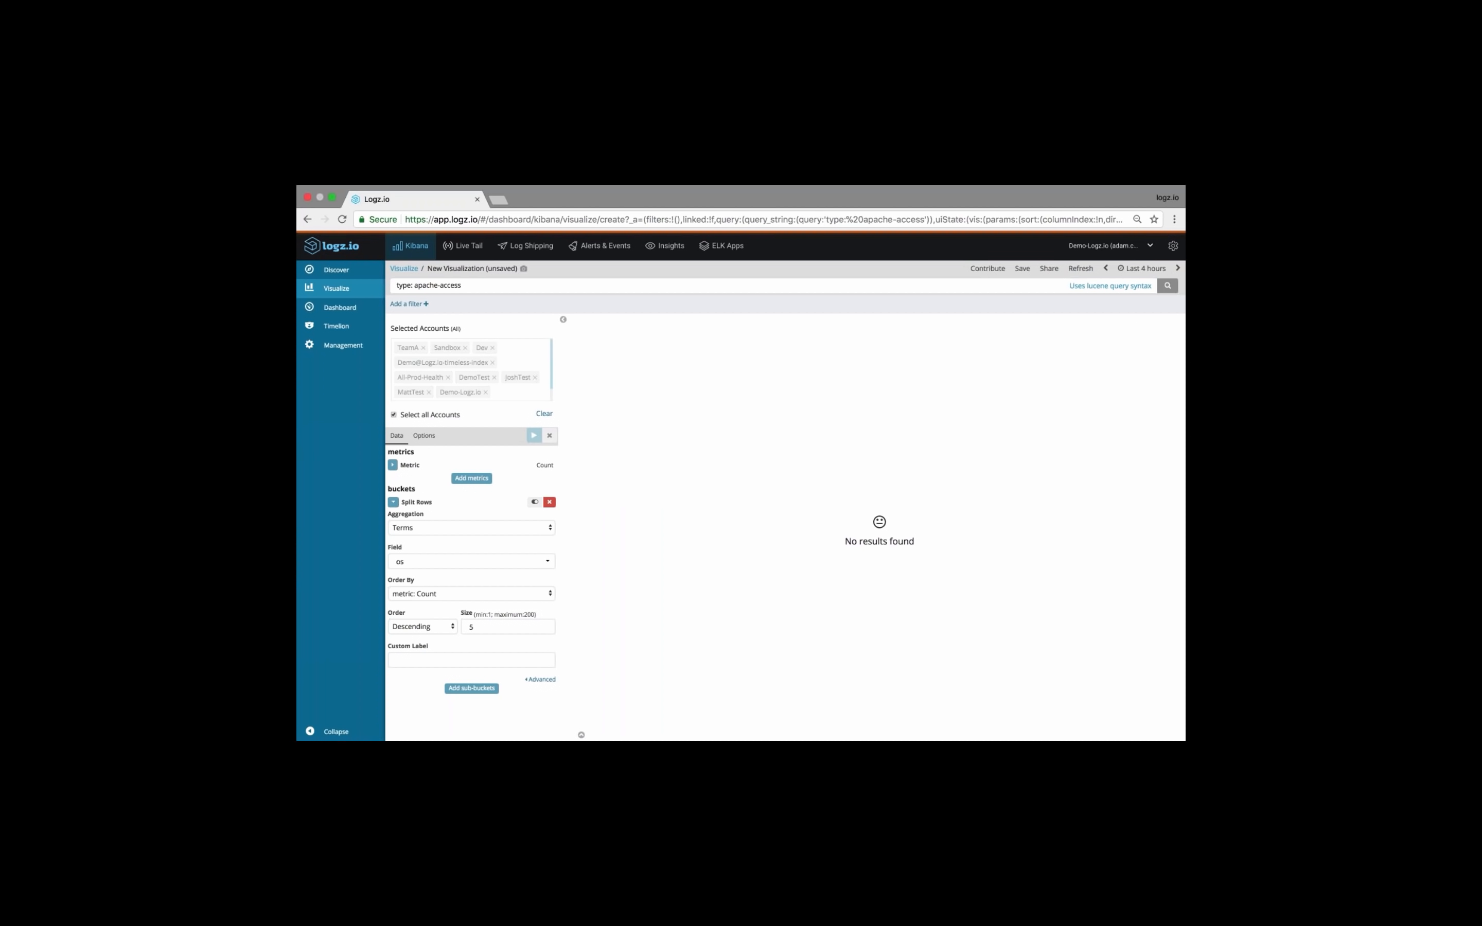
# Correct the search query to "type: apache_access" and run it
pyautogui.click(442, 286)
pyautogui.press('BackSpace')
pyautogui.write('_')
pyautogui.press('Return')
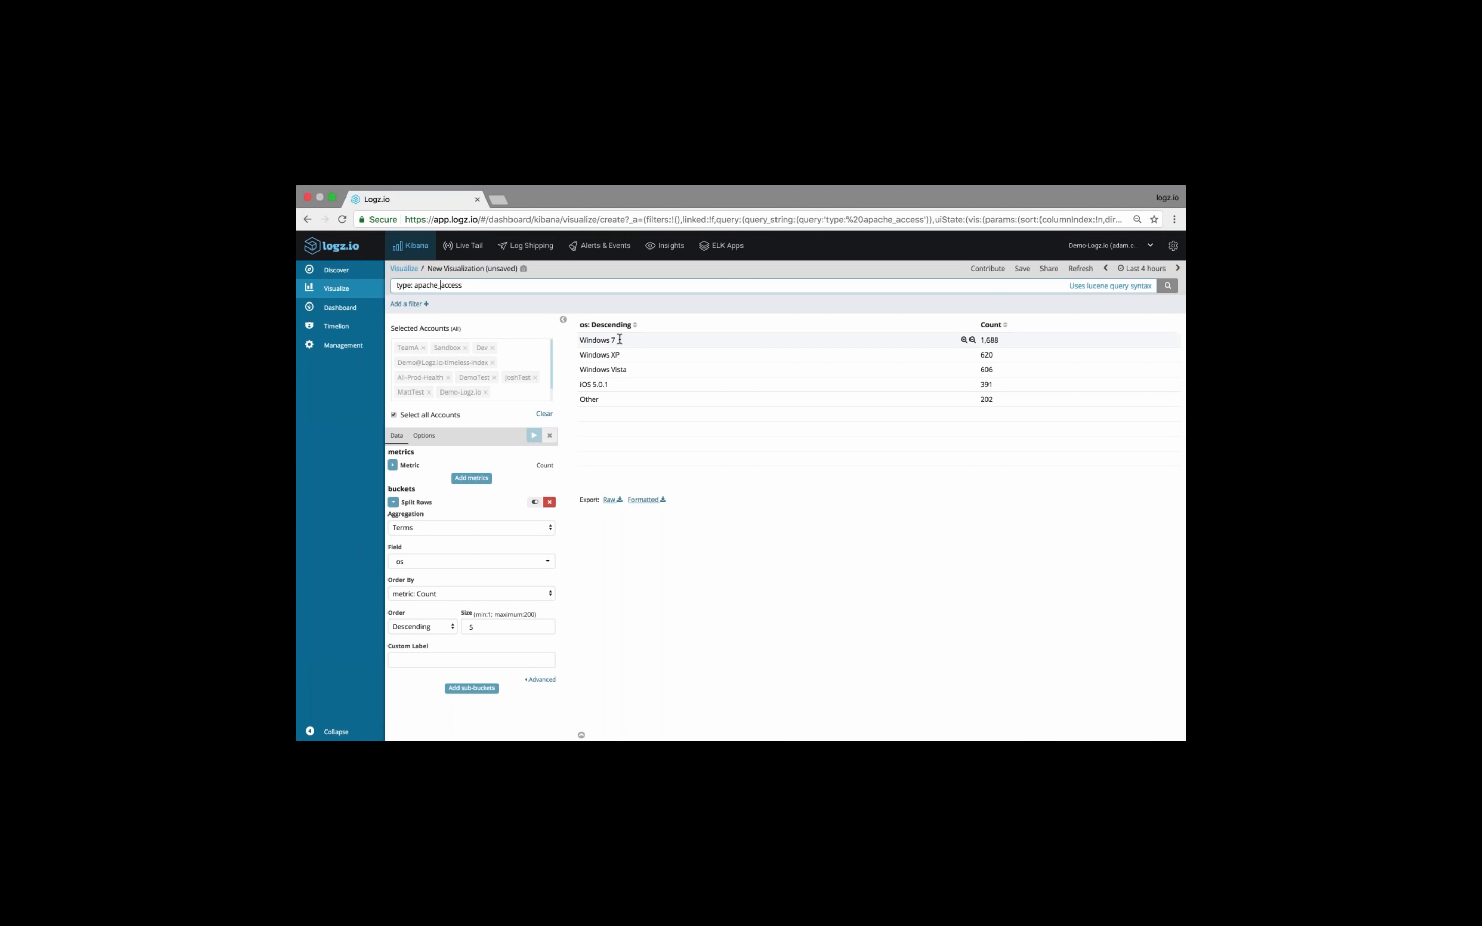
# Set the size of the os Terms bucket to 7 and apply the changes
pyautogui.click(471, 626)
pyautogui.press('BackSpace')
pyautogui.write('7')
pyautogui.click(533, 435)
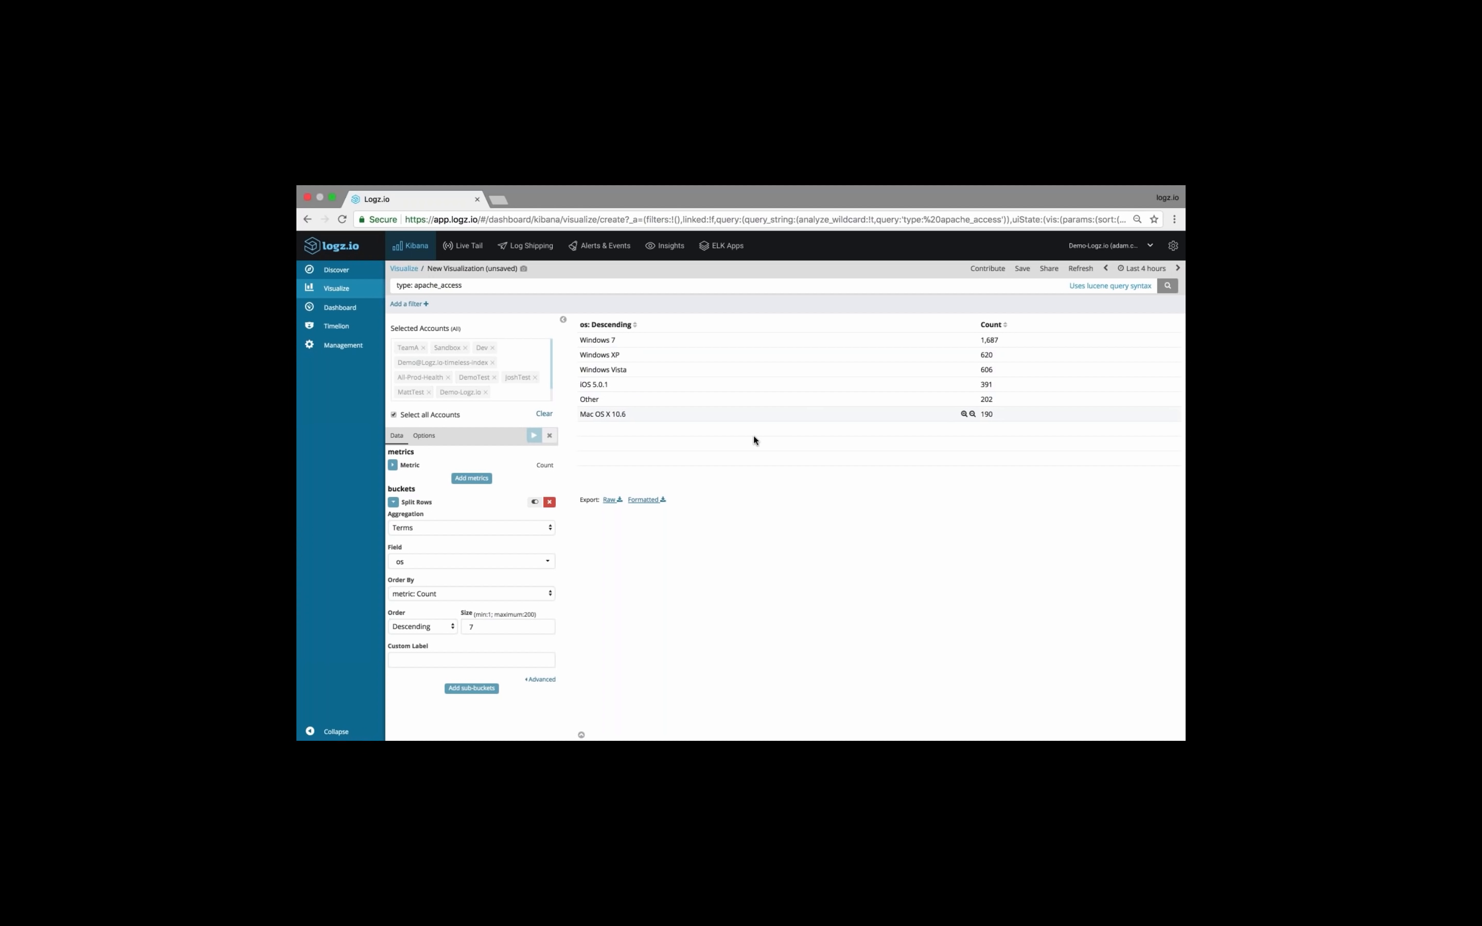
# Switch the row split to a Filters aggregation with the first filter "os:Windows*" and apply the changes
pyautogui.click(445, 535)
pyautogui.click(428, 538)
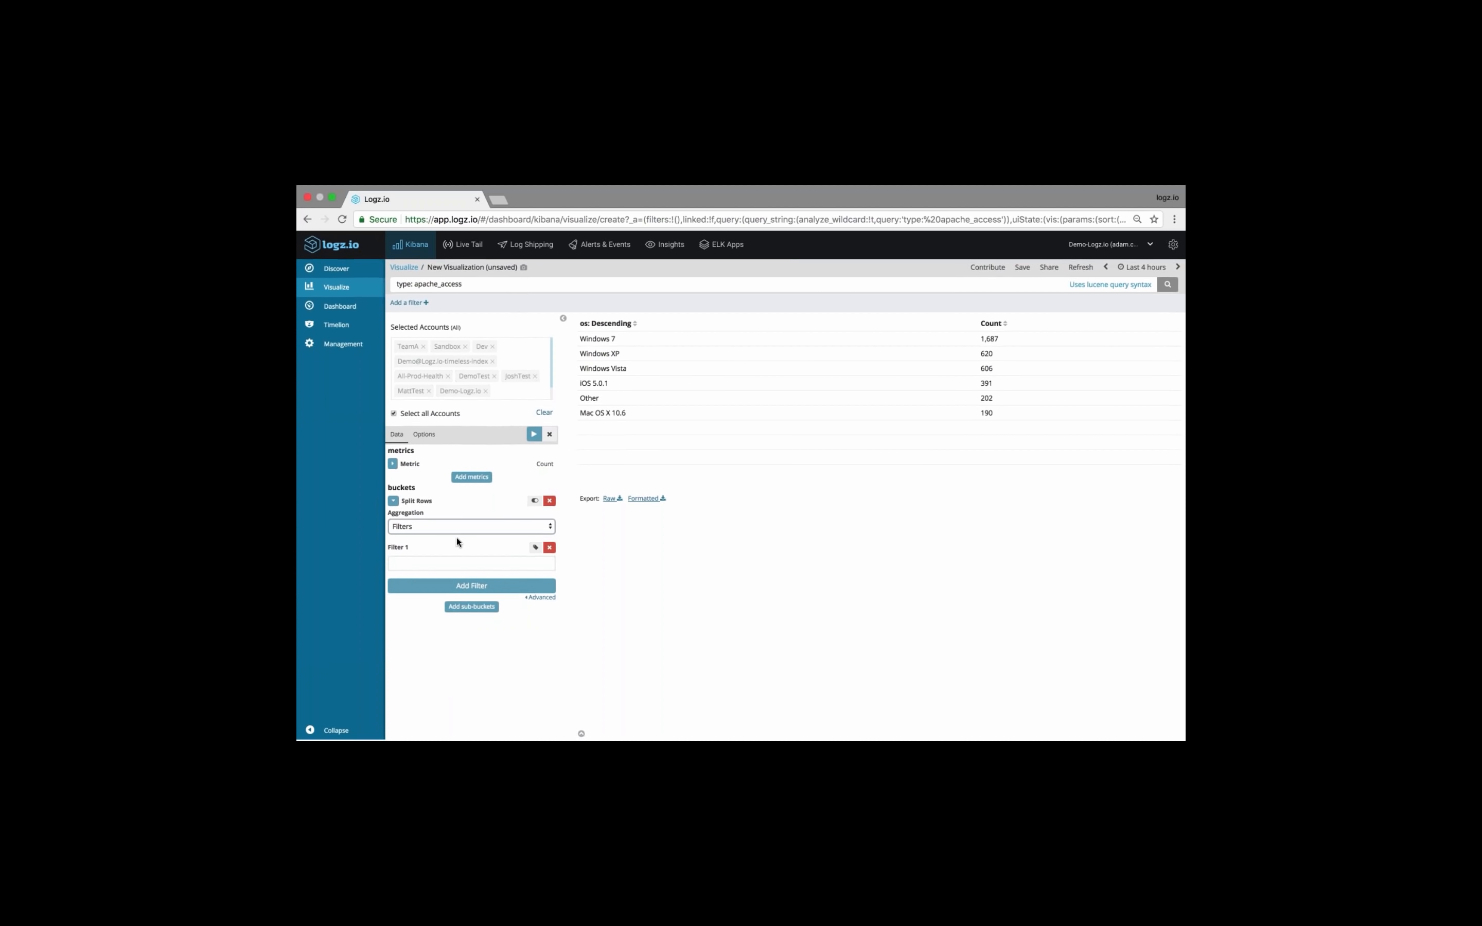
pyautogui.click(471, 566)
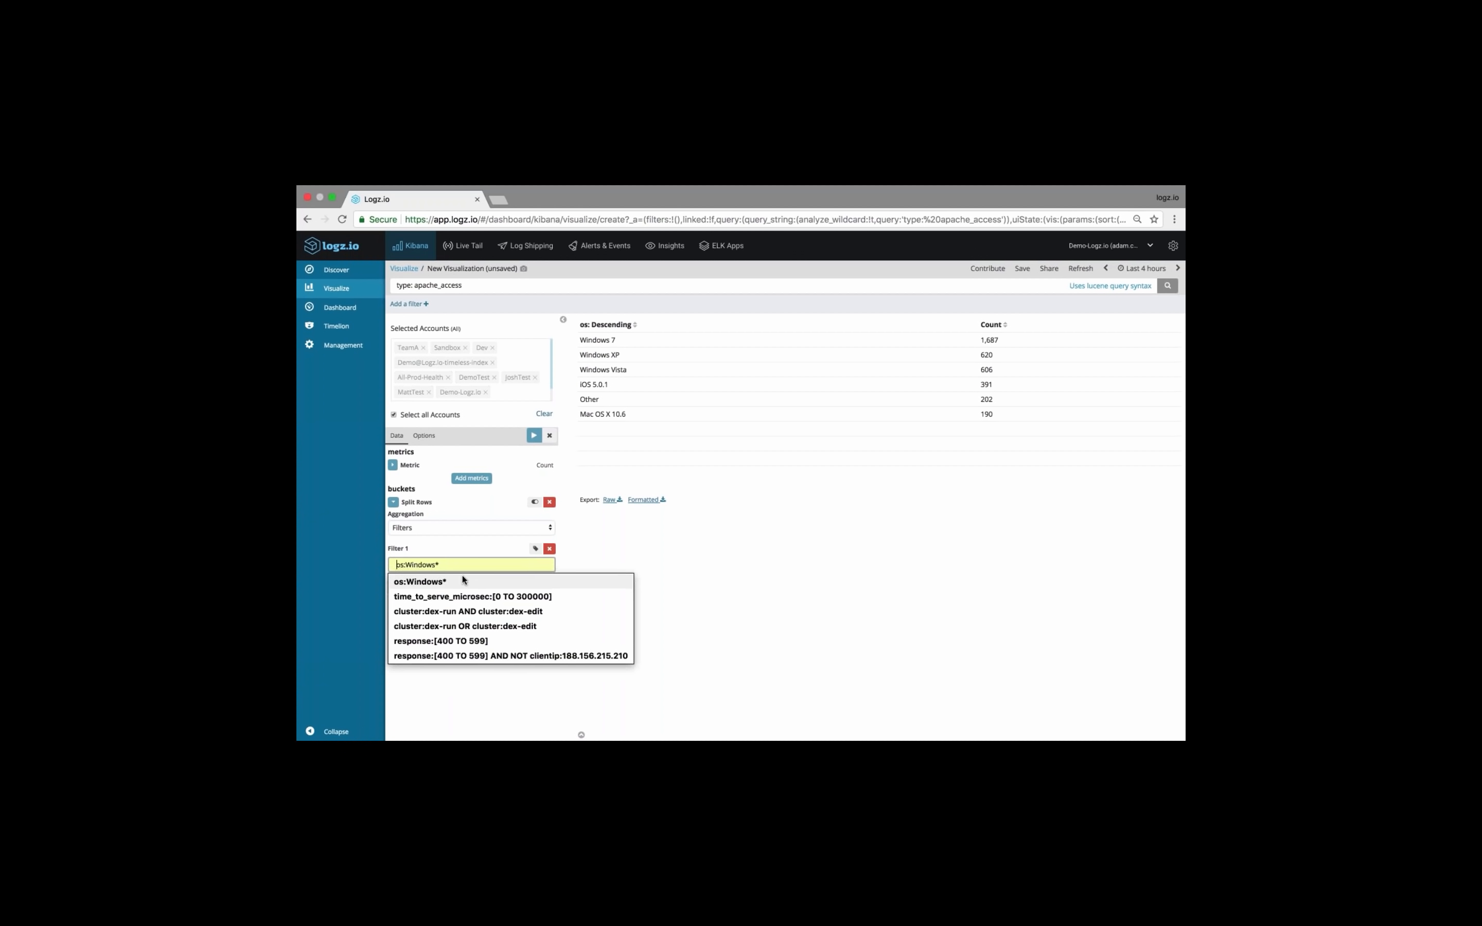
pyautogui.click(465, 582)
pyautogui.moveTo(393, 563); pyautogui.dragTo(448, 563)
pyautogui.click(471, 564)
pyautogui.click(450, 563)
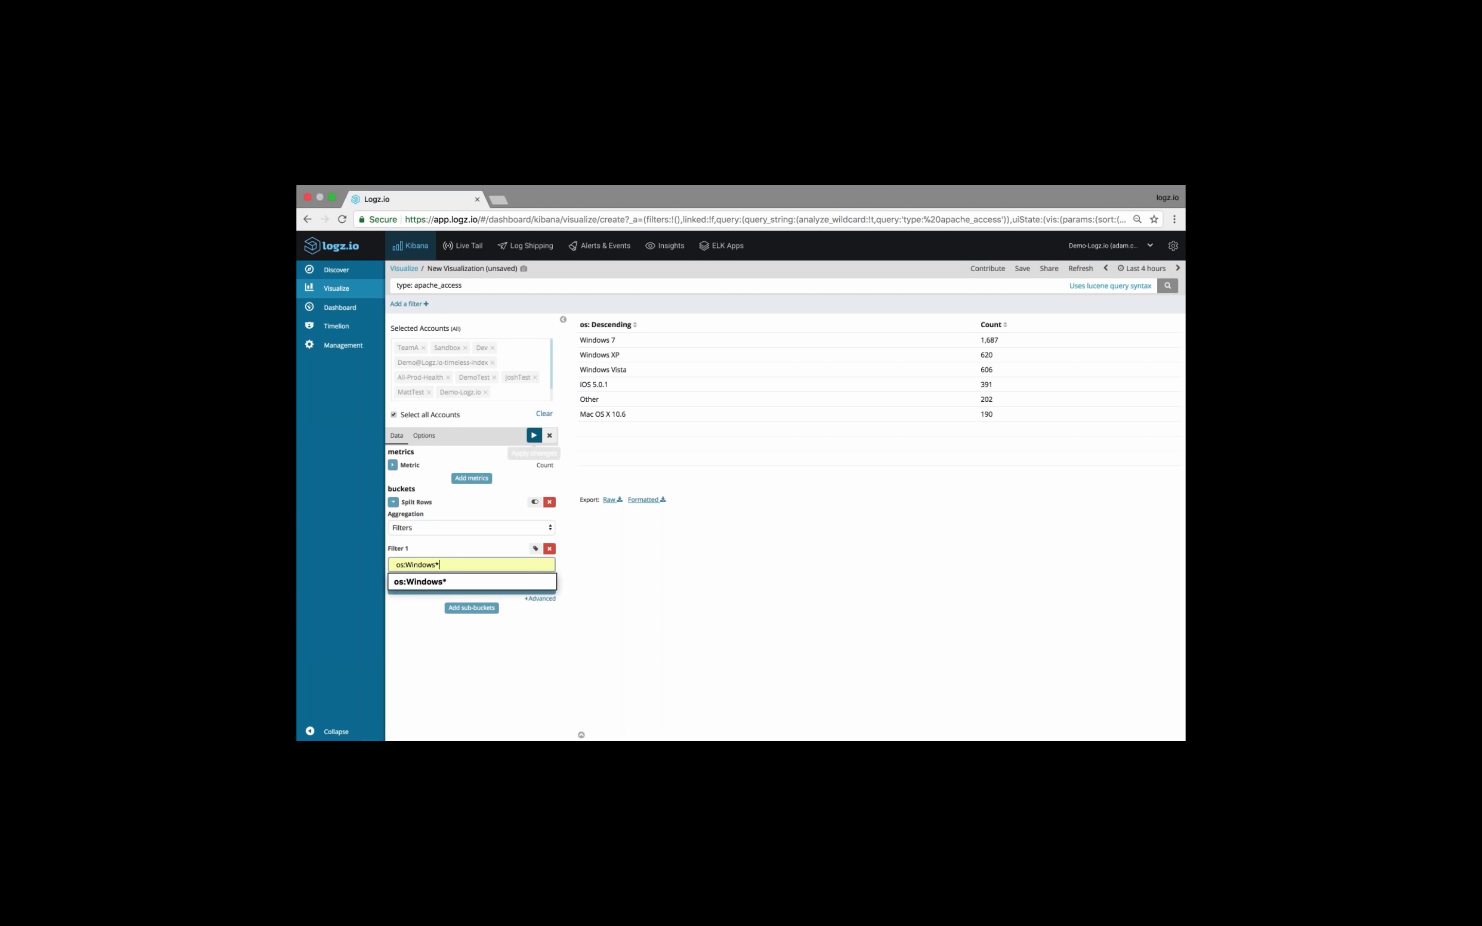
pyautogui.click(534, 435)
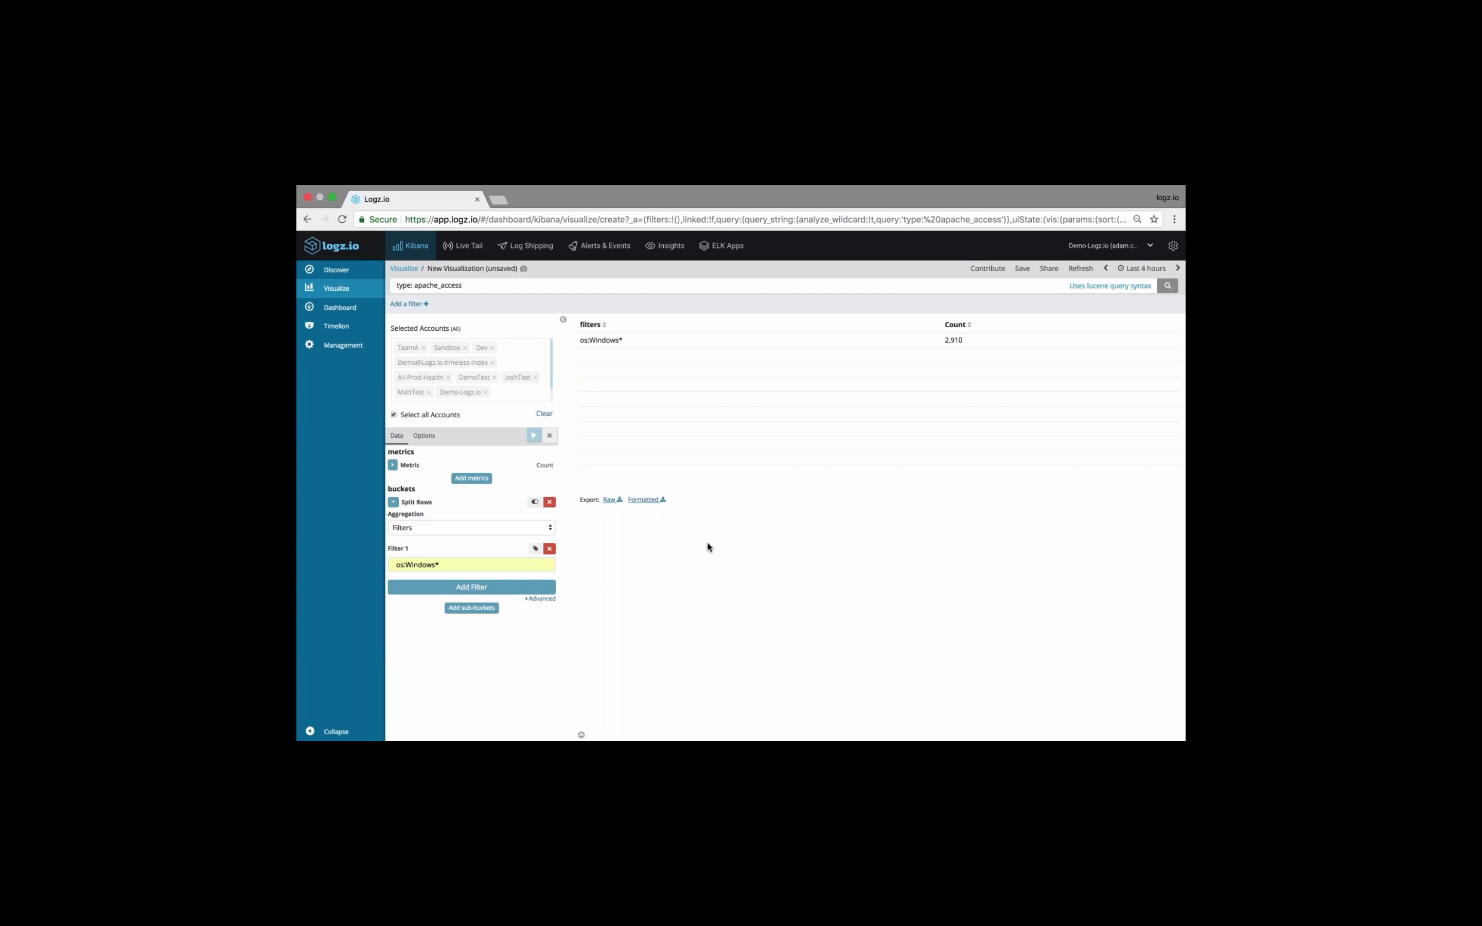
# Label the first filter "Windows" and apply the changes
pyautogui.moveTo(582, 340); pyautogui.dragTo(616, 340)
pyautogui.click(535, 548)
pyautogui.click(464, 598)
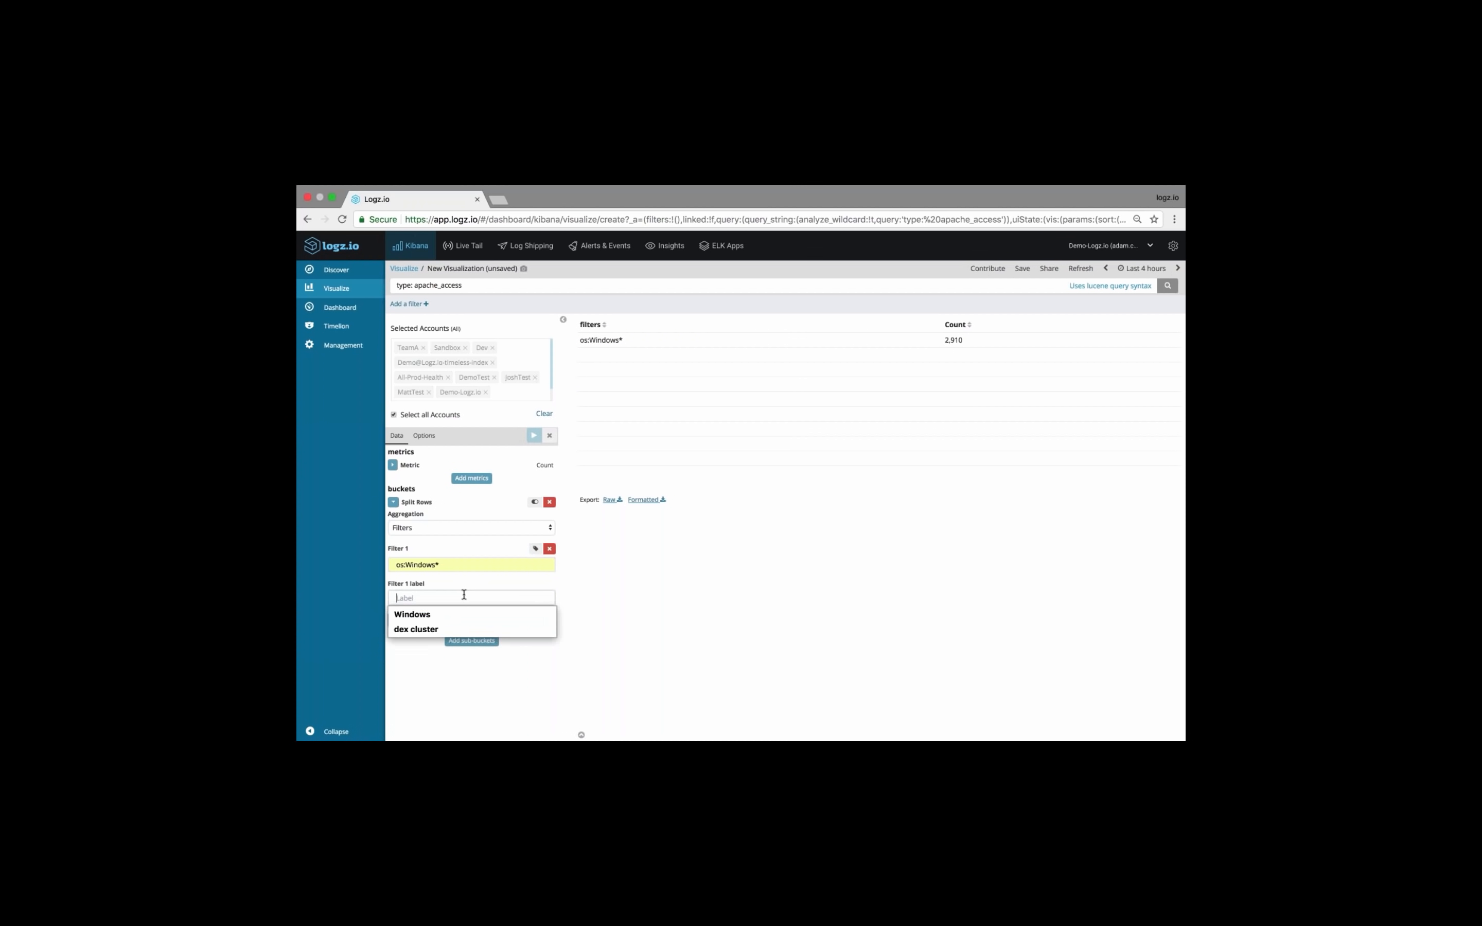
pyautogui.press('Down')
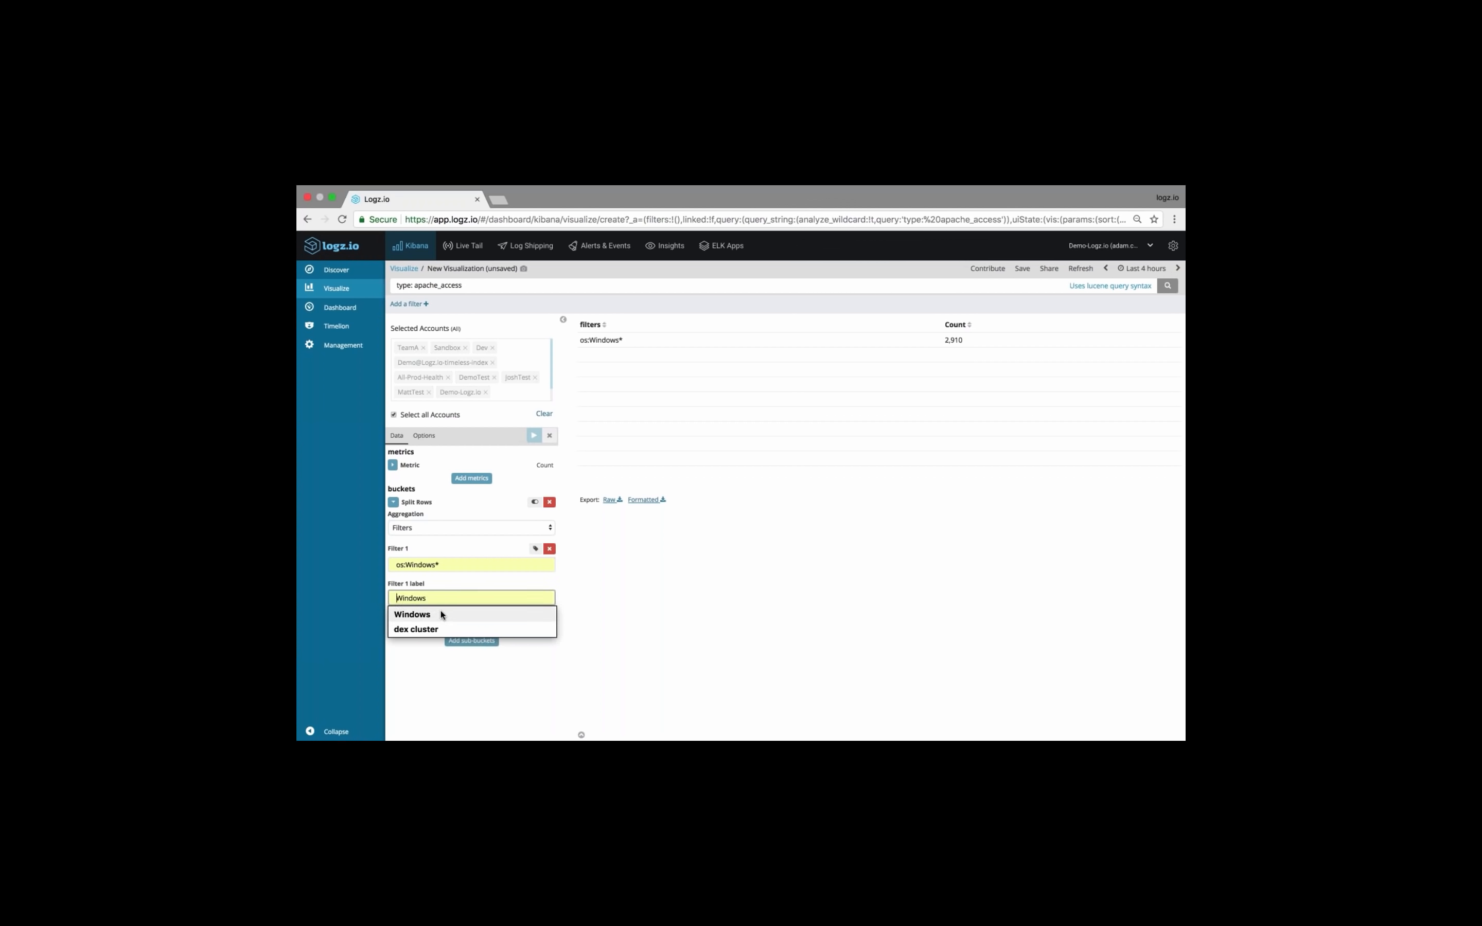
pyautogui.press('Return')
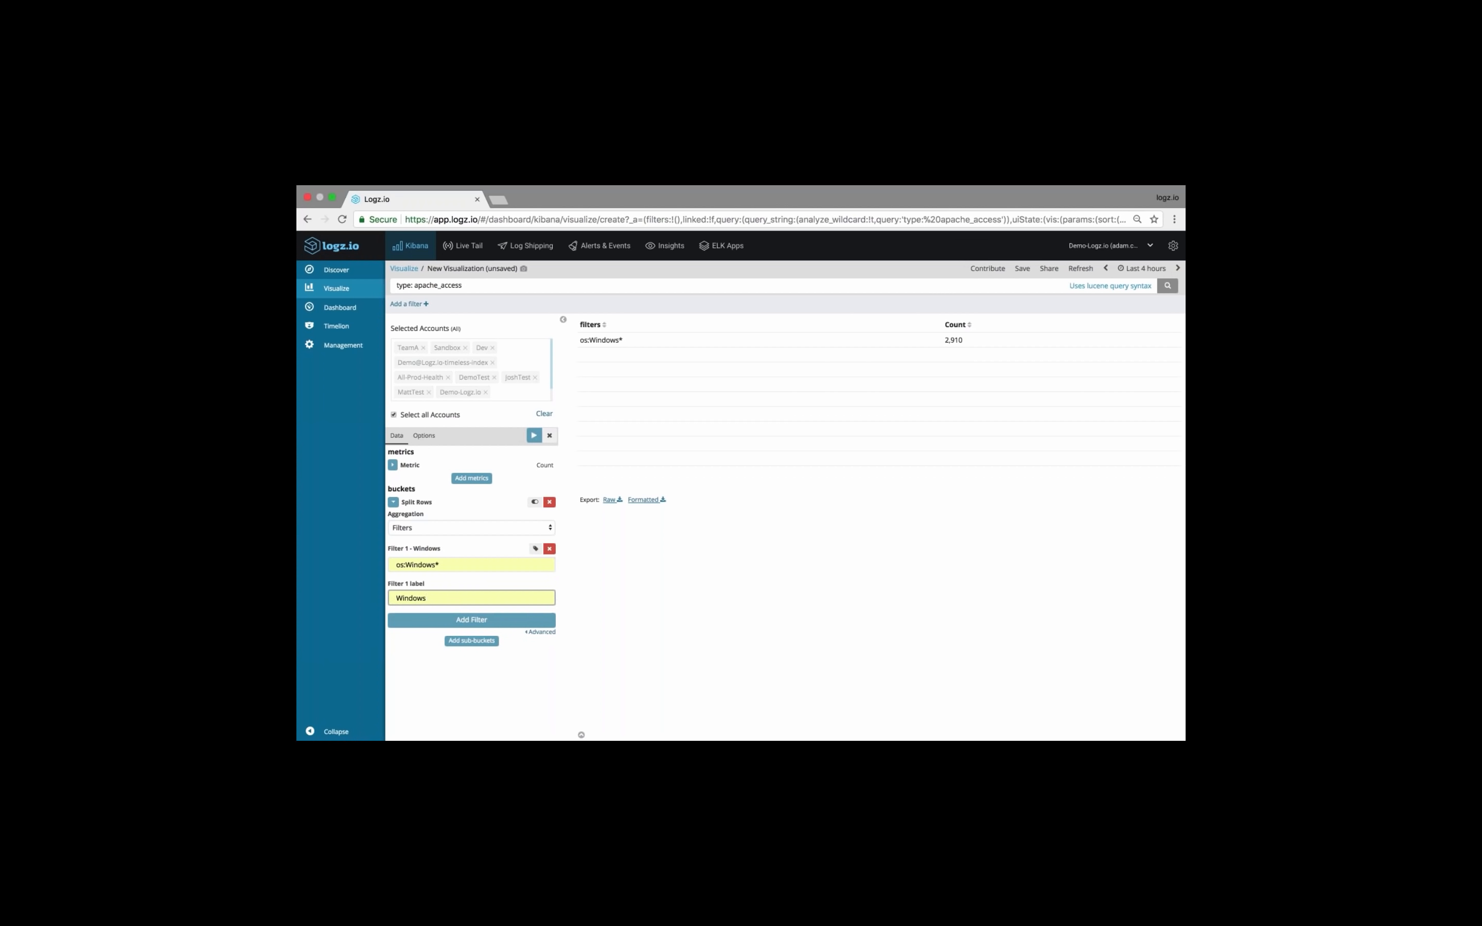
pyautogui.click(533, 435)
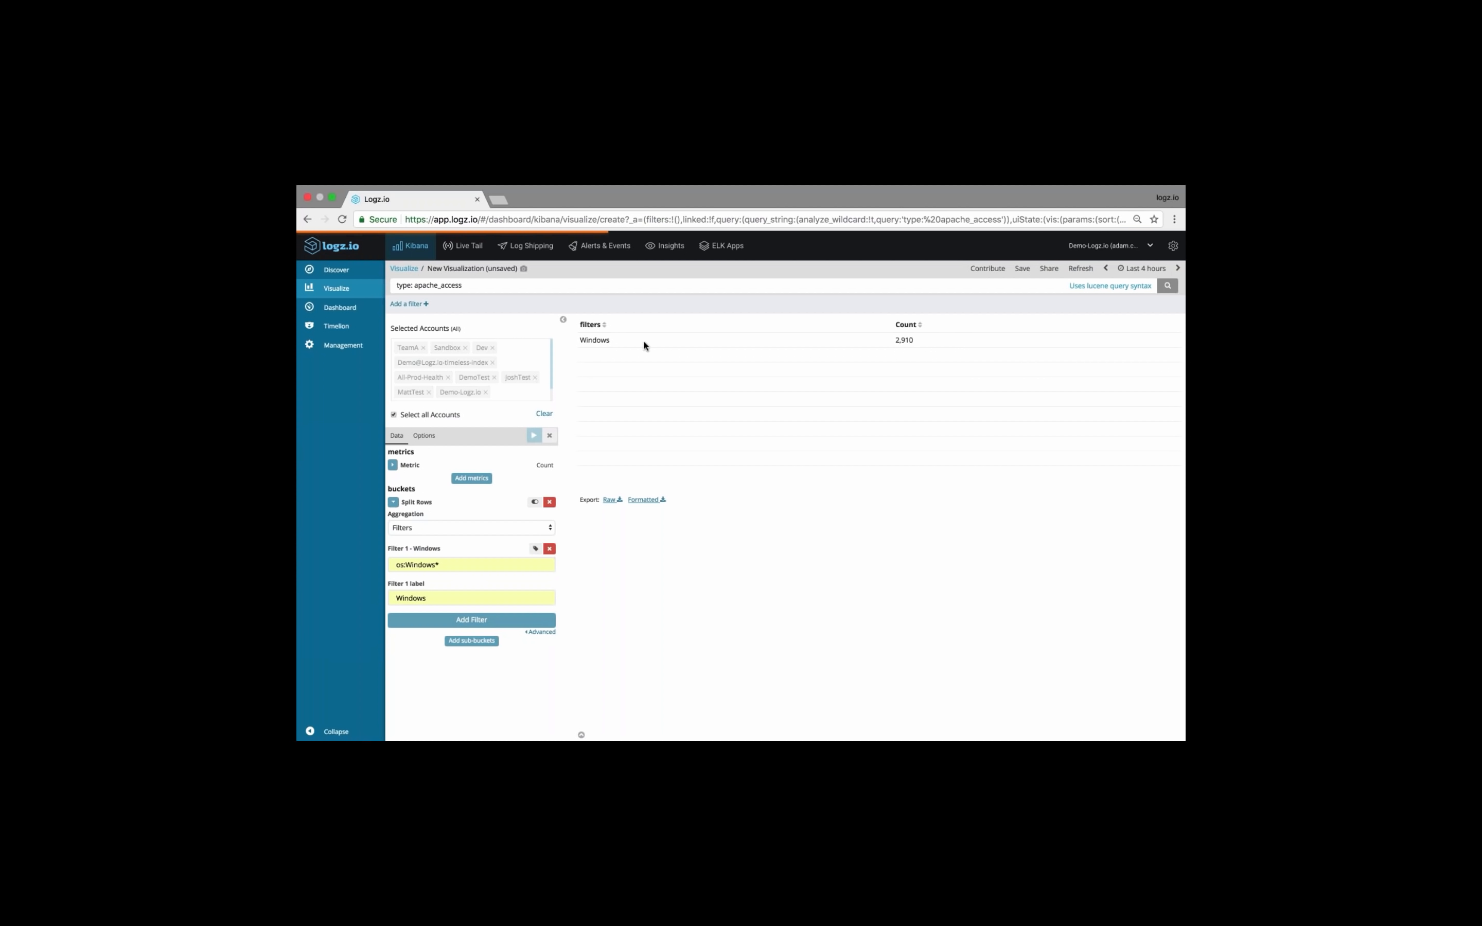
# Add a second filter "os:iOS*" labelled "iOS" and apply the changes
pyautogui.click(504, 624)
pyautogui.click(445, 635)
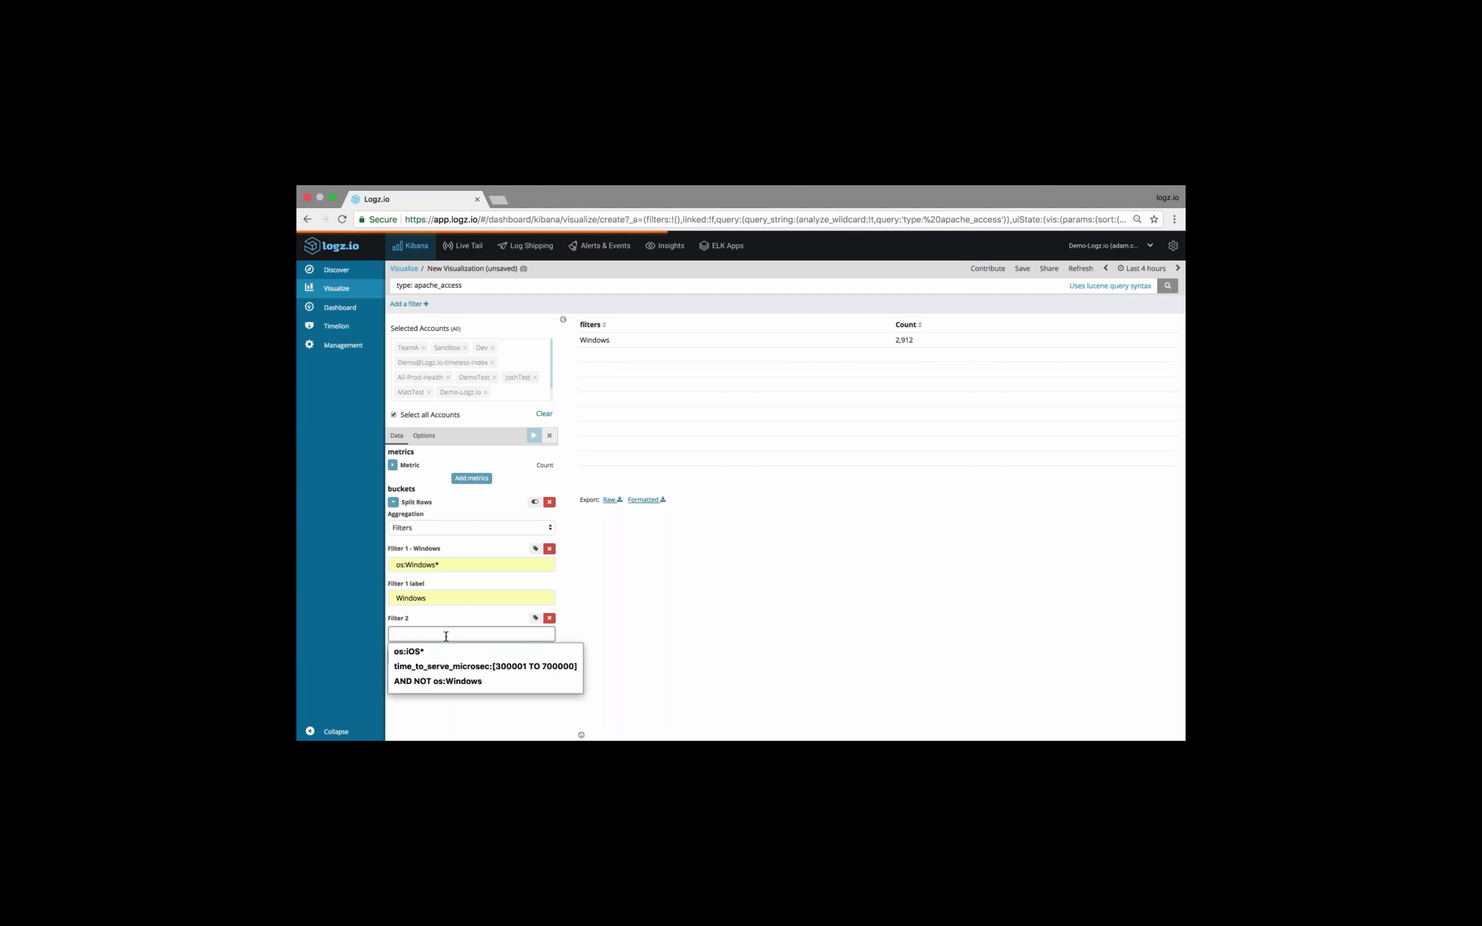
pyautogui.click(432, 650)
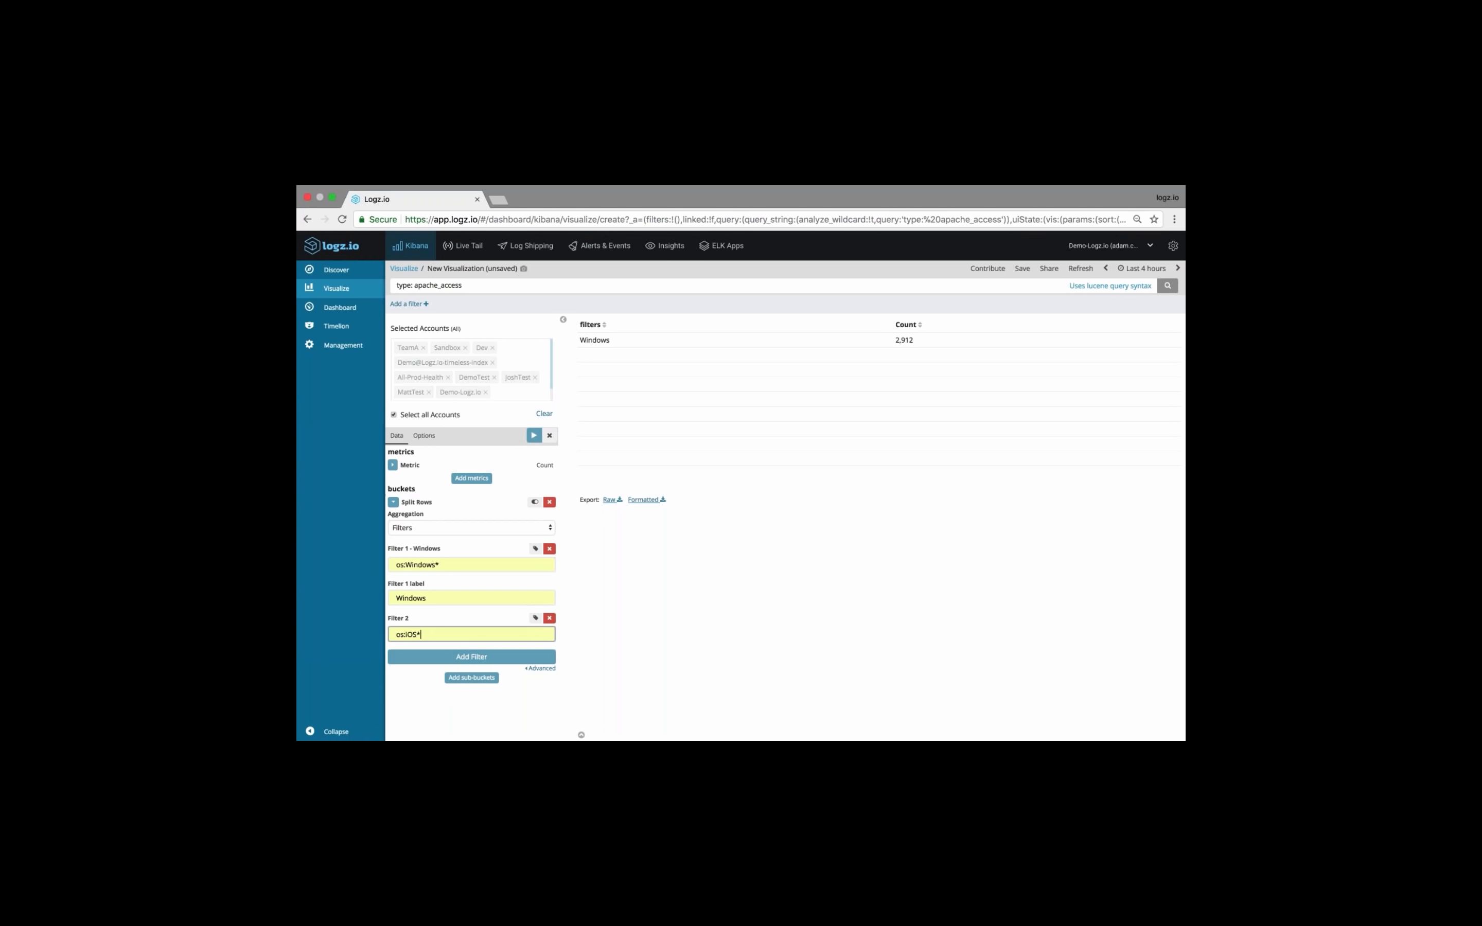
pyautogui.click(535, 618)
pyautogui.click(447, 668)
pyautogui.press('Down')
pyautogui.press('Return')
pyautogui.click(534, 435)
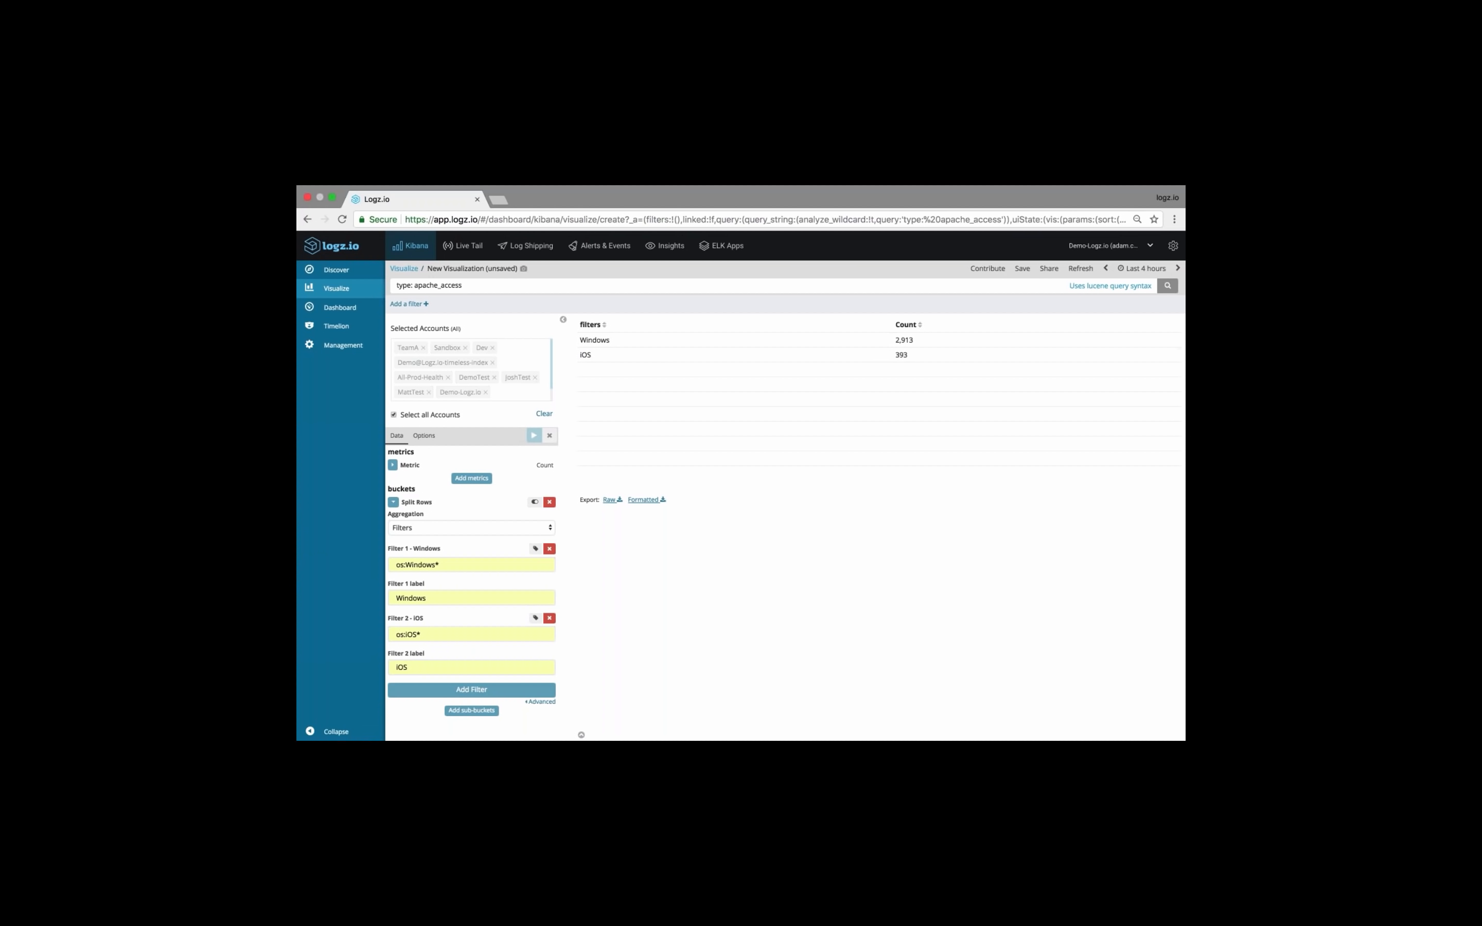
# Add a third filter with the query "NOT Winsows* AND NOT iOS*"
pyautogui.click(494, 695)
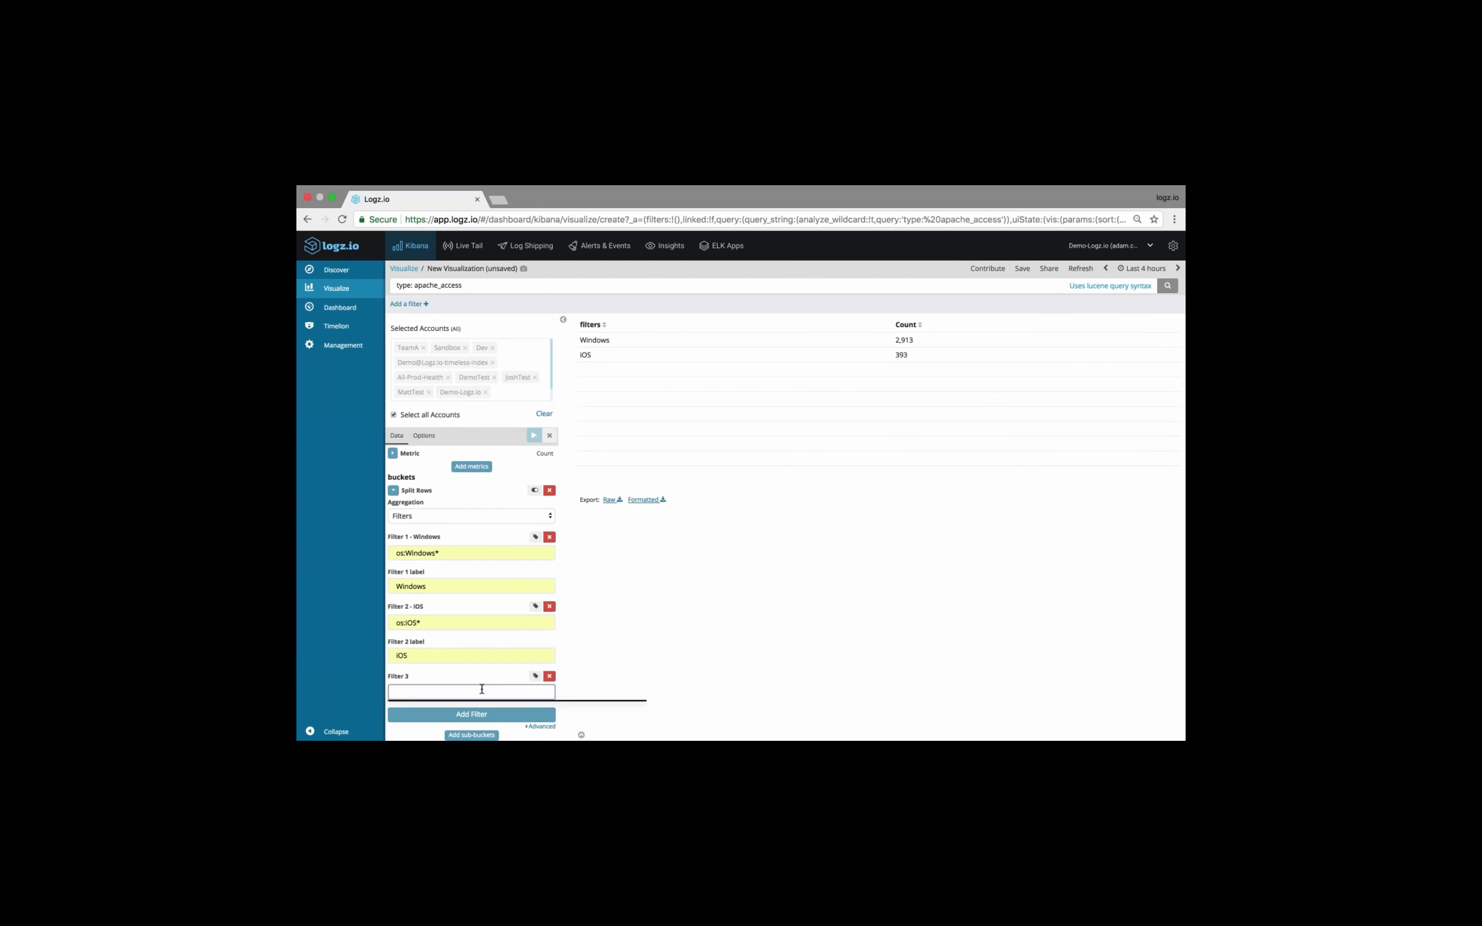
pyautogui.write('not')
pyautogui.press('BackSpace')
pyautogui.press('BackSpace')
pyautogui.press('BackSpace')
pyautogui.write('NOT wind')
pyautogui.press('BackSpace')
pyautogui.press('BackSpace')
pyautogui.write('Winsows*')
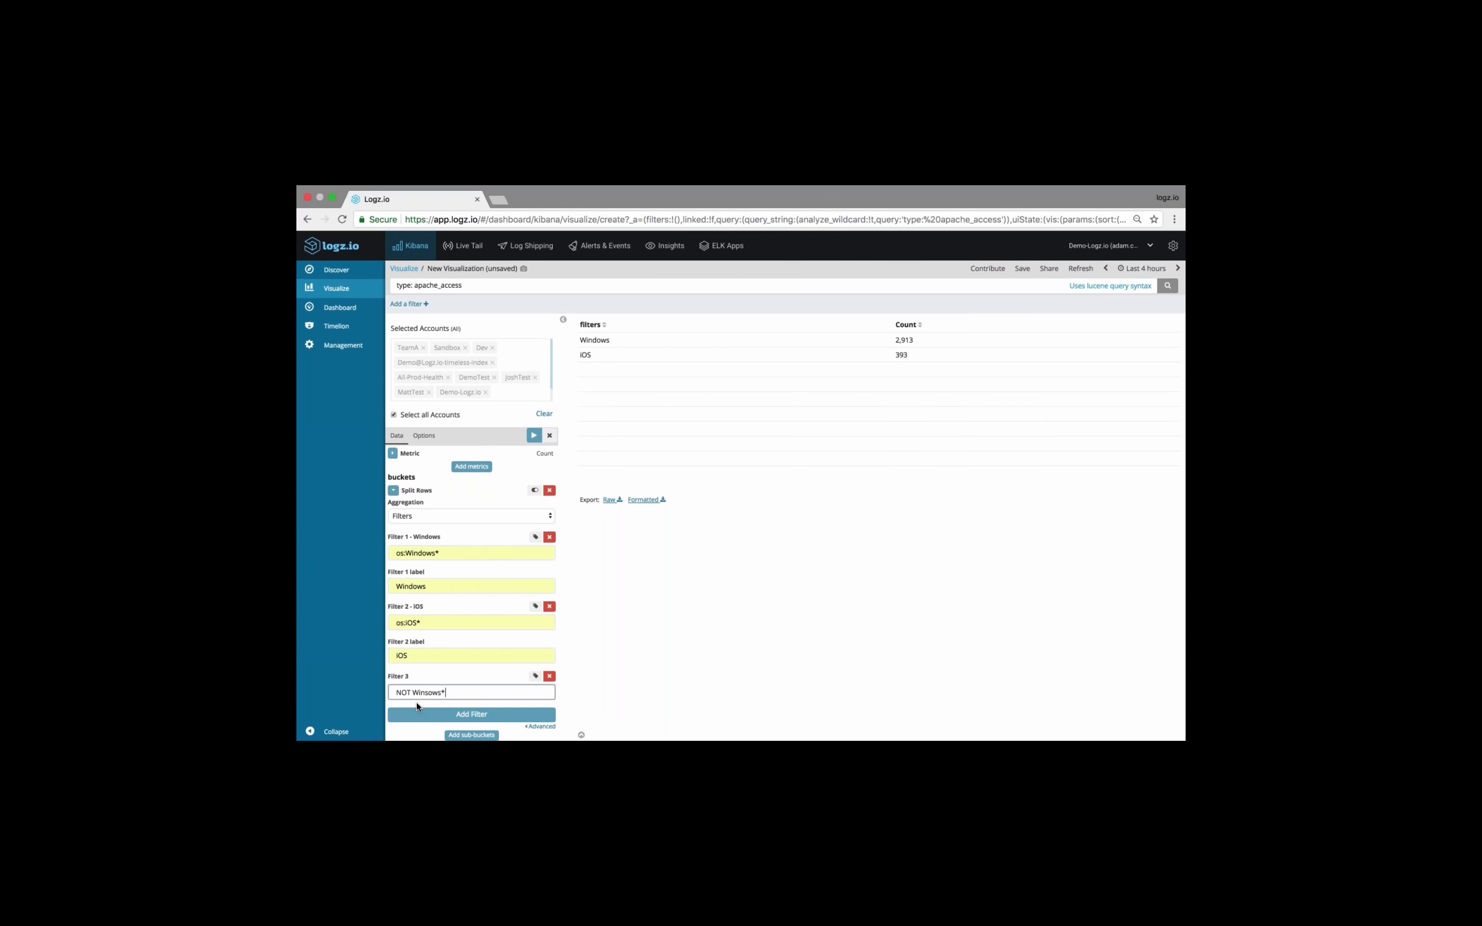
pyautogui.write(' AND NOT iOS*')
# Label the third filter "other" and apply the changes
pyautogui.click(535, 676)
pyautogui.write('other')
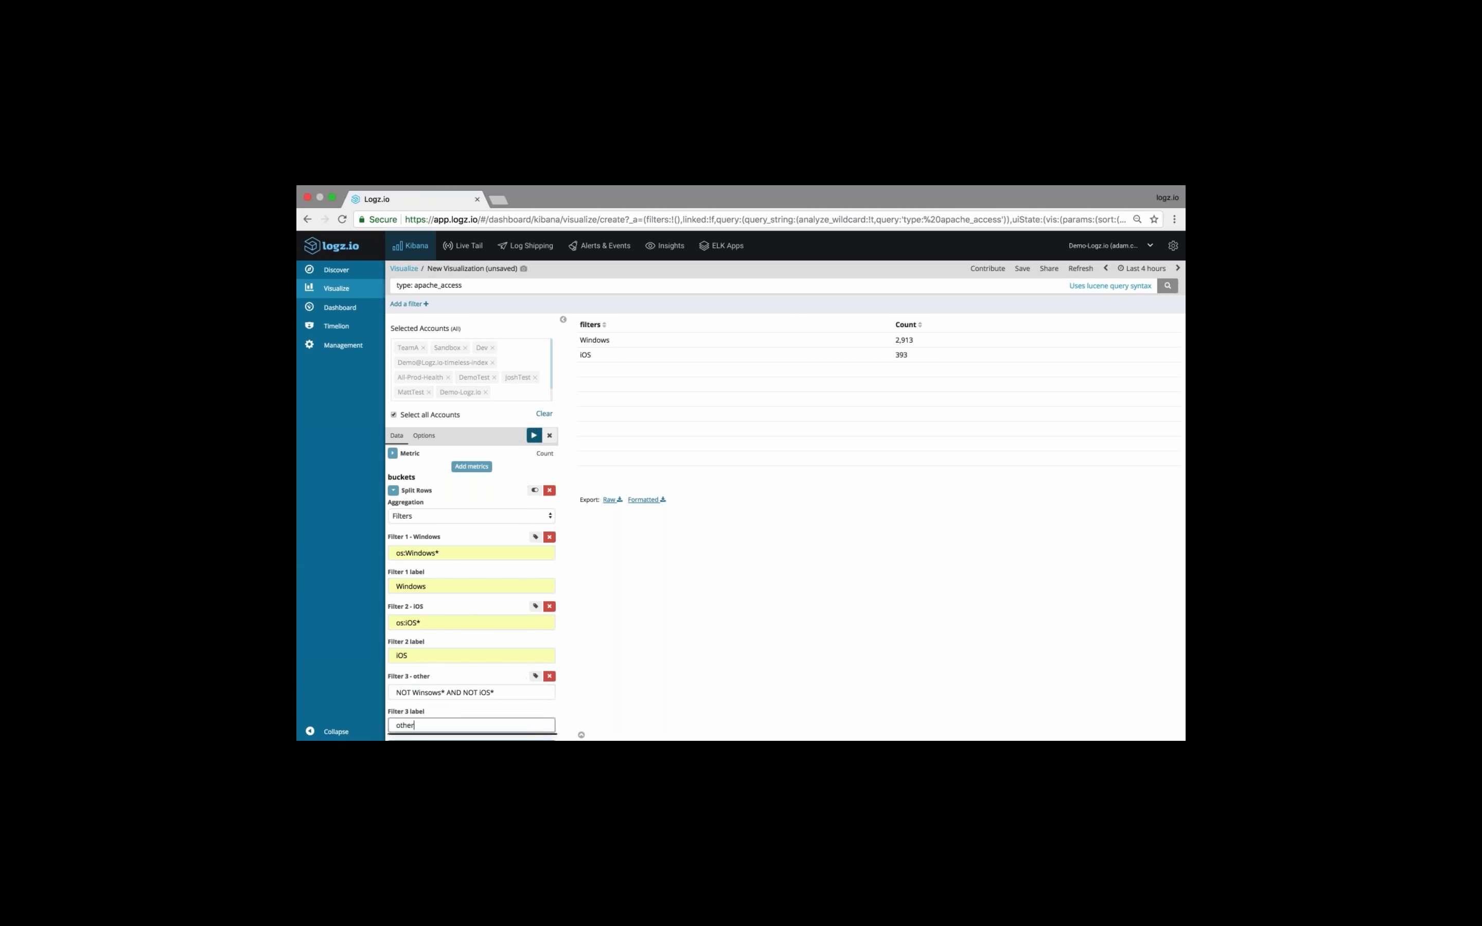
pyautogui.click(534, 435)
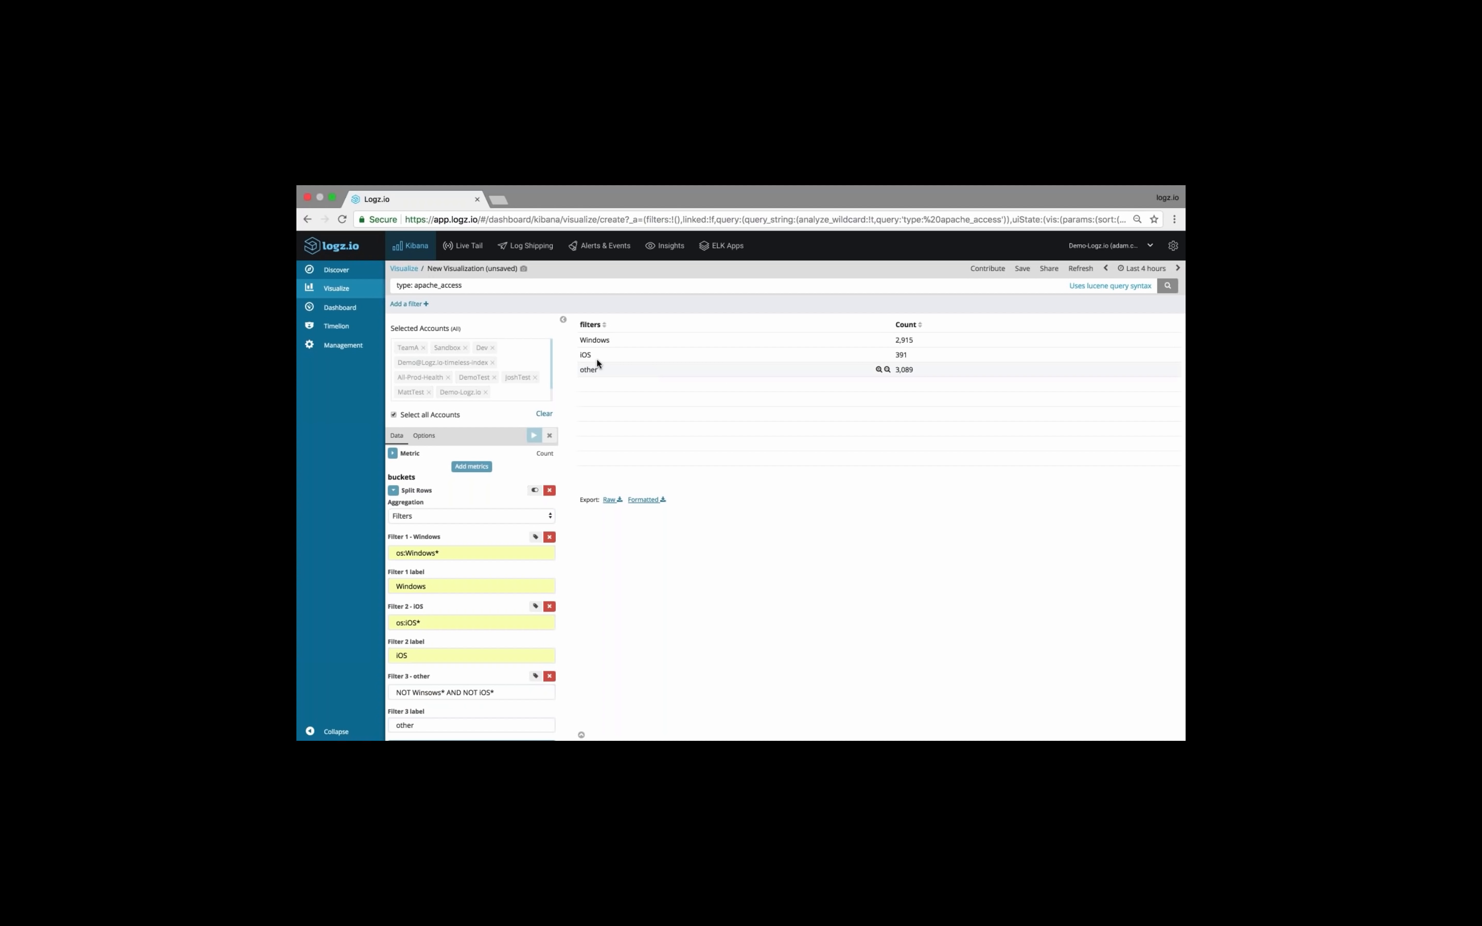
# Save the data table as a visualization named "20 minute webinar - OS table with filters"
pyautogui.click(1023, 270)
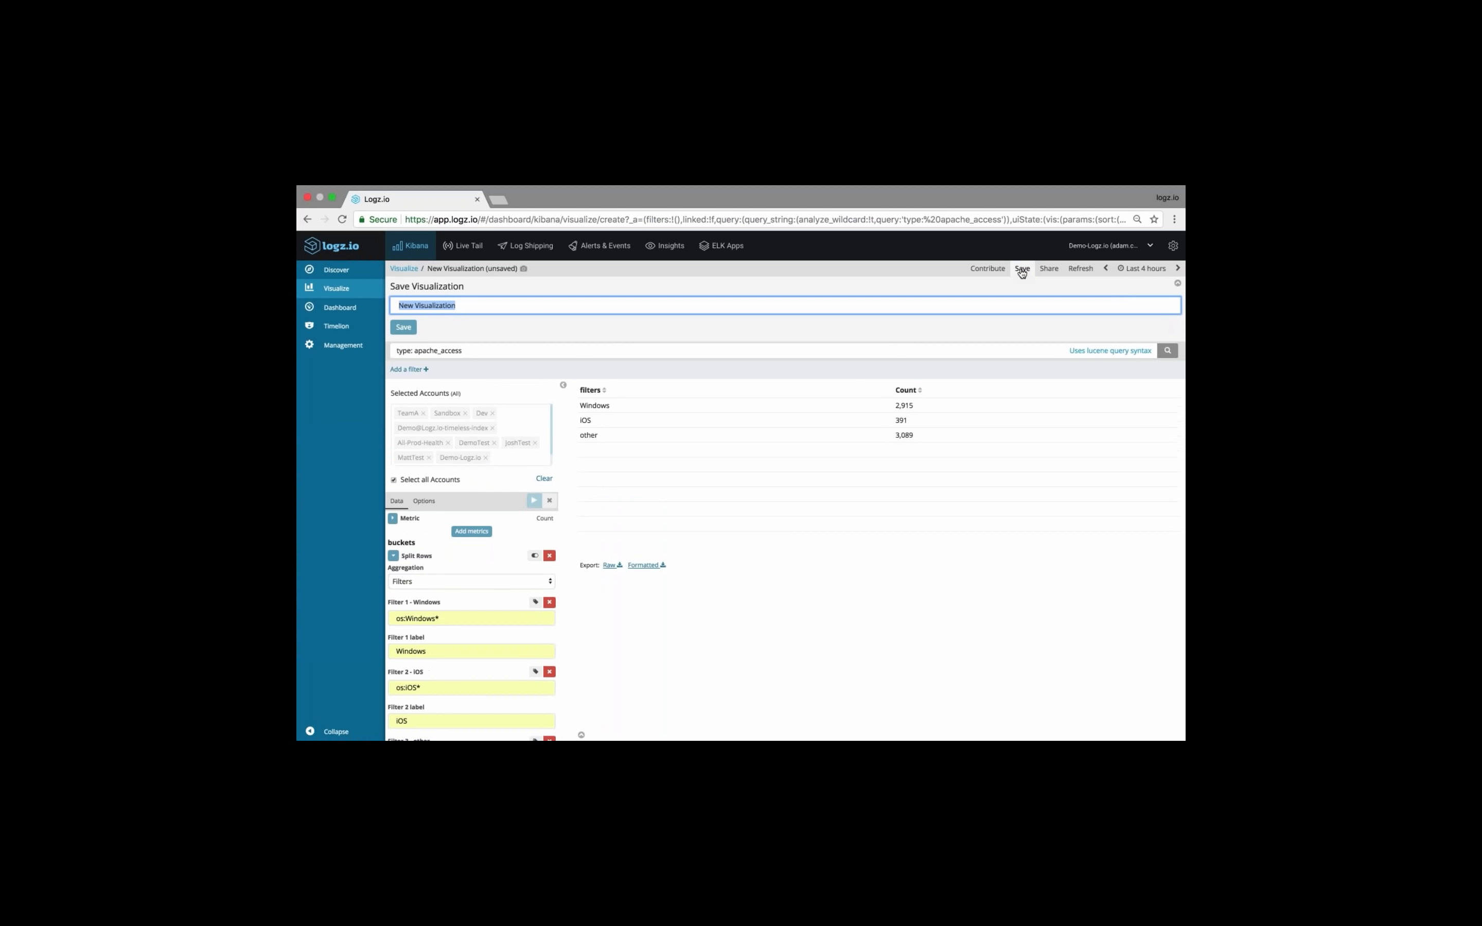
pyautogui.write('20')
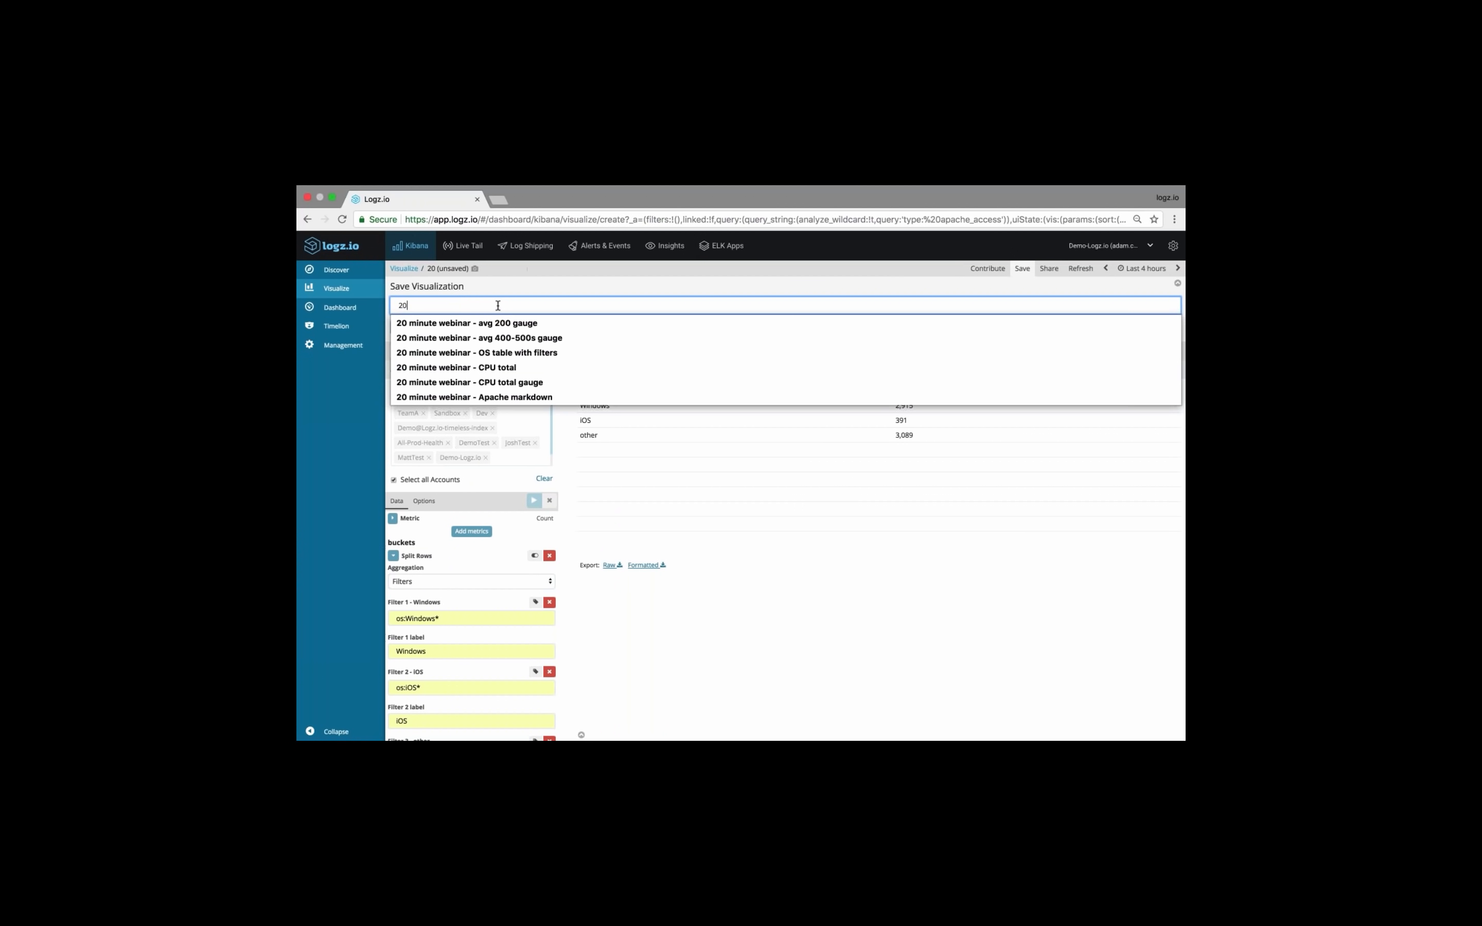
pyautogui.write(' minute')
pyautogui.press('Down')
pyautogui.press('Down')
pyautogui.press('Down')
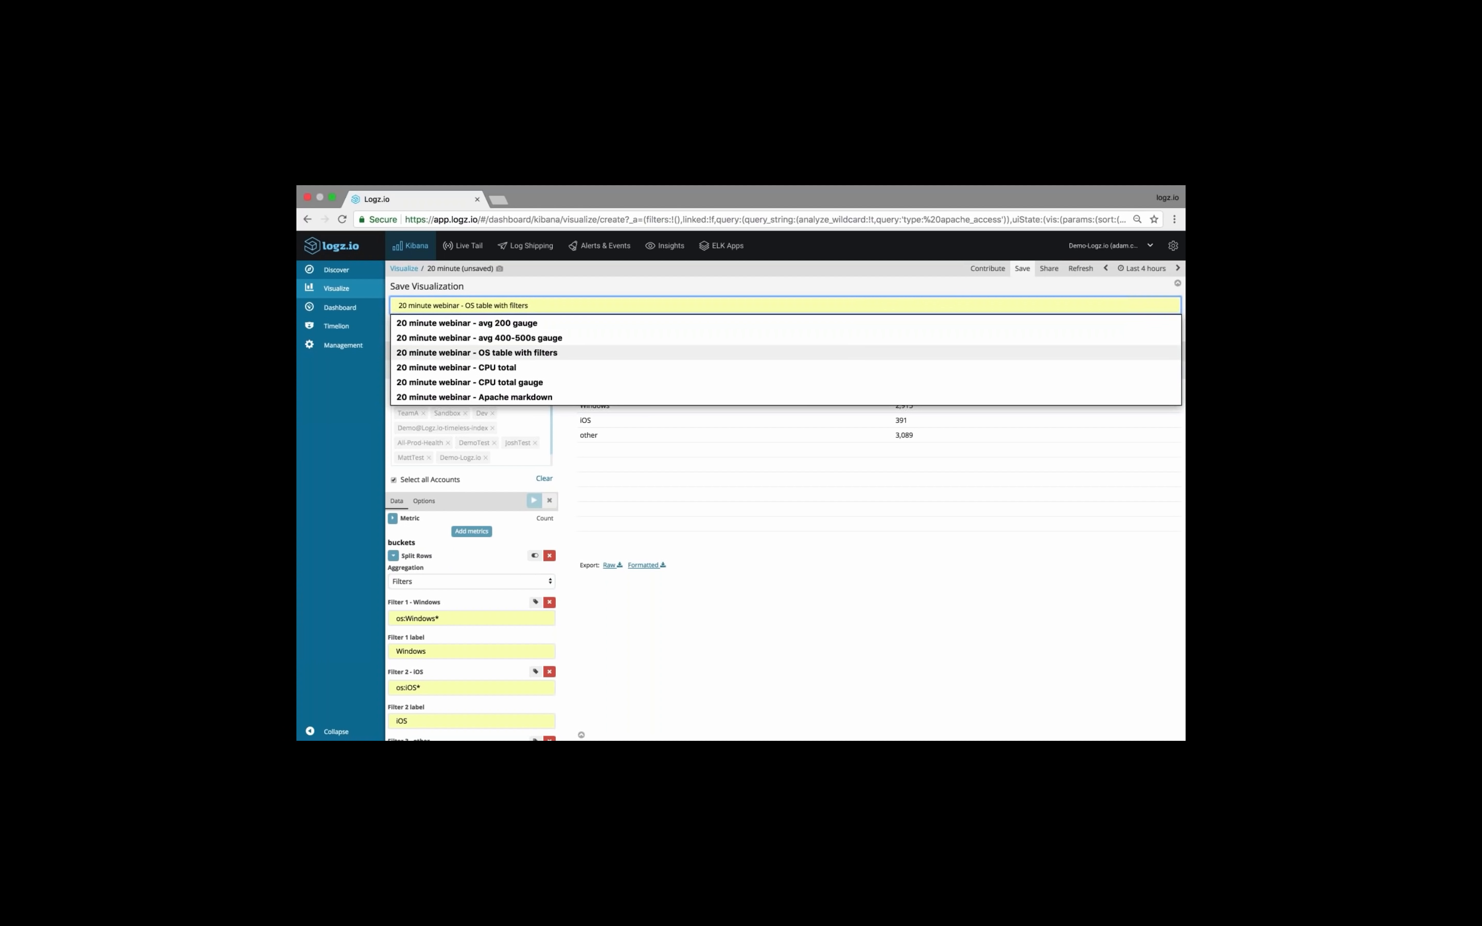
pyautogui.press('Return')
pyautogui.press('Tab')
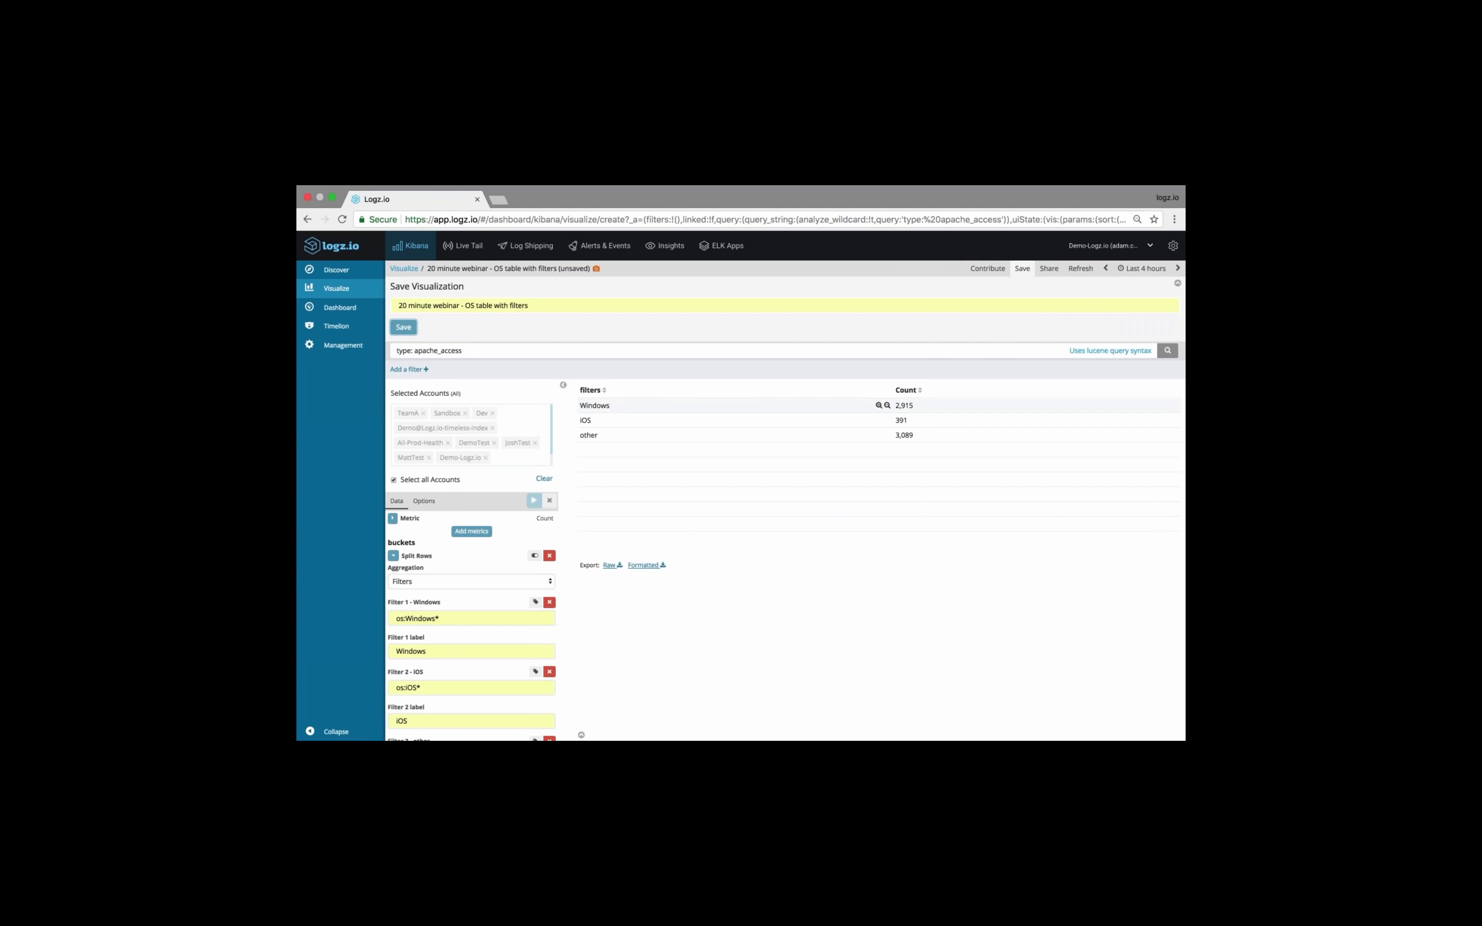
pyautogui.press('Return')
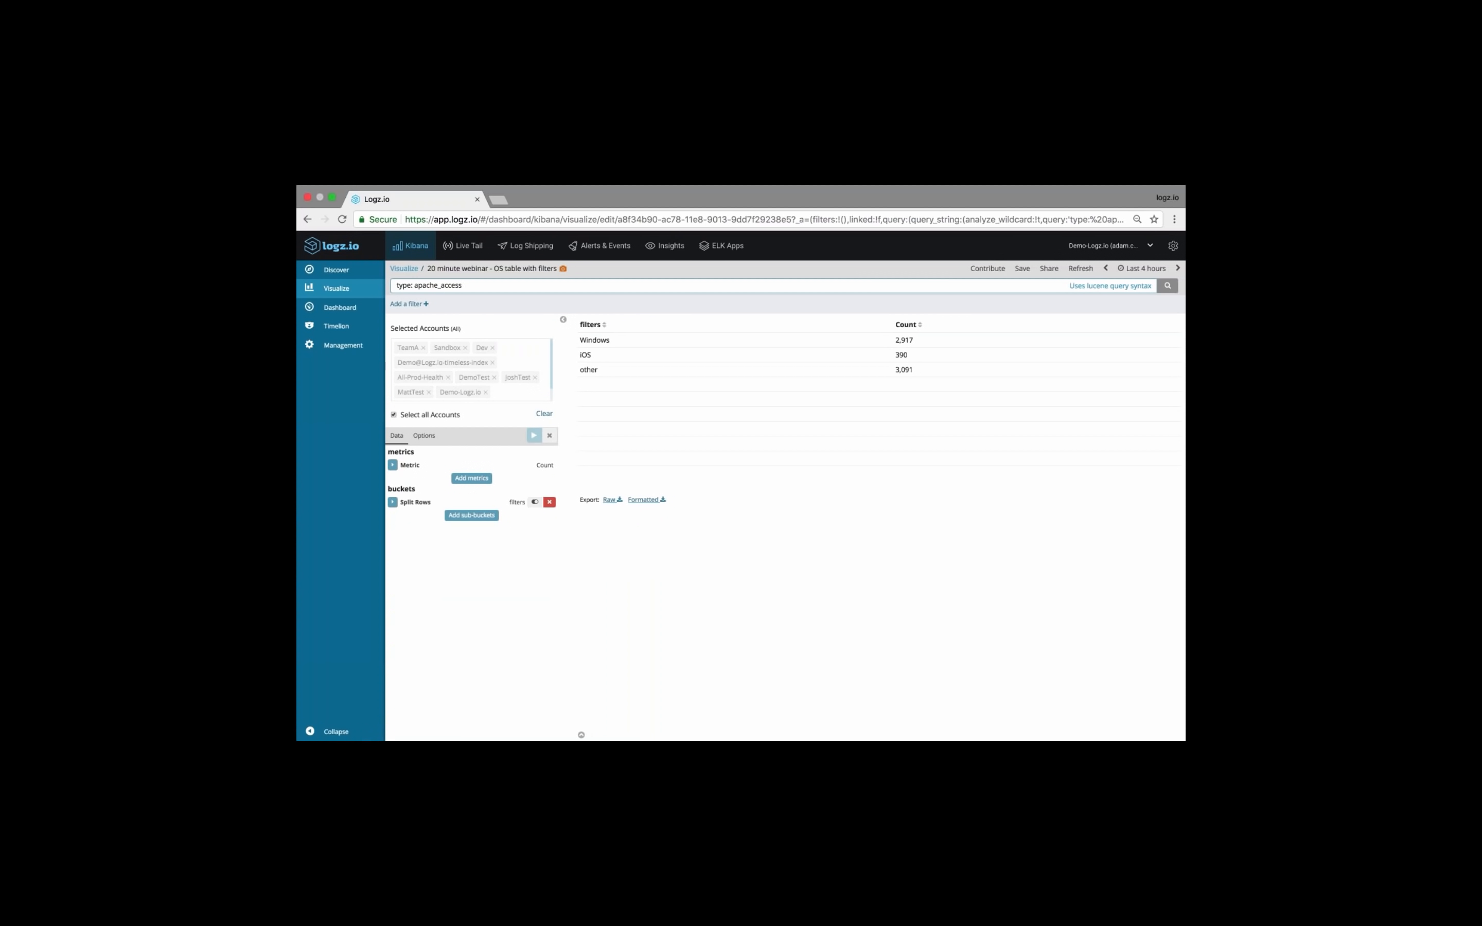
# Return to the list of visualizations and create a new Heat Map from the [logzioCustomerIndex]YYMMDD index
pyautogui.click(404, 268)
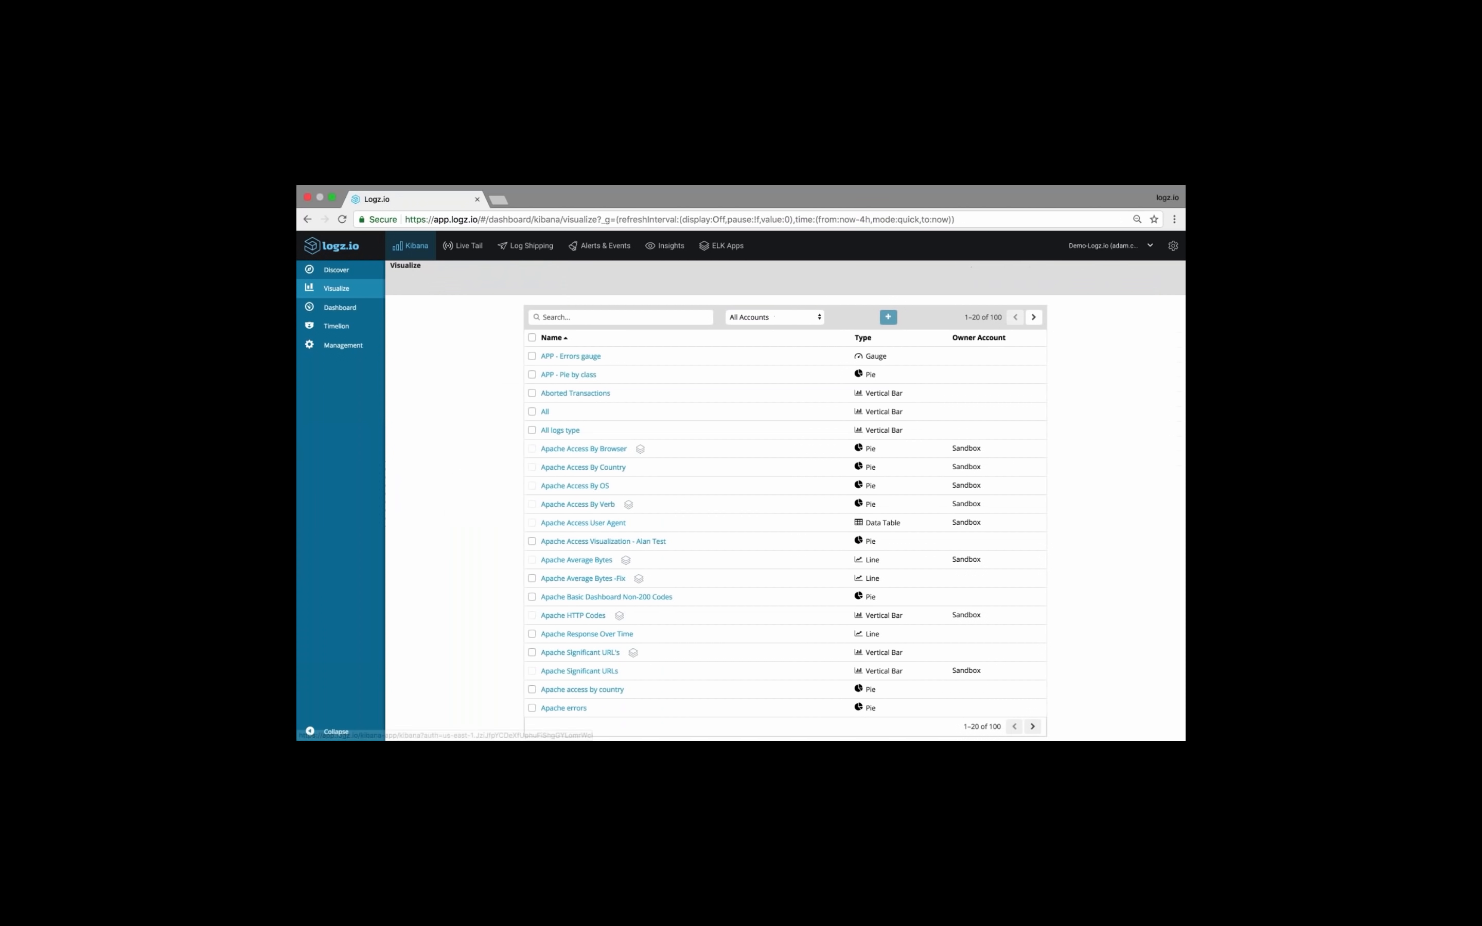
pyautogui.click(889, 317)
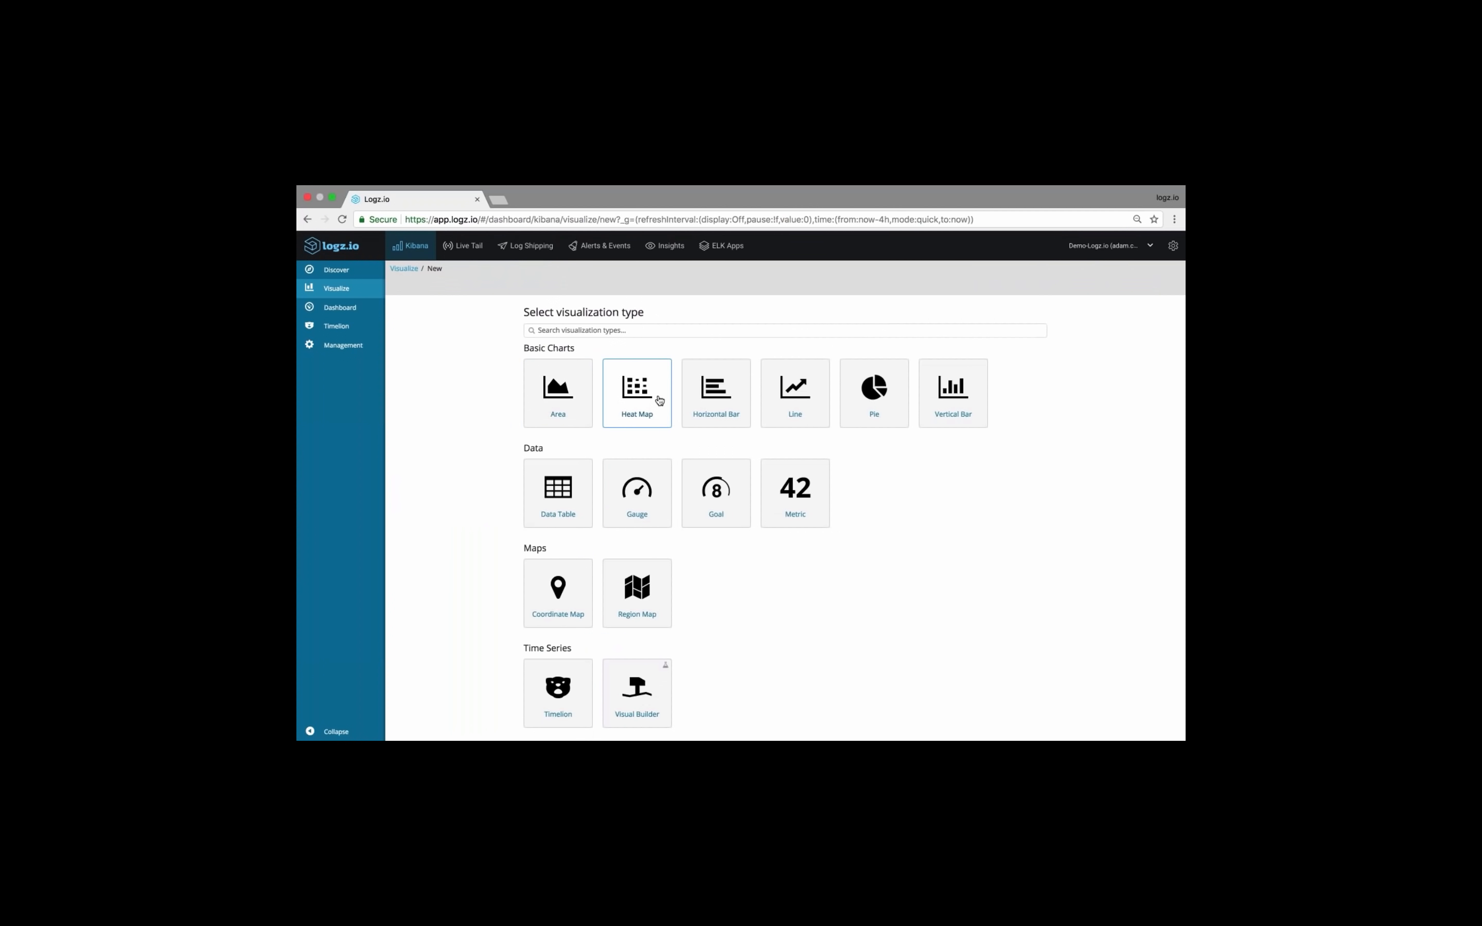
pyautogui.click(660, 401)
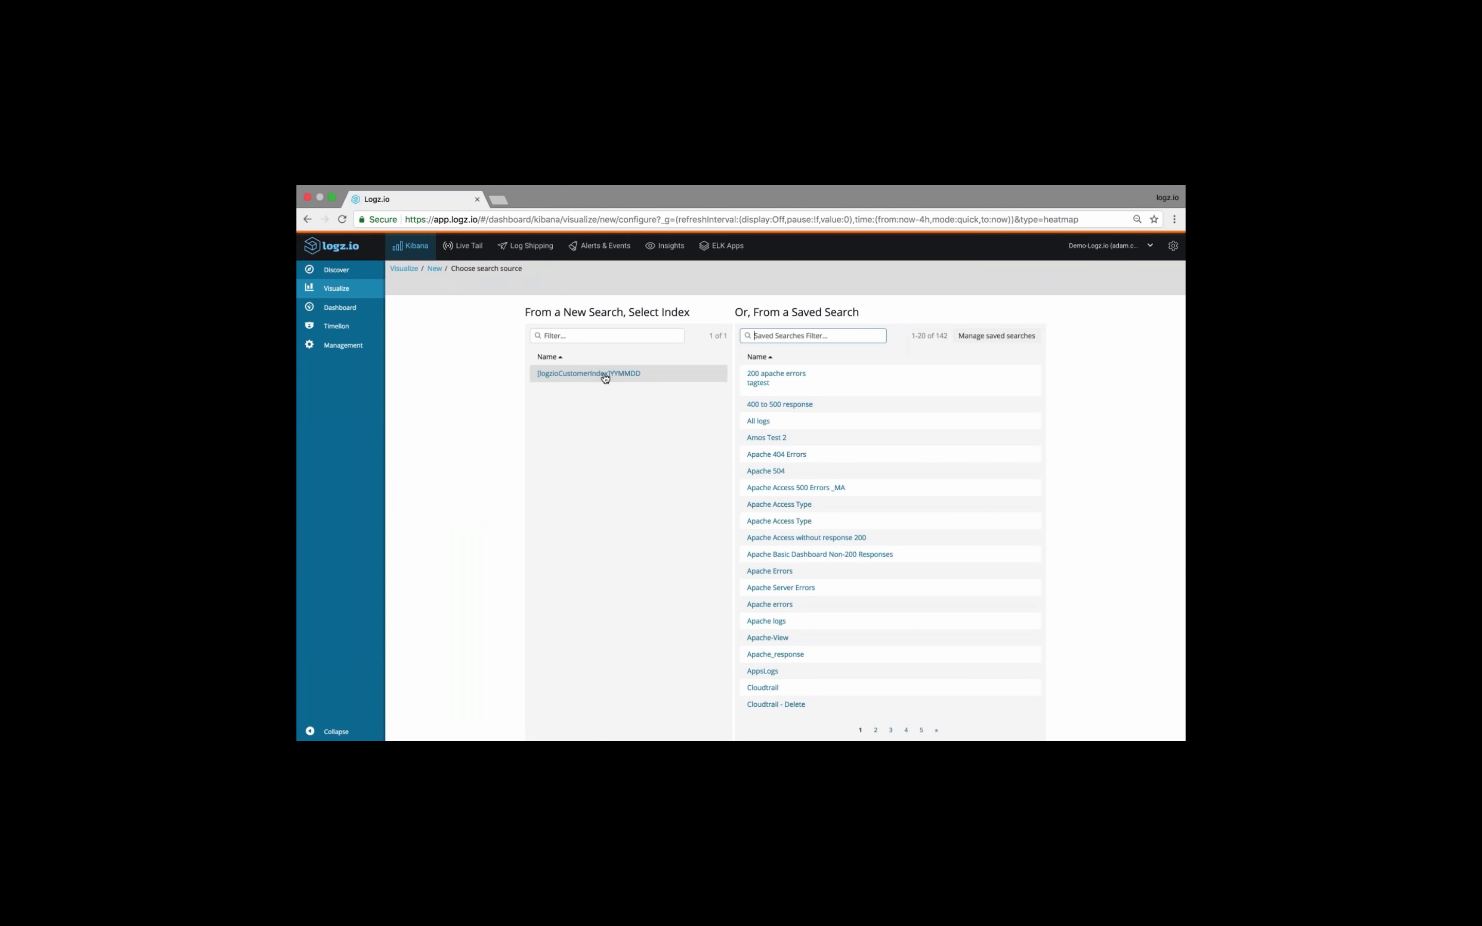
pyautogui.click(595, 374)
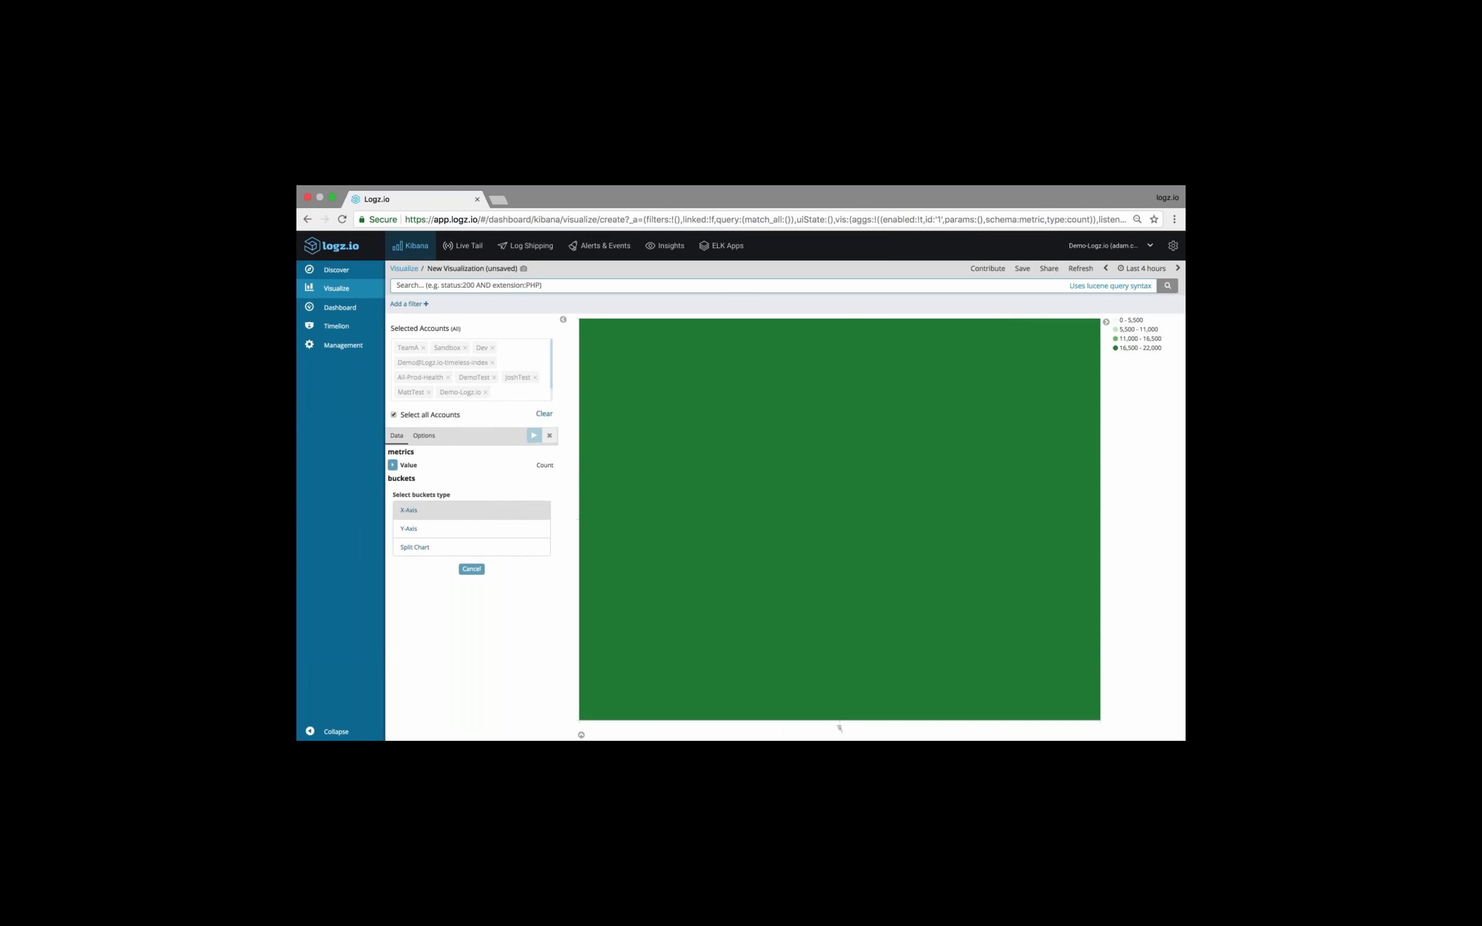
pyautogui.click(458, 518)
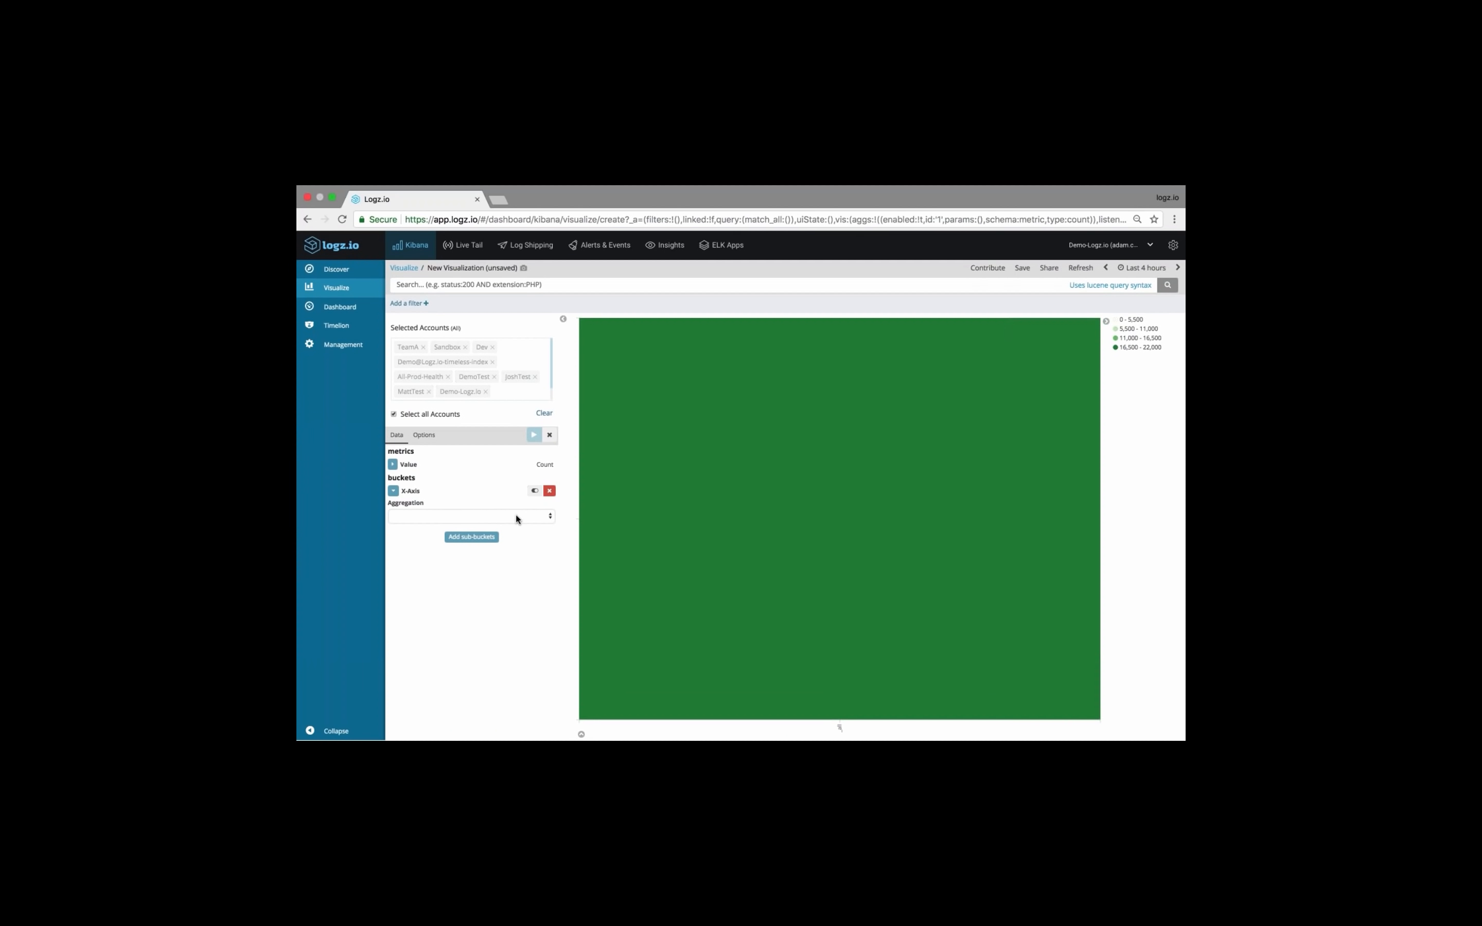
pyautogui.click(503, 520)
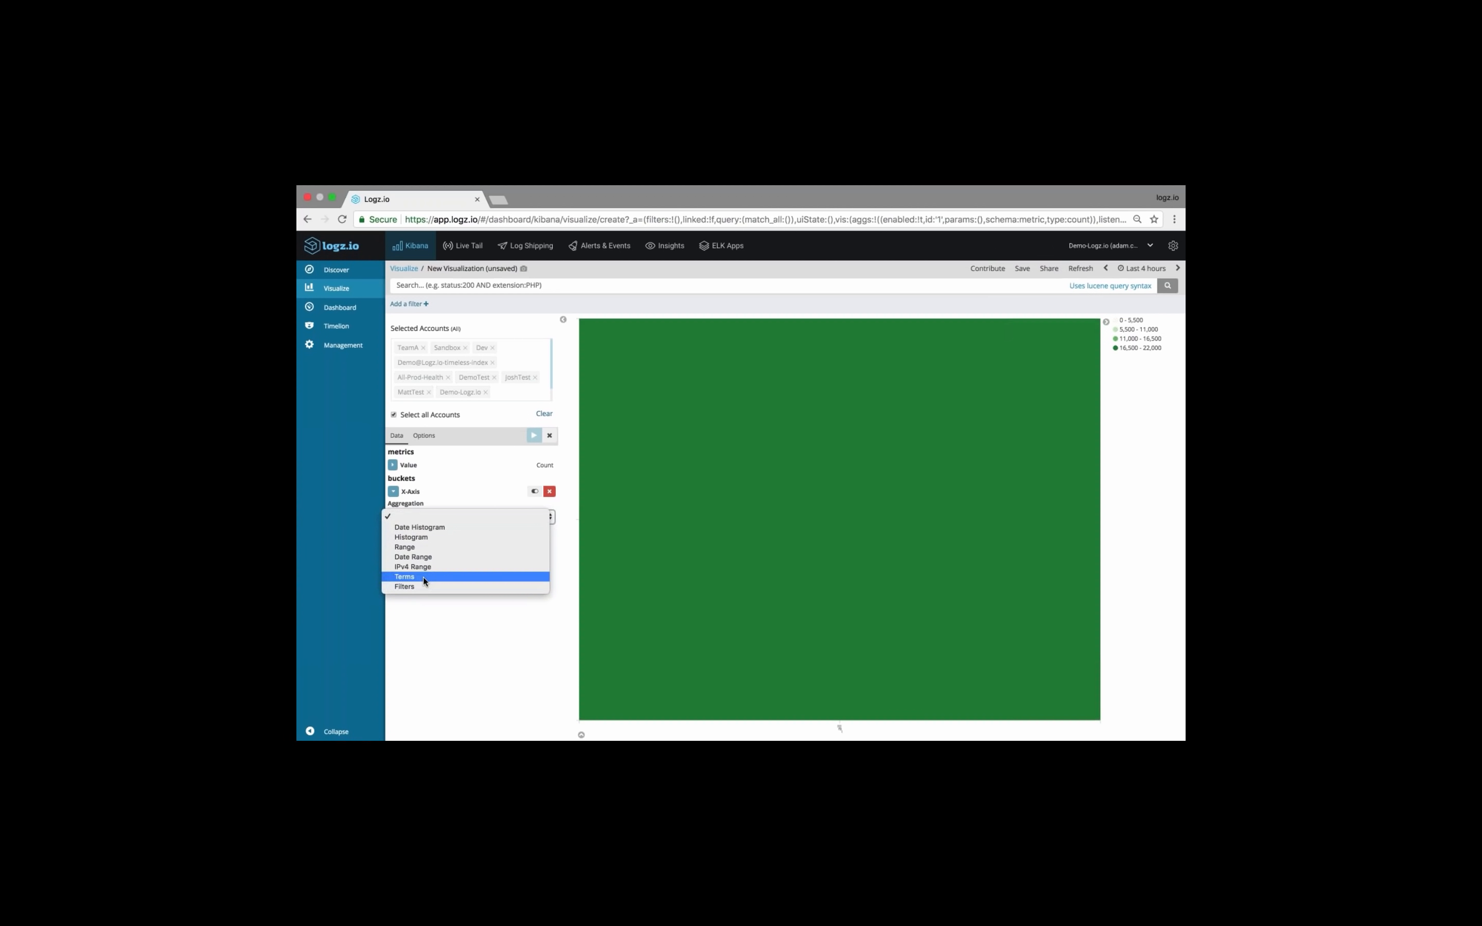
pyautogui.click(450, 527)
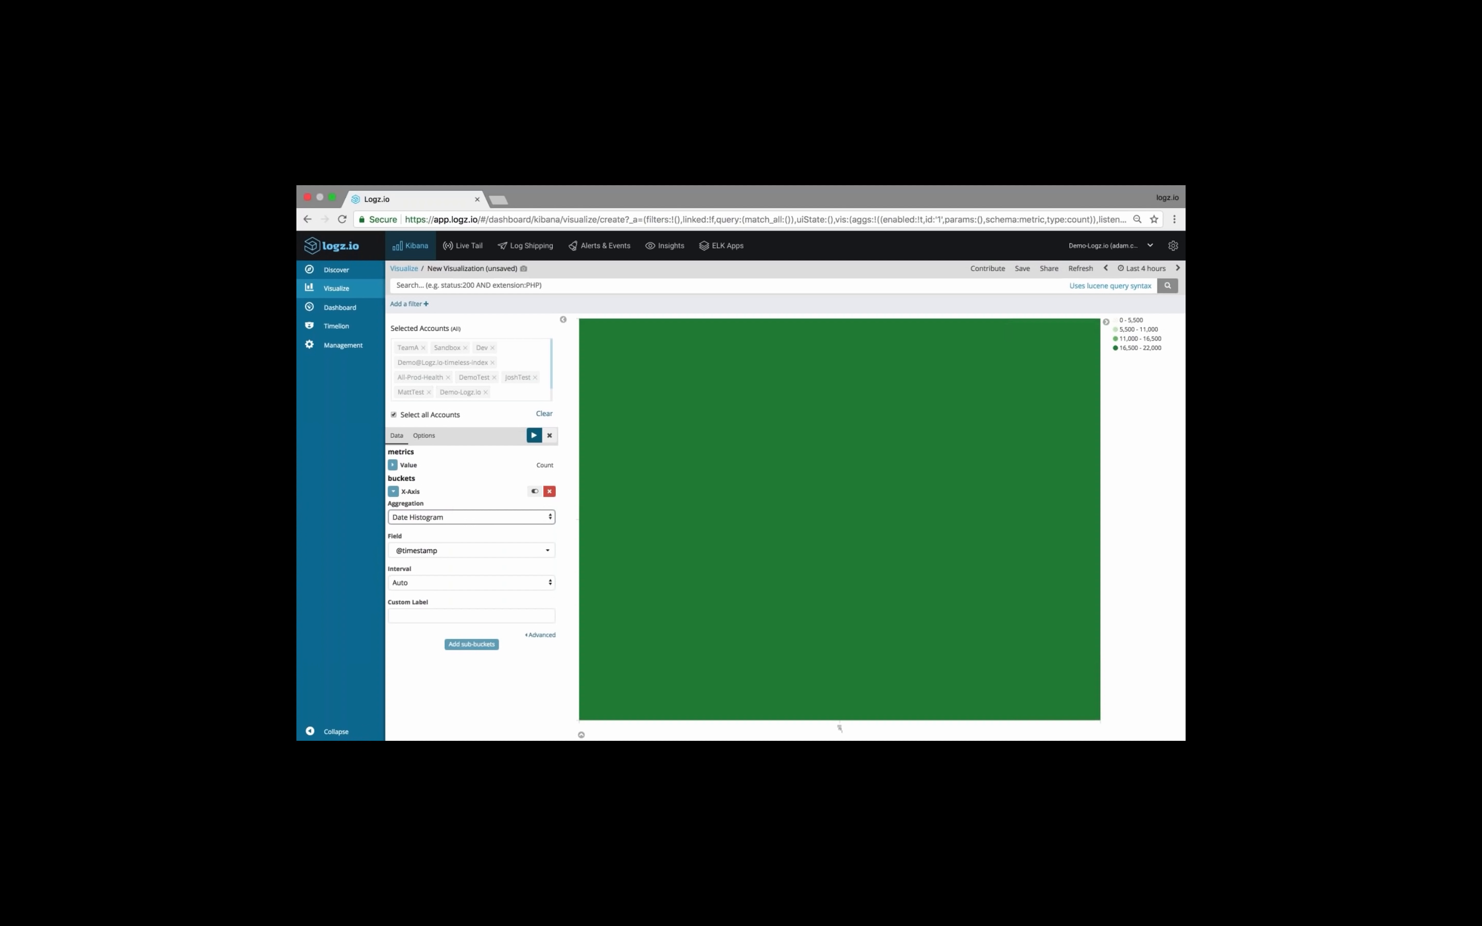
# Apply the X-axis bucket and add a Y-axis sub-bucket using a Terms aggregation on the request field
pyautogui.click(534, 436)
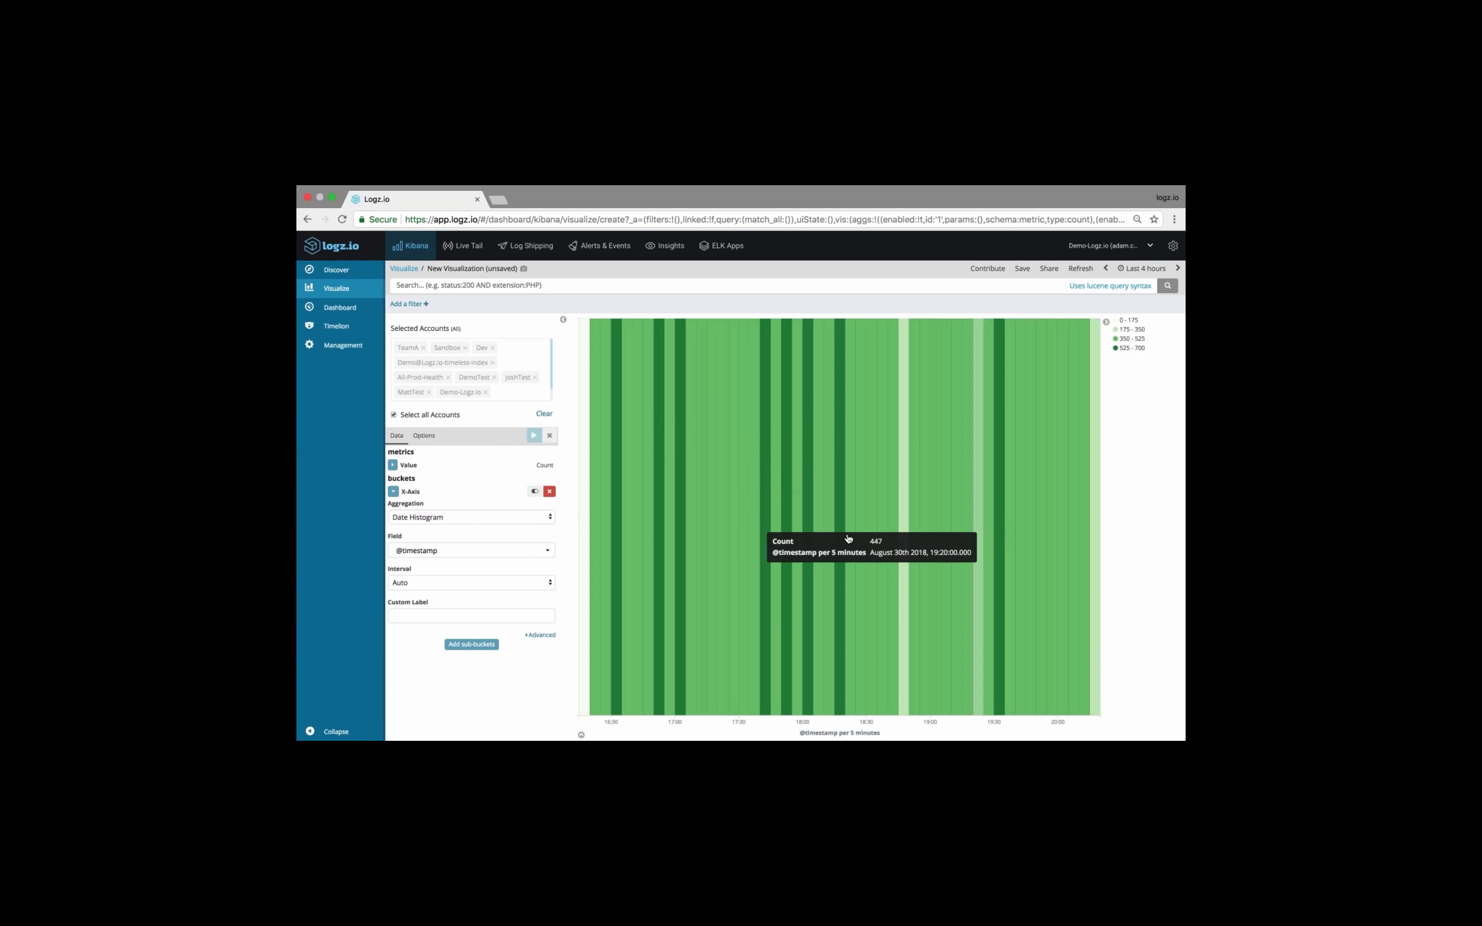
pyautogui.click(472, 644)
pyautogui.click(466, 665)
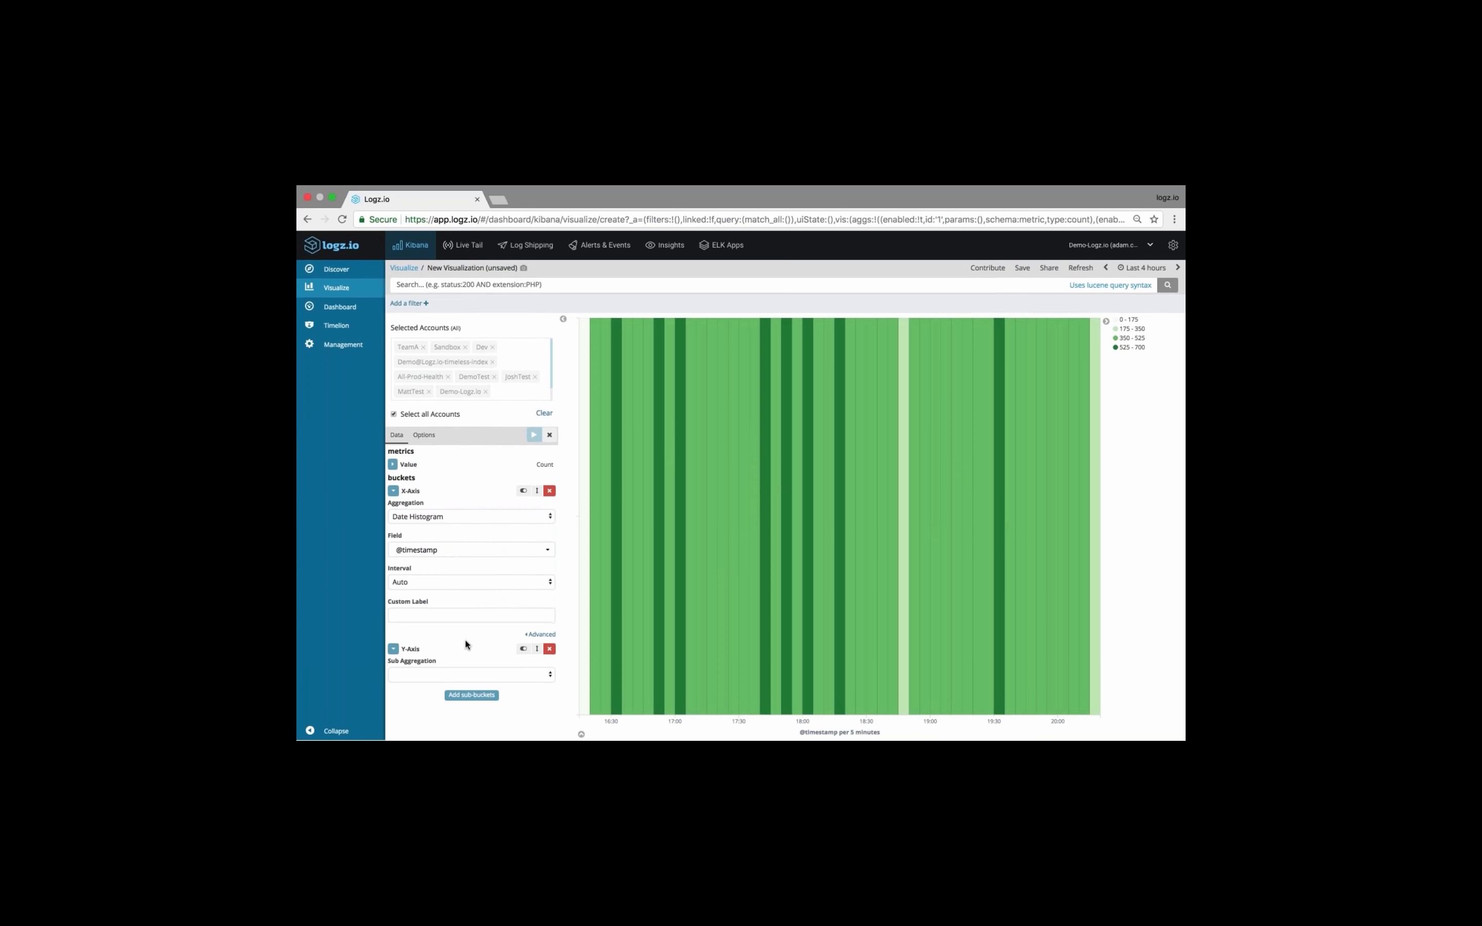
pyautogui.click(469, 675)
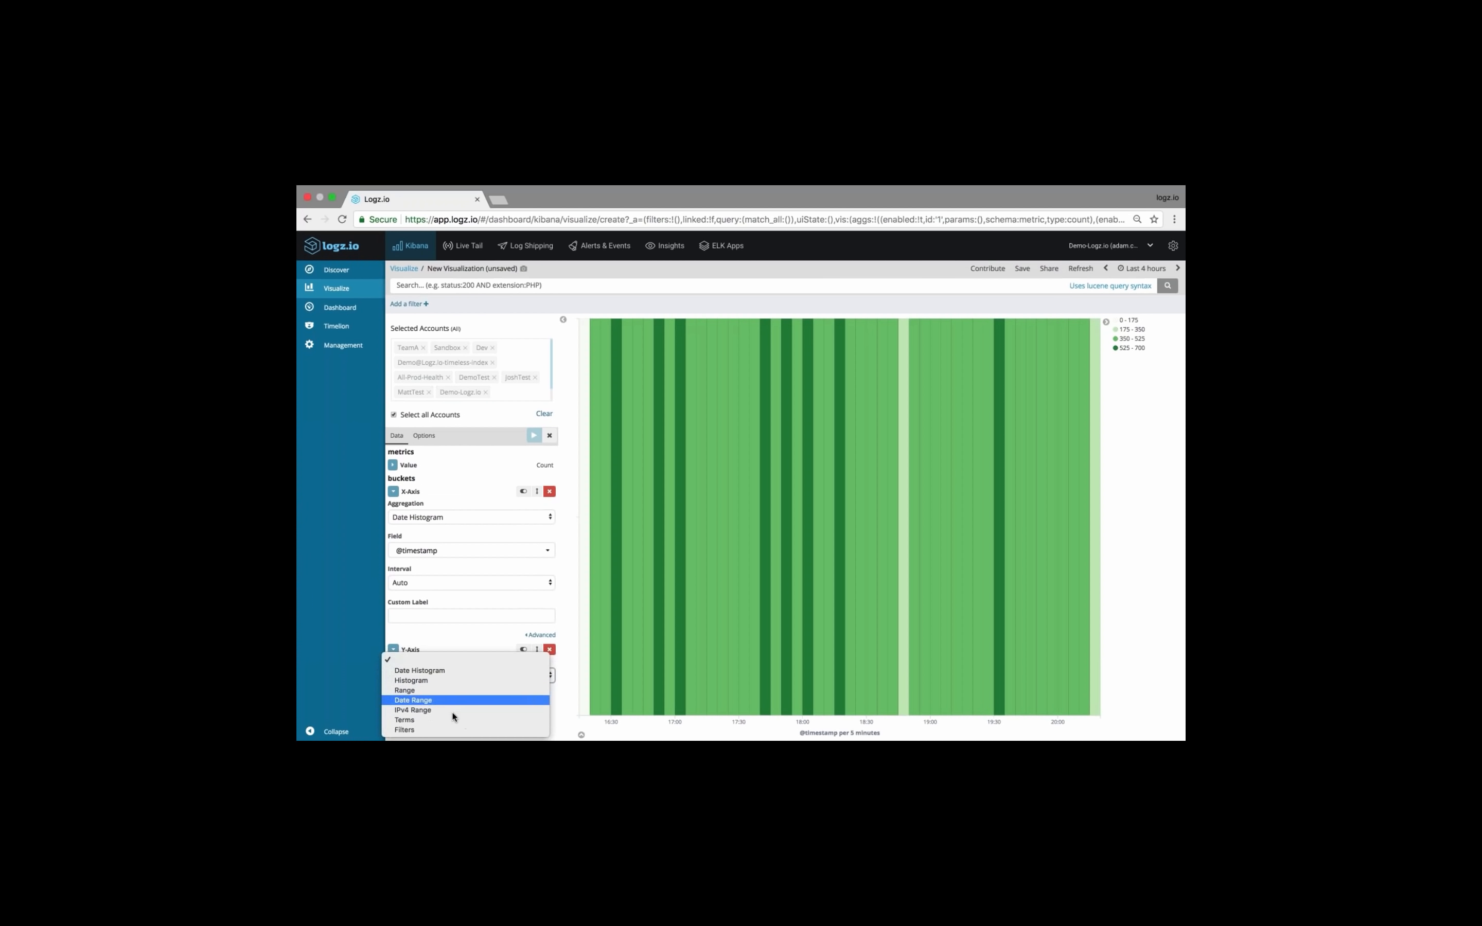
pyautogui.click(452, 720)
pyautogui.scroll(-1, 439, 688)
pyautogui.scroll(-3, 439, 688)
pyautogui.click(464, 608)
pyautogui.write('request')
pyautogui.press('Down')
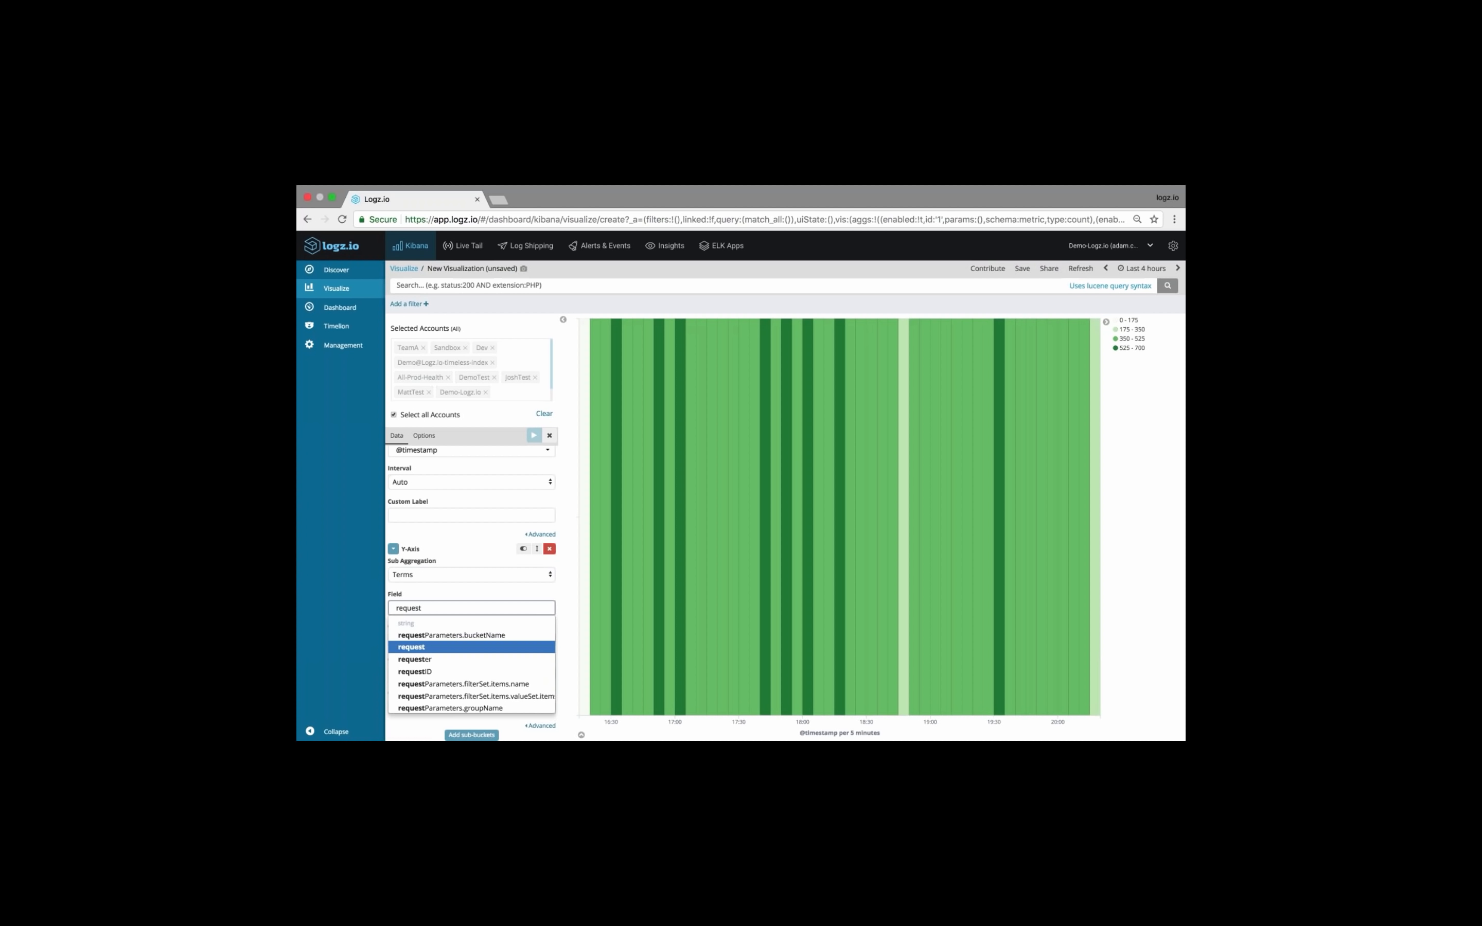
pyautogui.press('Return')
# Set the Y-axis terms size to 10, move the Y-axis bucket above the X-axis bucket, and apply the changes
pyautogui.moveTo(476, 674); pyautogui.dragTo(446, 675)
pyautogui.write('1')
pyautogui.click(534, 435)
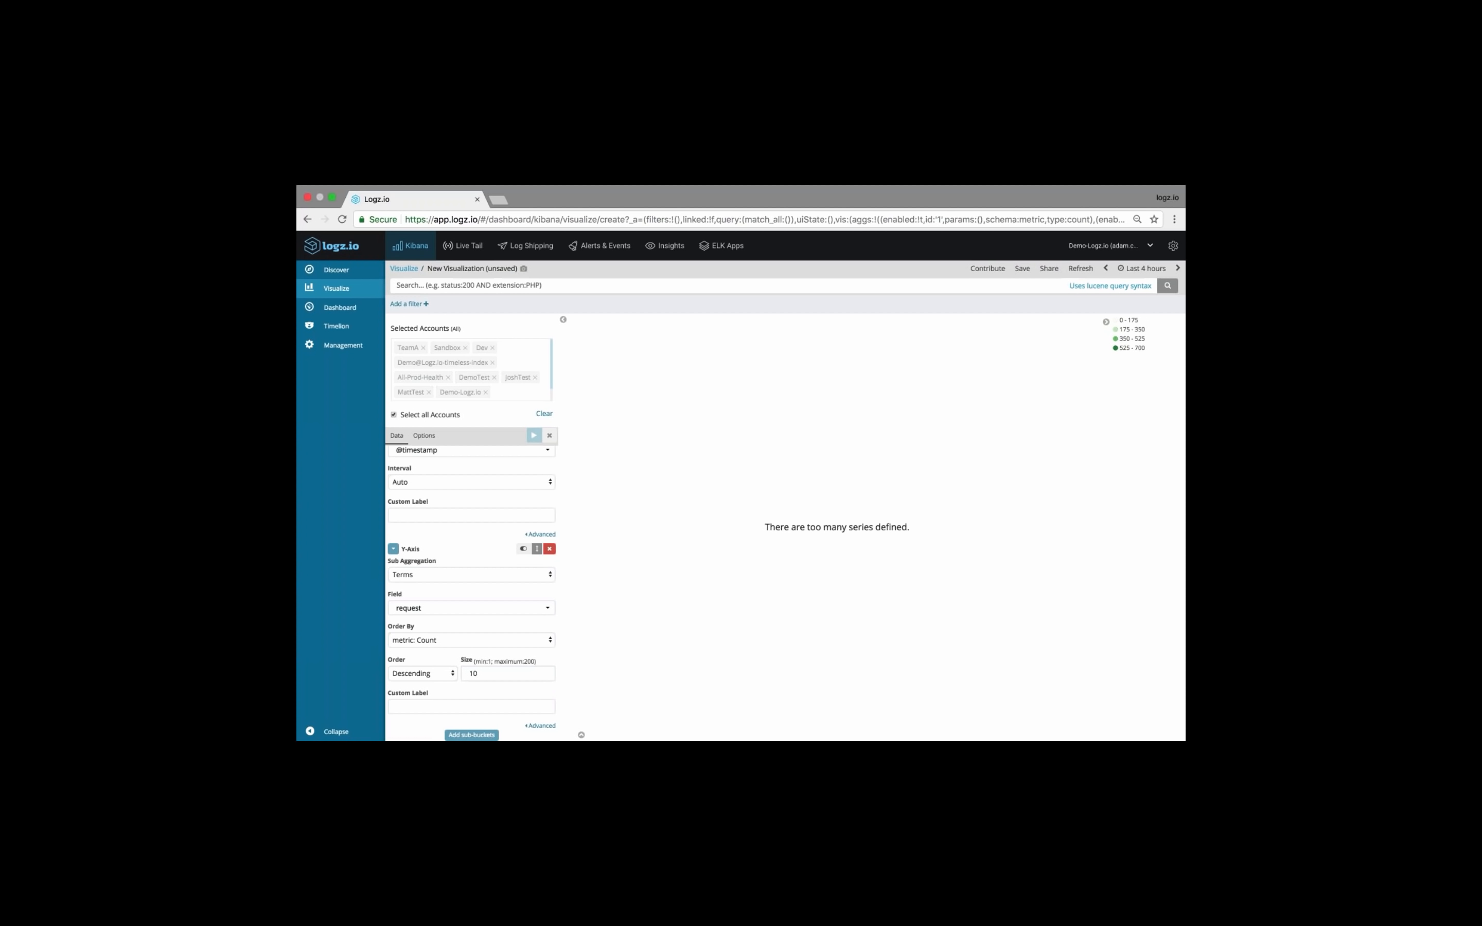
pyautogui.click(537, 548)
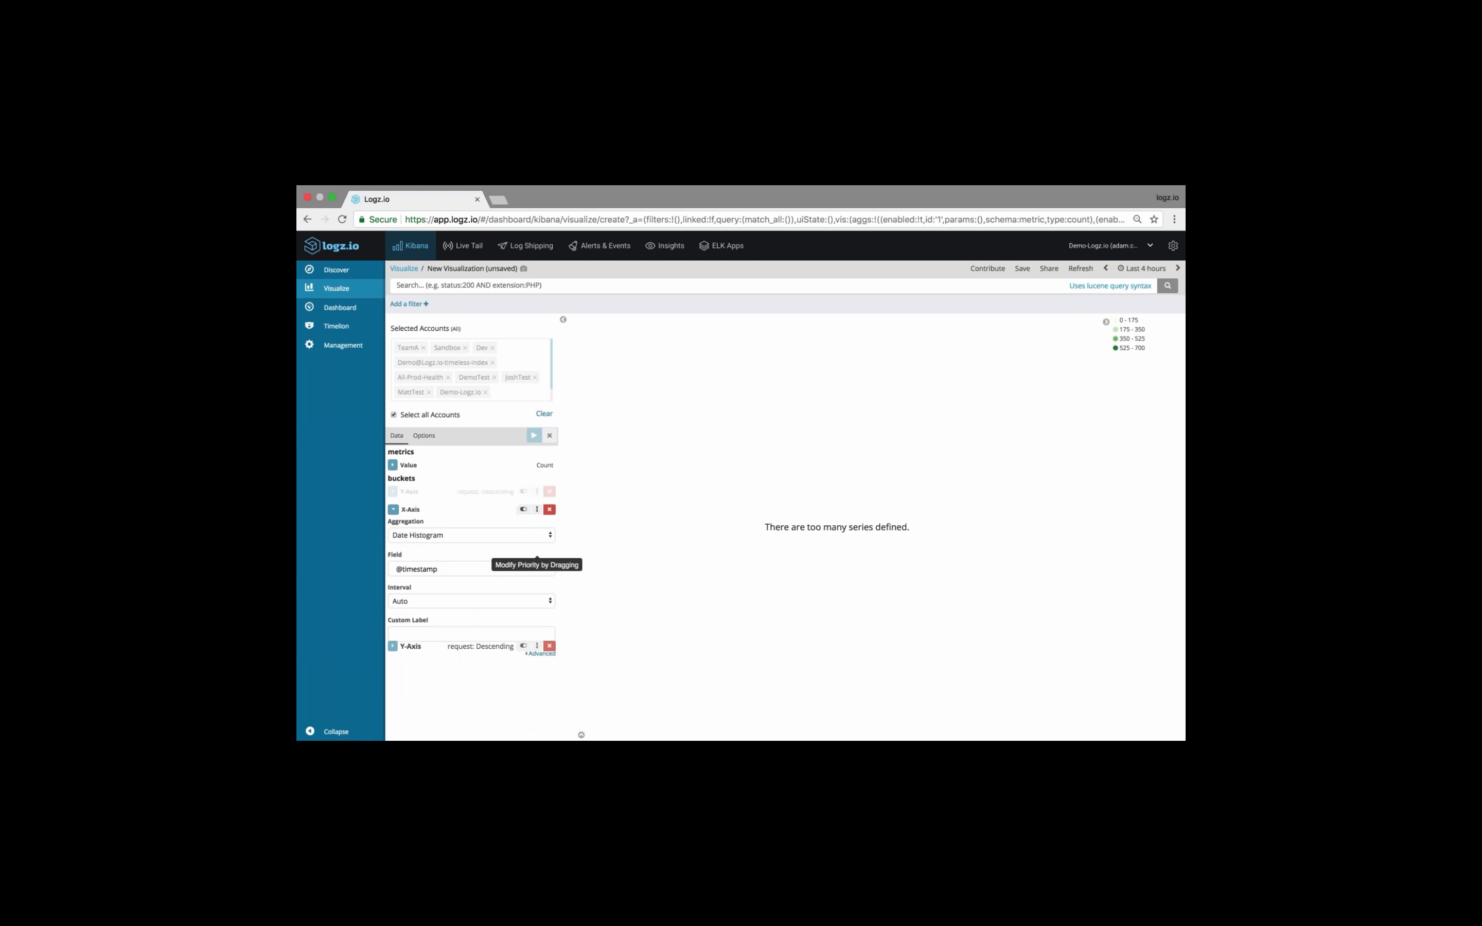
pyautogui.click(534, 434)
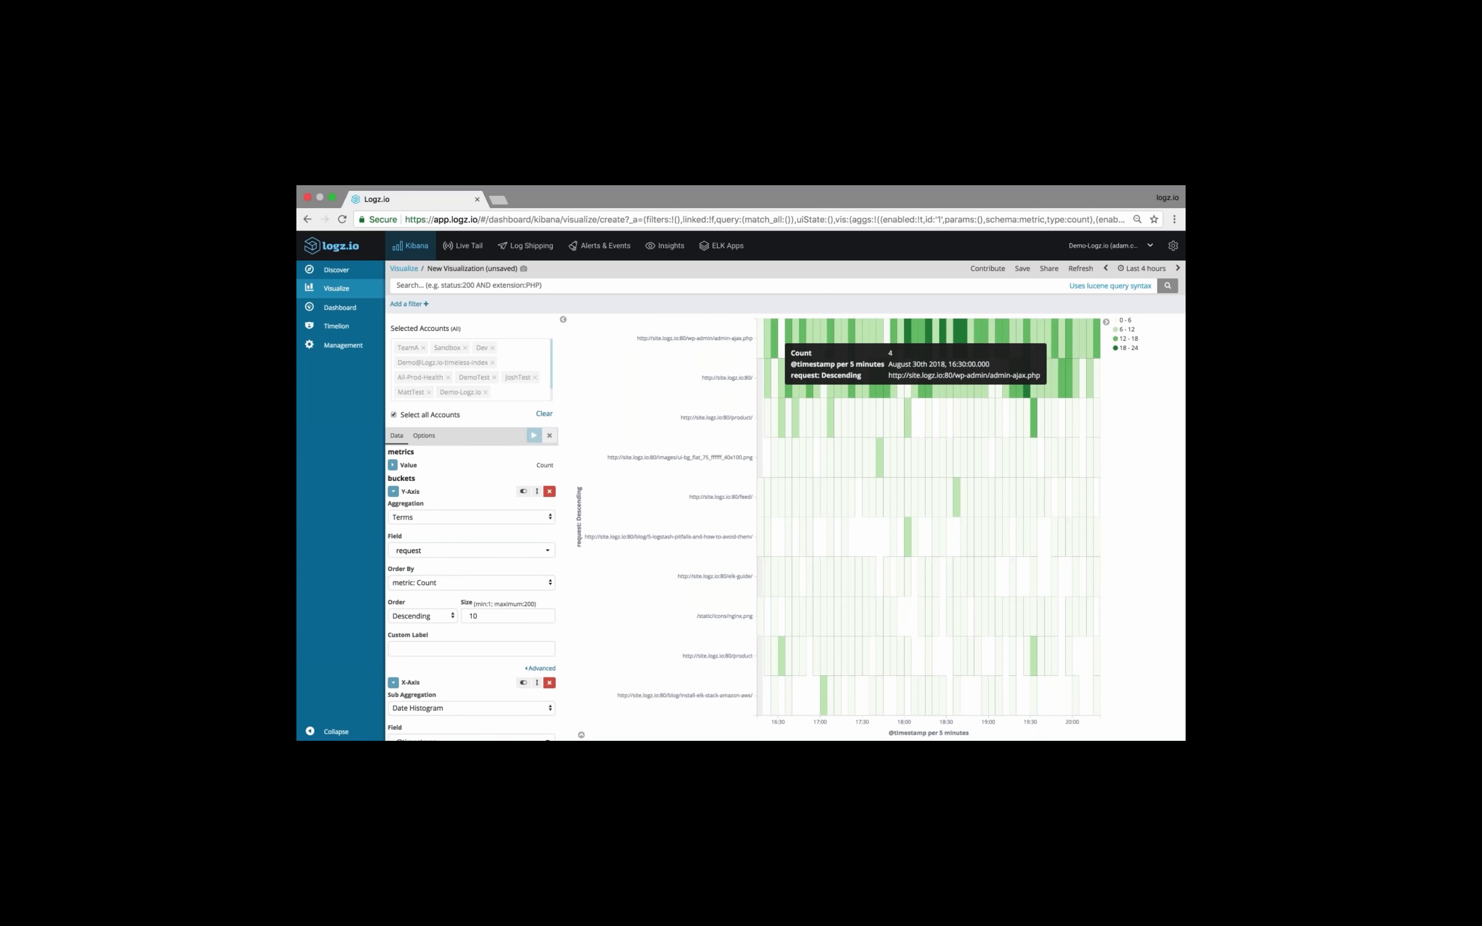
# Set the heat map's color schema to Yellow to Red with 10 colors and apply the changes
pyautogui.click(431, 440)
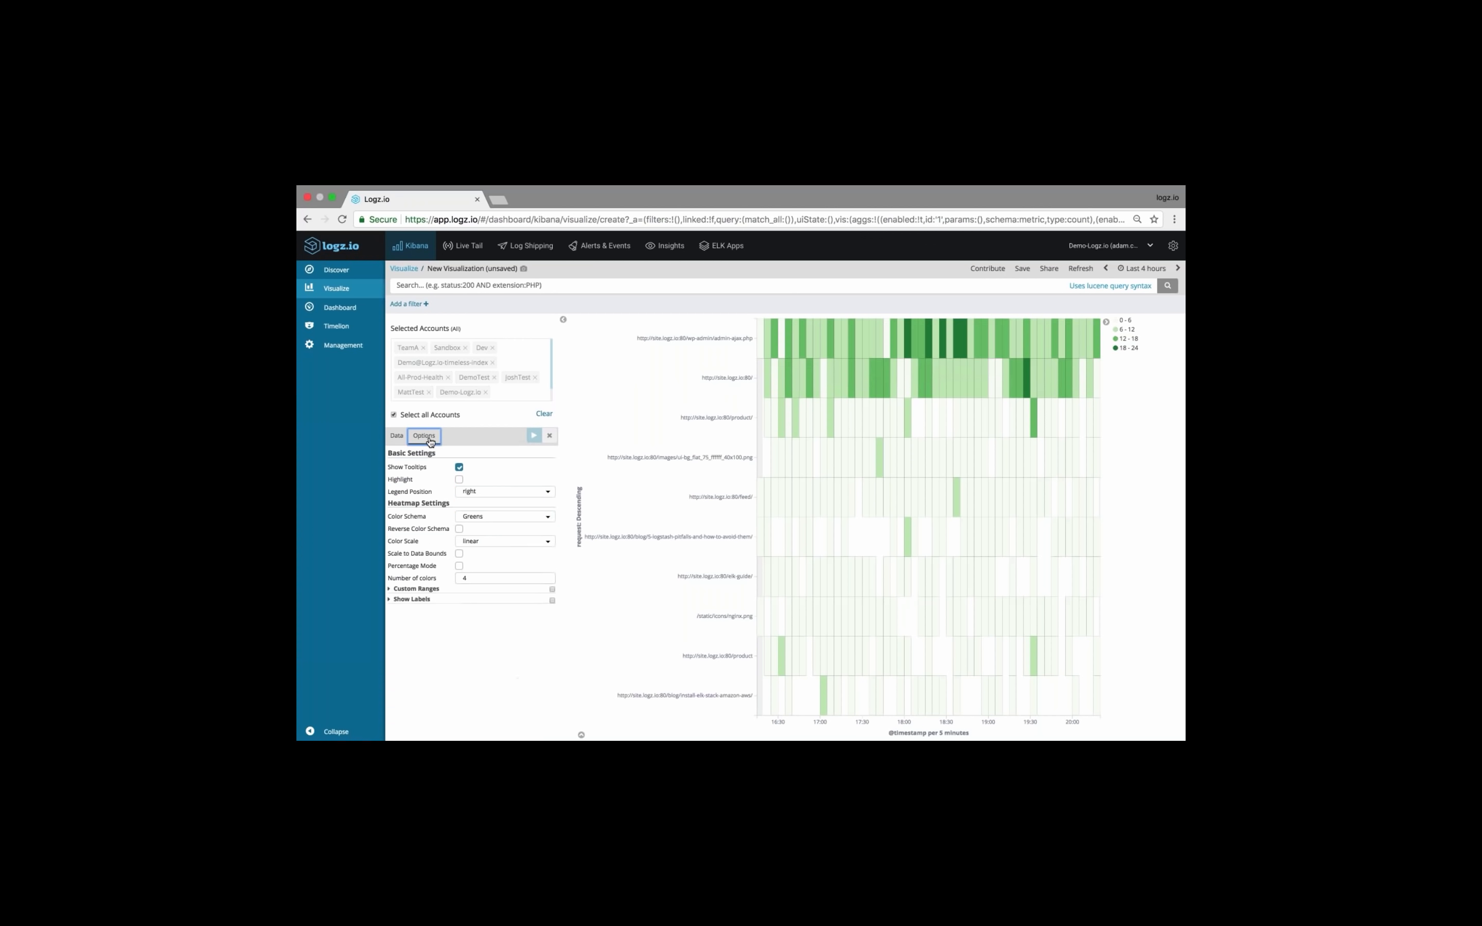
pyautogui.click(512, 518)
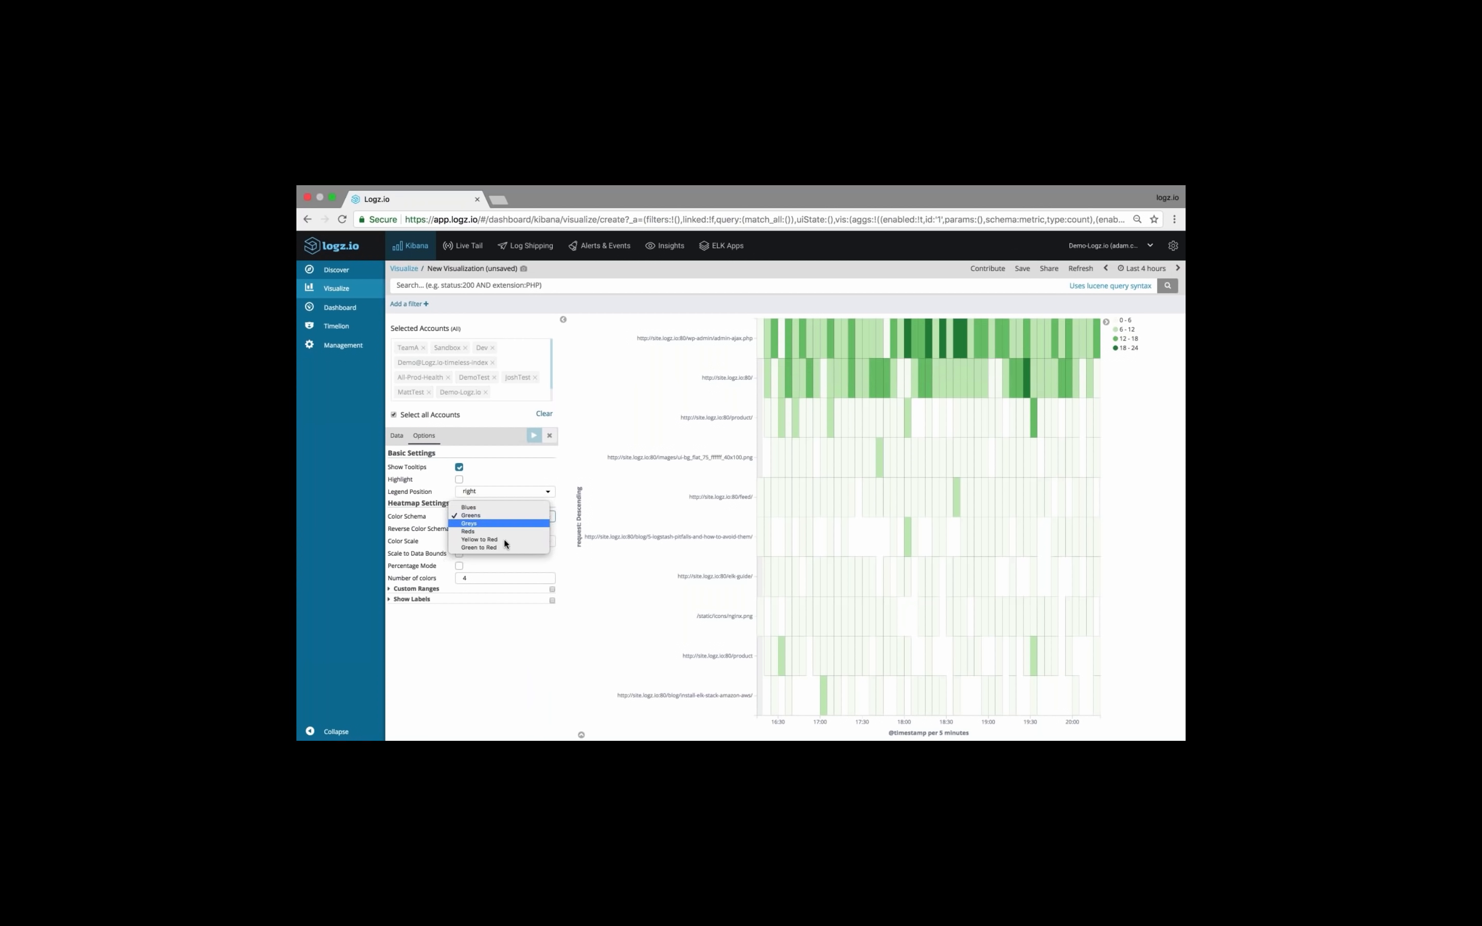
pyautogui.click(503, 540)
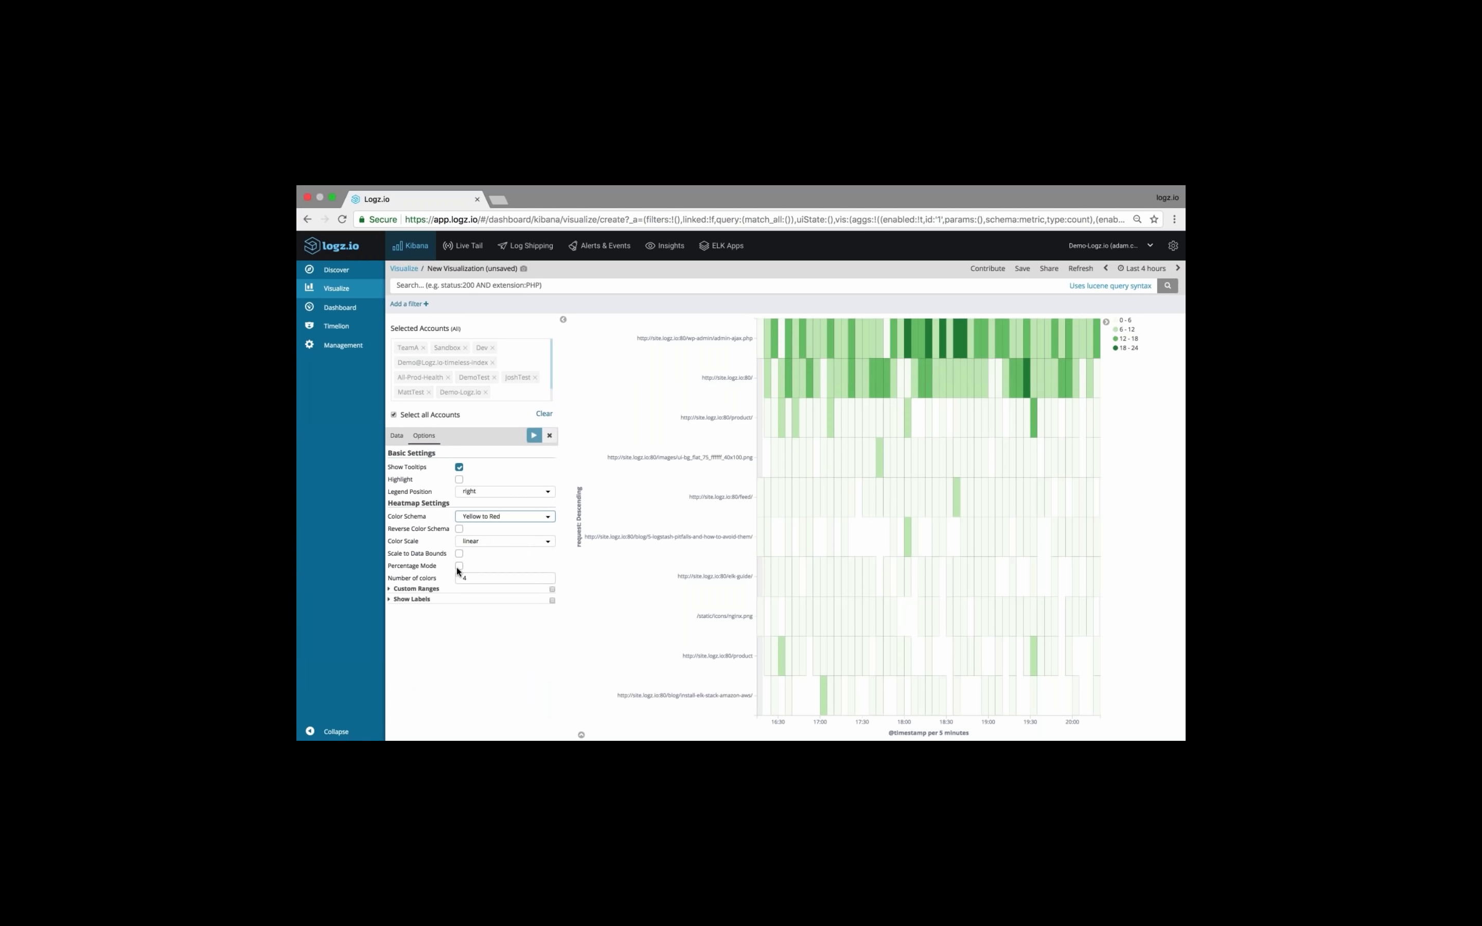
pyautogui.click(544, 576)
pyautogui.click(544, 576)
pyautogui.click(534, 435)
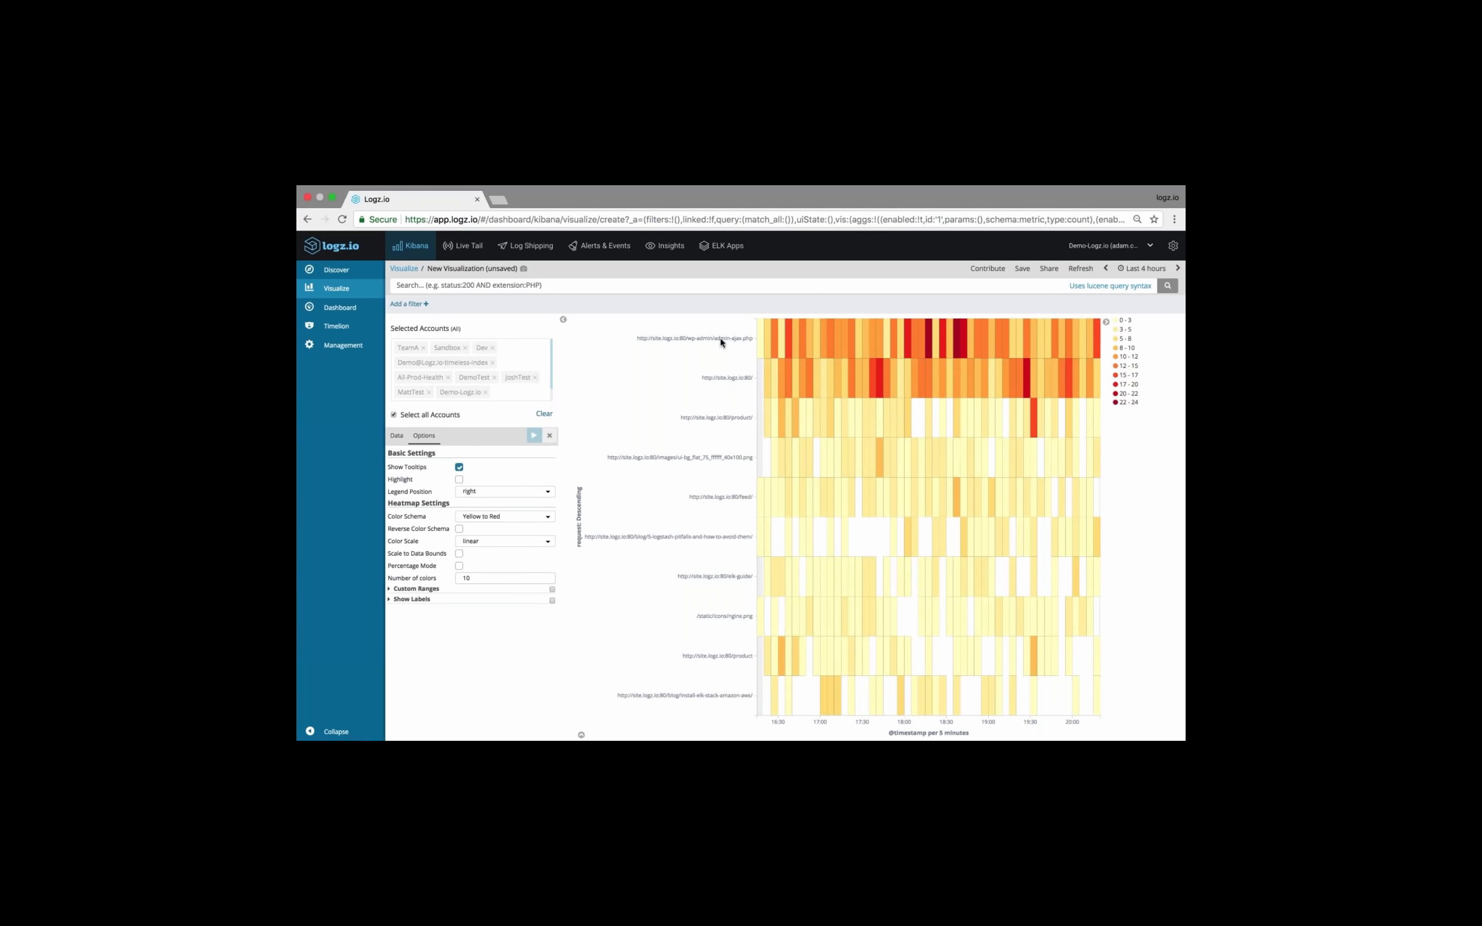
# Save the heat map as "20 minute webinar - APACHE heat map", accepting the duplicate title
pyautogui.click(1022, 270)
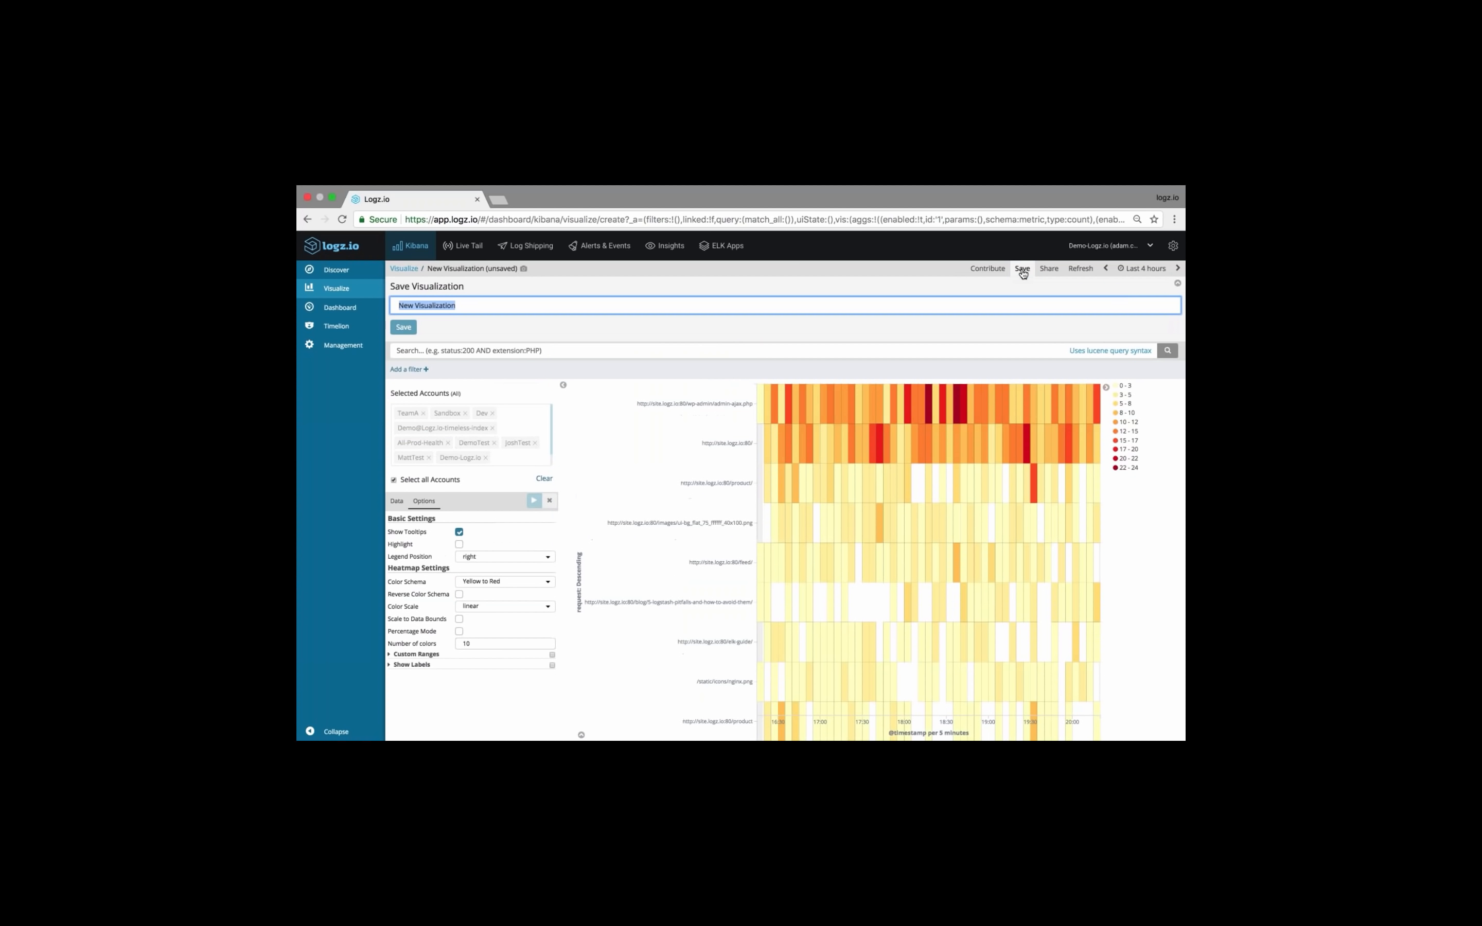
pyautogui.write('20 minute')
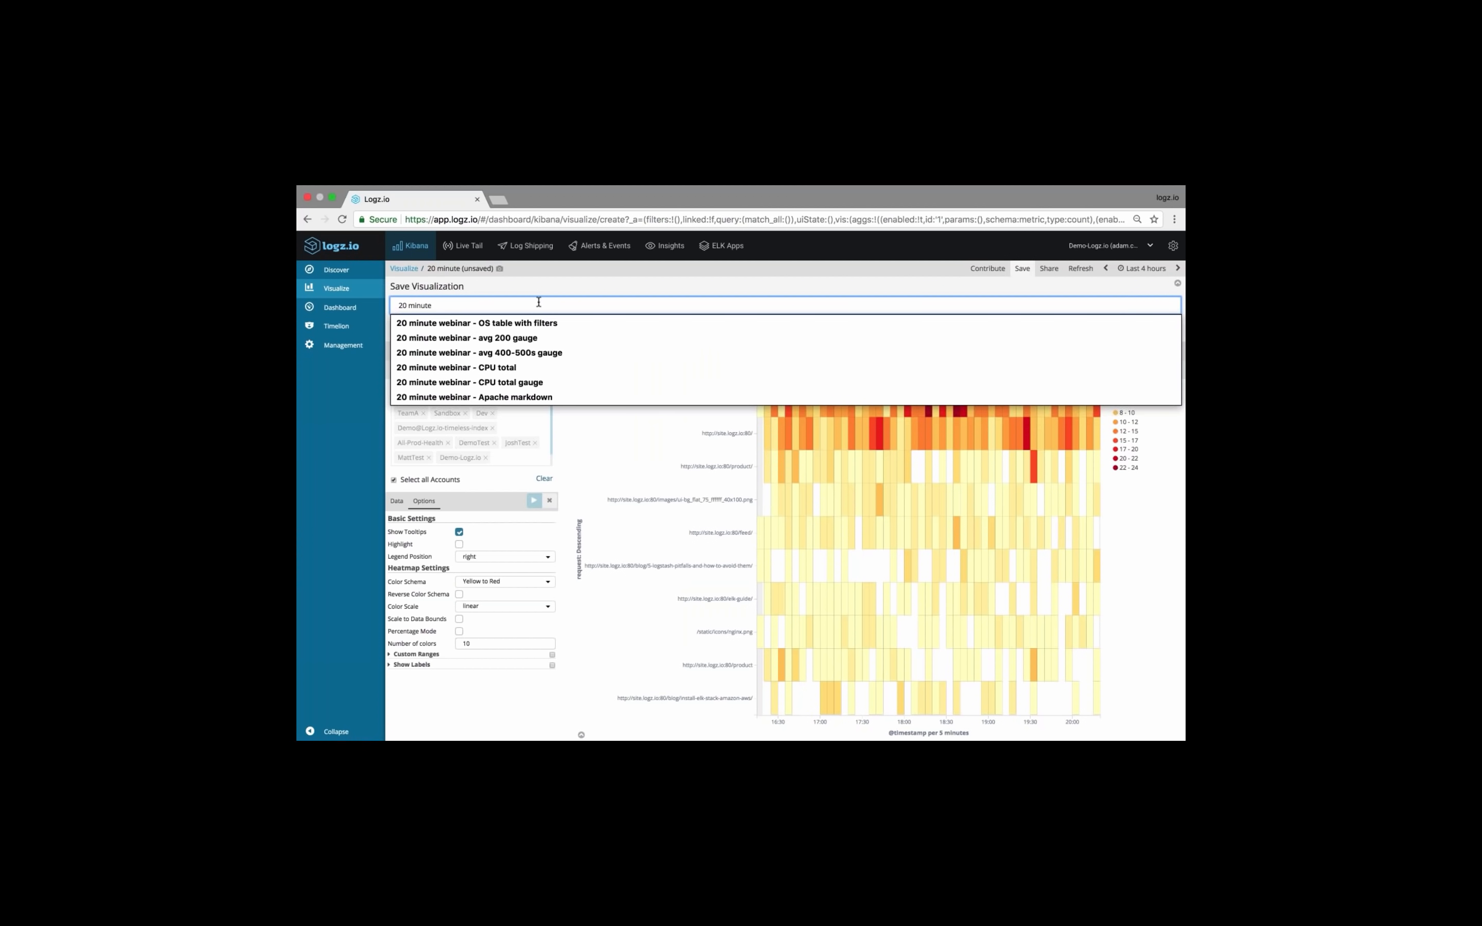
pyautogui.write('webinar')
pyautogui.press('BackSpace')
pyautogui.press('BackSpace')
pyautogui.press('BackSpace')
pyautogui.press('BackSpace')
pyautogui.press('BackSpace')
pyautogui.press('BackSpace')
pyautogui.press('BackSpace')
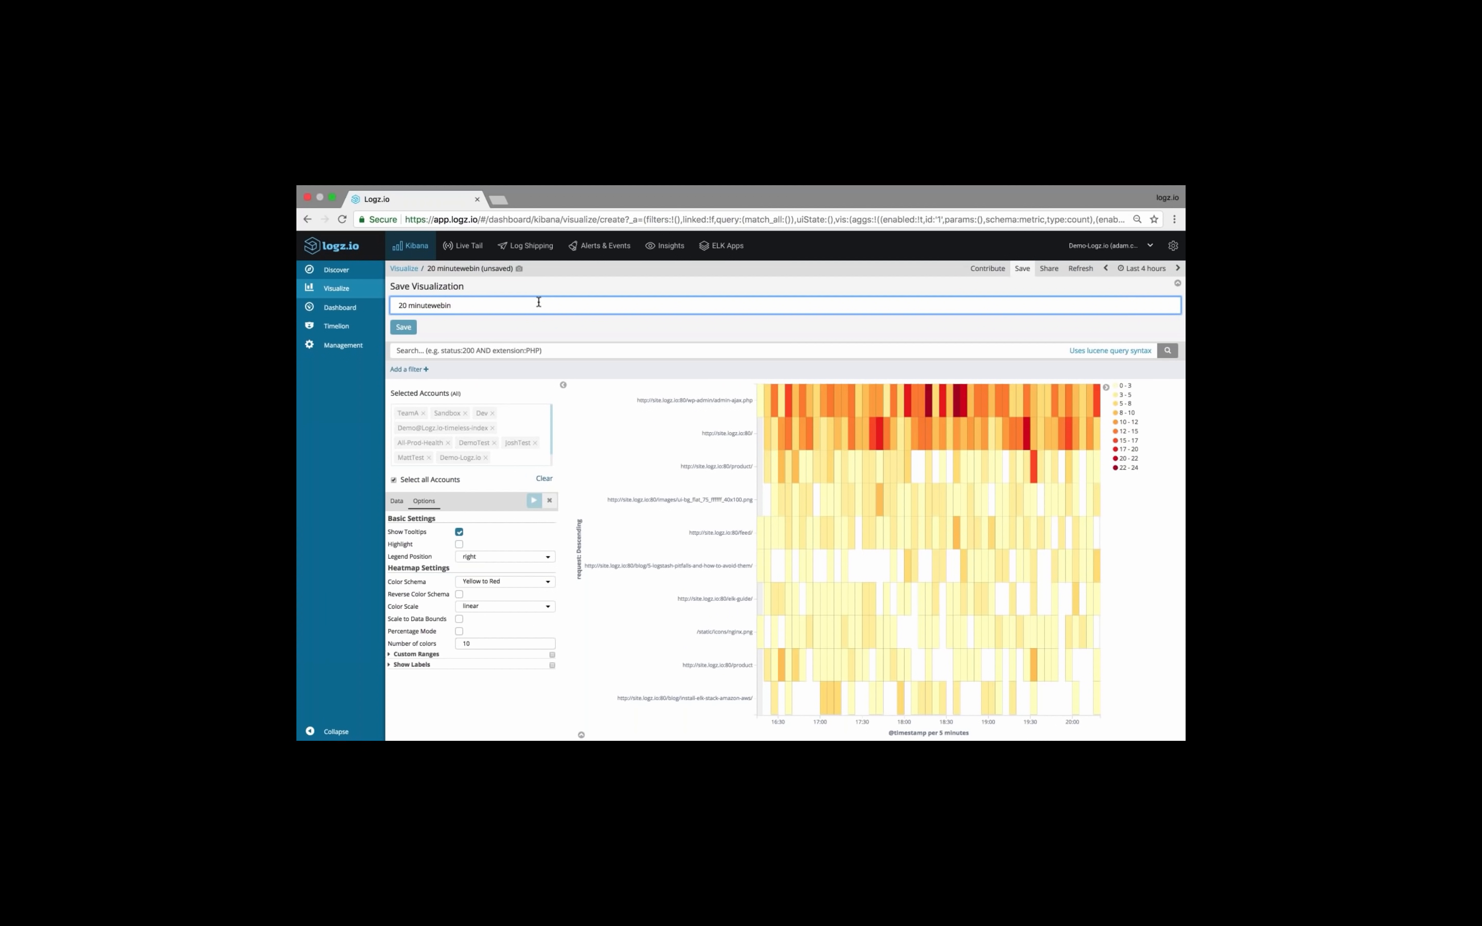
pyautogui.write('we')
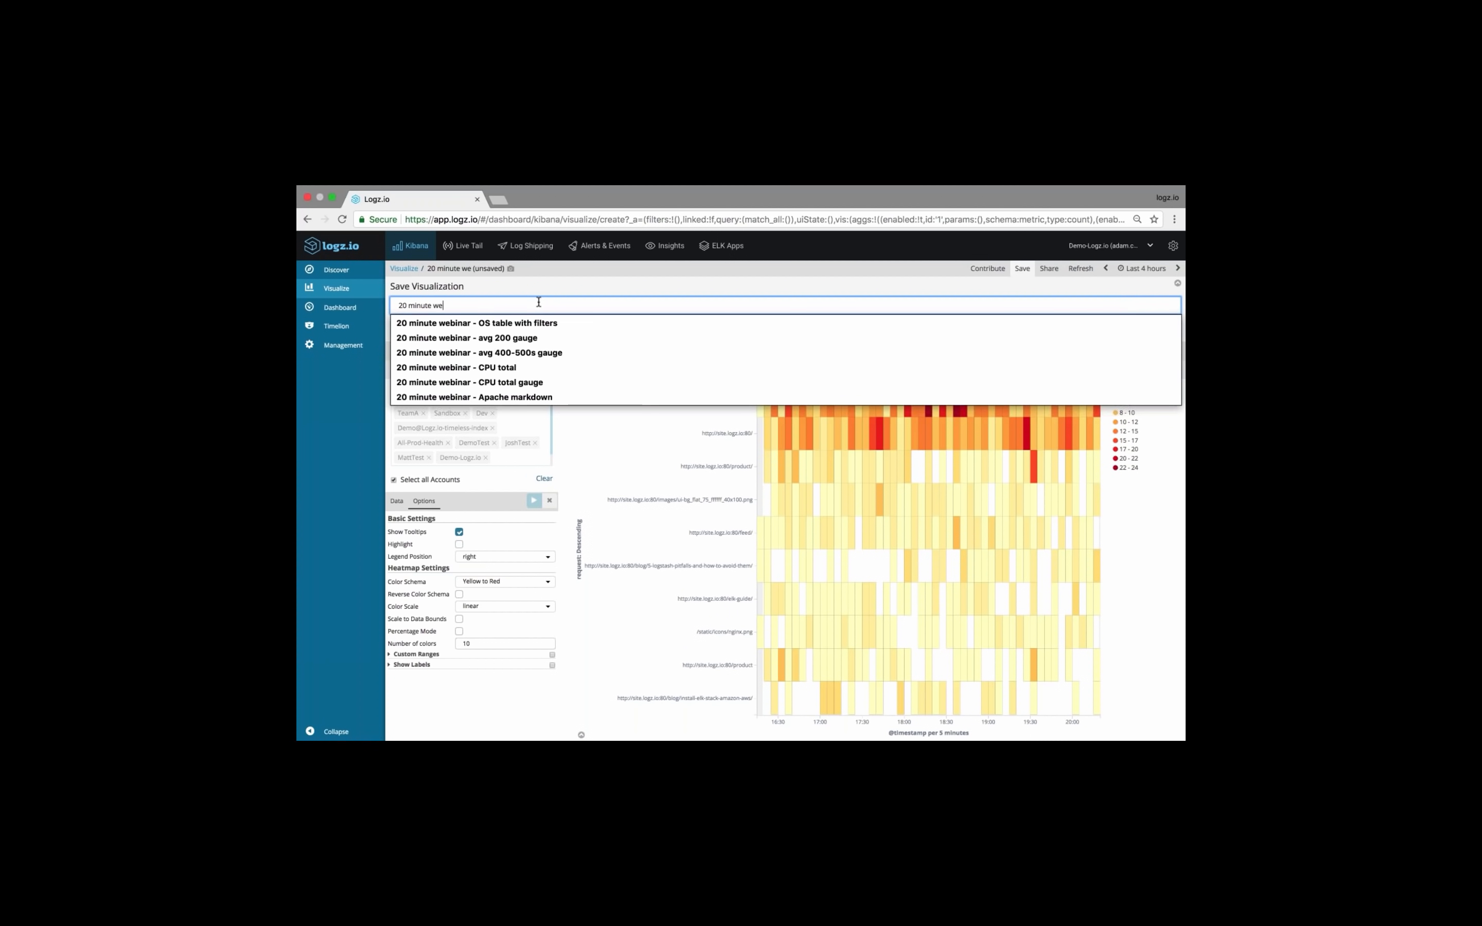
pyautogui.write('binar - heat m')
pyautogui.press('BackSpace')
pyautogui.press('BackSpace')
pyautogui.press('BackSpace')
pyautogui.press('BackSpace')
pyautogui.press('BackSpace')
pyautogui.press('BackSpace')
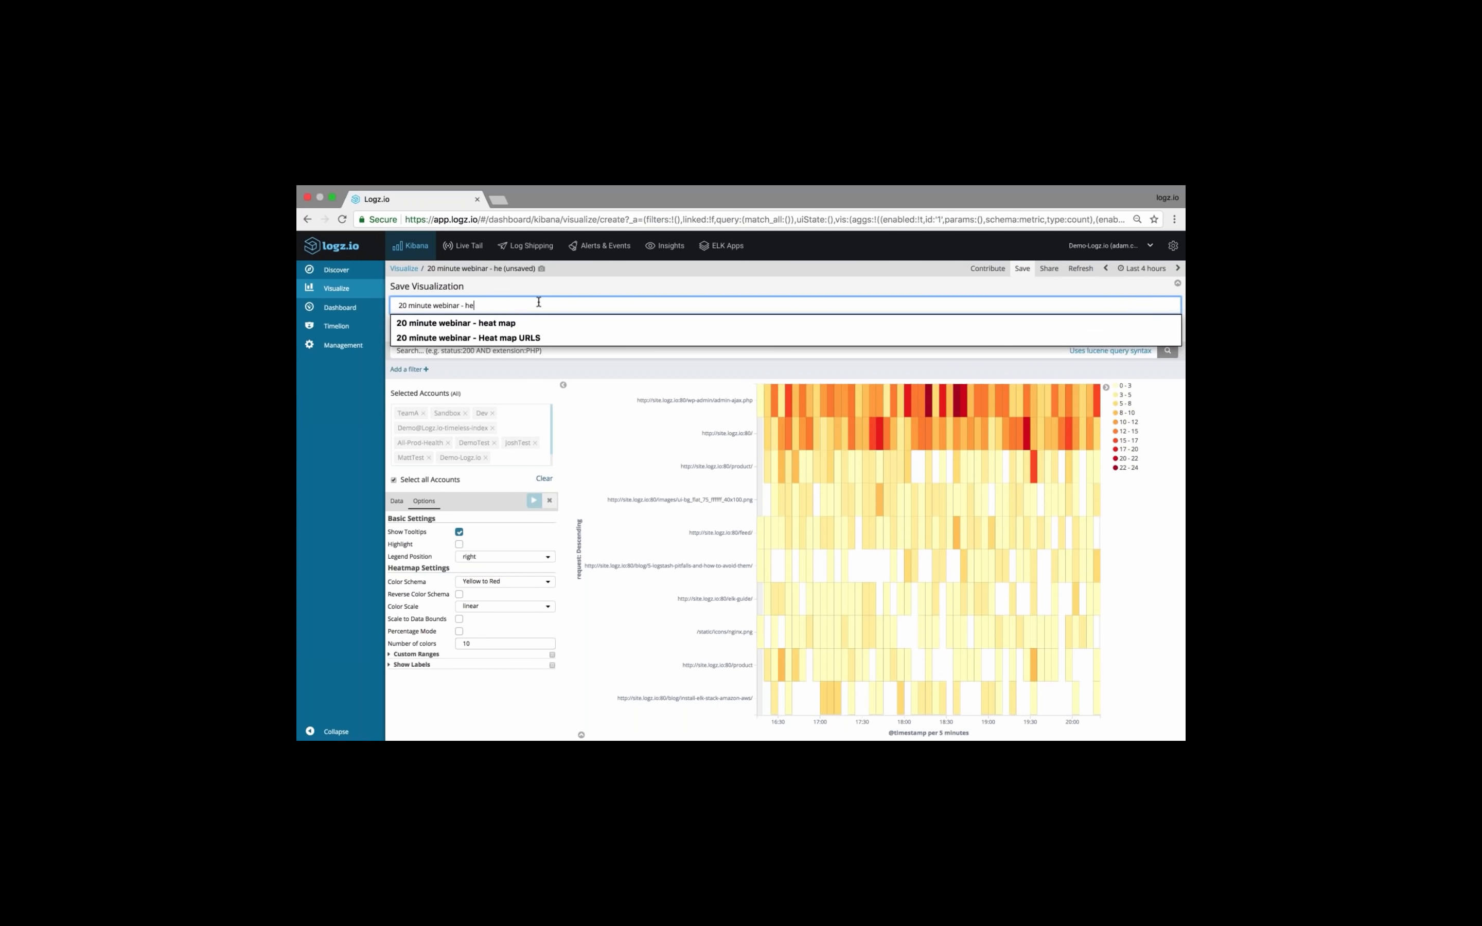
pyautogui.write('APACHE ')
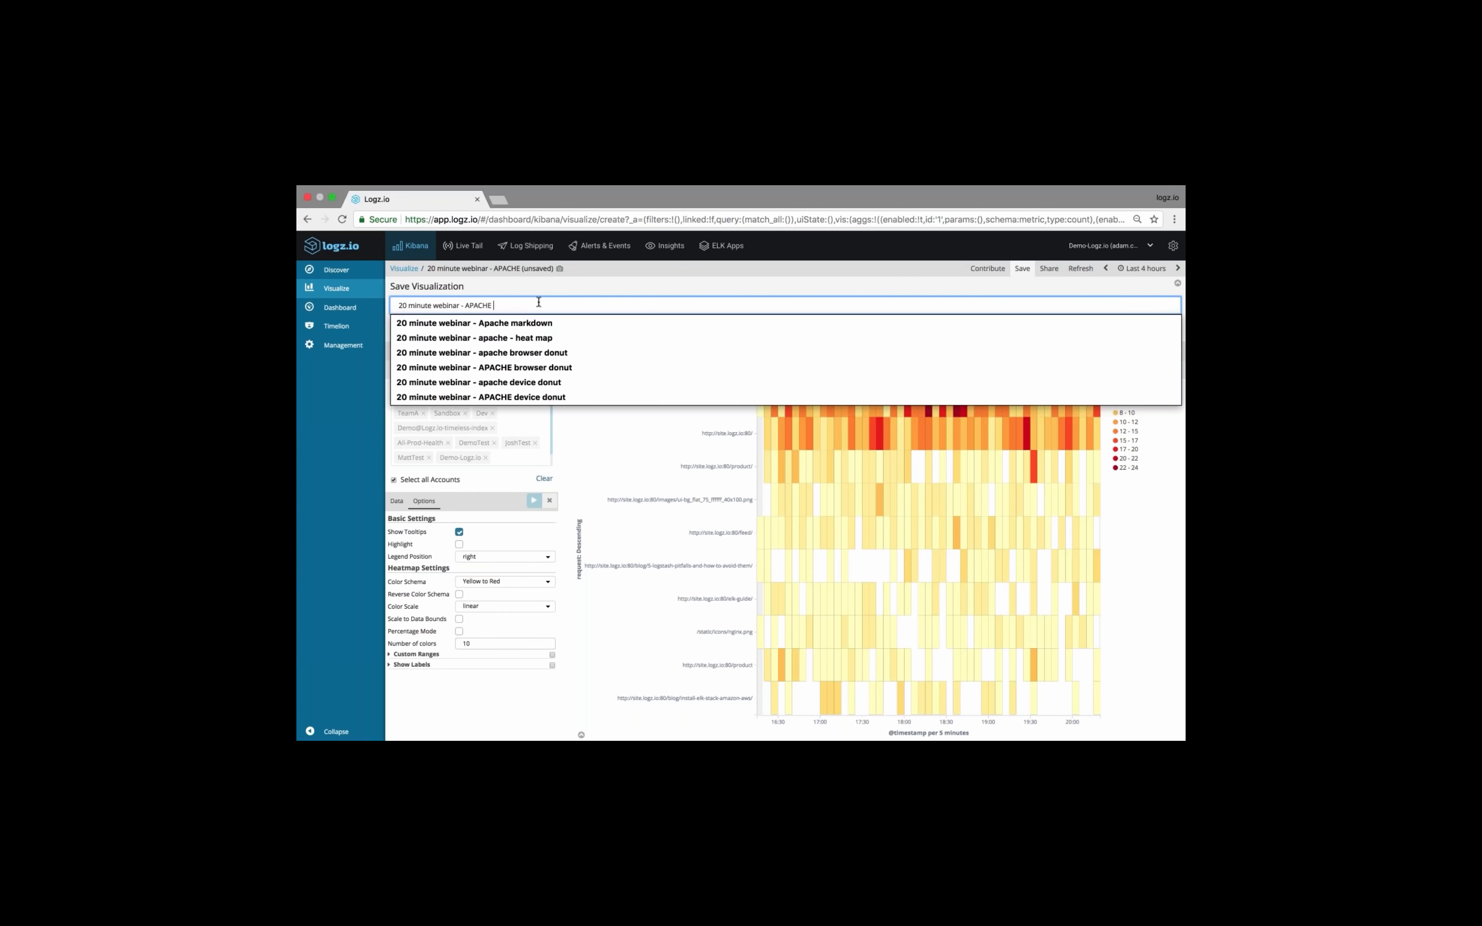
pyautogui.write('heat map')
pyautogui.click(567, 287)
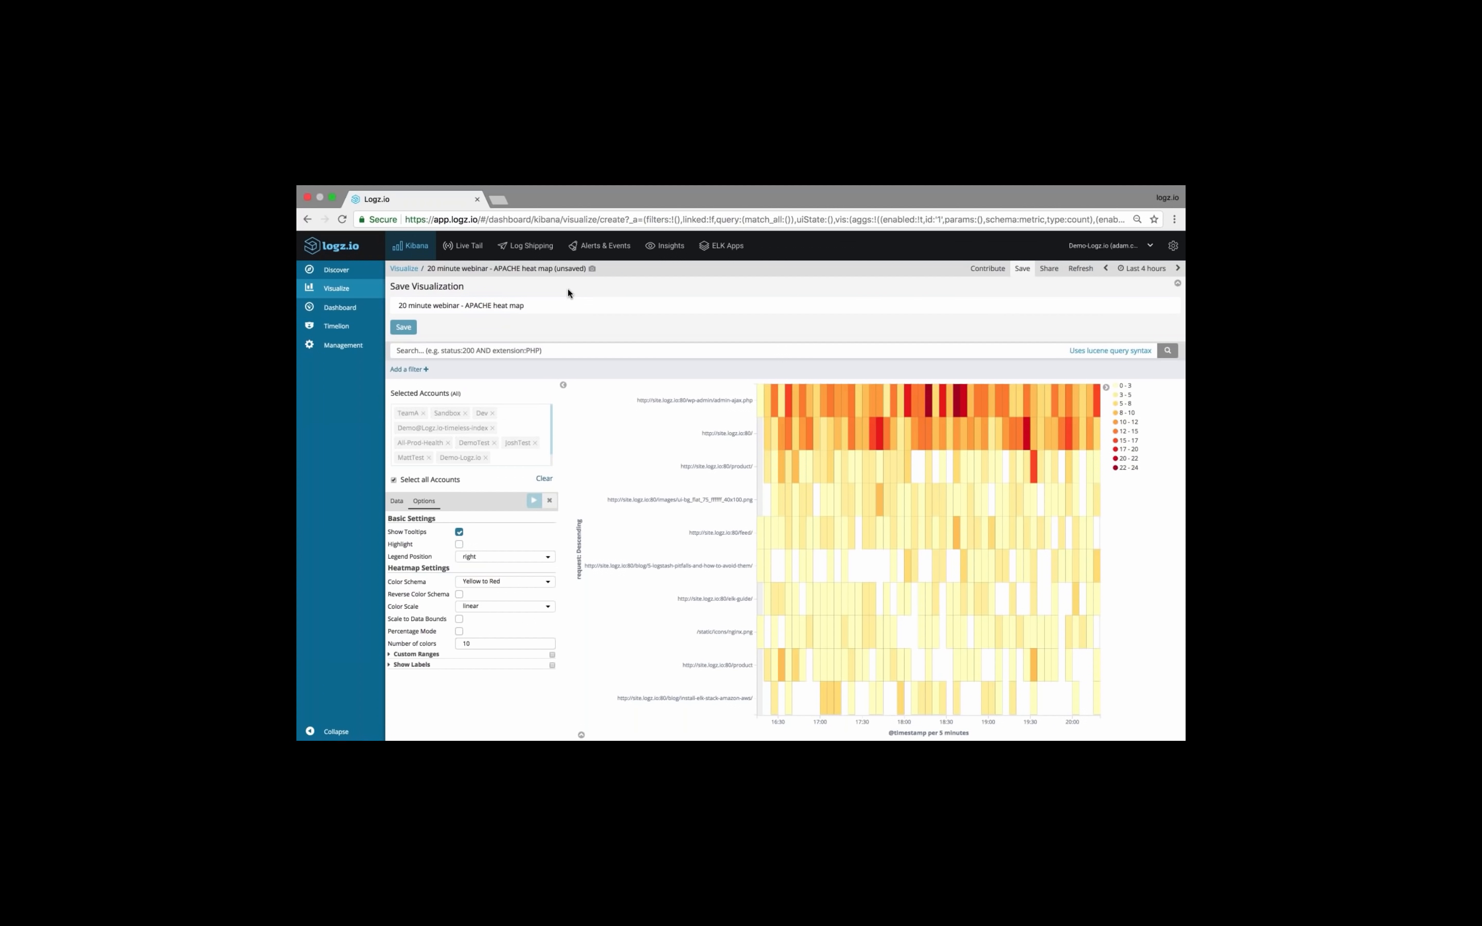
pyautogui.click(403, 327)
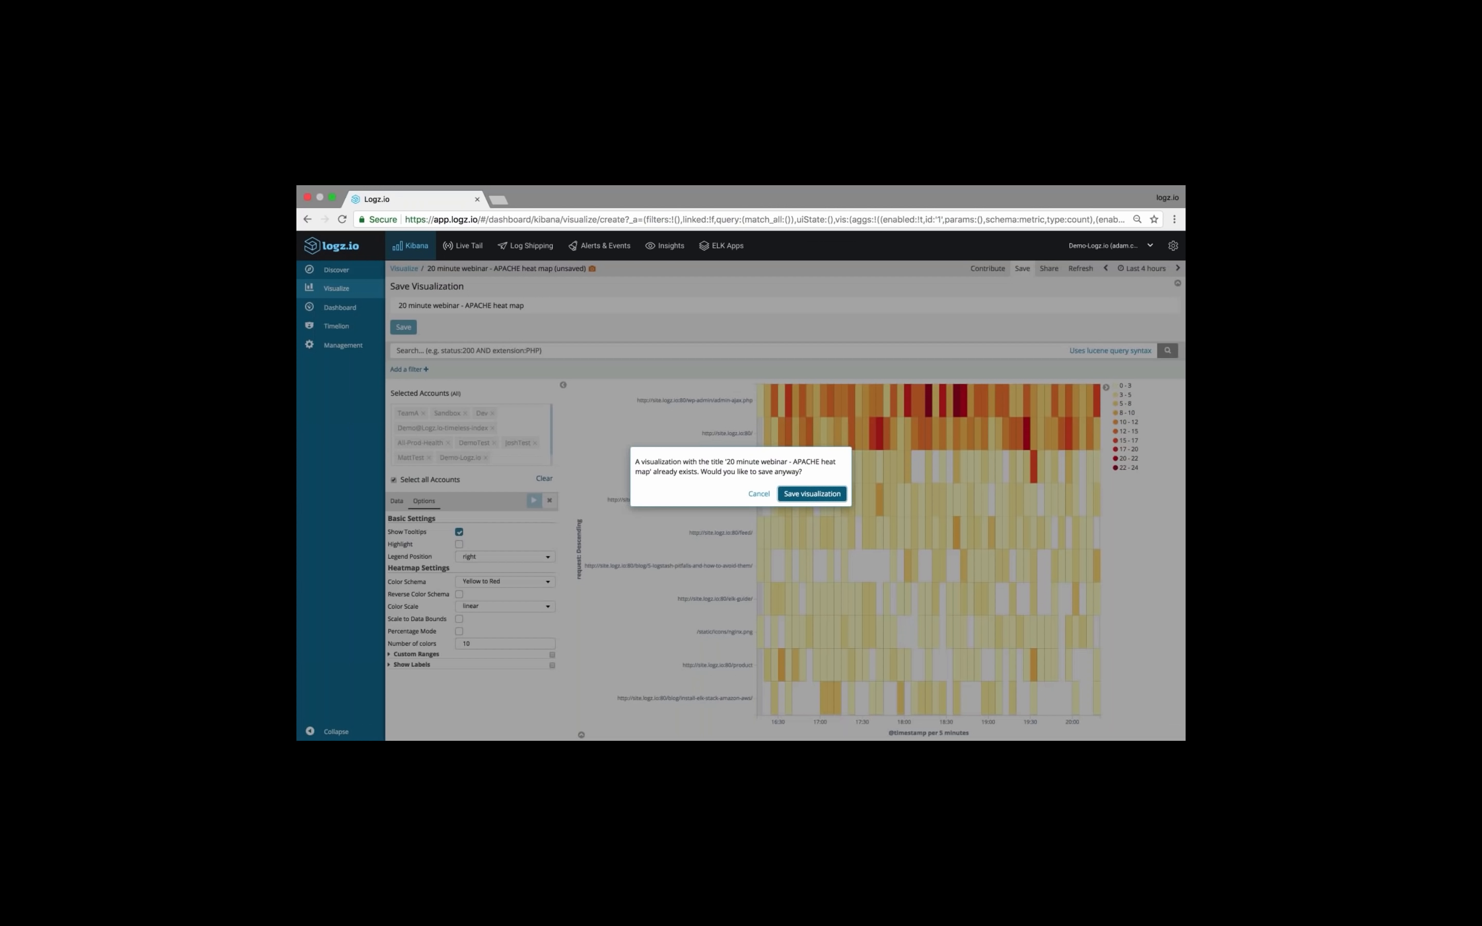
pyautogui.click(803, 497)
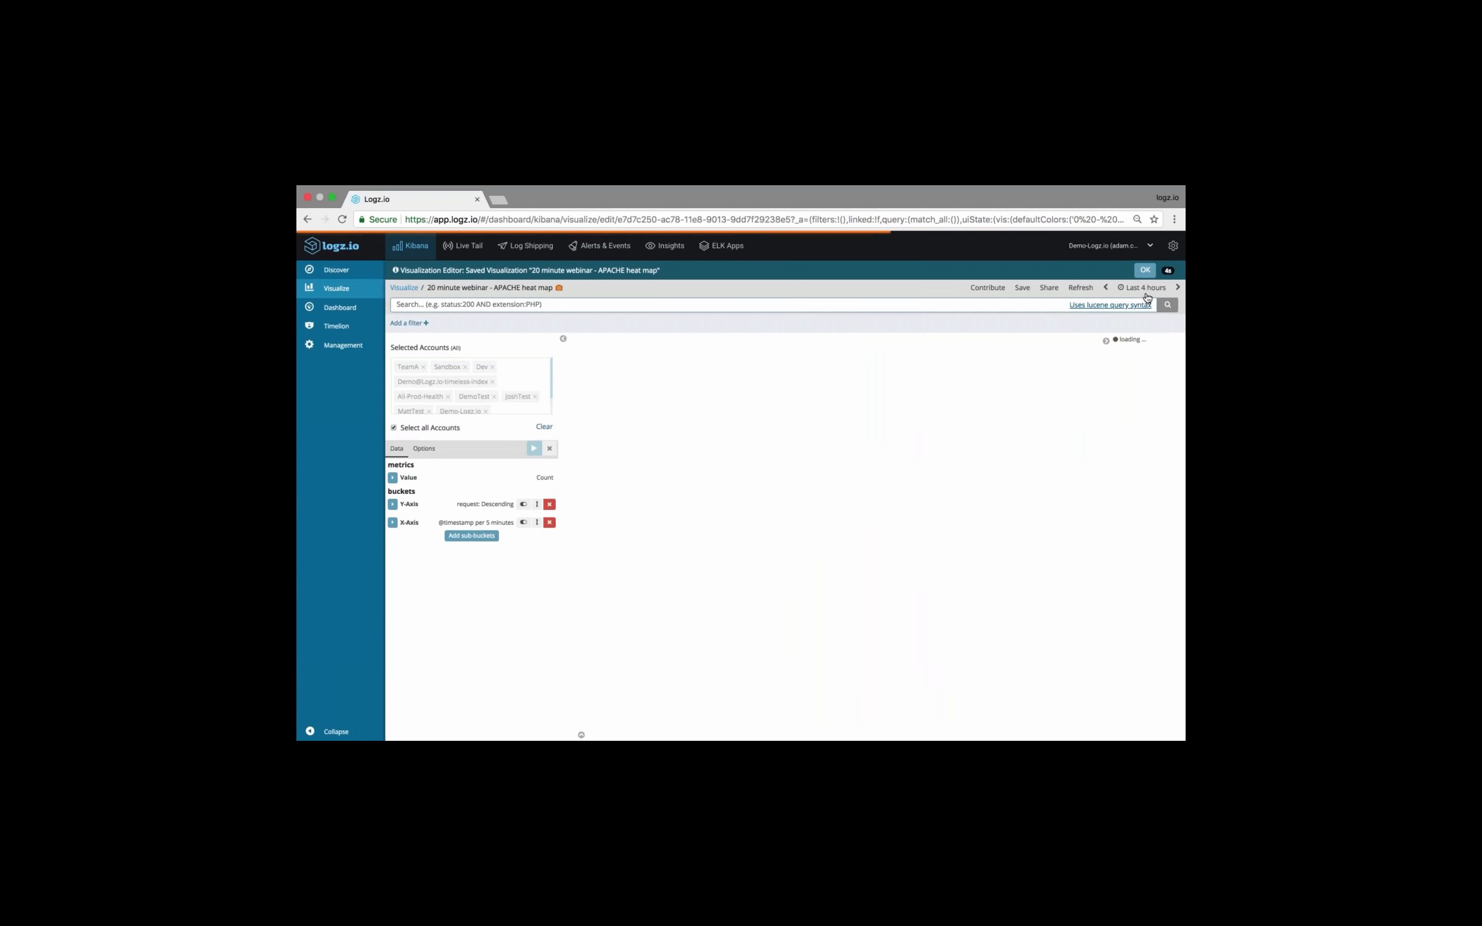
# Return to the list of visualizations and create a new Pie visualization from the log index
pyautogui.click(404, 288)
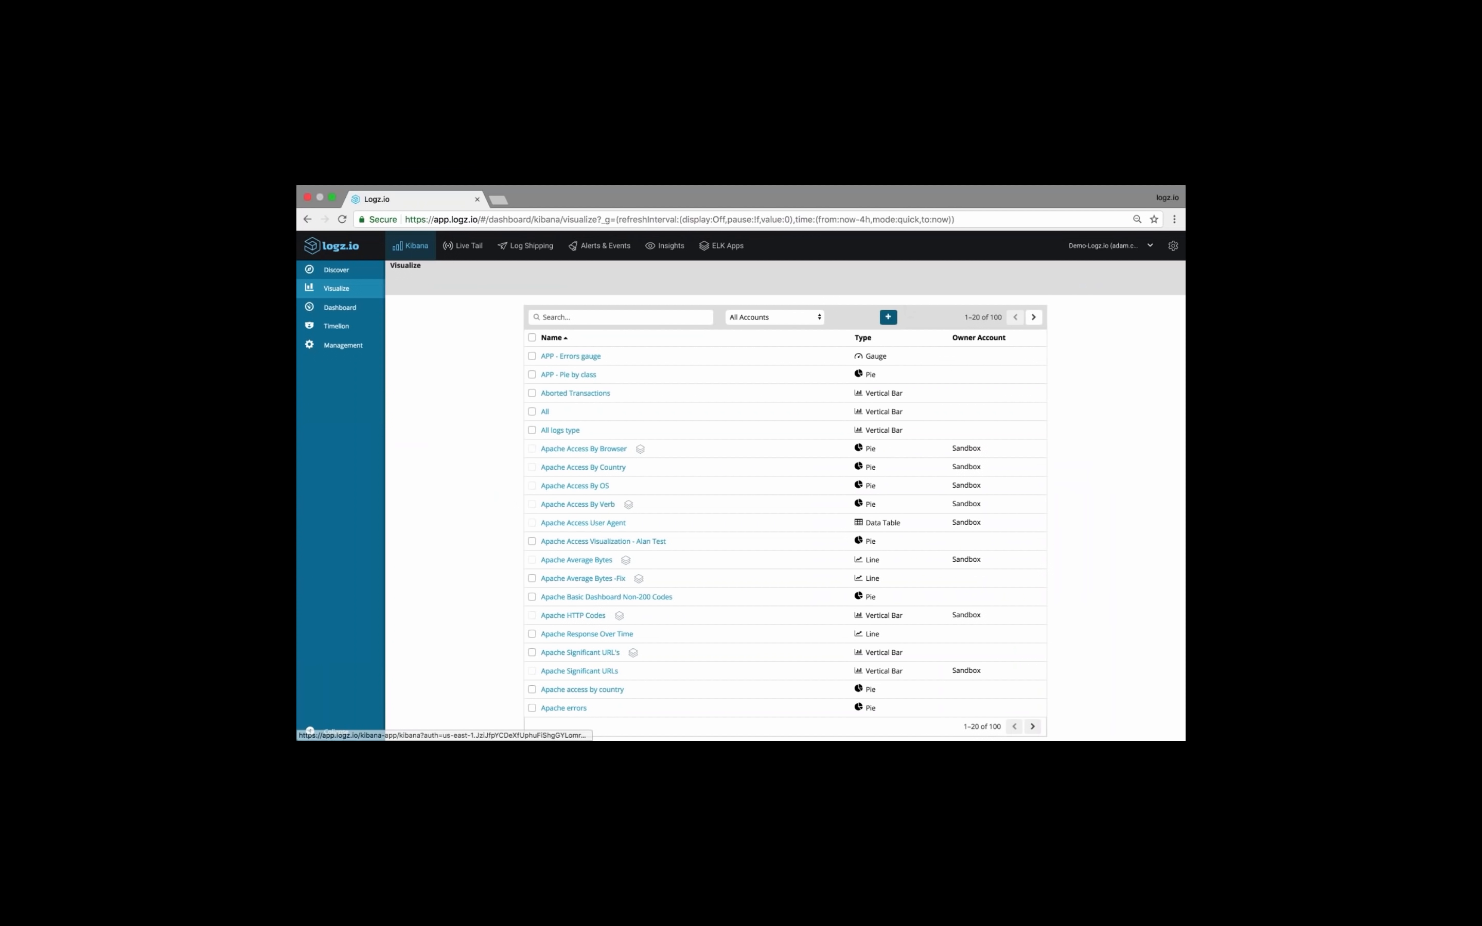
pyautogui.click(889, 317)
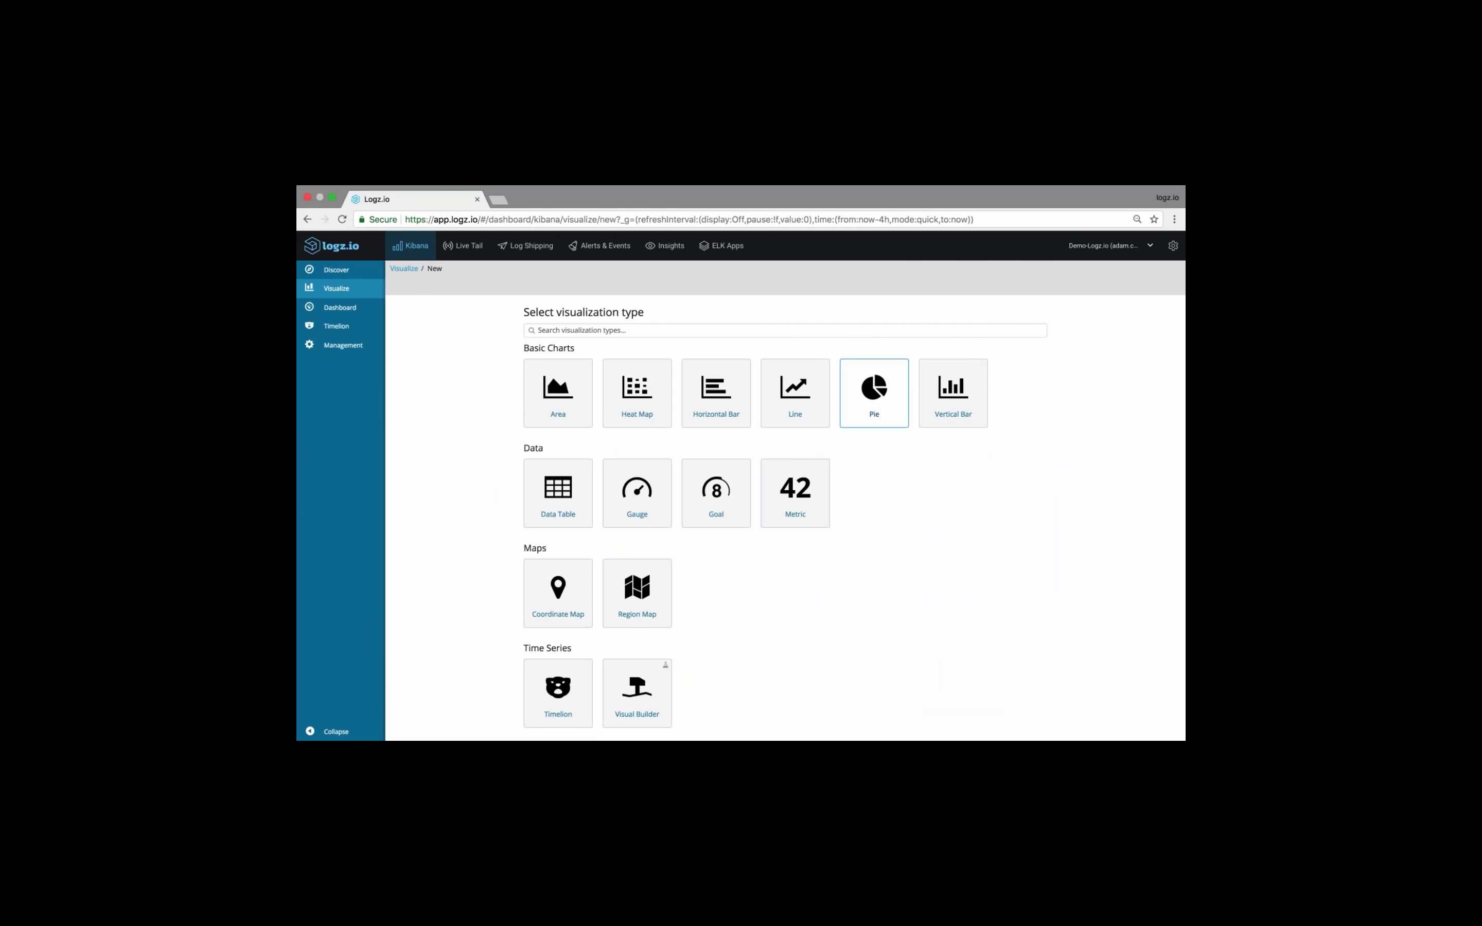
pyautogui.click(867, 387)
pyautogui.click(601, 374)
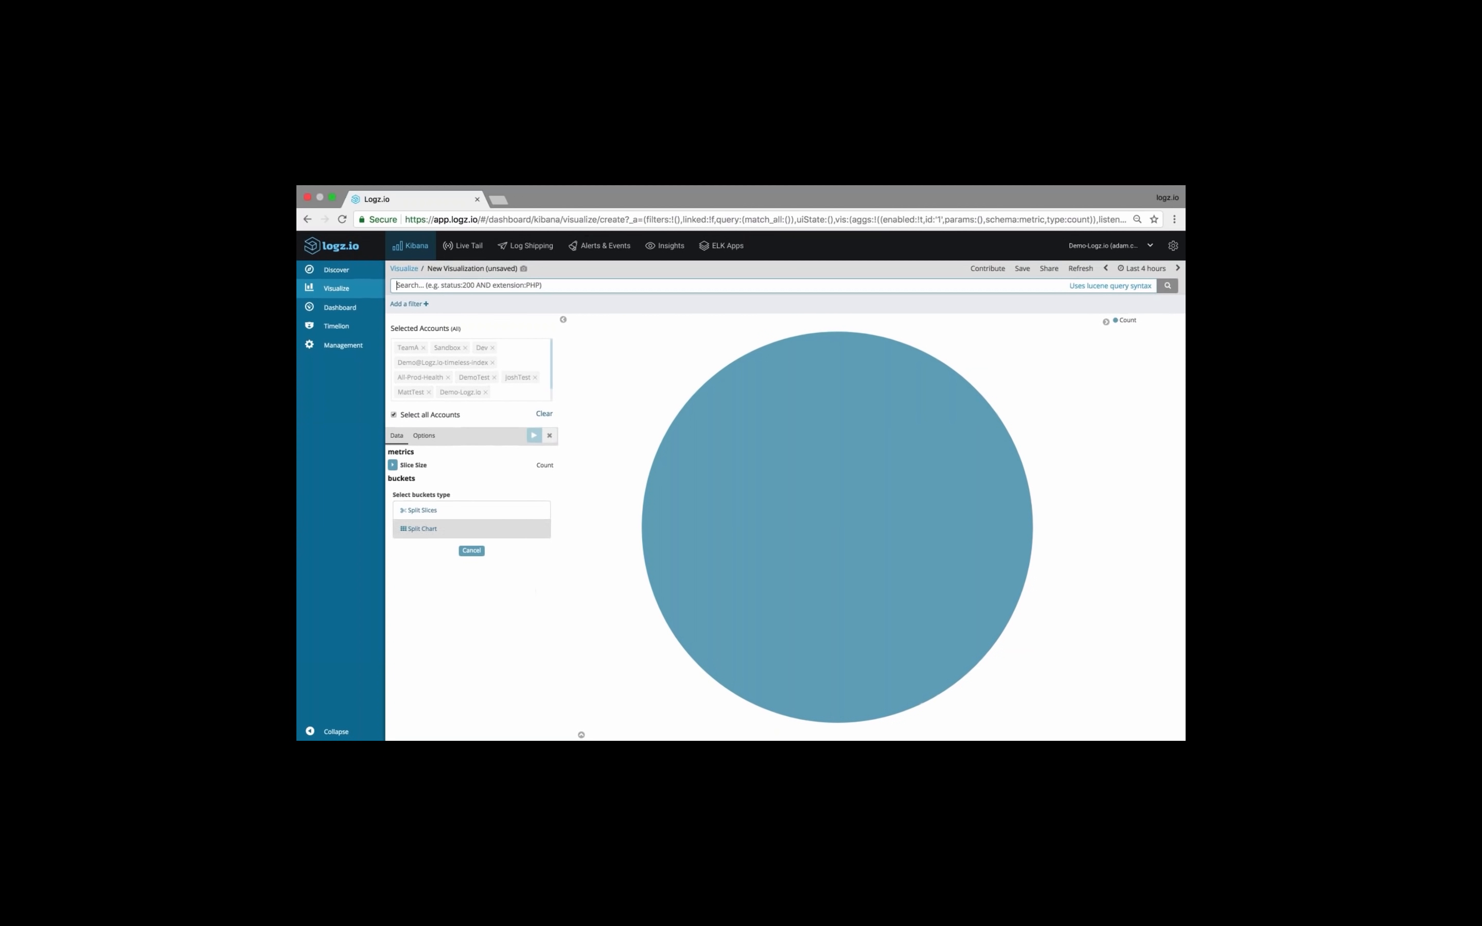
# Split the pie slices using a Terms aggregation on the name field with a size of 10
pyautogui.click(428, 509)
pyautogui.click(499, 517)
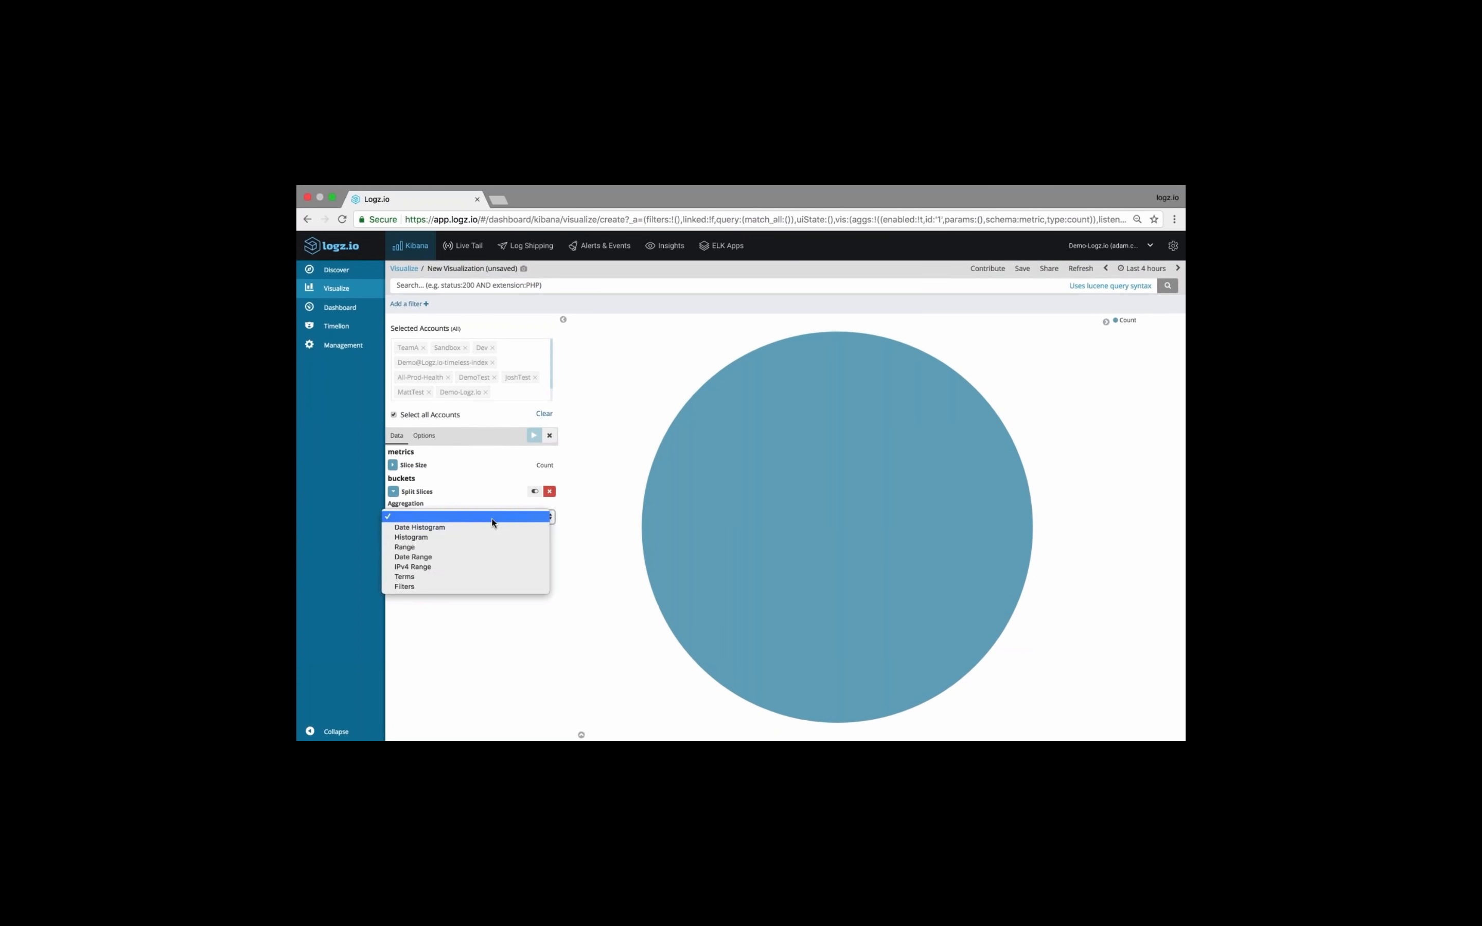
pyautogui.click(488, 576)
pyautogui.click(471, 550)
pyautogui.write('br')
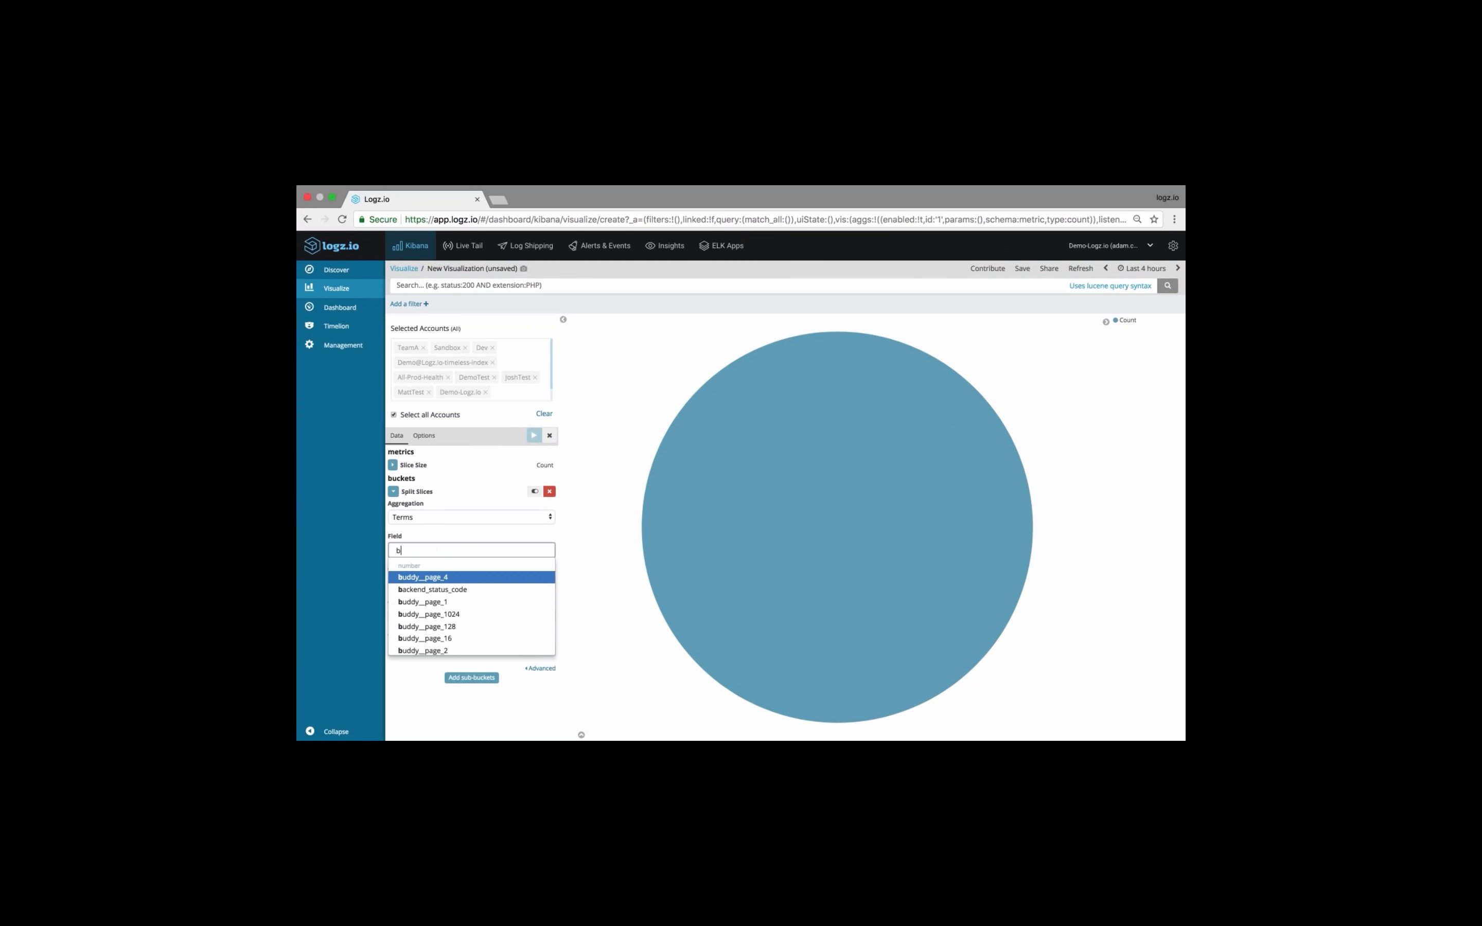
pyautogui.press('BackSpace')
pyautogui.press('BackSpace')
pyautogui.press('BackSpace')
pyautogui.write('name')
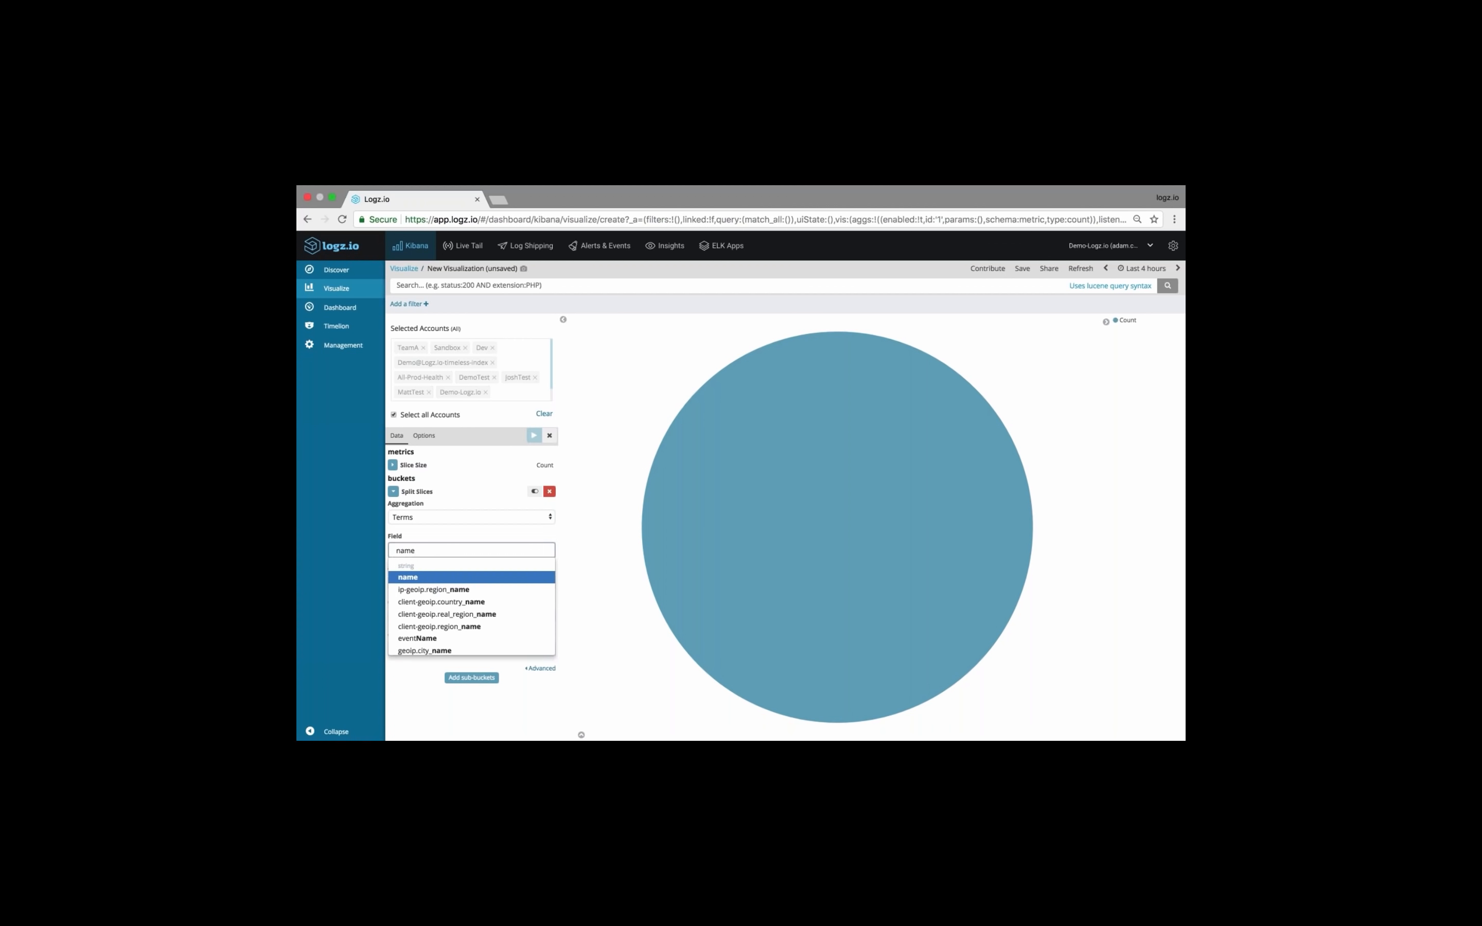
pyautogui.press('Return')
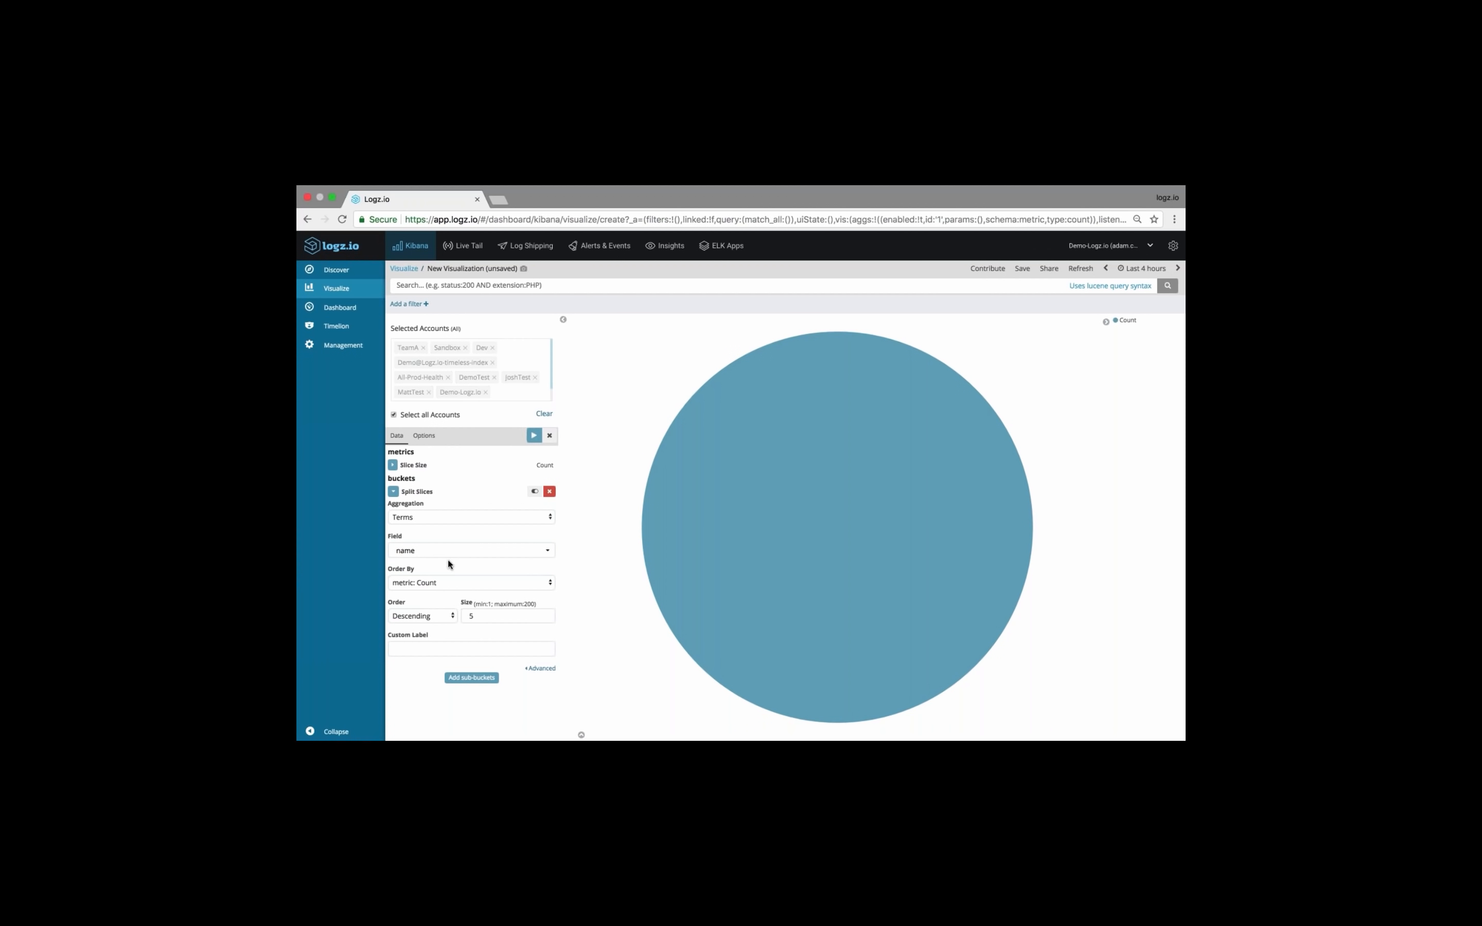
pyautogui.click(474, 616)
# Filter the pie chart with the query "type: apache_access" and apply the changes
pyautogui.click(540, 286)
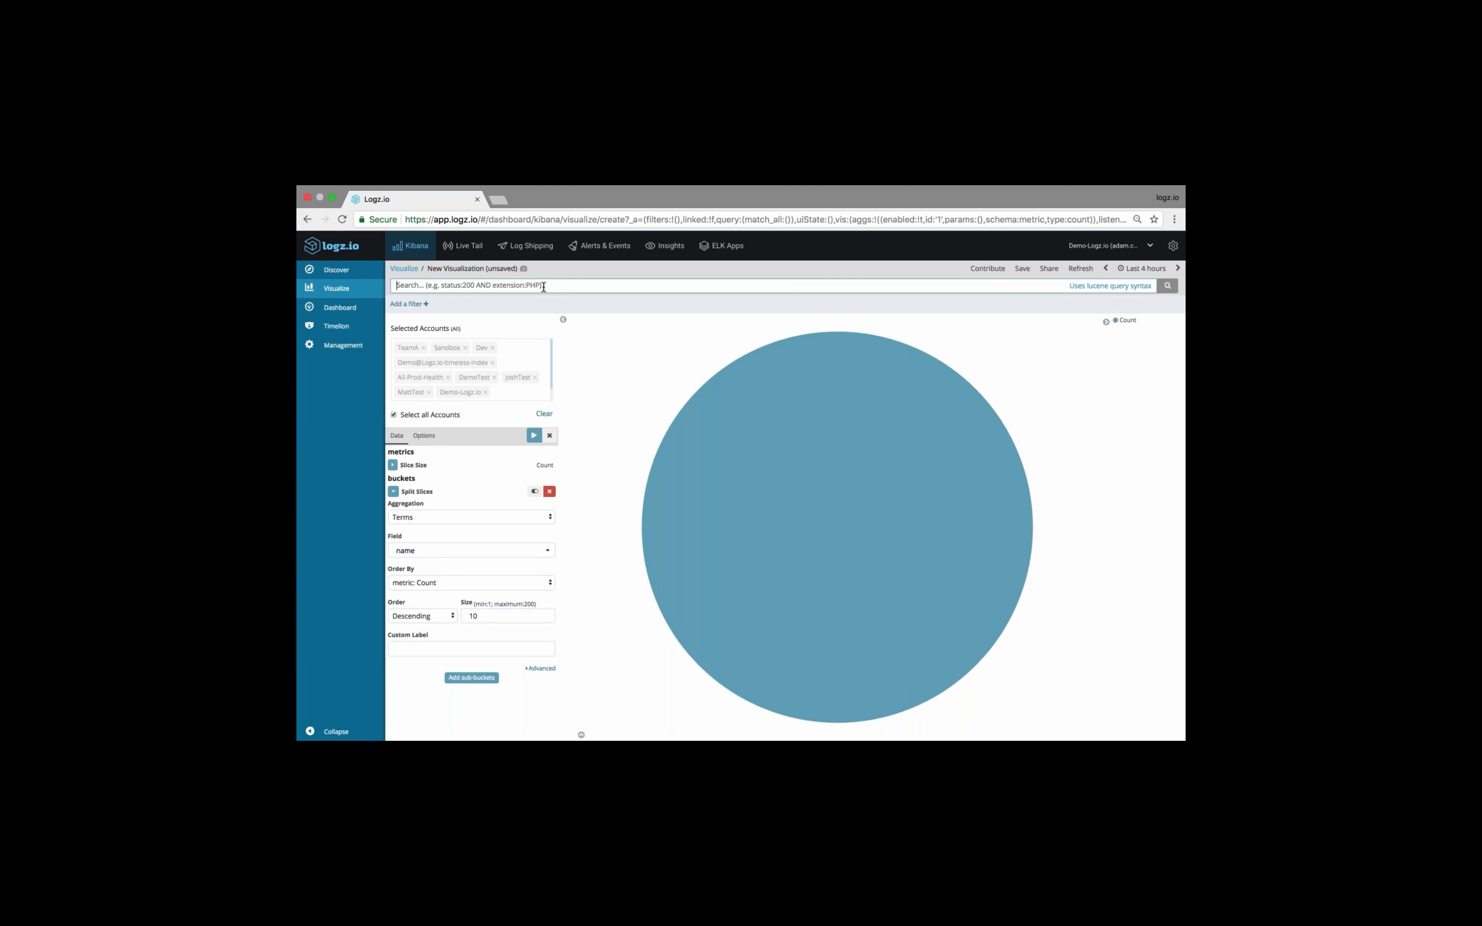
pyautogui.write('type')
pyautogui.click(510, 301)
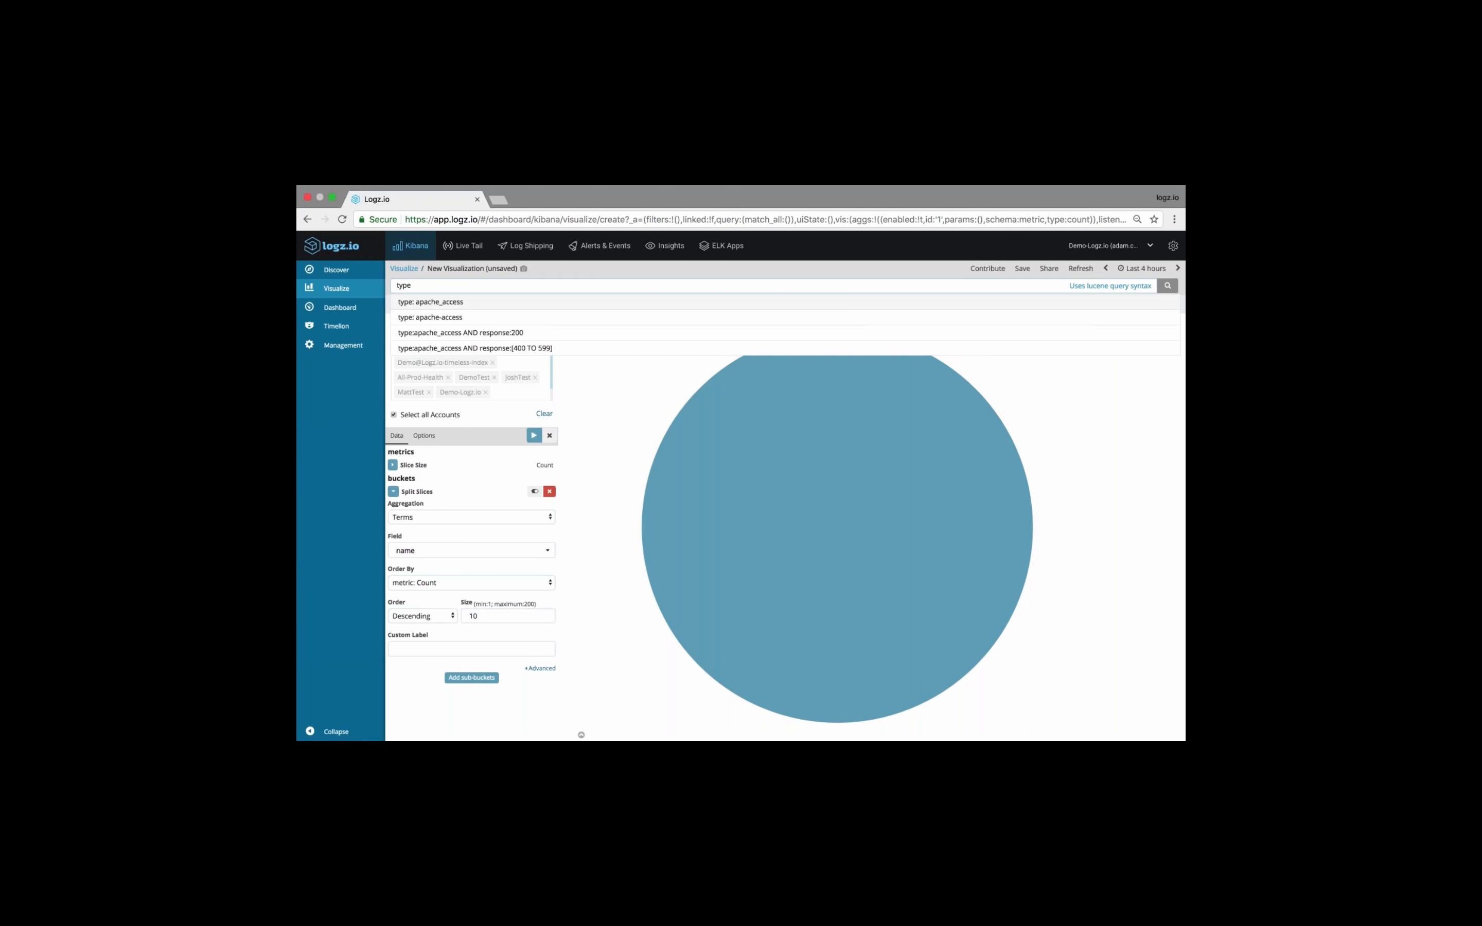
pyautogui.click(534, 435)
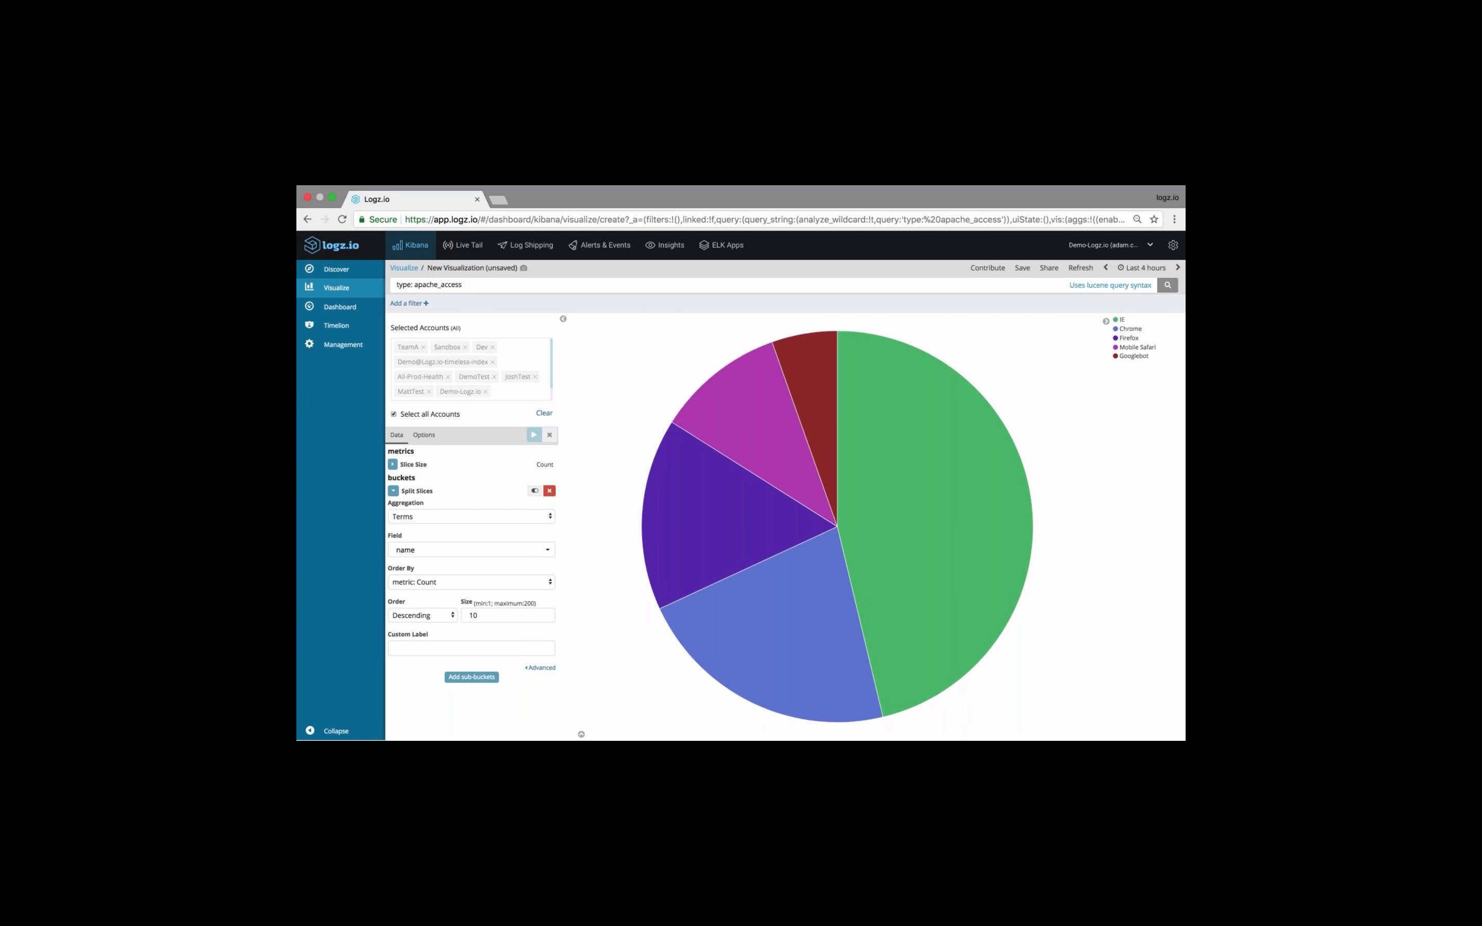
# Add a Split Slices sub-bucket with a Terms aggregation on the major field and apply it to the pie chart
pyautogui.click(471, 679)
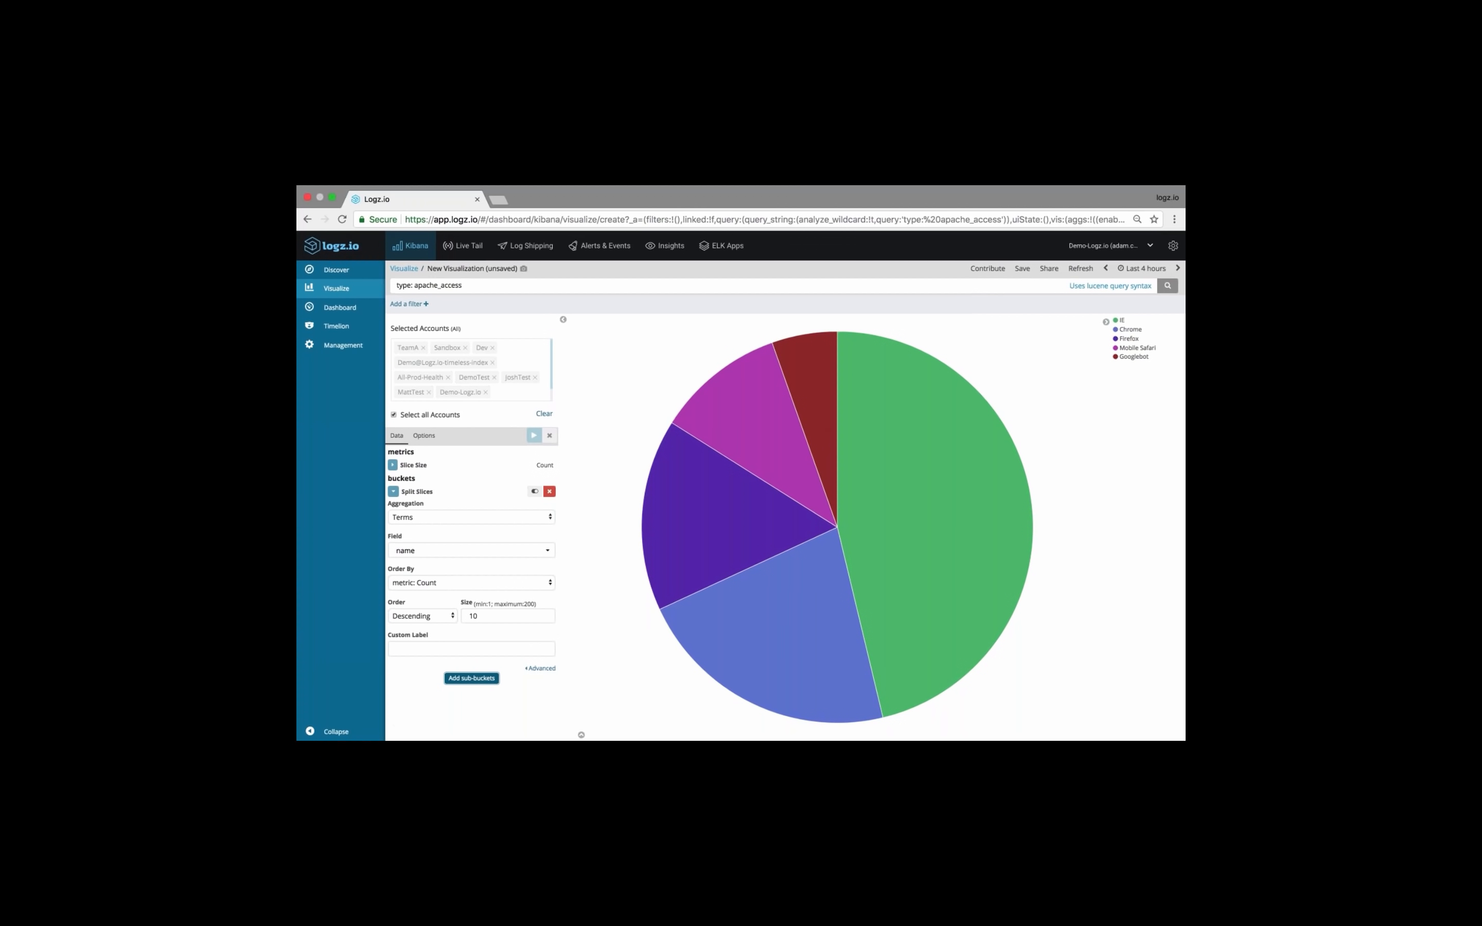
pyautogui.click(433, 698)
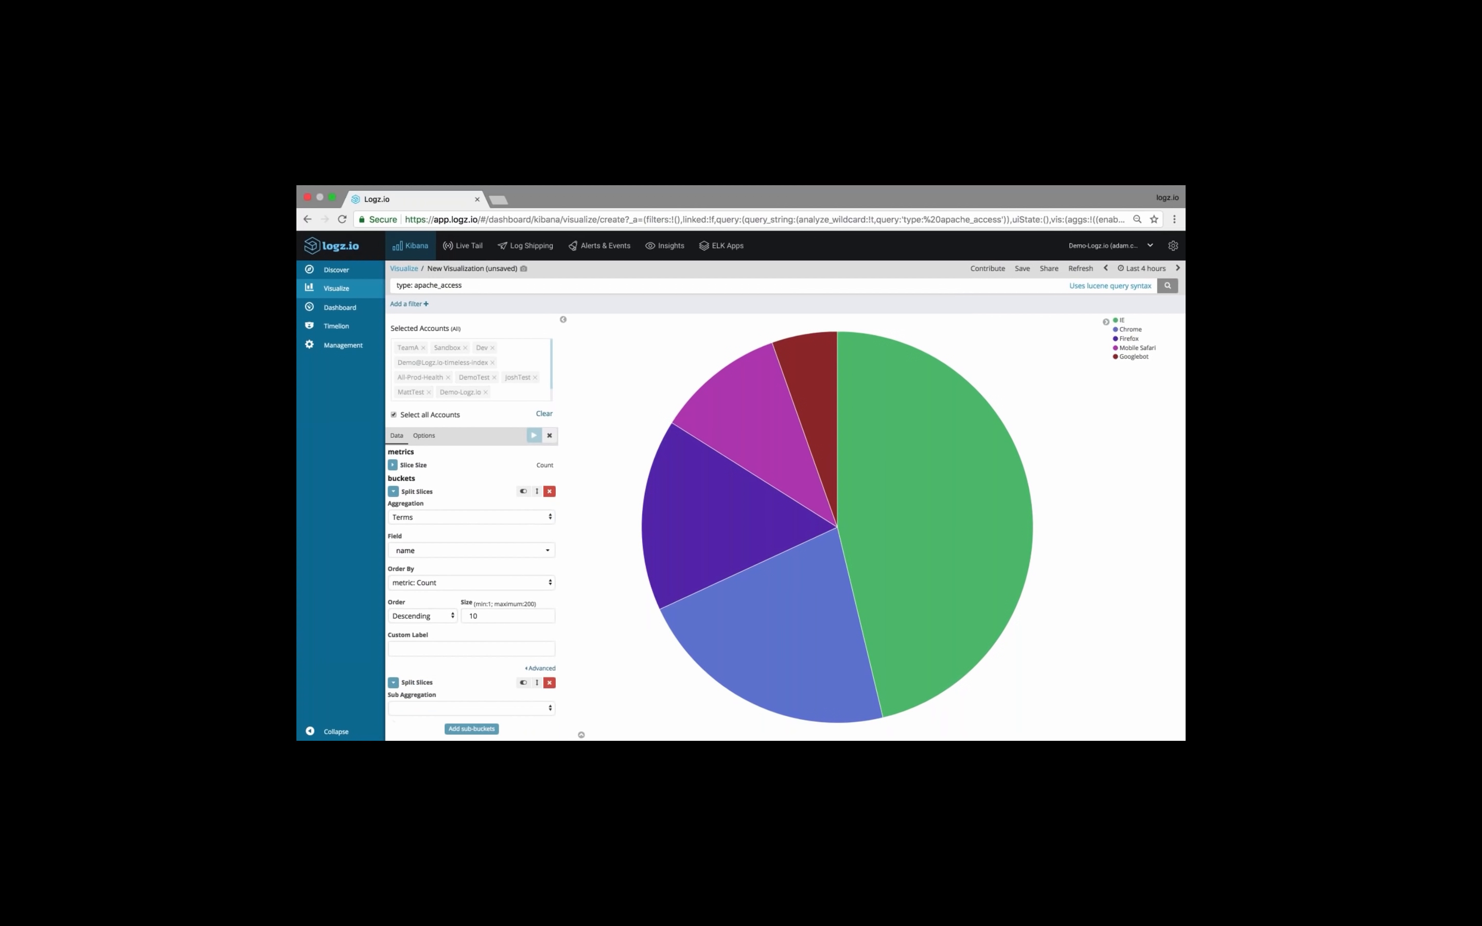
pyautogui.click(431, 705)
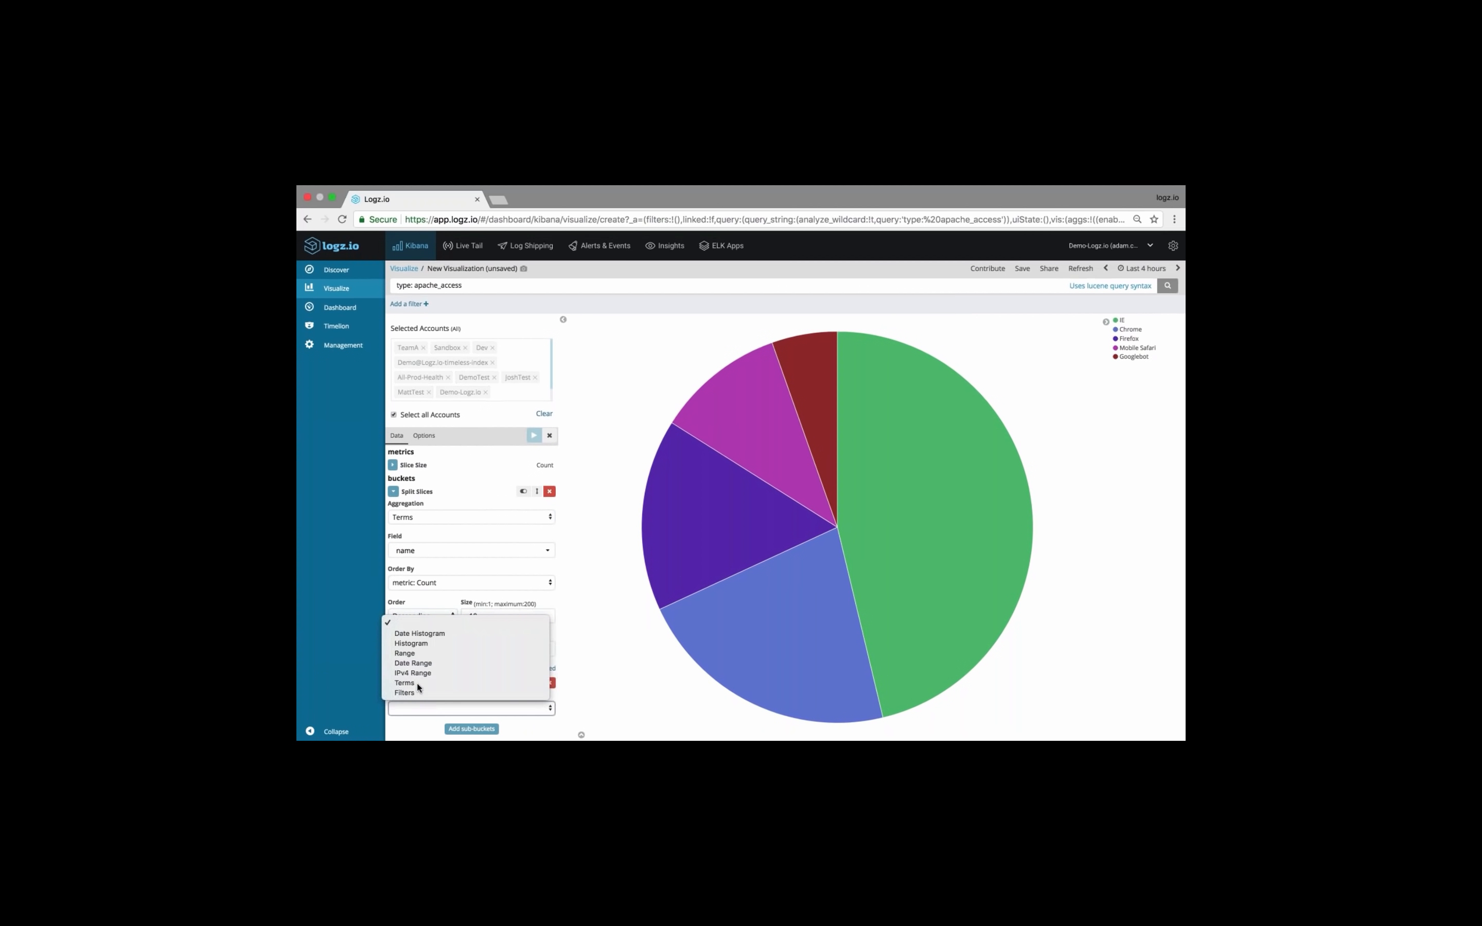
pyautogui.click(416, 683)
pyautogui.scroll(-2, 463, 692)
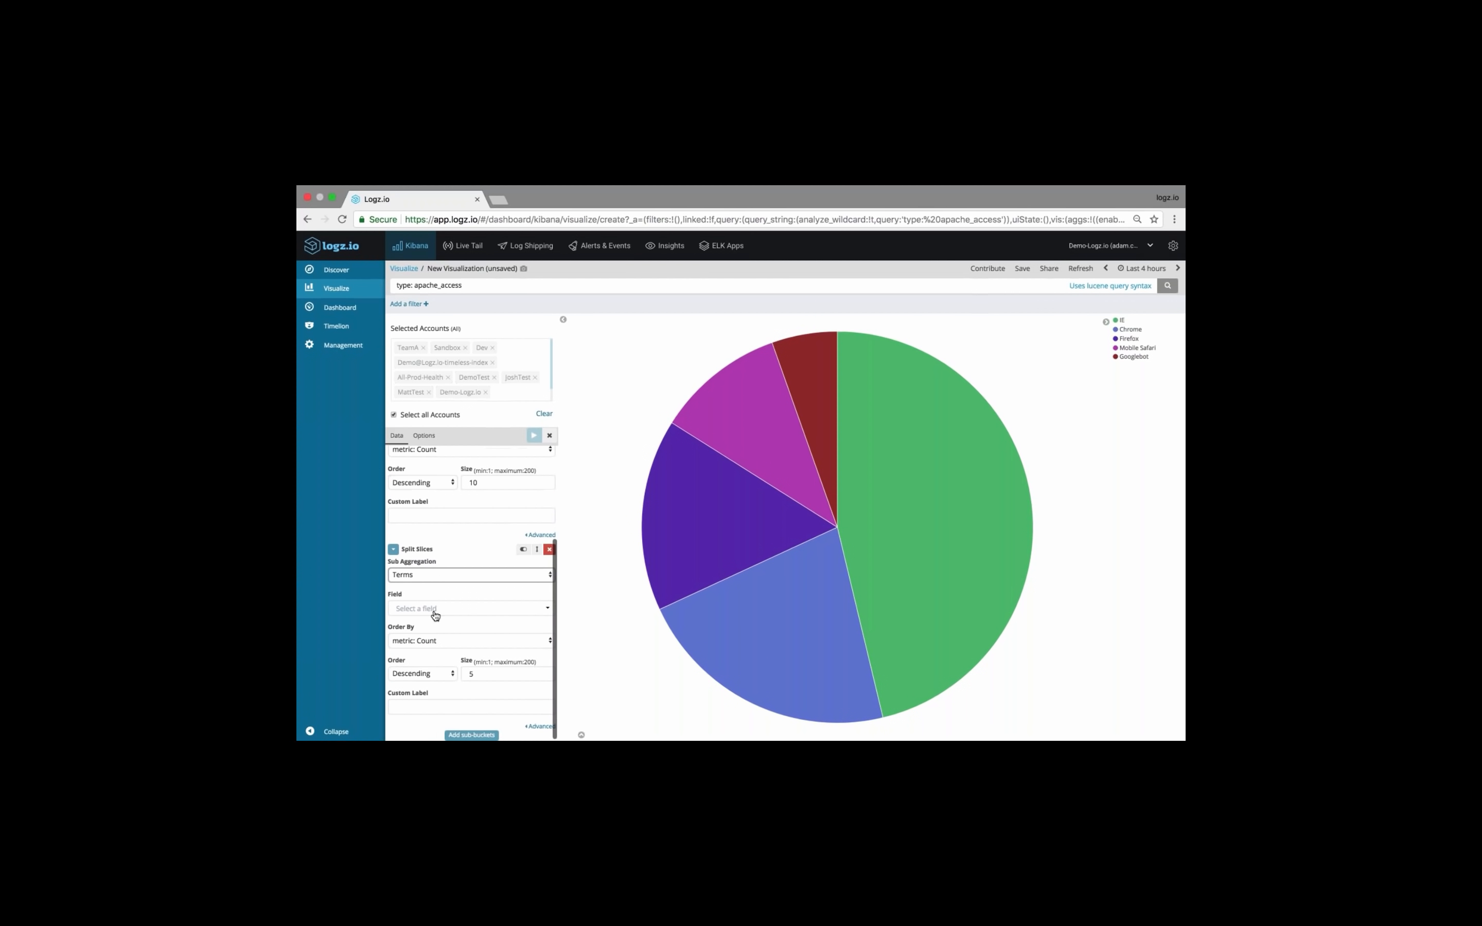
pyautogui.click(435, 614)
pyautogui.write('major')
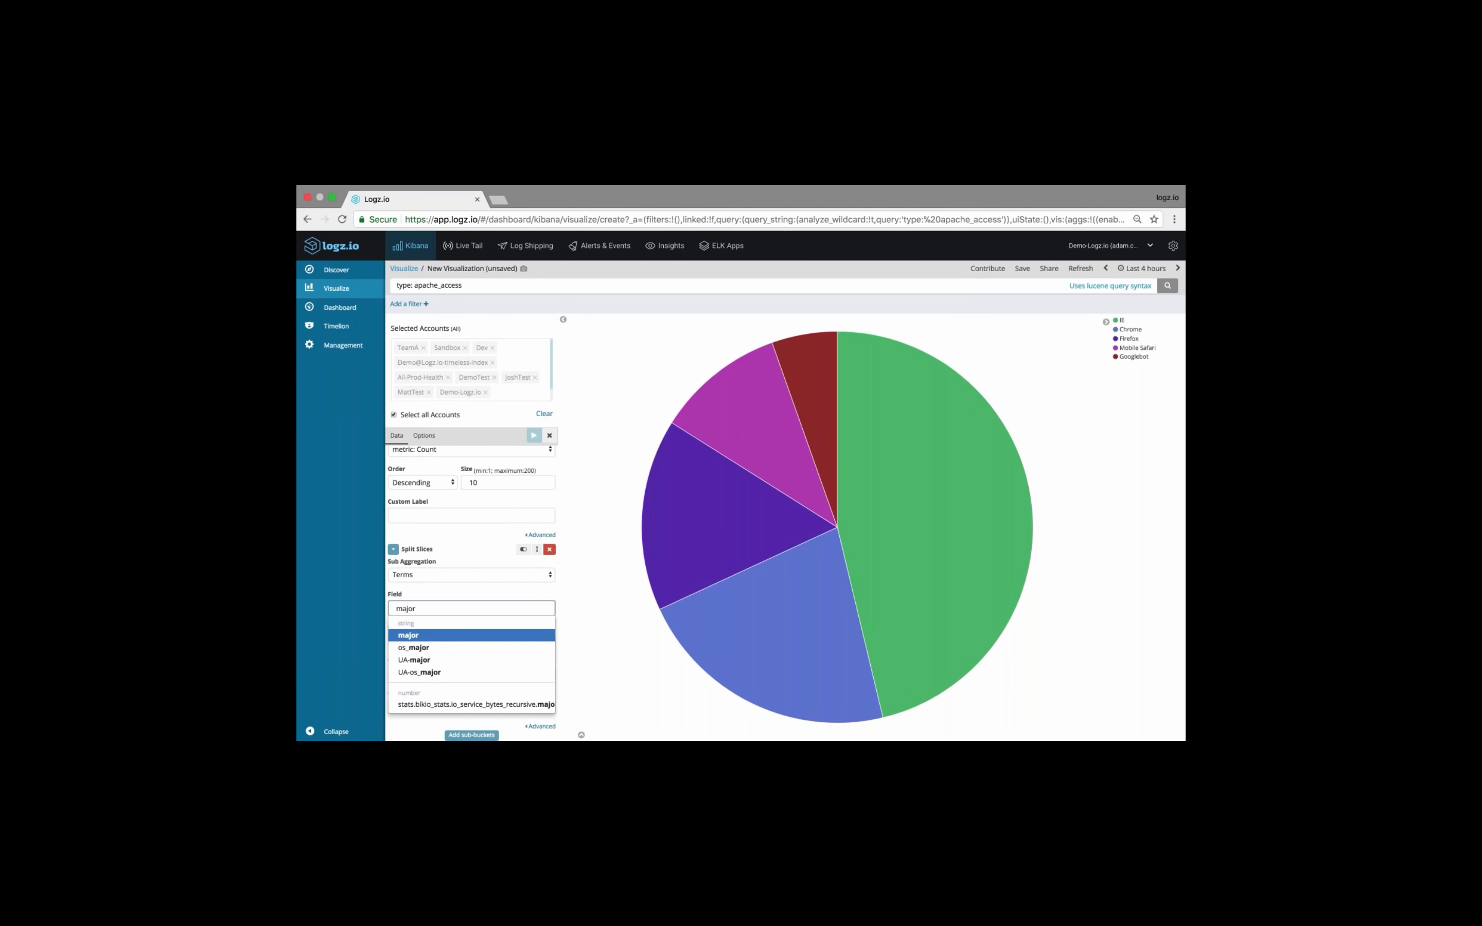
pyautogui.click(421, 636)
pyautogui.click(534, 435)
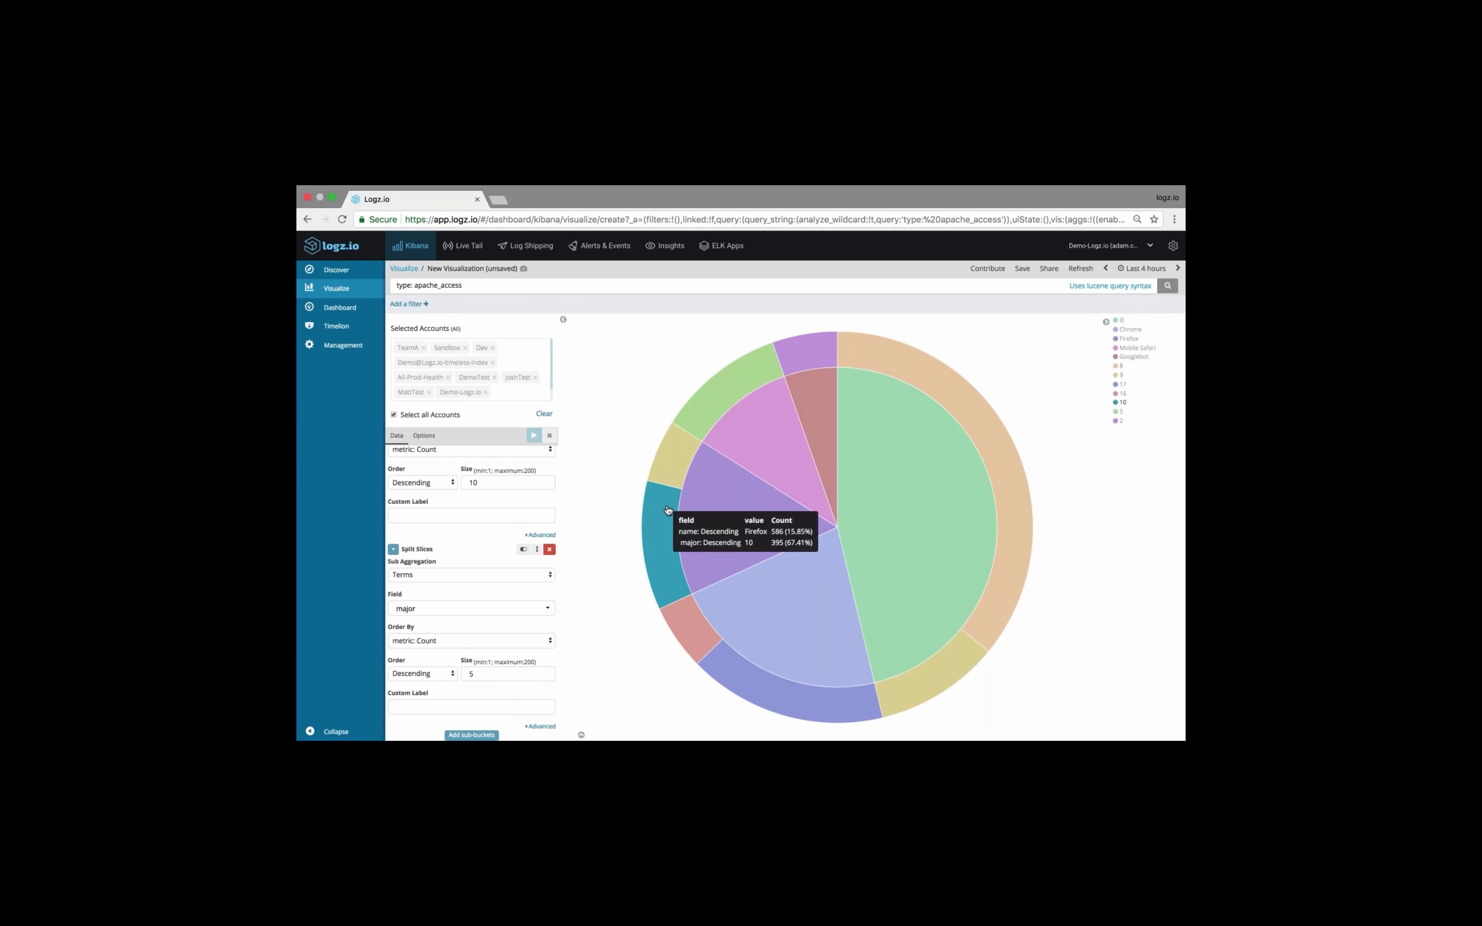
# Turn the pie chart into a donut and set its legend position to left
pyautogui.click(424, 436)
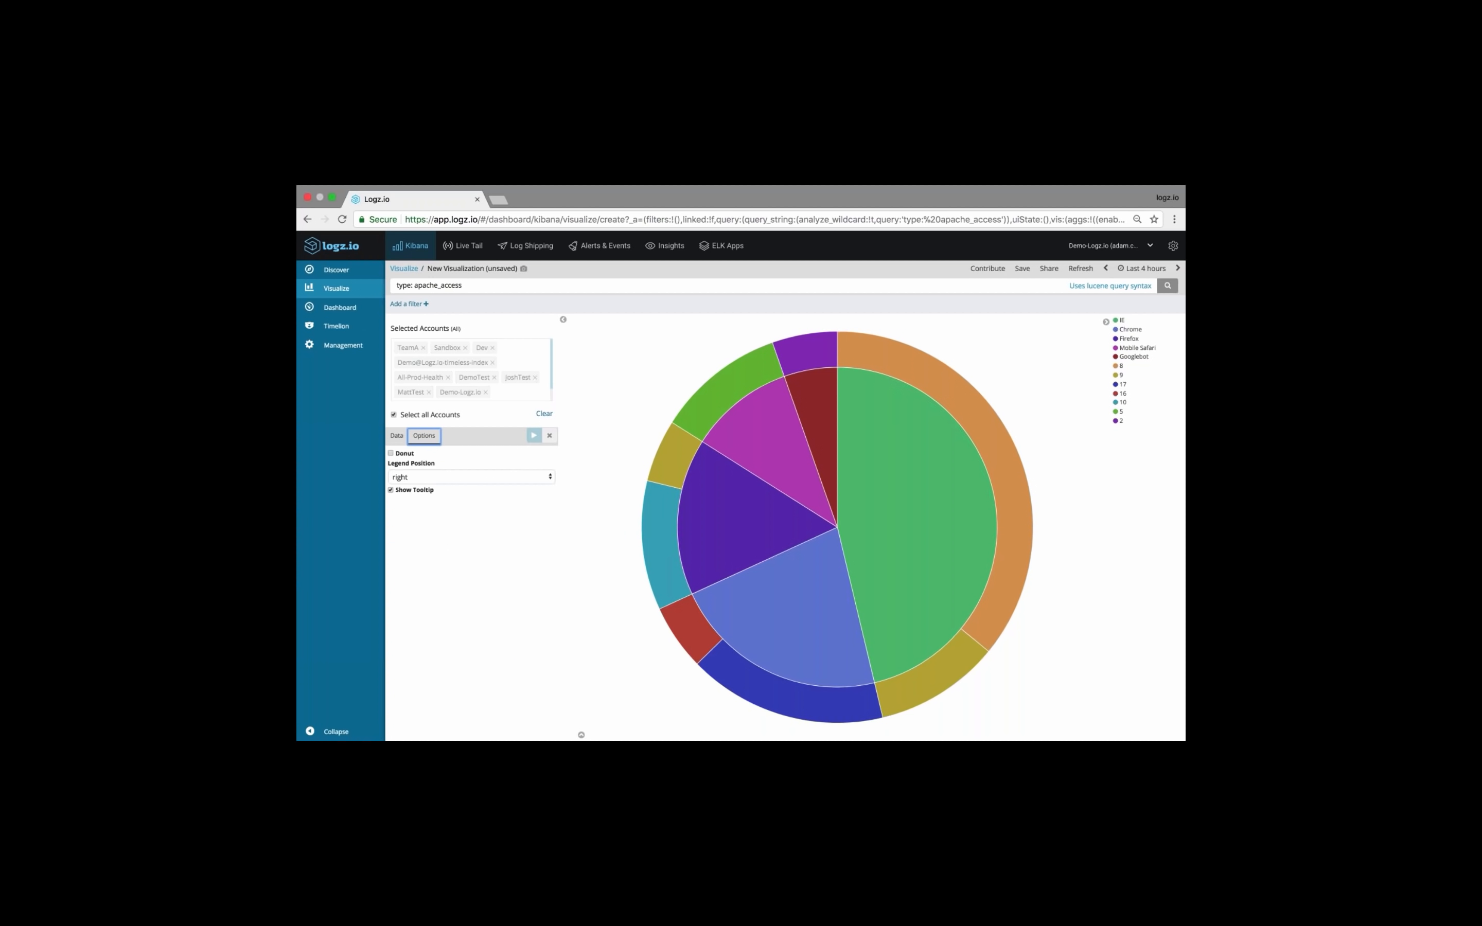
pyautogui.click(391, 454)
pyautogui.click(533, 435)
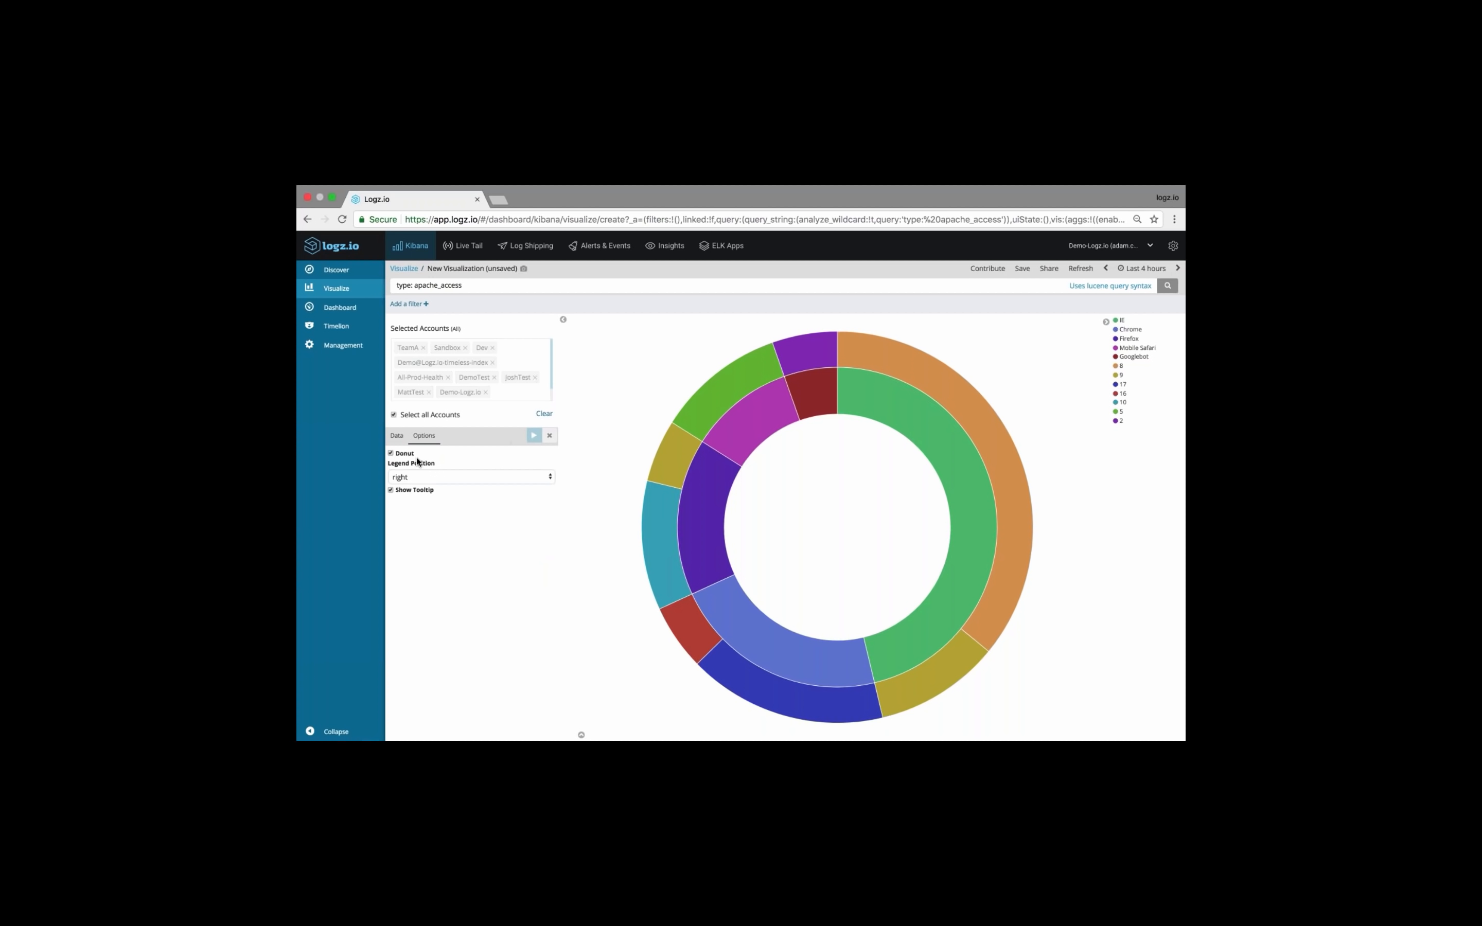
pyautogui.click(444, 477)
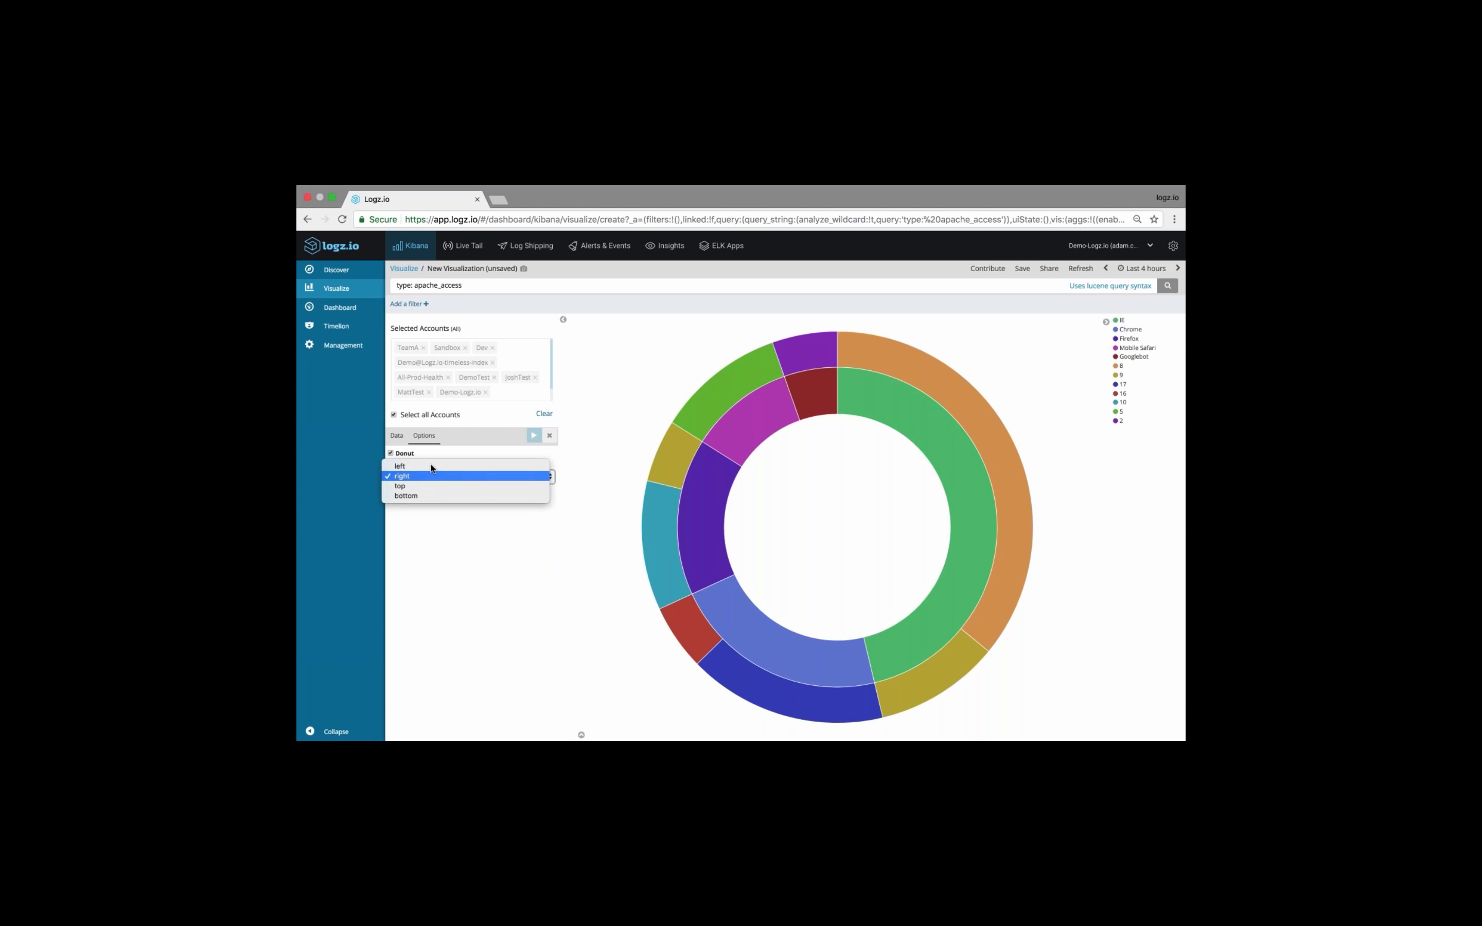
pyautogui.click(492, 472)
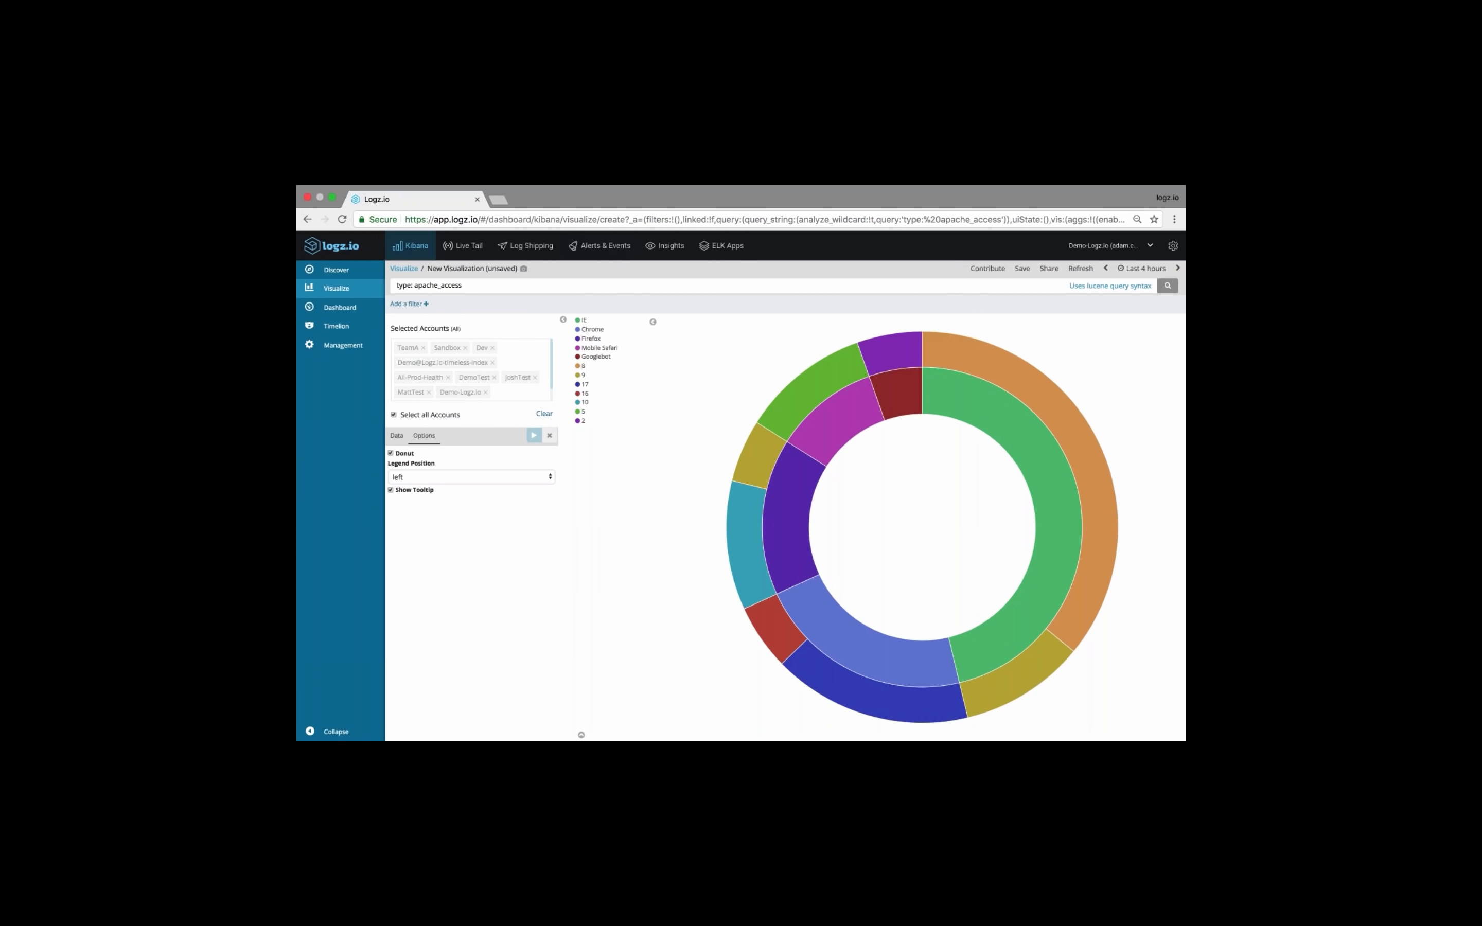
pyautogui.moveTo(764, 452)
# Save the visualization as "20 minute webinar - APACHE donut browser"
pyautogui.click(1022, 268)
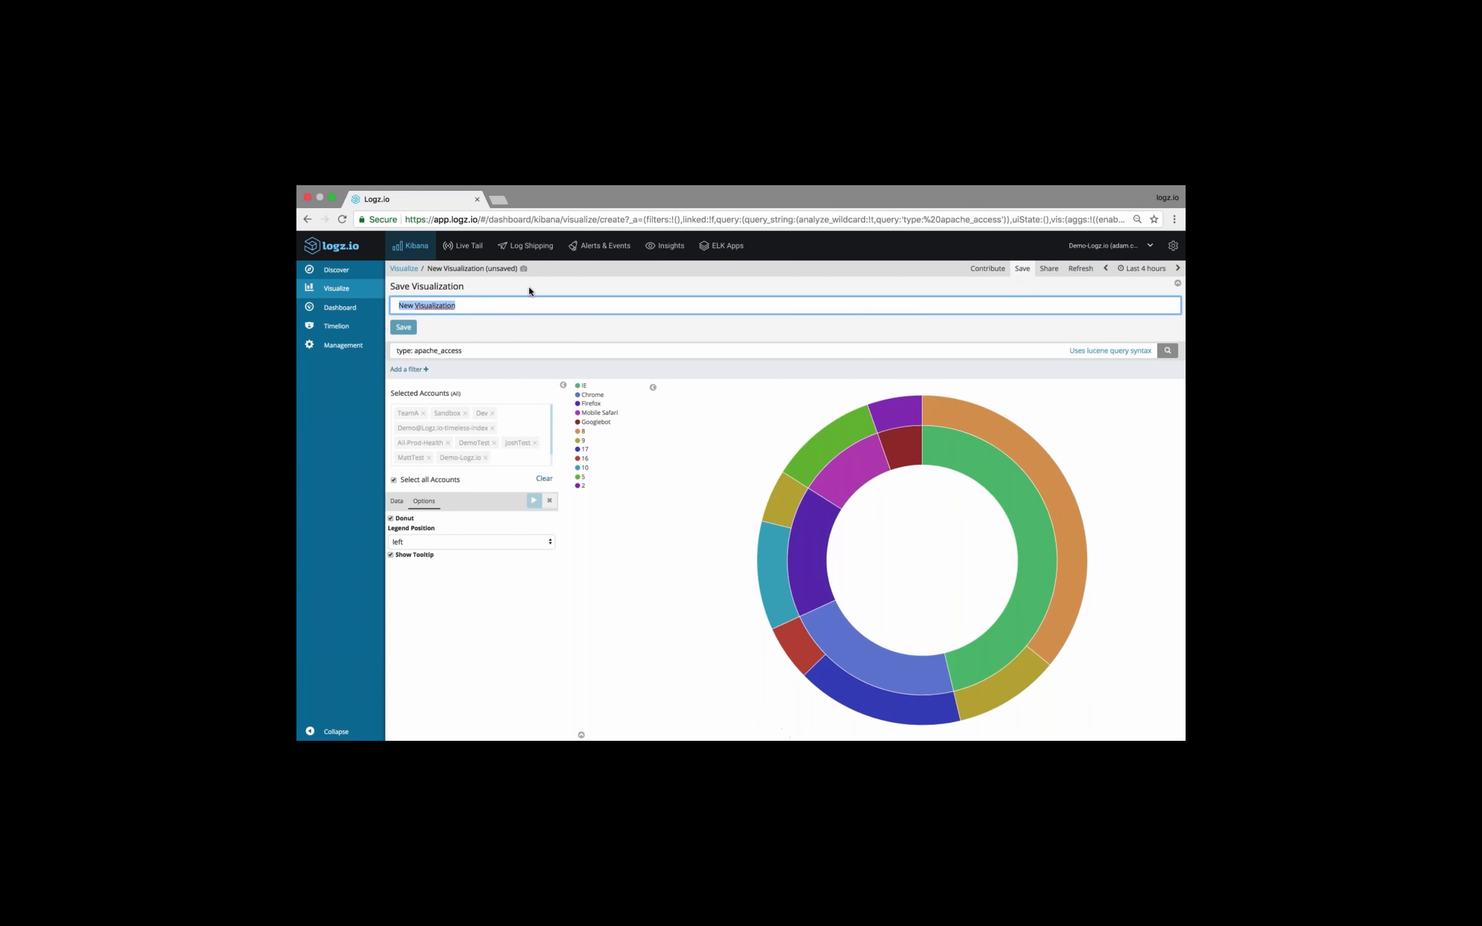
pyautogui.write('webinar')
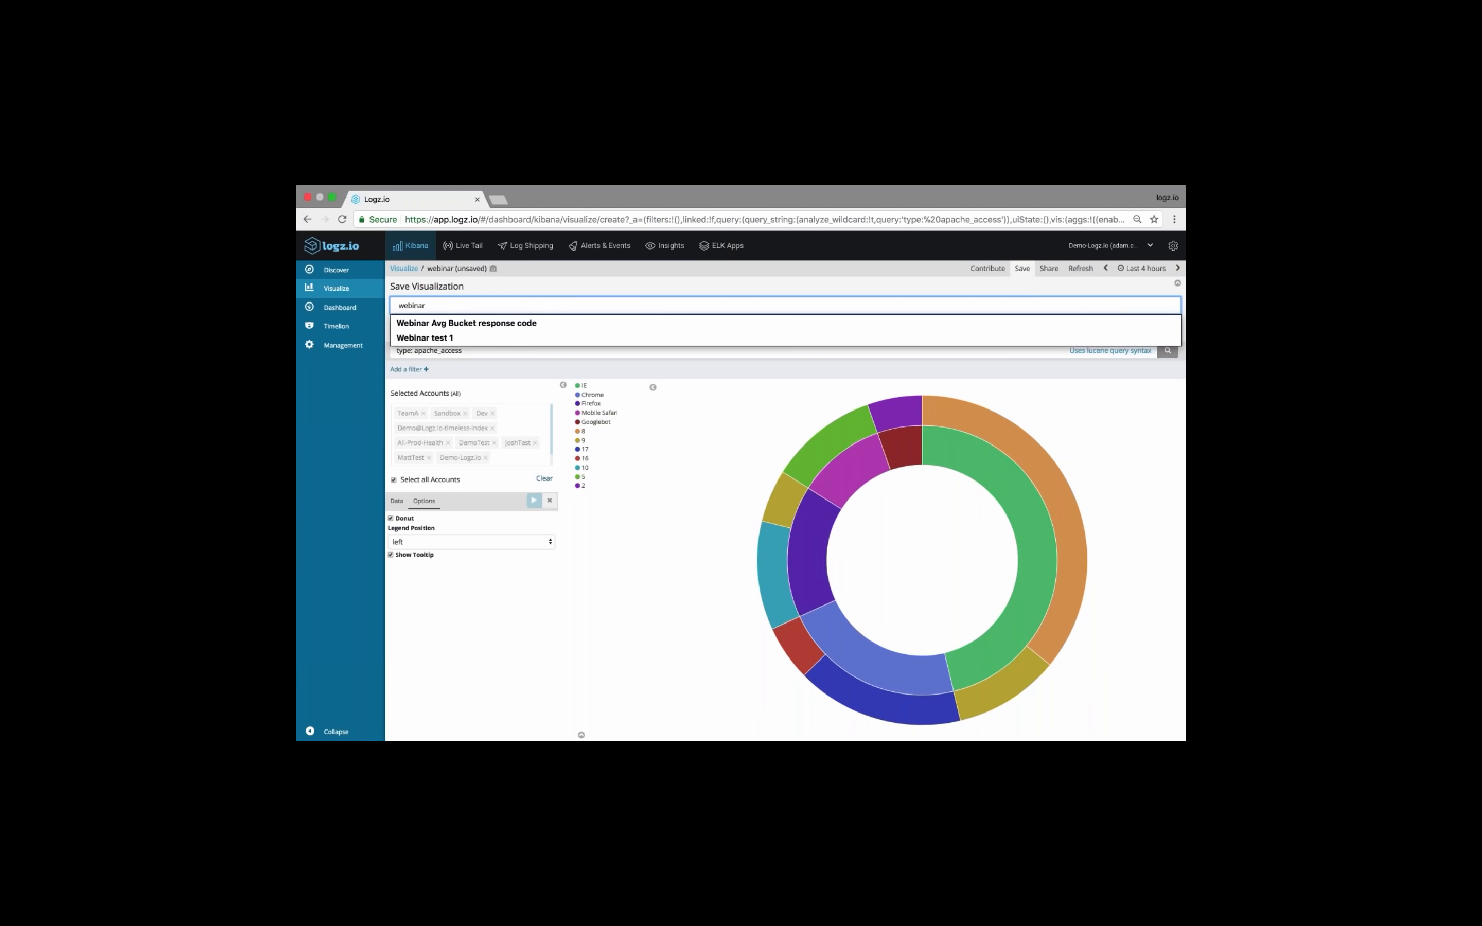
pyautogui.press('BackSpace')
pyautogui.press('BackSpace')
pyautogui.press('BackSpace')
pyautogui.press('BackSpace')
pyautogui.press('BackSpace')
pyautogui.press('BackSpace')
pyautogui.press('BackSpace')
pyautogui.write('20 minut')
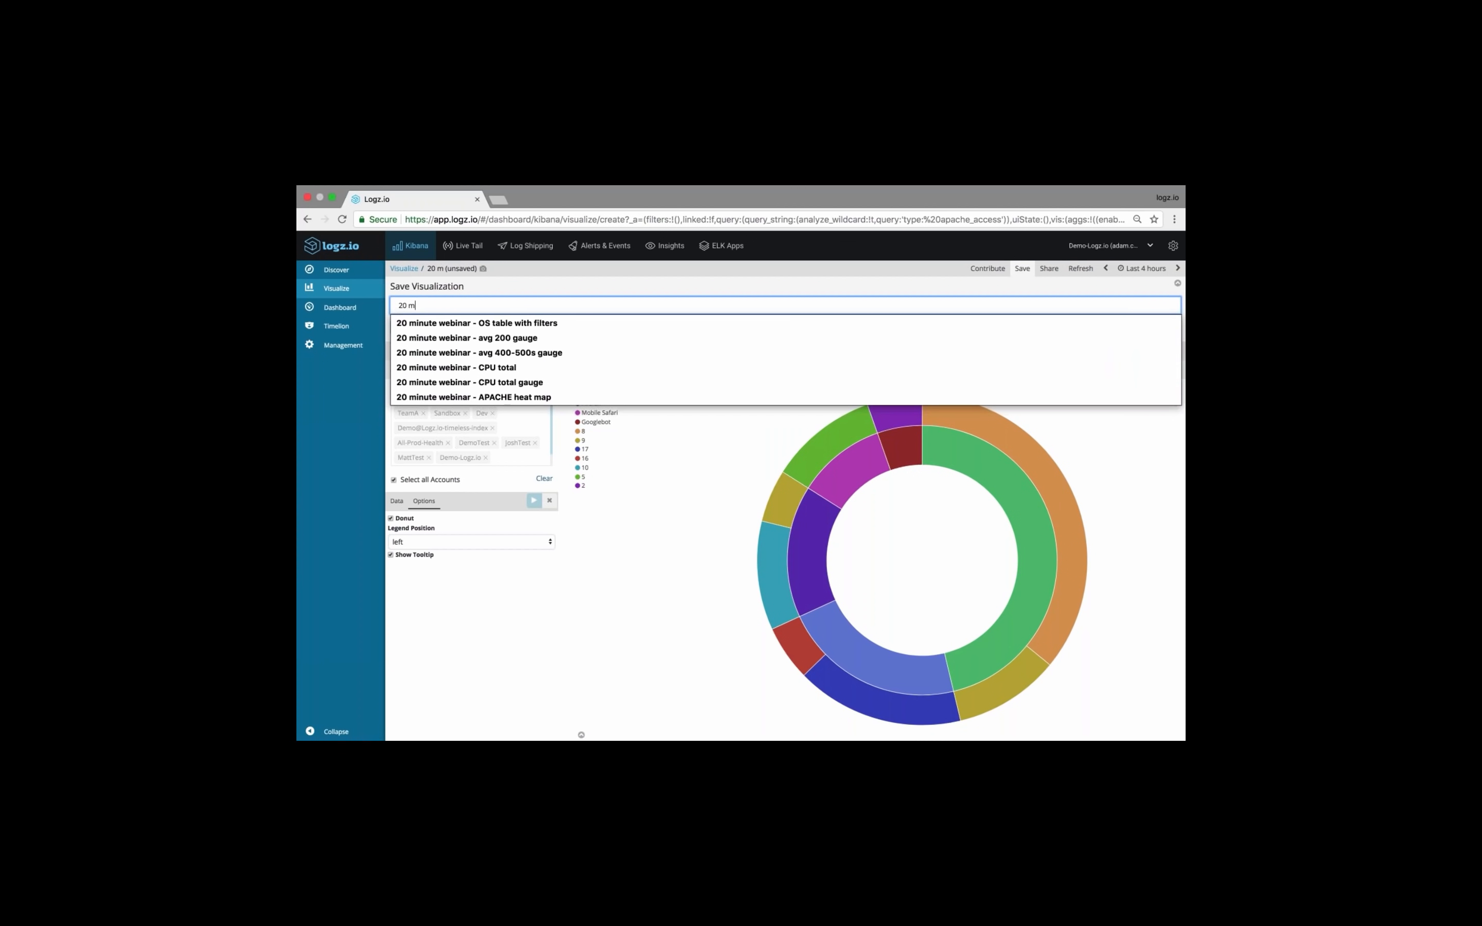
pyautogui.press('BackSpace')
pyautogui.press('BackSpace')
pyautogui.press('BackSpace')
pyautogui.press('BackSpace')
pyautogui.press('BackSpace')
pyautogui.press('BackSpace')
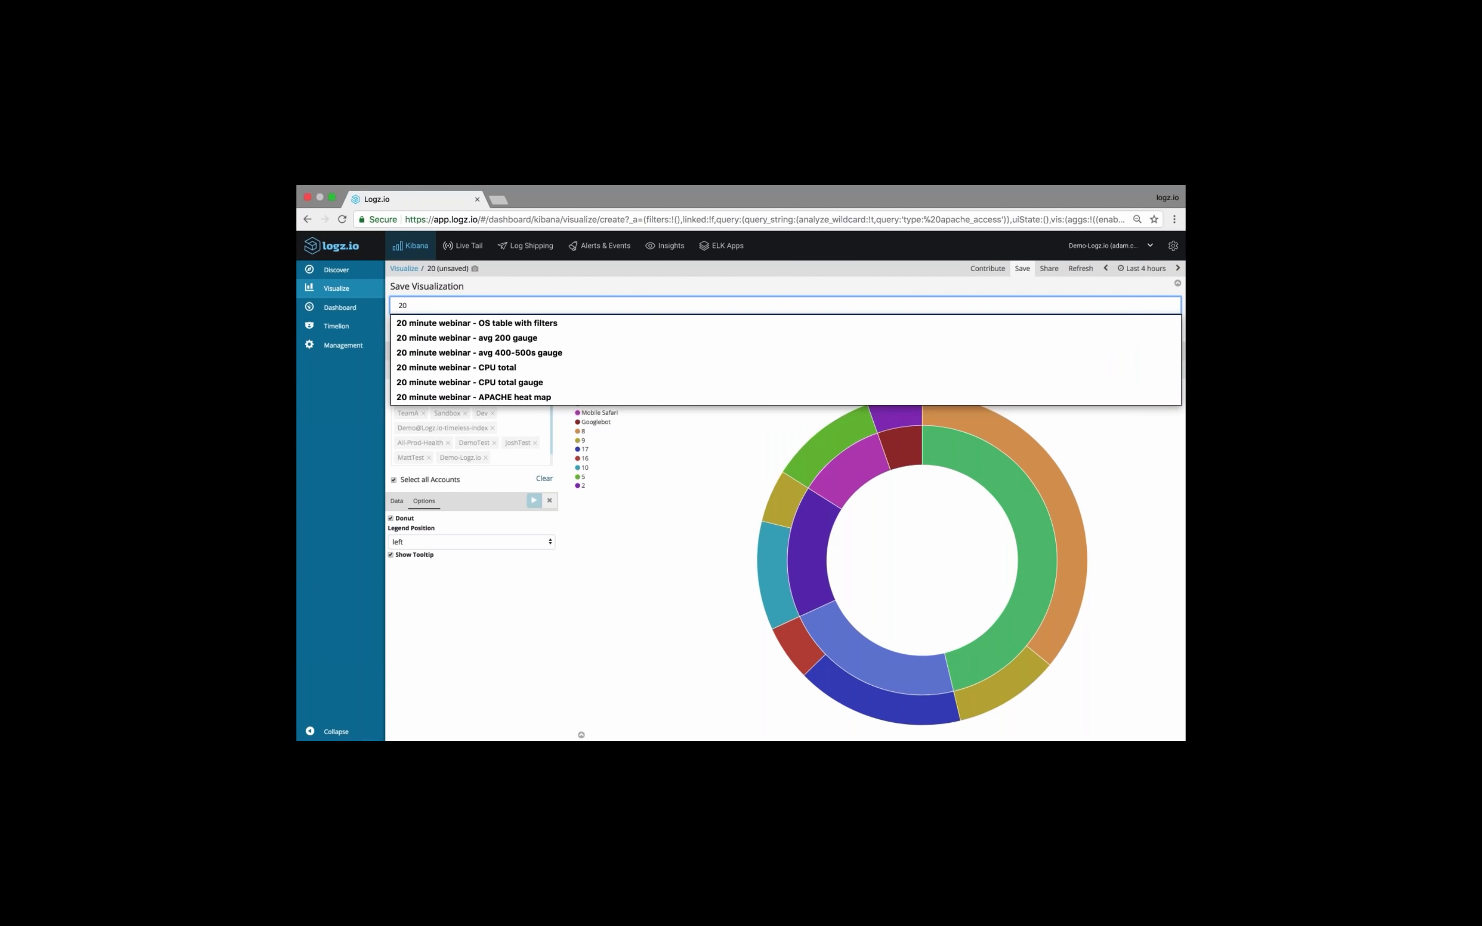
pyautogui.write('minute webinar - A')
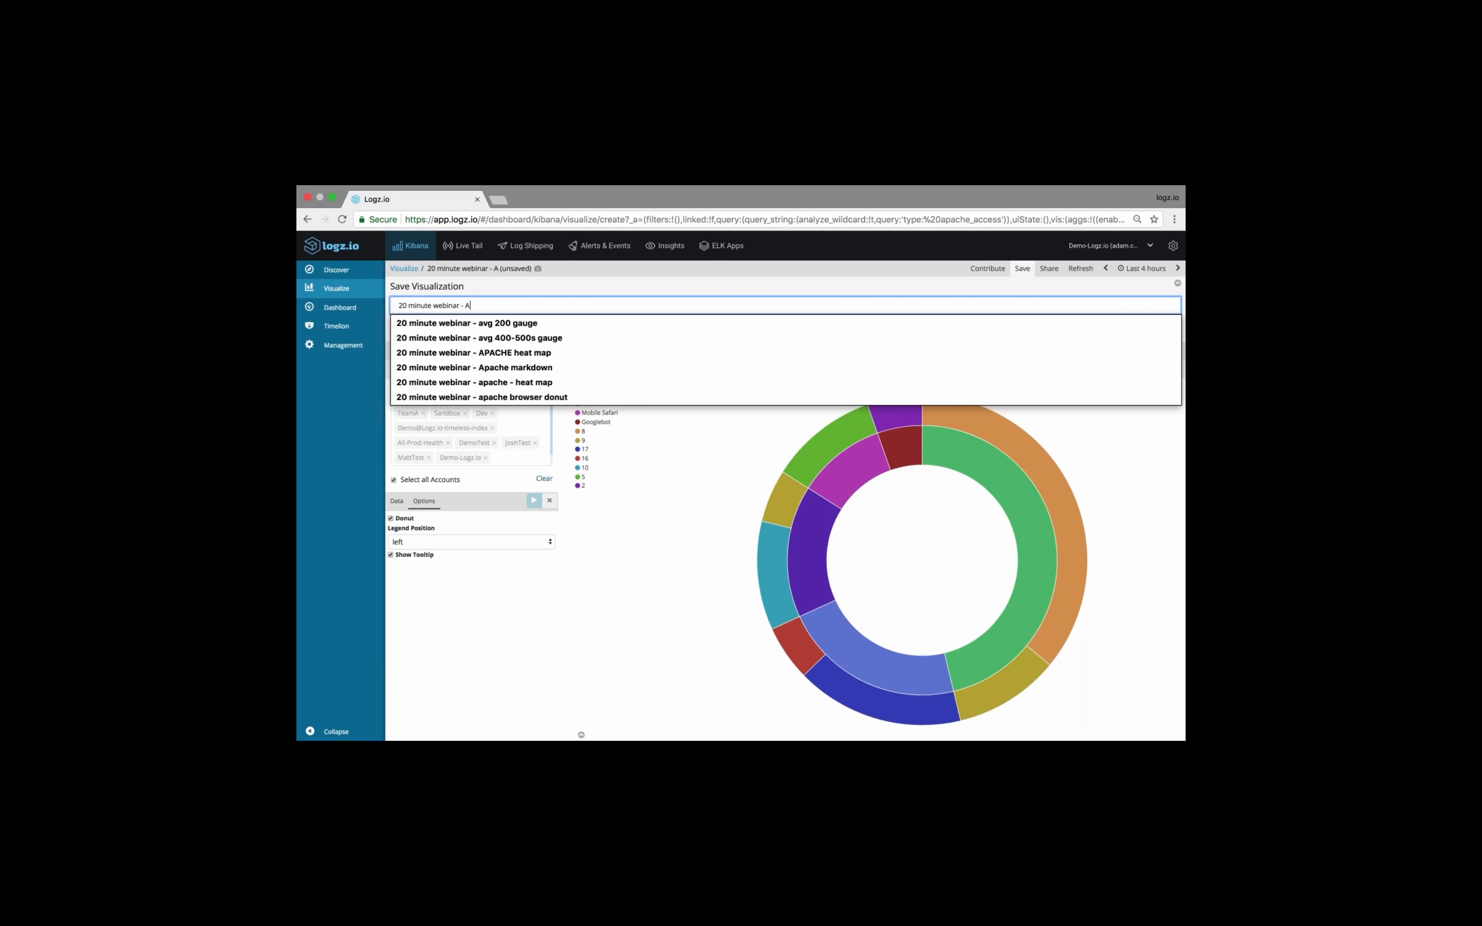
pyautogui.write('PACHE d')
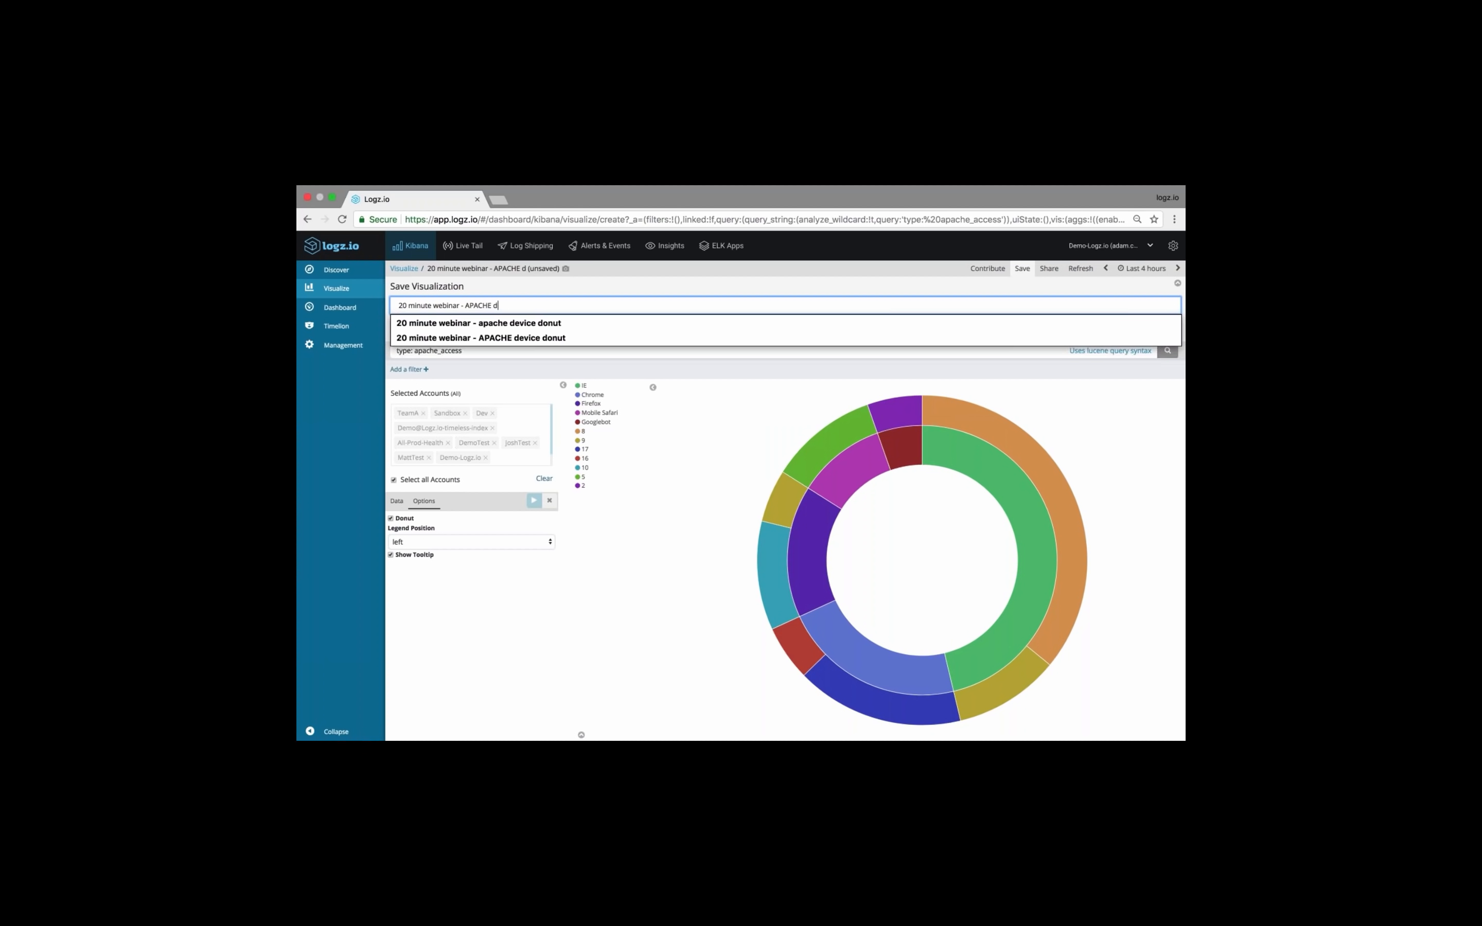
pyautogui.write('onut ')
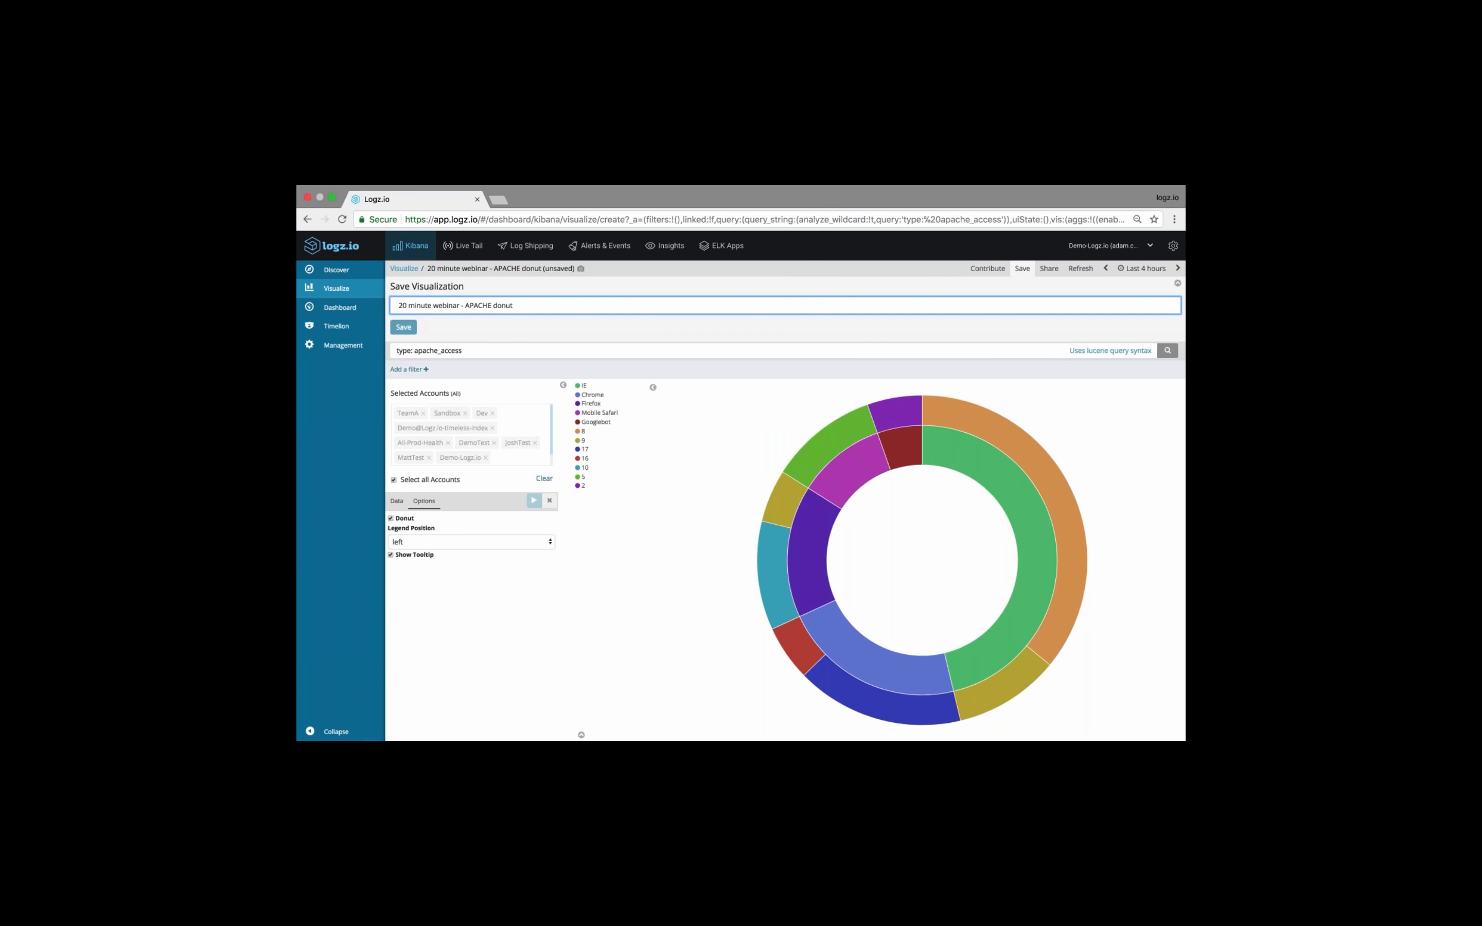
pyautogui.write('browser')
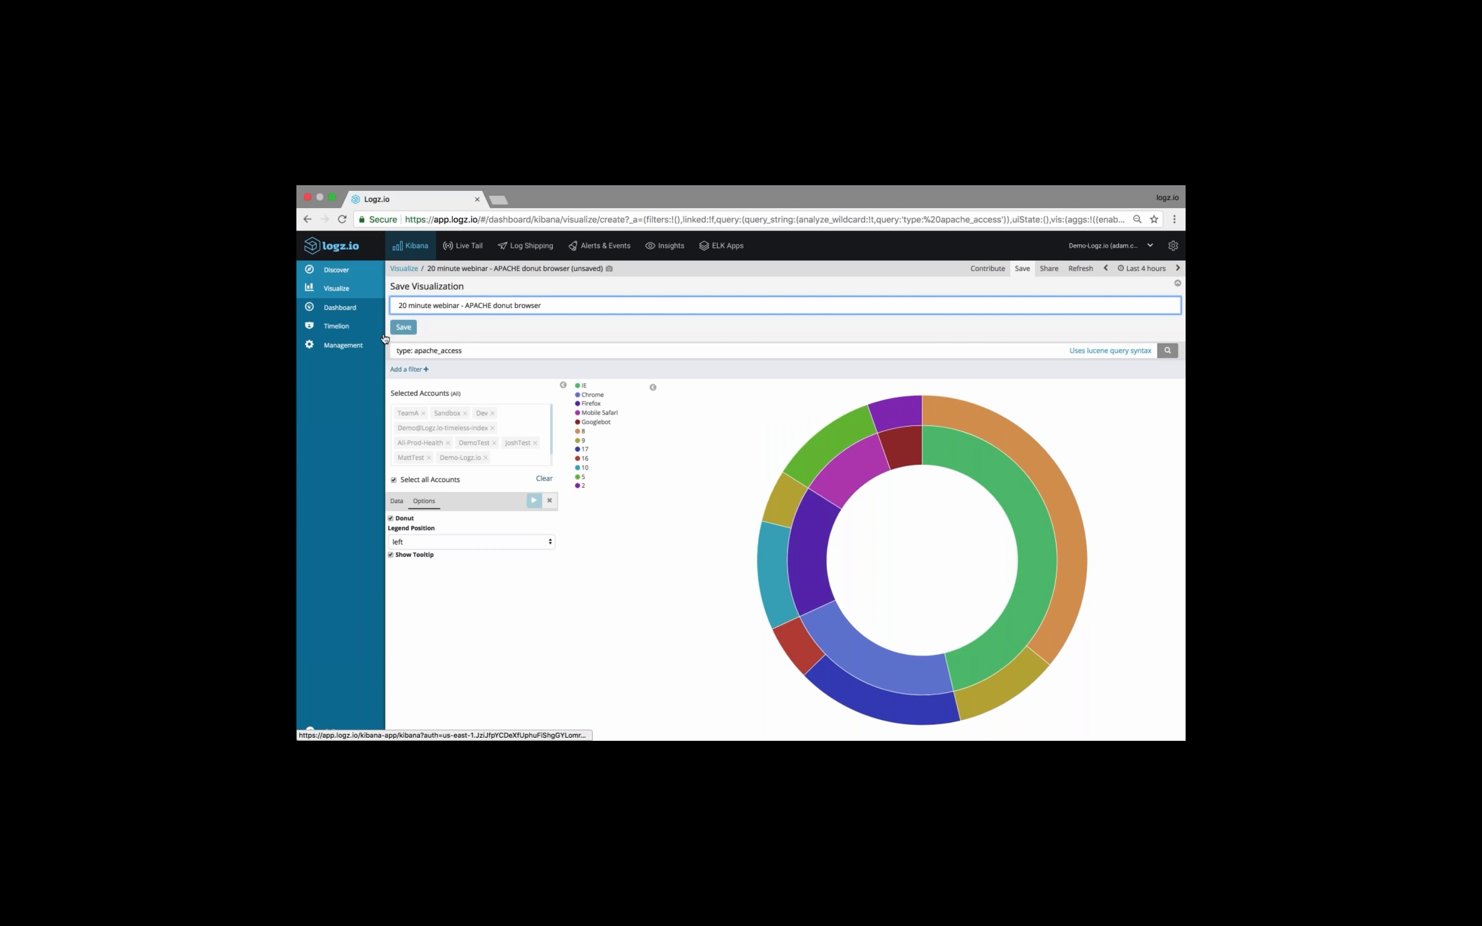
pyautogui.press('Return')
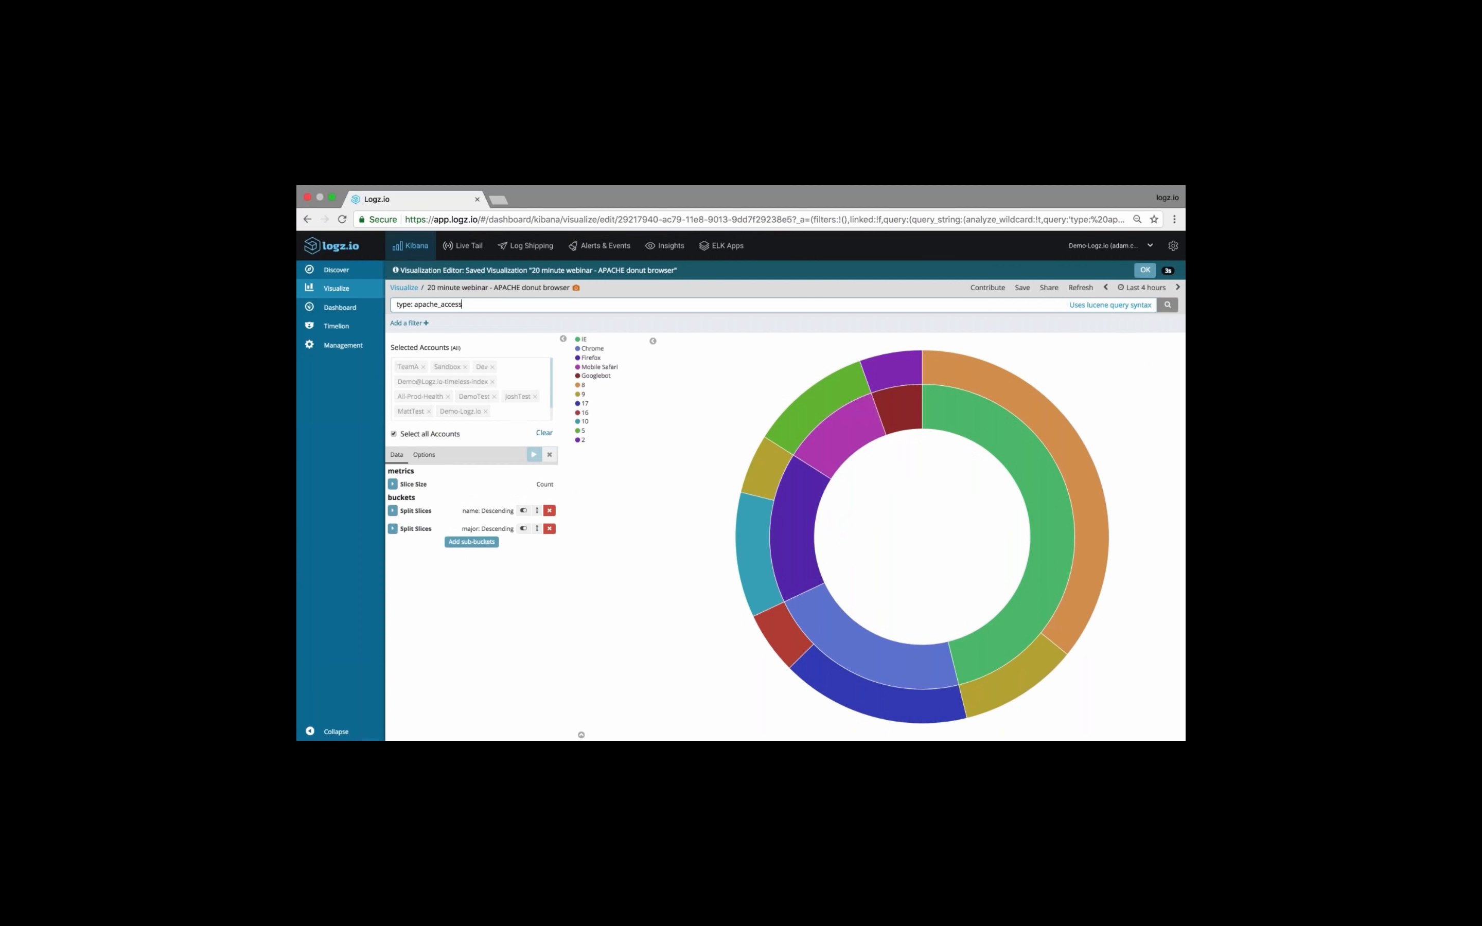
# Remove the major sub-bucket, change the remaining split slices field to device, and apply the changes
pyautogui.click(396, 512)
pyautogui.click(394, 492)
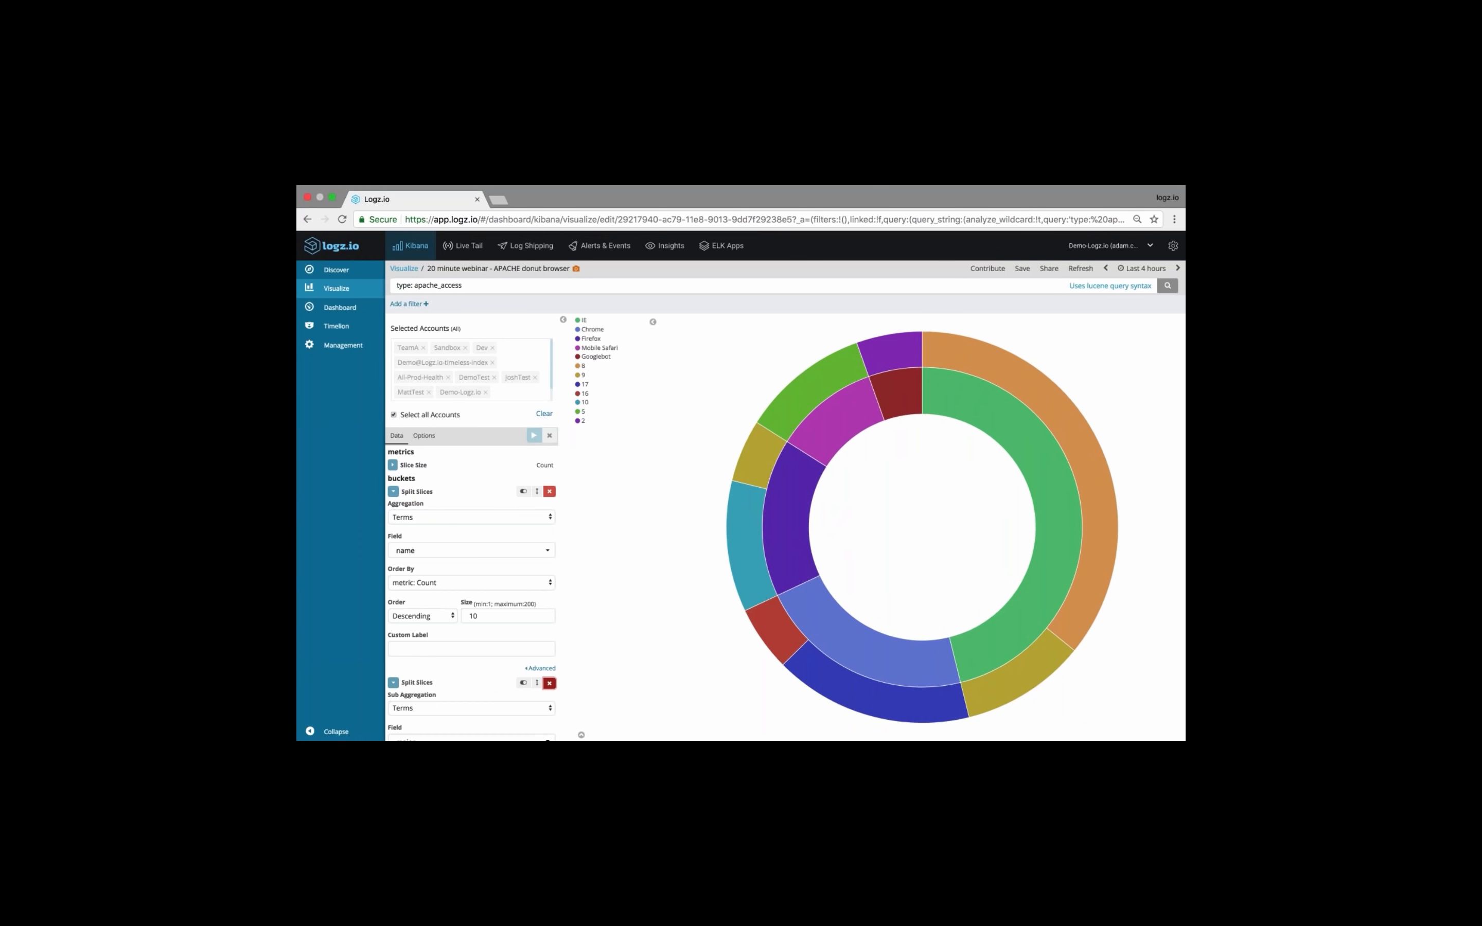
pyautogui.click(550, 683)
pyautogui.click(437, 550)
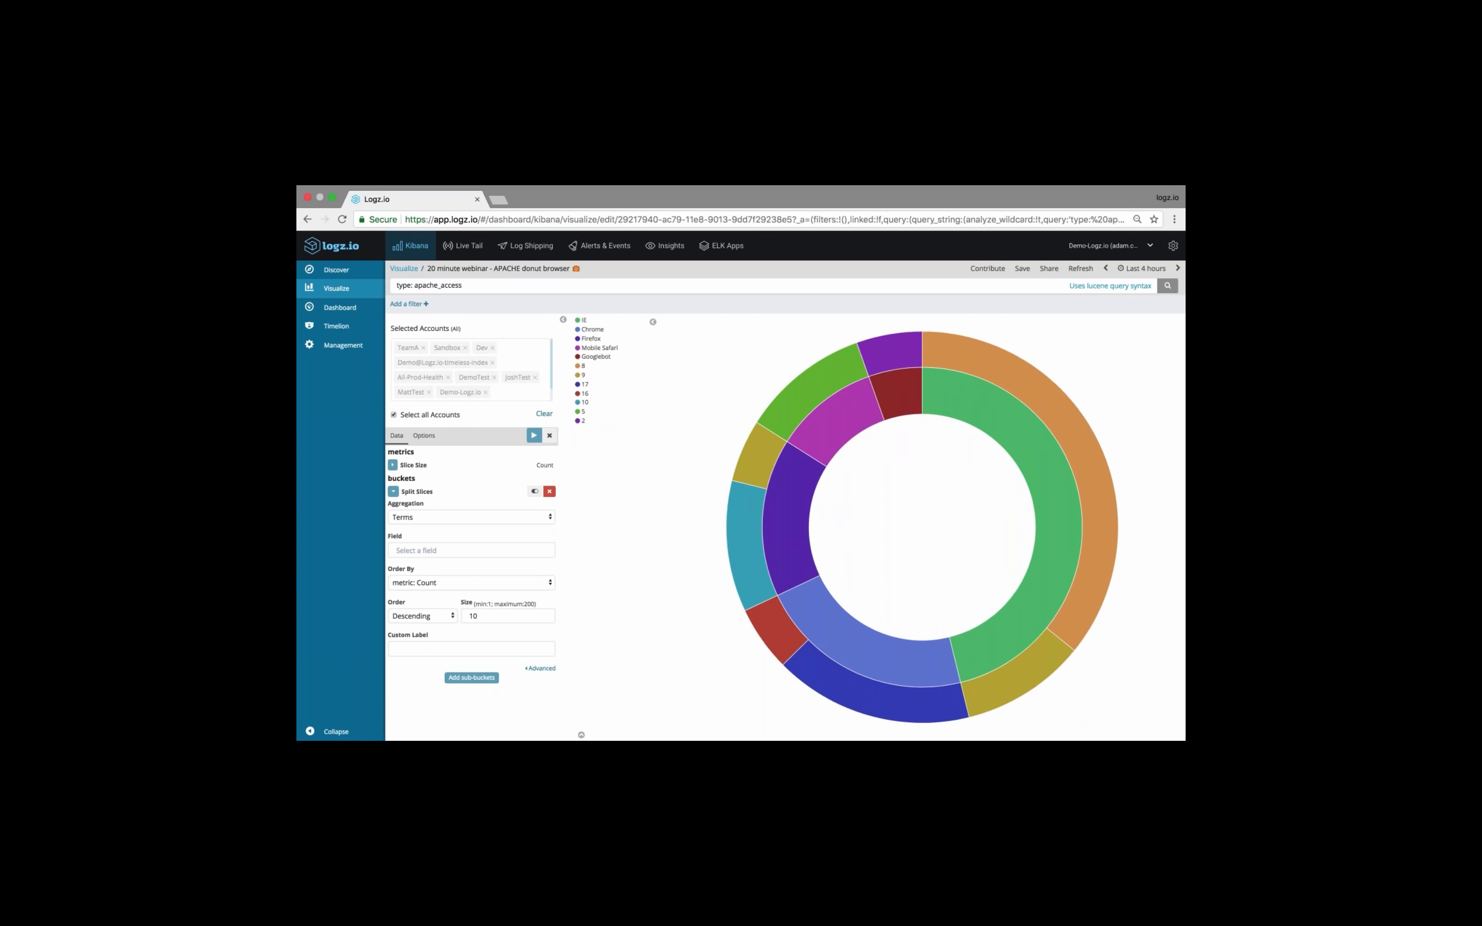
pyautogui.write('device')
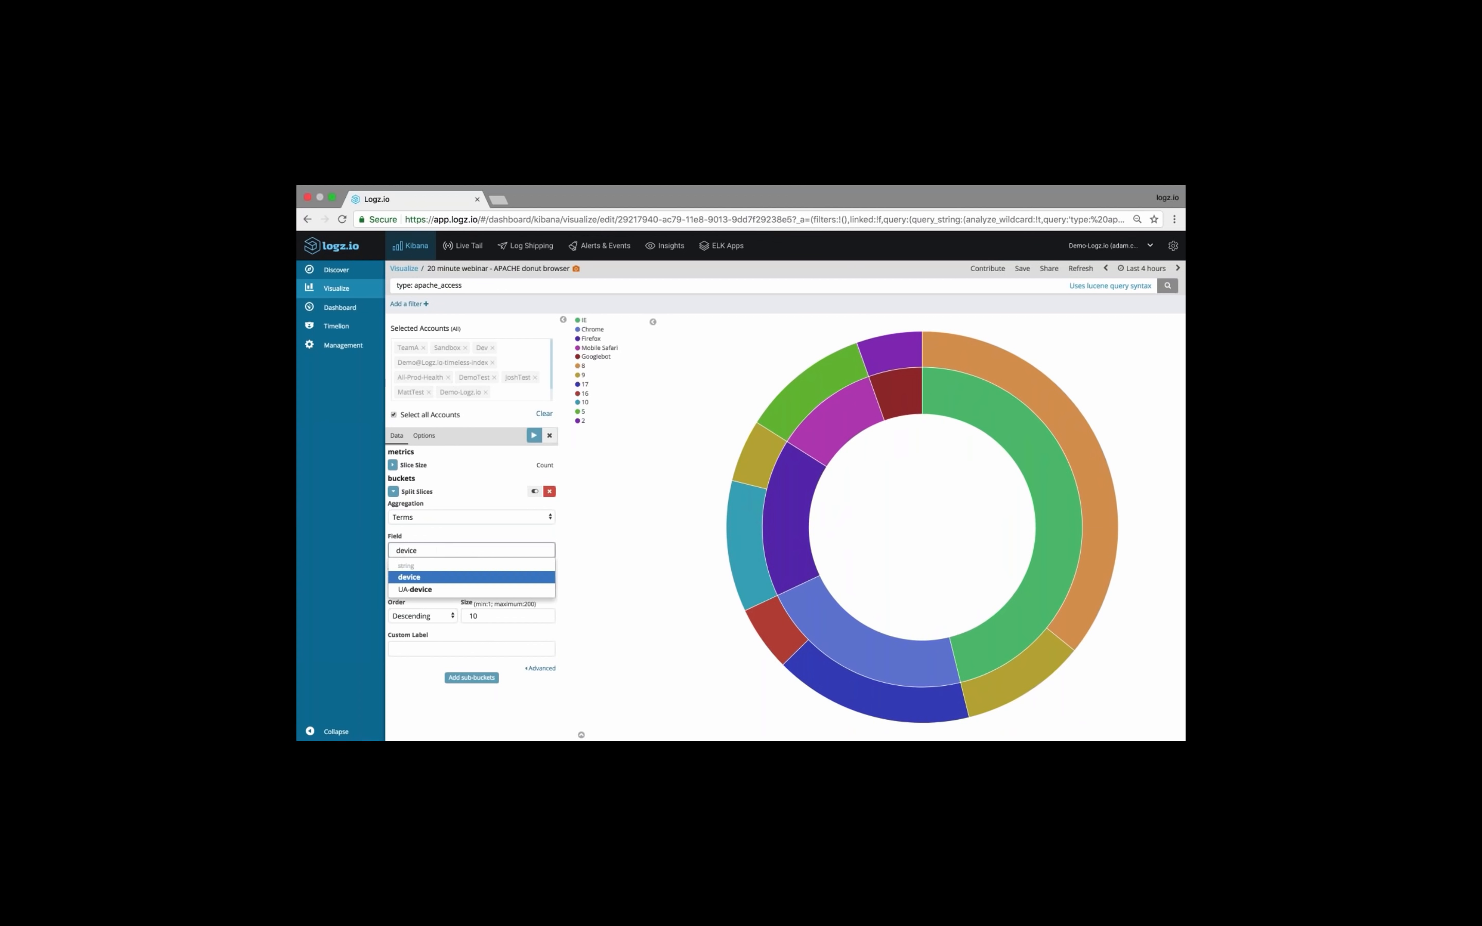
pyautogui.press('Return')
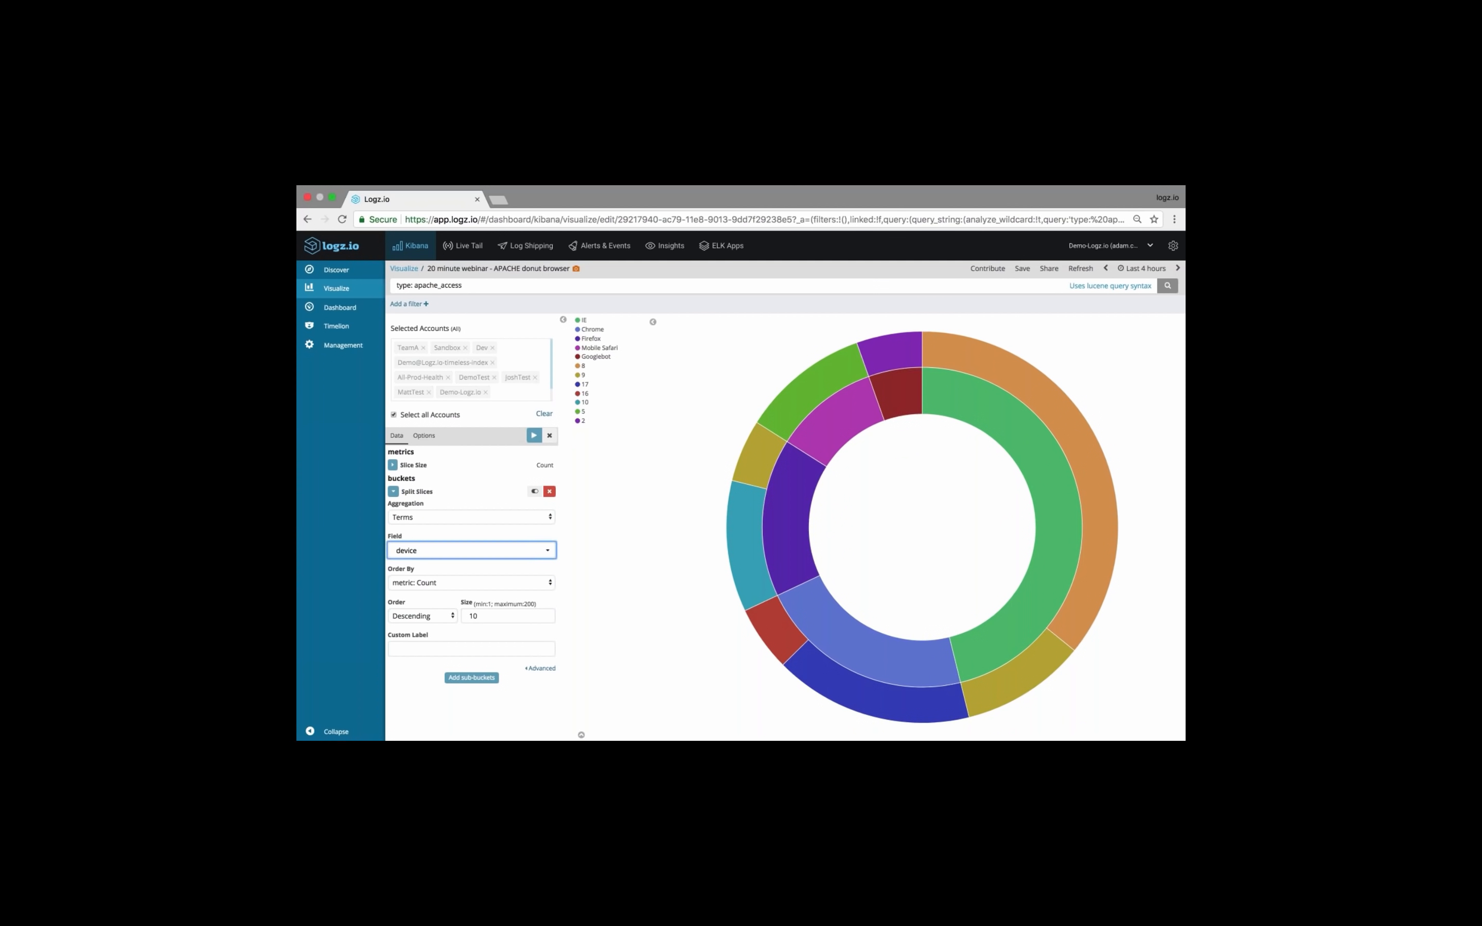
pyautogui.click(534, 435)
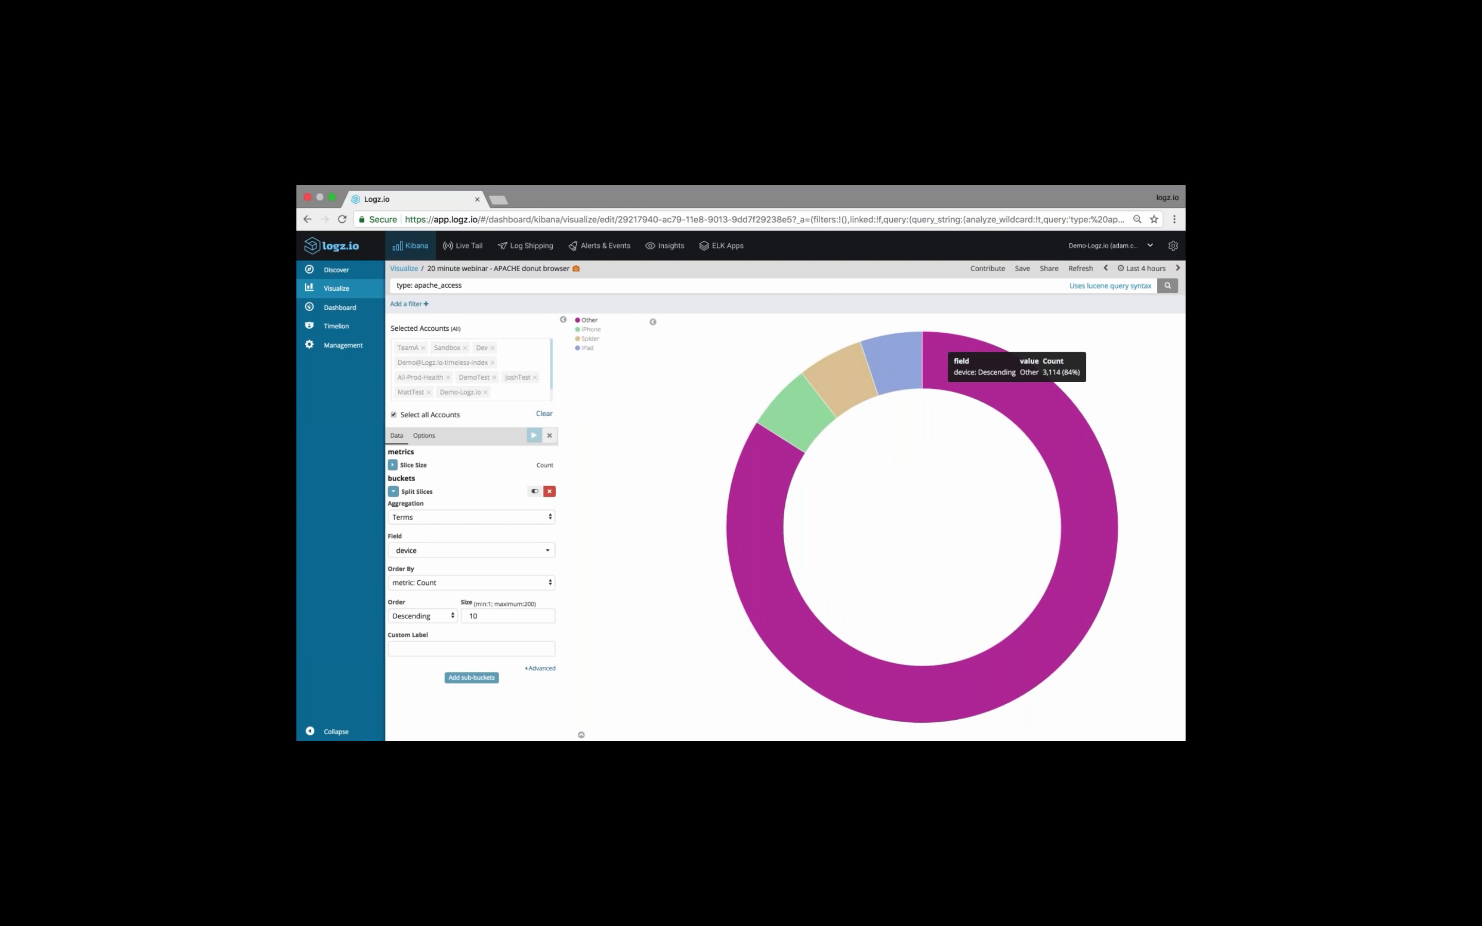
# Exclude the value "Other" from the device terms using the advanced bucket settings and apply the change
pyautogui.scroll(-1, 546, 597)
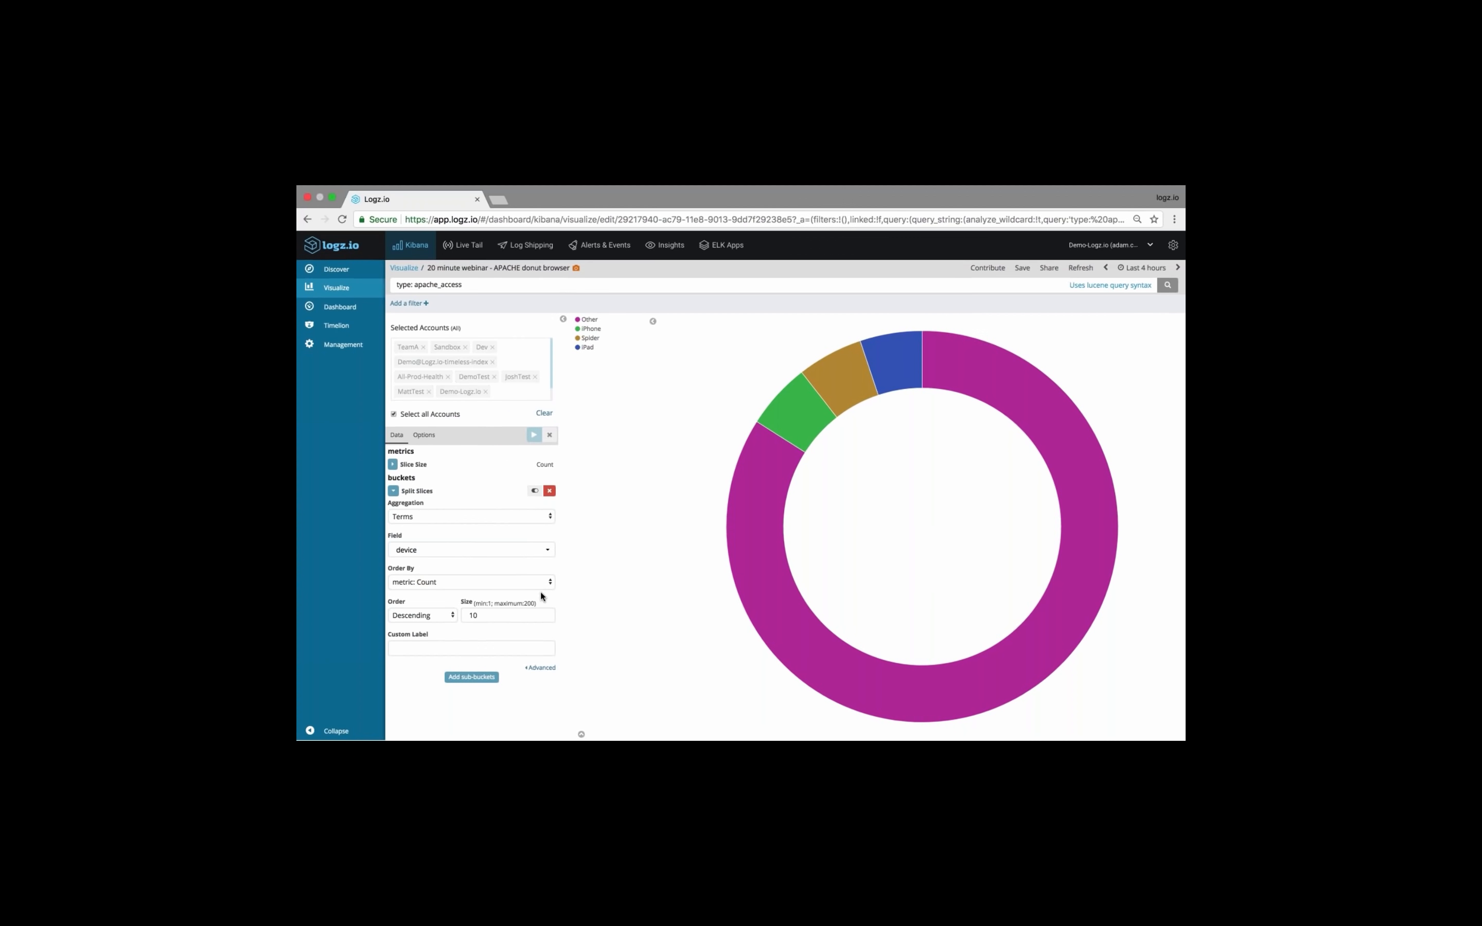
pyautogui.click(540, 667)
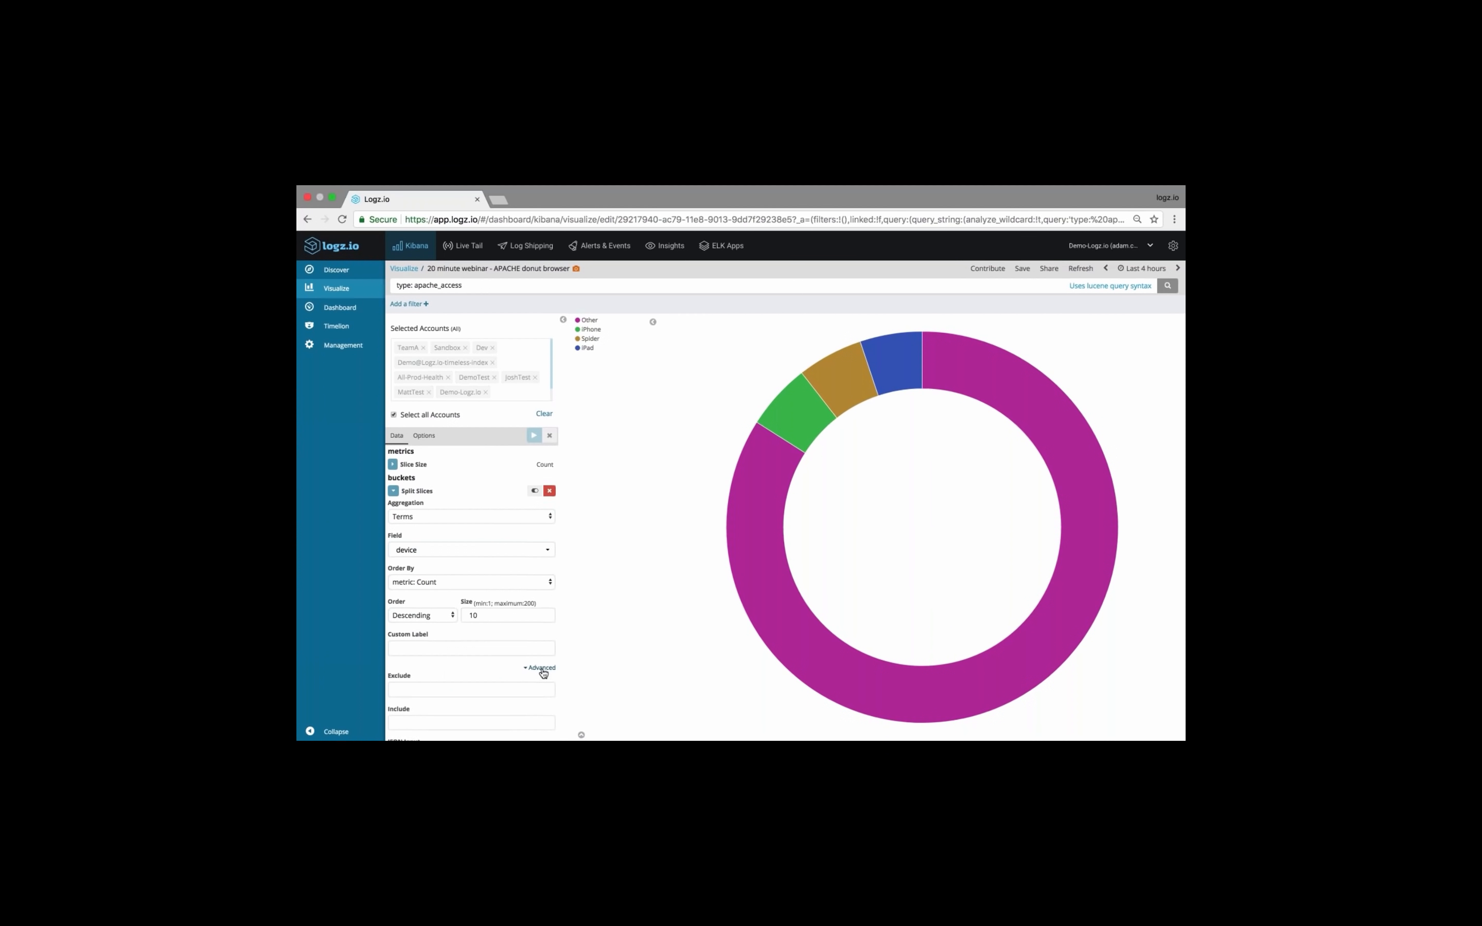
pyautogui.scroll(-2, 429, 612)
pyautogui.click(428, 639)
pyautogui.click(420, 671)
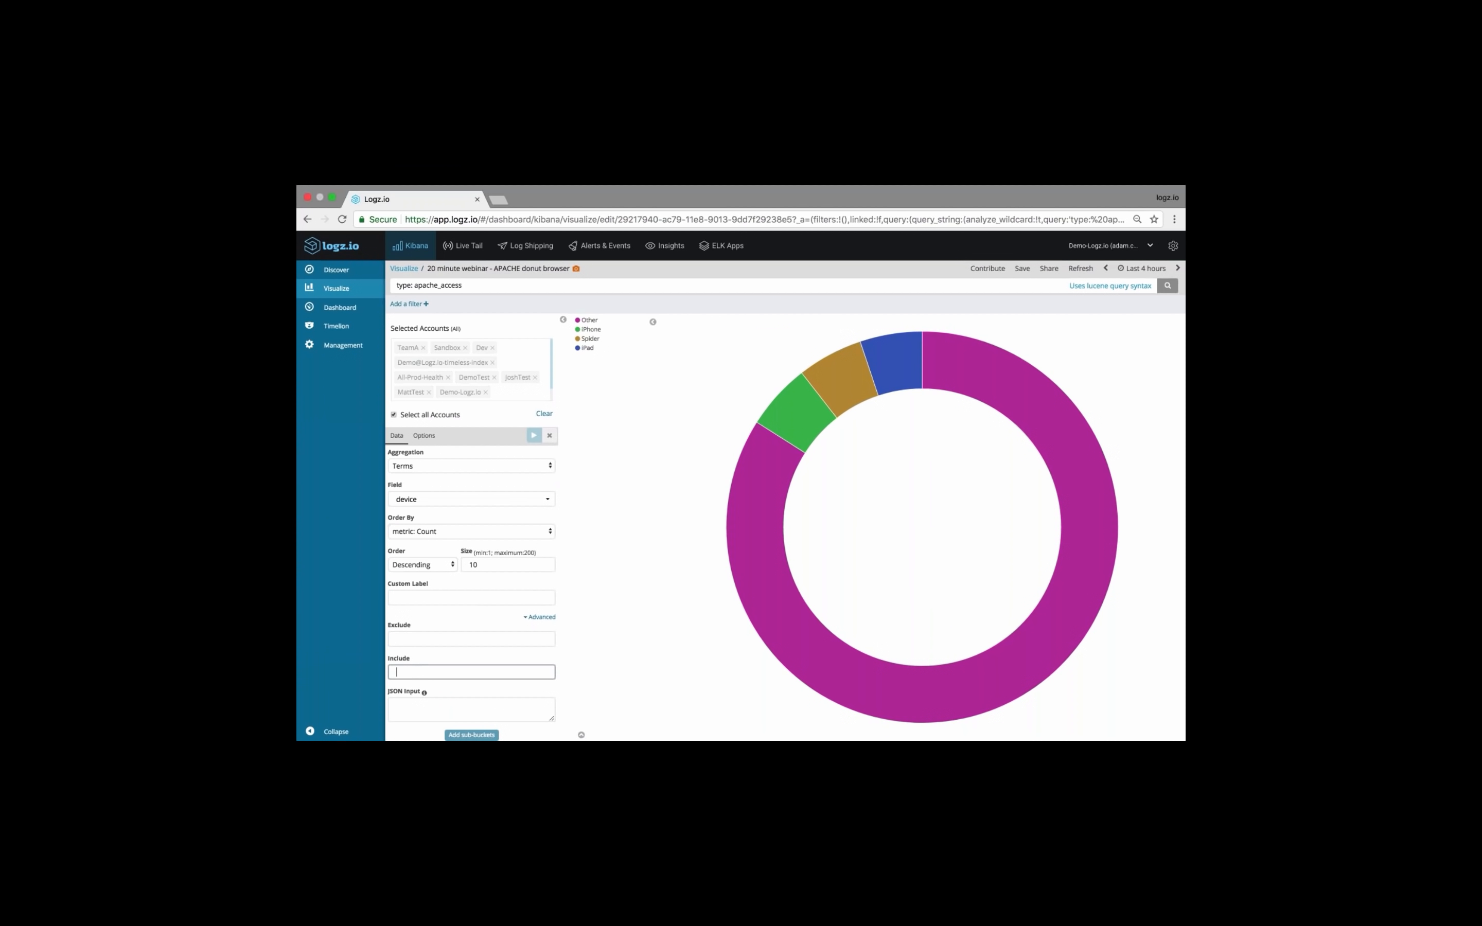
pyautogui.click(397, 639)
pyautogui.write('Other')
pyautogui.click(535, 435)
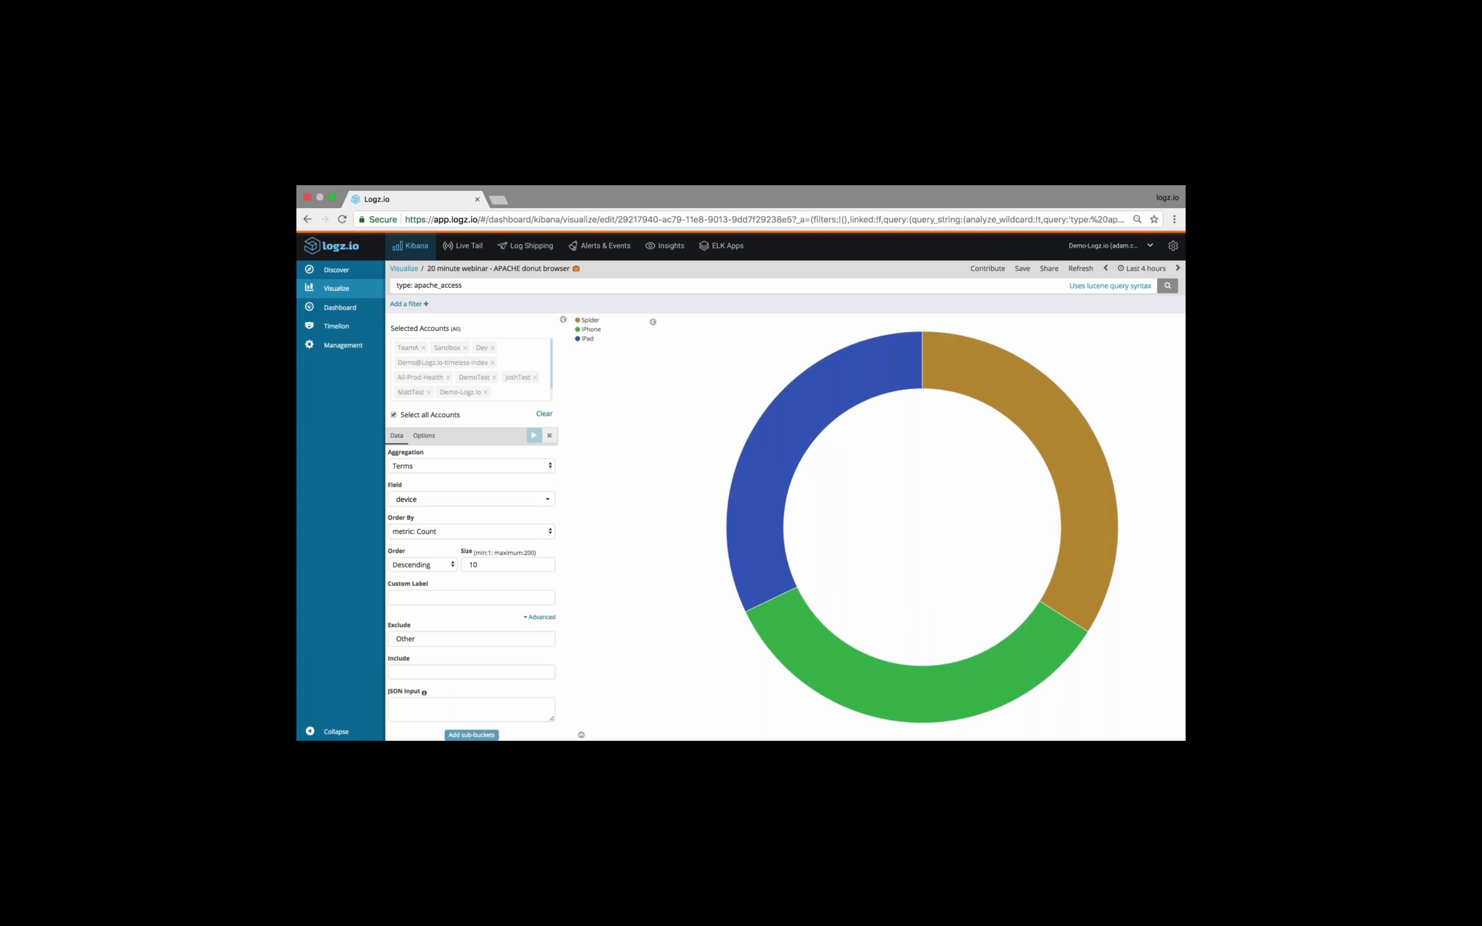
# Prepare to save the donut as a new visualization titled "20 minute webinar - APACHE donut device"
pyautogui.scroll(1, 509, 481)
pyautogui.scroll(2, 509, 481)
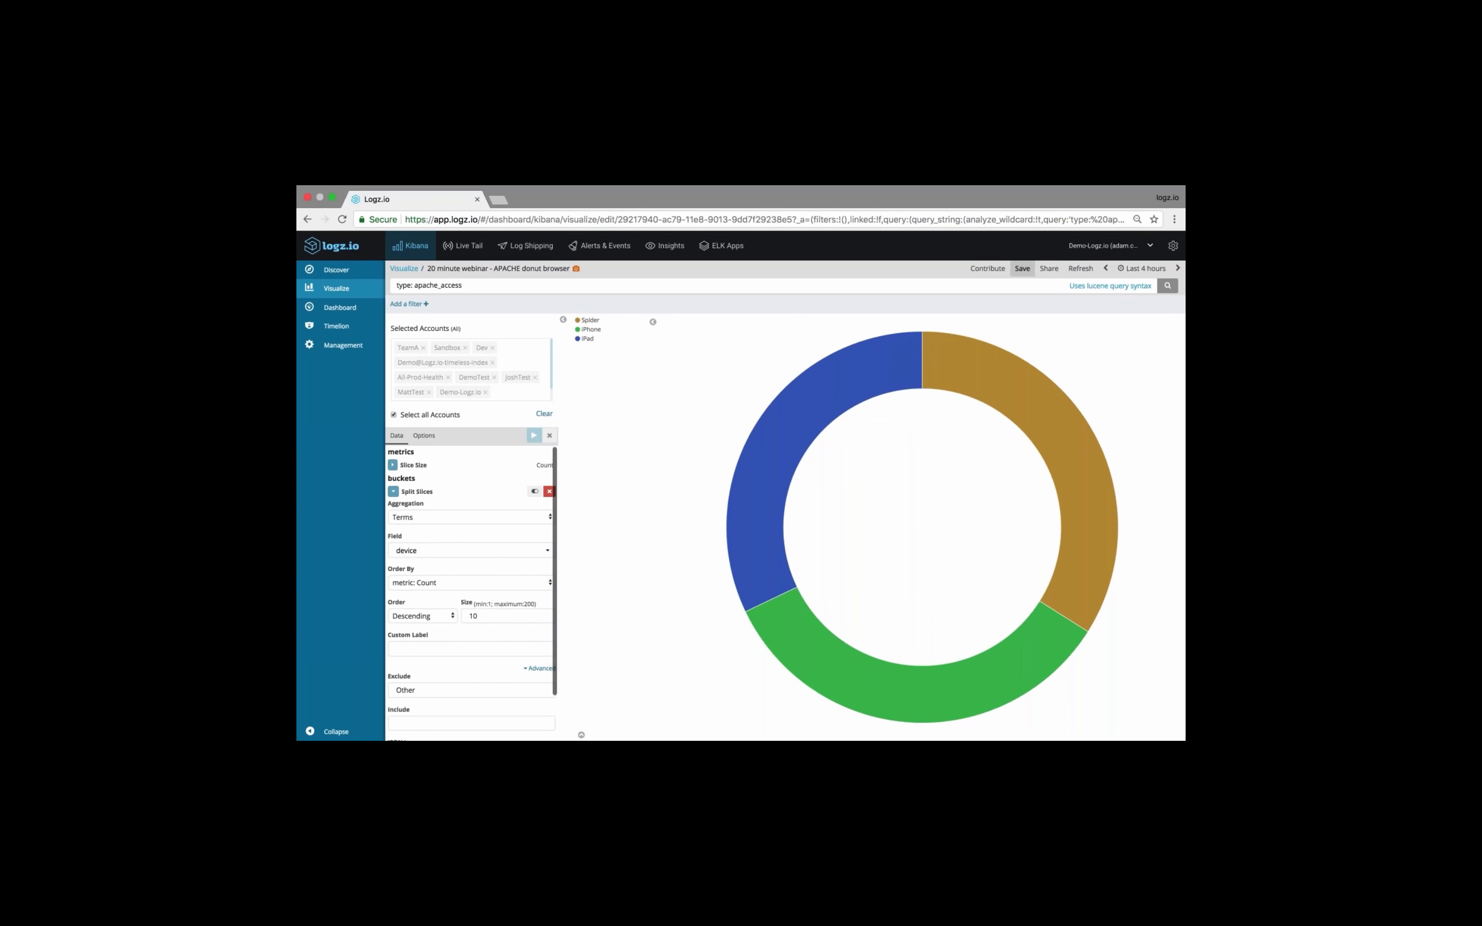
pyautogui.click(1022, 268)
pyautogui.doubleClick(526, 307)
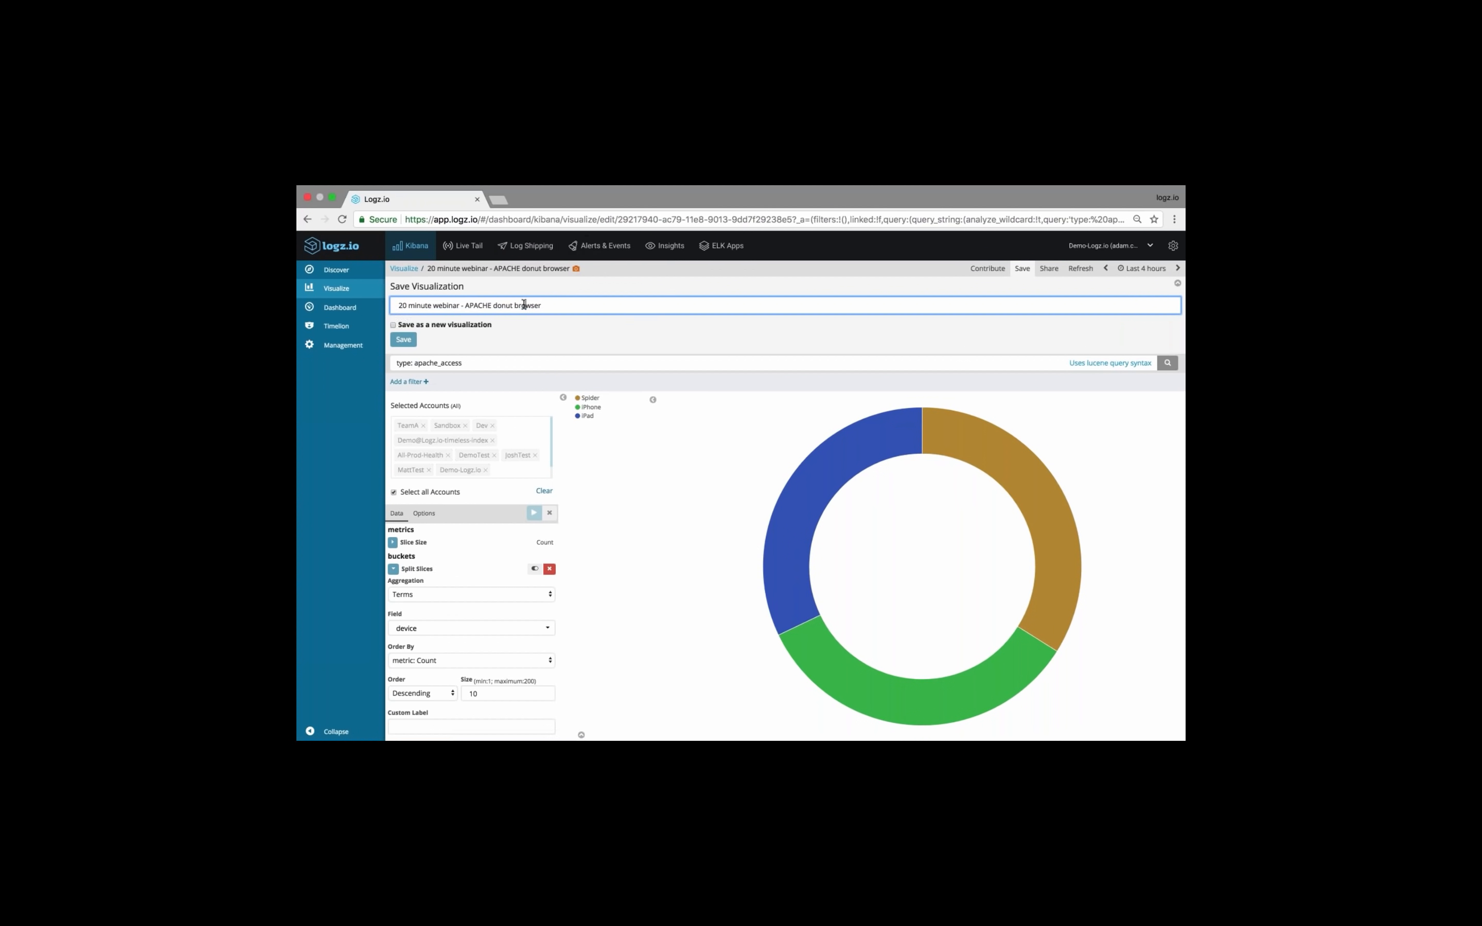
pyautogui.write('device')
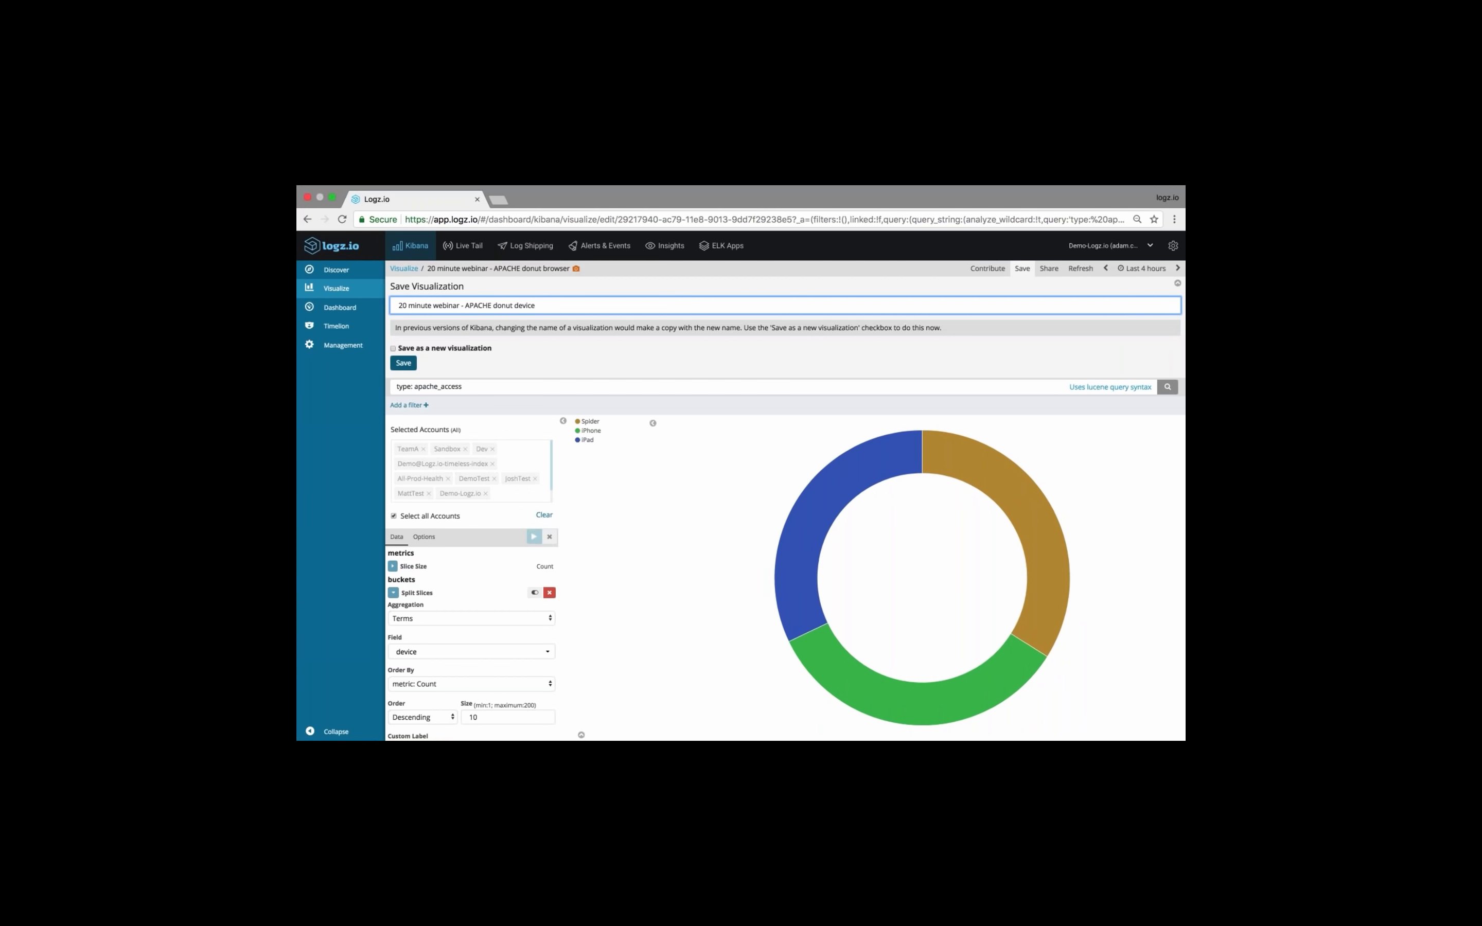
pyautogui.click(392, 349)
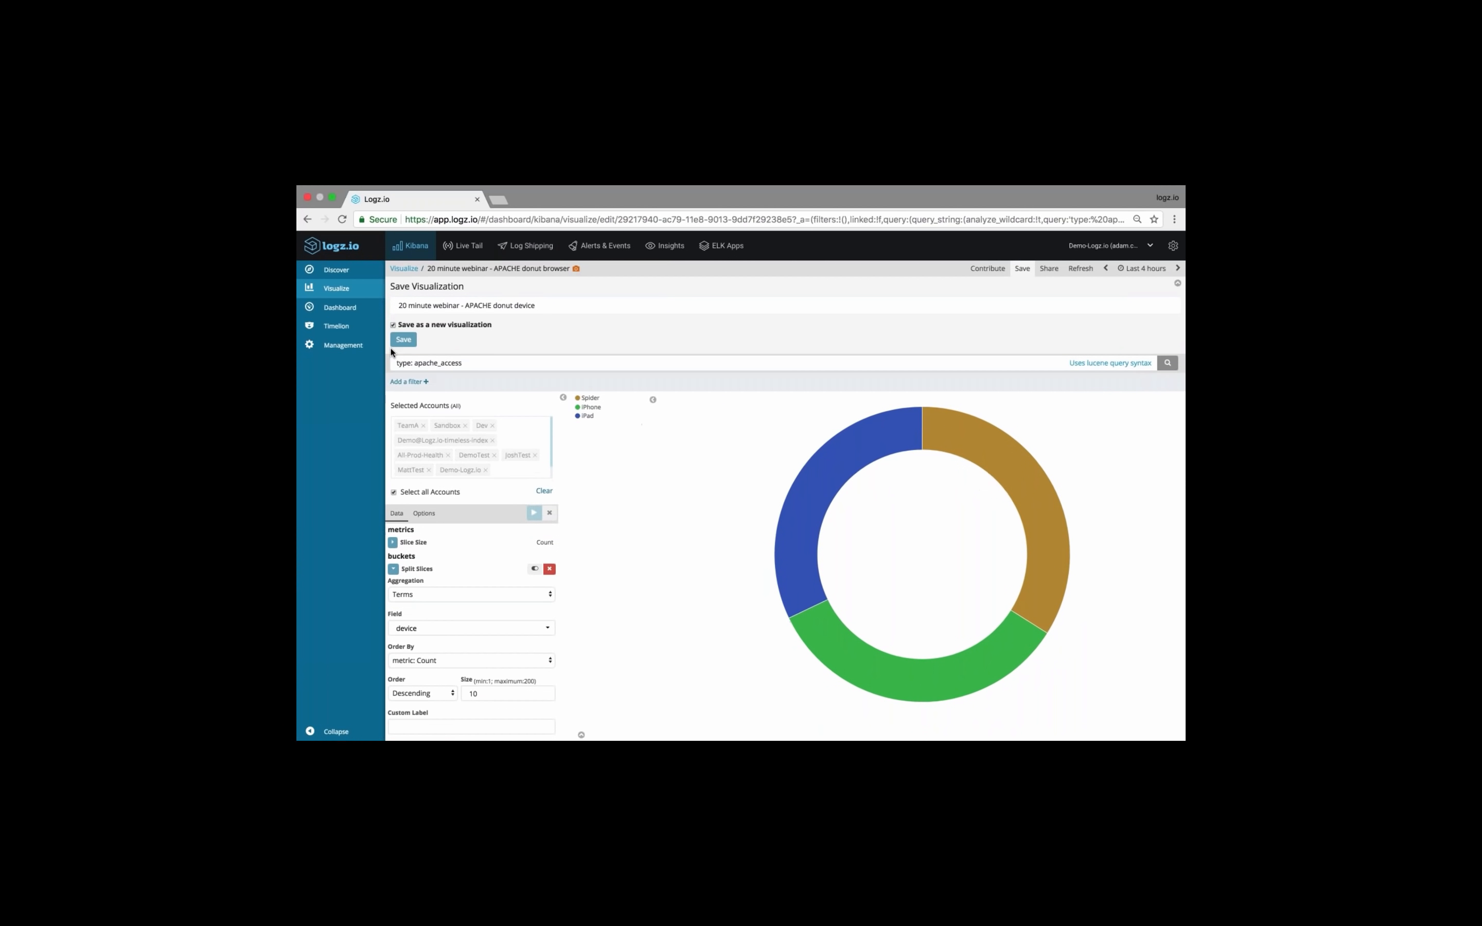
# Set the device donut's legend position to right and apply the change
pyautogui.click(424, 514)
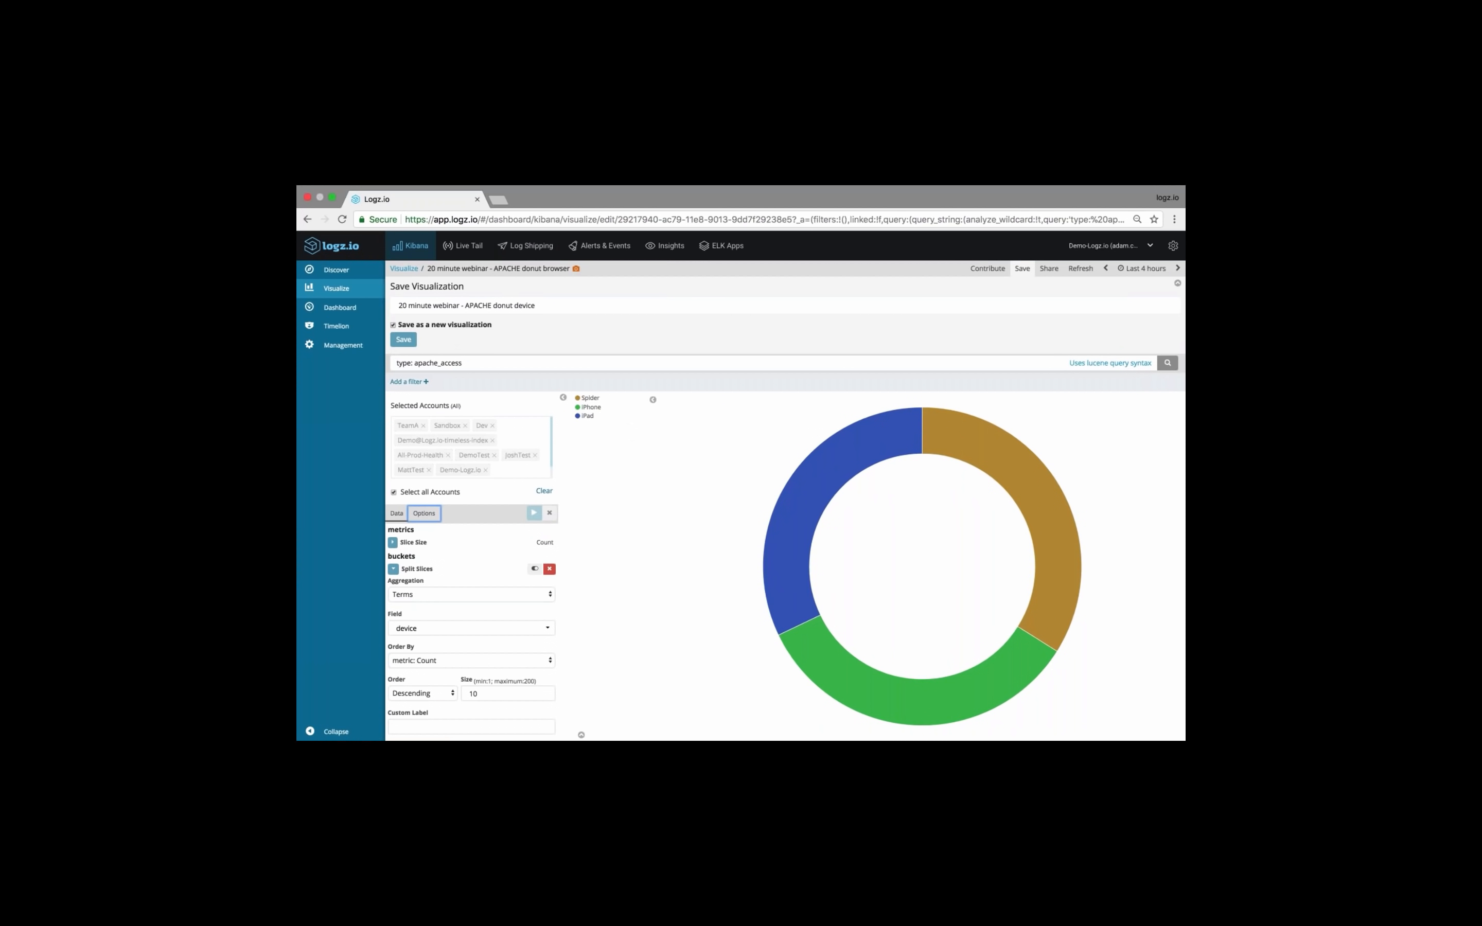
pyautogui.click(419, 555)
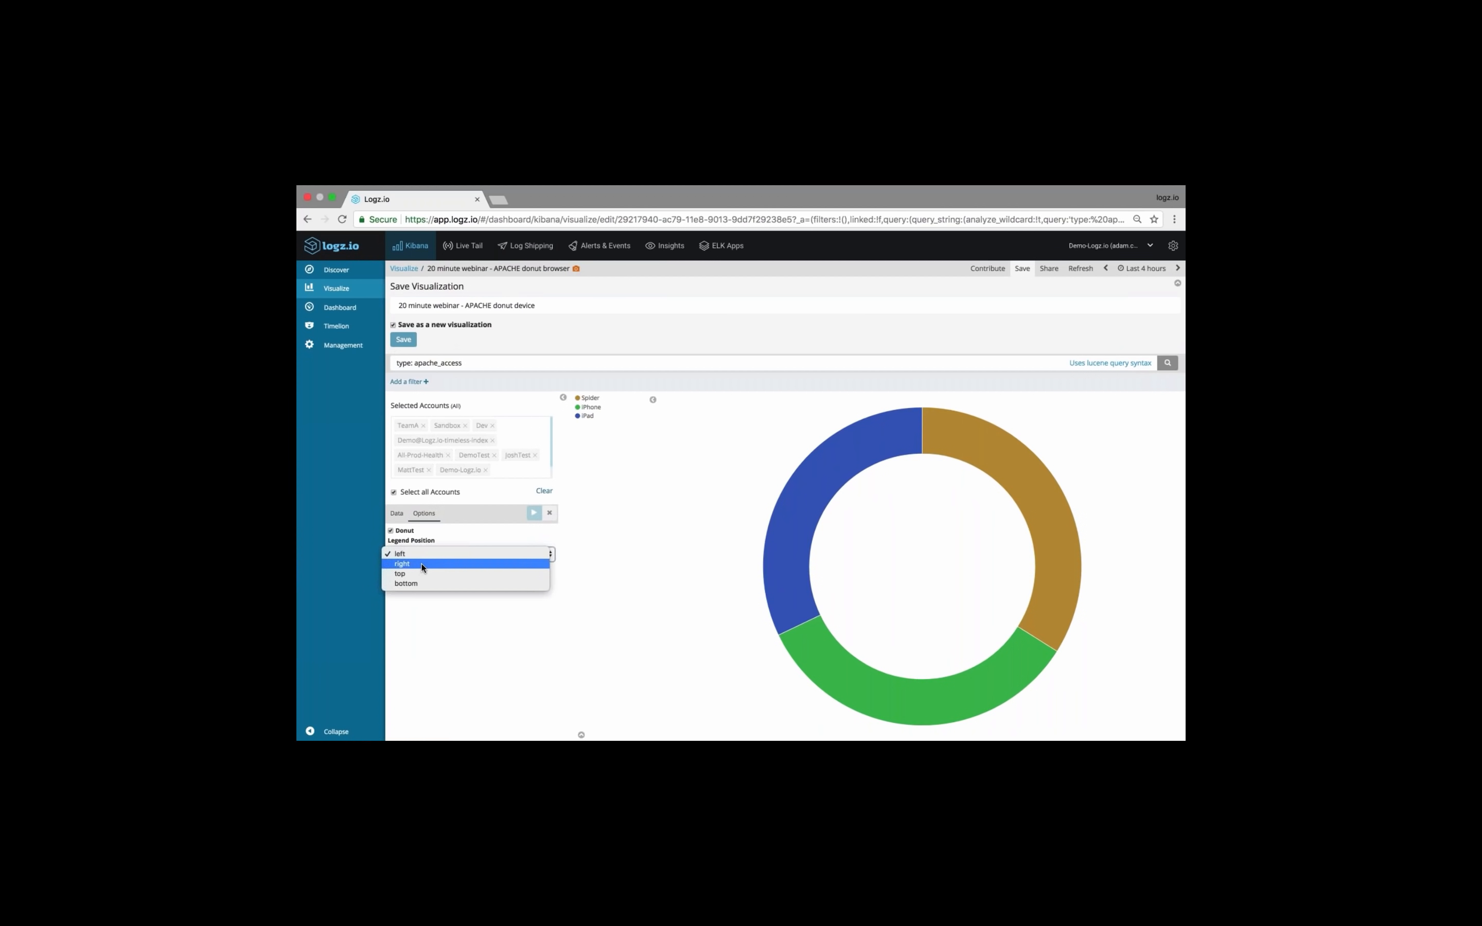
pyautogui.click(420, 565)
pyautogui.click(534, 512)
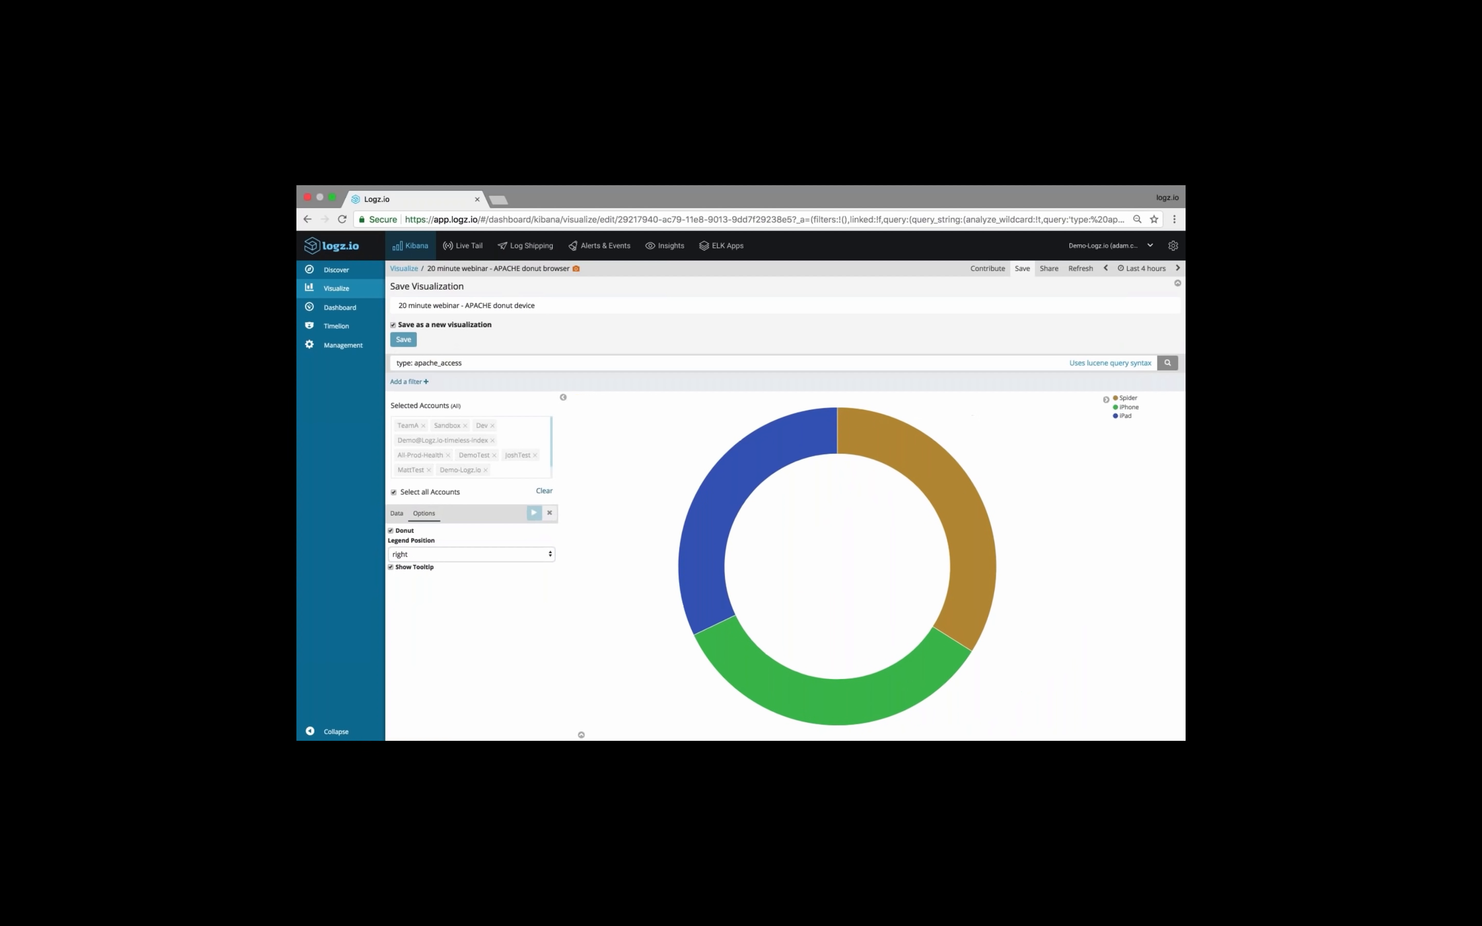
# Save the device donut as the new visualization and dismiss the save notification
pyautogui.click(404, 340)
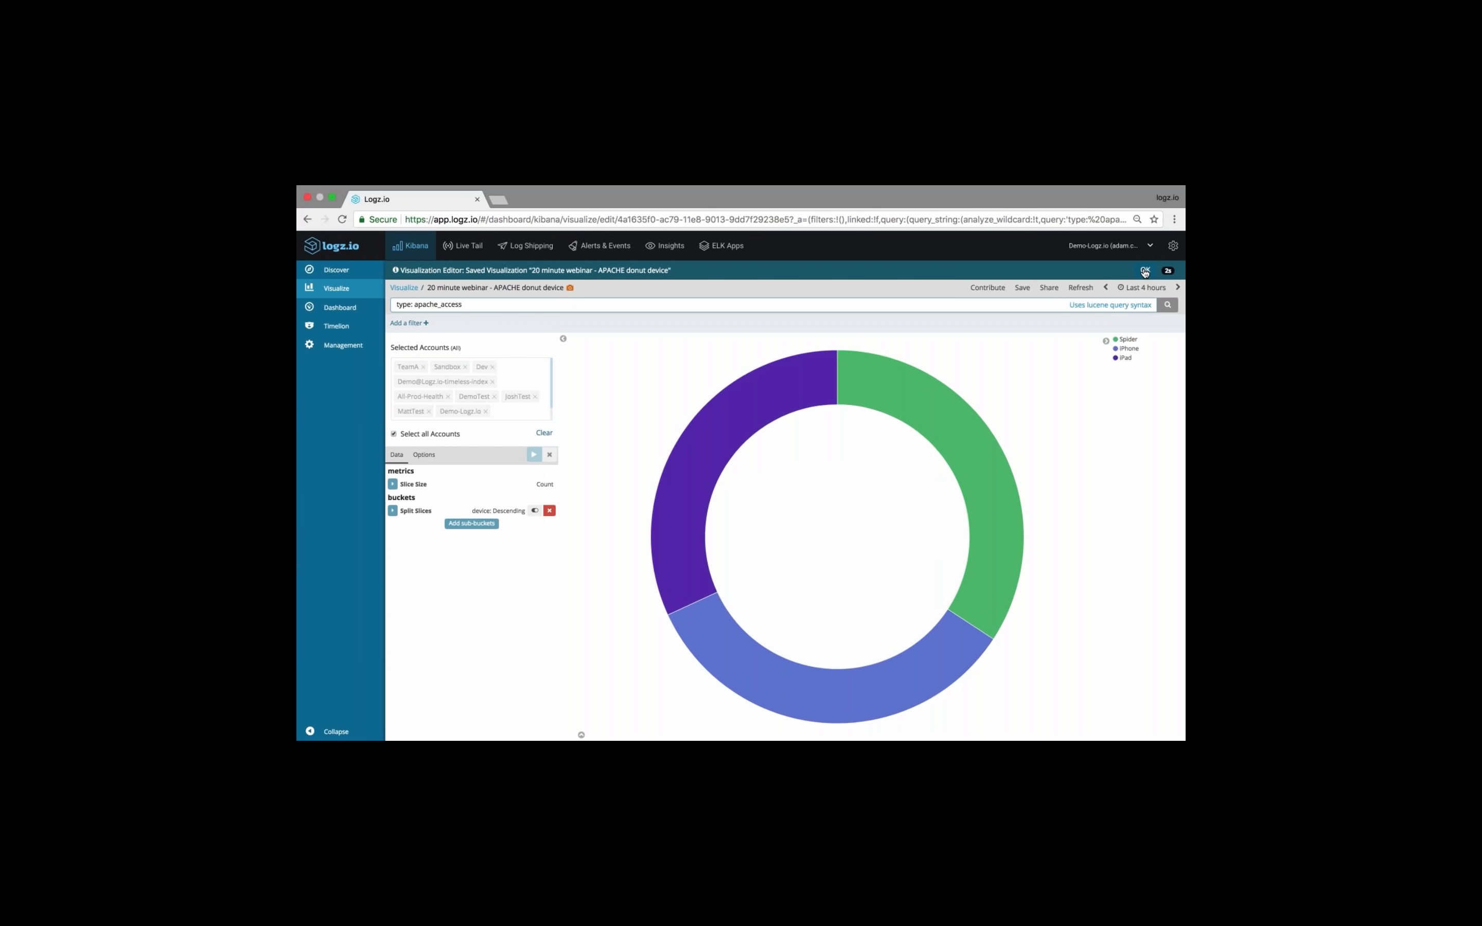
pyautogui.click(1144, 271)
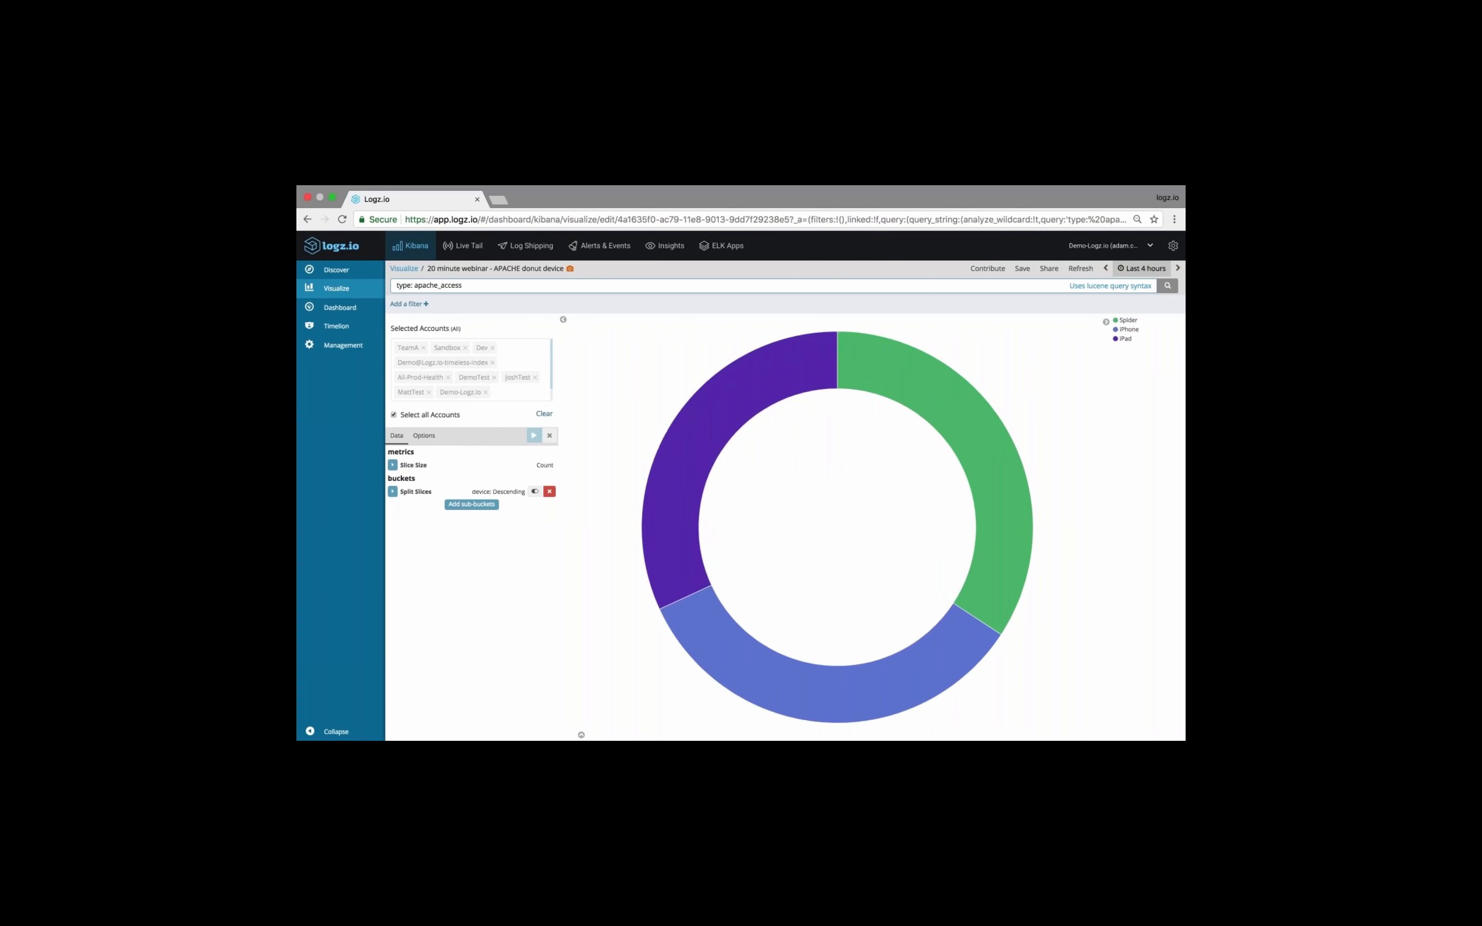
# Create a new Coordinate Map visualization from the [logzioCustomerIndex]YYMMDD index
pyautogui.click(405, 270)
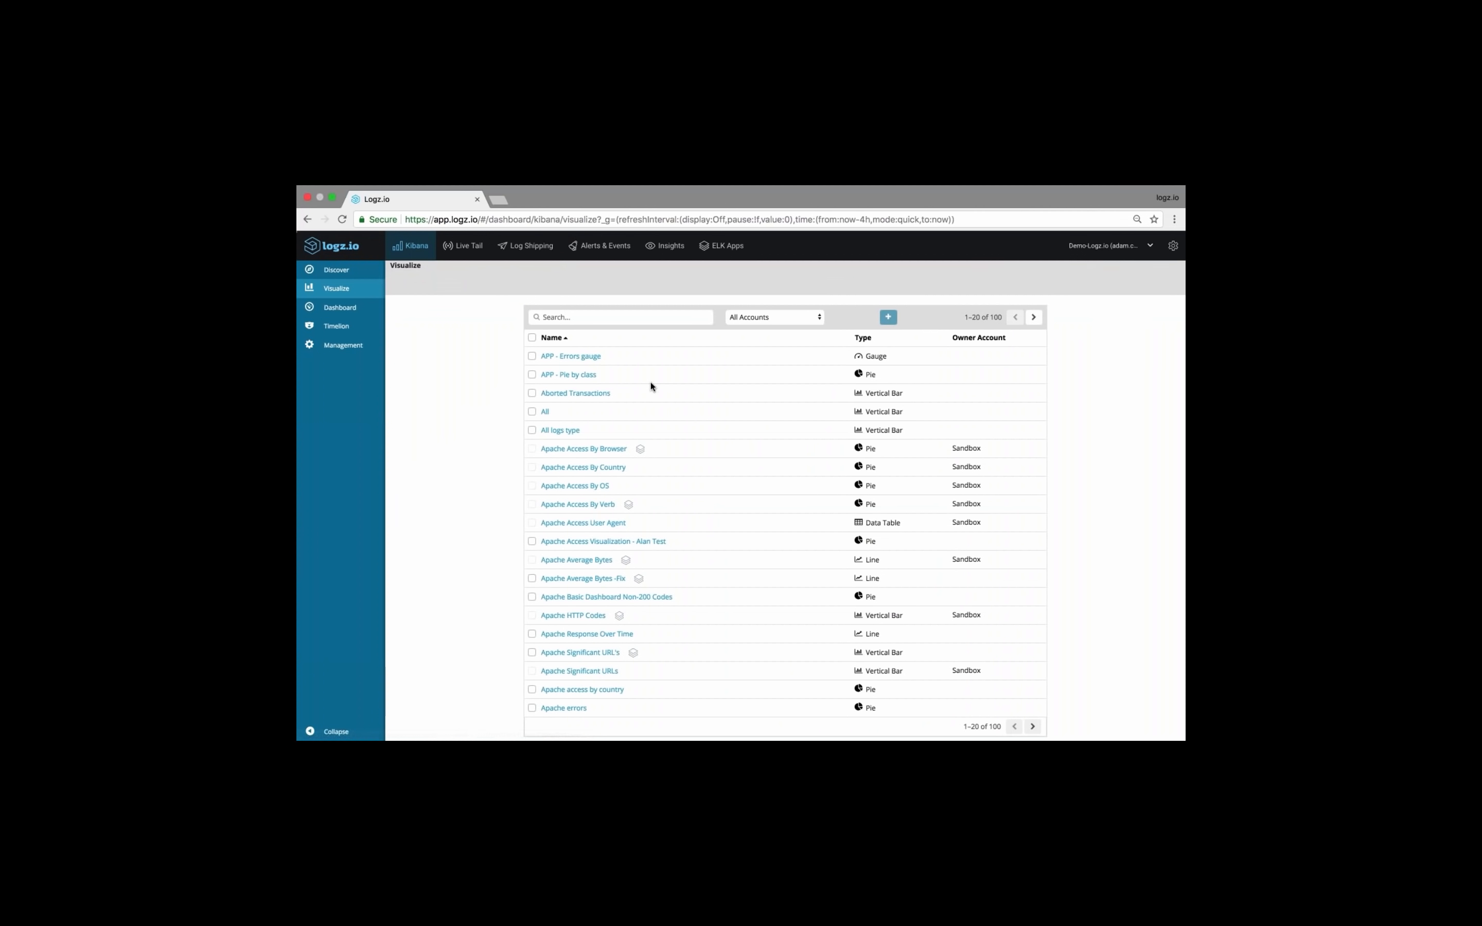
pyautogui.click(888, 317)
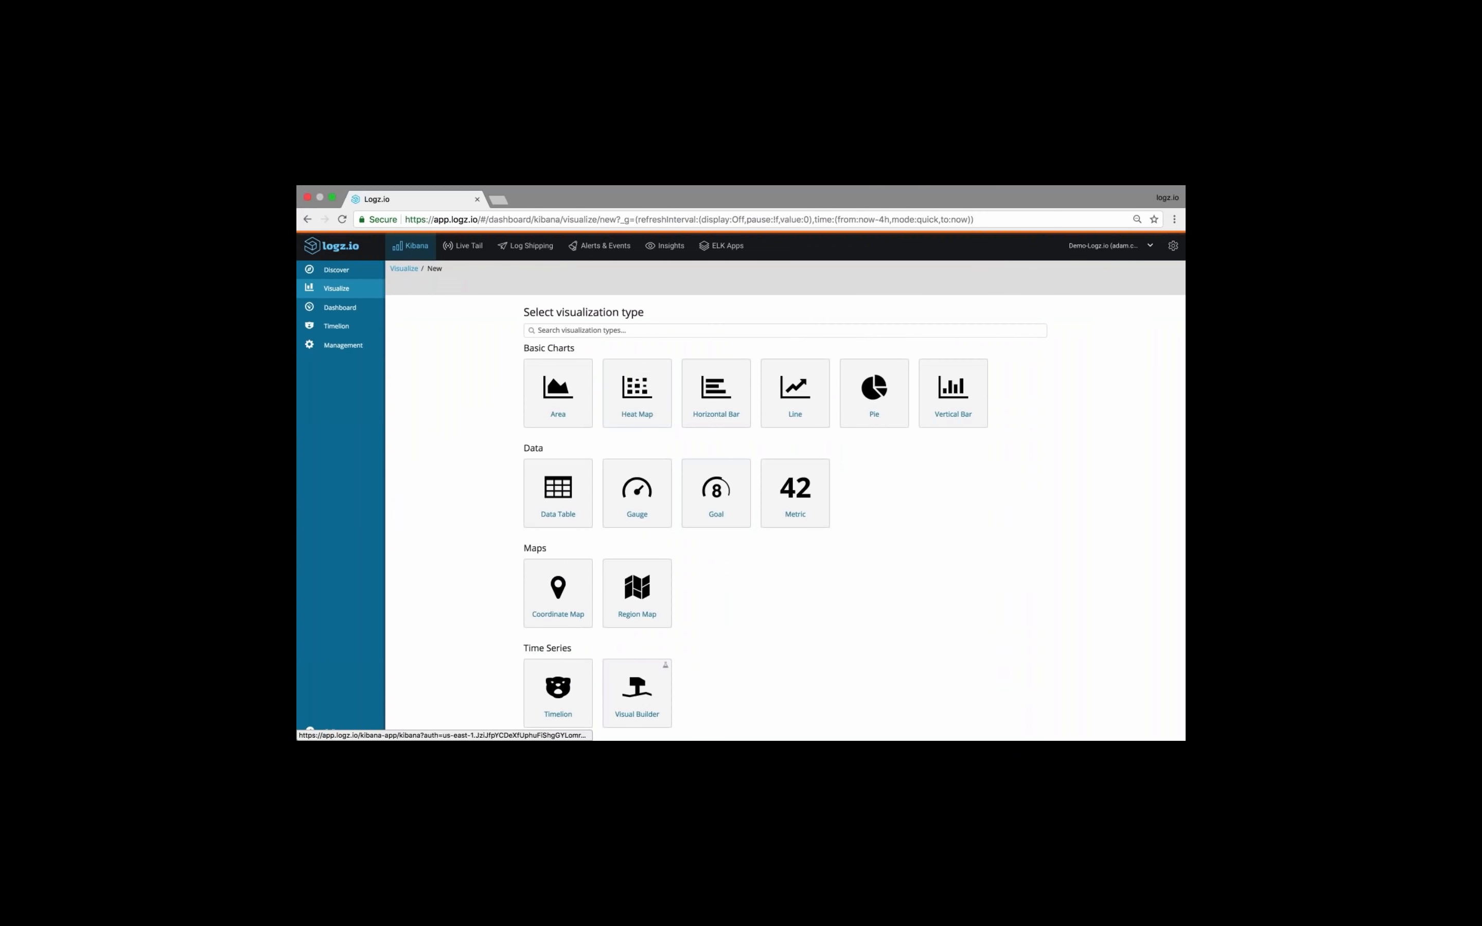
pyautogui.click(562, 594)
pyautogui.click(623, 375)
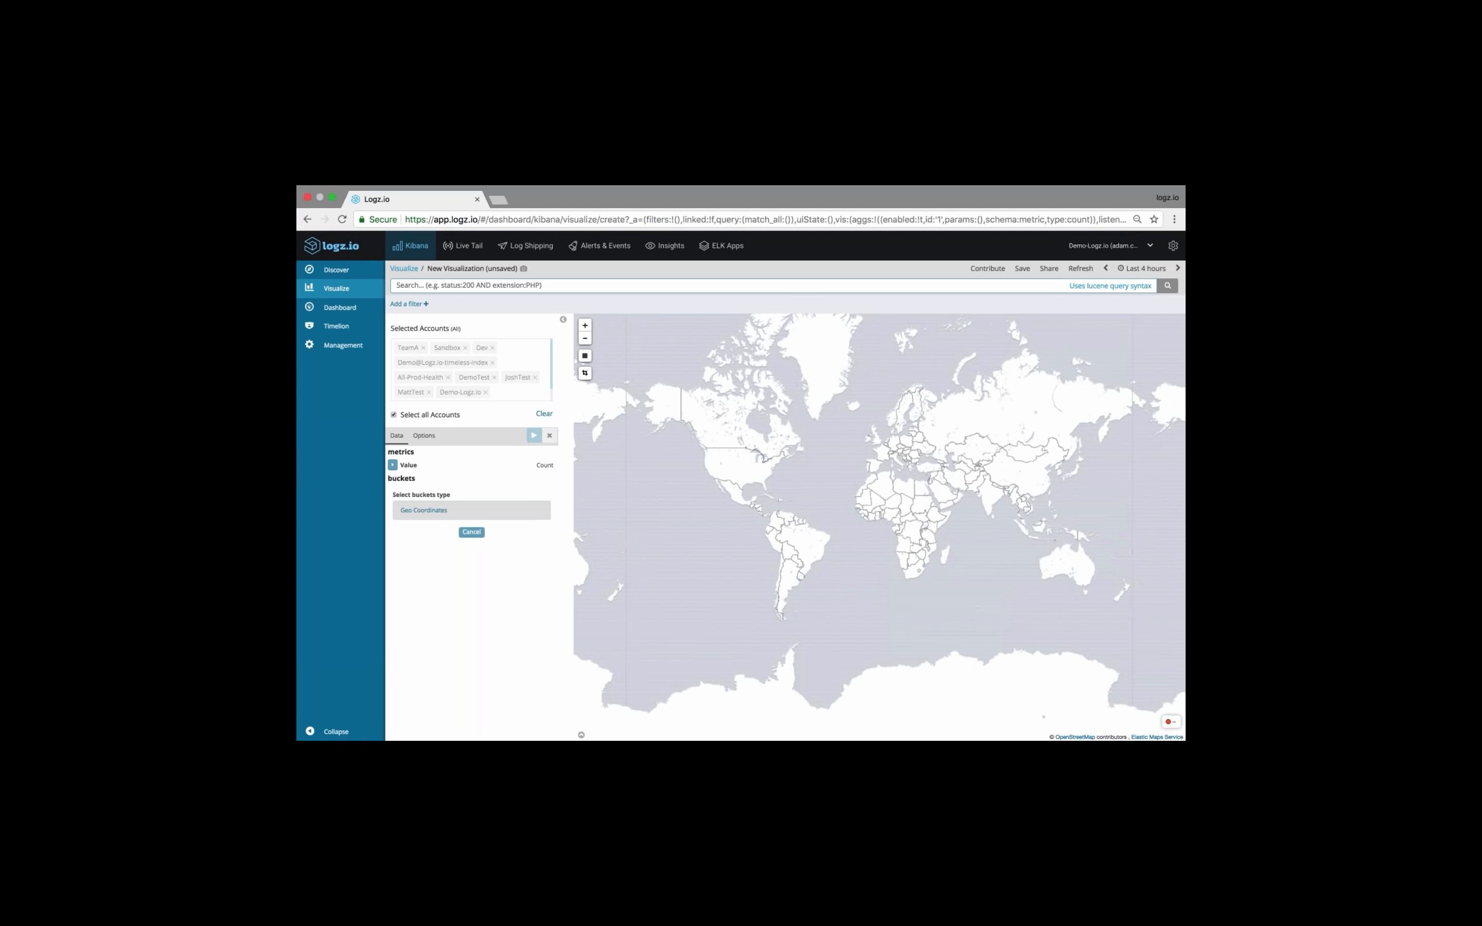
# Add a Geo Coordinates bucket with Geohash aggregation on the geoip.location field and apply the changes
pyautogui.click(471, 511)
pyautogui.click(471, 550)
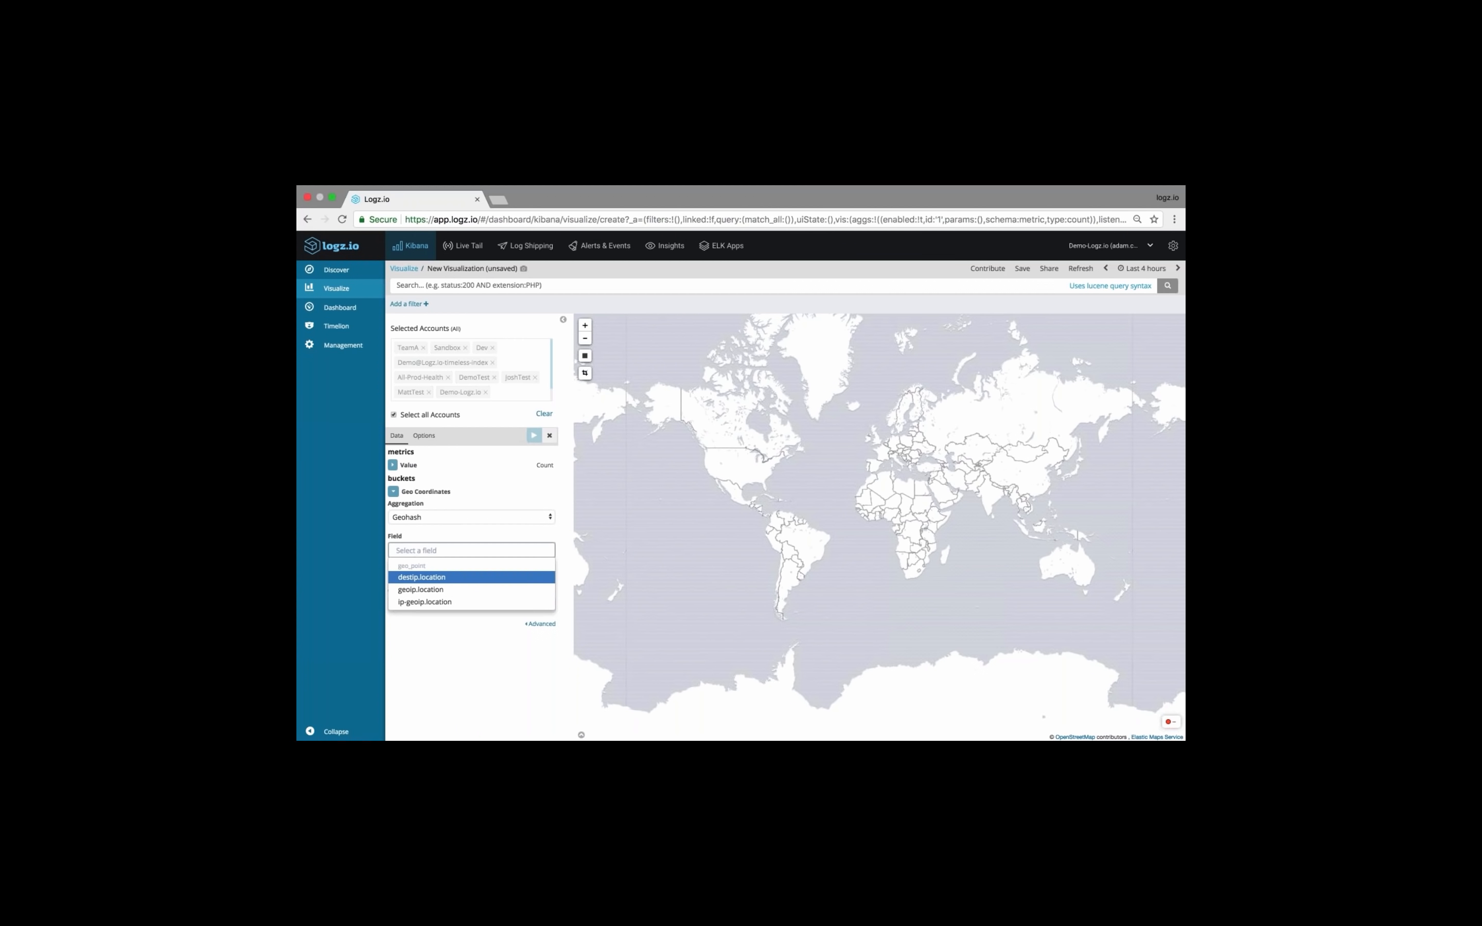
pyautogui.click(452, 569)
pyautogui.click(534, 435)
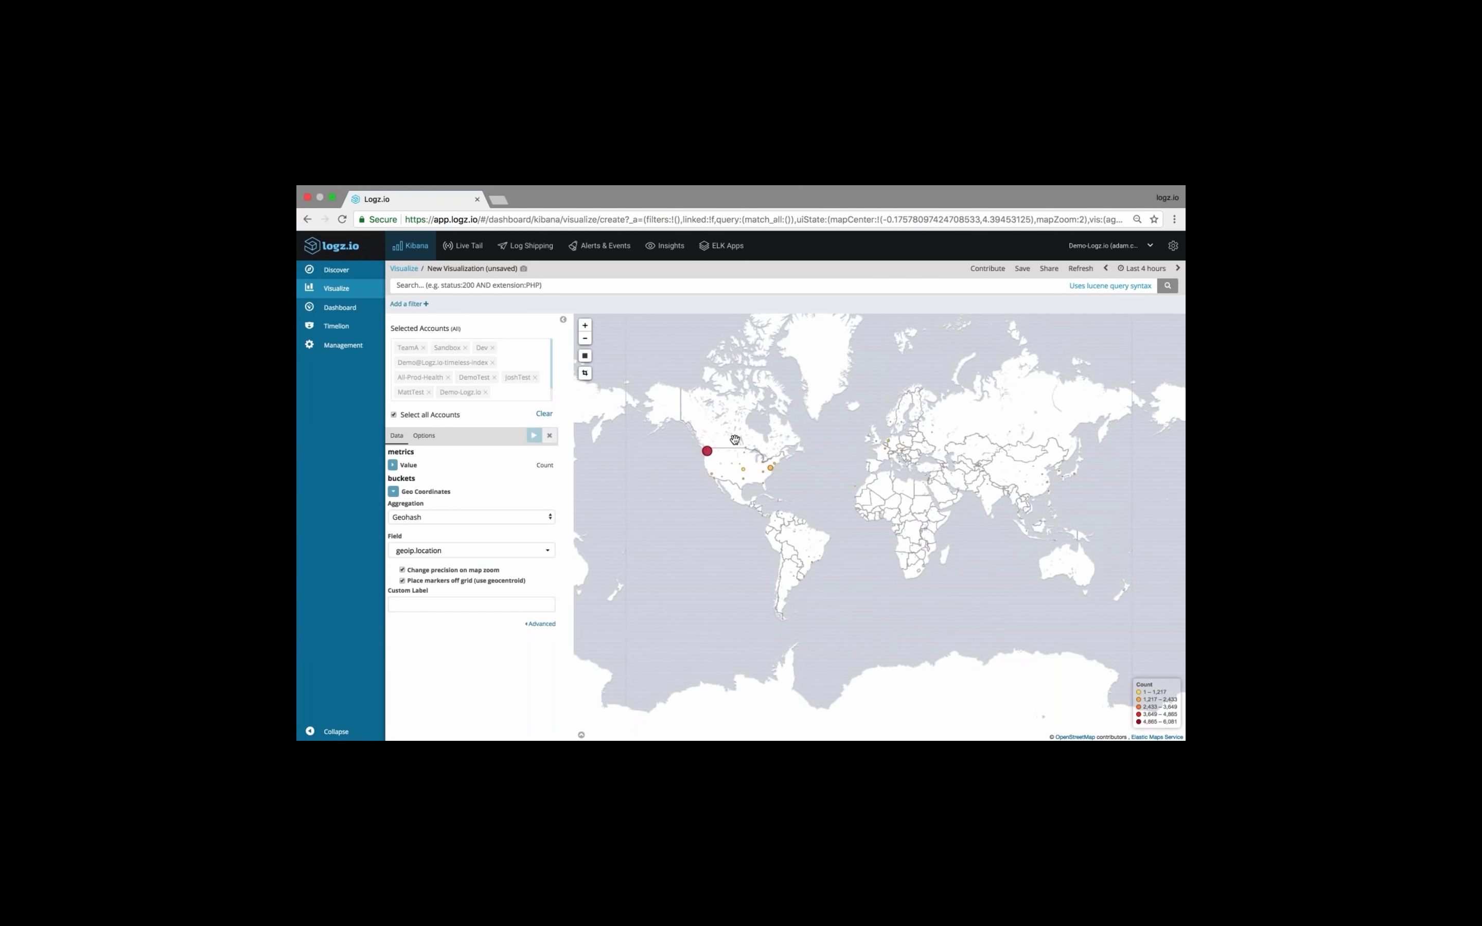
# Filter the coordinate map with the query "type: apache_access"
pyautogui.click(561, 285)
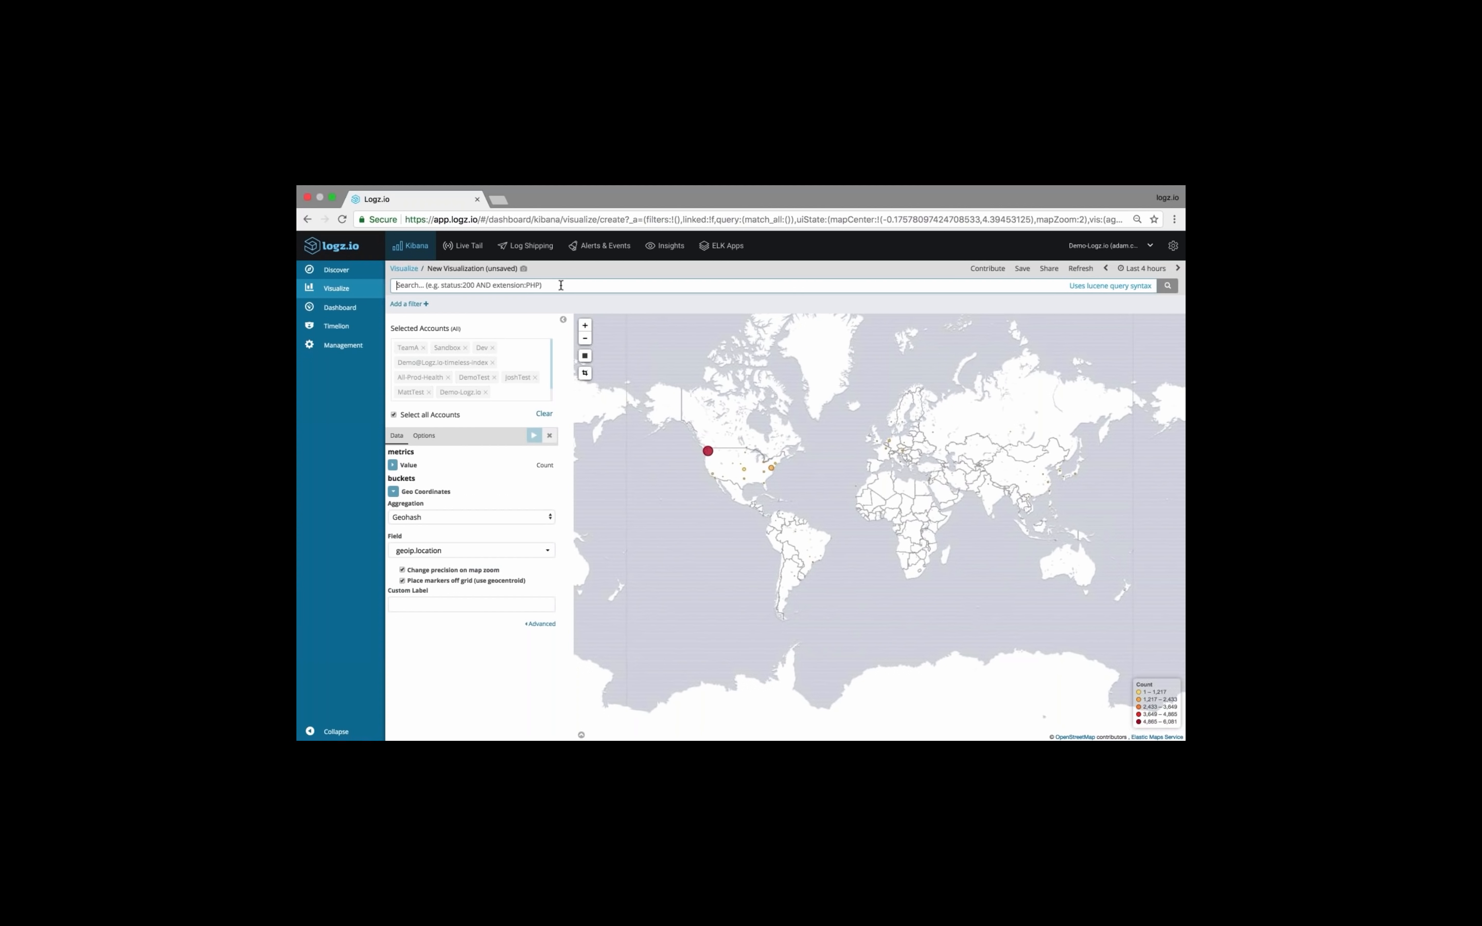
pyautogui.write('type')
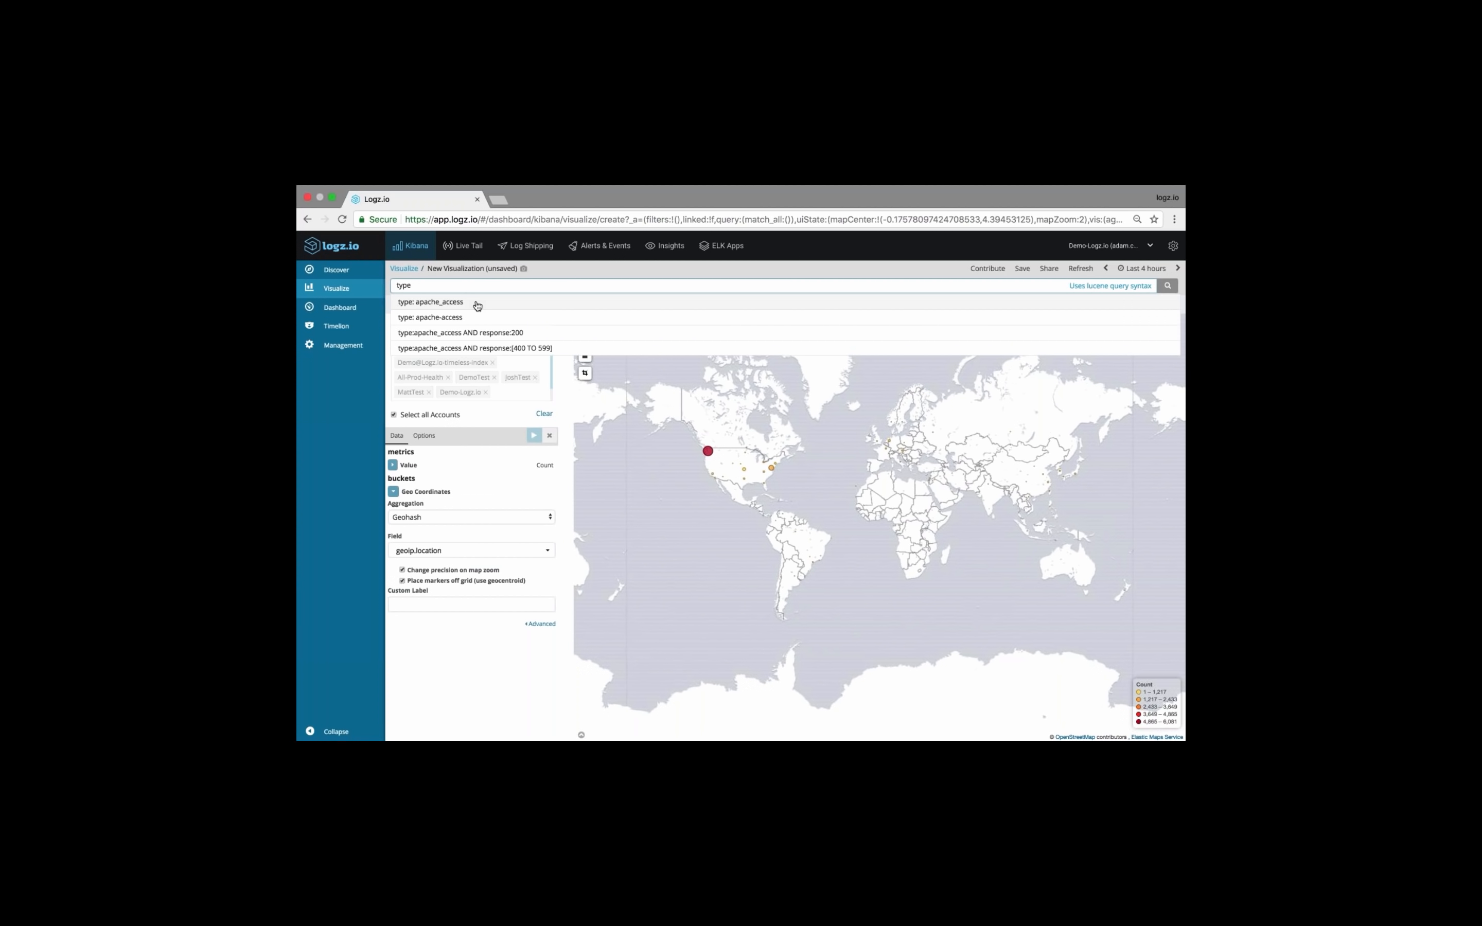
pyautogui.click(478, 304)
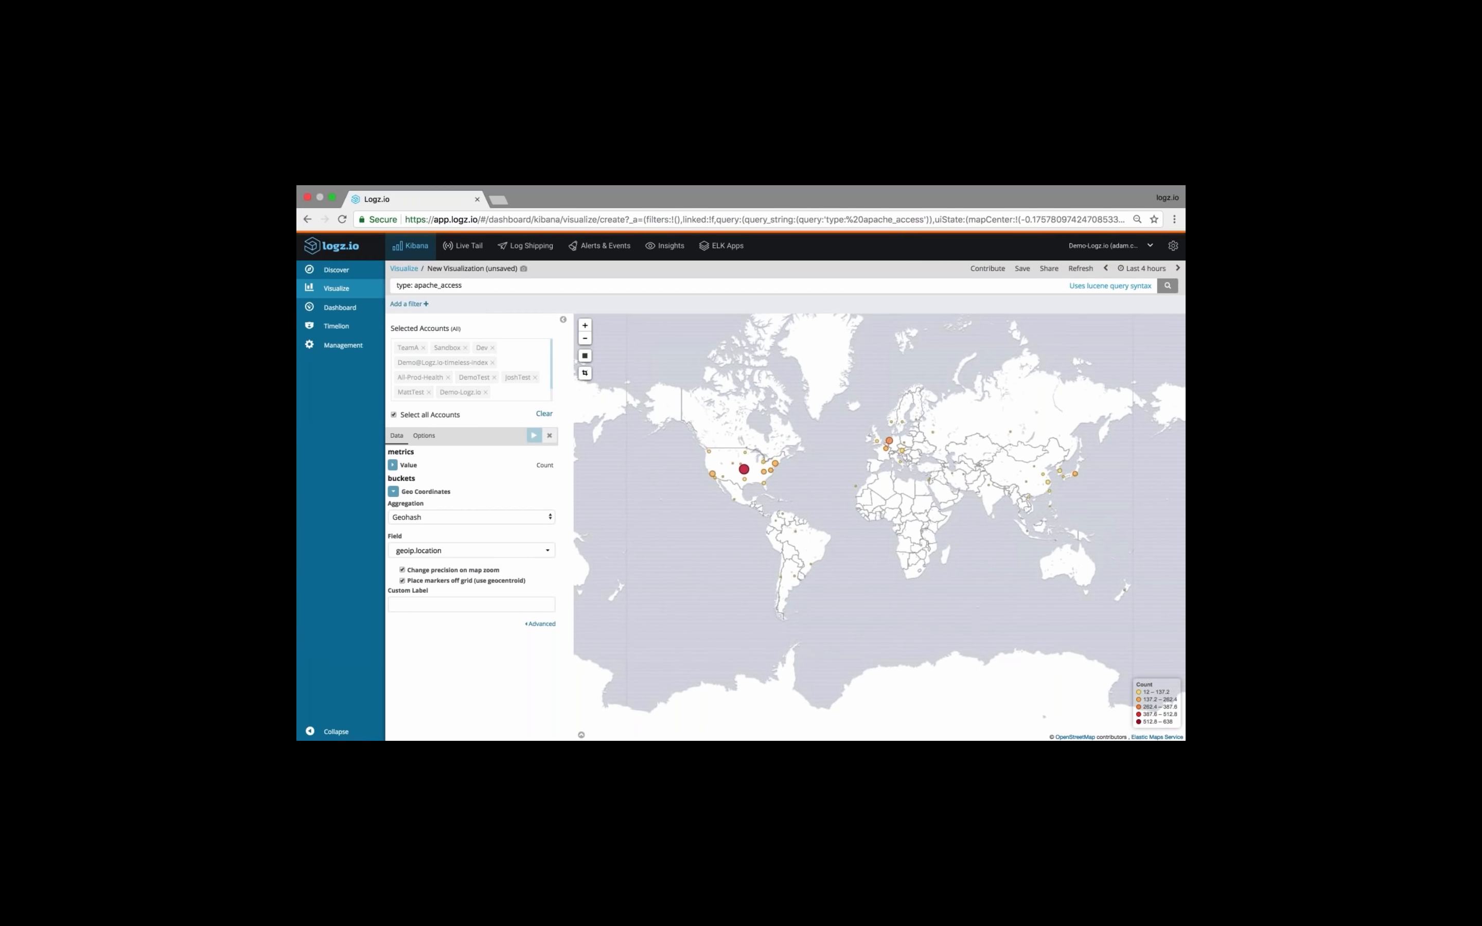
# Enlarge the map around the Atlantic, change its map type to Heatmap, and apply the change
pyautogui.click(432, 437)
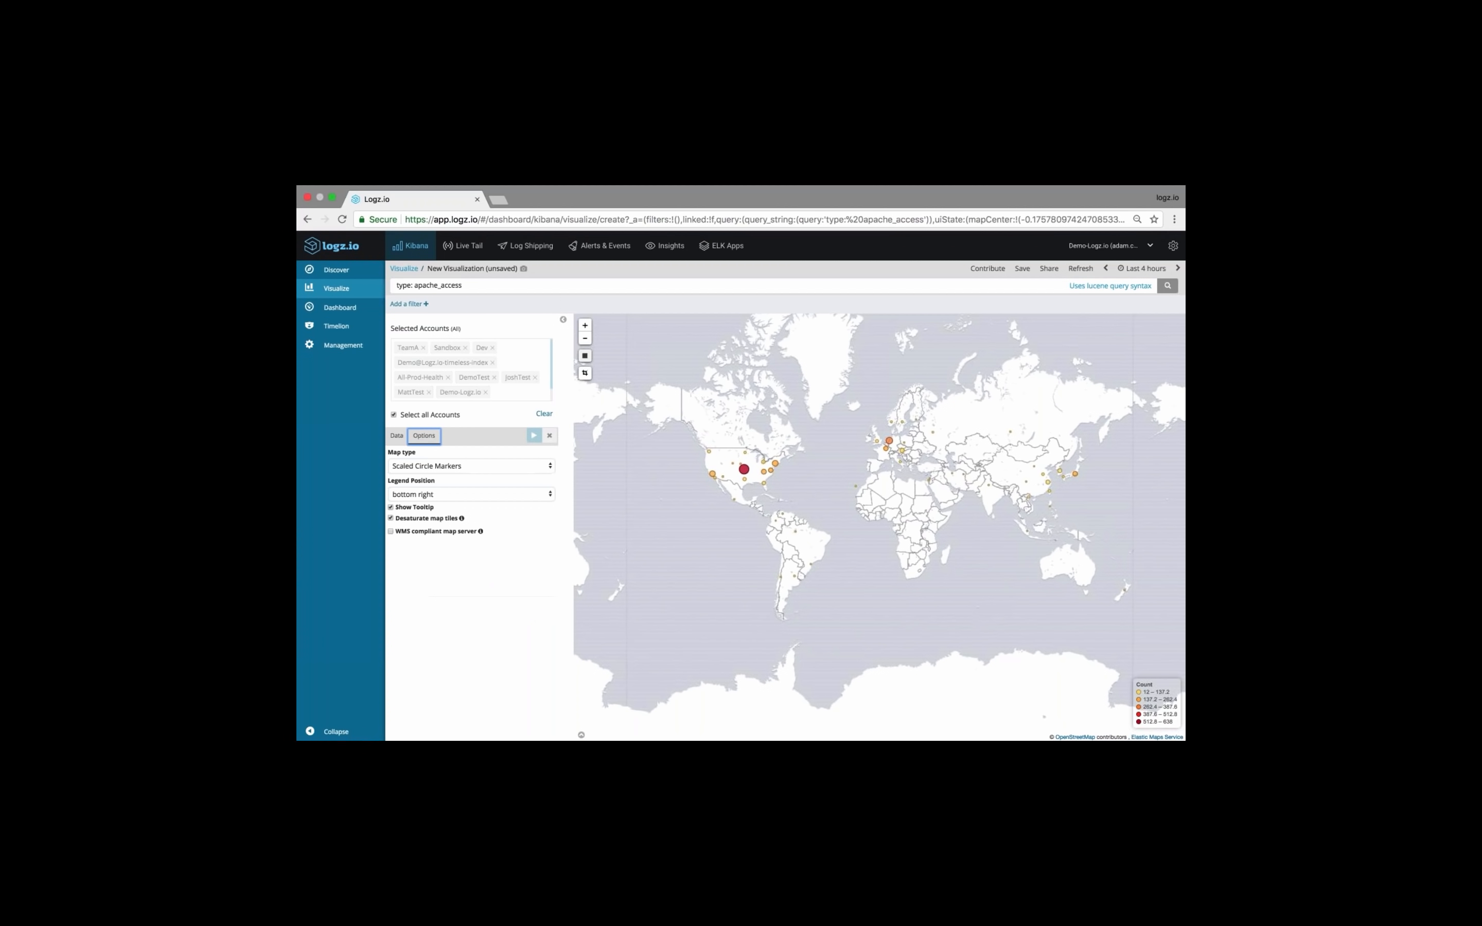
pyautogui.click(585, 325)
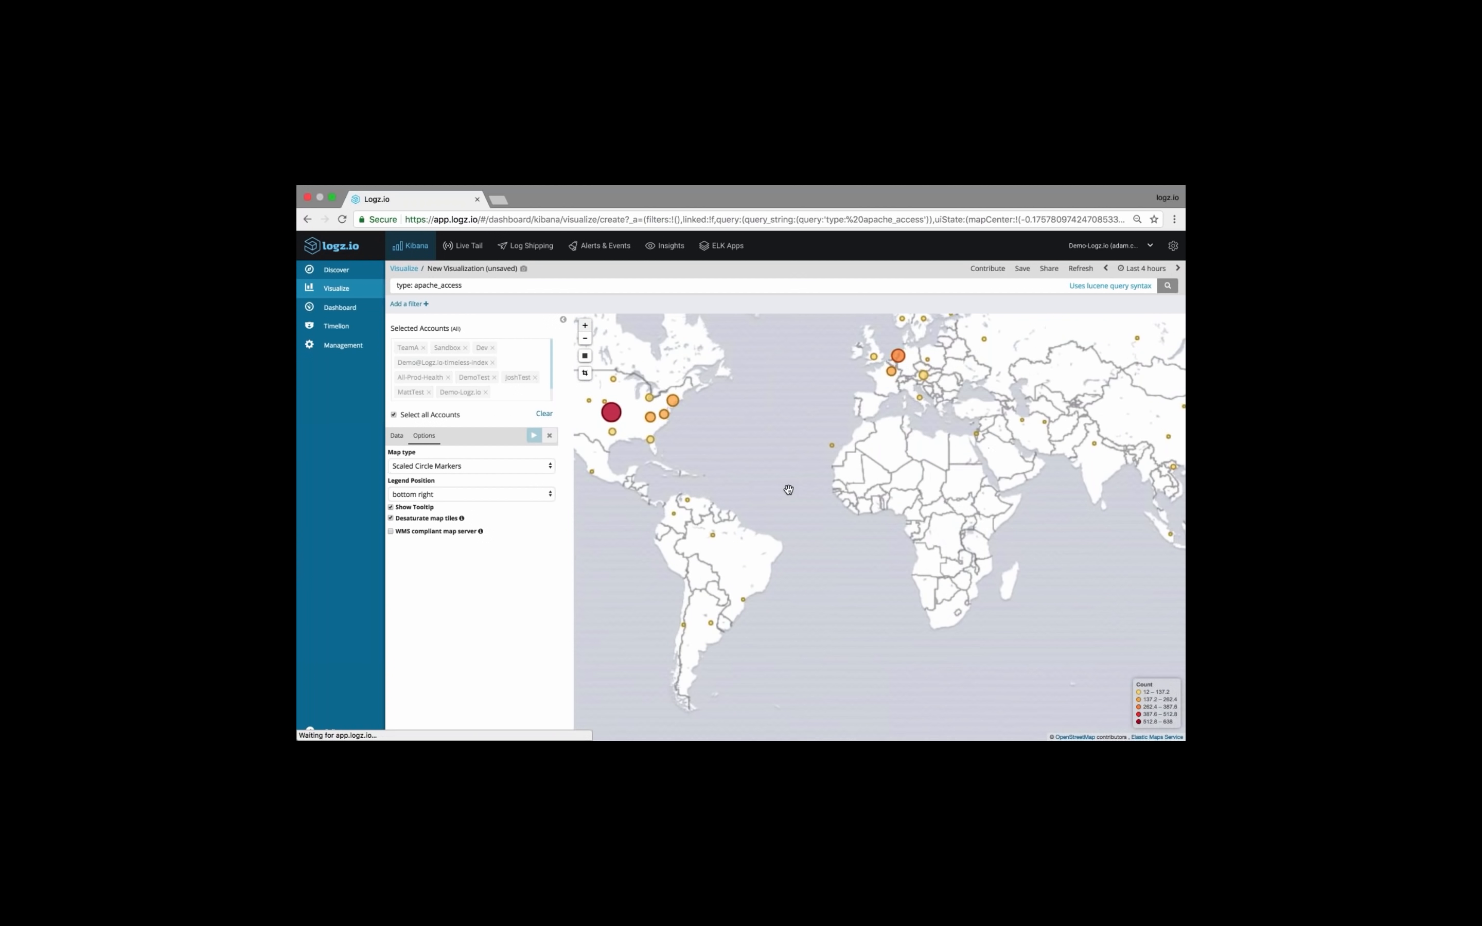
pyautogui.moveTo(710, 440); pyautogui.dragTo(759, 479)
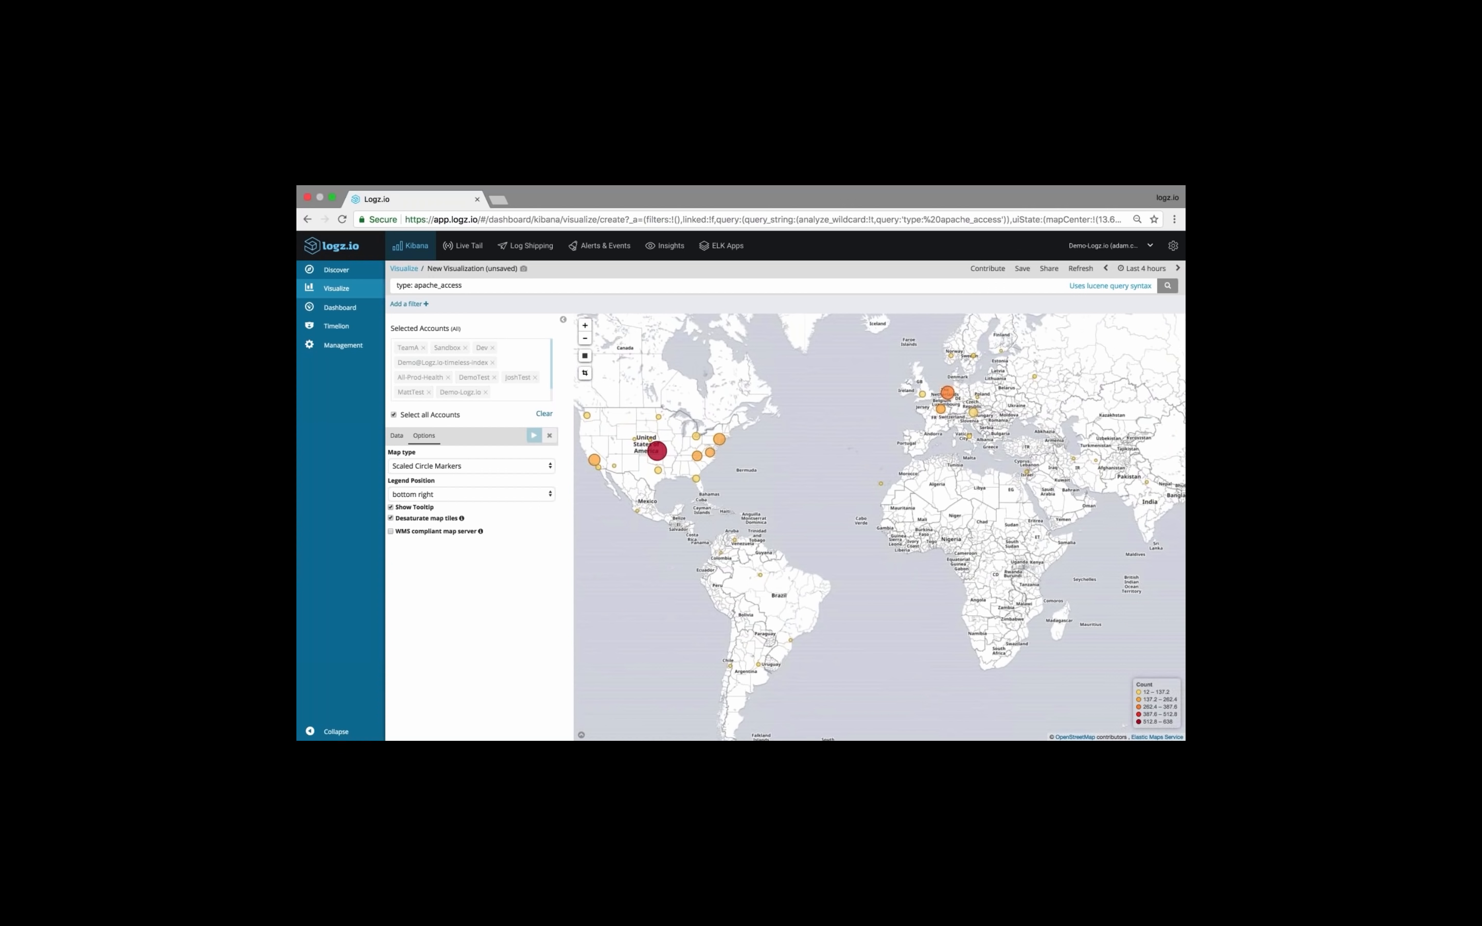
pyautogui.click(449, 466)
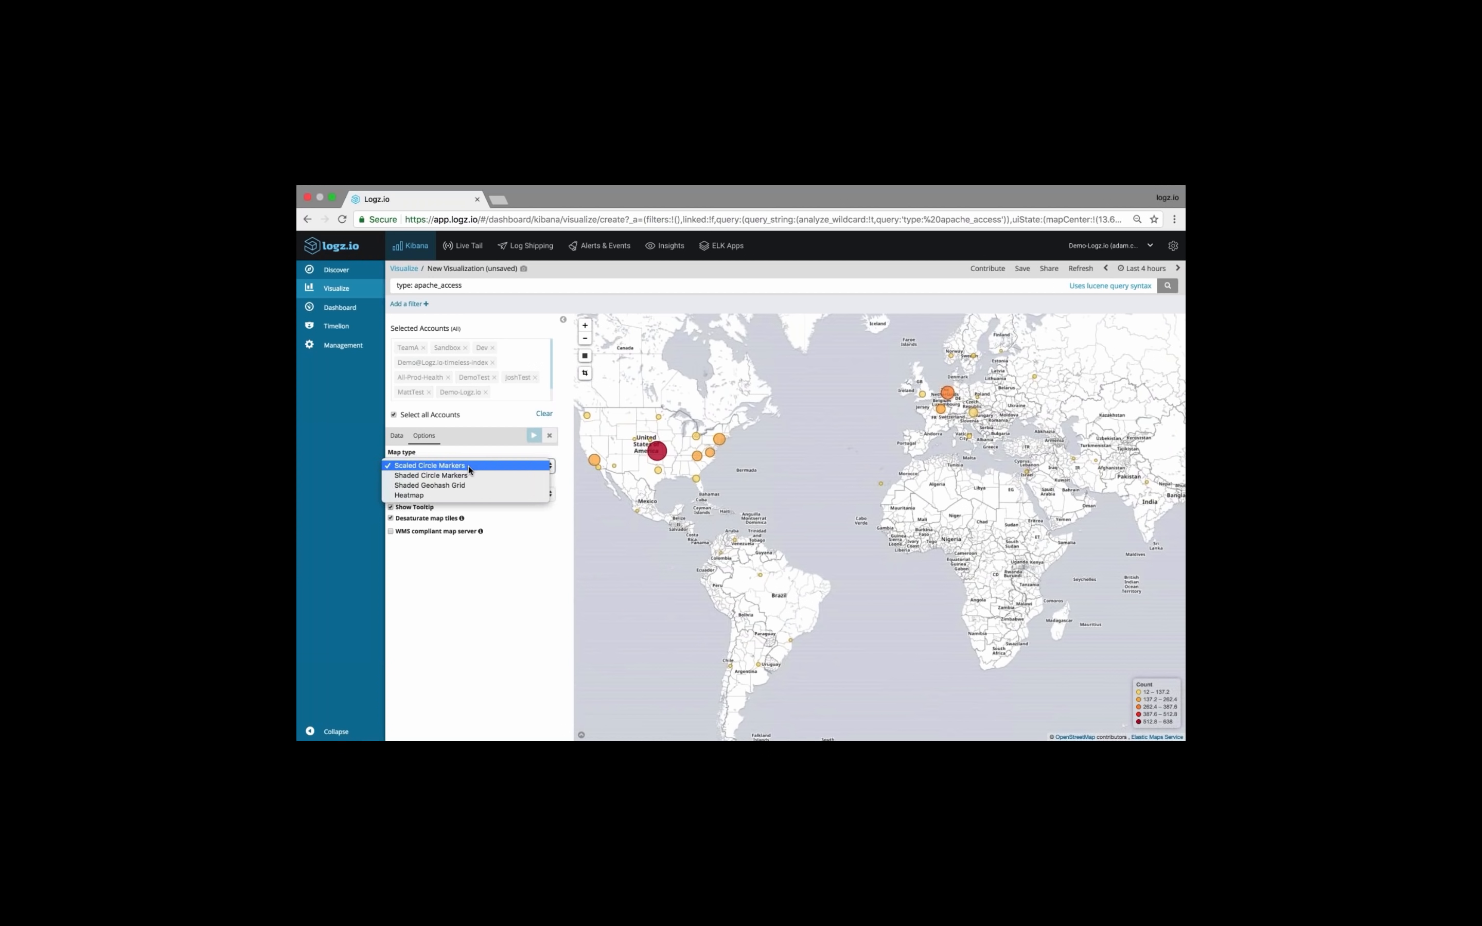
pyautogui.click(442, 493)
pyautogui.click(534, 435)
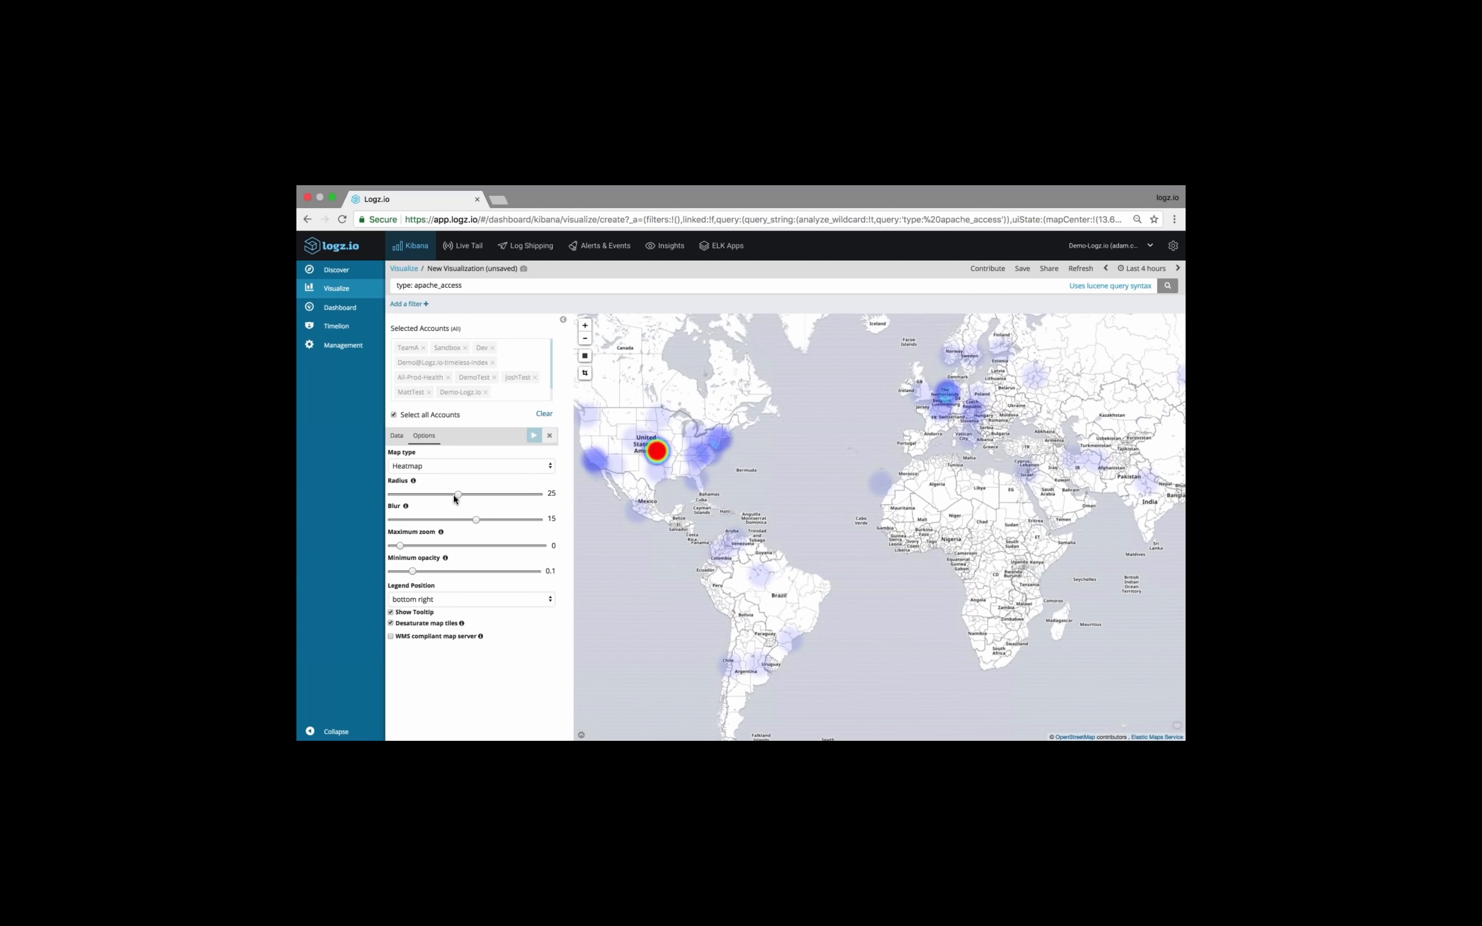
# Set the heatmap's radius to 10, blur to 8, maximum zoom to 1 and minimum opacity to 0.5, and apply the changes
pyautogui.moveTo(458, 494); pyautogui.dragTo(439, 522)
pyautogui.moveTo(399, 547); pyautogui.dragTo(464, 571)
pyautogui.click(535, 435)
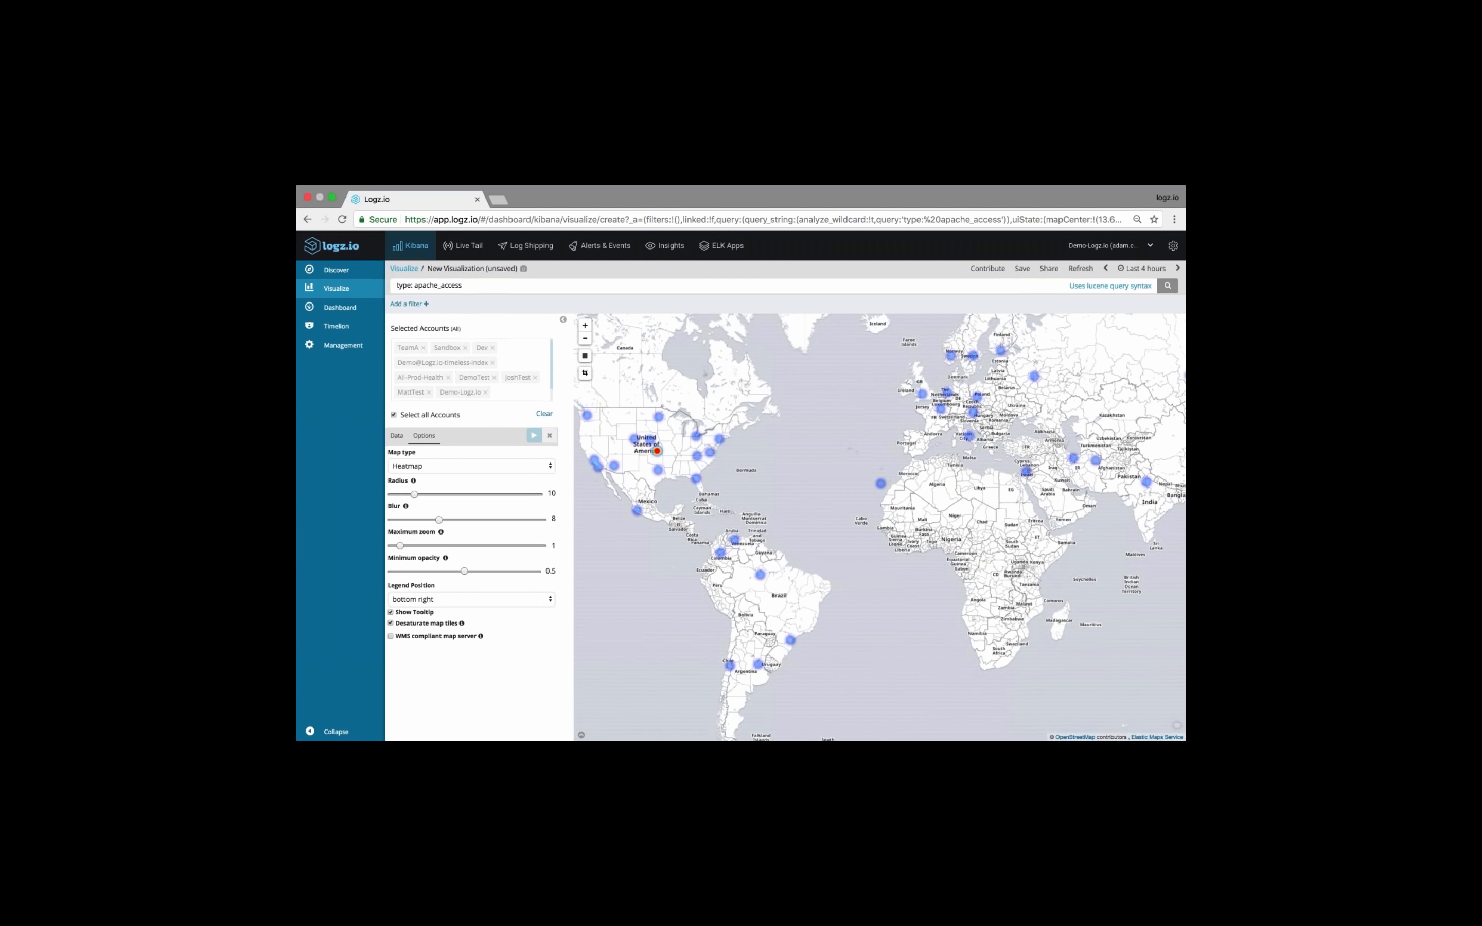
# Save the map visualization as "20 minute webinar - Geoip map"
pyautogui.click(1022, 268)
pyautogui.write('2')
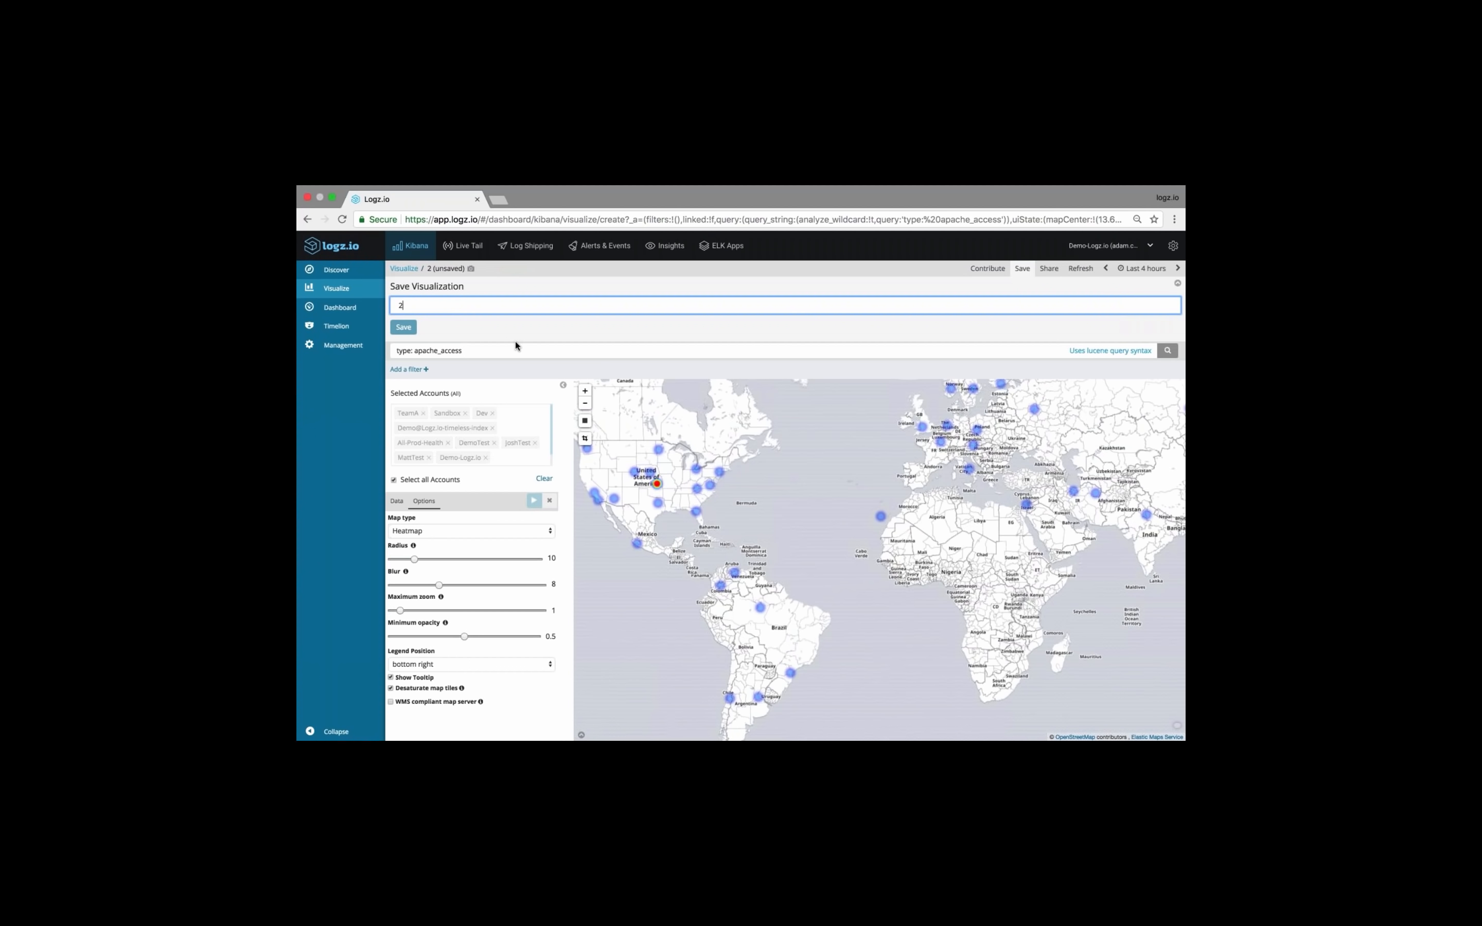
pyautogui.write('0 minute')
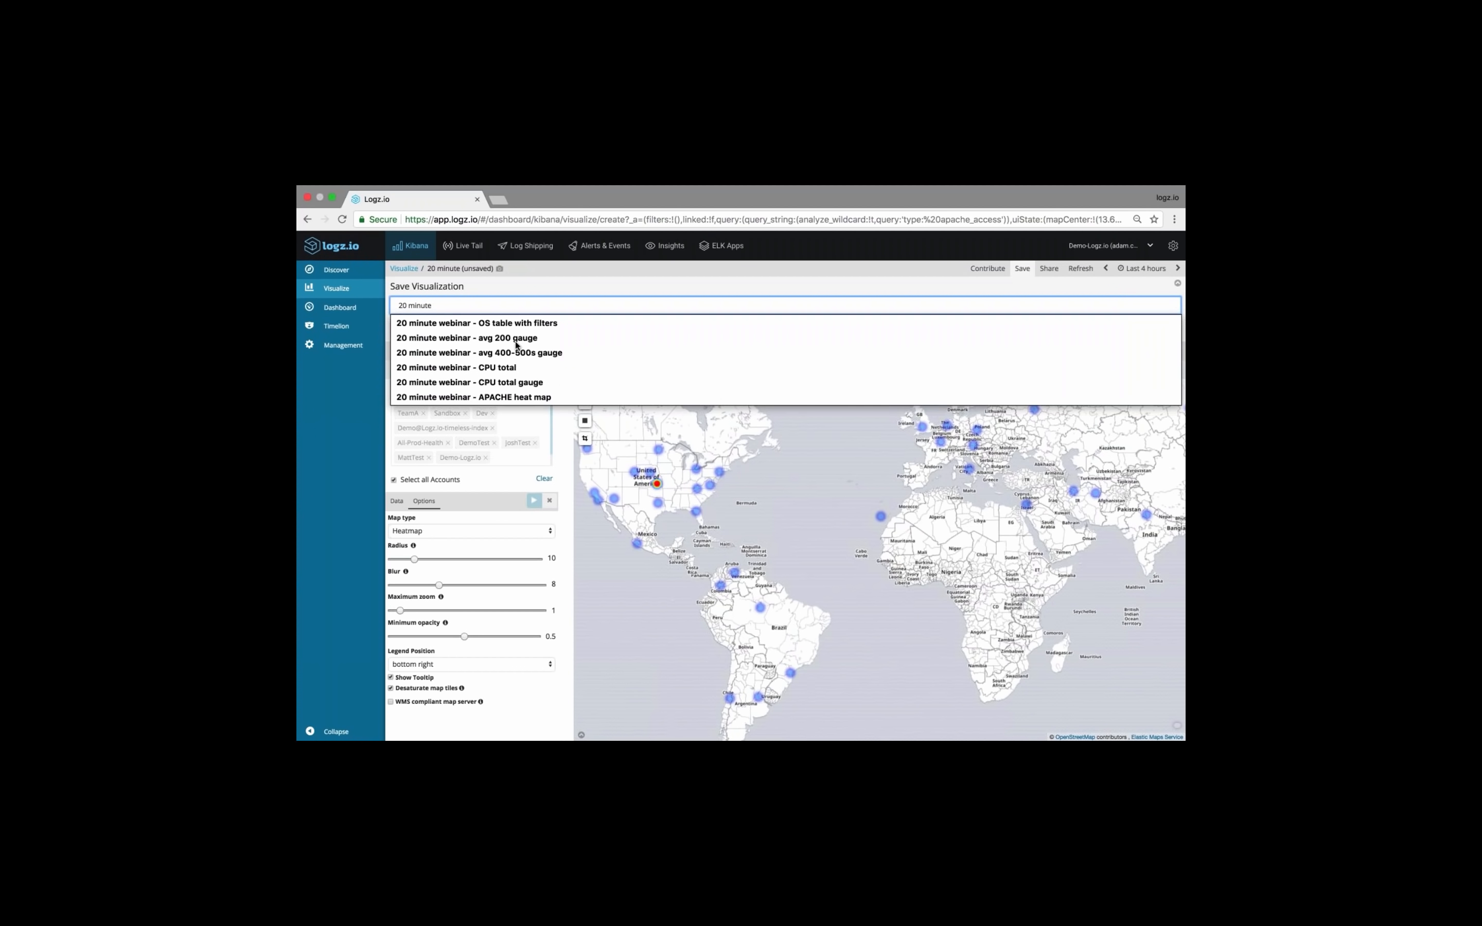
pyautogui.write(' webinar - geo')
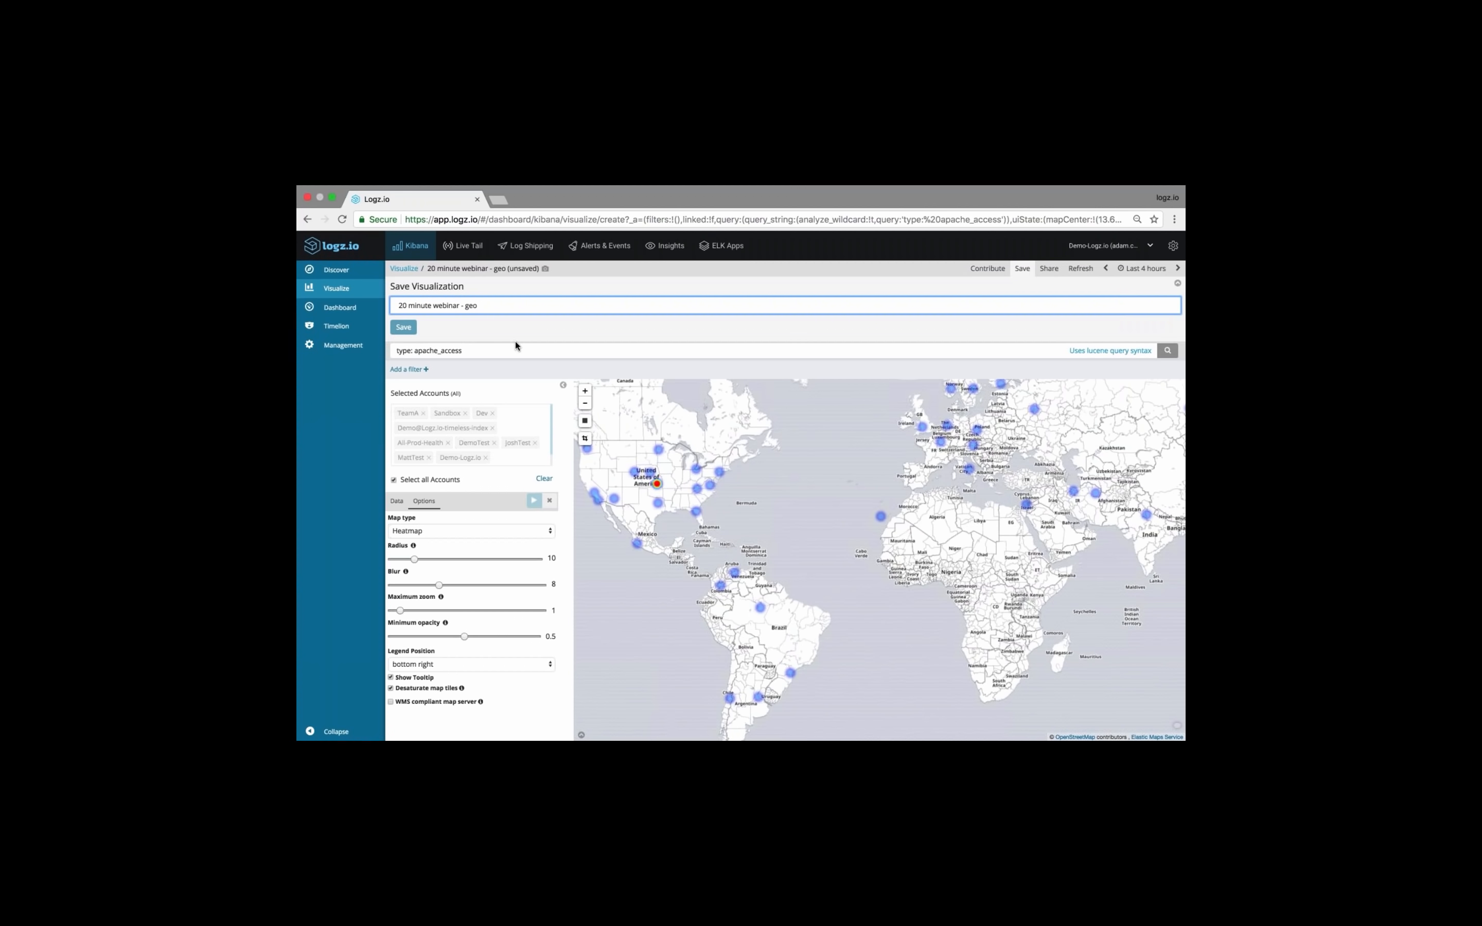
pyautogui.press('Down')
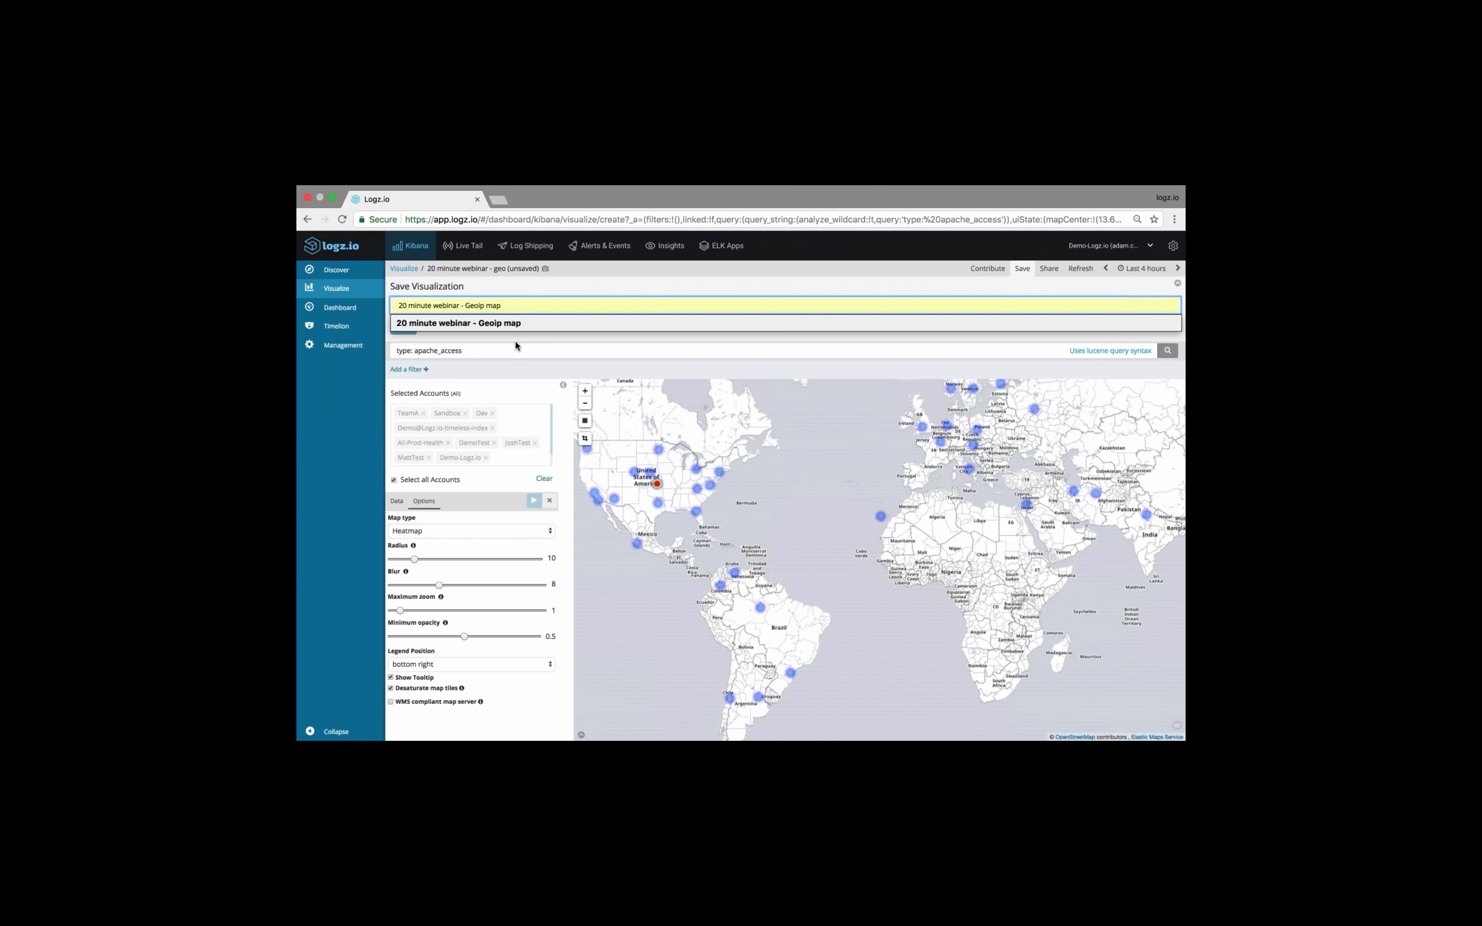
pyautogui.press('Return')
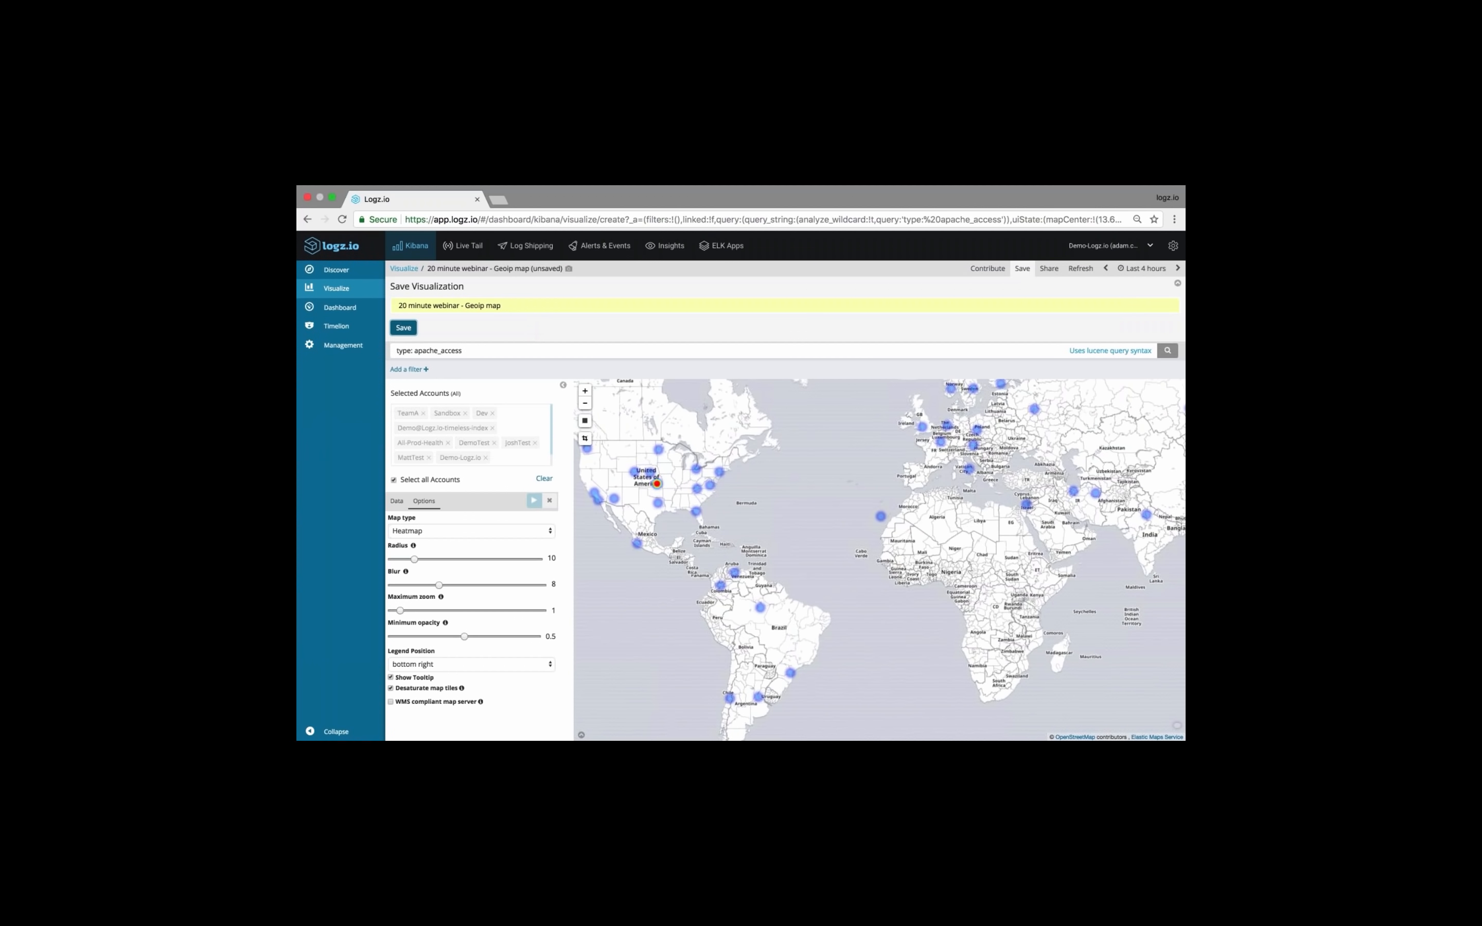
pyautogui.press('Return')
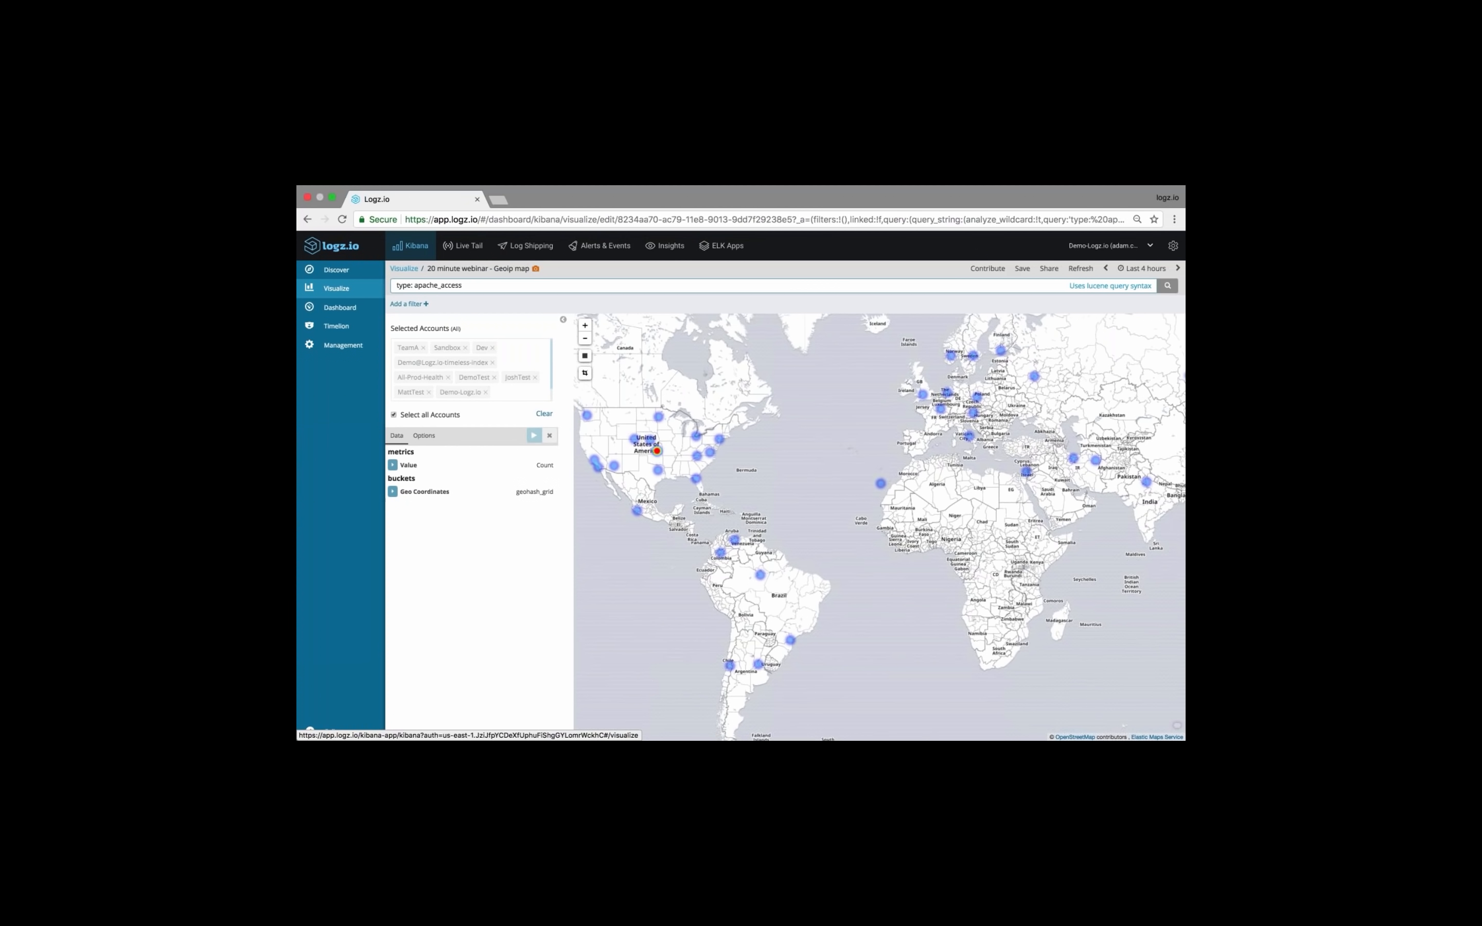
# Create a new Data Table visualization from the [logzioCustomerIndex]YYMMDD index
pyautogui.click(403, 268)
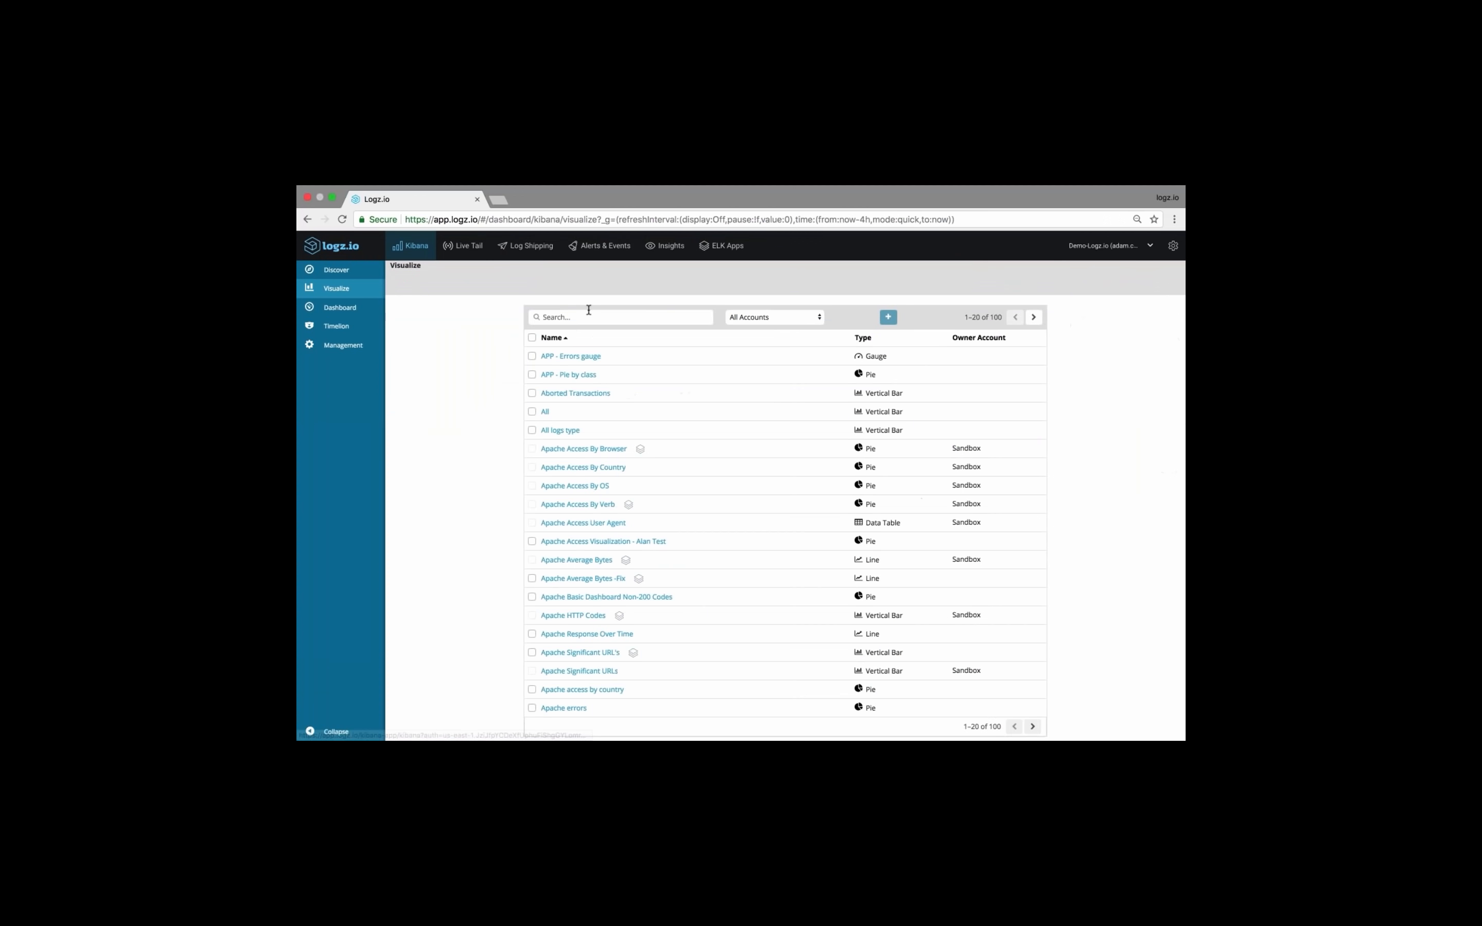
pyautogui.click(888, 316)
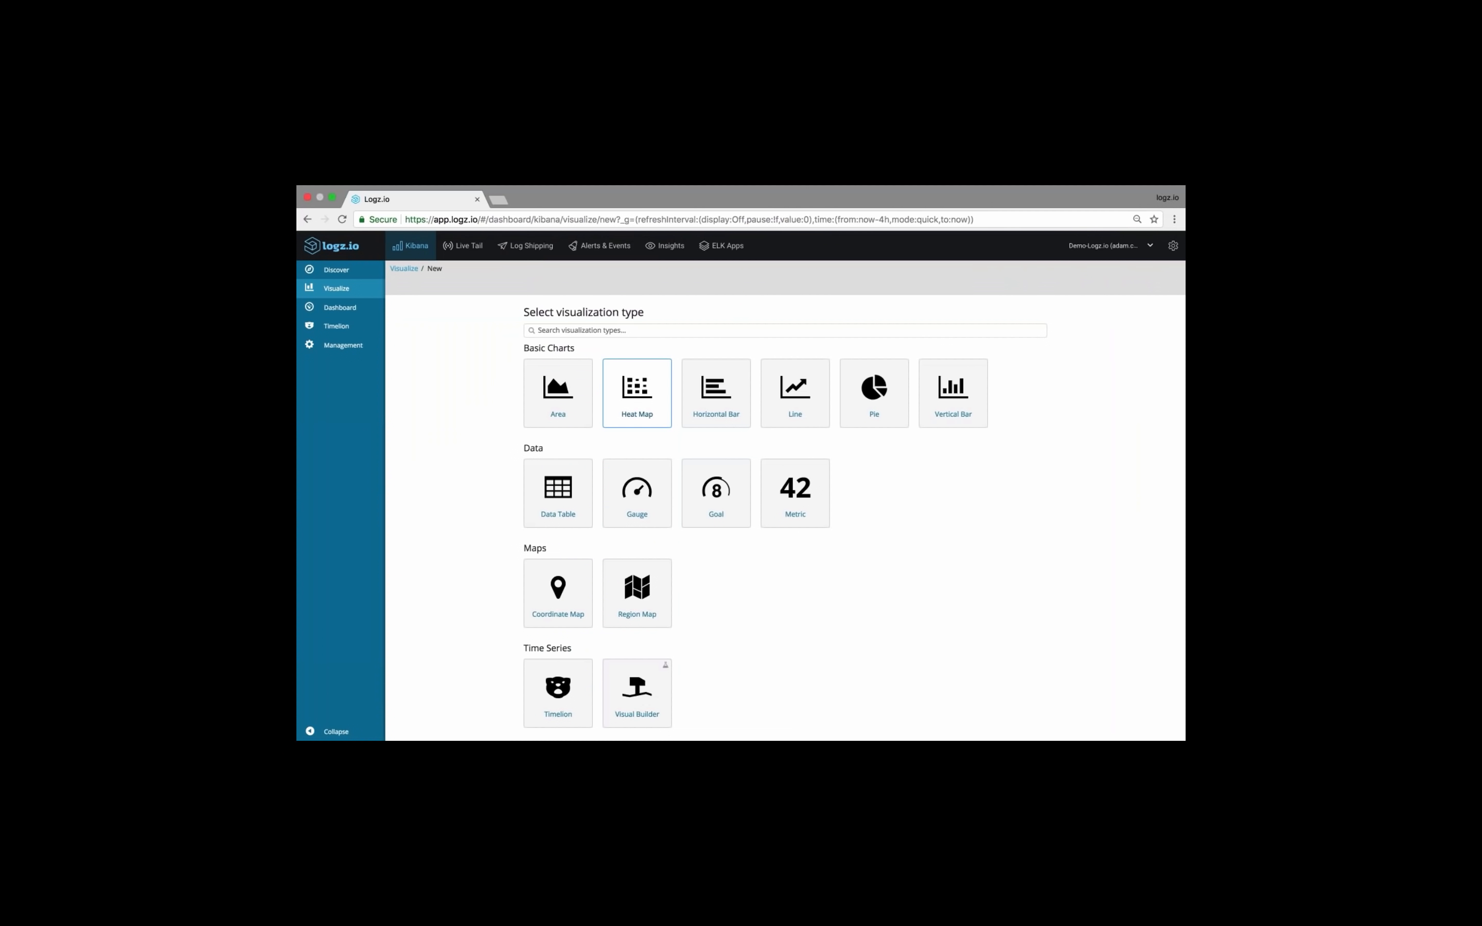
pyautogui.click(558, 490)
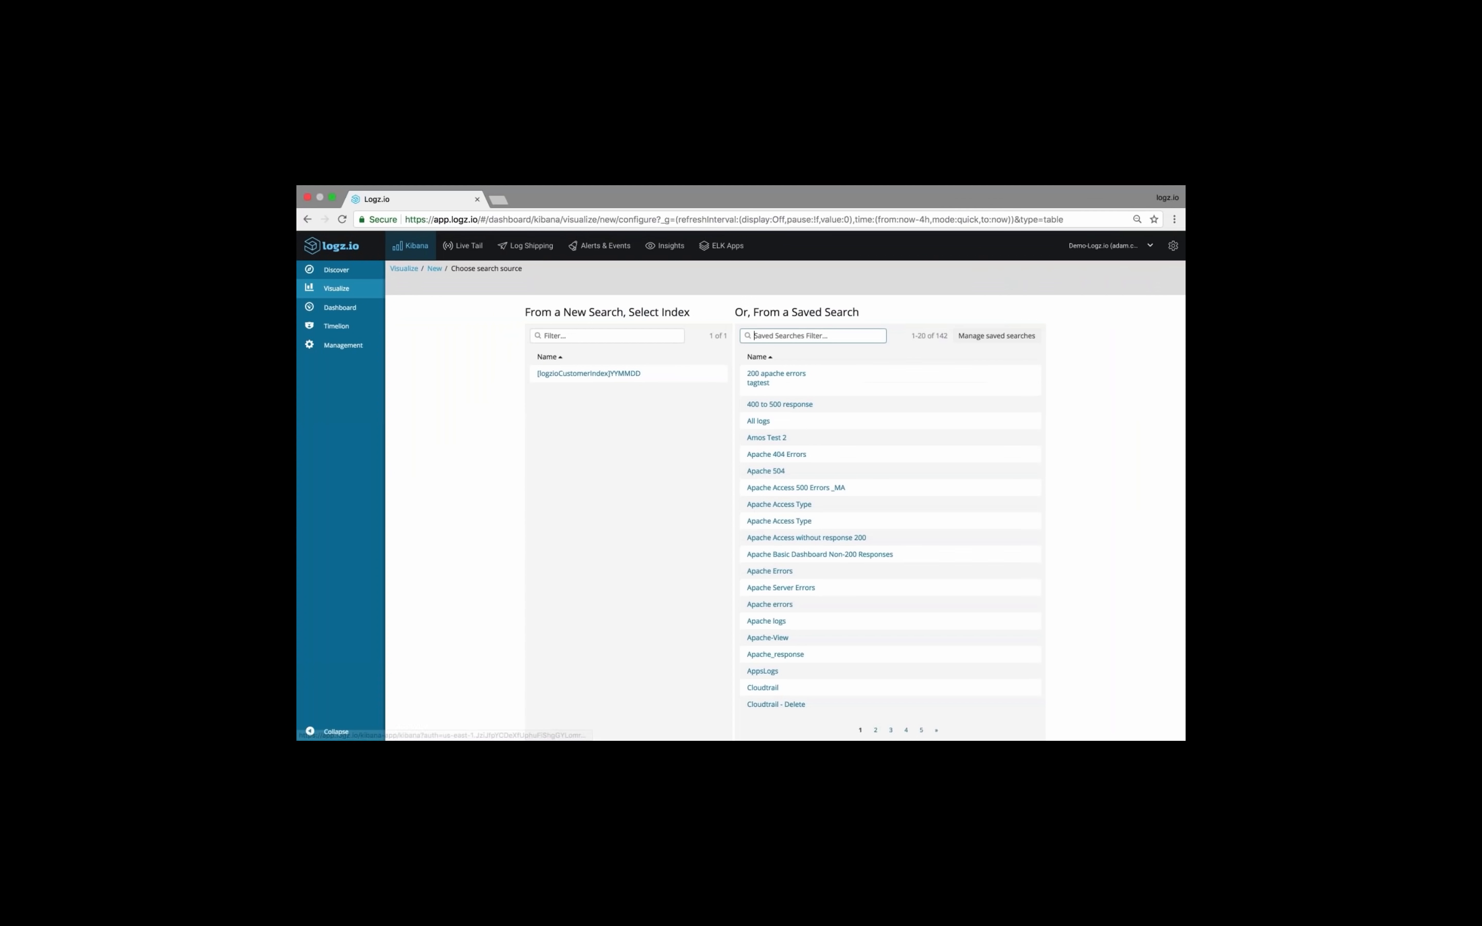
pyautogui.click(594, 374)
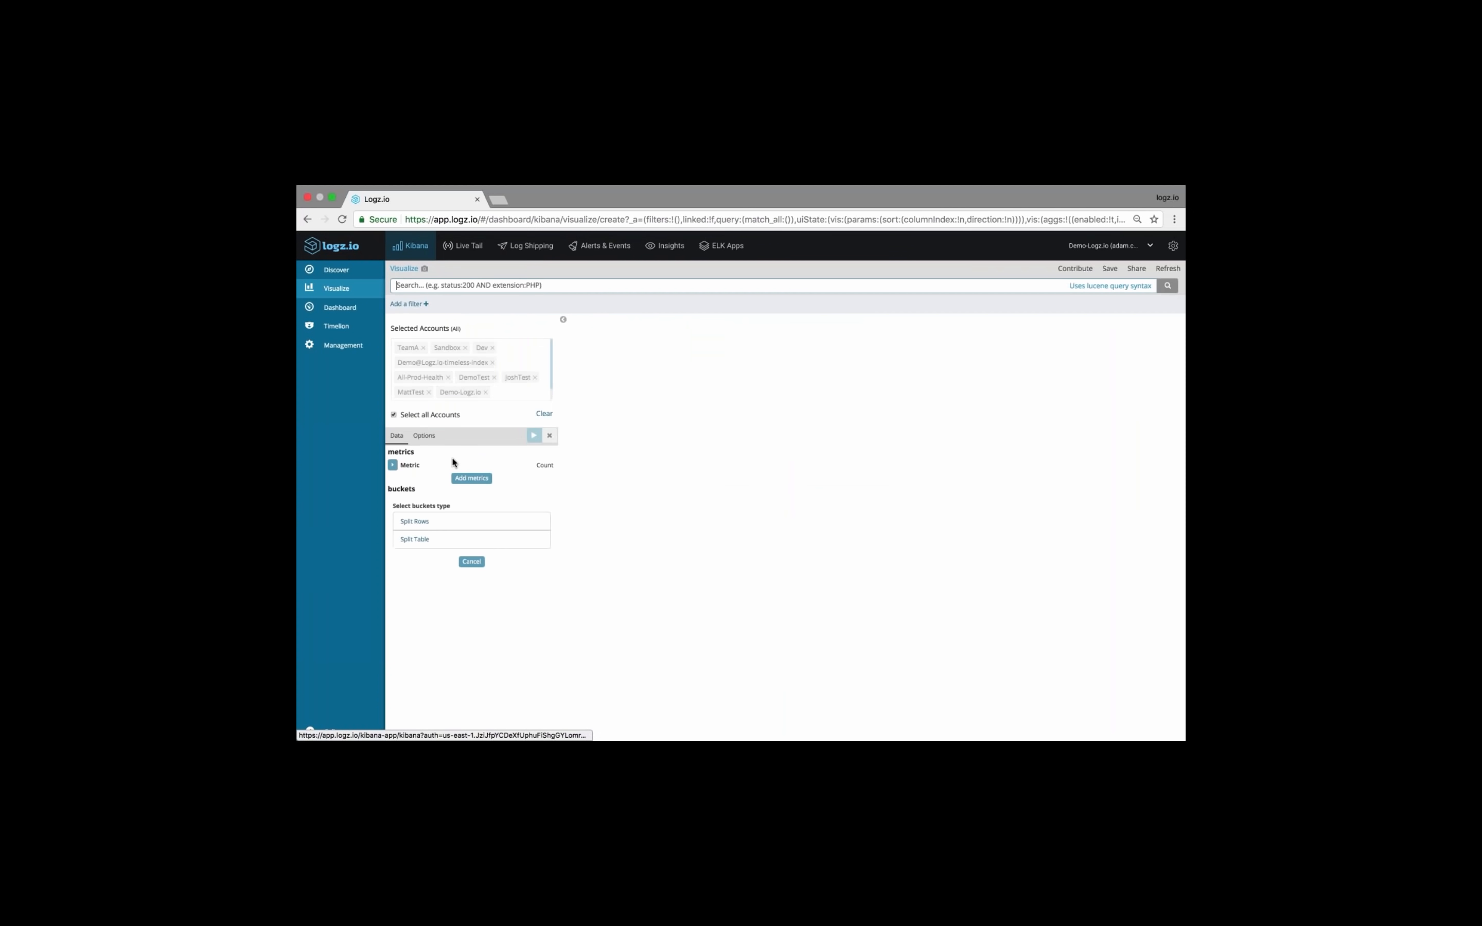
# Filter the data table with the query "type: apache_access"
pyautogui.click(493, 292)
pyautogui.write('apache\\')
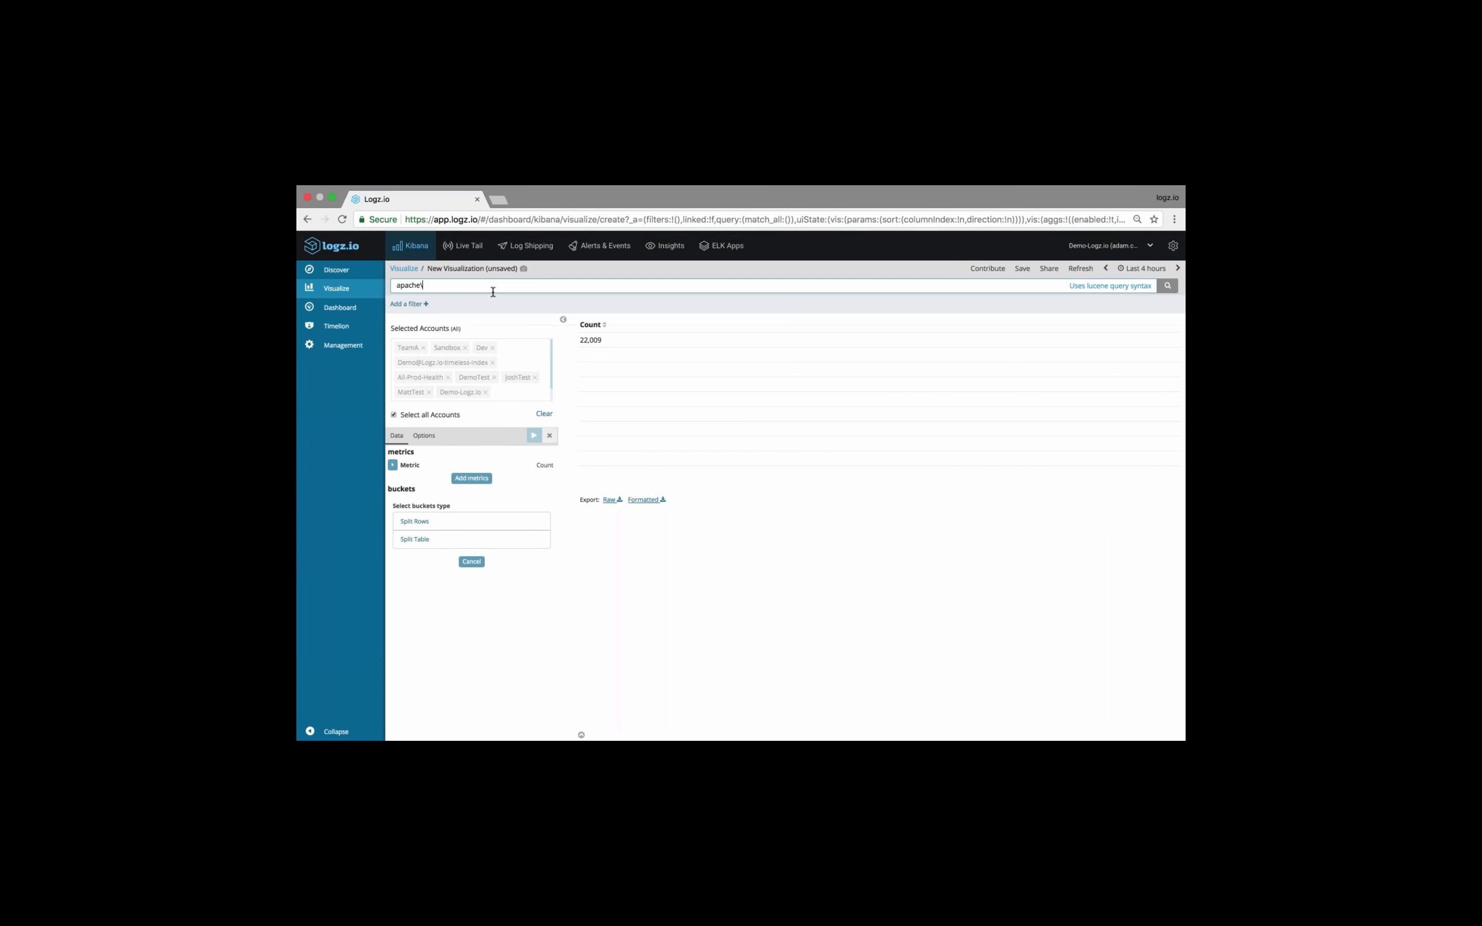
pyautogui.press('BackSpace')
pyautogui.press('BackSpace')
pyautogui.press('BackSpace')
pyautogui.press('BackSpace')
pyautogui.press('BackSpace')
pyautogui.press('BackSpace')
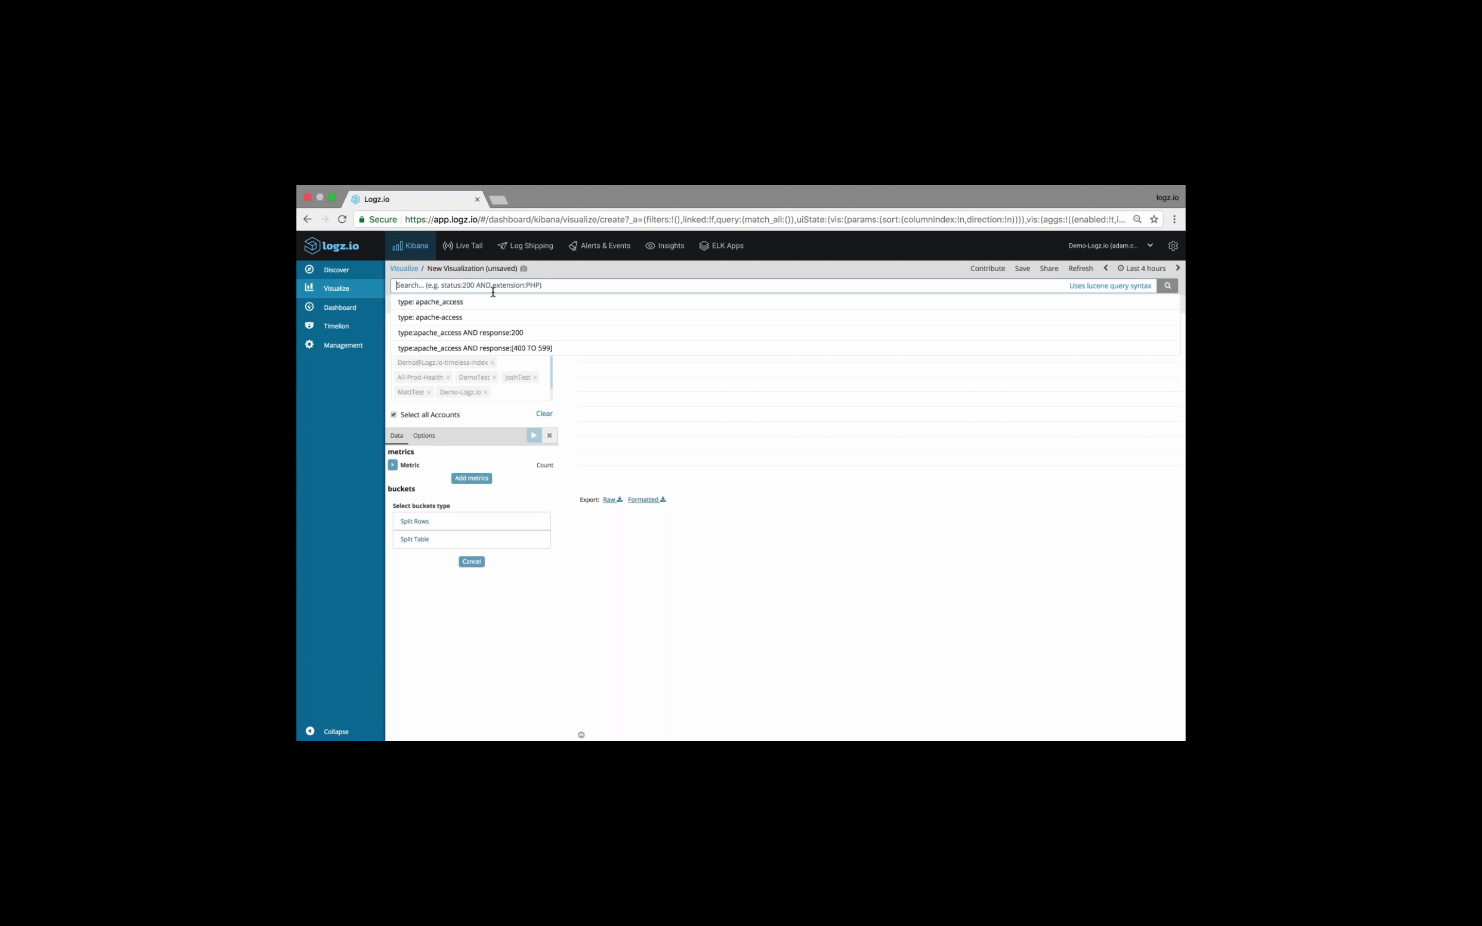
pyautogui.click(493, 300)
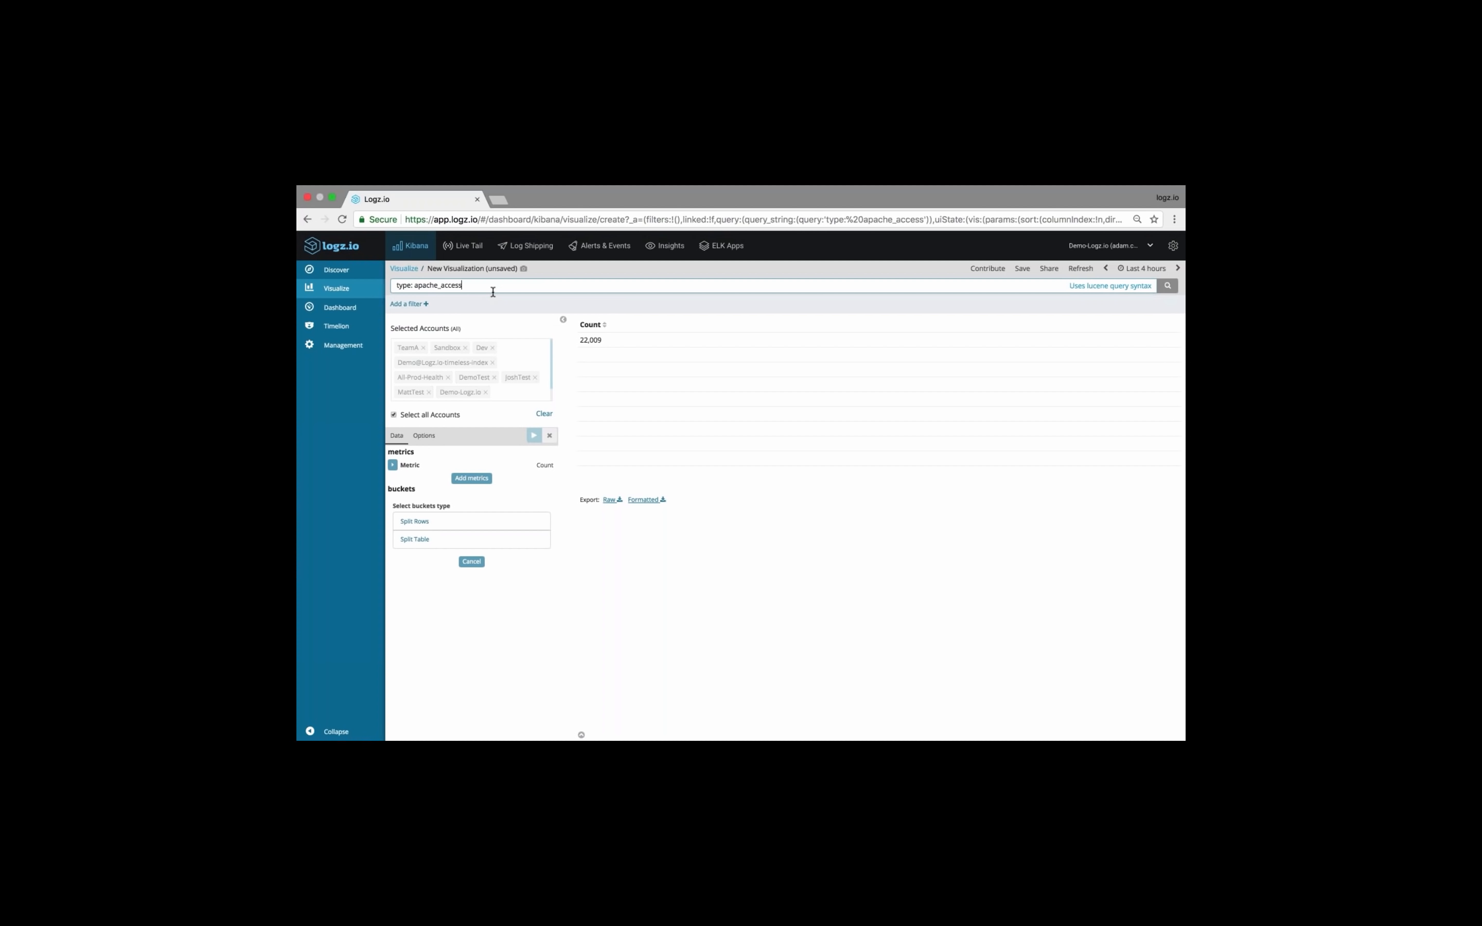
# Add a Split Rows bucket with Terms aggregation on the request field
pyautogui.click(460, 521)
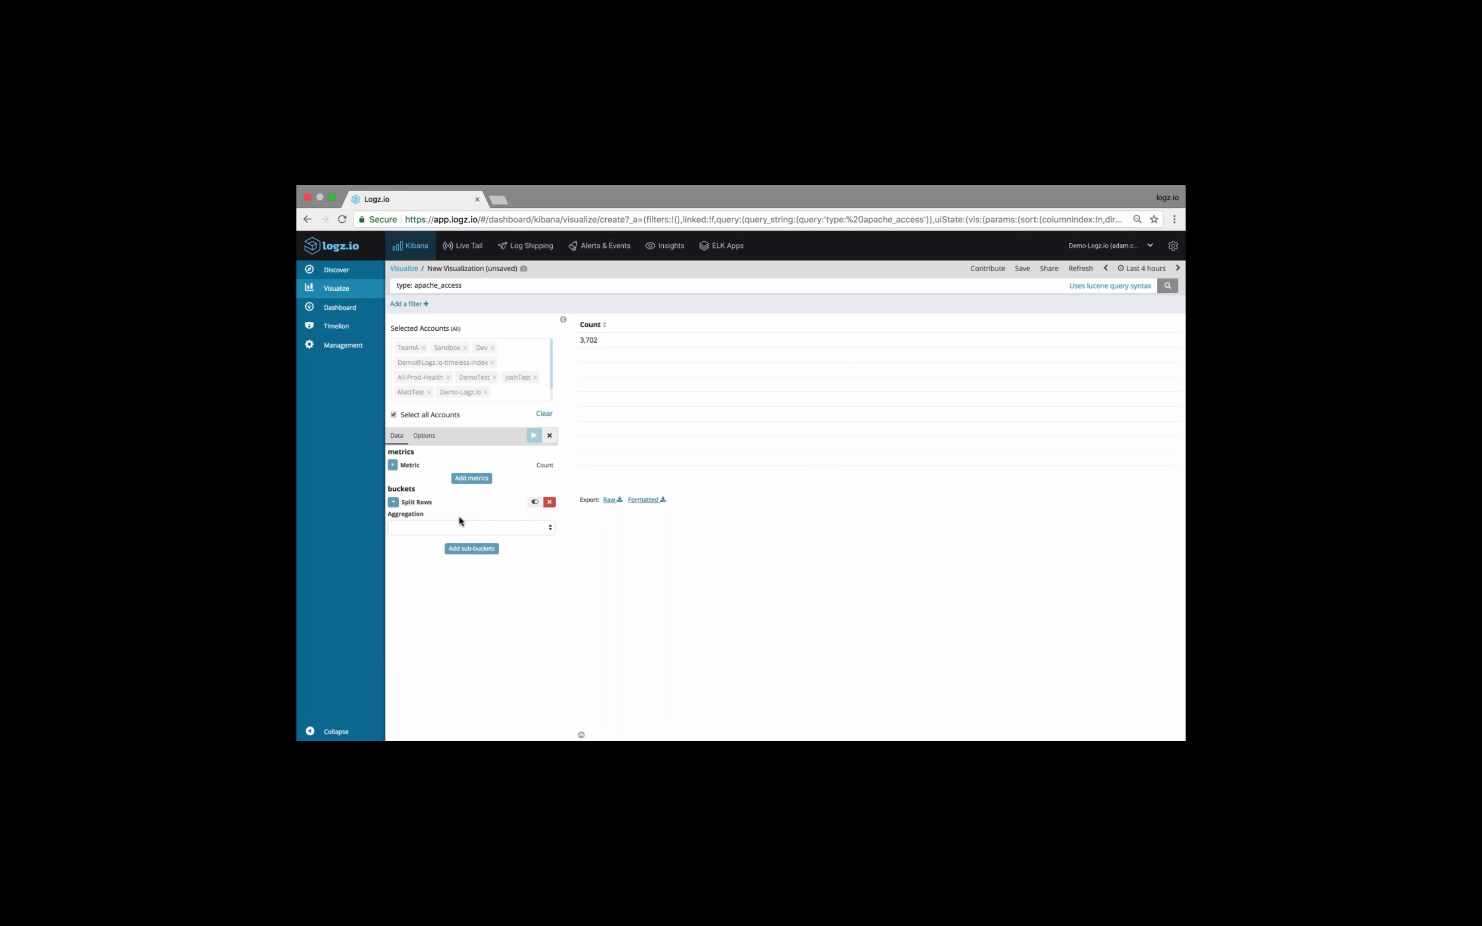
pyautogui.click(462, 529)
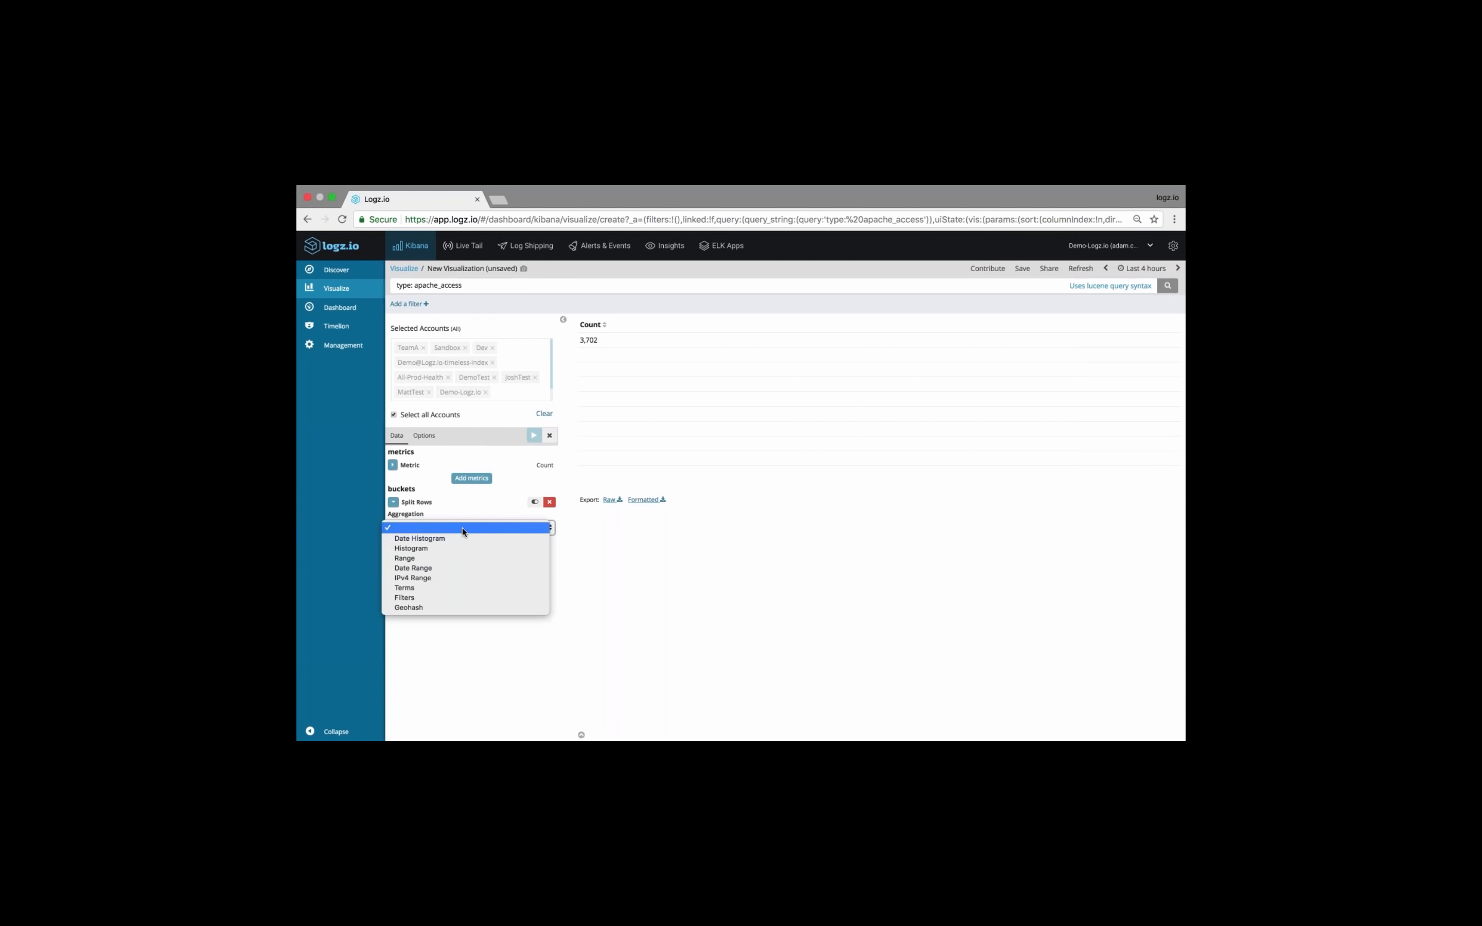
pyautogui.click(442, 589)
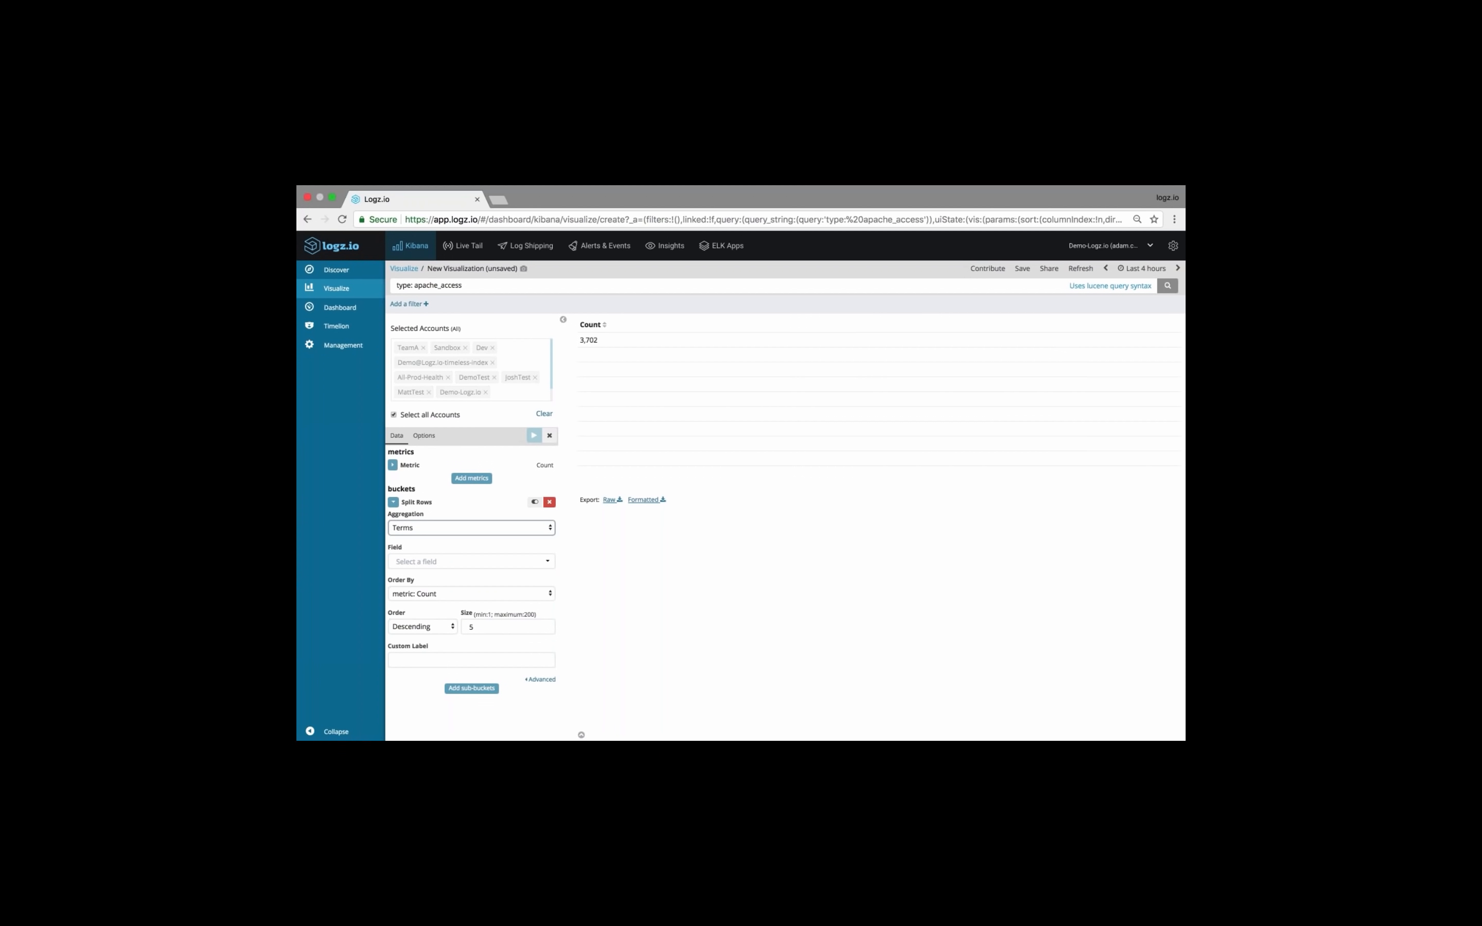
pyautogui.click(453, 561)
pyautogui.write('request')
pyautogui.press('Down')
pyautogui.press('Return')
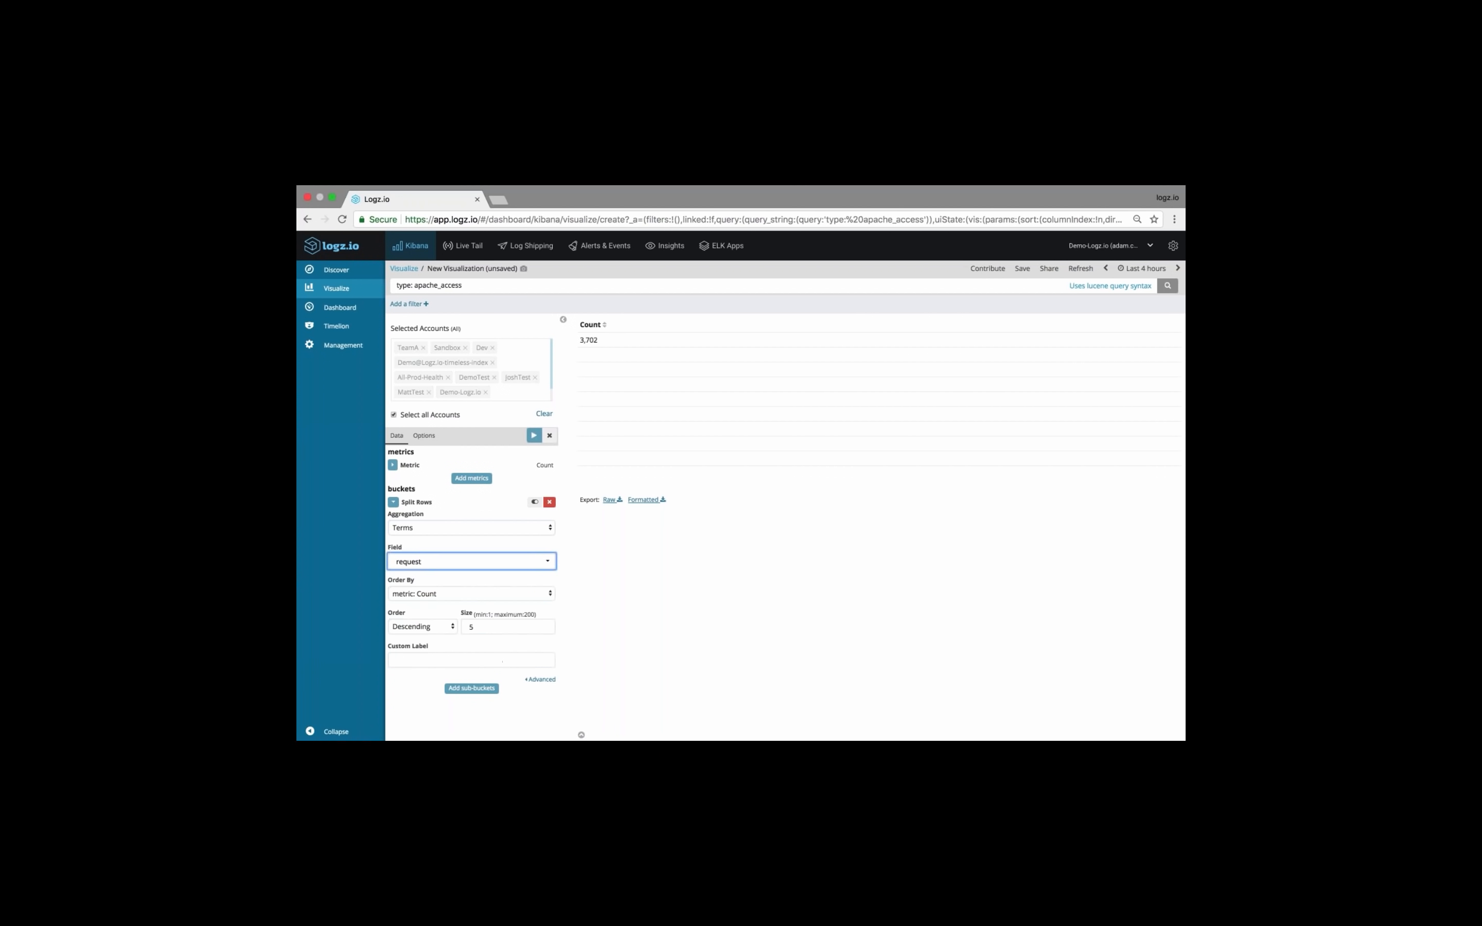
# Add a Split Rows sub-bucket with a Terms aggregation on the response field and apply it to the data table
pyautogui.click(471, 688)
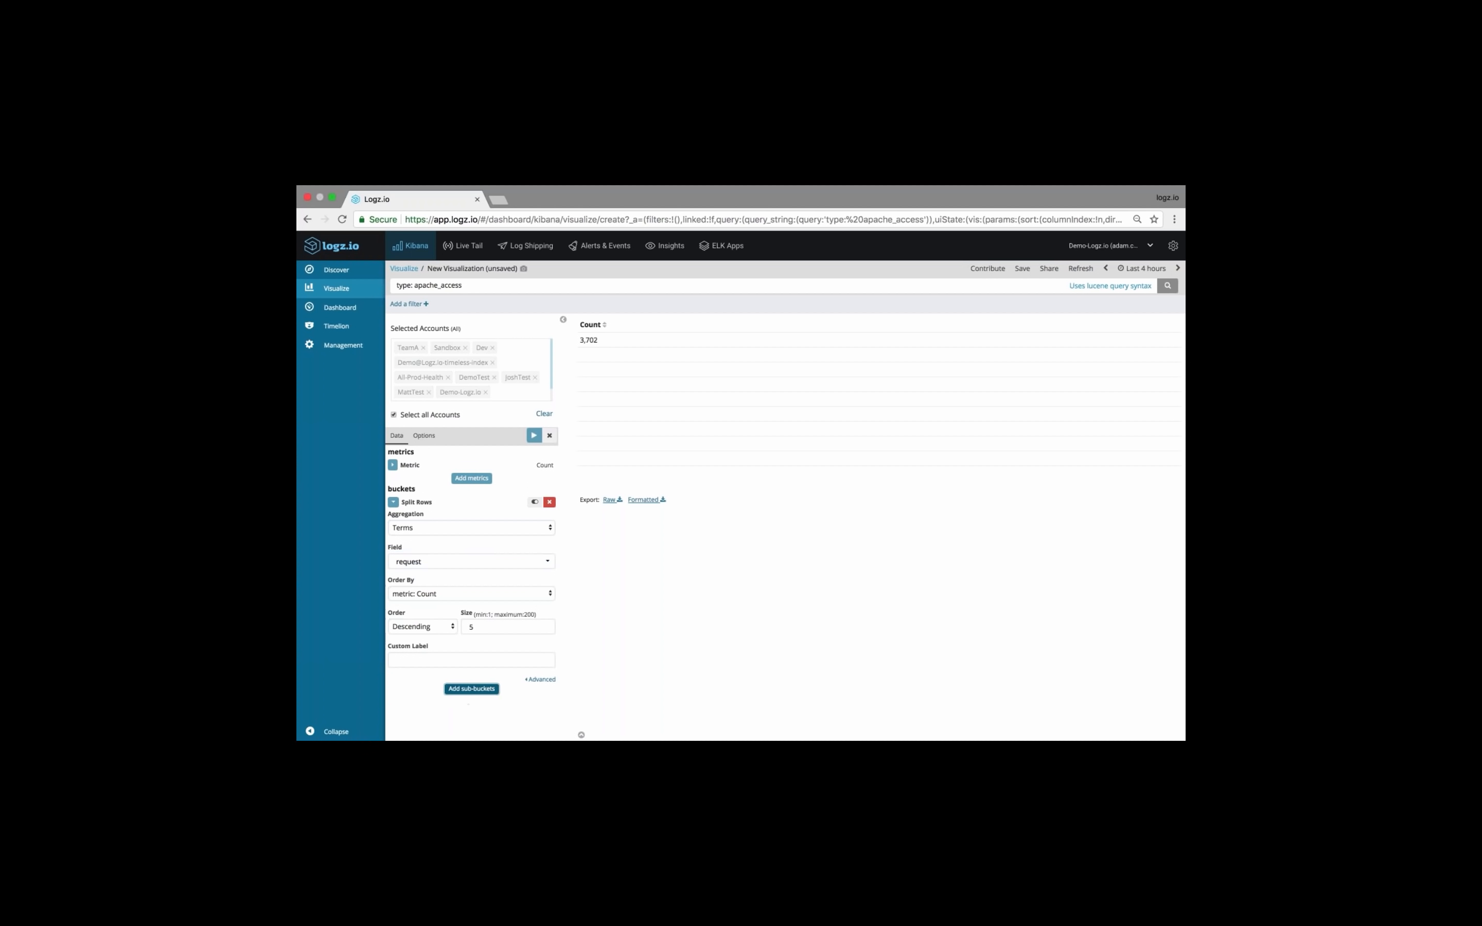
pyautogui.click(422, 710)
pyautogui.click(470, 714)
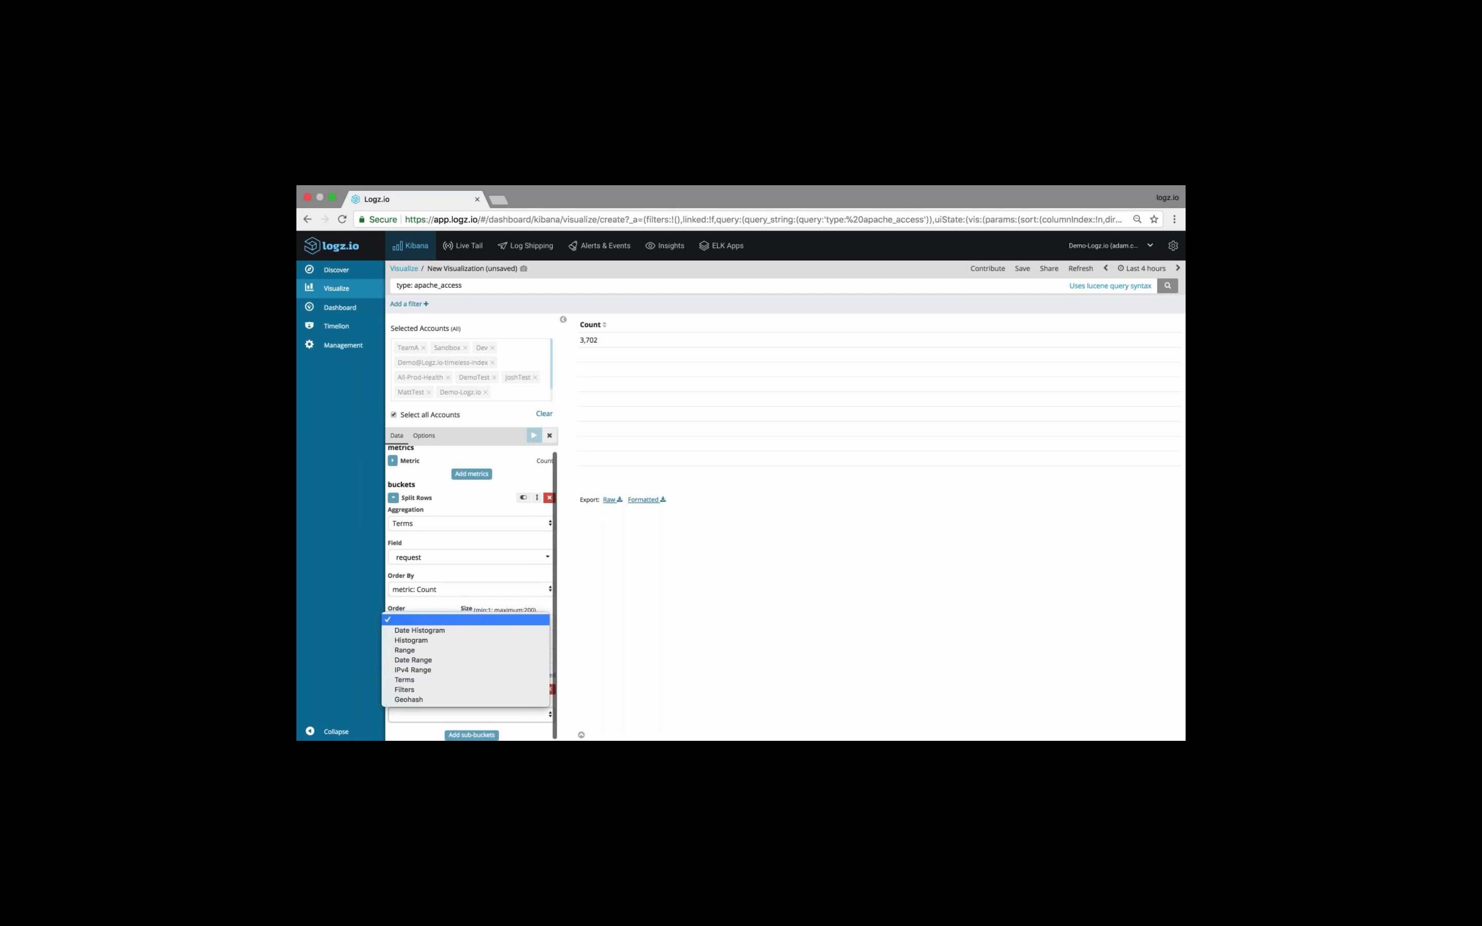
pyautogui.click(429, 679)
pyautogui.scroll(-3, 426, 720)
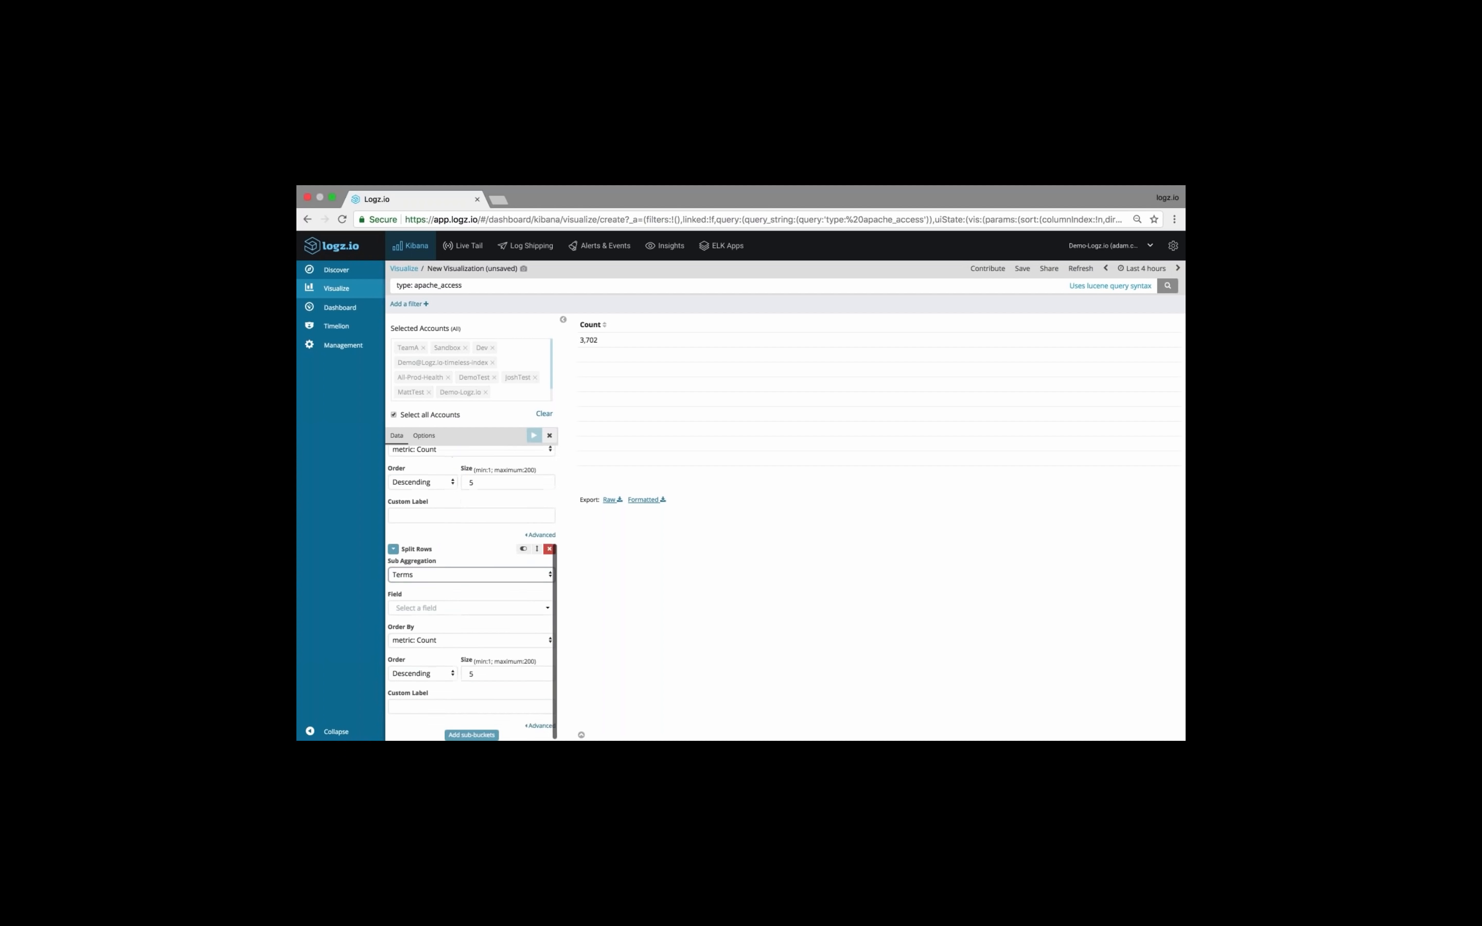
pyautogui.click(436, 609)
pyautogui.write('response')
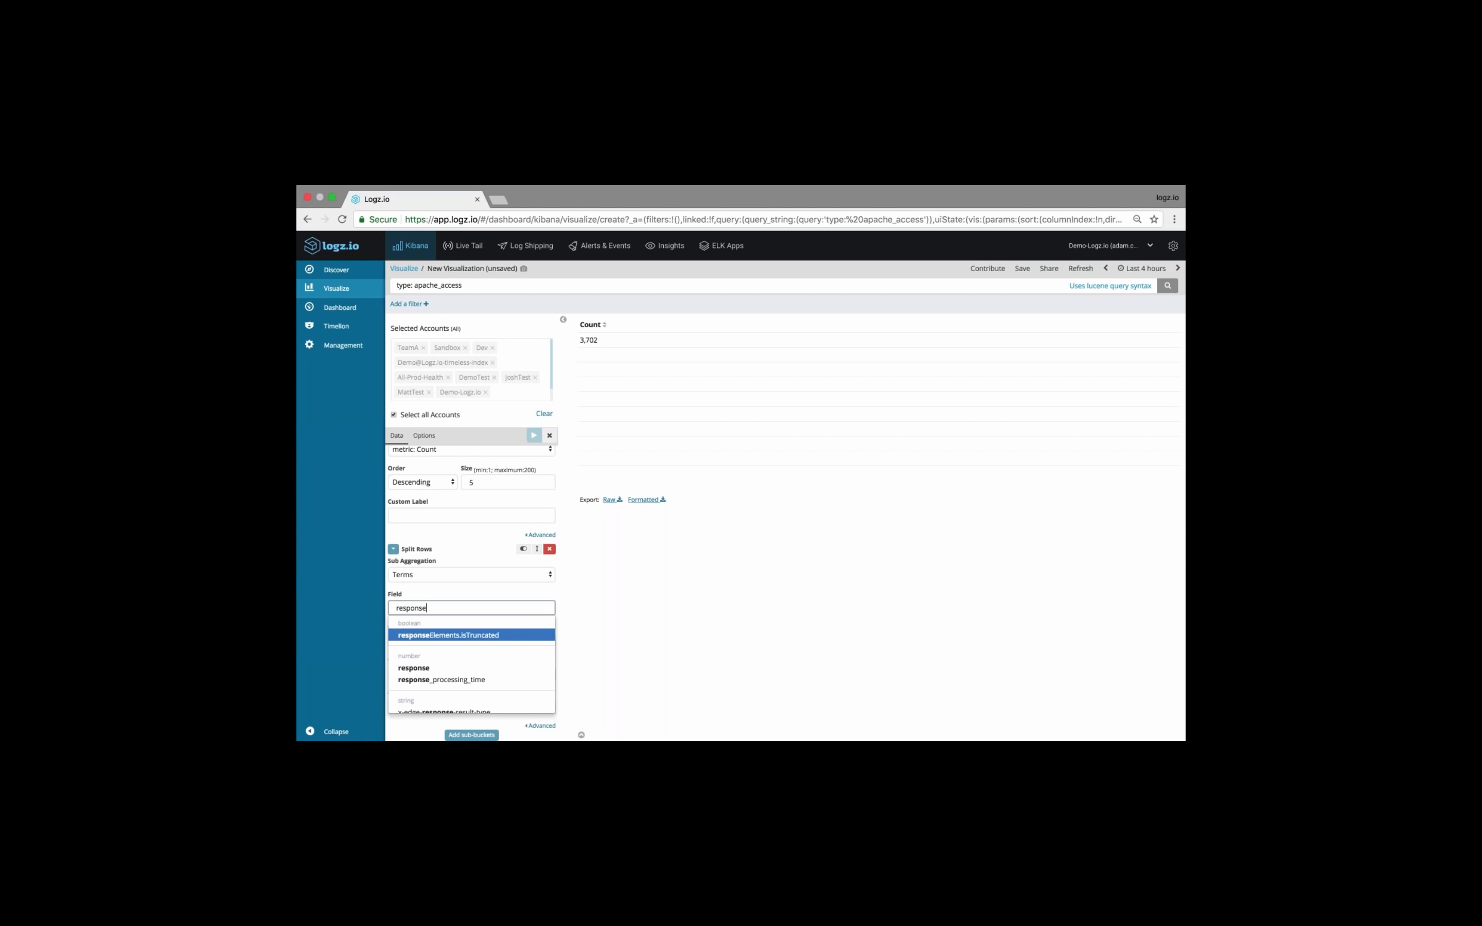
pyautogui.click(423, 667)
pyautogui.click(535, 436)
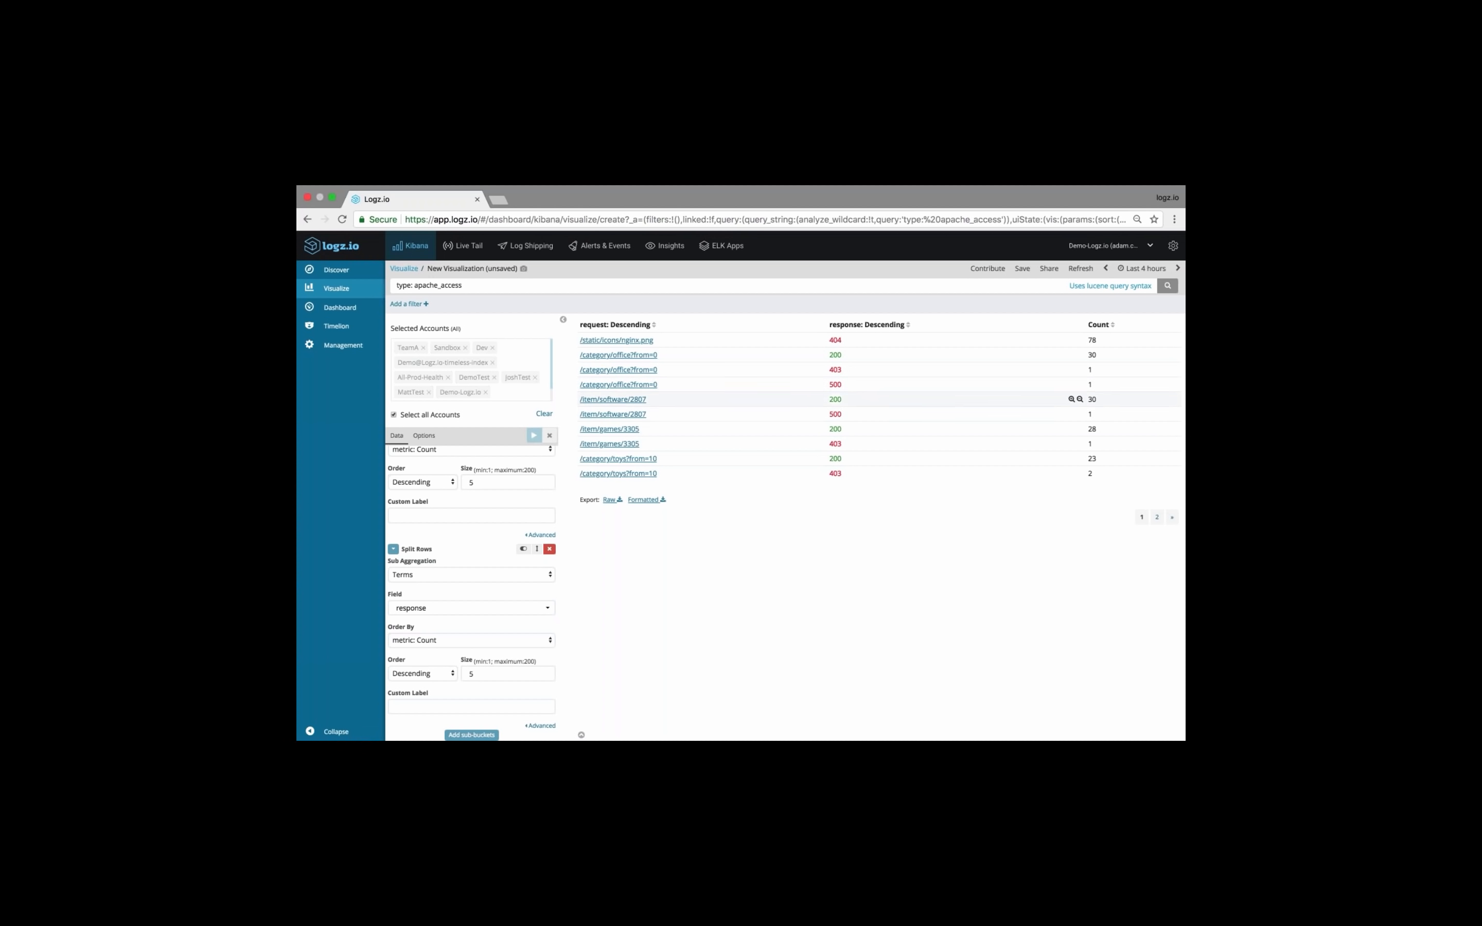
# Restrict the data table to error responses with the query "type: apache_access AND response:[400 TO 599]"
pyautogui.click(516, 286)
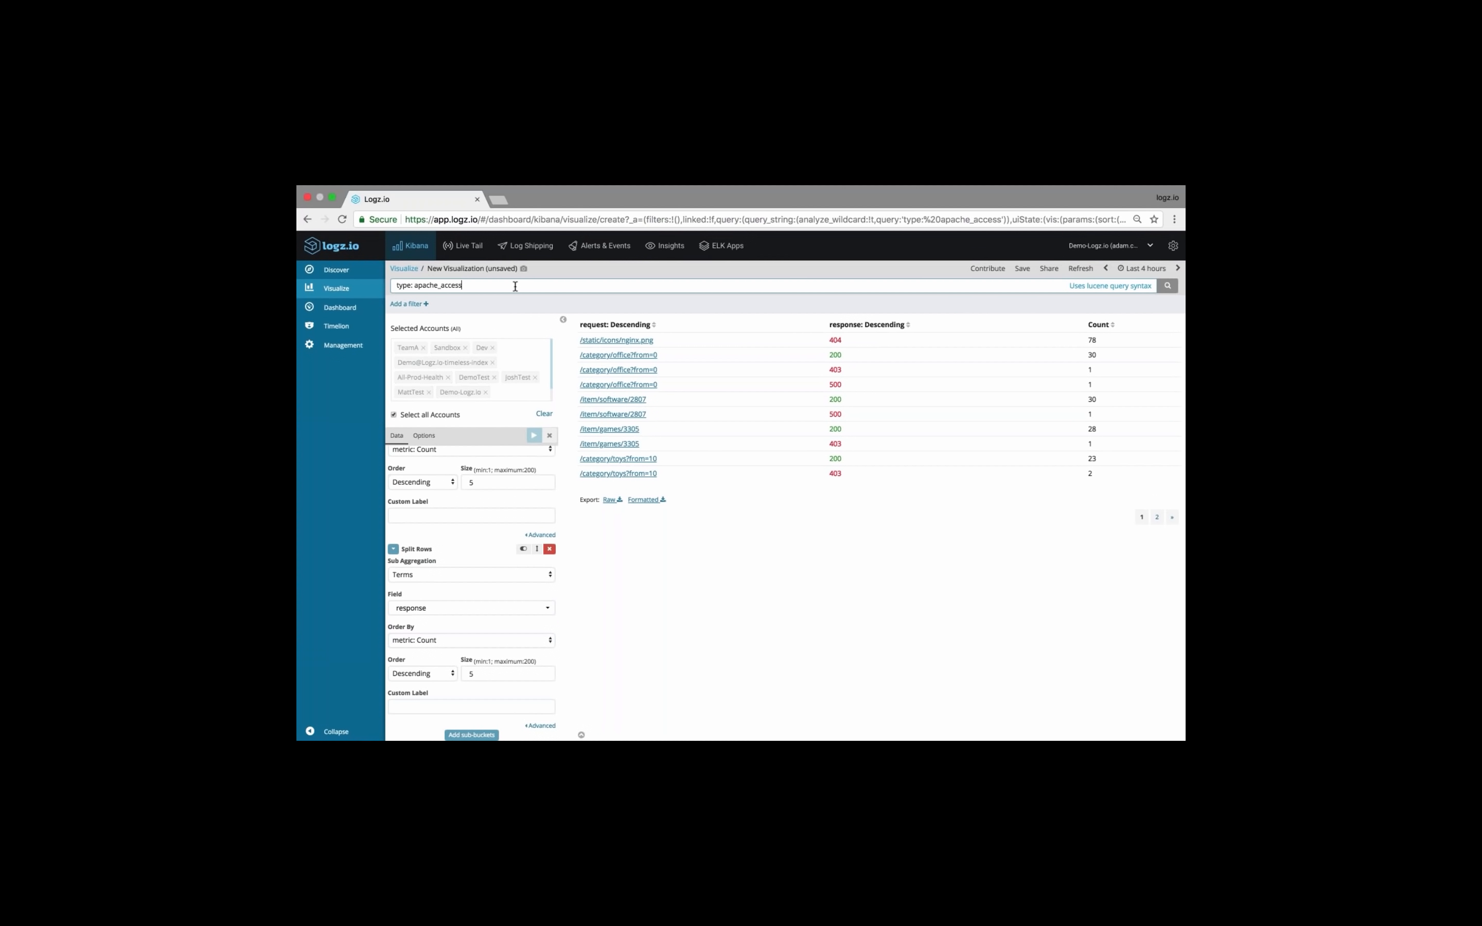
pyautogui.write('AND response ')
pyautogui.write('[400 TO 599]')
pyautogui.press('Return')
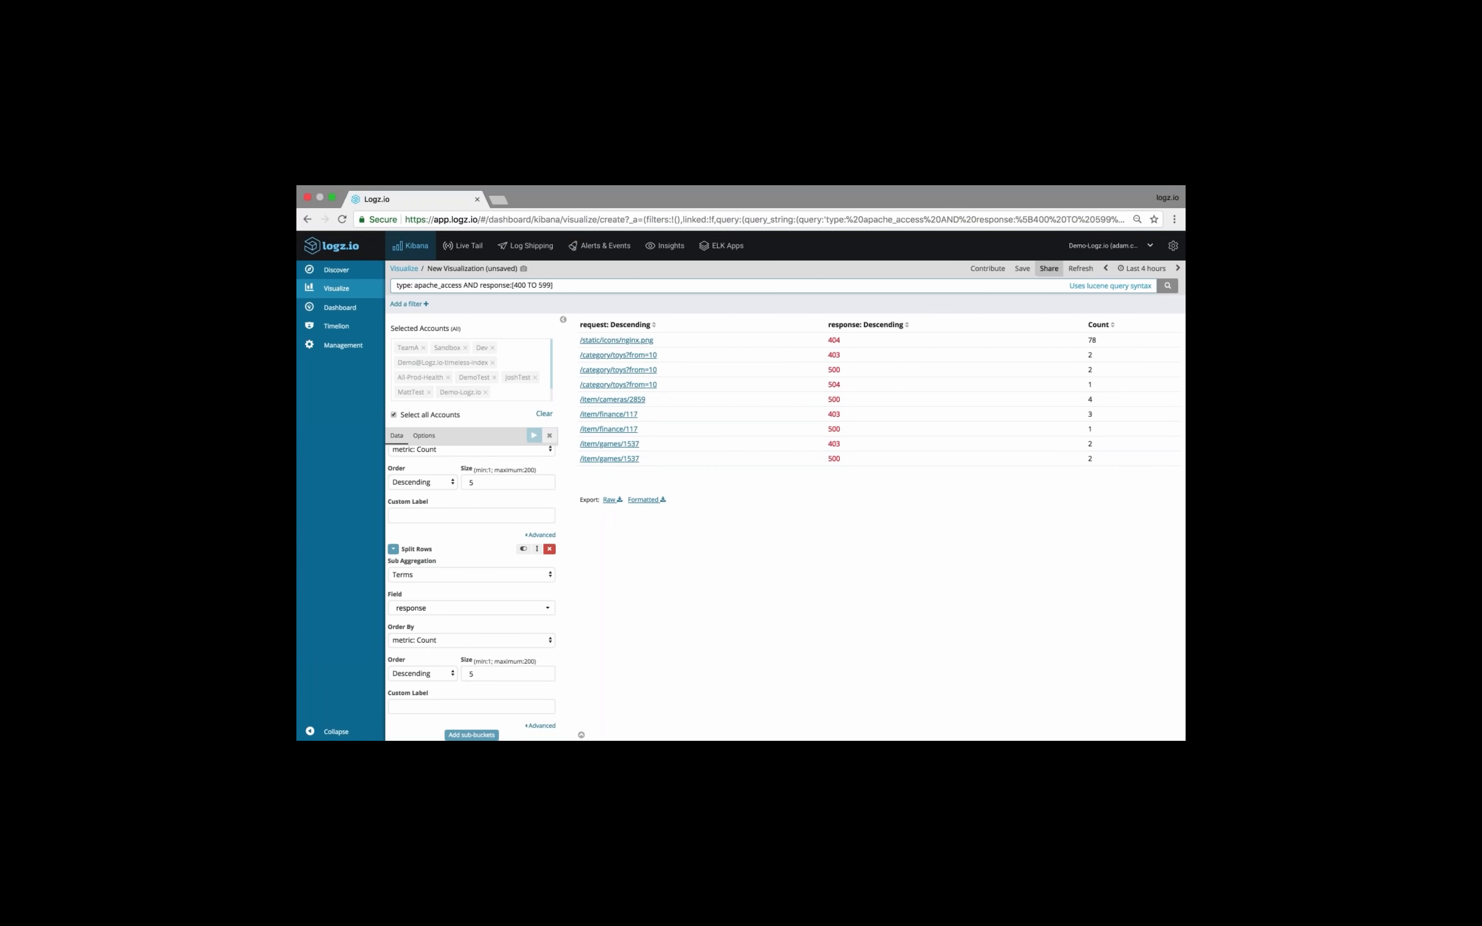
# Save the data table visualization as "20 minute webinar - URL table"
pyautogui.click(1022, 268)
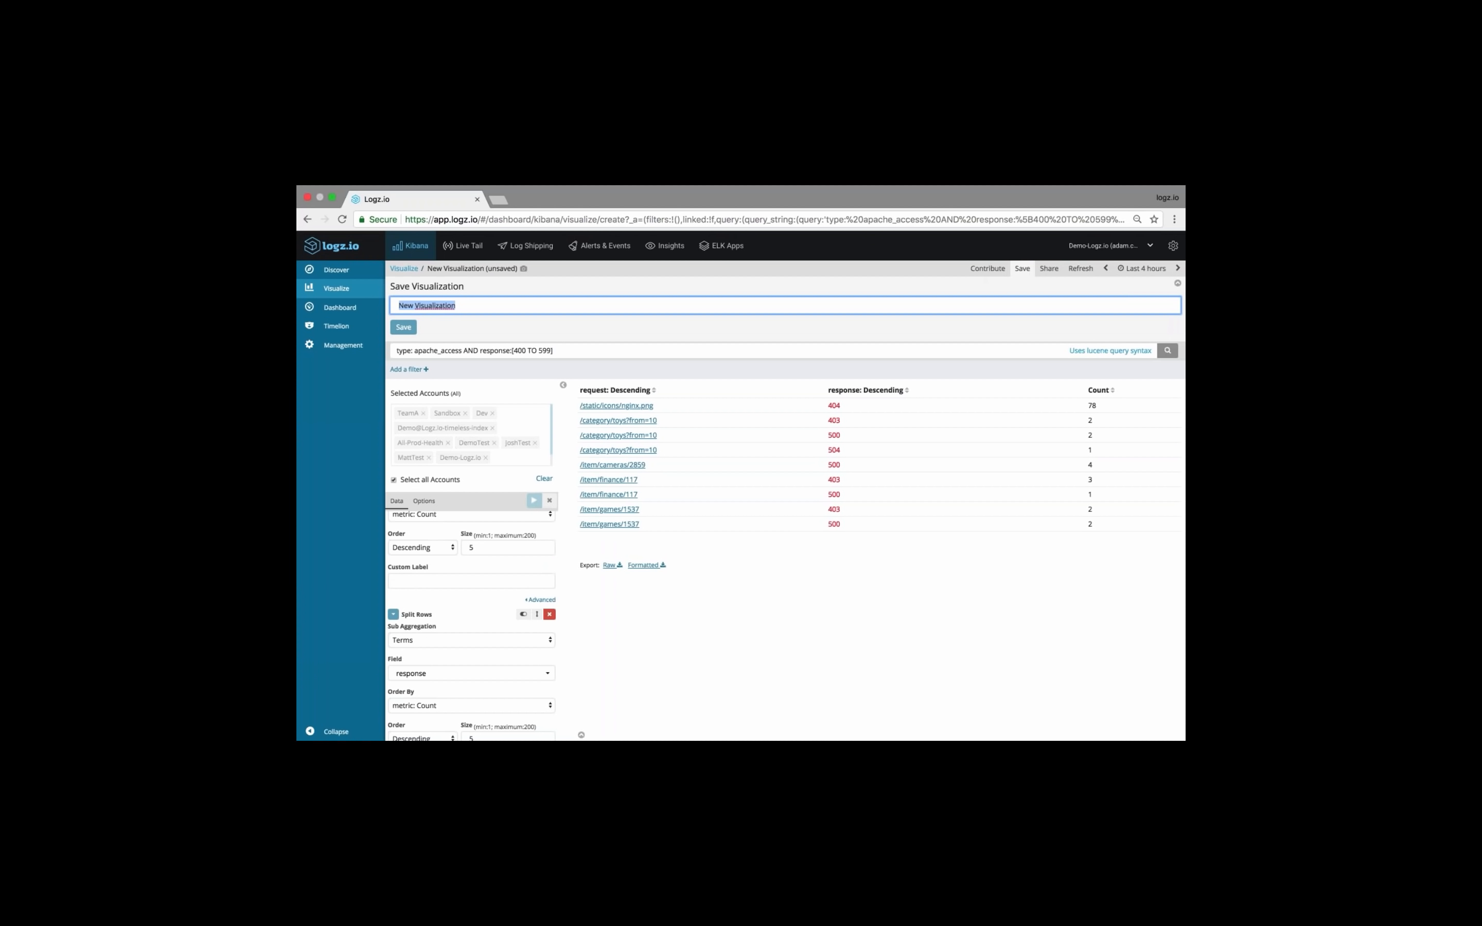
pyautogui.write('20 minute')
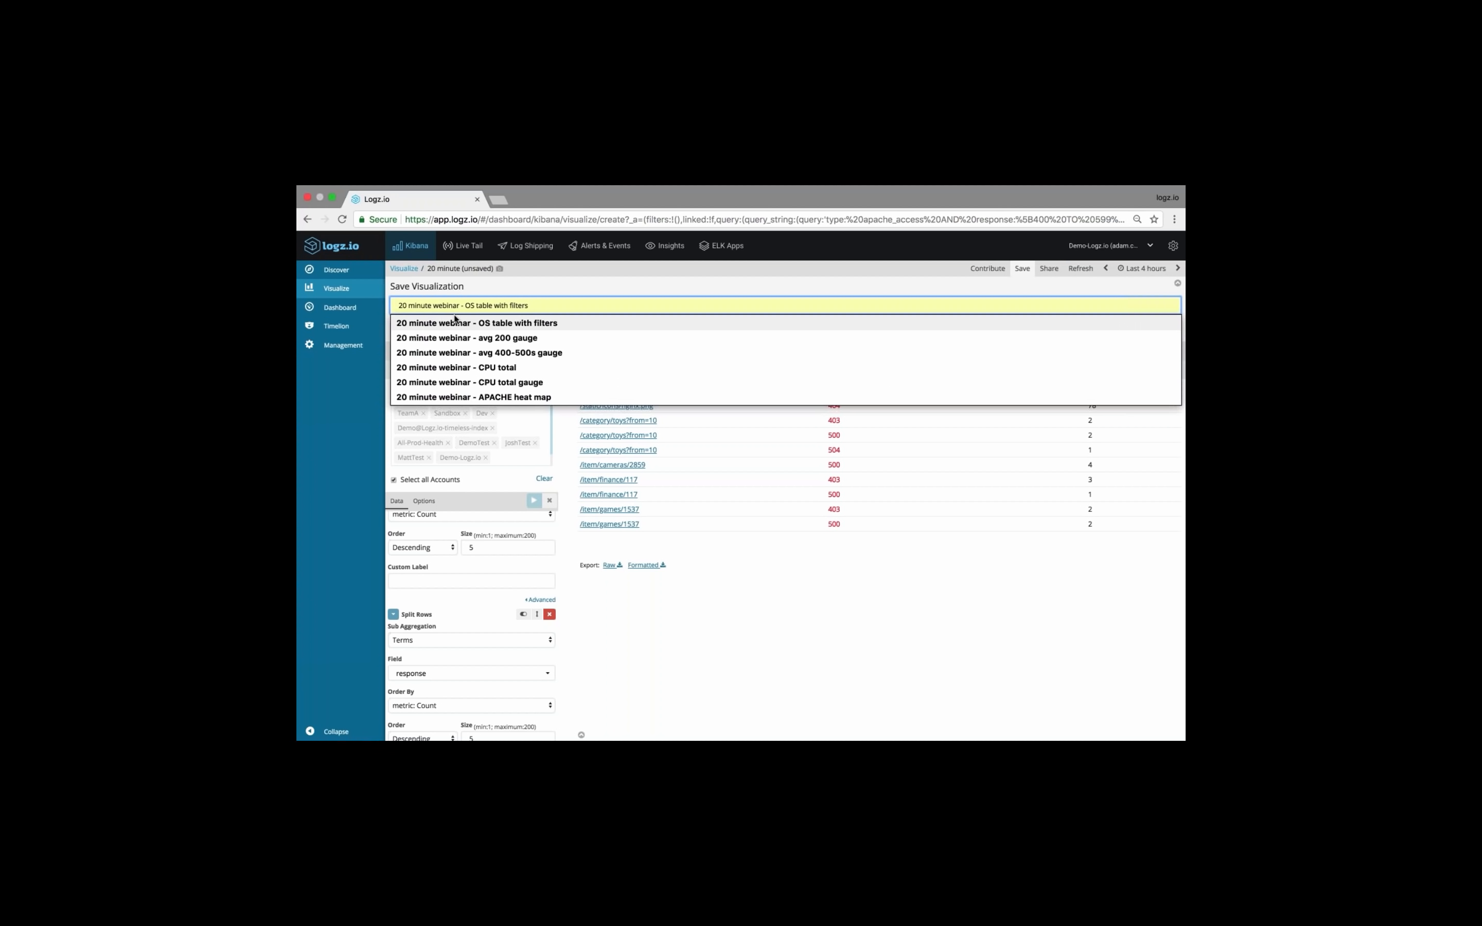
pyautogui.click(455, 321)
pyautogui.click(467, 306)
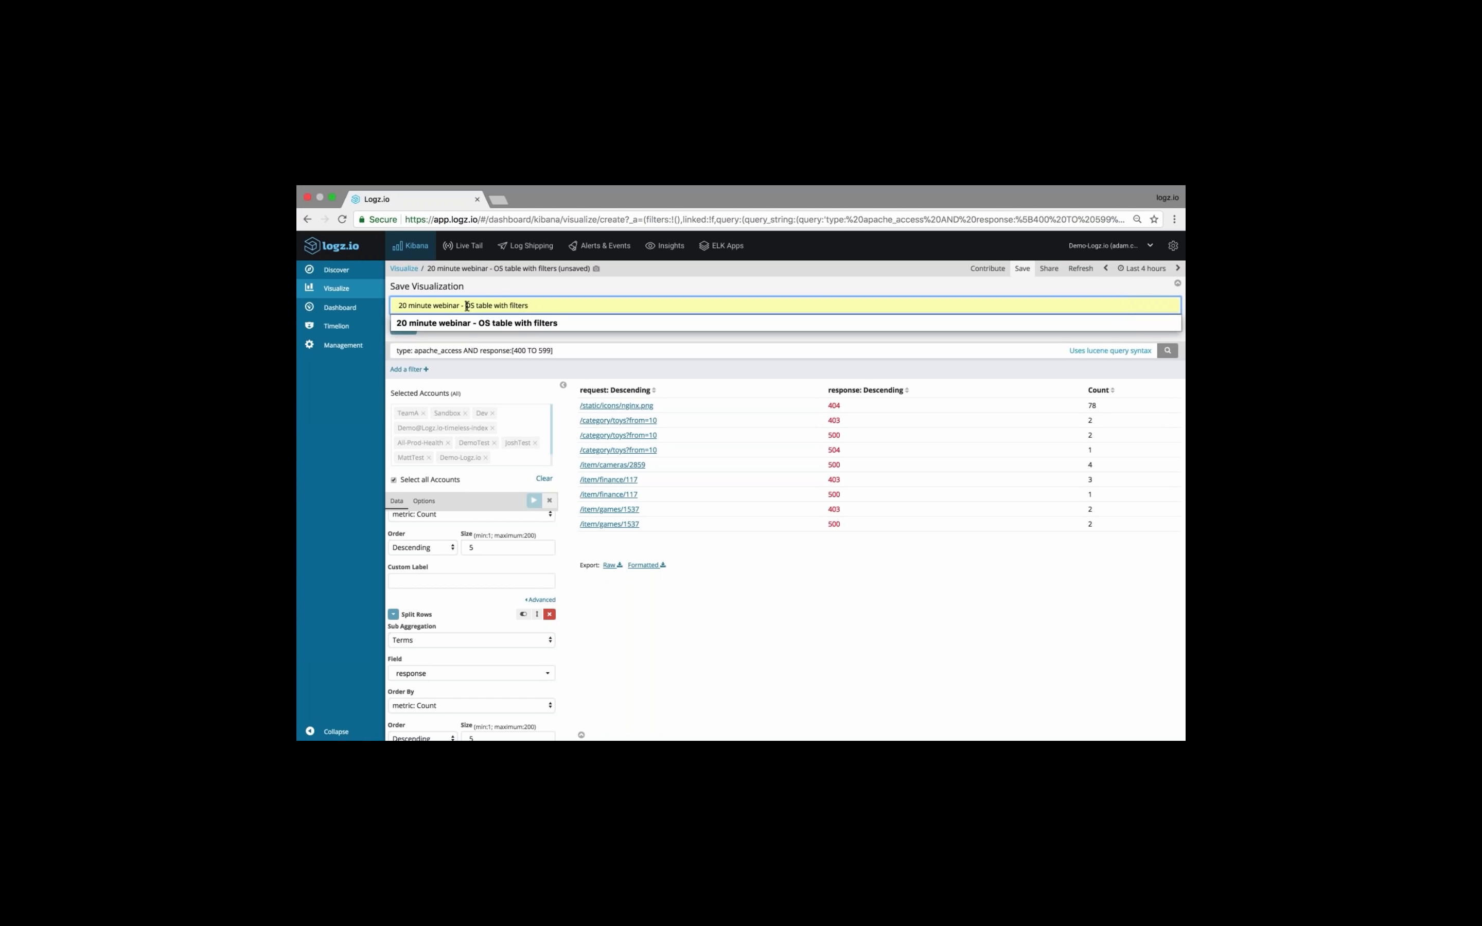
pyautogui.moveTo(467, 306); pyautogui.dragTo(537, 303)
pyautogui.write('U')
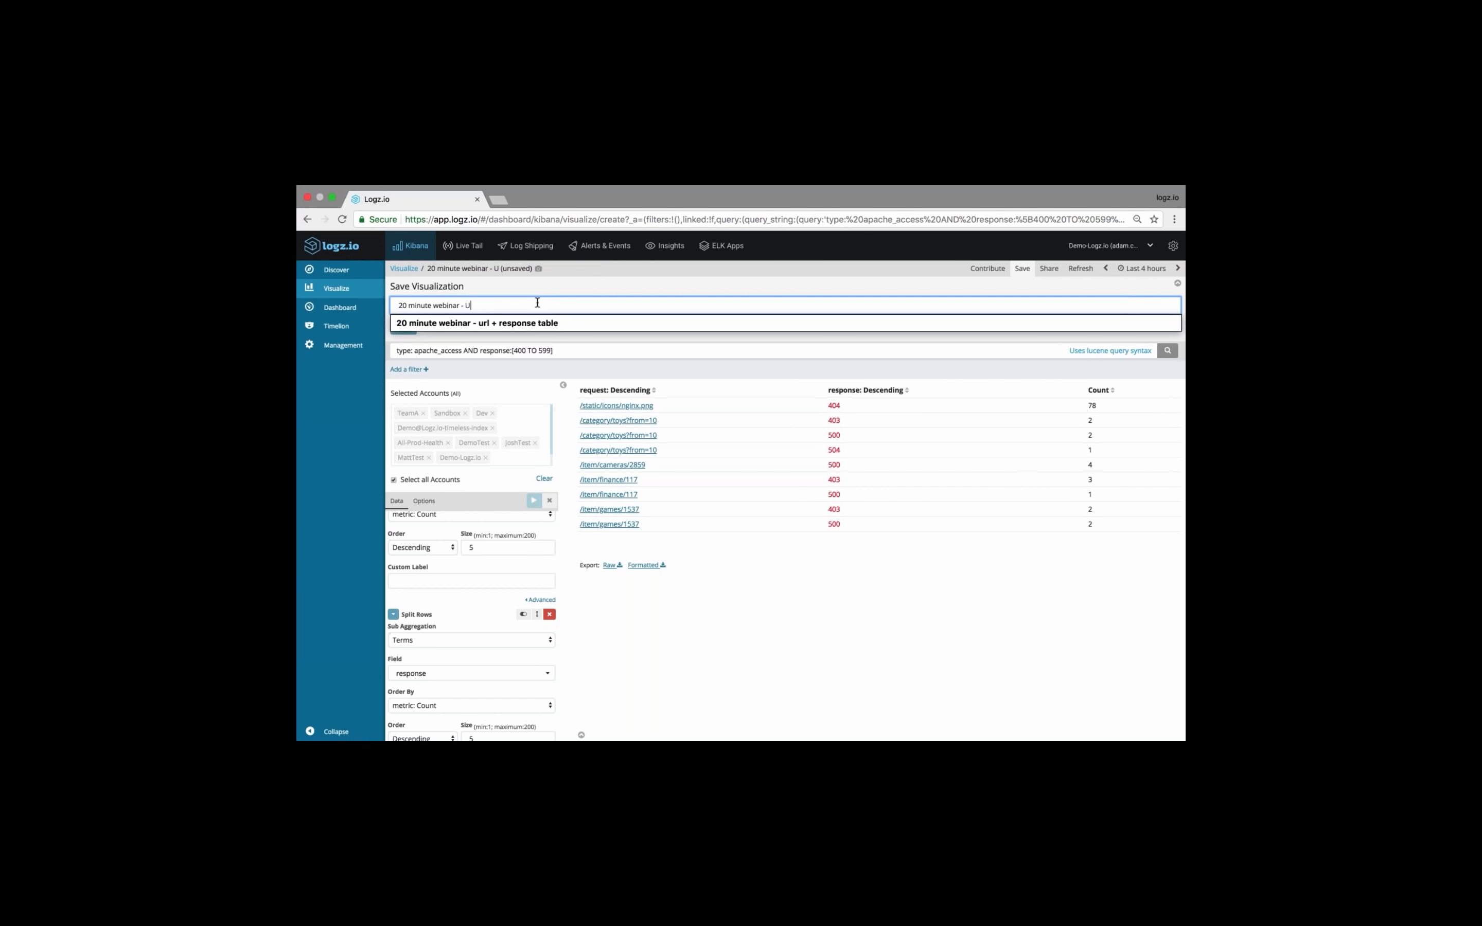
pyautogui.write('RL table')
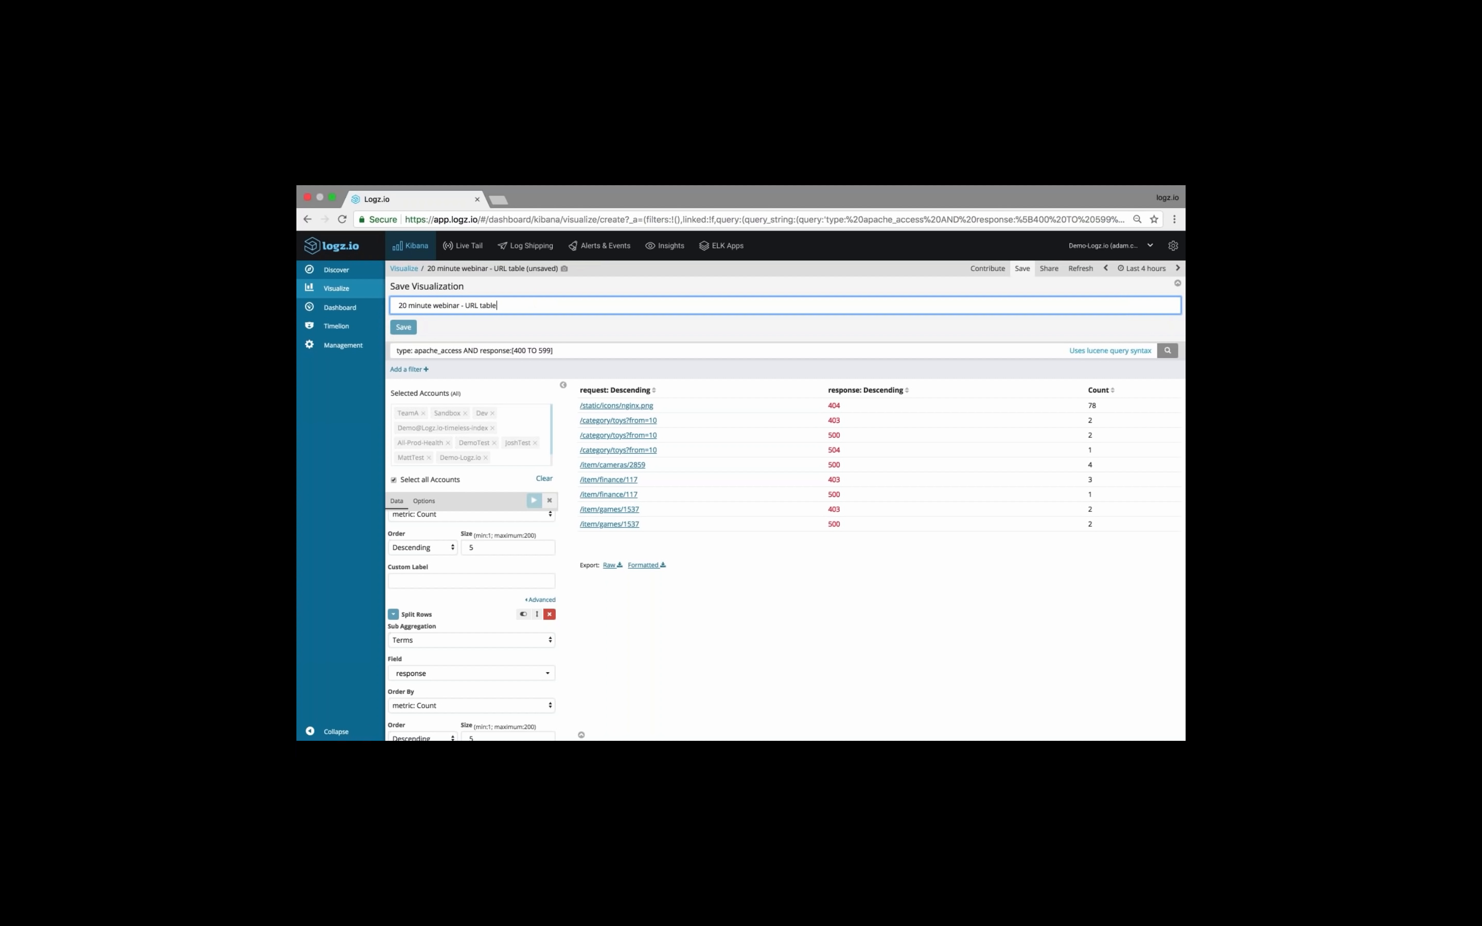
pyautogui.press('Return')
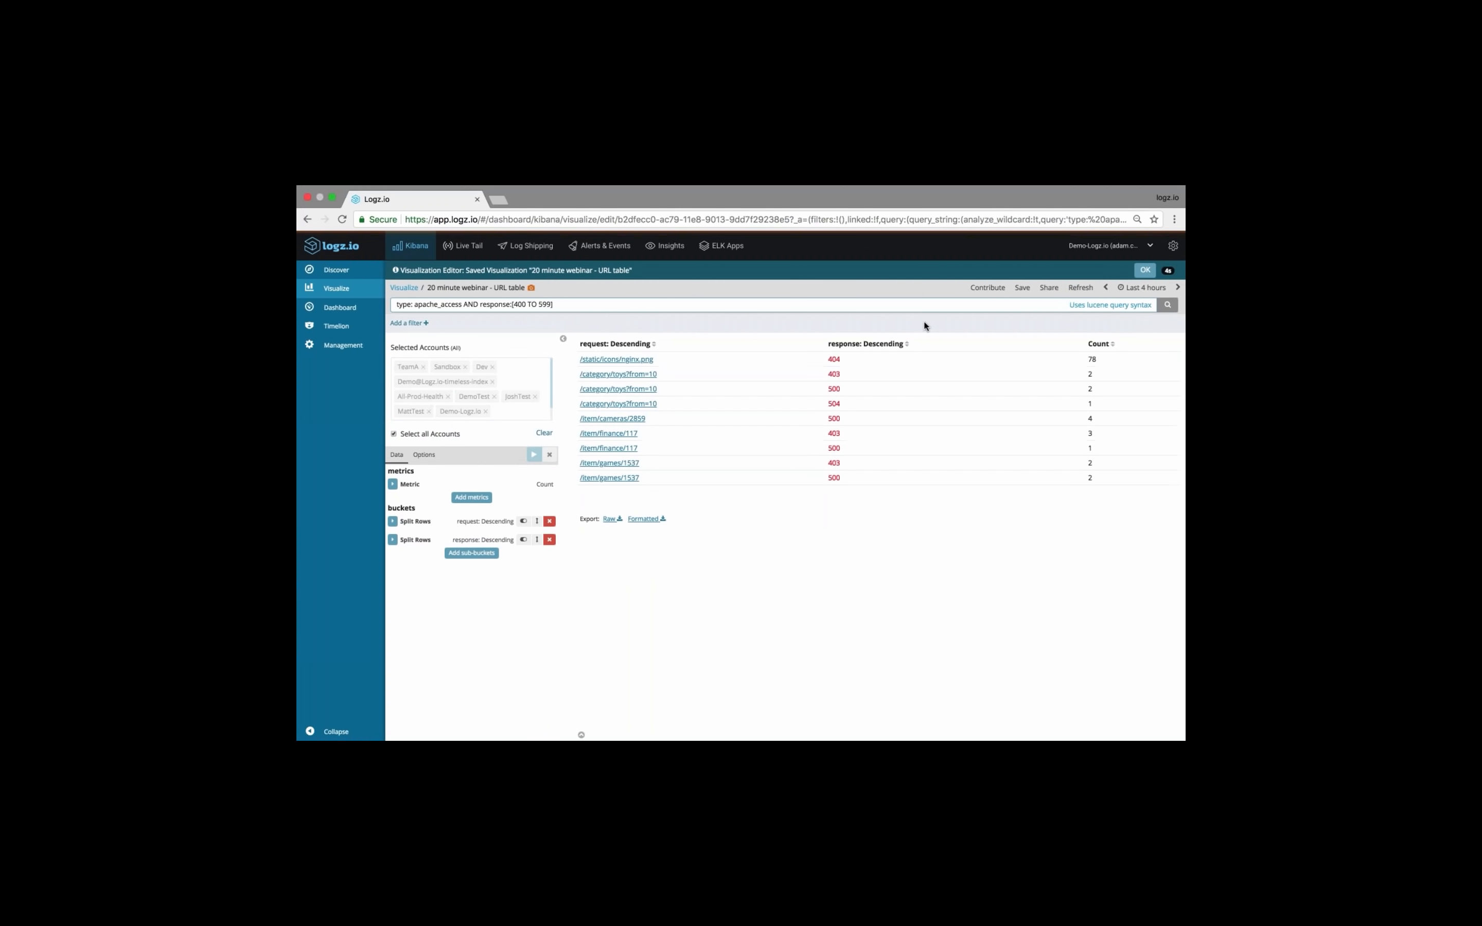
pyautogui.click(1144, 271)
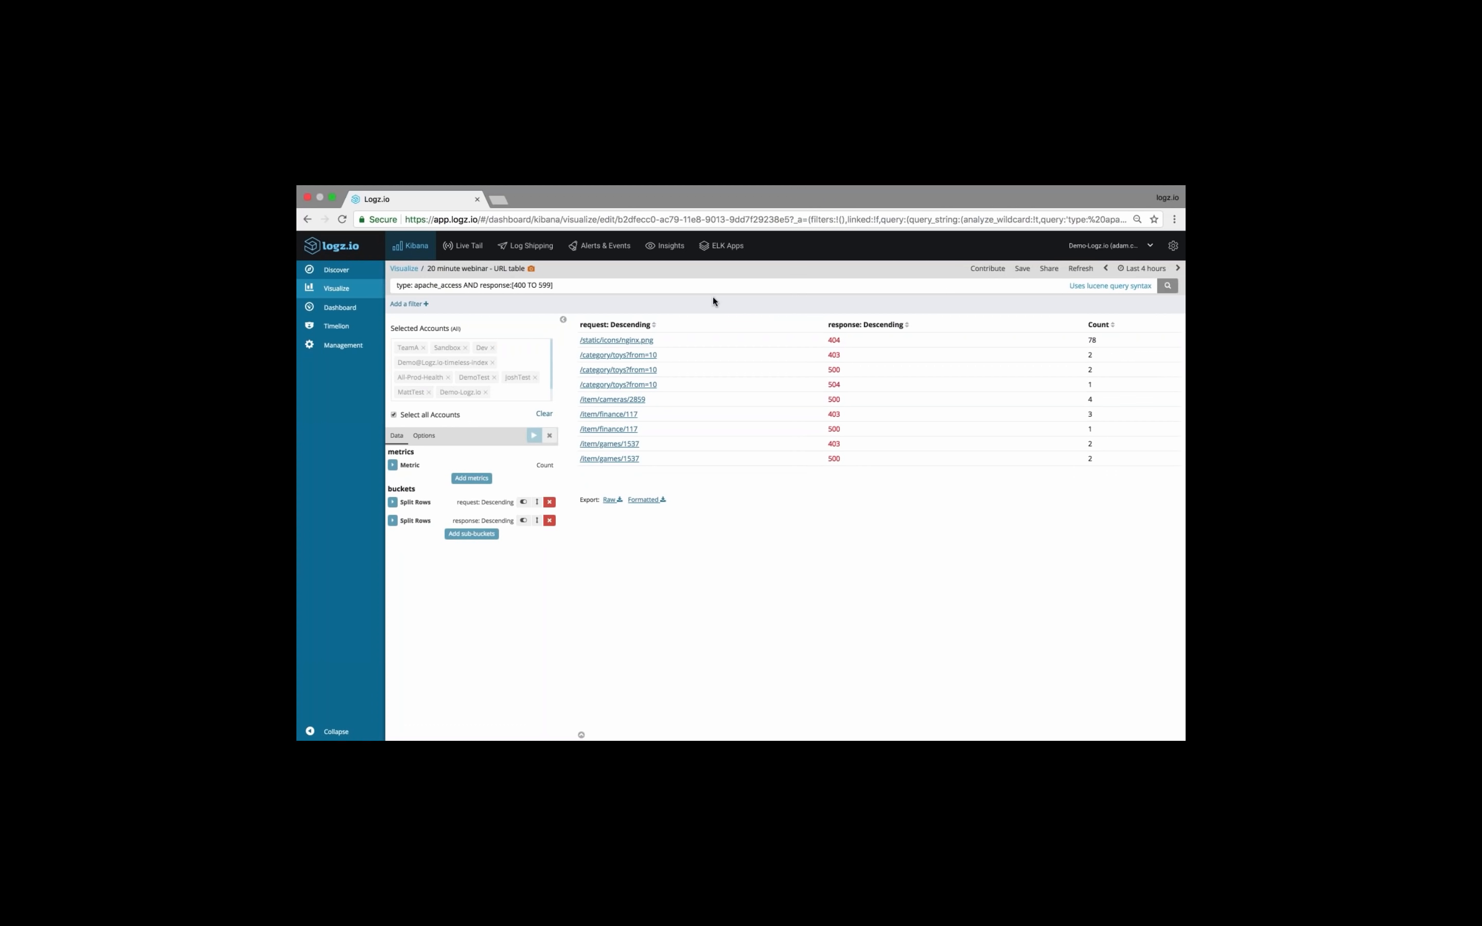
# Create a new dashboard and search the visualizations available to add for "20 minute"
pyautogui.click(361, 311)
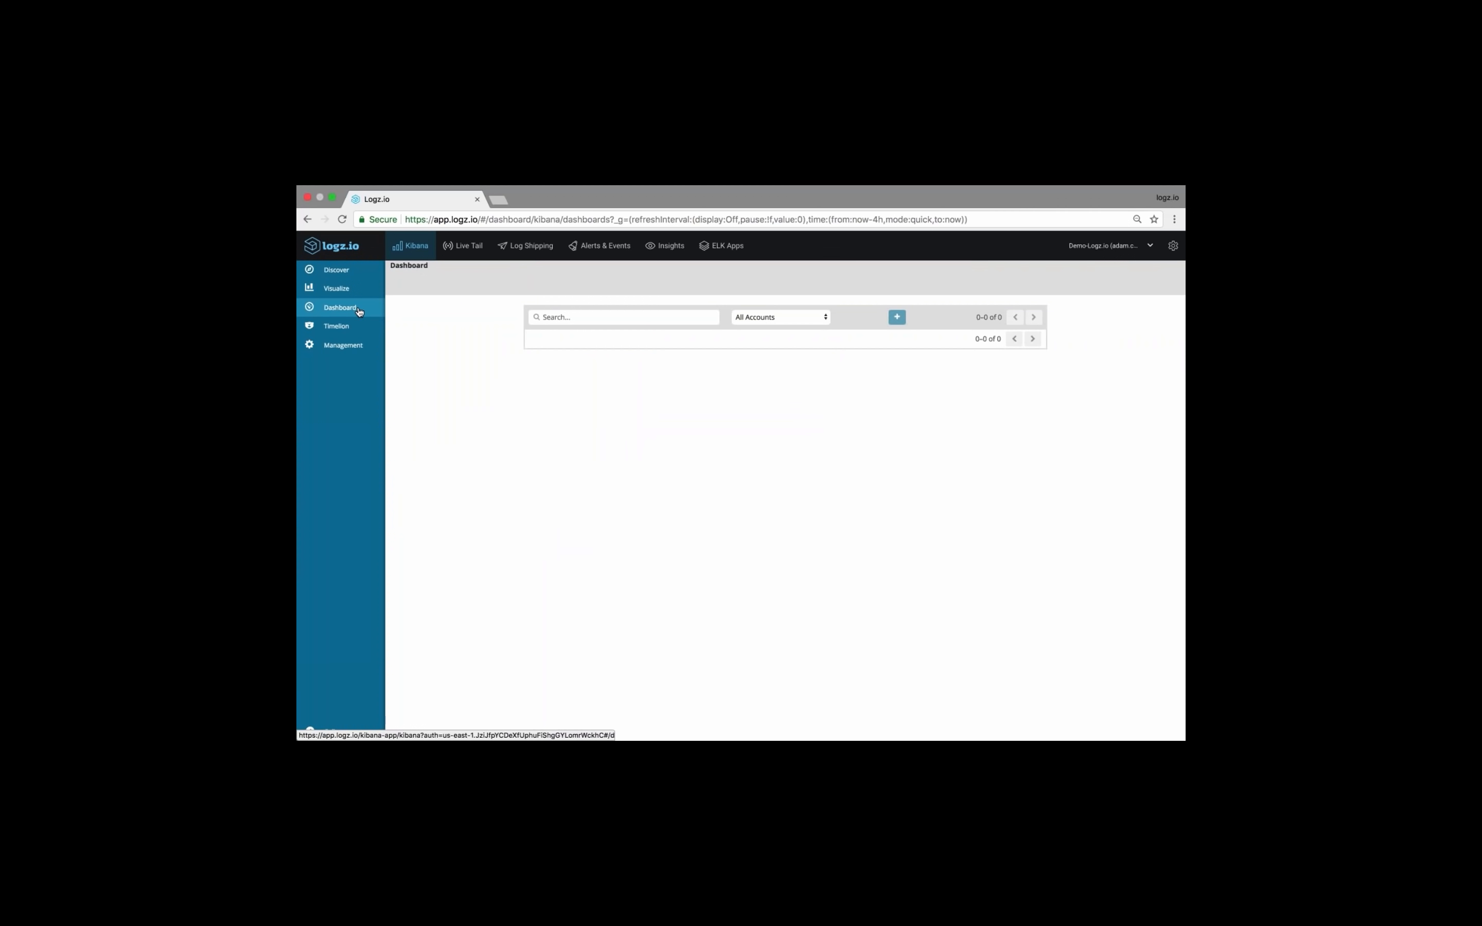
pyautogui.click(897, 316)
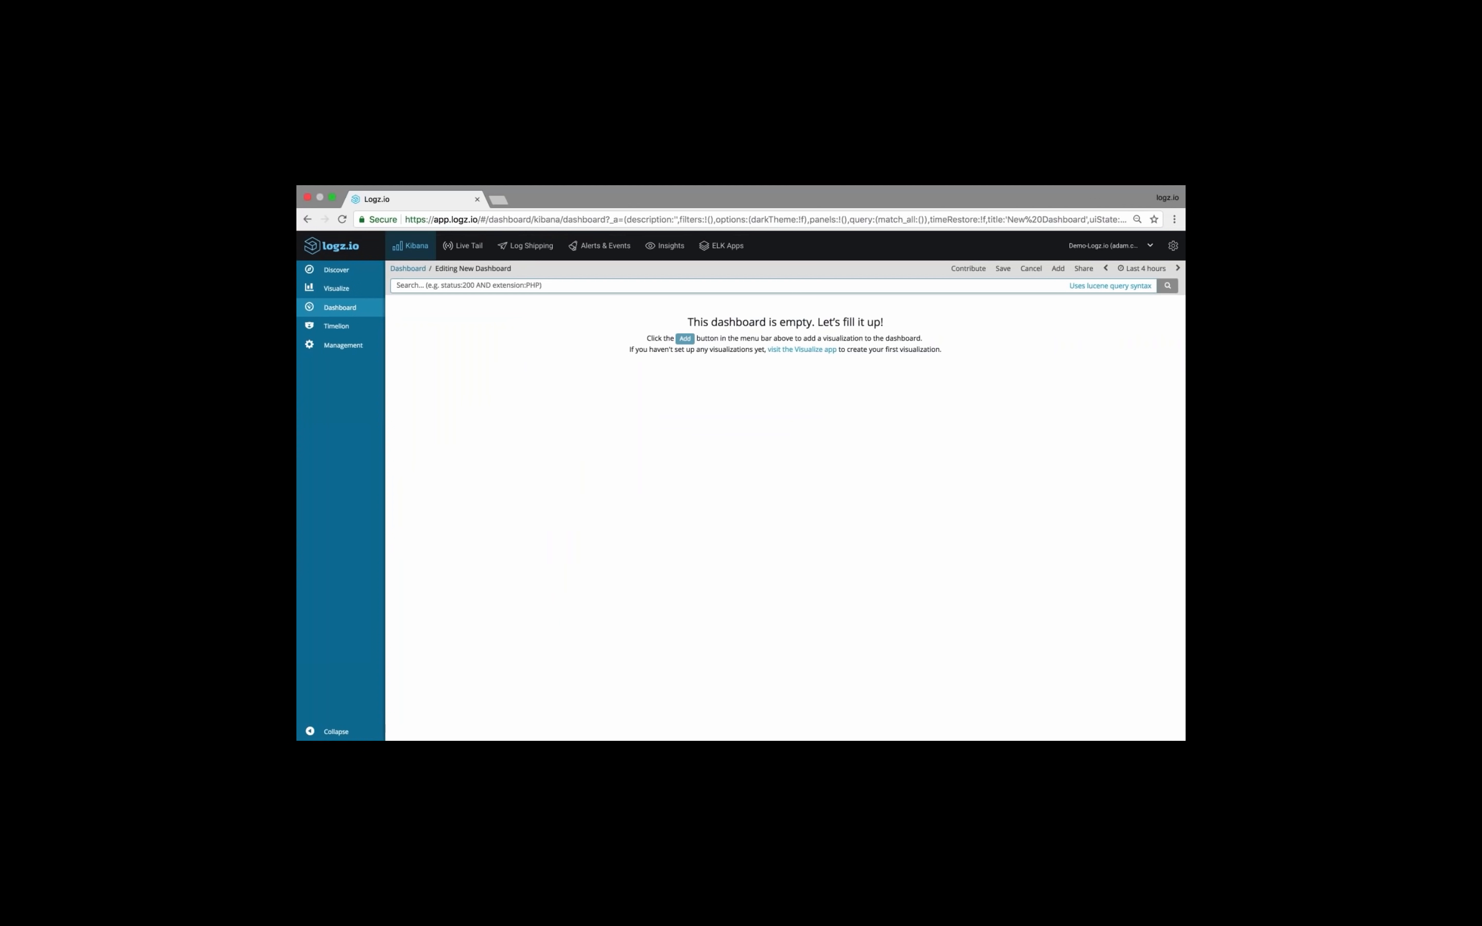
pyautogui.click(685, 339)
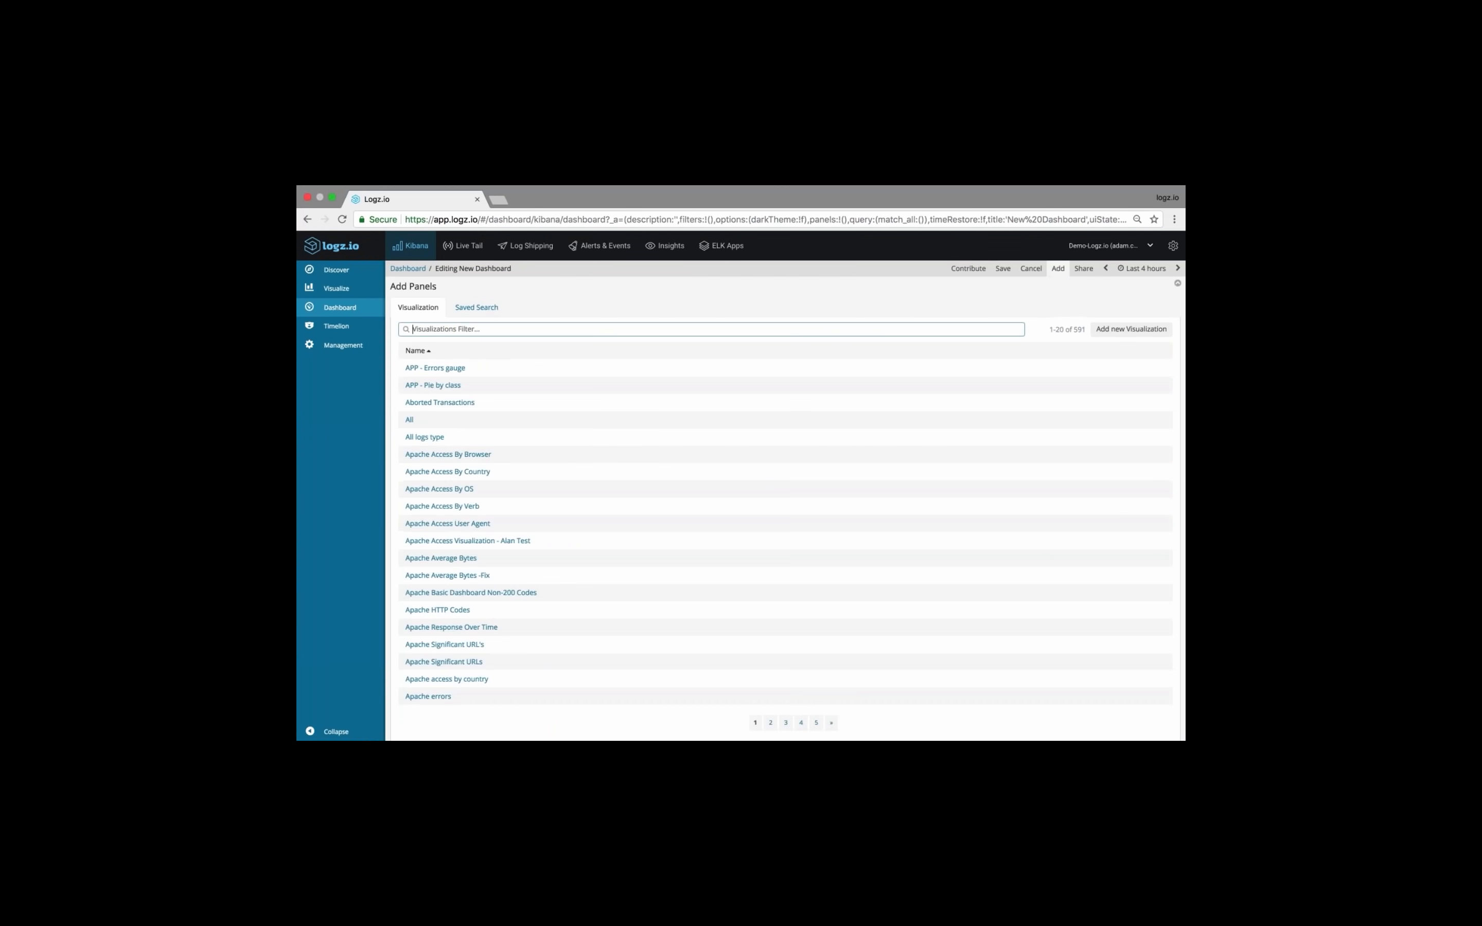
pyautogui.write('20 minute')
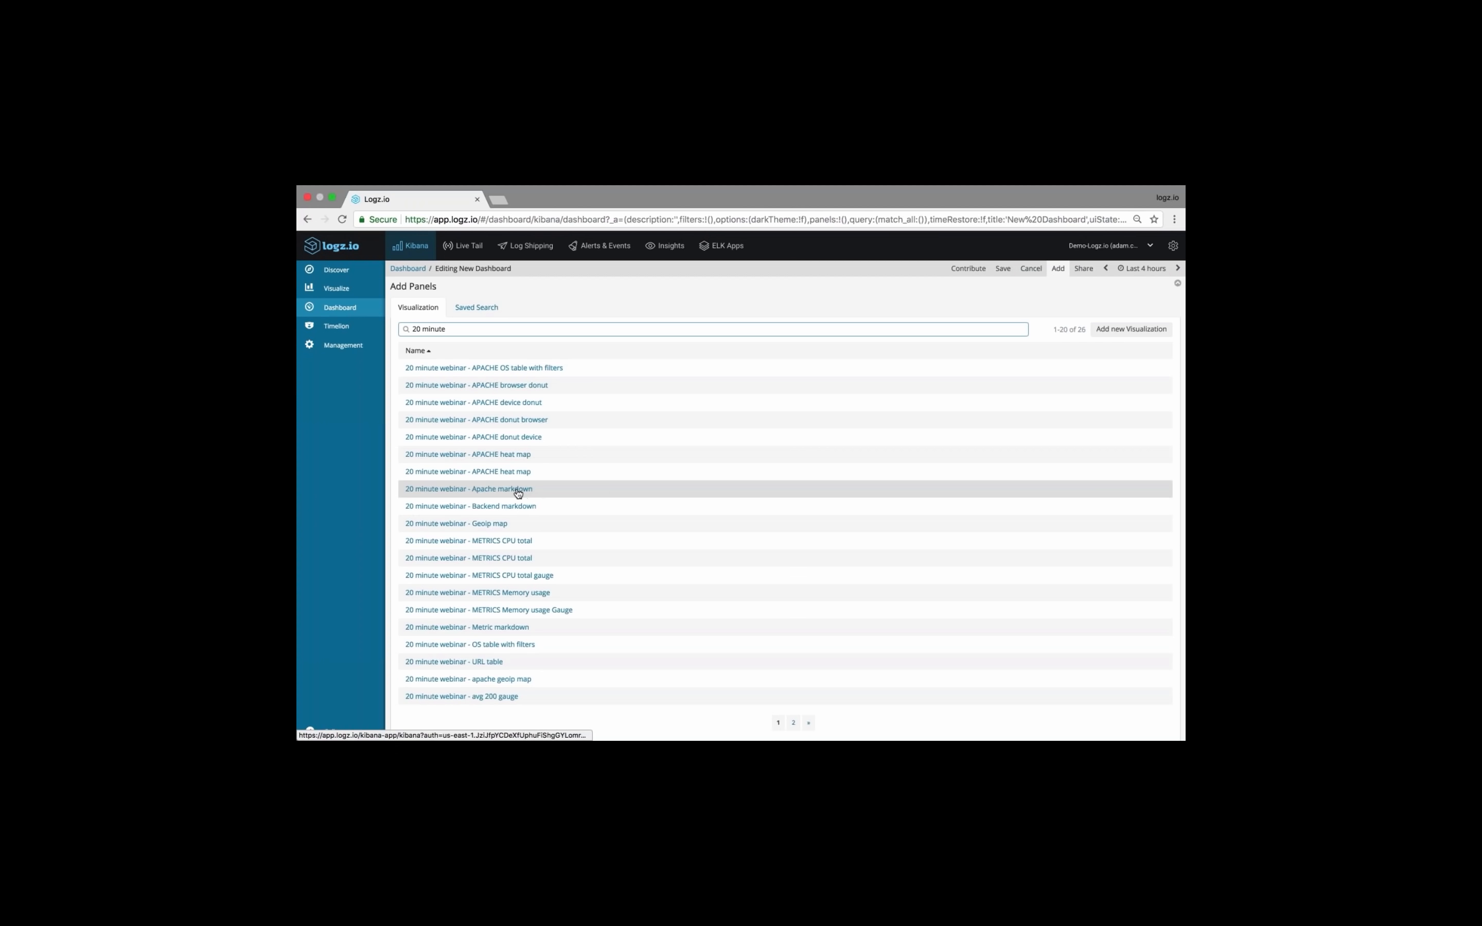
# Return to the visualizations list and create a new Markdown visualization
pyautogui.click(369, 292)
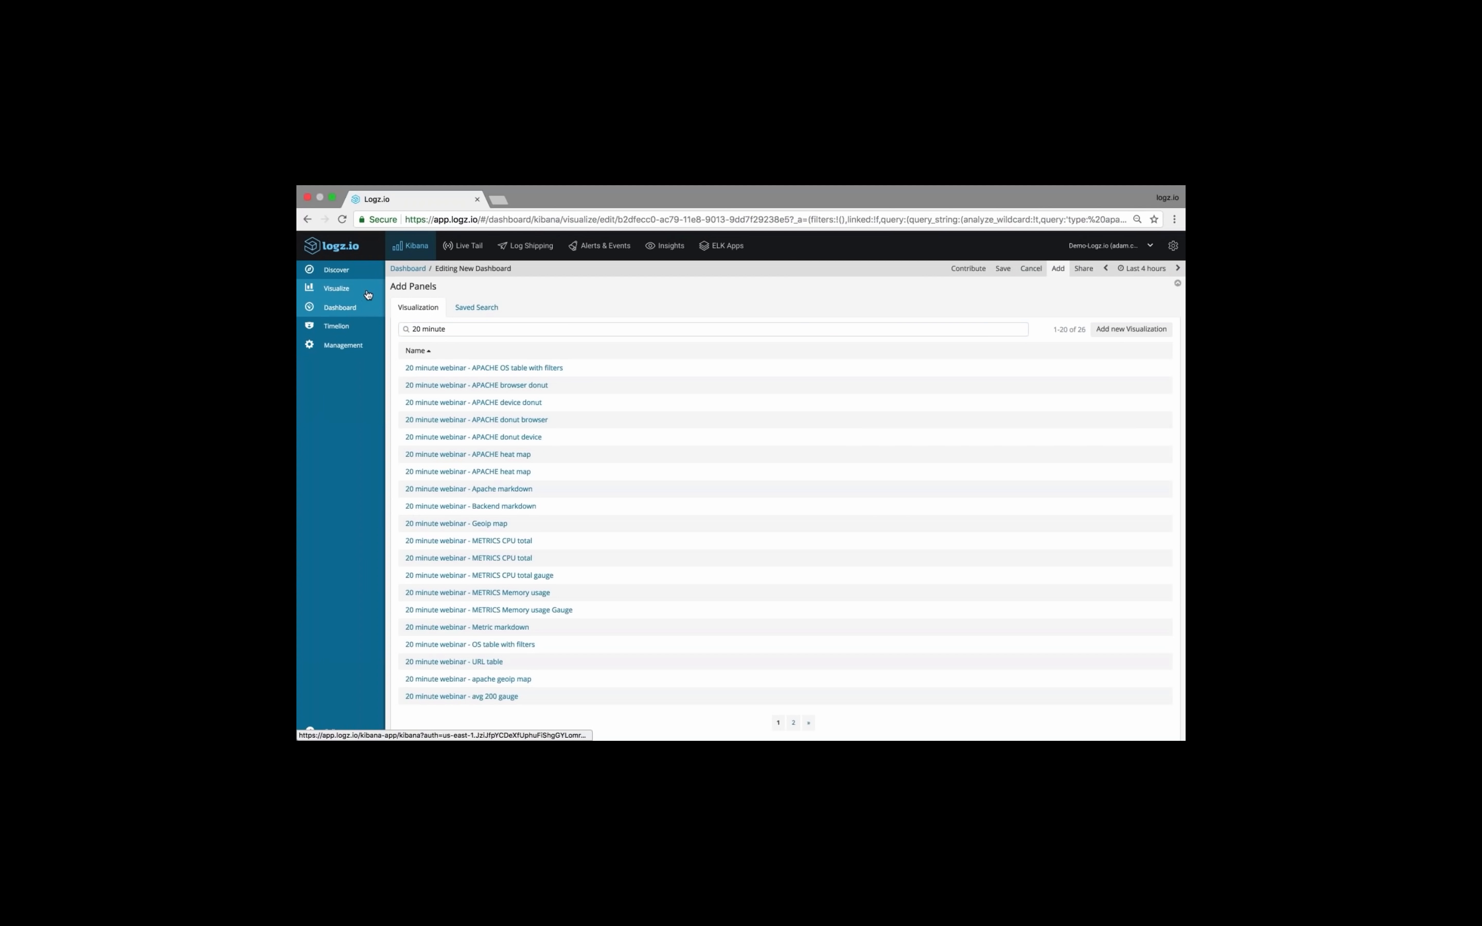
pyautogui.click(379, 288)
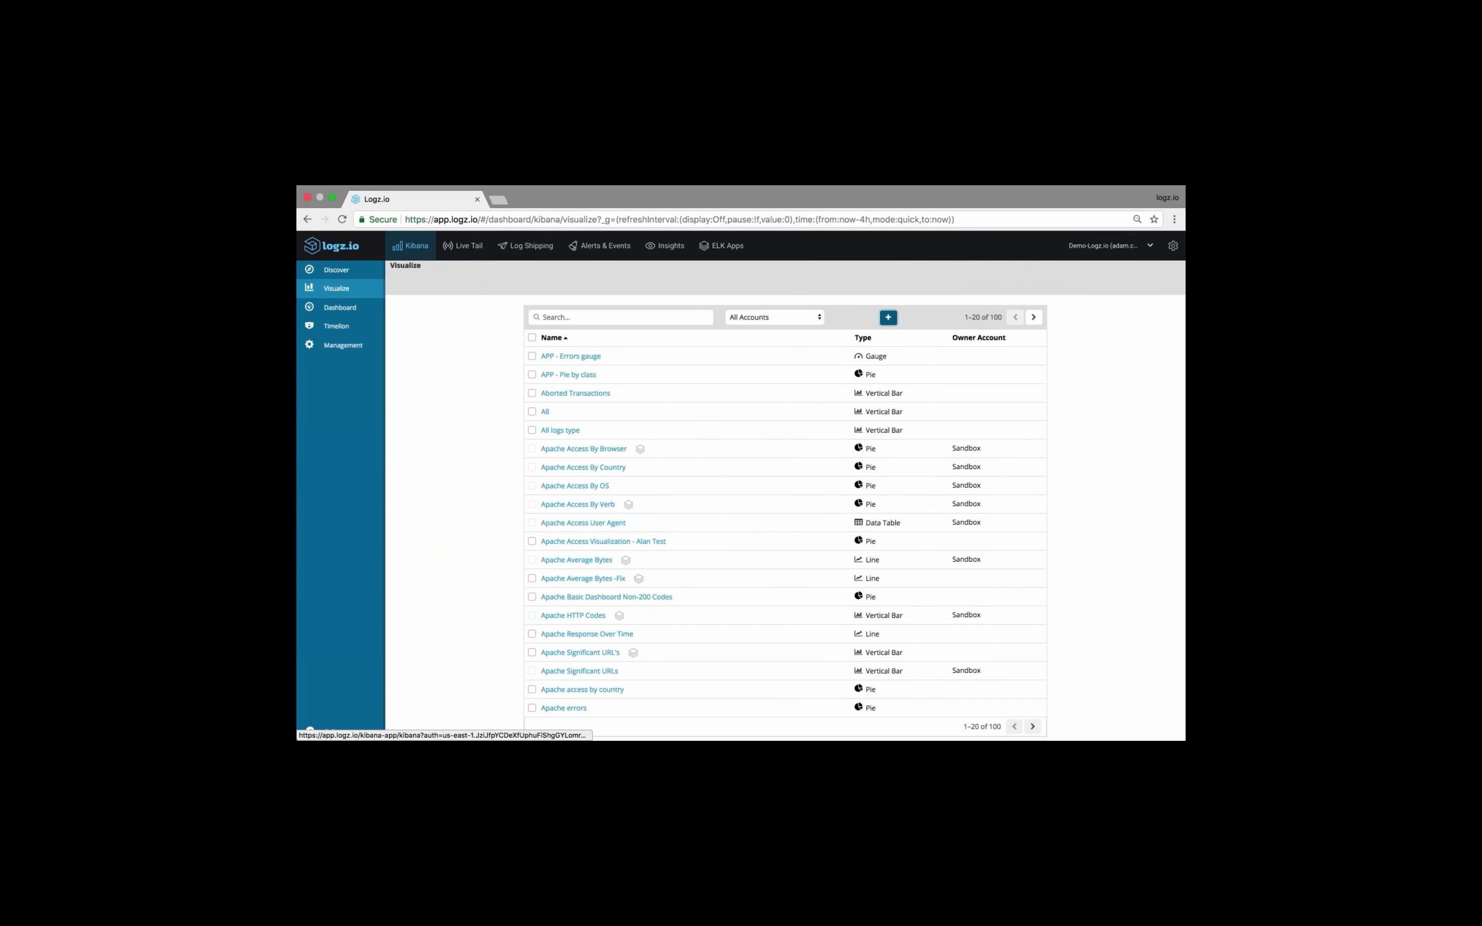
pyautogui.click(888, 317)
pyautogui.scroll(-3, 778, 550)
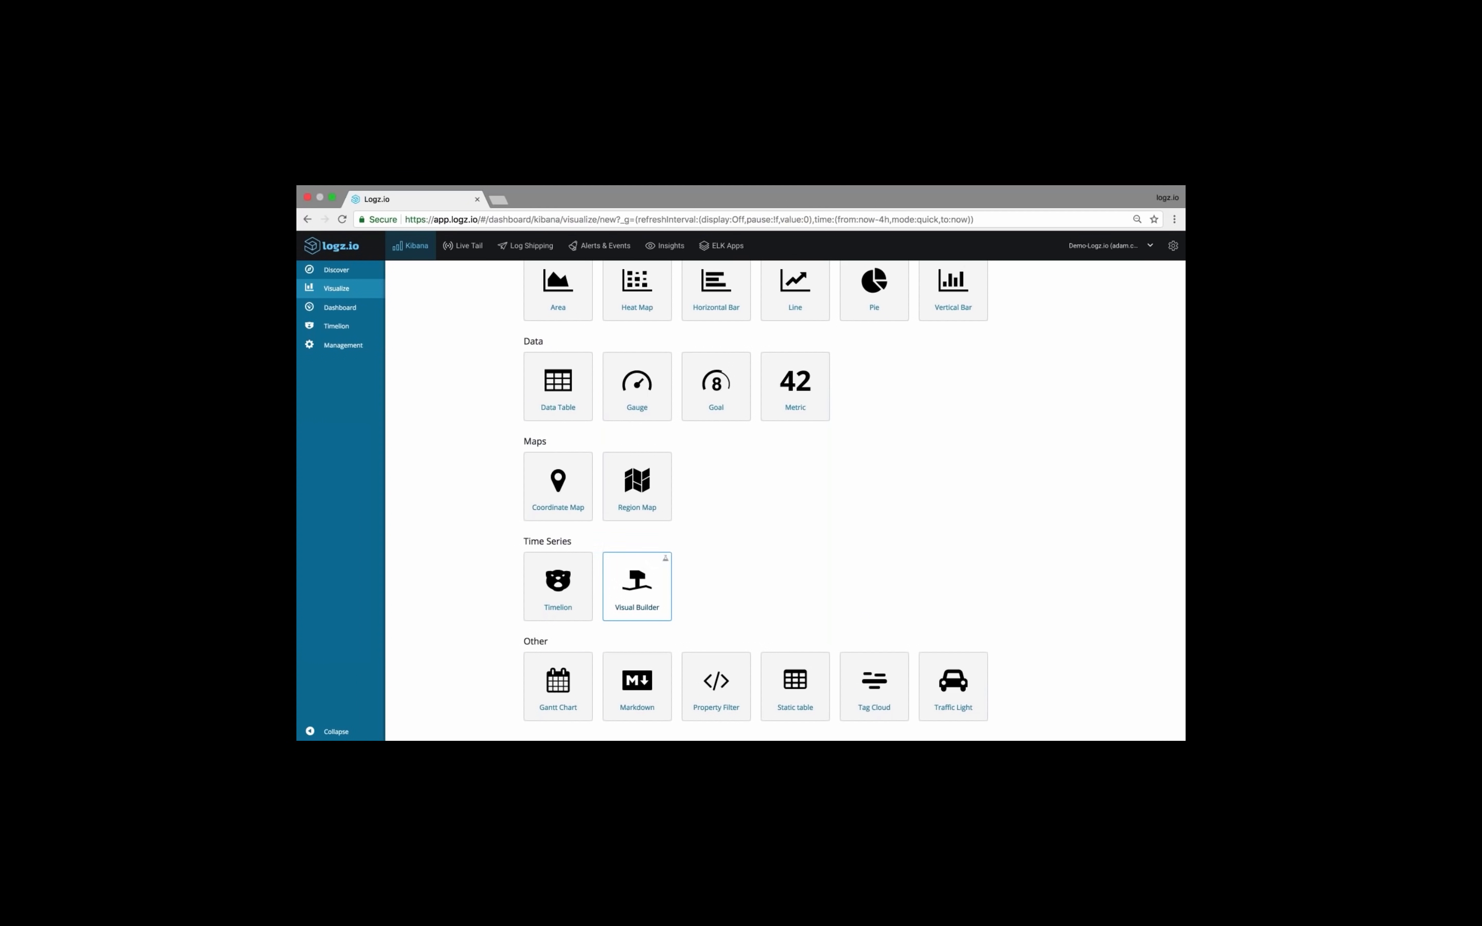
pyautogui.click(637, 682)
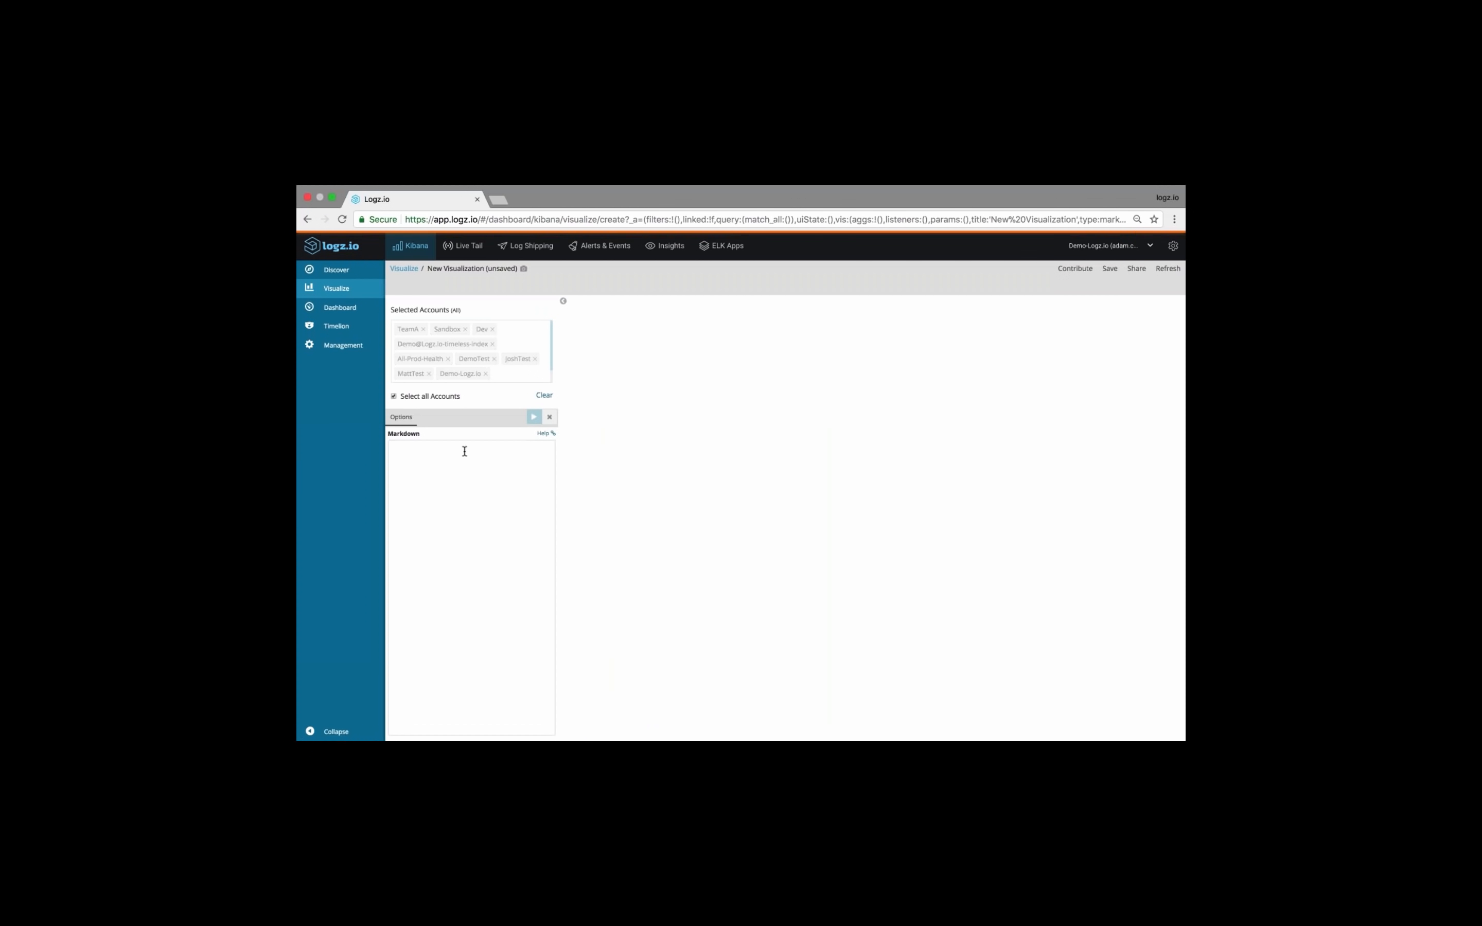
# Enter the markdown heading "# Apache Access" with "#### Description of dashboard" on the line below, and render it
pyautogui.click(464, 453)
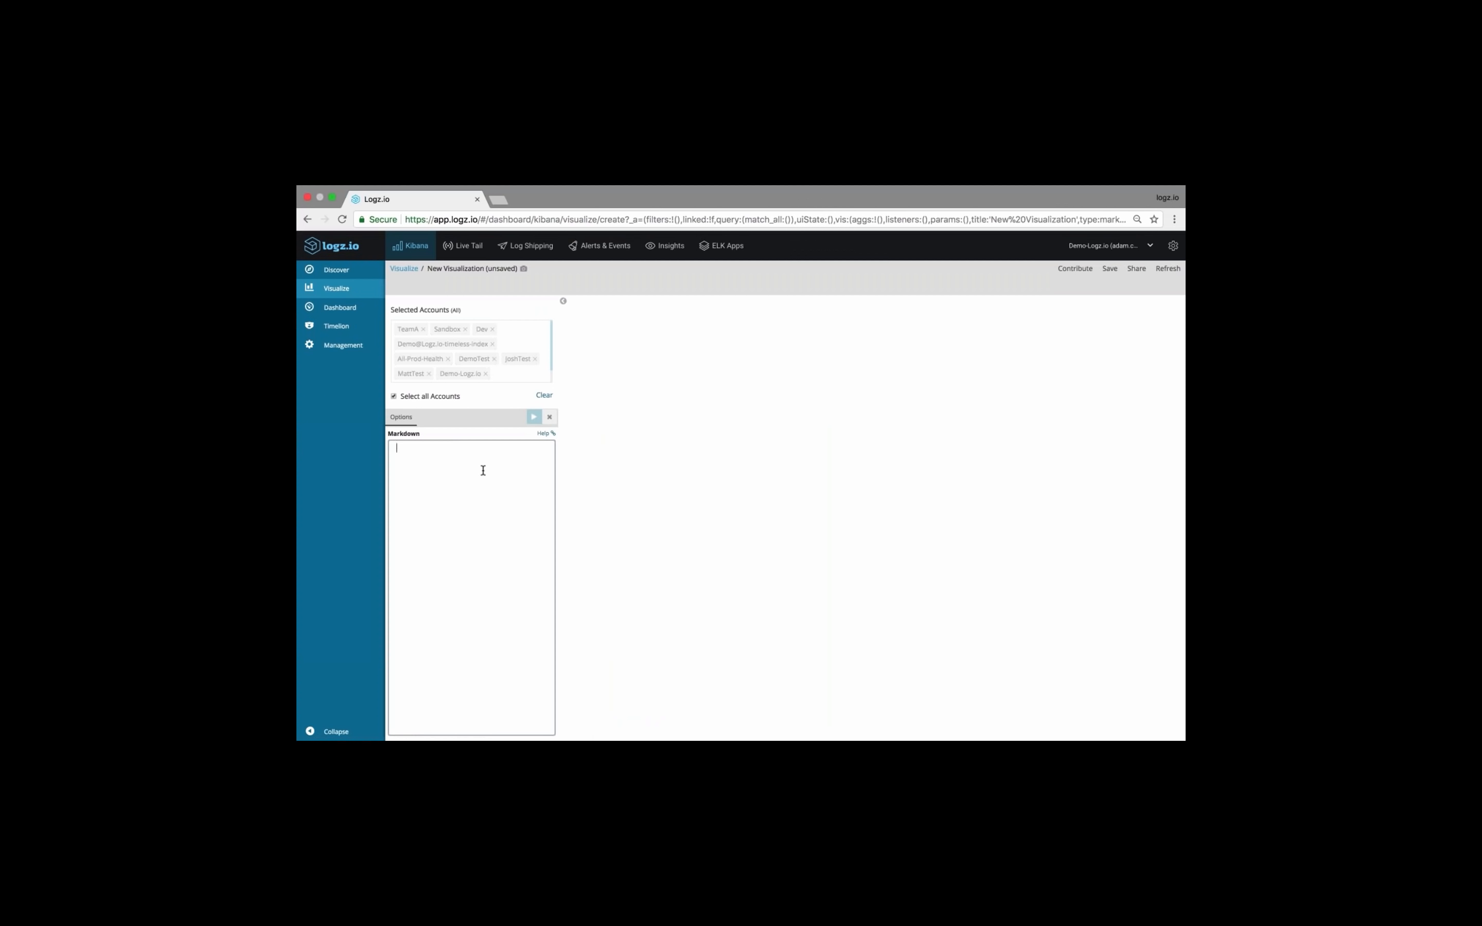
pyautogui.write('#')
pyautogui.write(' APAC')
pyautogui.write('ache Access')
pyautogui.write('####')
pyautogui.write(' Description of')
pyautogui.write(' dashboard')
pyautogui.click(535, 416)
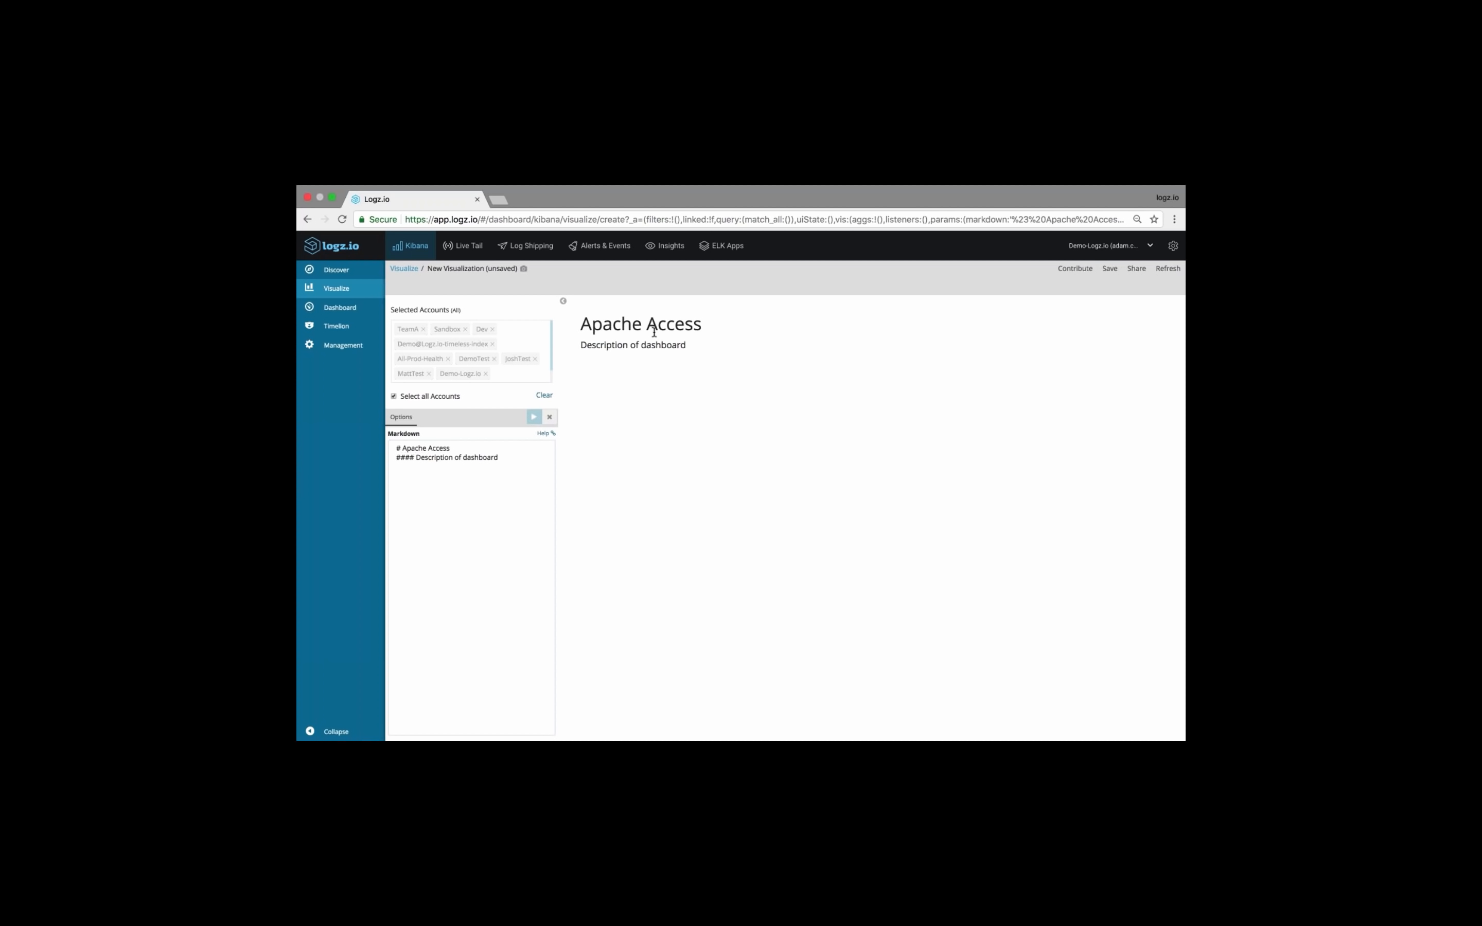
pyautogui.moveTo(672, 345); pyautogui.dragTo(580, 325)
pyautogui.click(661, 341)
pyautogui.moveTo(687, 347); pyautogui.dragTo(604, 324)
pyautogui.click(606, 325)
# Go back to the new dashboard and add the "20 minute webinar - Apache markdown" visualization as a panel
pyautogui.click(365, 315)
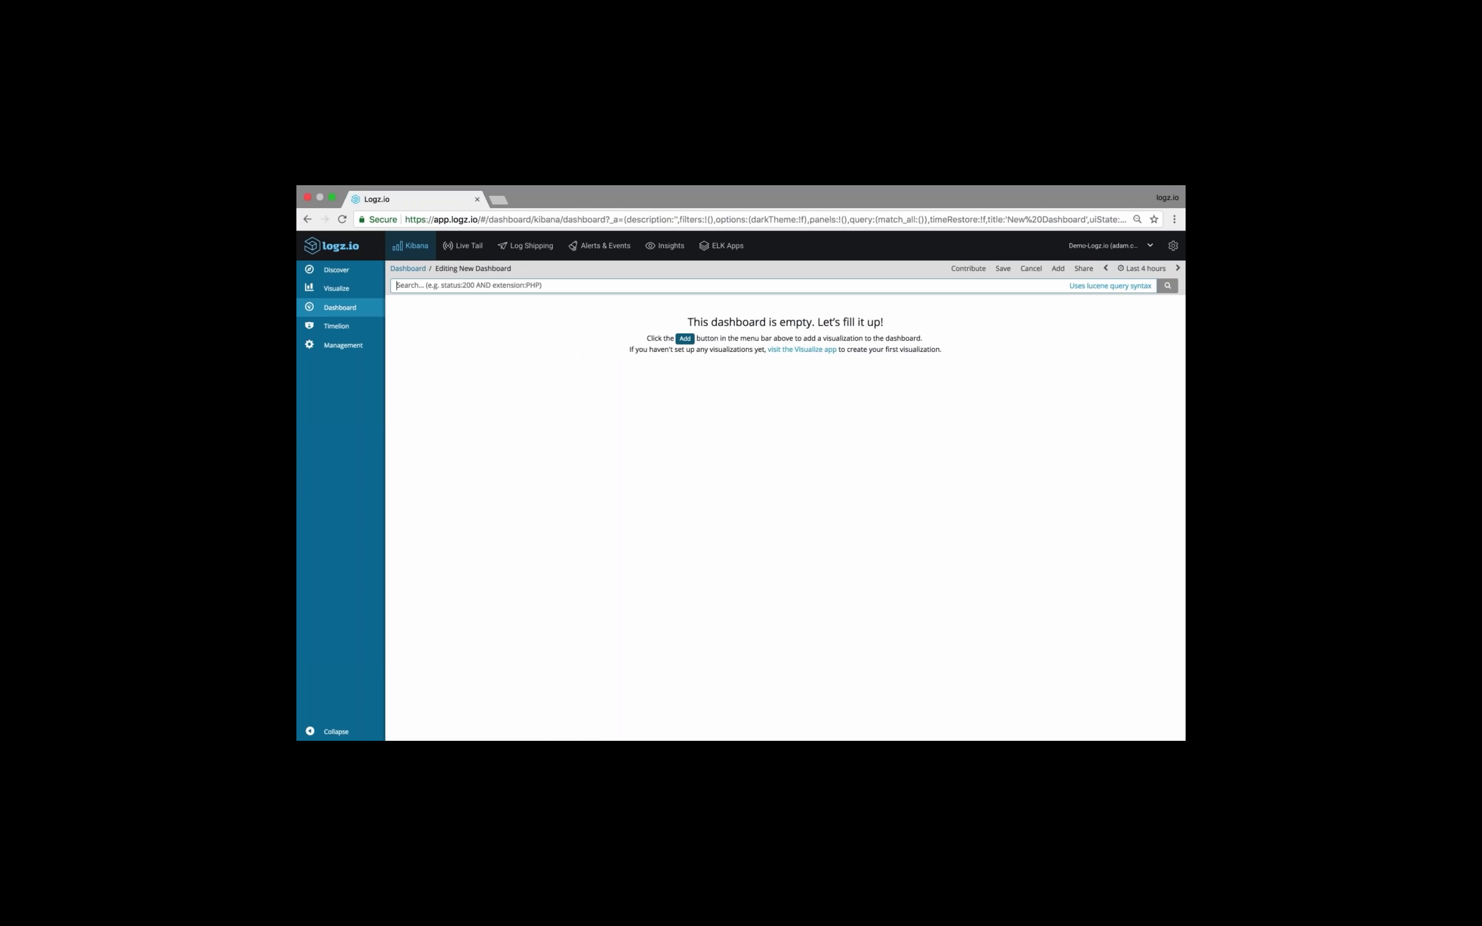
pyautogui.click(685, 338)
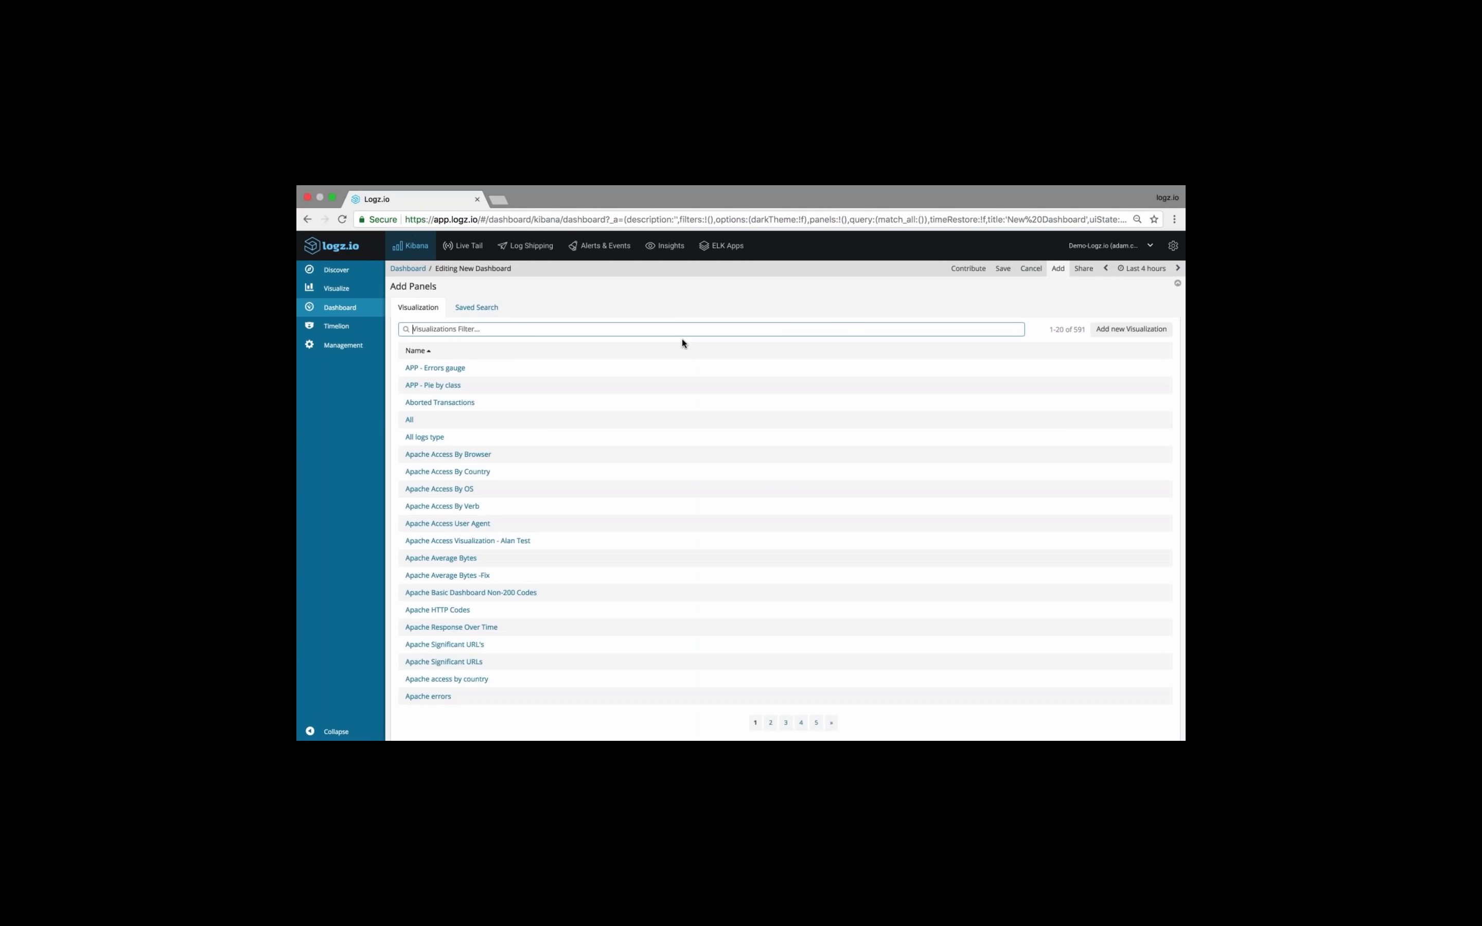
pyautogui.write('20 minute')
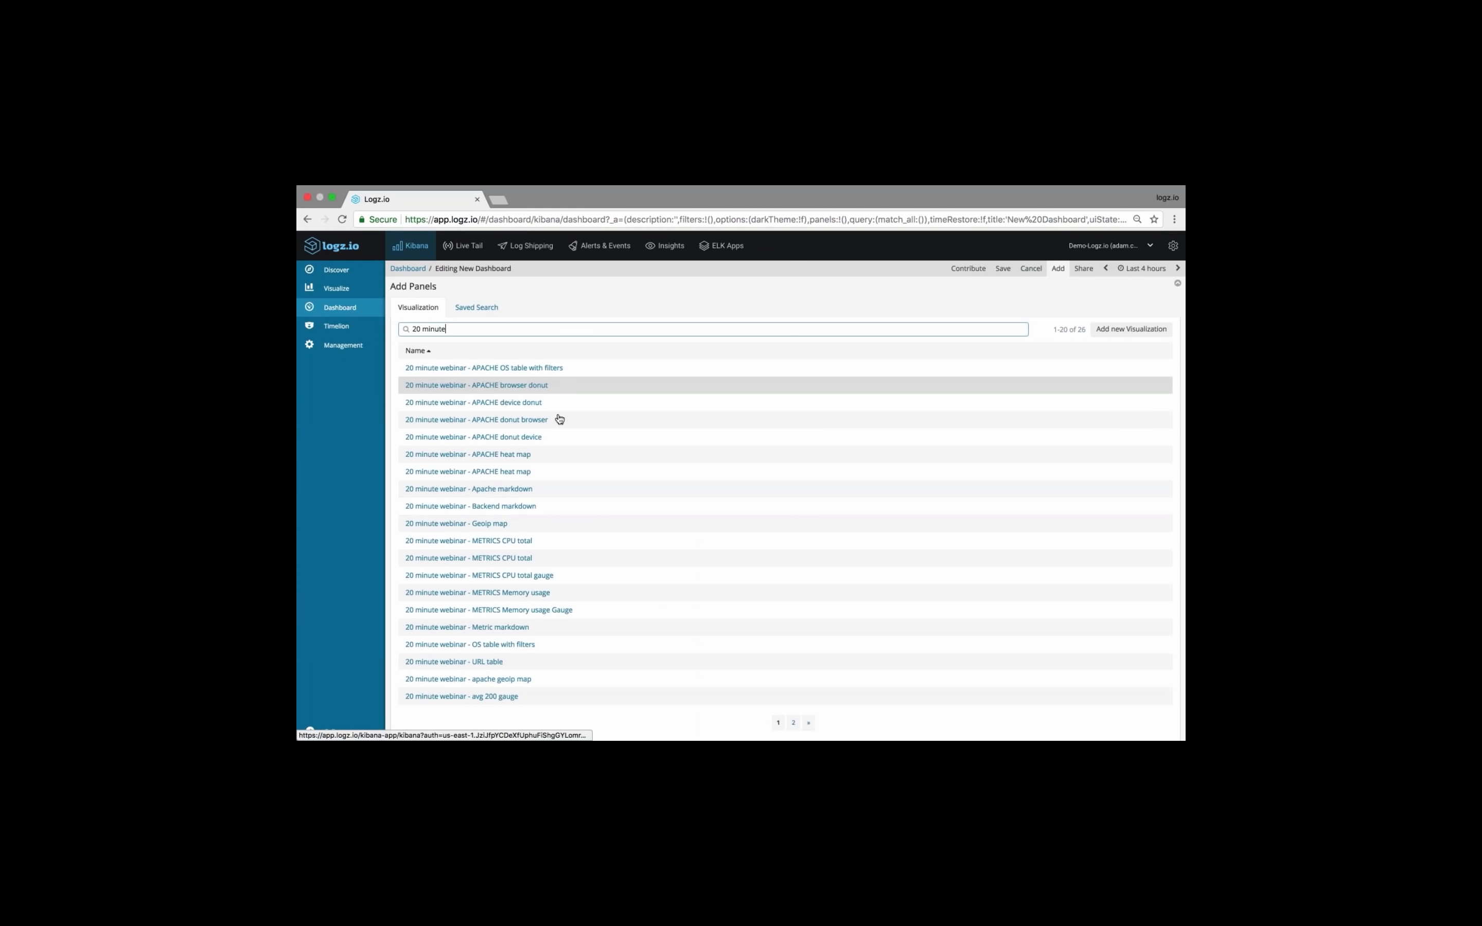
pyautogui.click(522, 490)
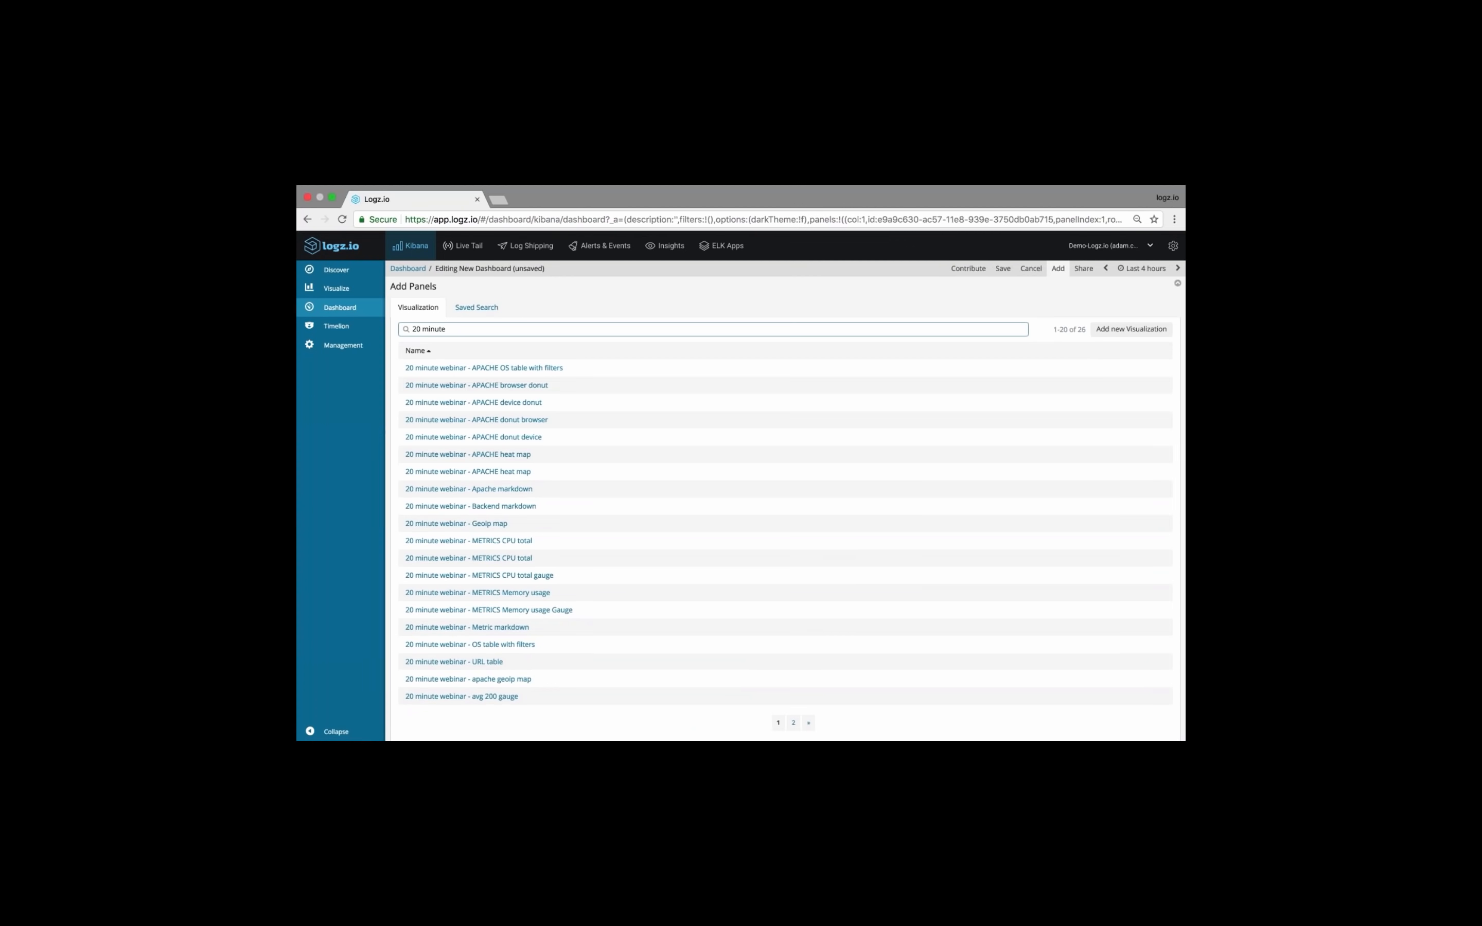
# Search the visualizations available to add for the 20 minute webinar line chart
pyautogui.write('line')
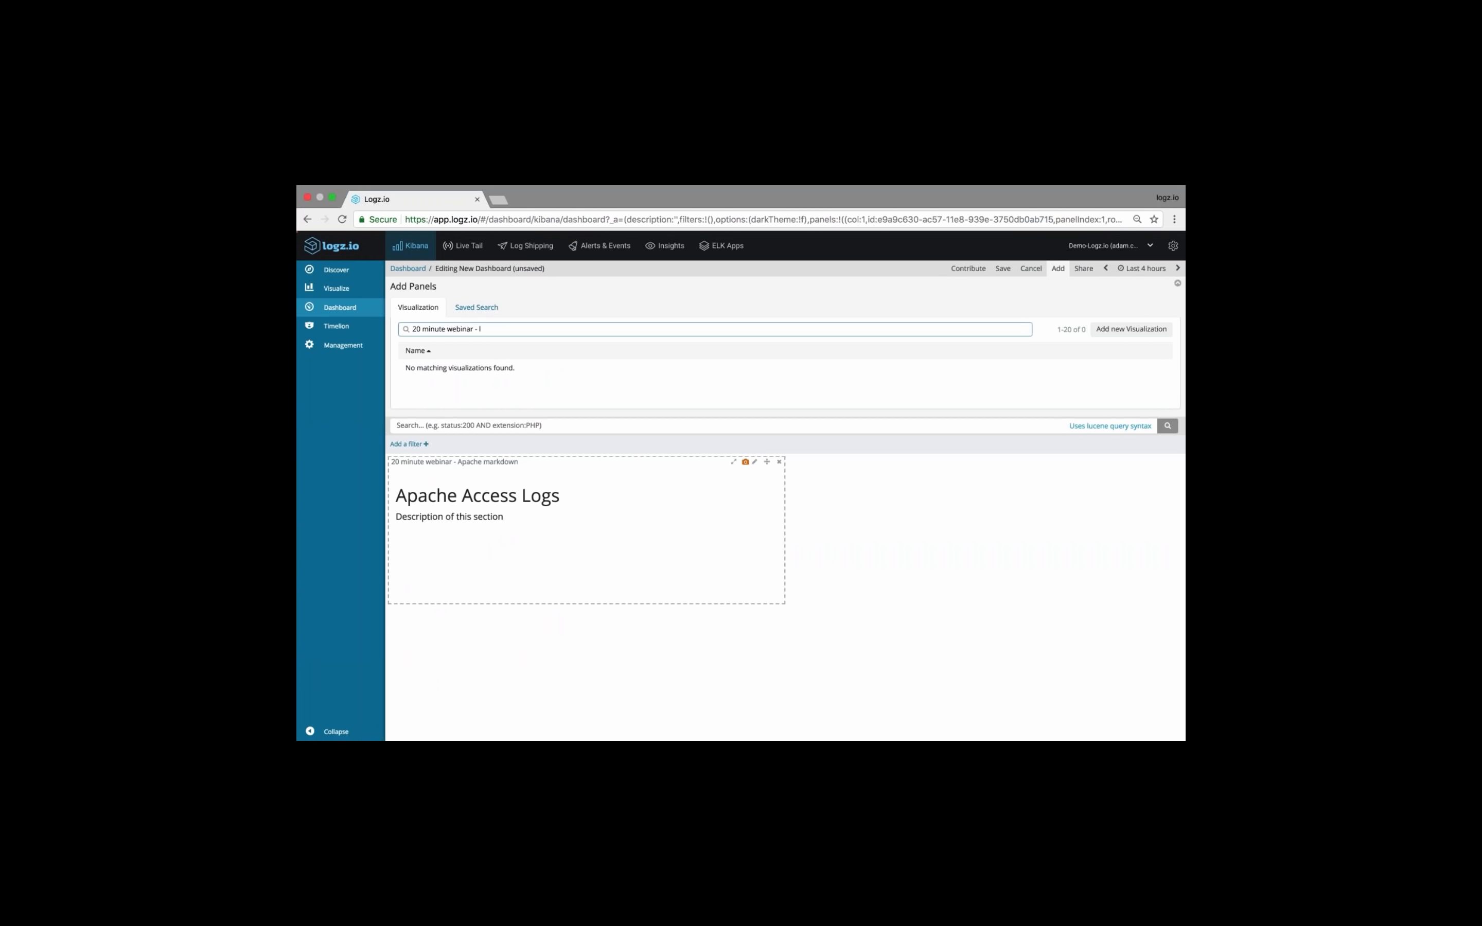
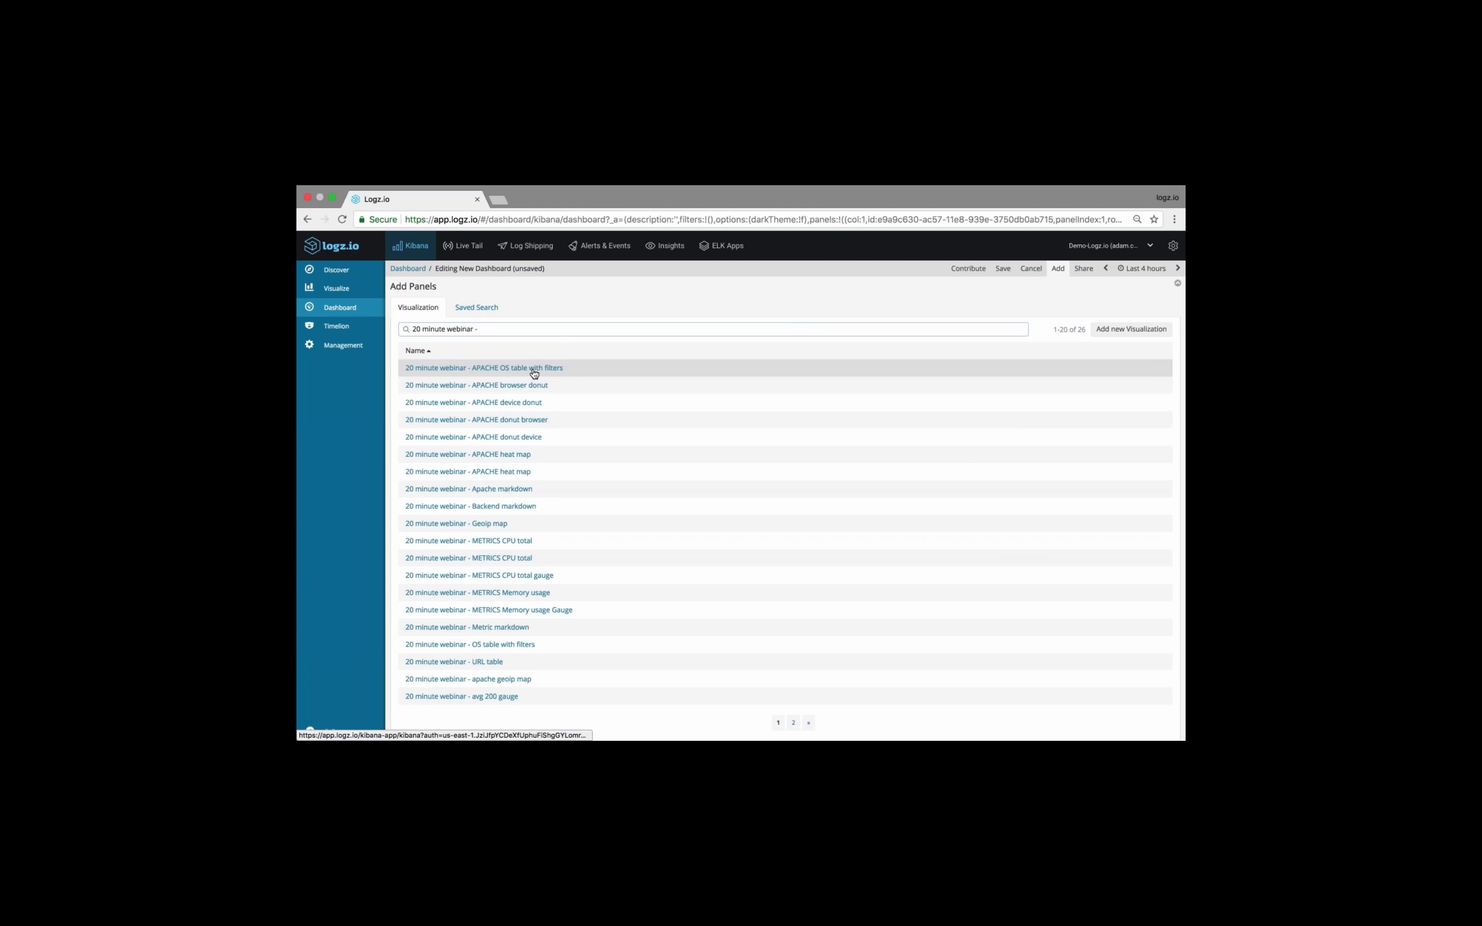
# Add the APACHE OS table with filters, browser donut, device donut, heat map and the Geoip map visualizations to the dashboard
pyautogui.click(534, 374)
pyautogui.click(537, 410)
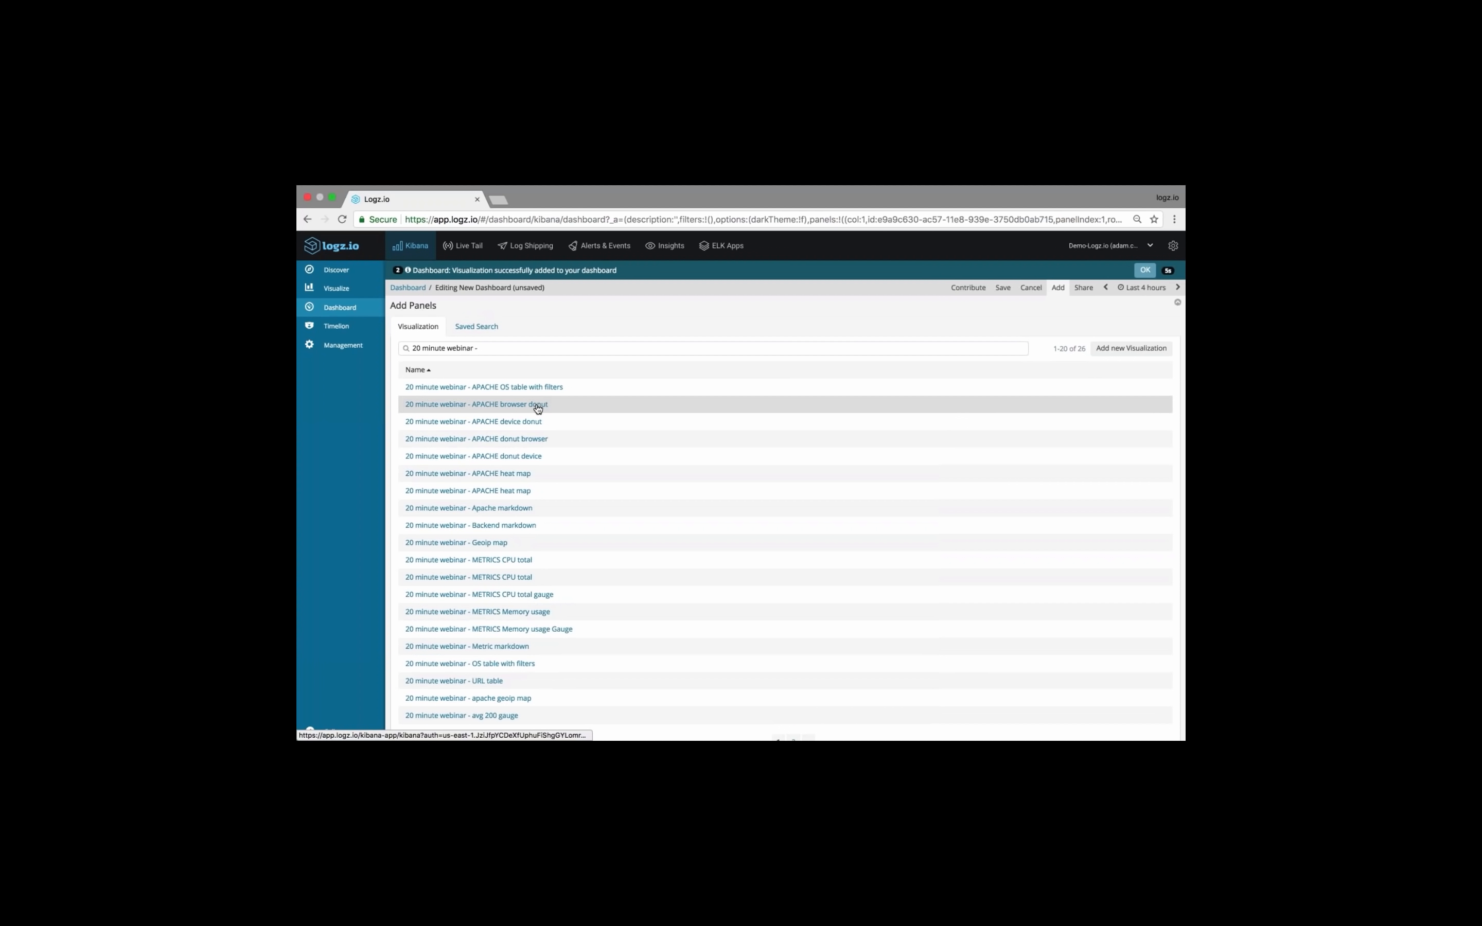
pyautogui.click(529, 424)
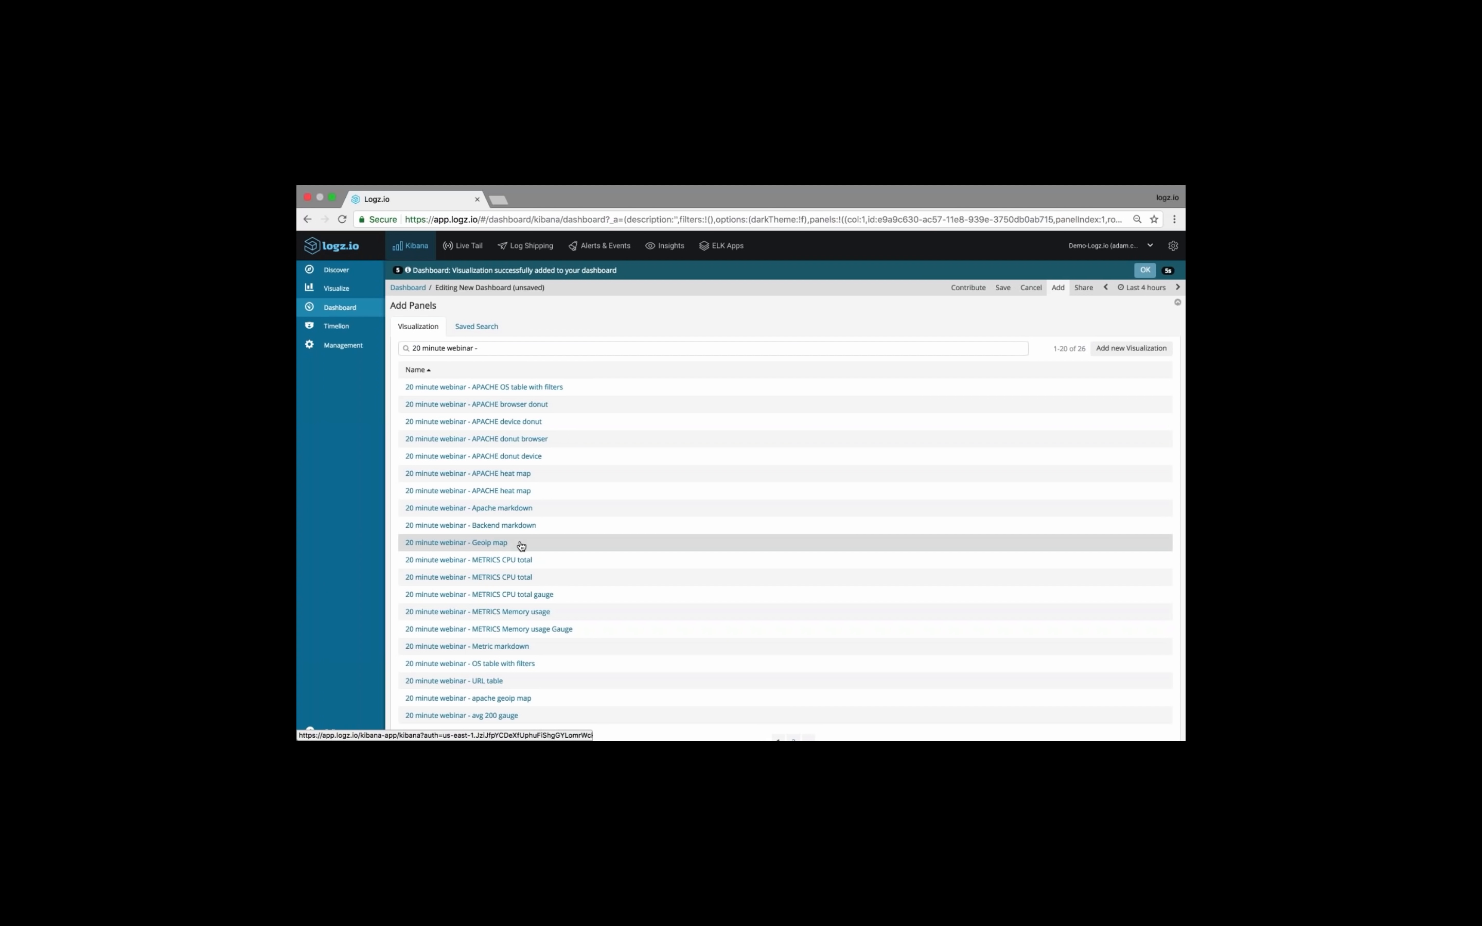
# Add the 20 minute webinar avg 200s gauge and avg 400-500s gauge to the dashboard and finish adding panels
pyautogui.scroll(-1, 533, 546)
pyautogui.scroll(-1, 536, 545)
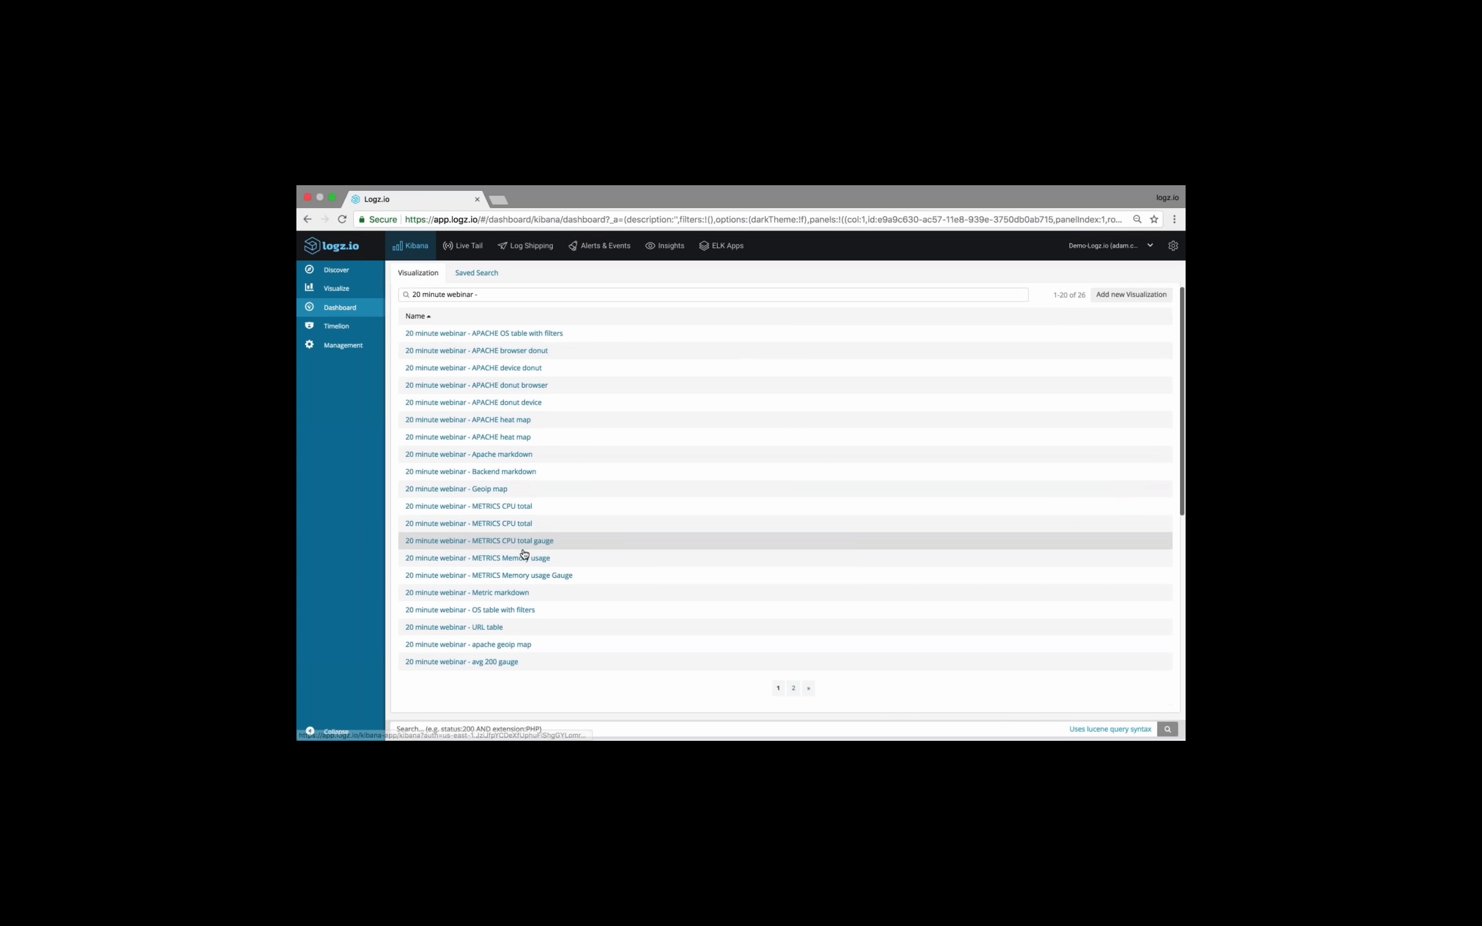
pyautogui.scroll(-2, 530, 608)
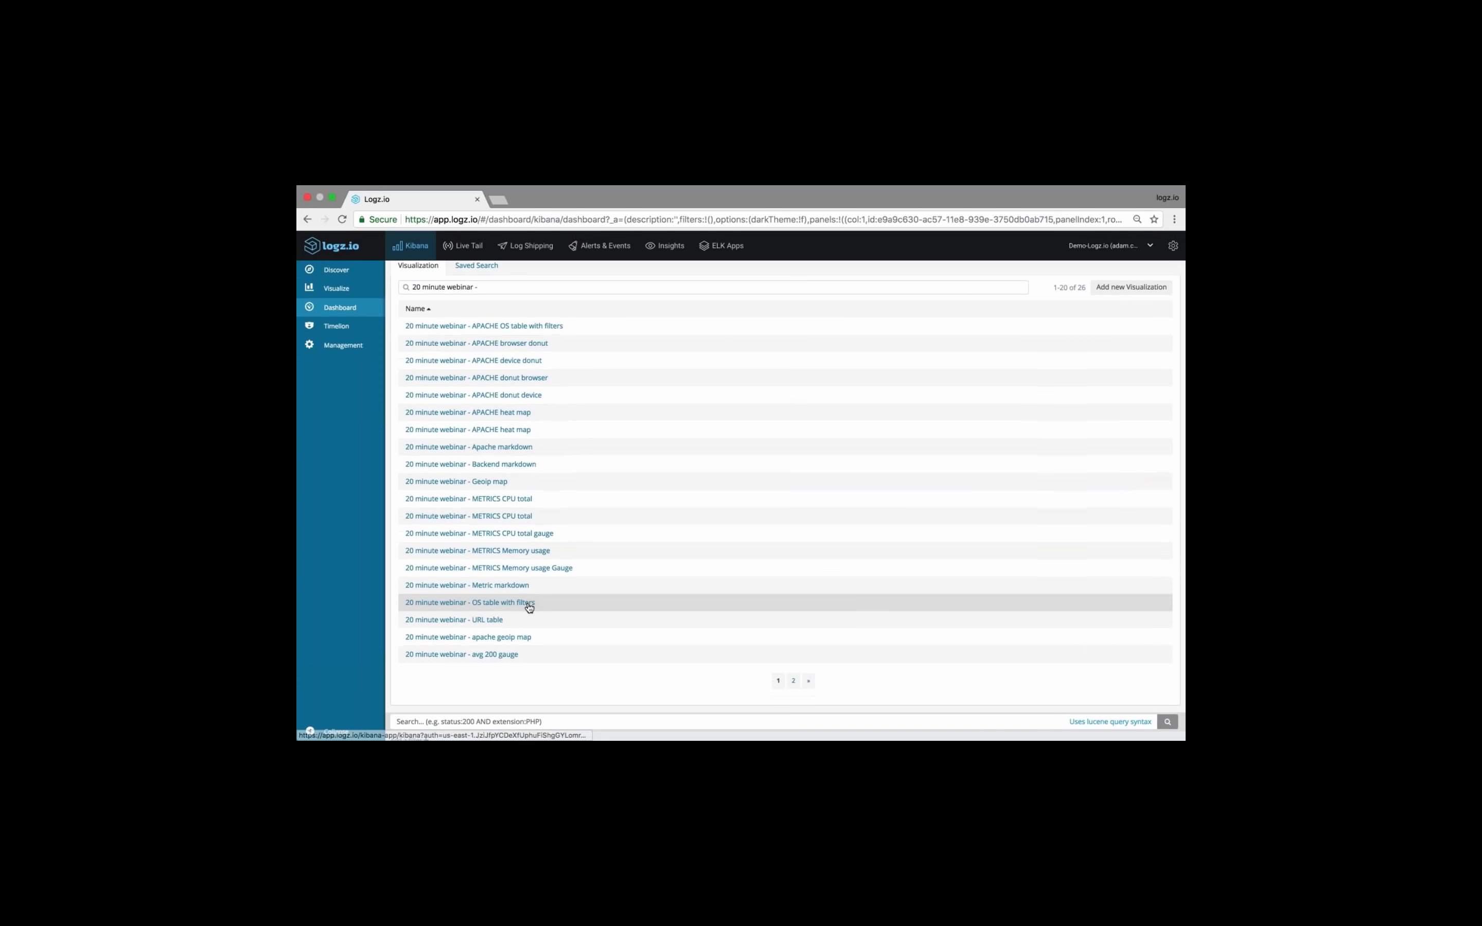
pyautogui.click(792, 664)
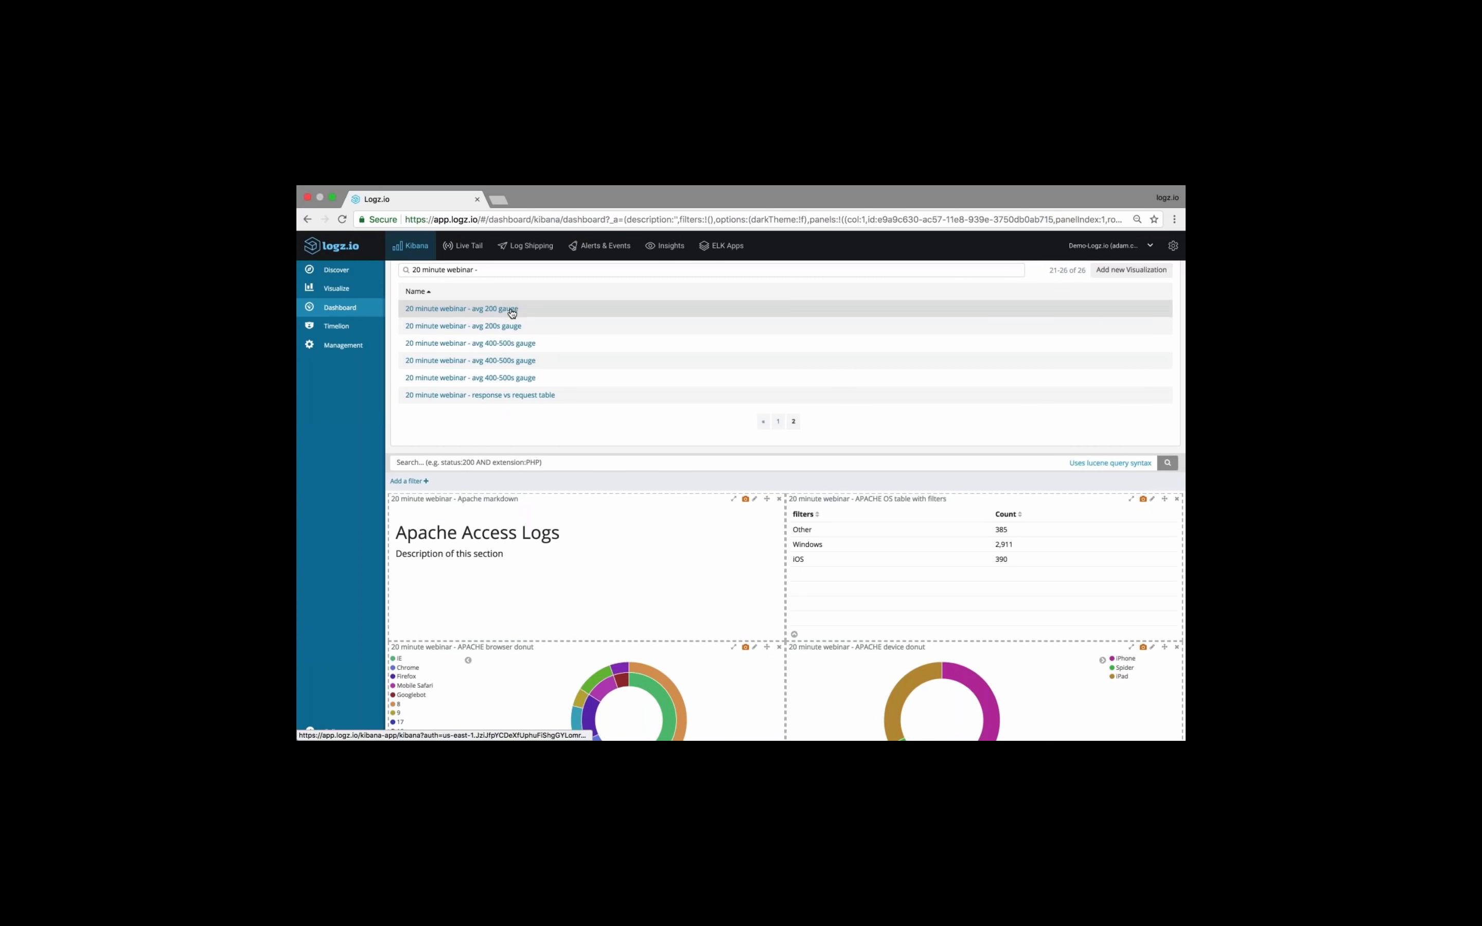
pyautogui.click(528, 344)
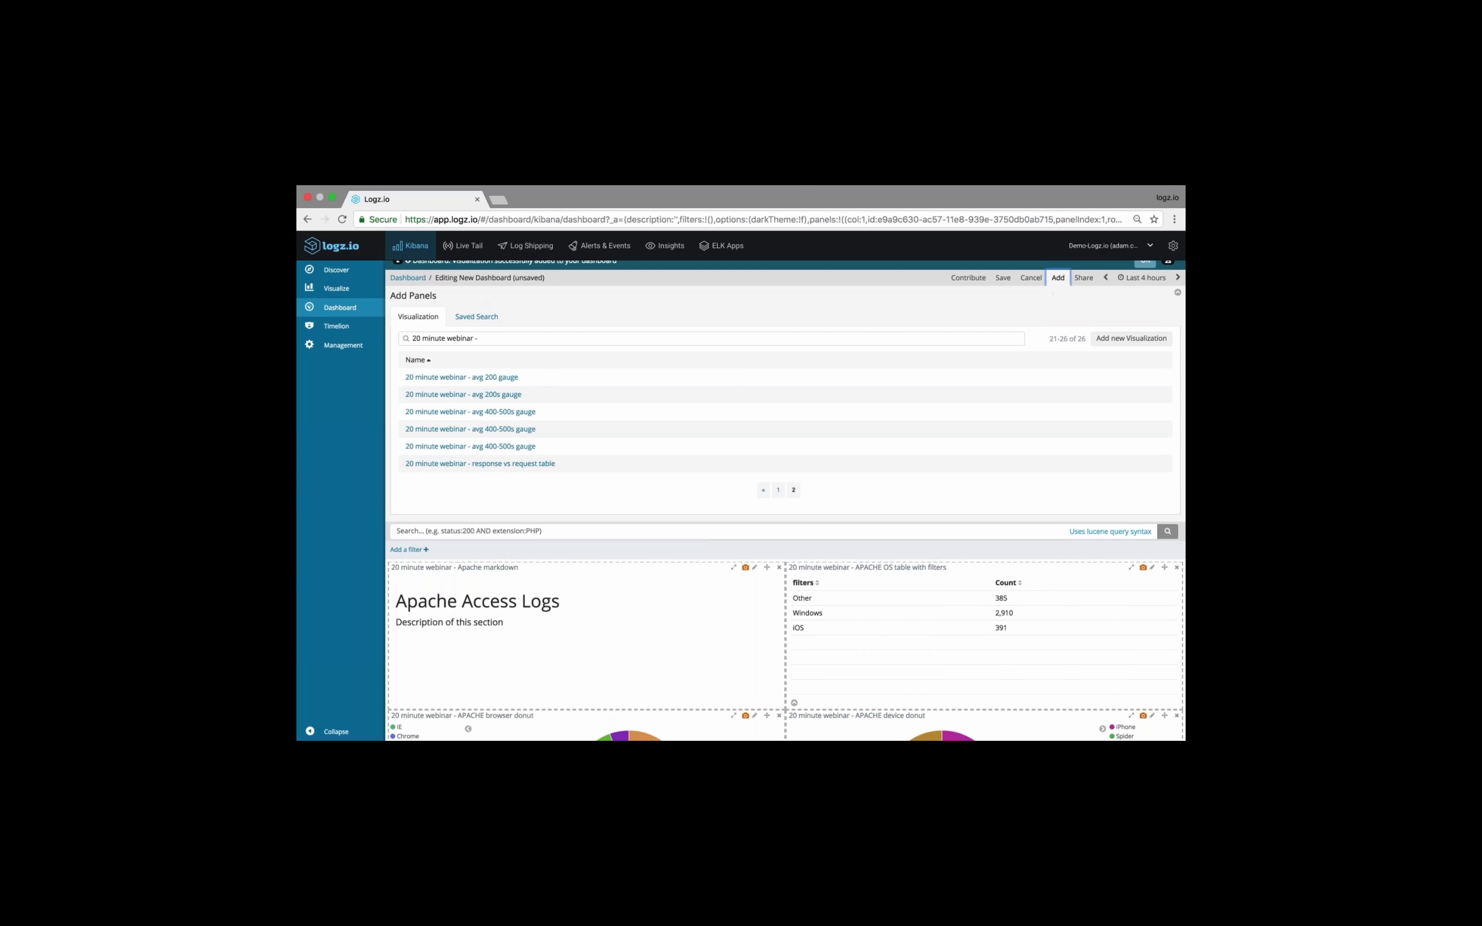
pyautogui.click(1057, 279)
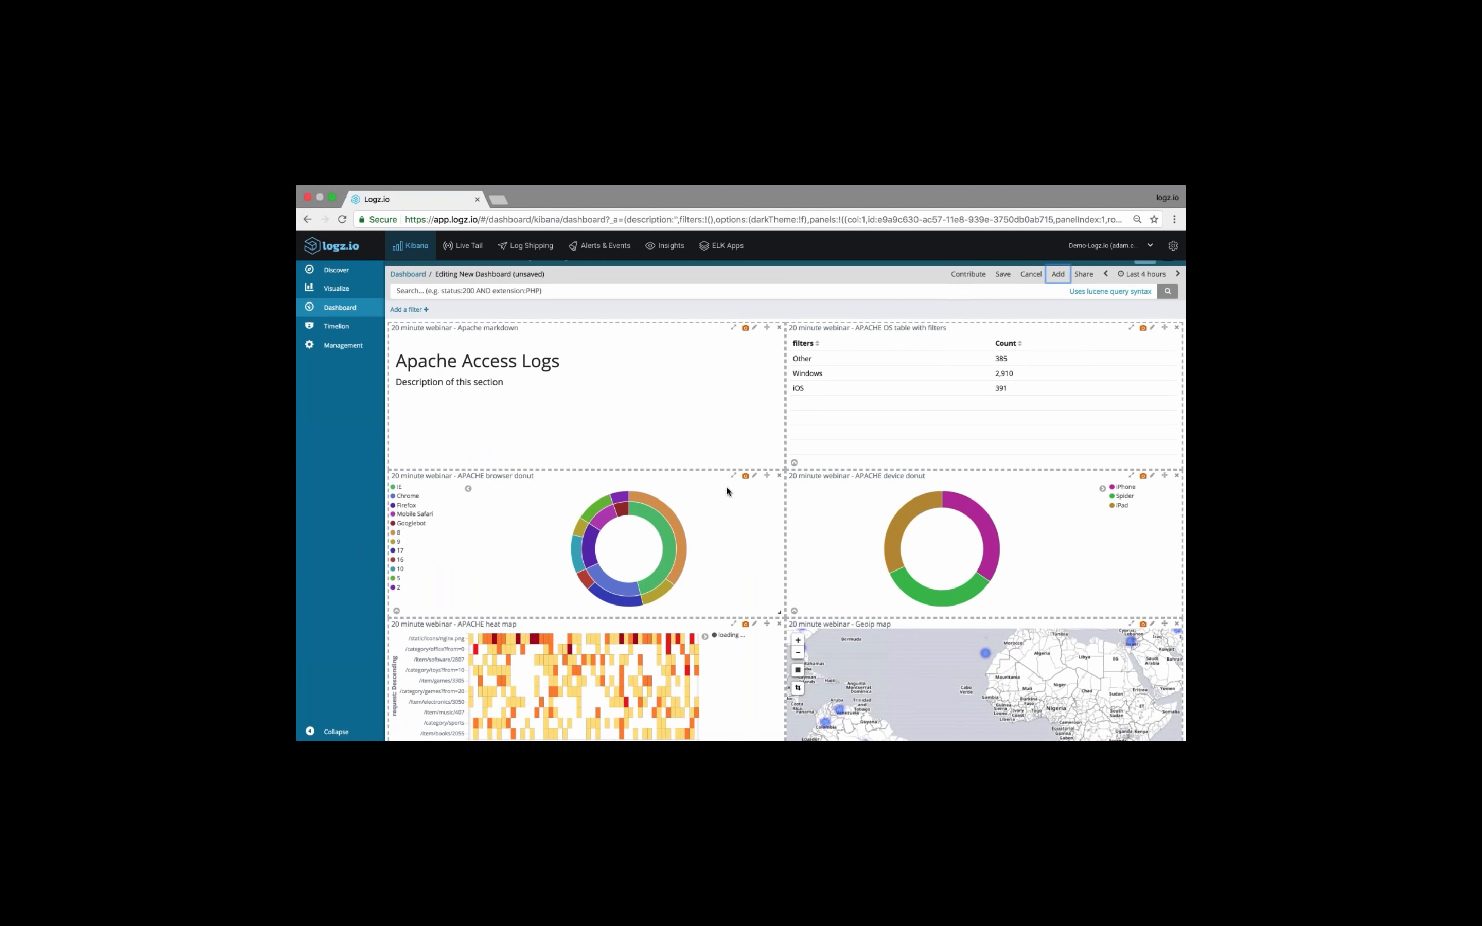
# Stretch the Apache markdown panel across the full dashboard width and place the Geoip map, zoomed out one level, above the heat map
pyautogui.scroll(-1, 726, 486)
pyautogui.moveTo(778, 434); pyautogui.dragTo(1177, 383)
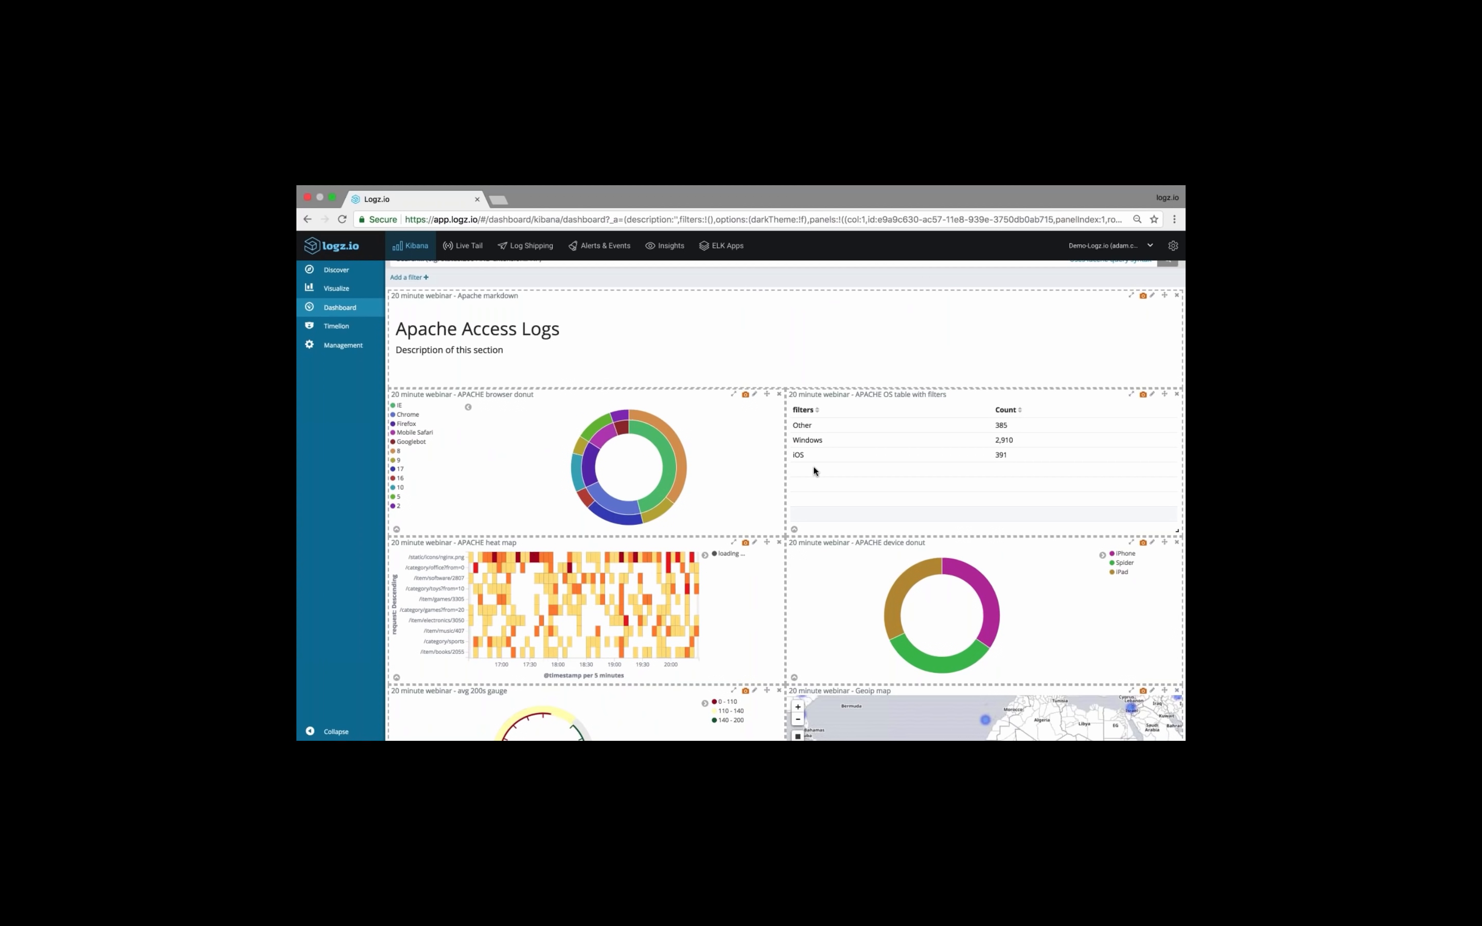
pyautogui.scroll(-4, 730, 586)
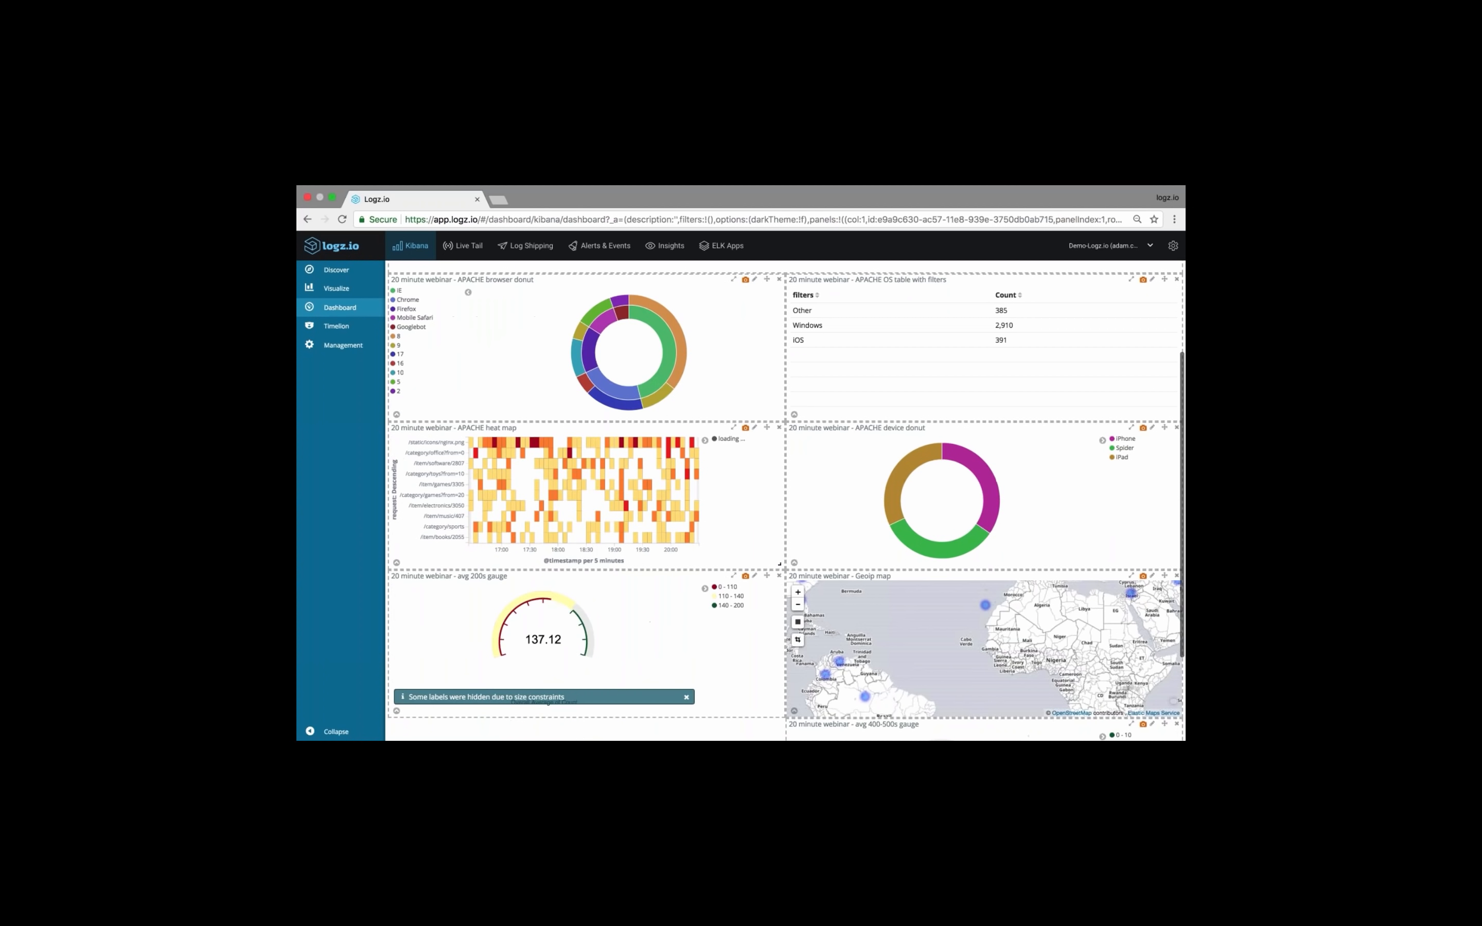
pyautogui.moveTo(1164, 569); pyautogui.dragTo(677, 408)
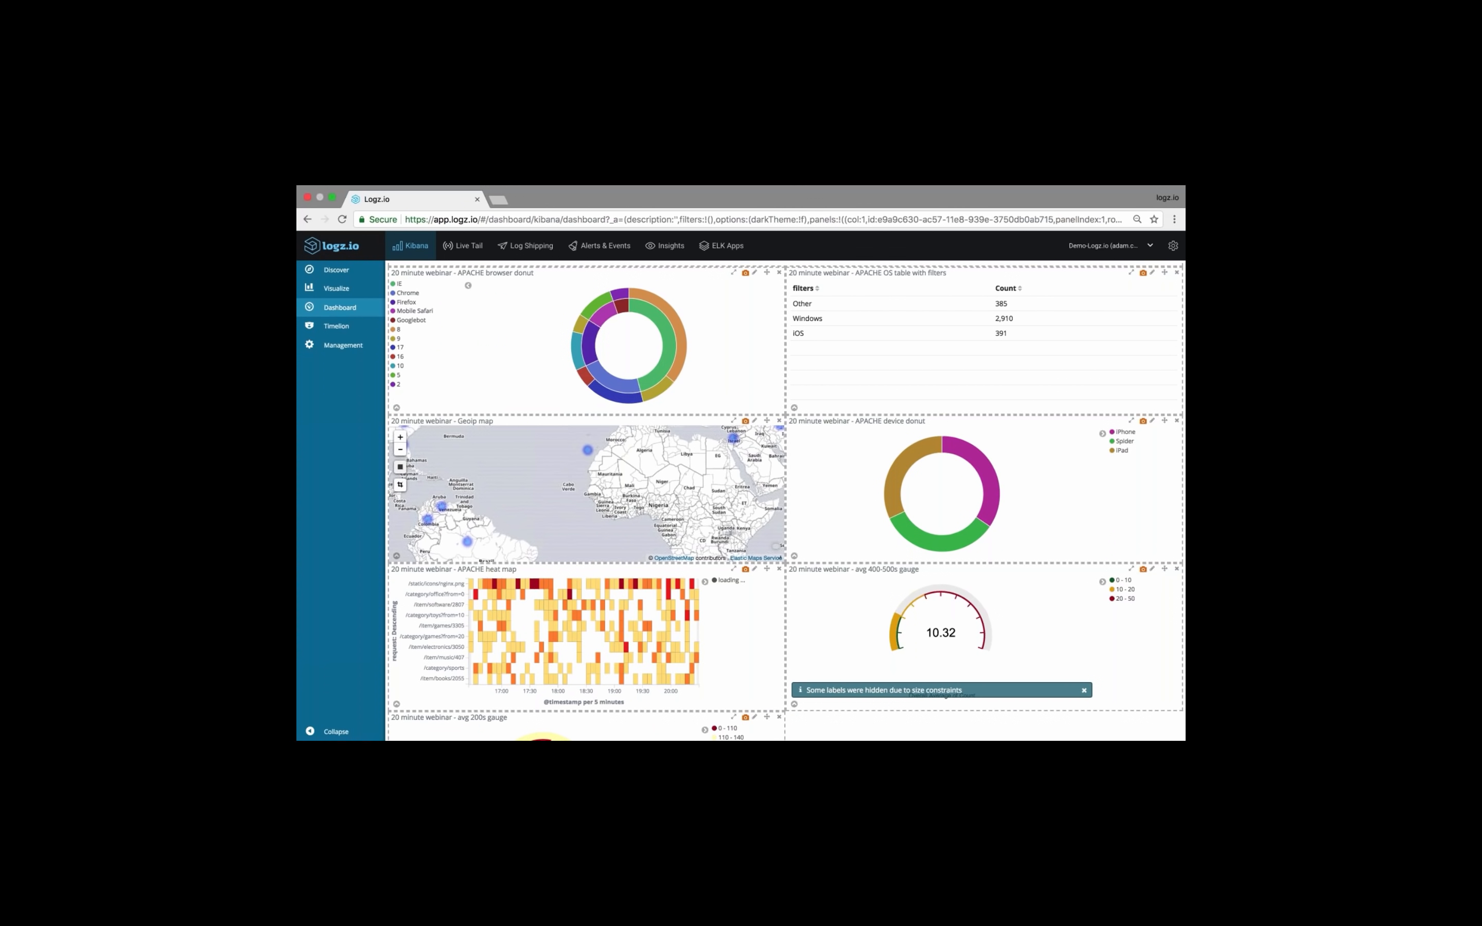
pyautogui.click(400, 450)
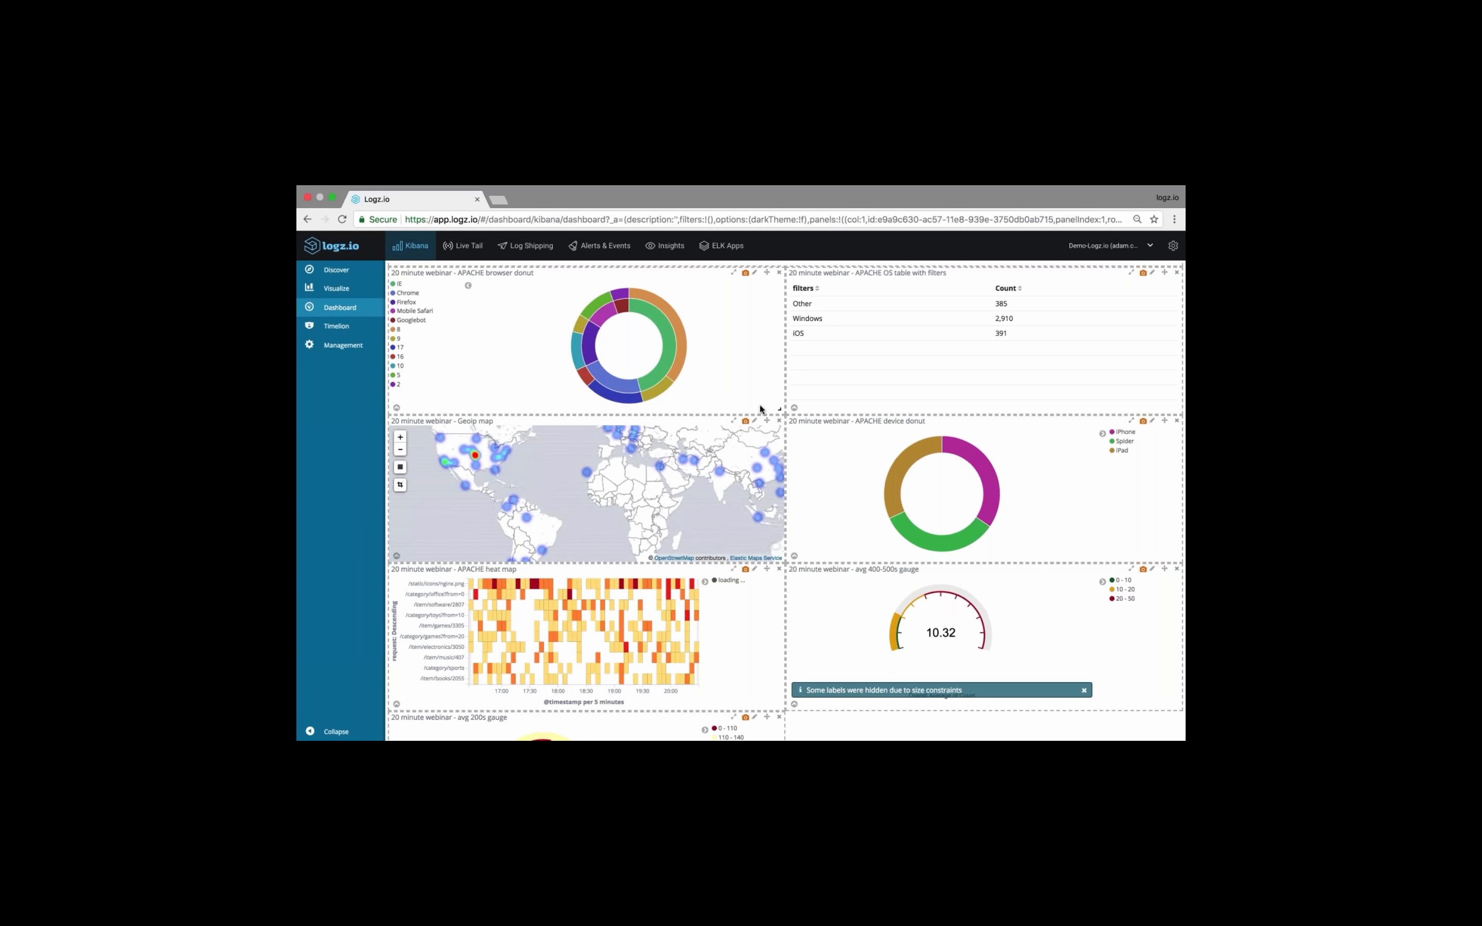
# Narrow the browser donut and device donut panels to half their width and arrange them side by side
pyautogui.moveTo(773, 409); pyautogui.dragTo(554, 407)
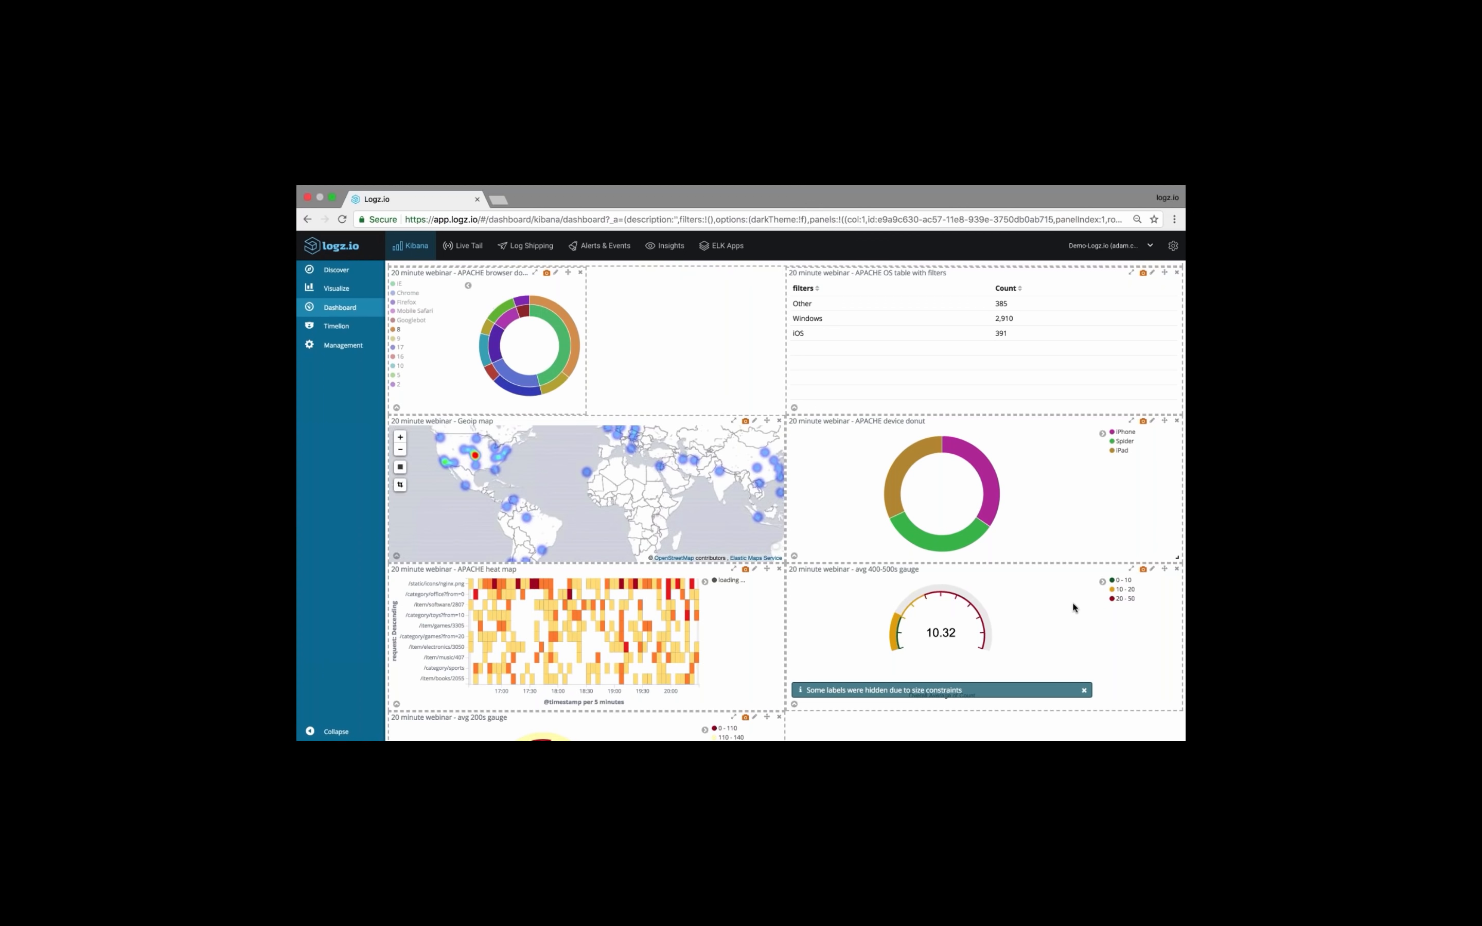
pyautogui.moveTo(1176, 557); pyautogui.dragTo(967, 553)
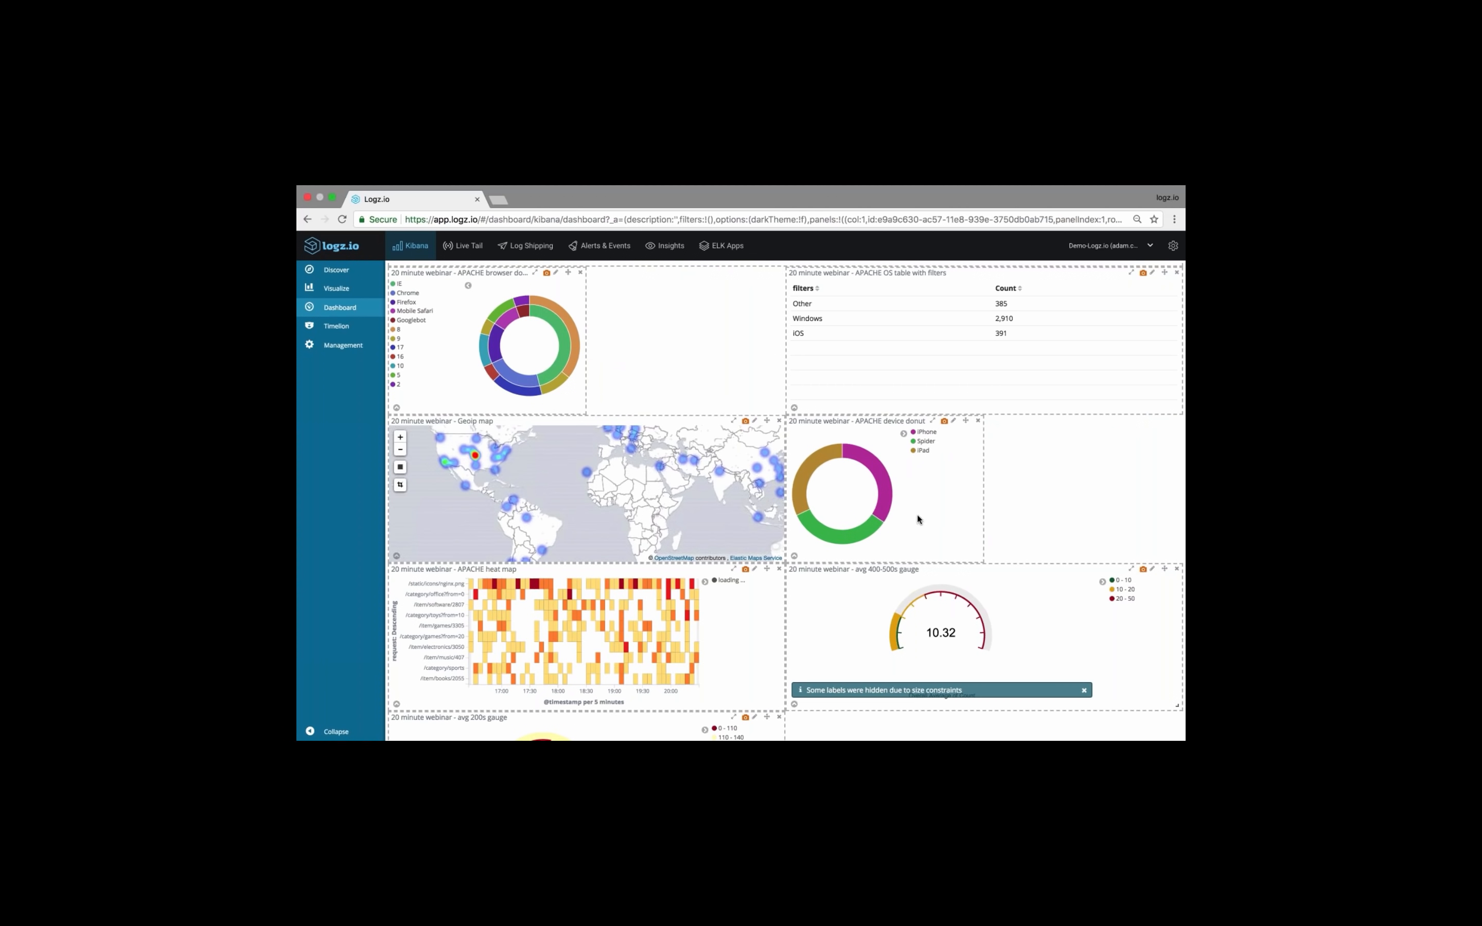
pyautogui.moveTo(568, 273); pyautogui.dragTo(957, 432)
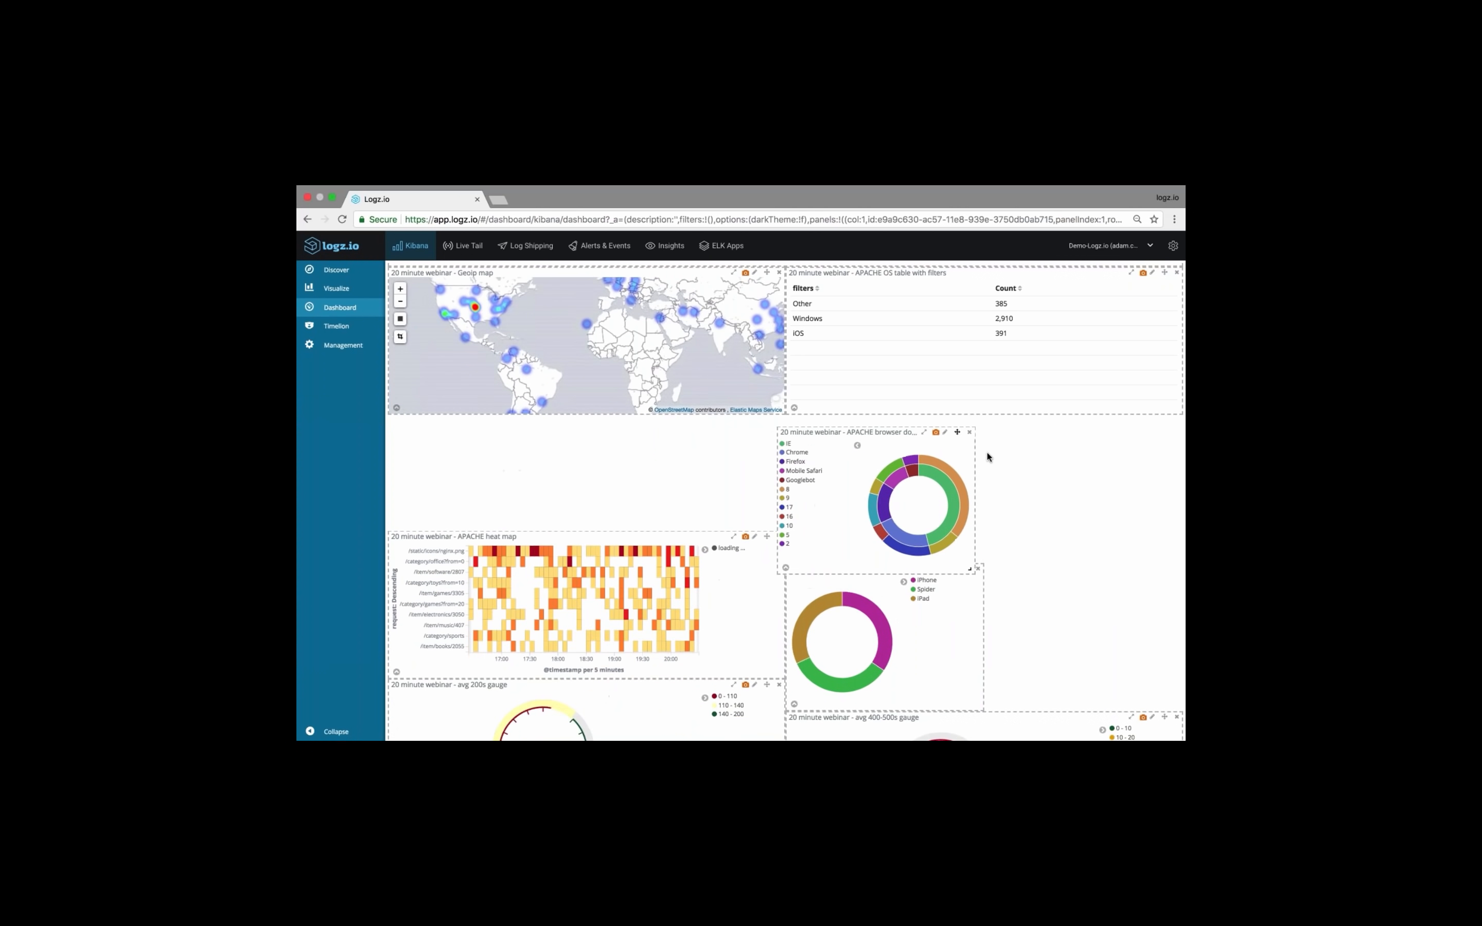
pyautogui.moveTo(966, 569); pyautogui.dragTo(1161, 457)
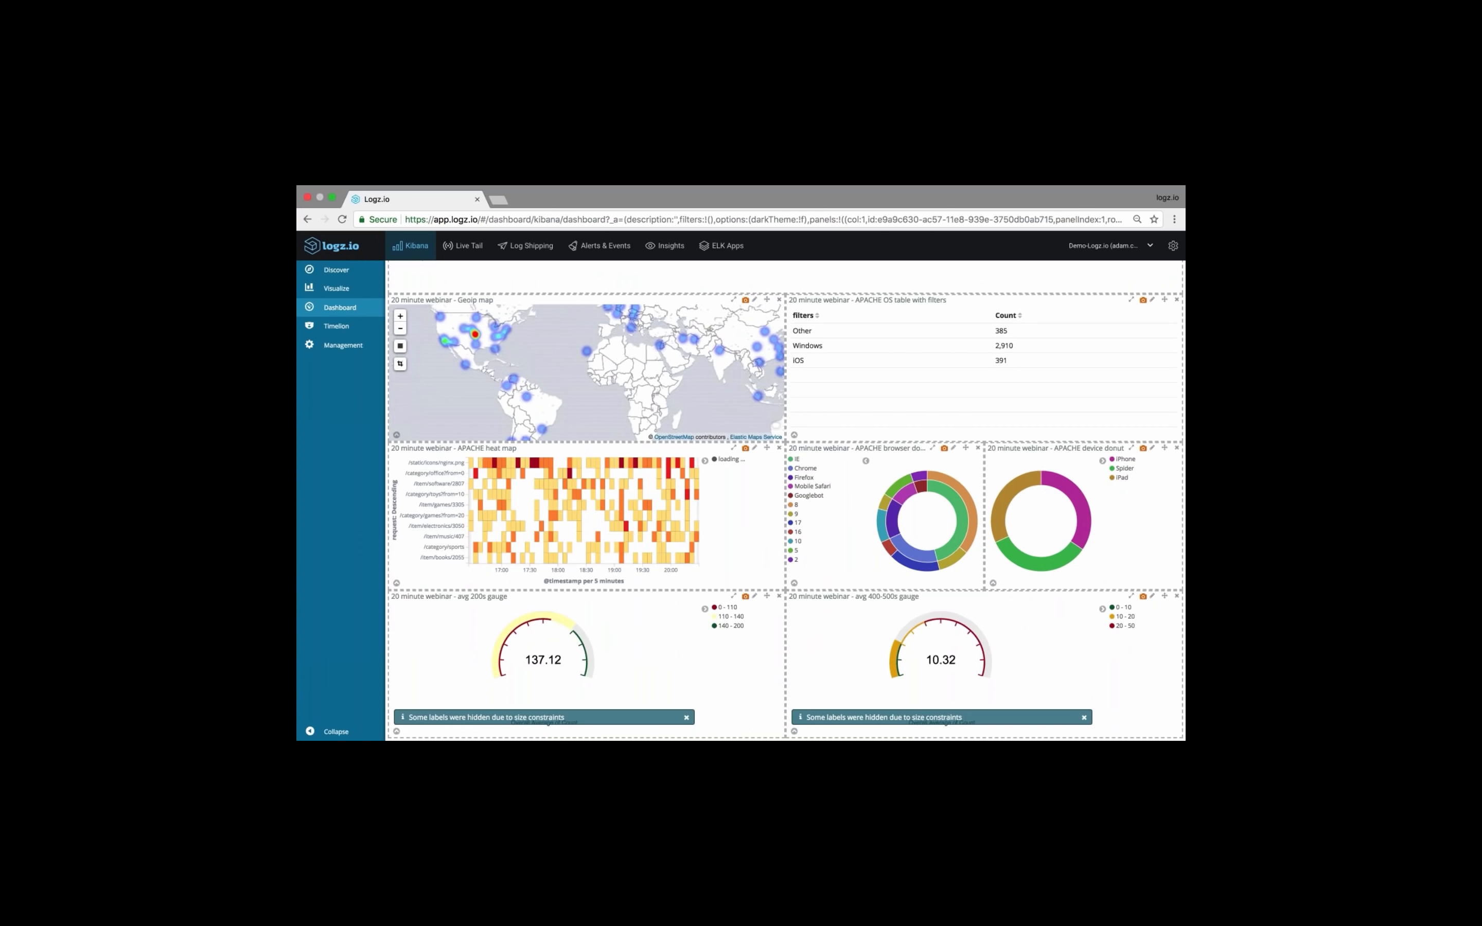
# Move the APACHE OS table below the heat map and narrow the avg 400-500s gauge to the donut panels' width
pyautogui.moveTo(1164, 300); pyautogui.dragTo(729, 637)
pyautogui.moveTo(1175, 591); pyautogui.dragTo(913, 676)
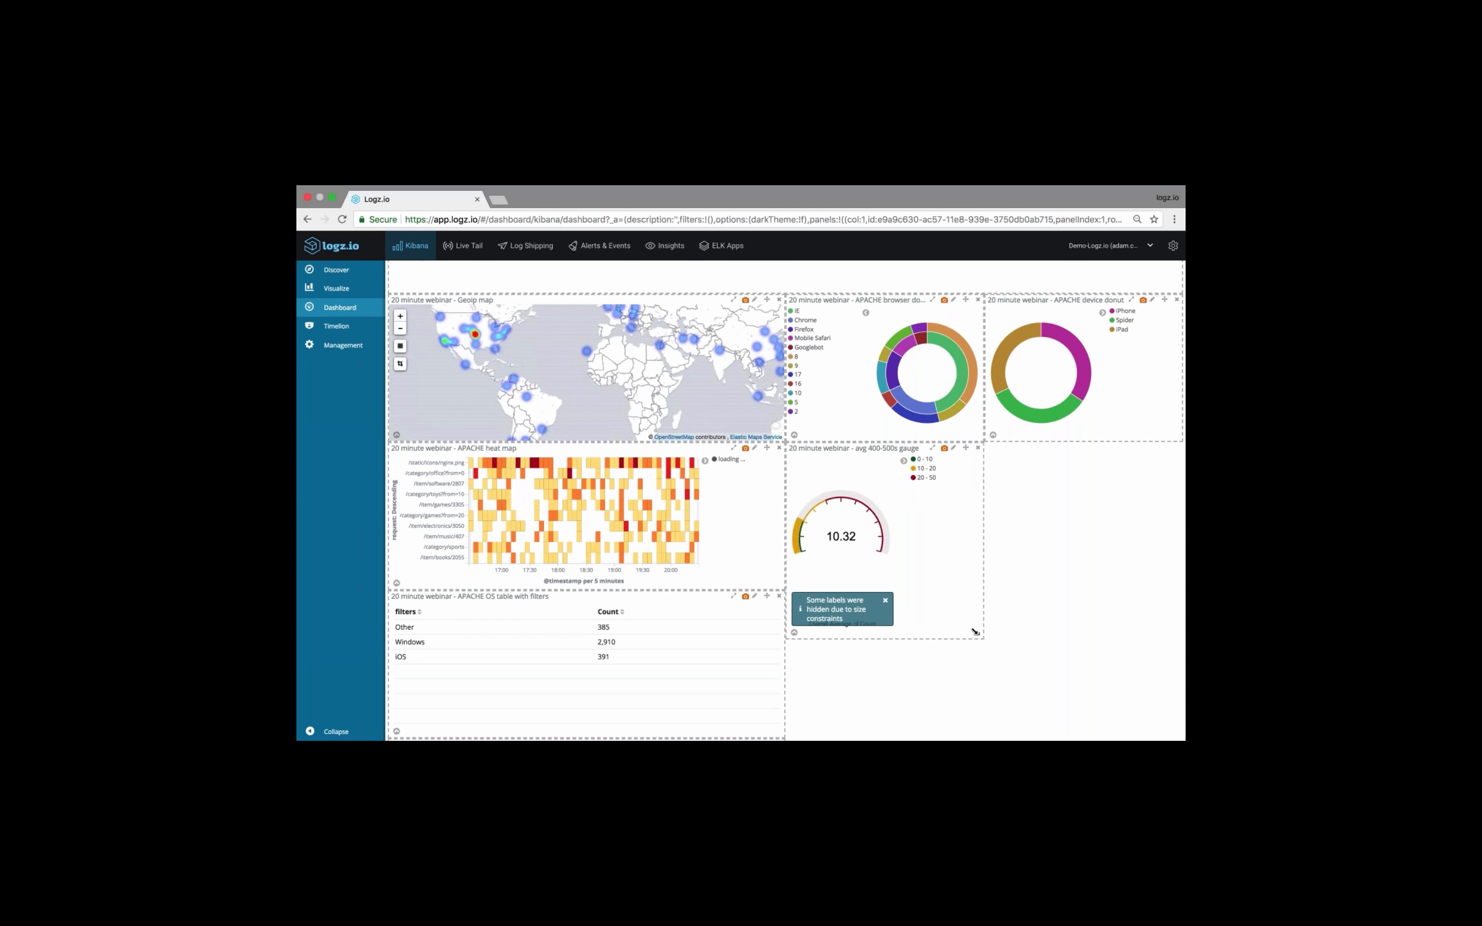
pyautogui.moveTo(977, 630); pyautogui.dragTo(977, 582)
# Narrow the avg 200s gauge and place it beside the avg 400-500s gauge, with the legends of both gauges hidden
pyautogui.scroll(-5, 1021, 640)
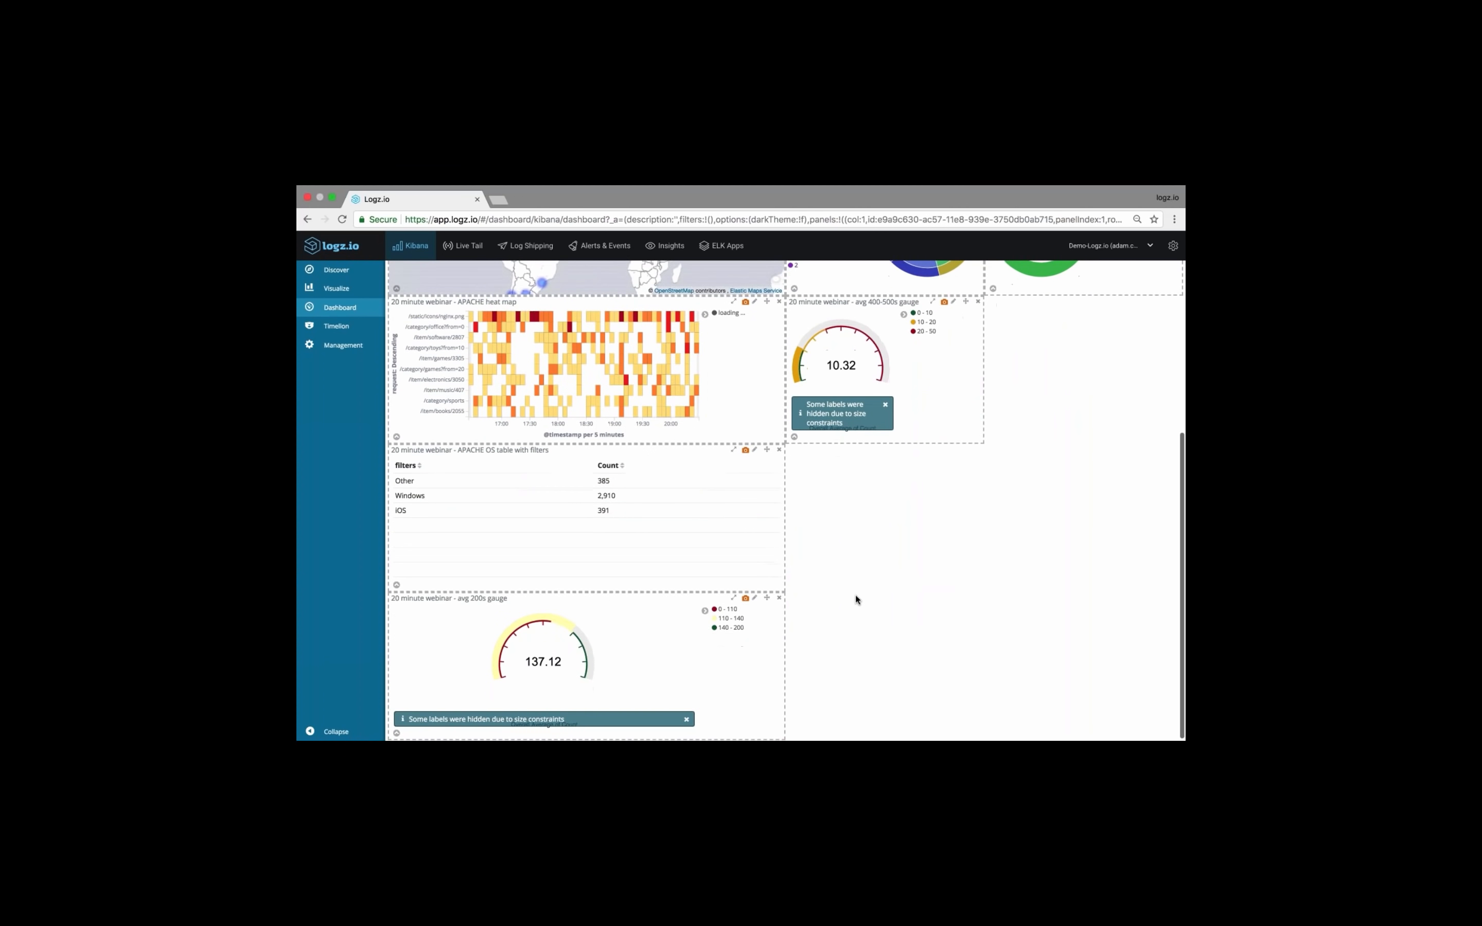
pyautogui.moveTo(779, 733); pyautogui.dragTo(581, 733)
pyautogui.moveTo(568, 596); pyautogui.dragTo(1160, 338)
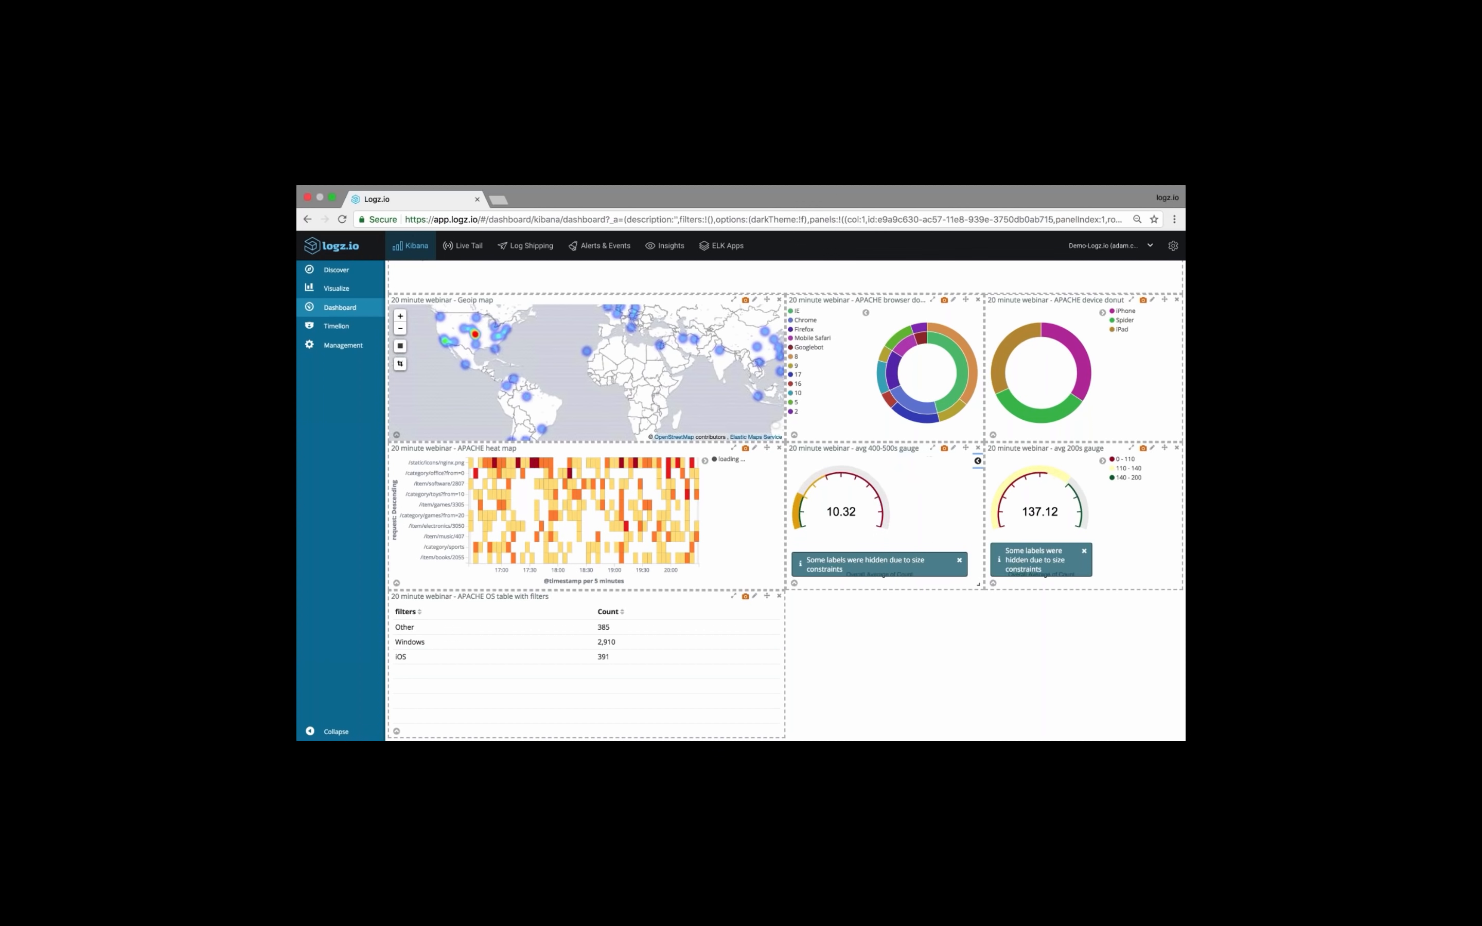
pyautogui.click(905, 463)
pyautogui.click(1102, 460)
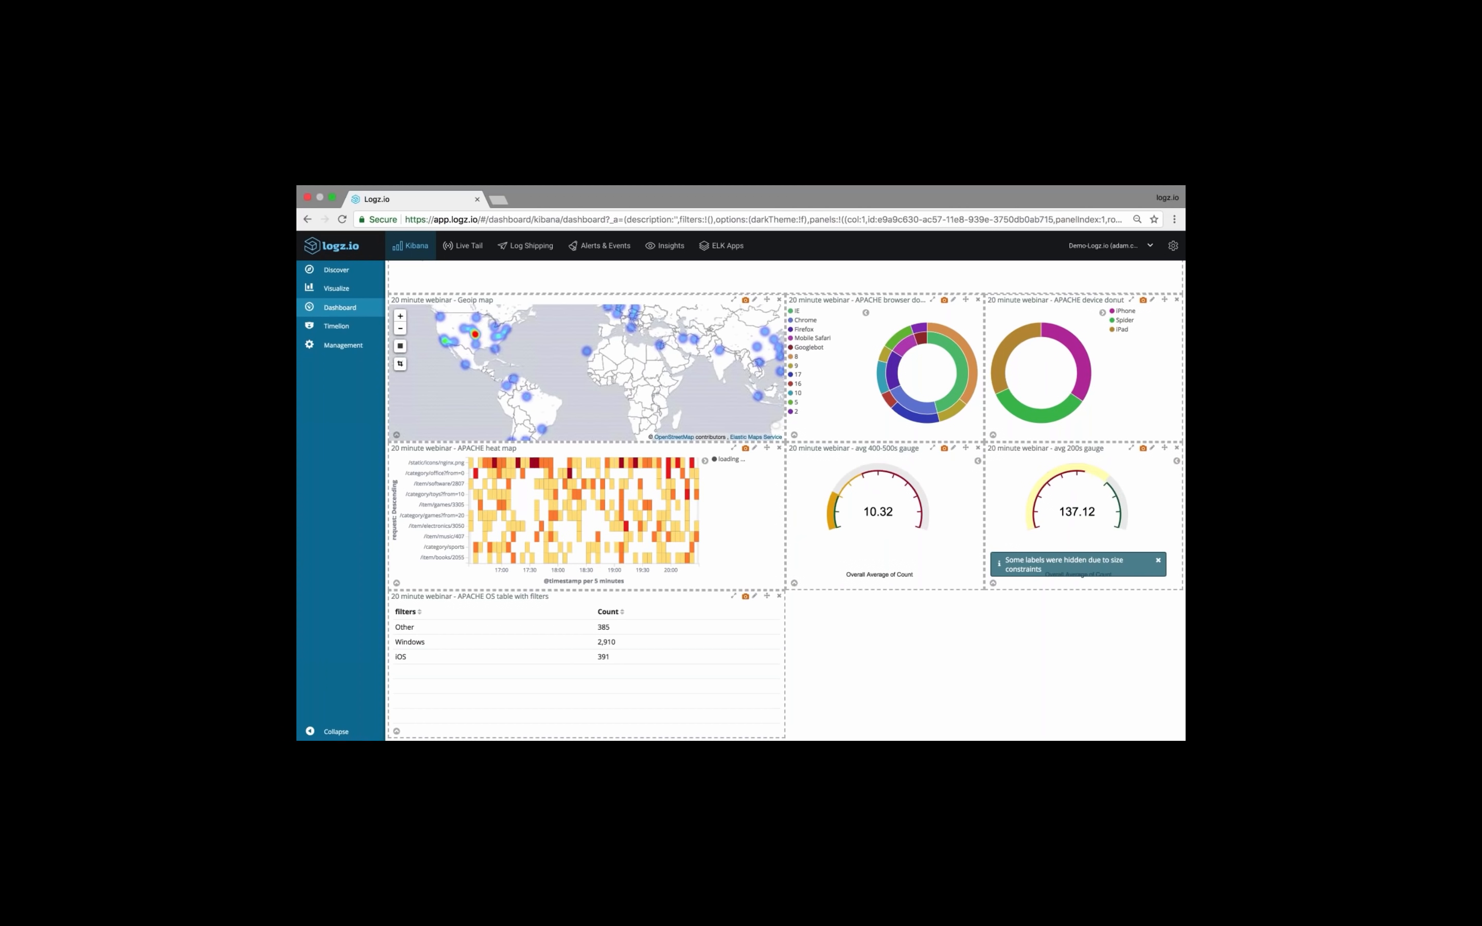
# Give the avg 400-500s gauge's metric the custom label "Avg 400-599 10m" and save the visualization
pyautogui.click(954, 448)
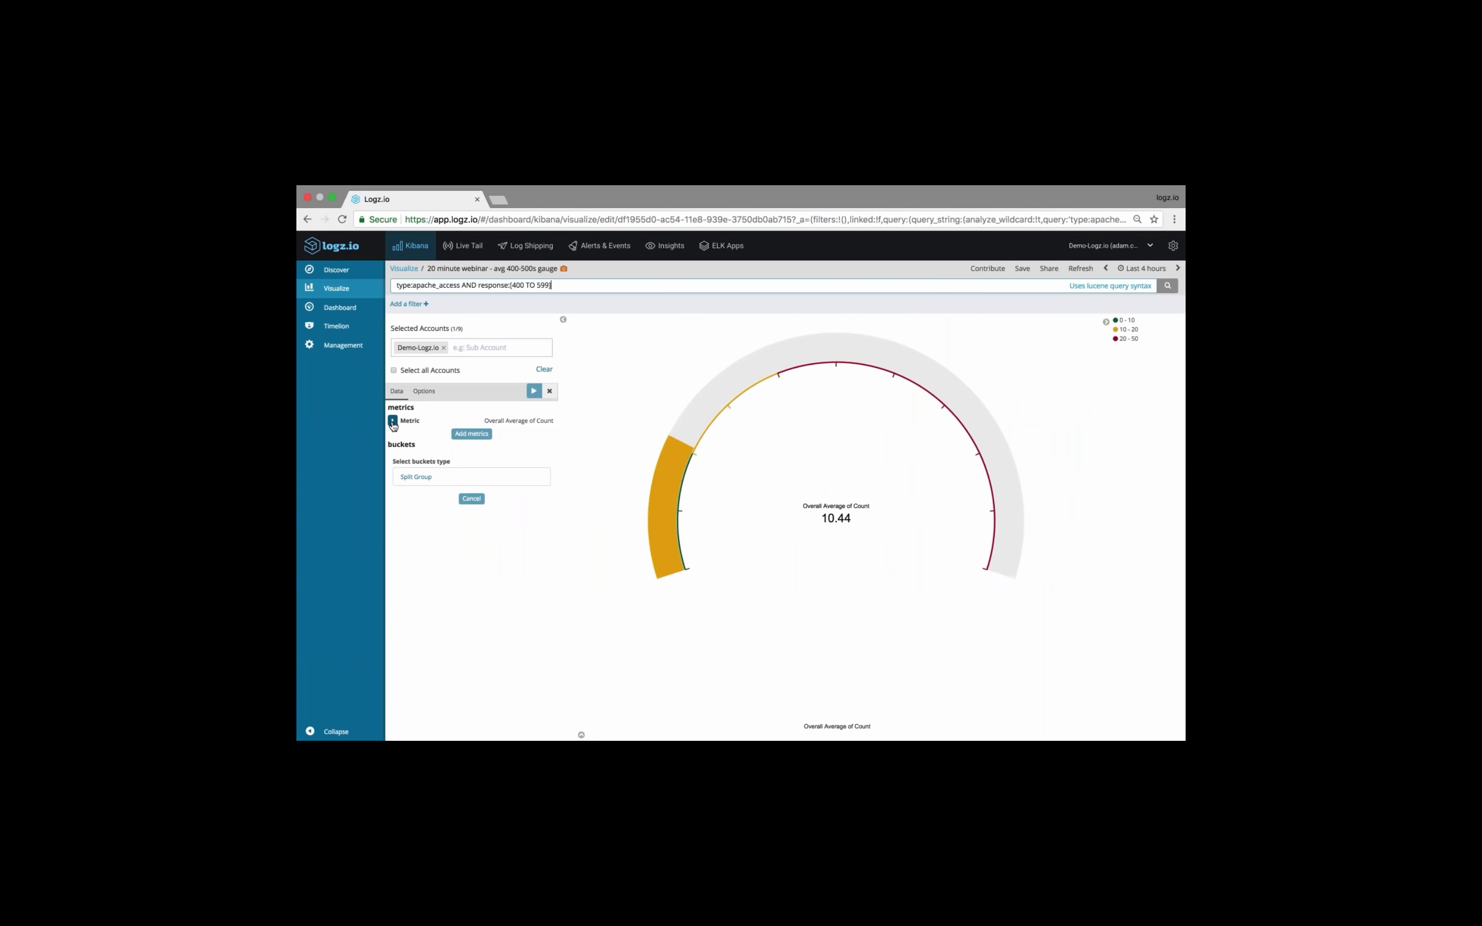
pyautogui.click(392, 421)
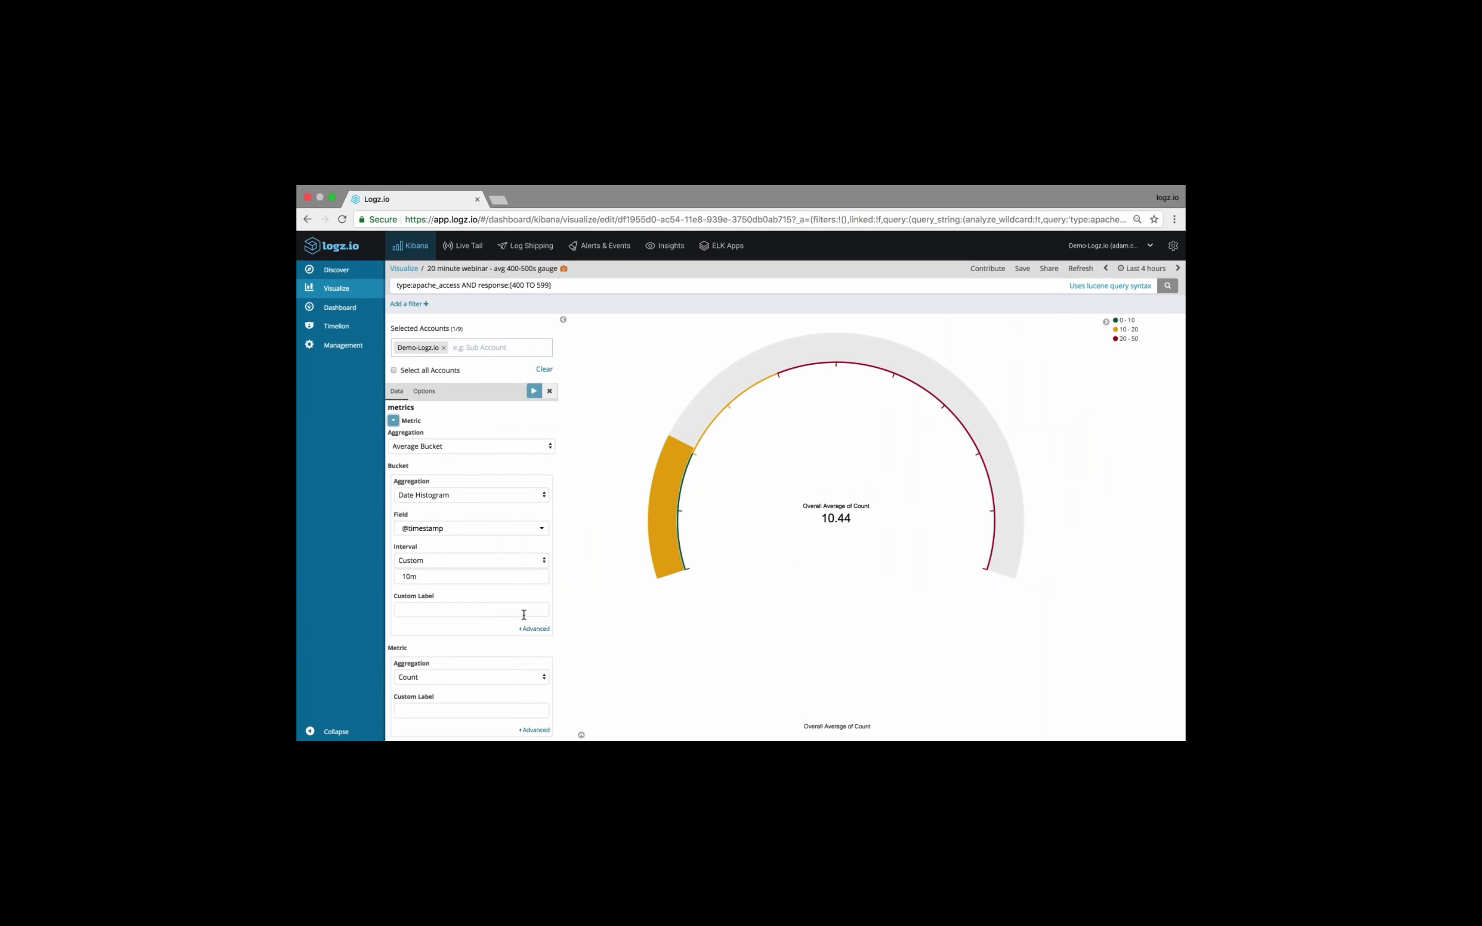
pyautogui.scroll(-3, 524, 614)
pyautogui.click(472, 642)
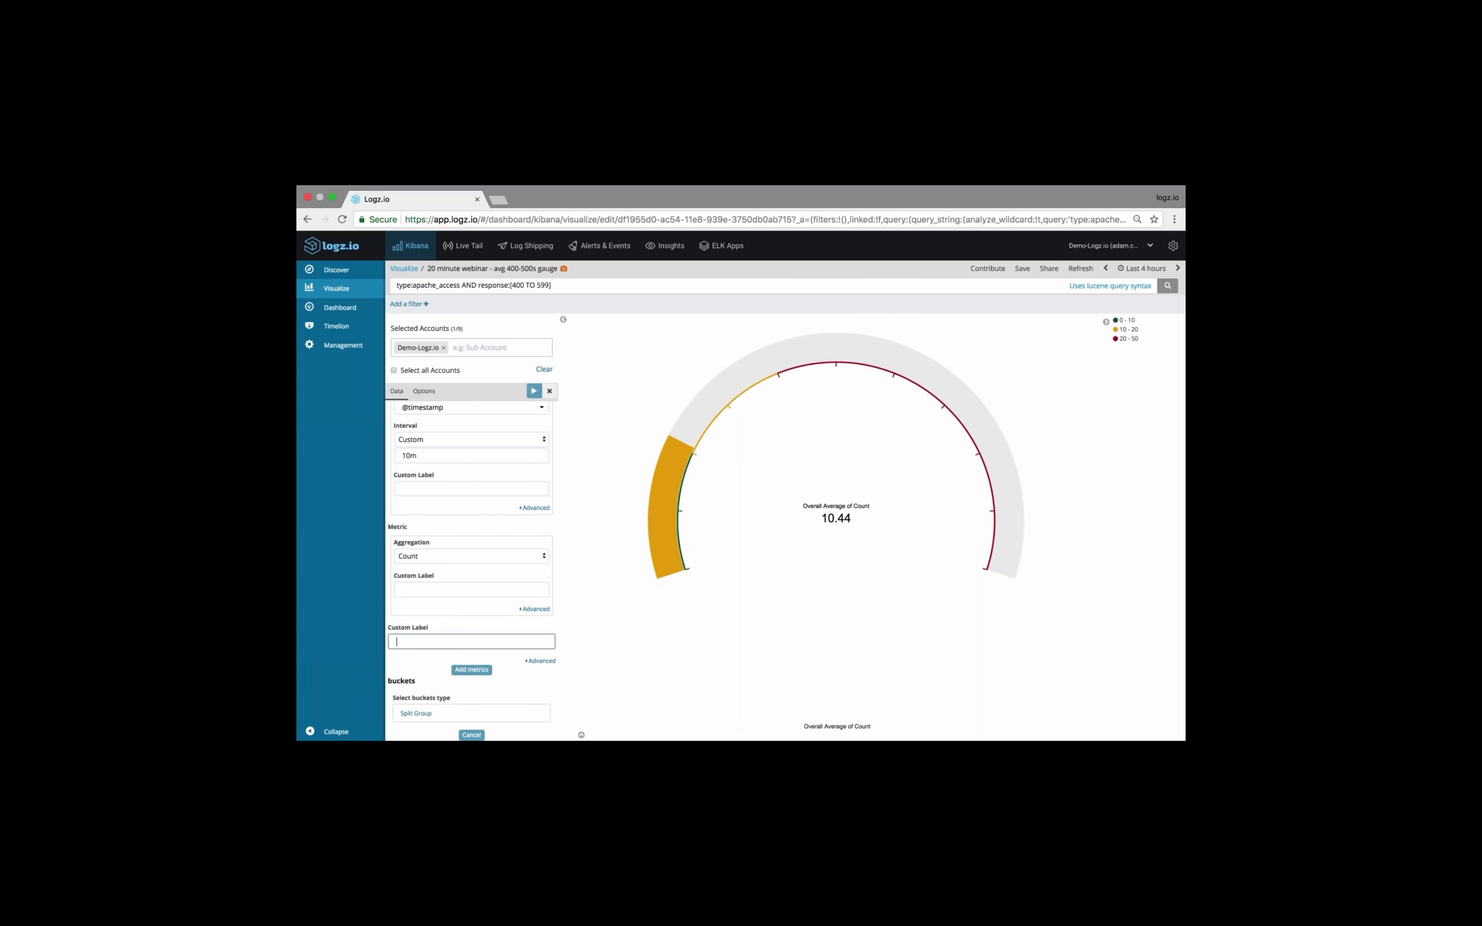
pyautogui.moveTo(805, 505); pyautogui.dragTo(871, 505)
pyautogui.click(472, 641)
pyautogui.click(533, 391)
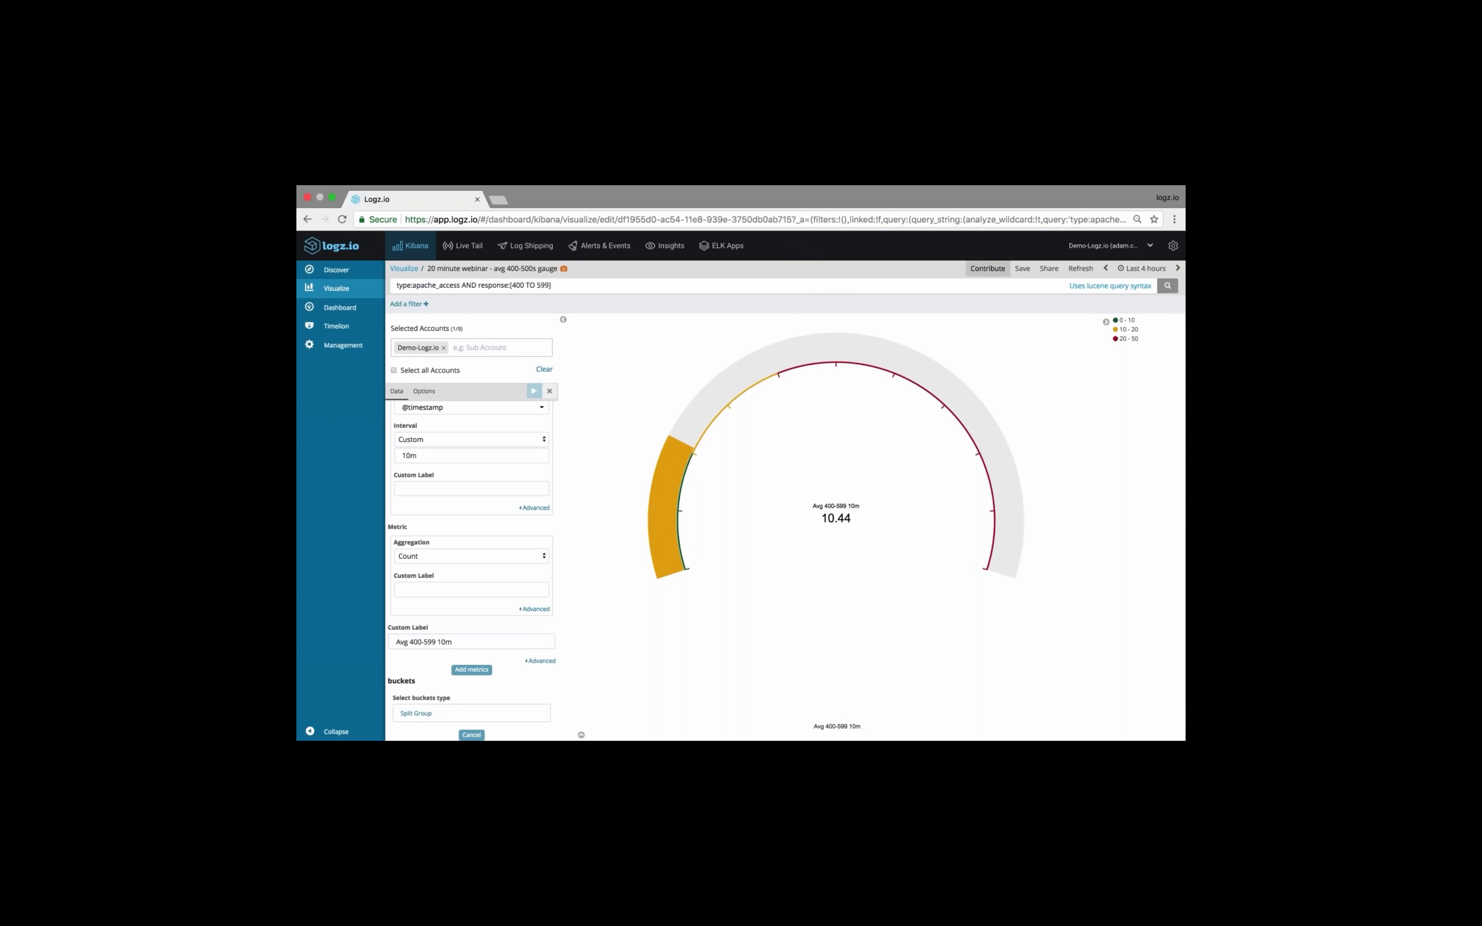
pyautogui.click(1022, 269)
pyautogui.click(403, 340)
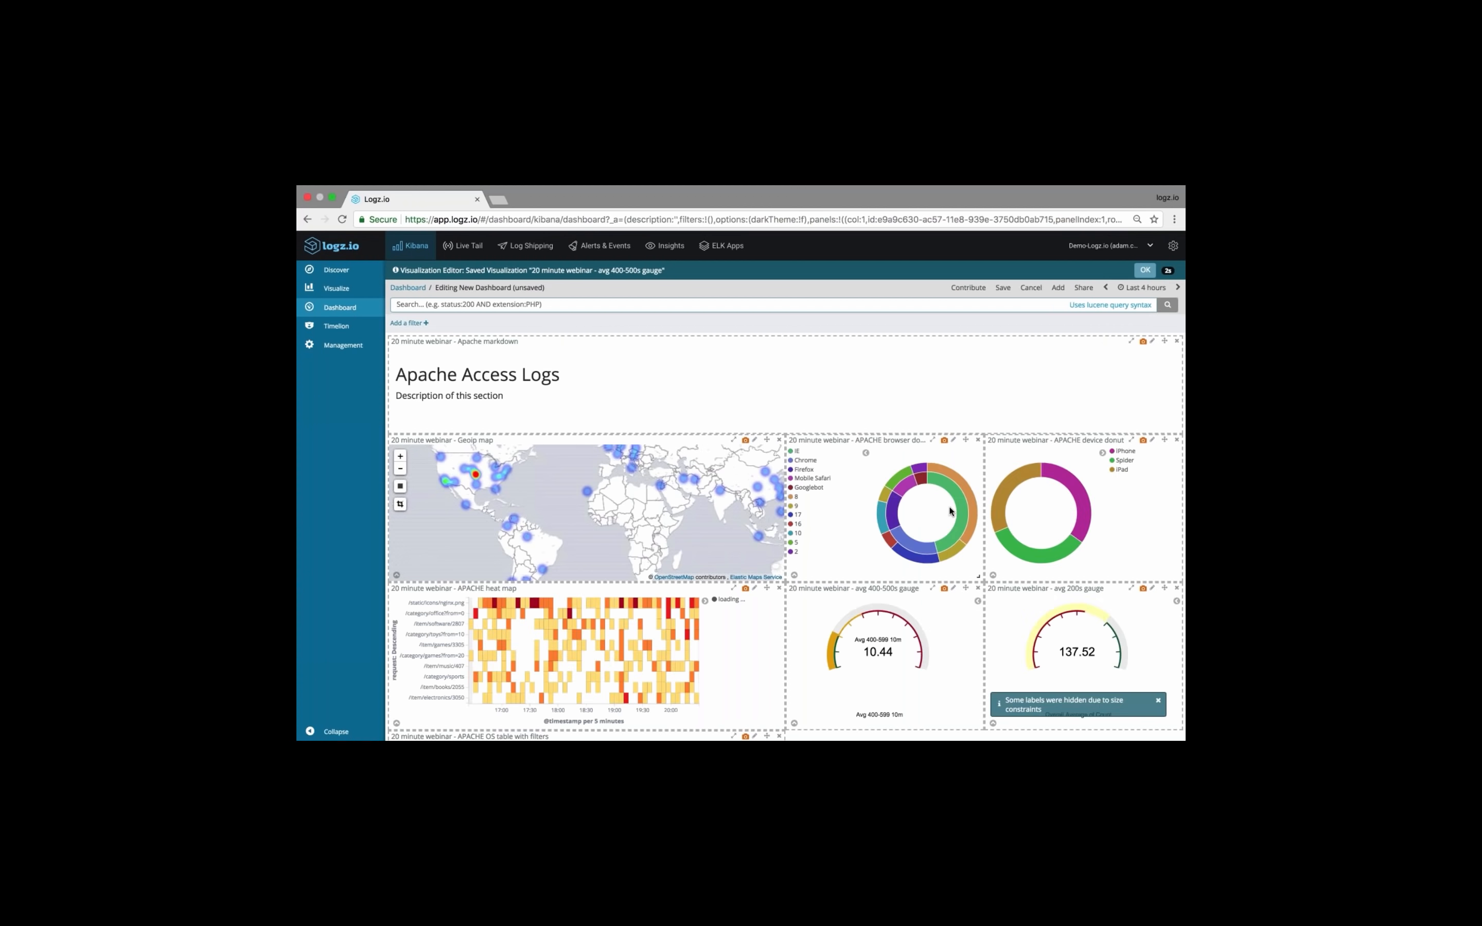
# Save the new dashboard with the title "20 minute dashboard"
pyautogui.scroll(-2, 953, 513)
pyautogui.scroll(-1, 987, 338)
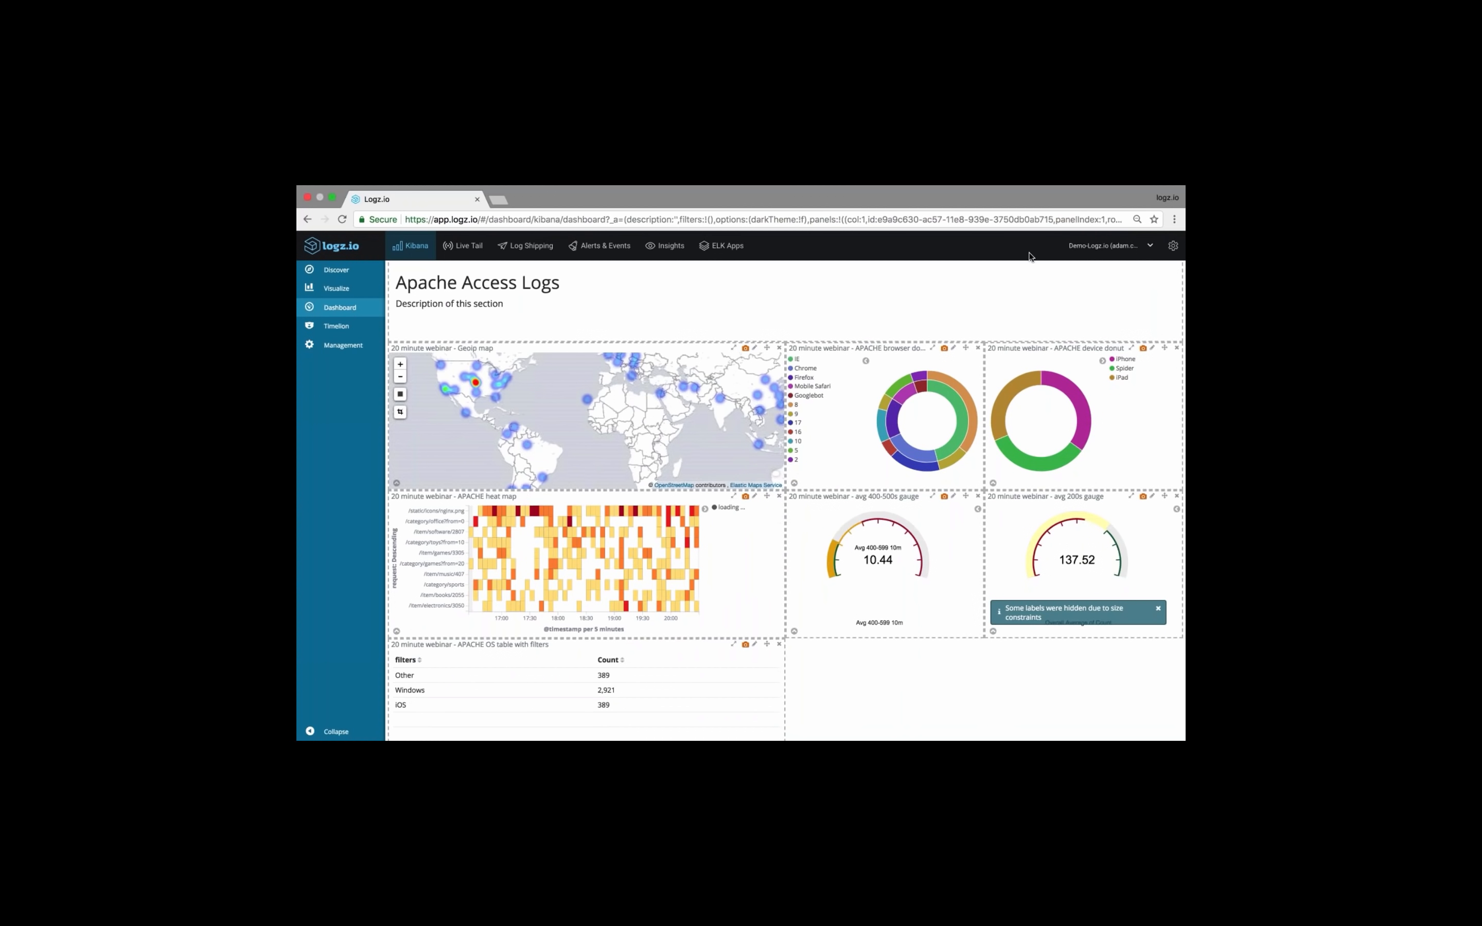
pyautogui.scroll(2, 986, 338)
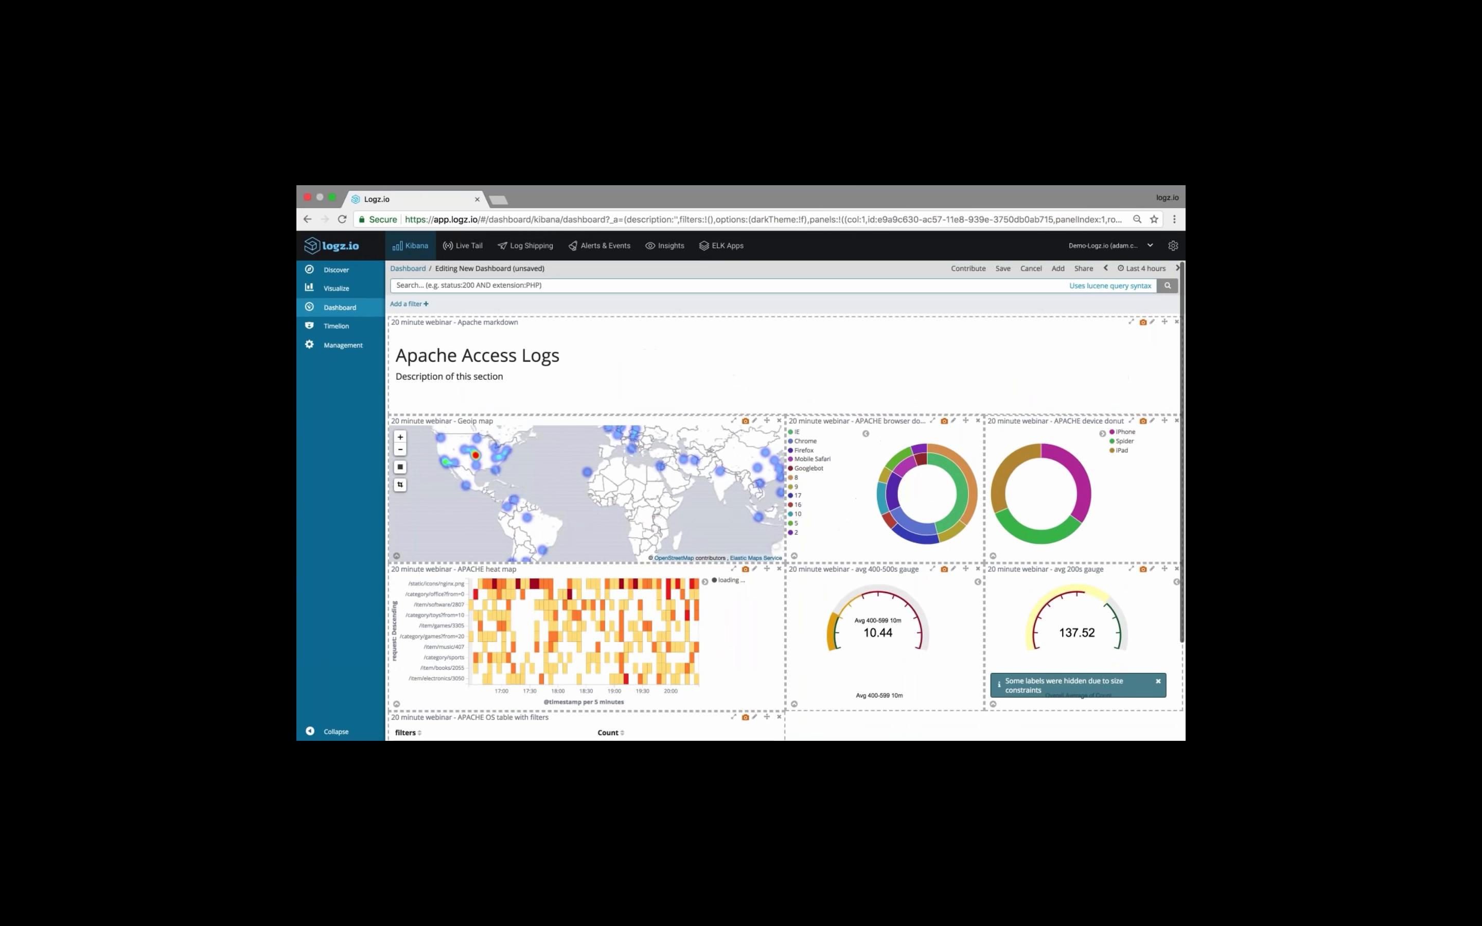
pyautogui.click(1002, 269)
pyautogui.write('20 minute ads')
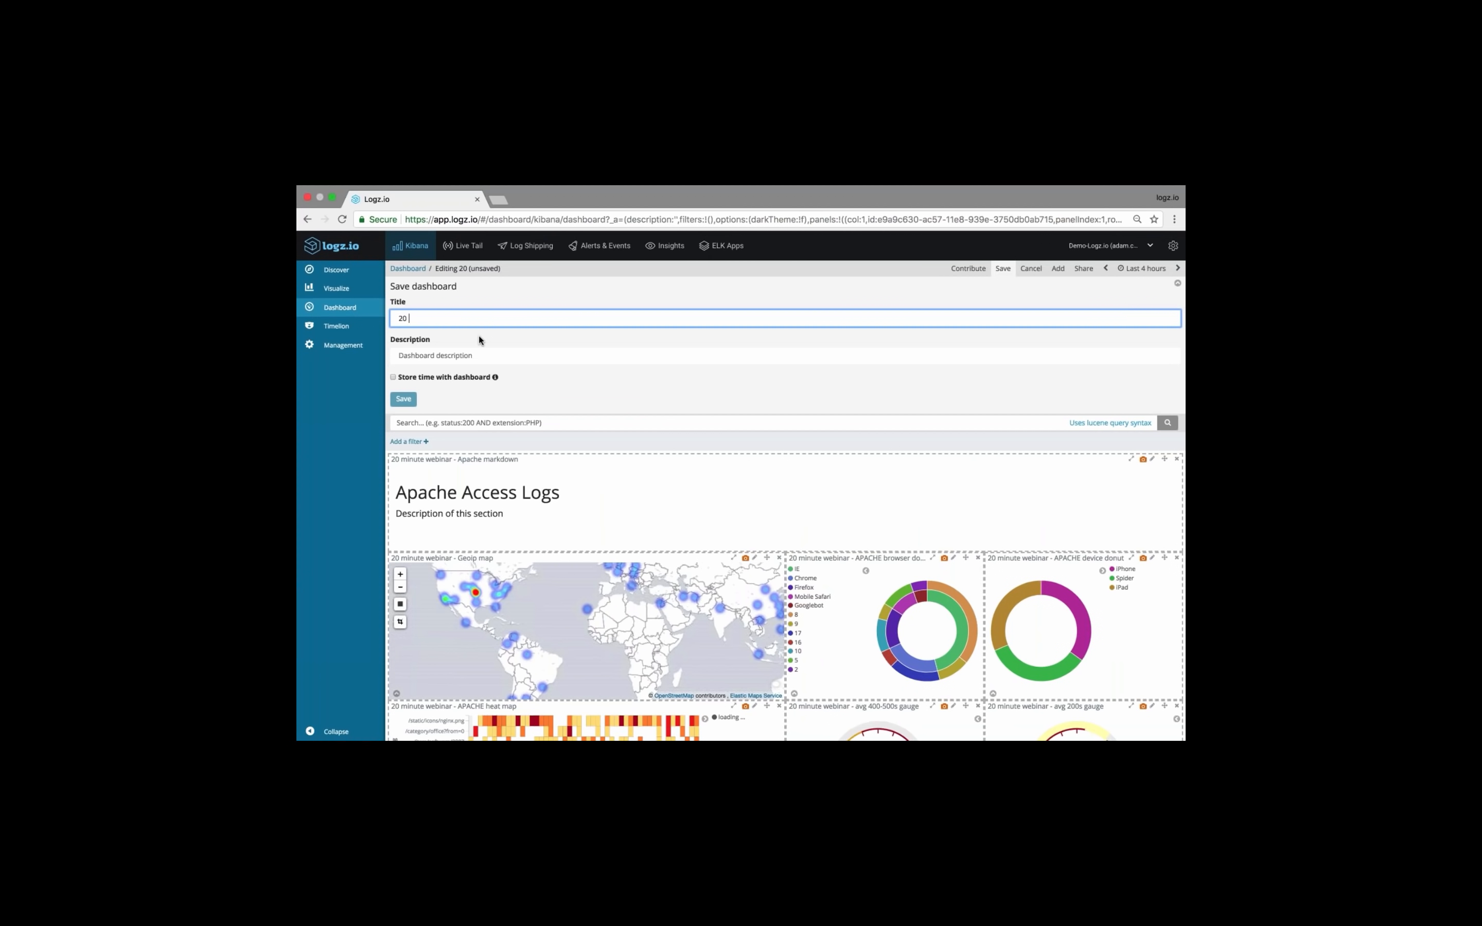
pyautogui.press('BackSpace')
pyautogui.press('BackSpace')
pyautogui.press('BackSpace')
pyautogui.write('dashboard')
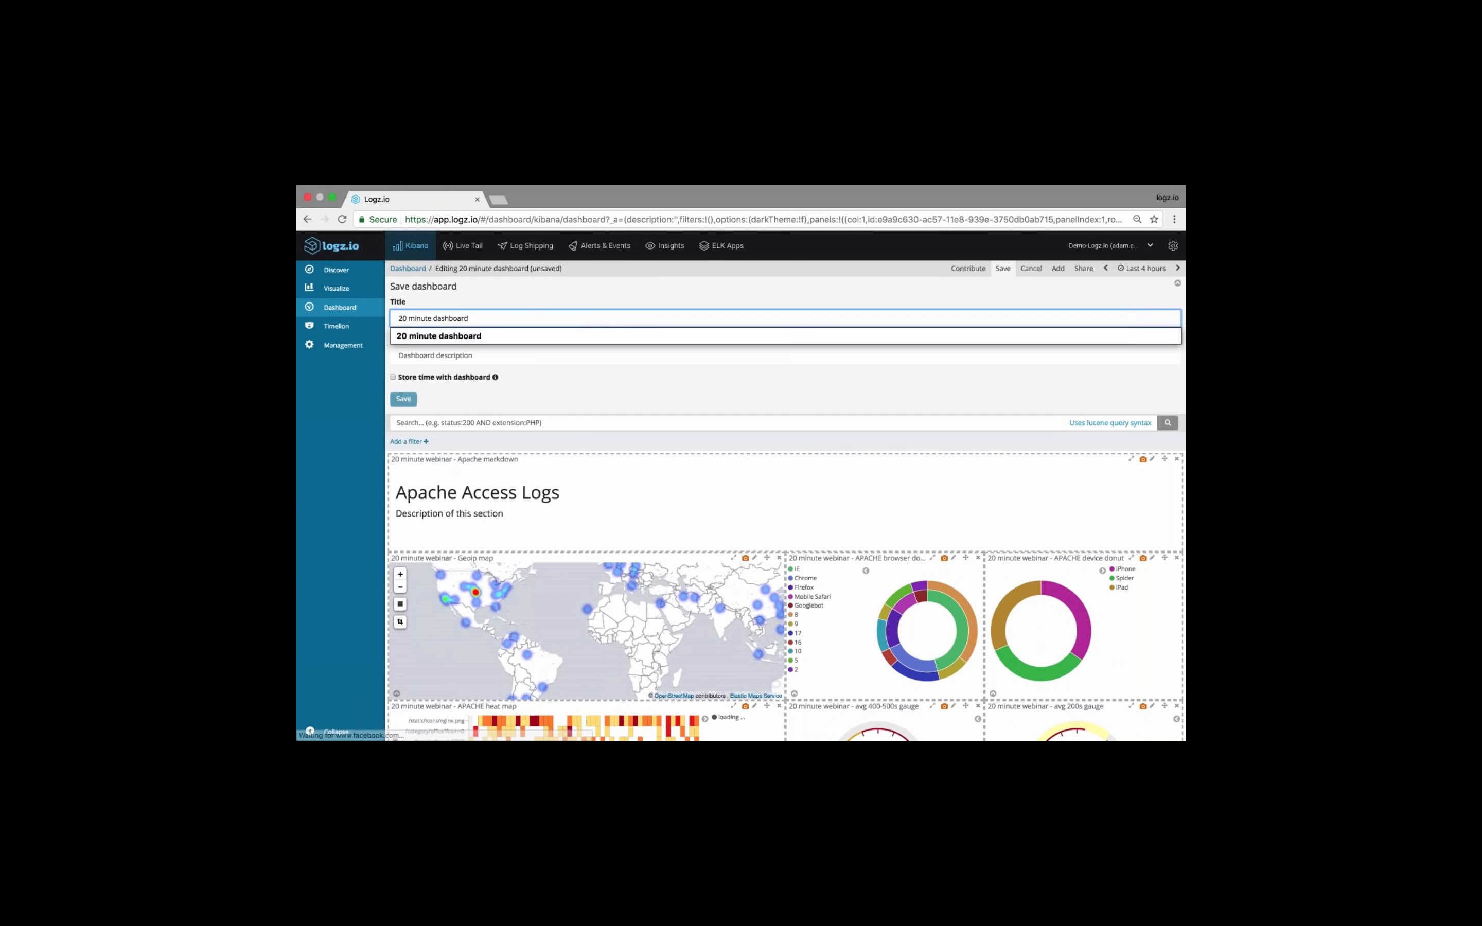
pyautogui.click(404, 399)
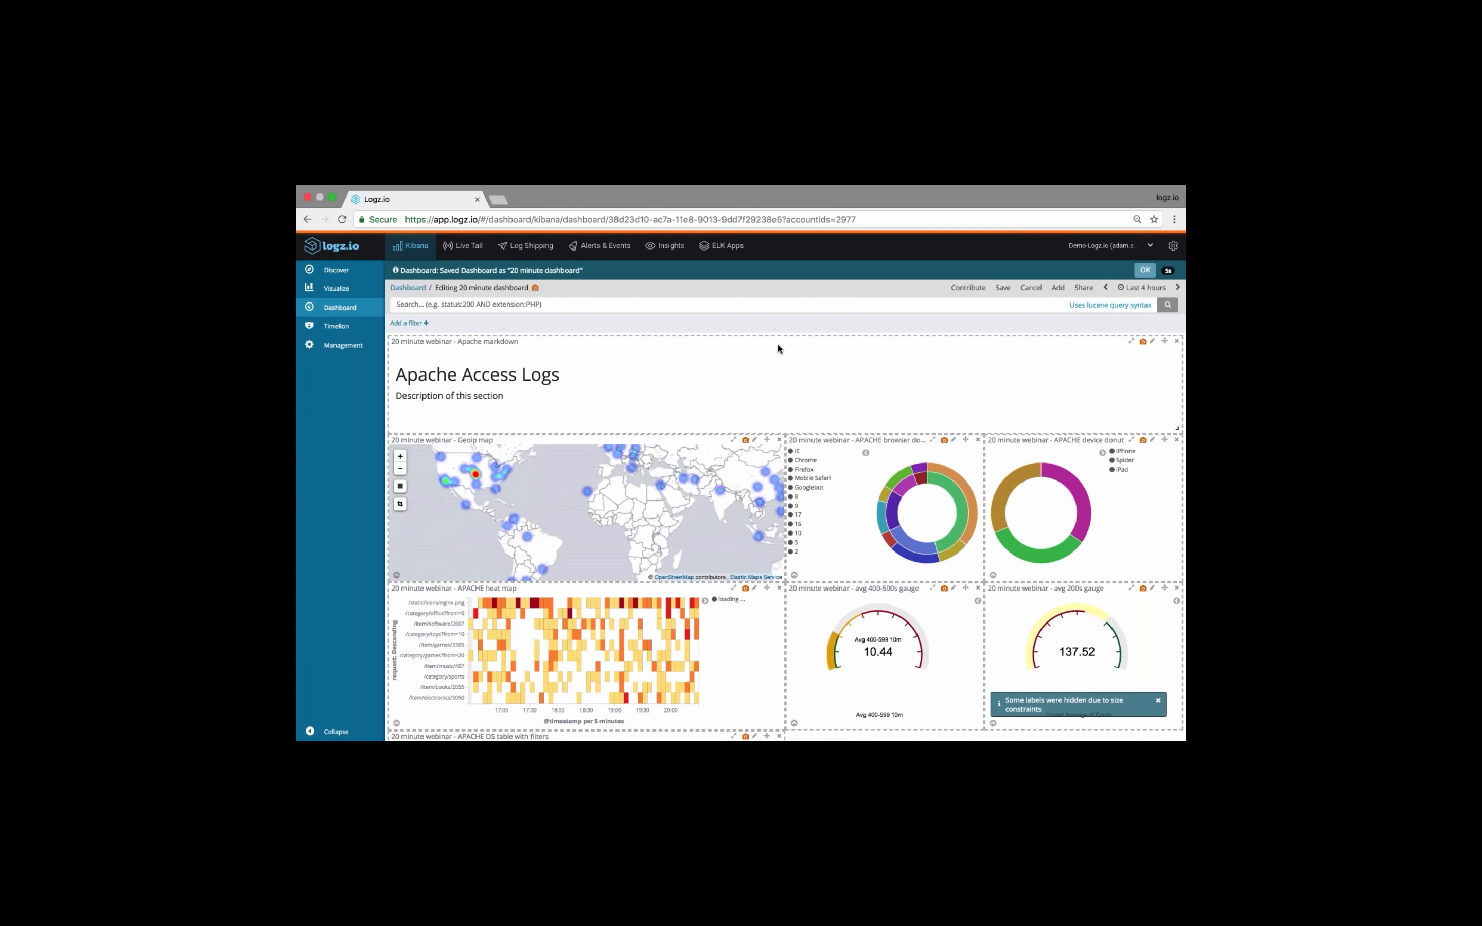
# Put the saved dashboard back into edit mode and open the avg 200s gauge visualization for editing
pyautogui.scroll(-3, 785, 501)
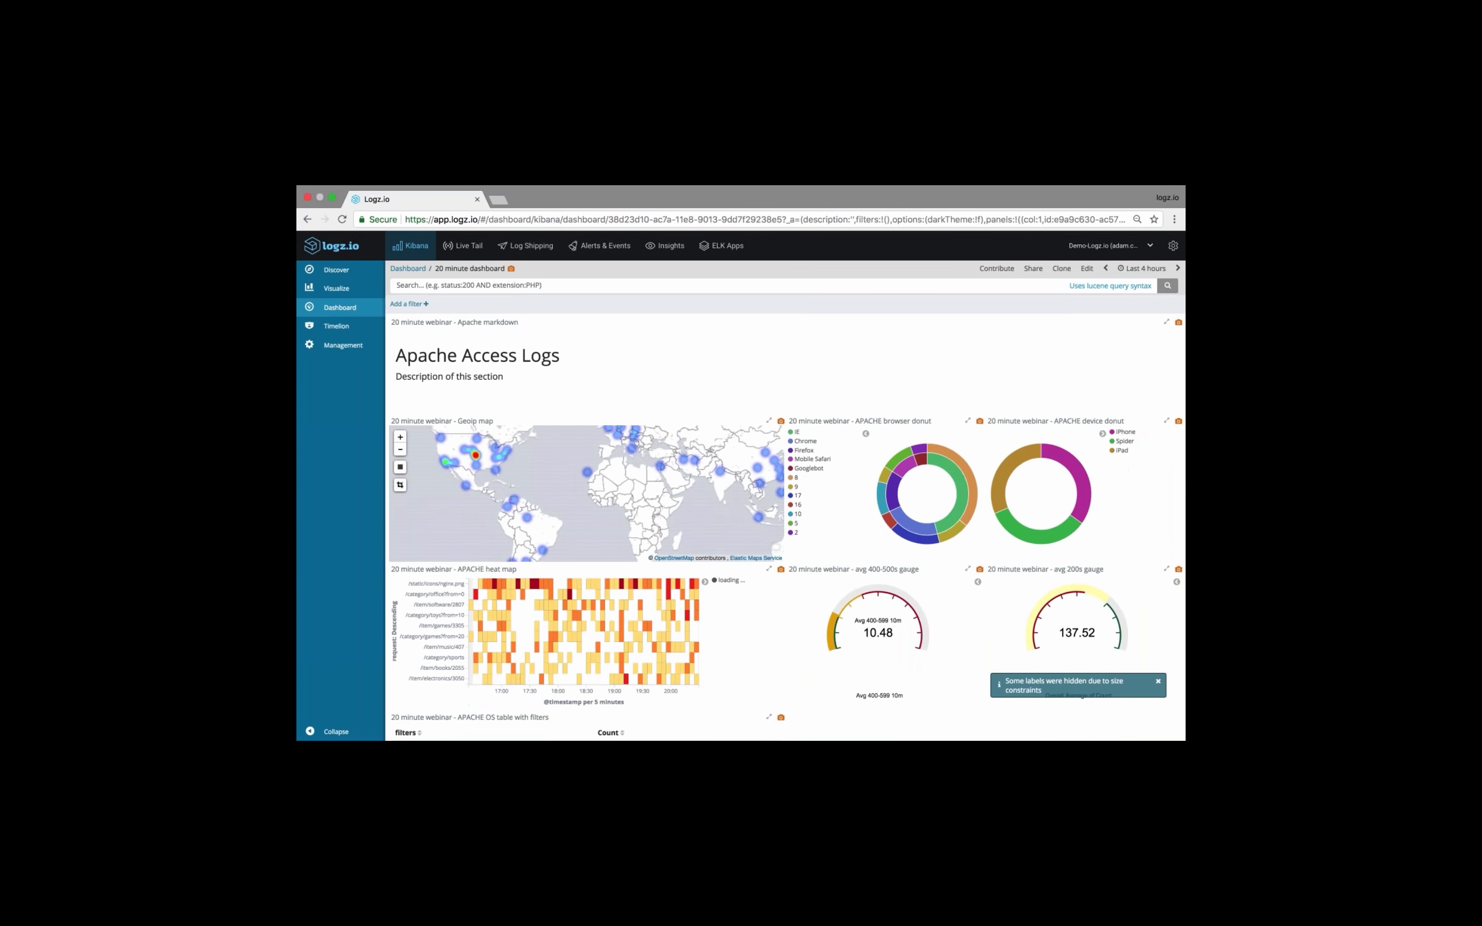
pyautogui.scroll(3, 786, 501)
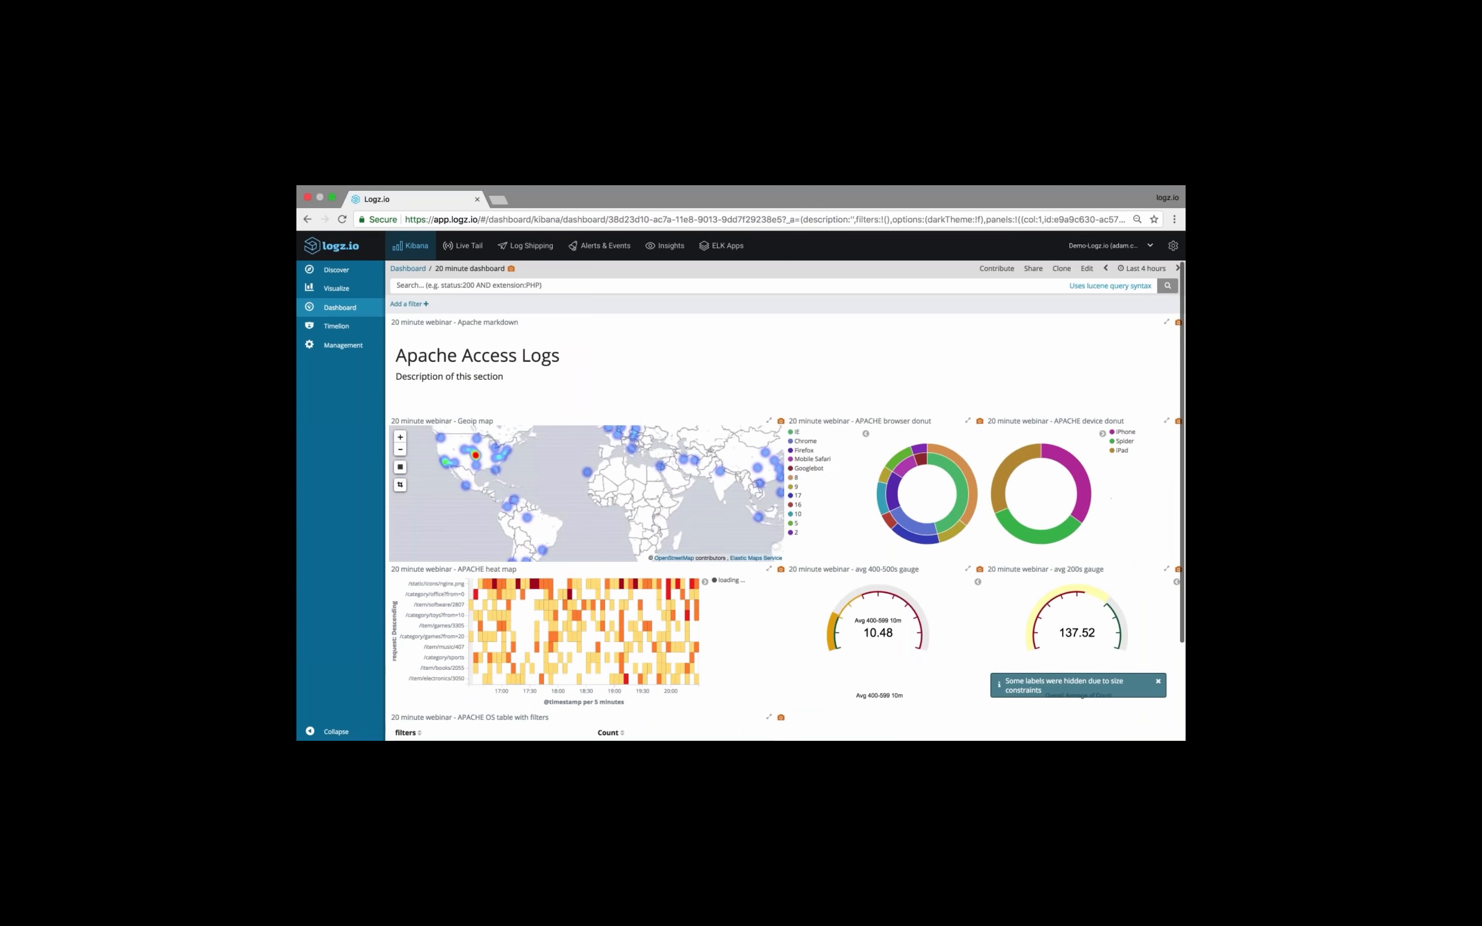
pyautogui.click(1088, 271)
pyautogui.scroll(-3, 1043, 409)
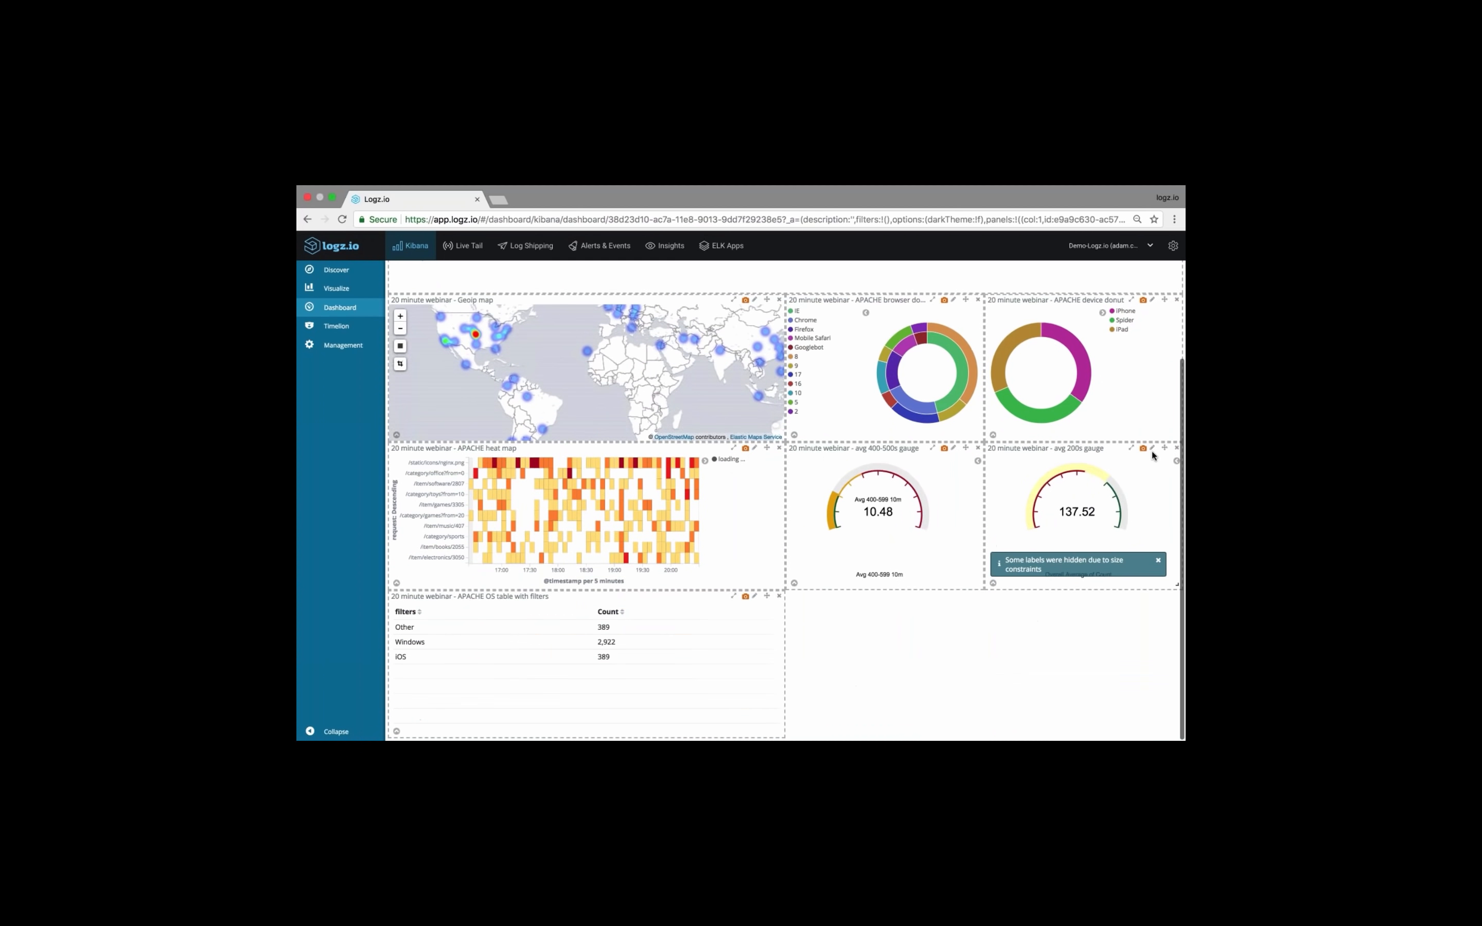
pyautogui.click(1153, 448)
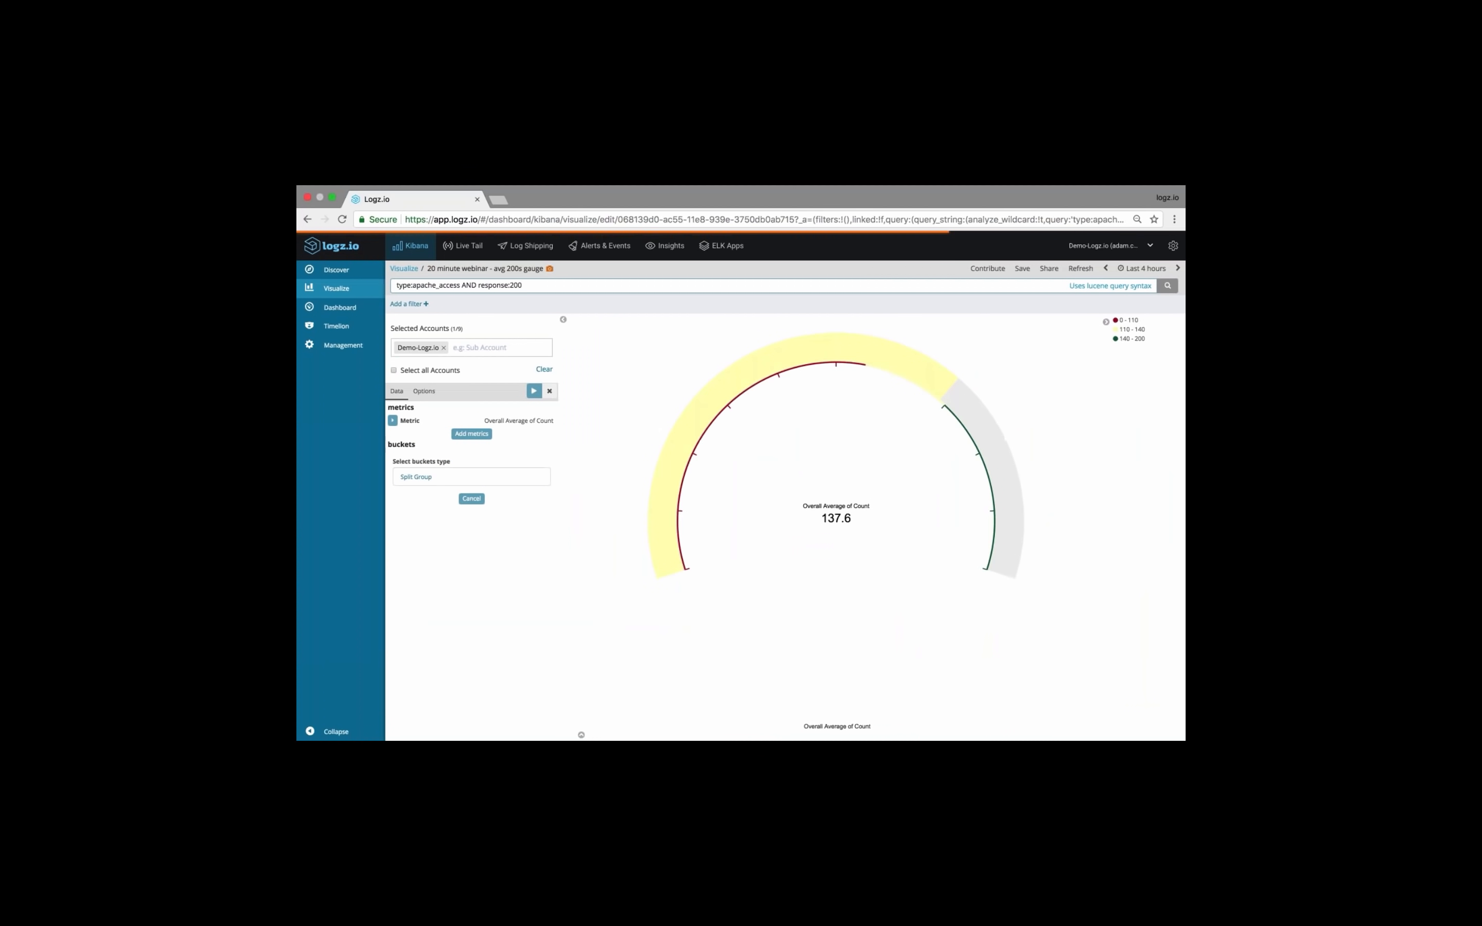
# Give the avg 200s gauge's metric the custom label "Avg 200 10m", apply it and save the visualization
pyautogui.scroll(-2, 464, 639)
pyautogui.click(464, 639)
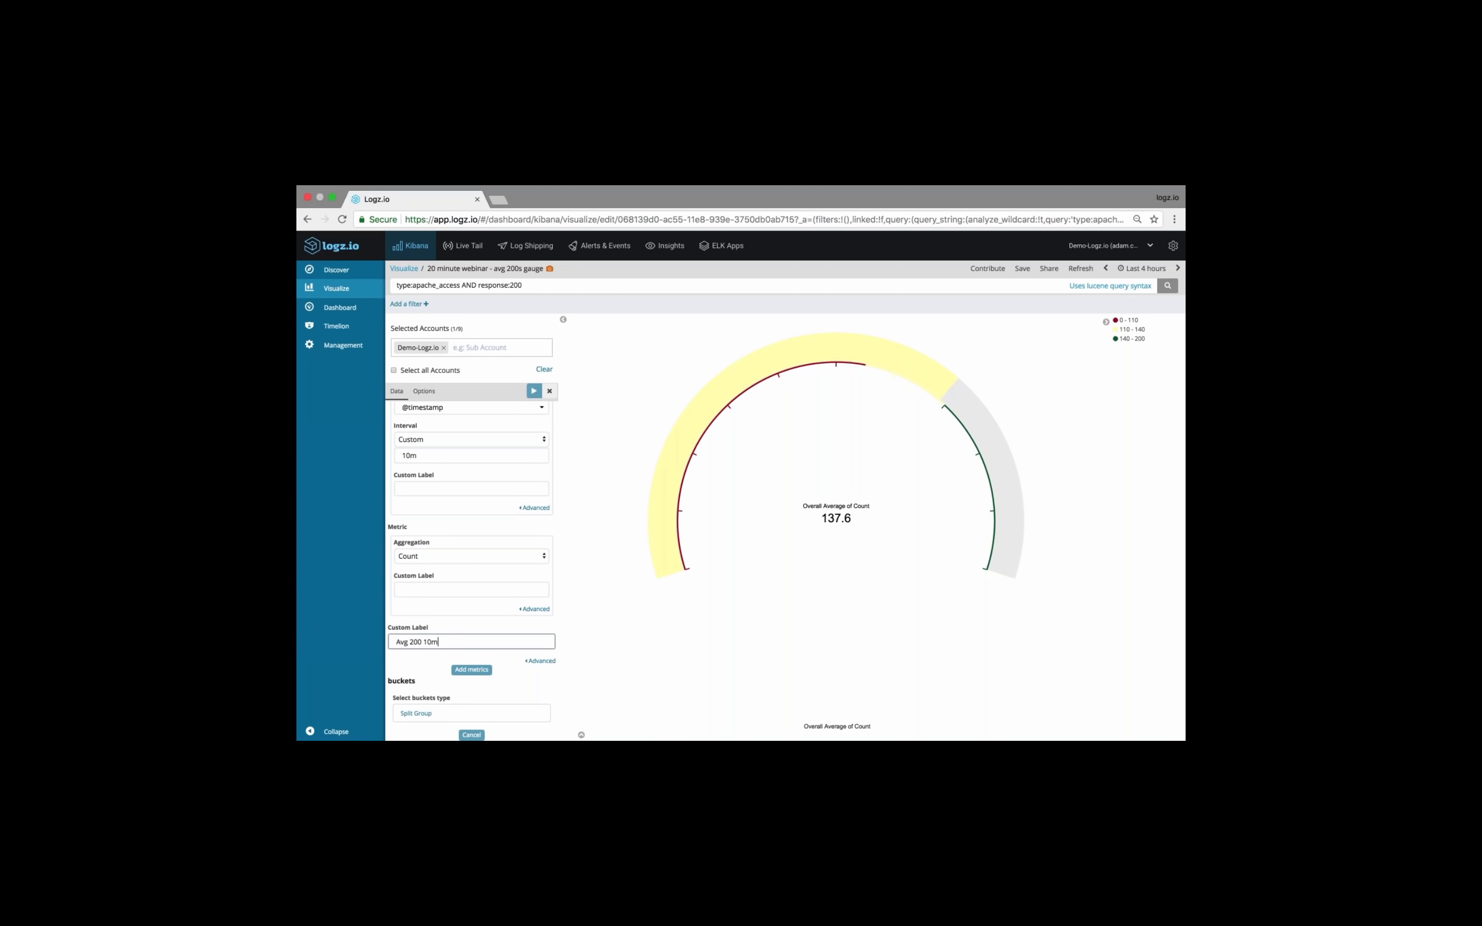
pyautogui.click(534, 391)
pyautogui.click(1022, 270)
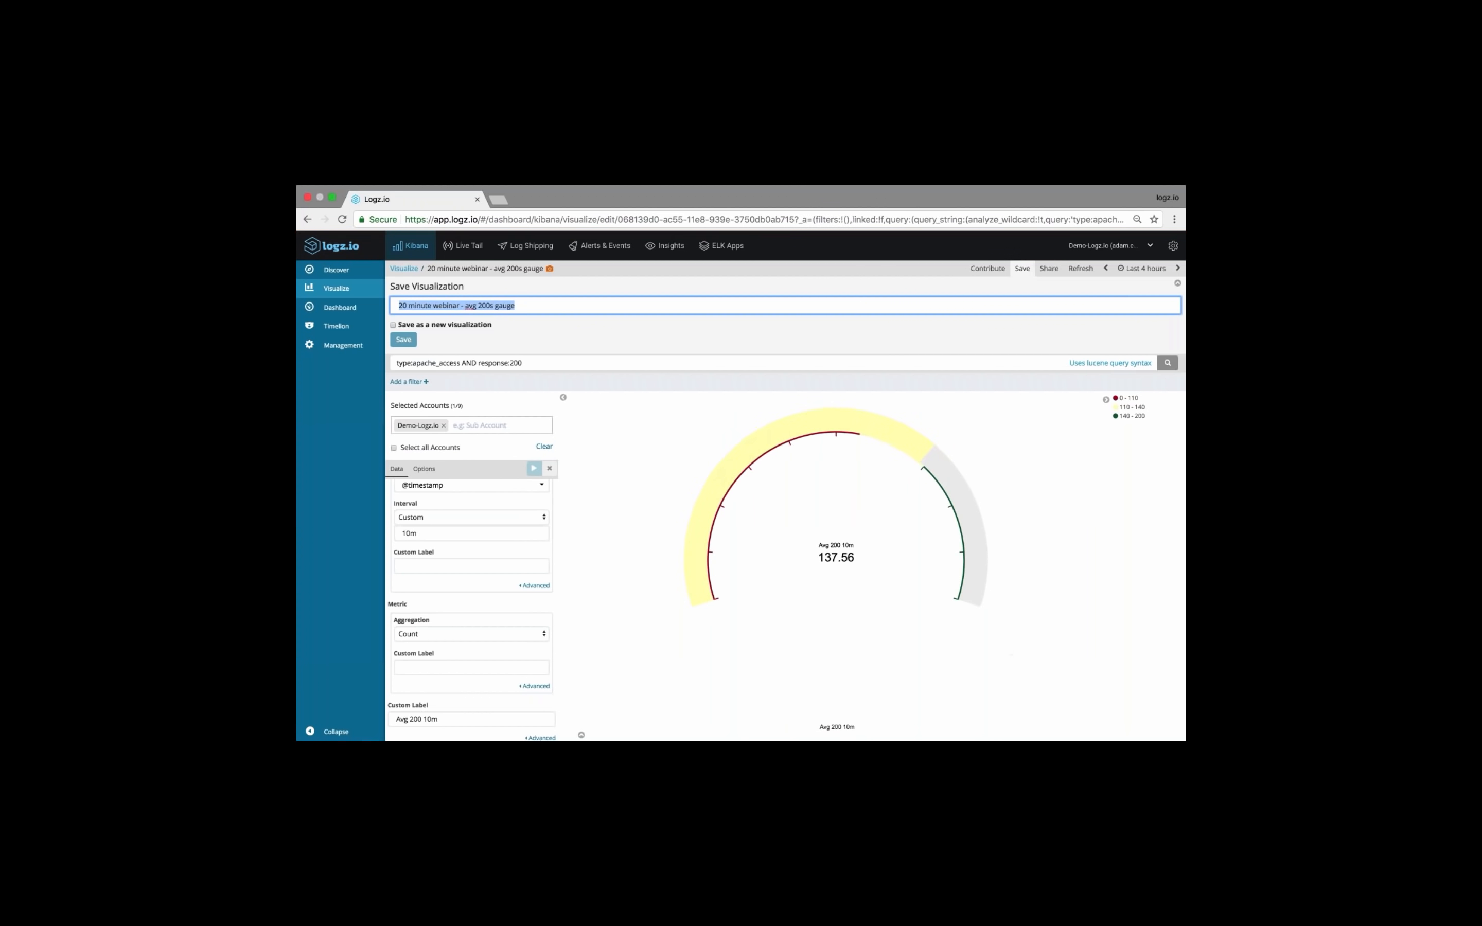
pyautogui.click(403, 340)
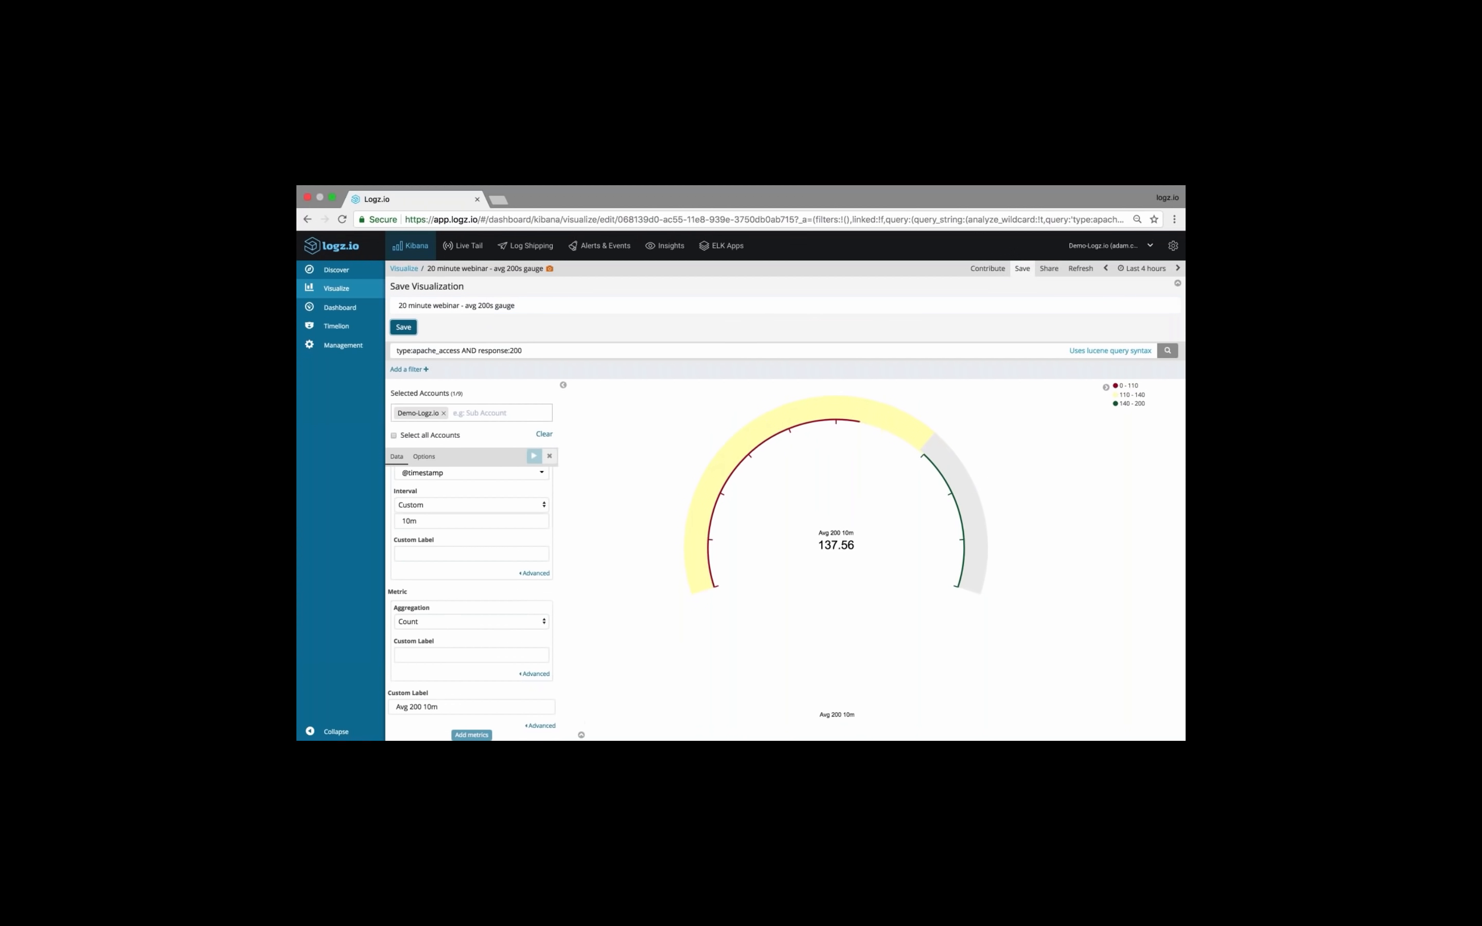
# Return to the 20 minute dashboard and hide the APACHE heat map's legend
pyautogui.click(344, 312)
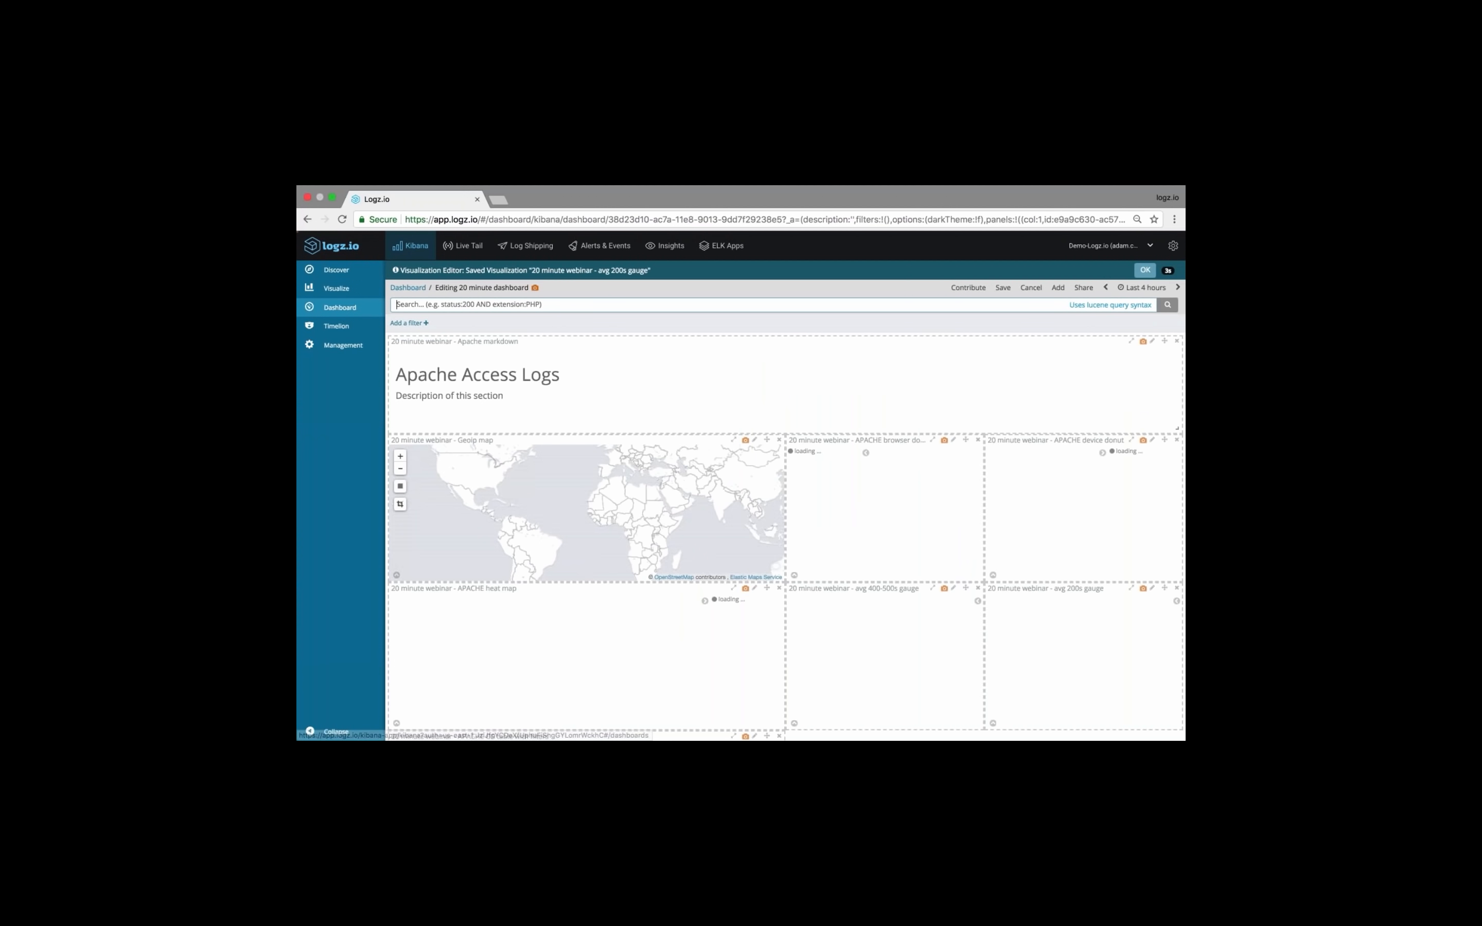
pyautogui.scroll(-3, 946, 513)
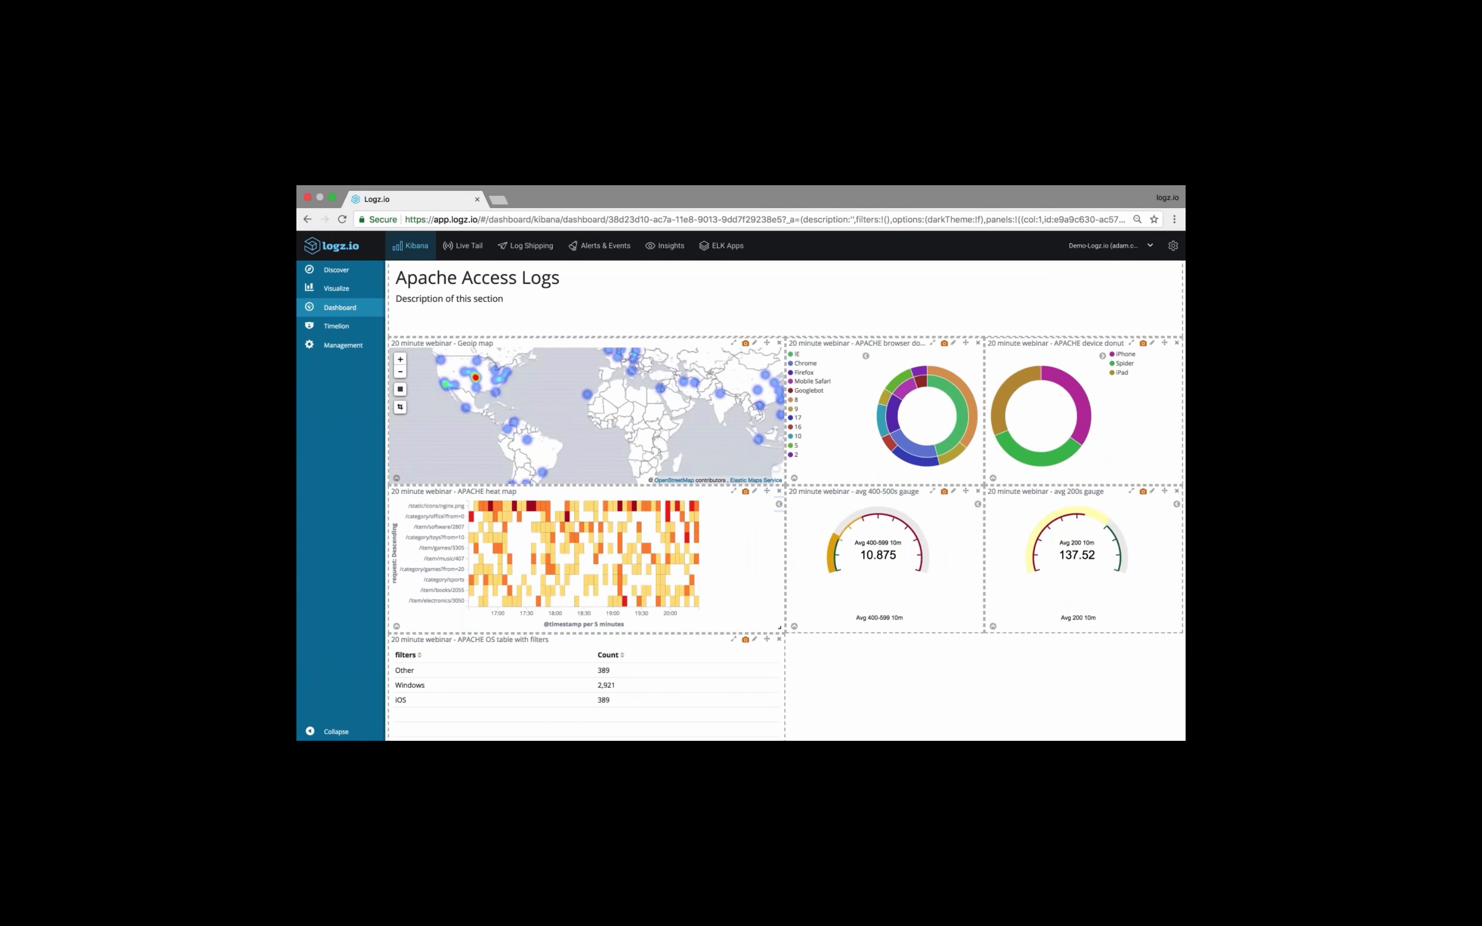
pyautogui.scroll(-2, 721, 648)
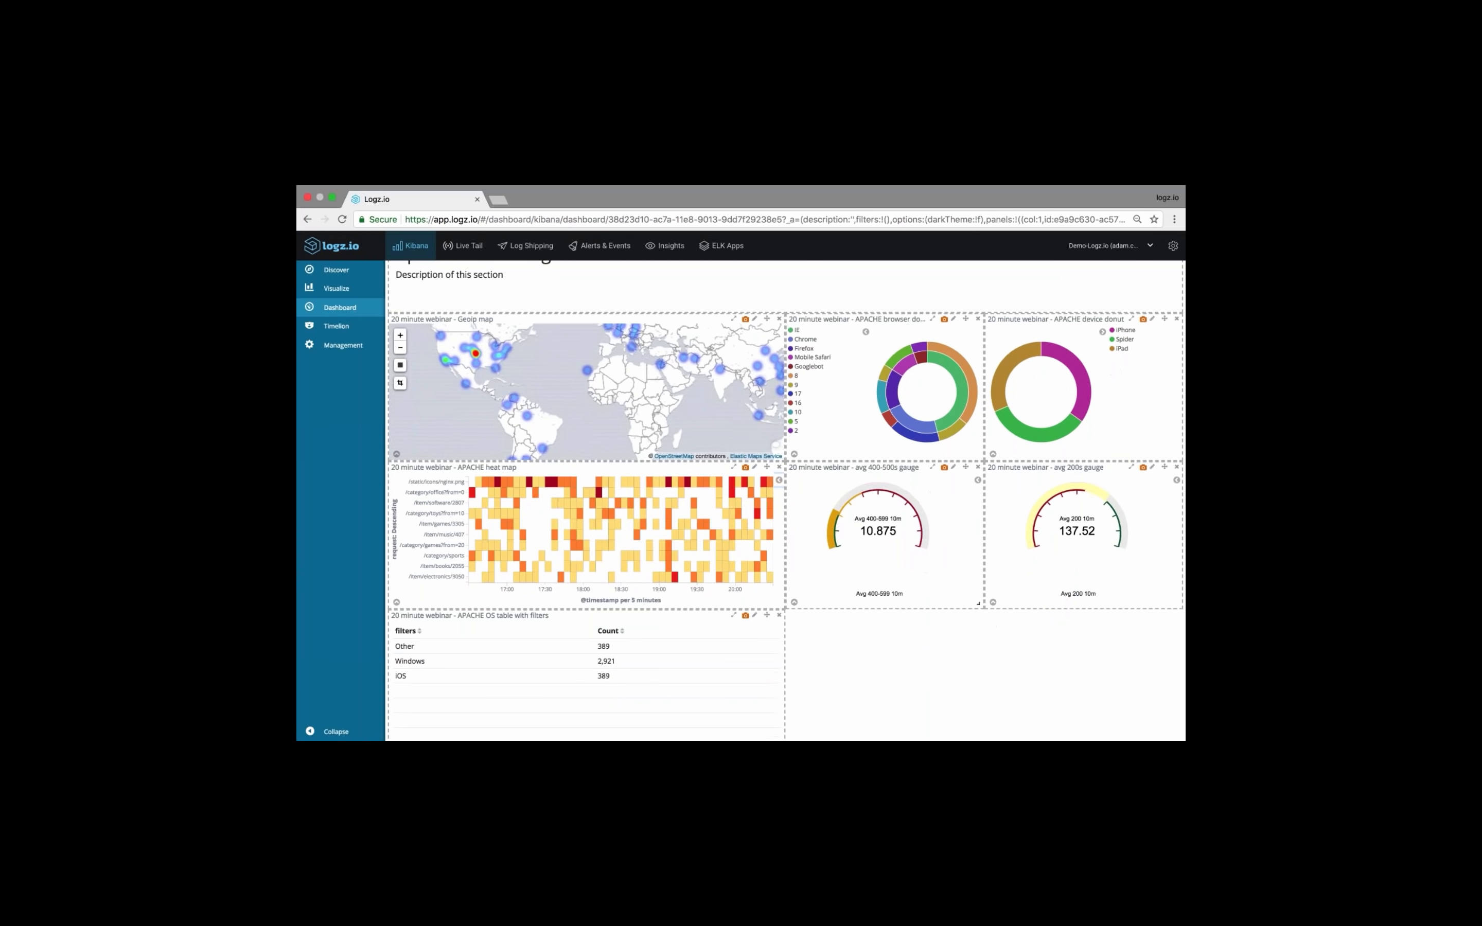
pyautogui.scroll(5, 815, 643)
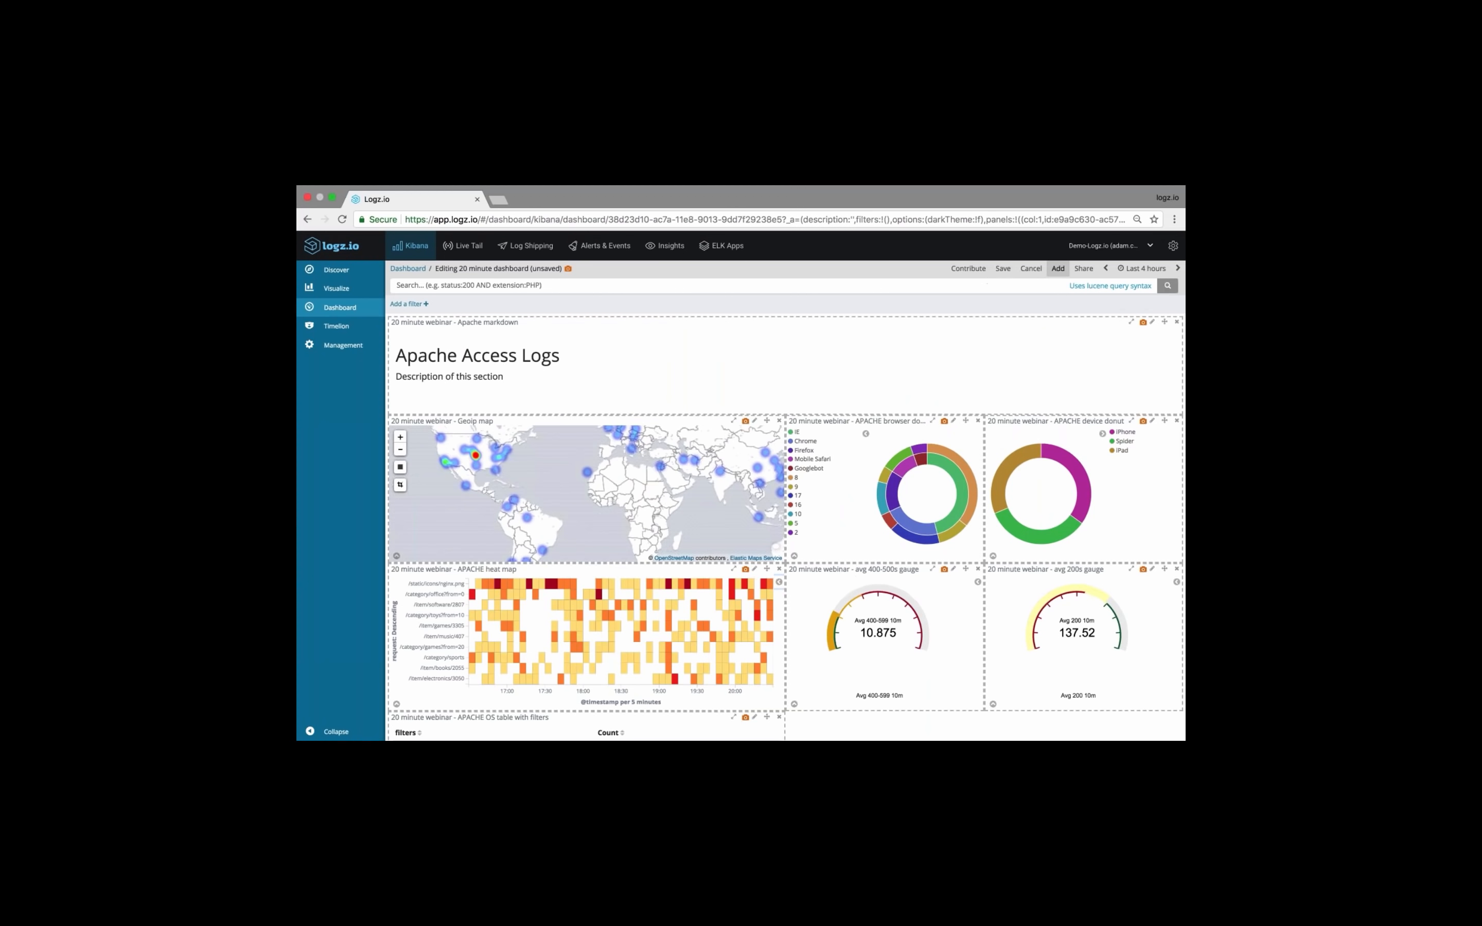
# Find the "20 min webinar - apache line chart" visualization by filtering for "line" and add it to the dashboard
pyautogui.click(1057, 269)
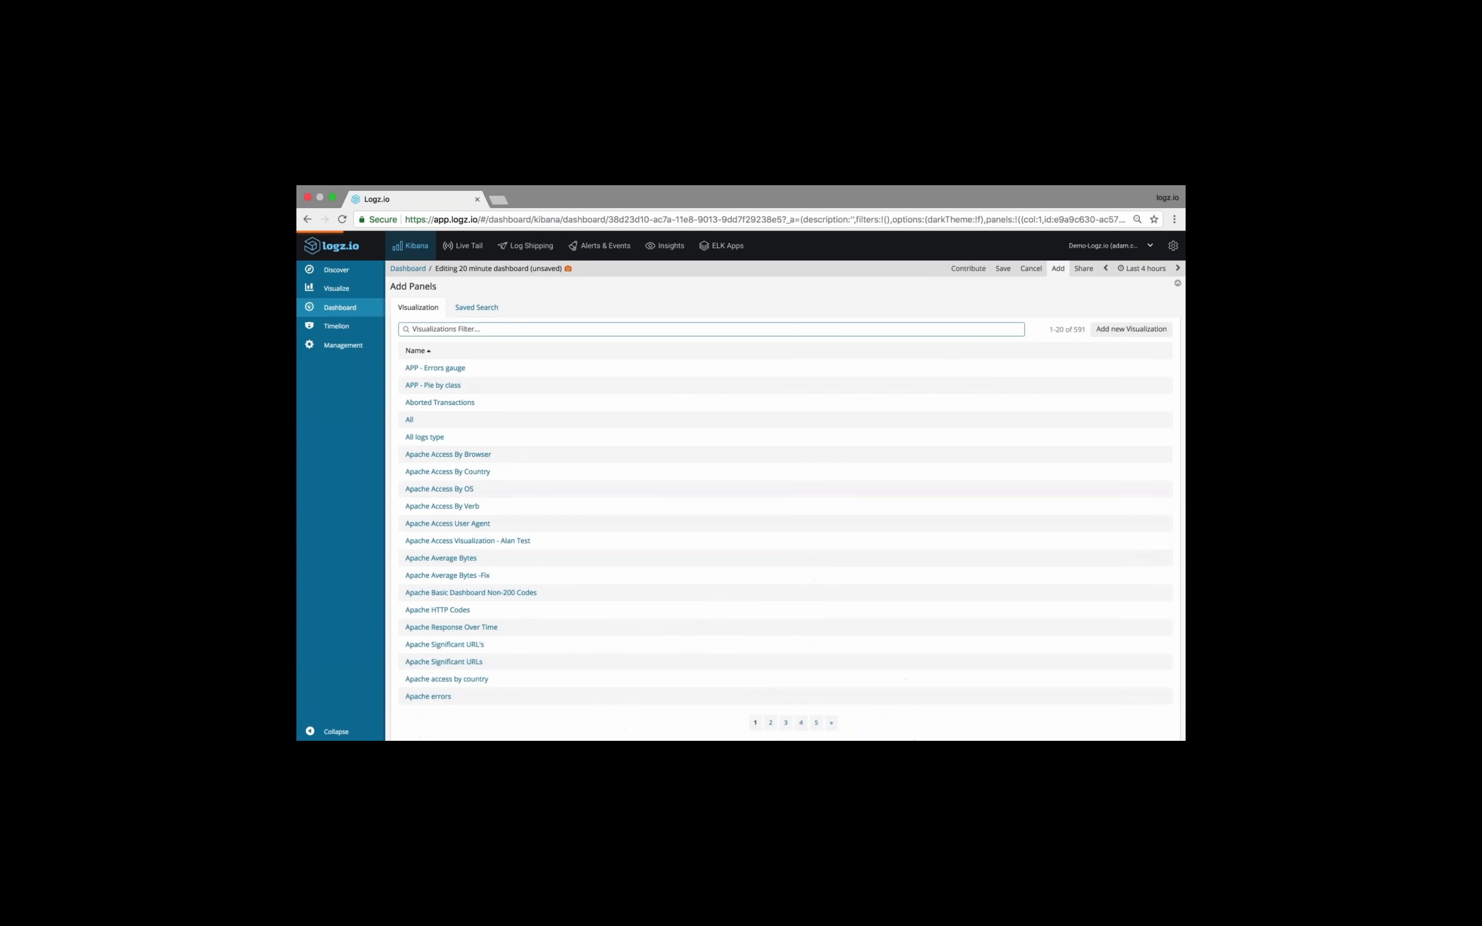
pyautogui.write('nign')
pyautogui.press('BackSpace')
pyautogui.press('BackSpace')
pyautogui.press('BackSpace')
pyautogui.press('BackSpace')
pyautogui.write('line')
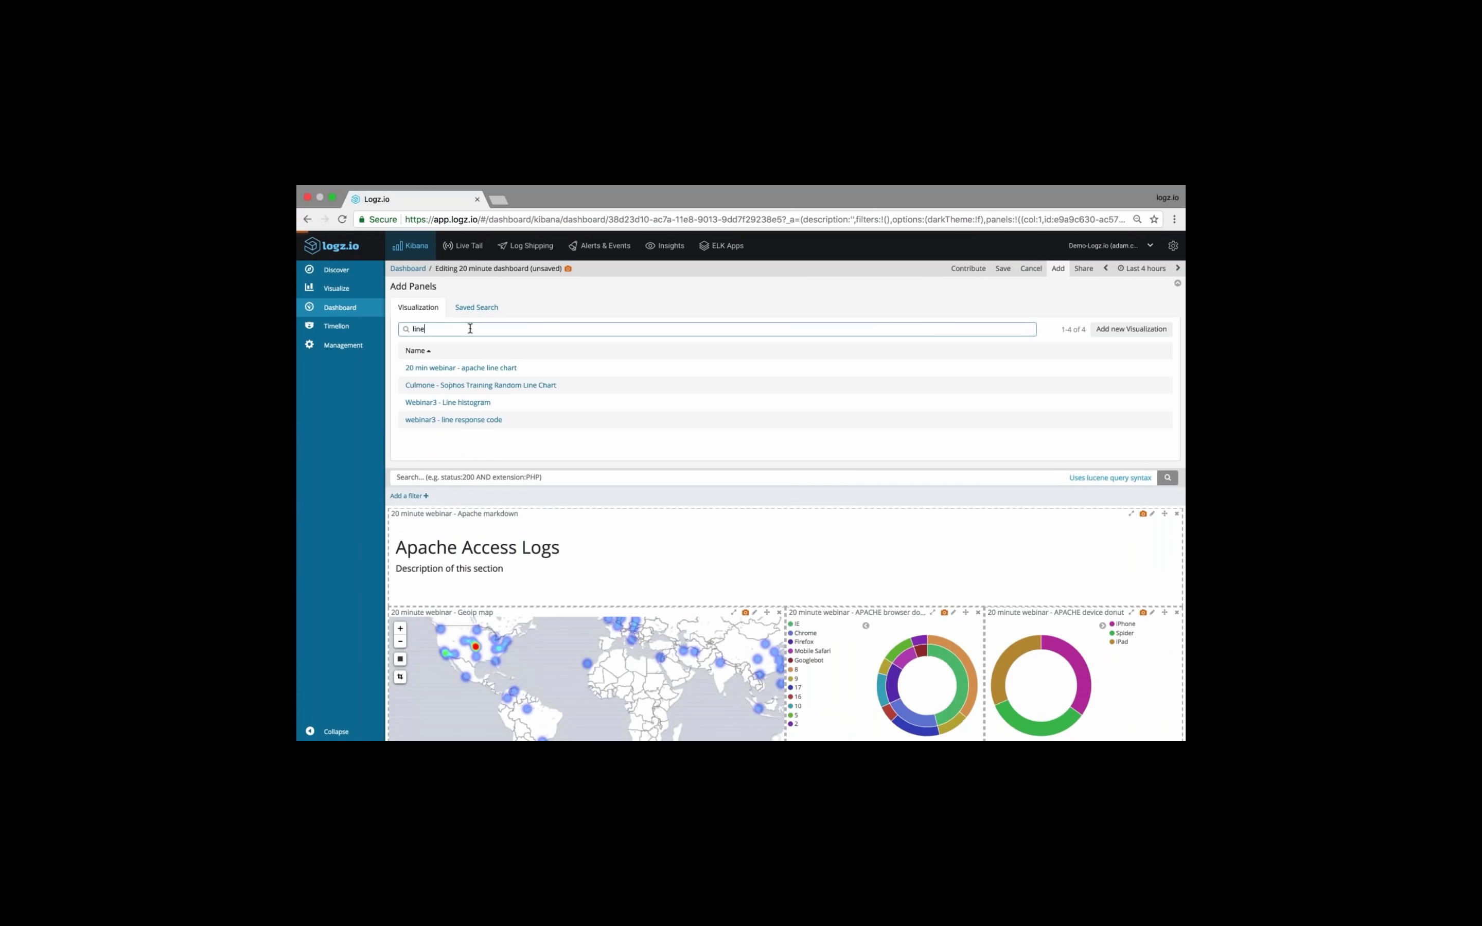
pyautogui.click(497, 368)
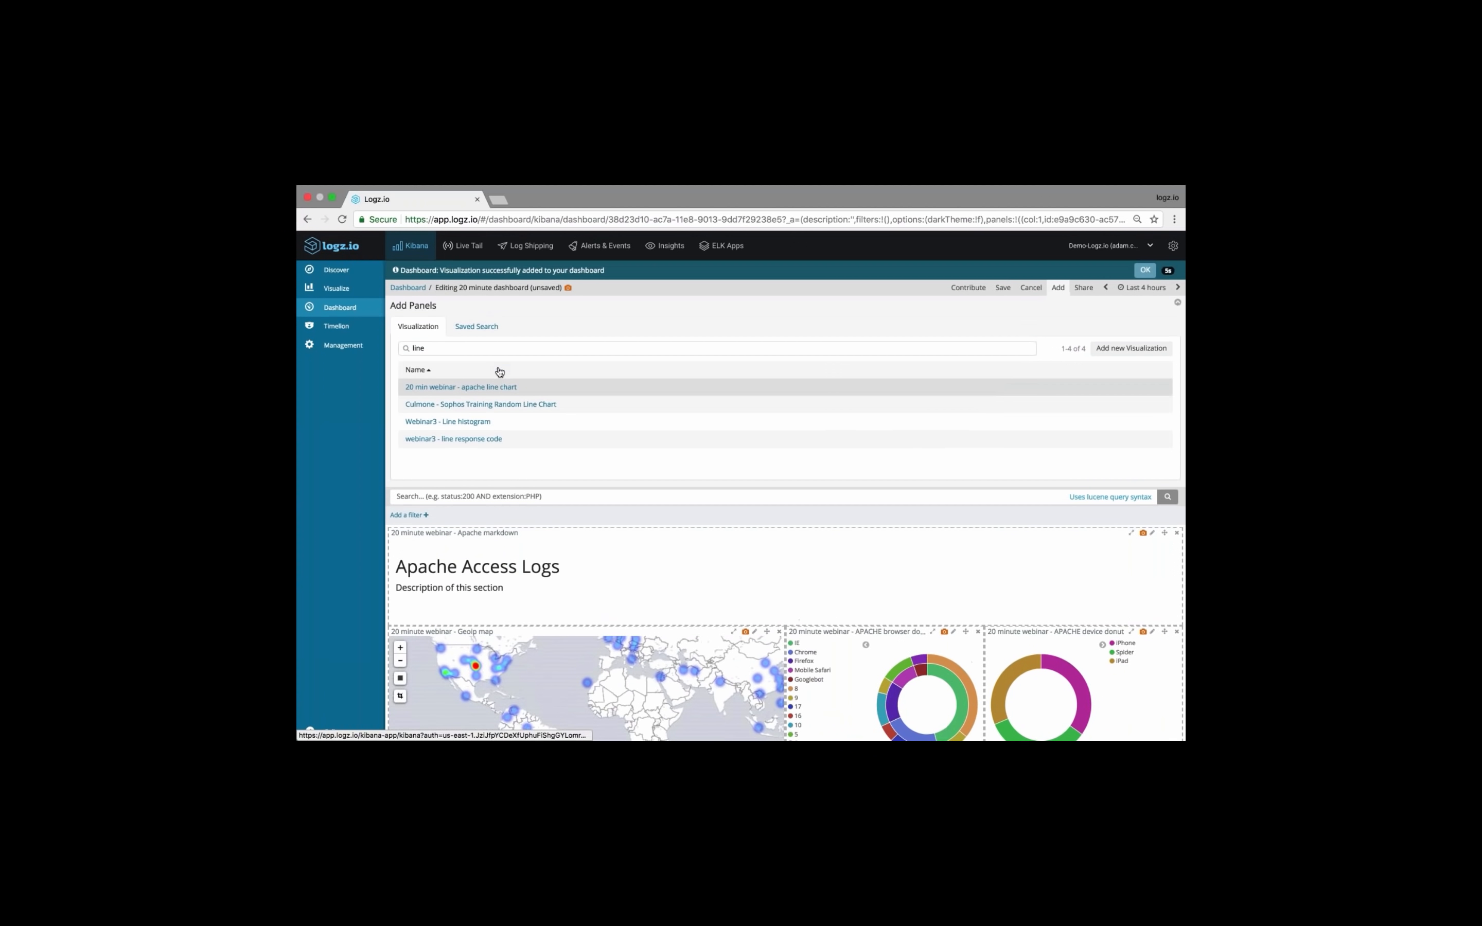
pyautogui.doubleClick(539, 347)
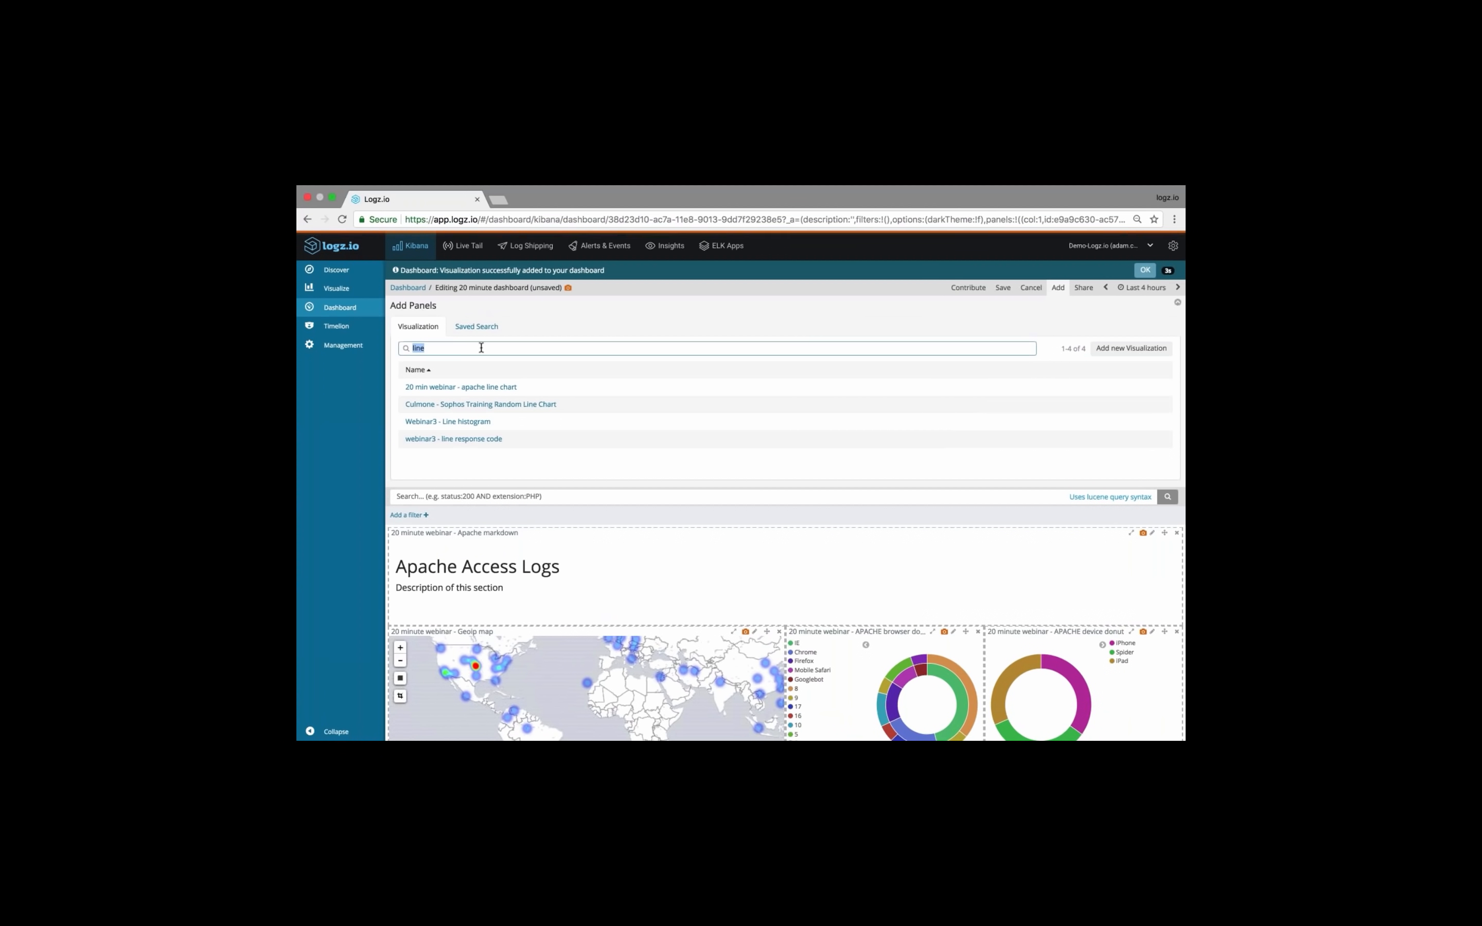
pyautogui.click(1058, 287)
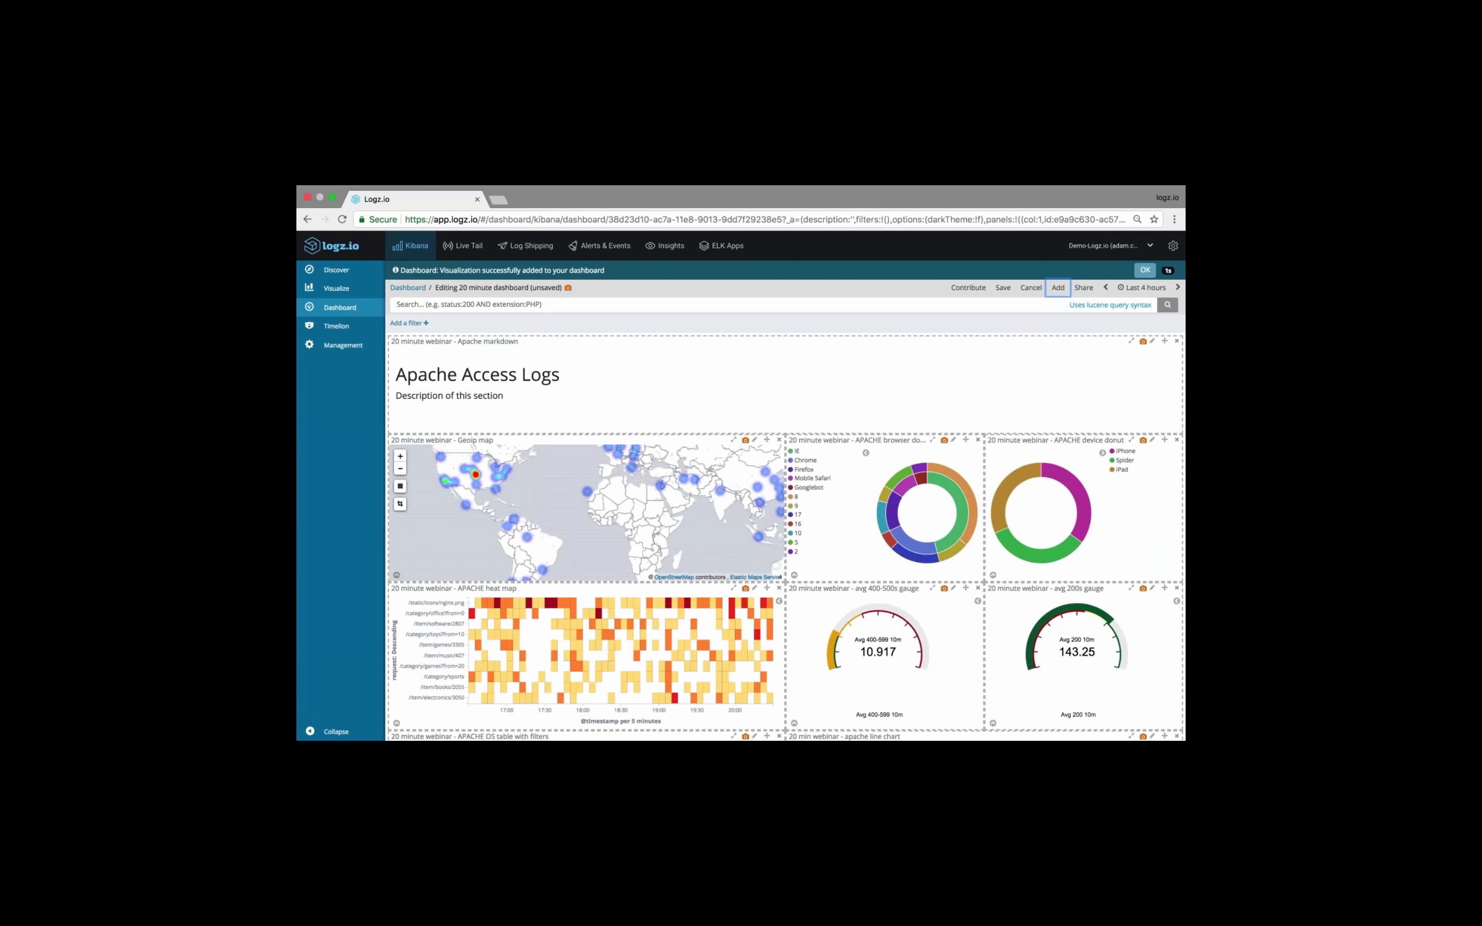
# Move the apache line chart beside the browser donut, with the APACHE heat map below it and the Geoip map beneath the heat map
pyautogui.scroll(-5, 1104, 630)
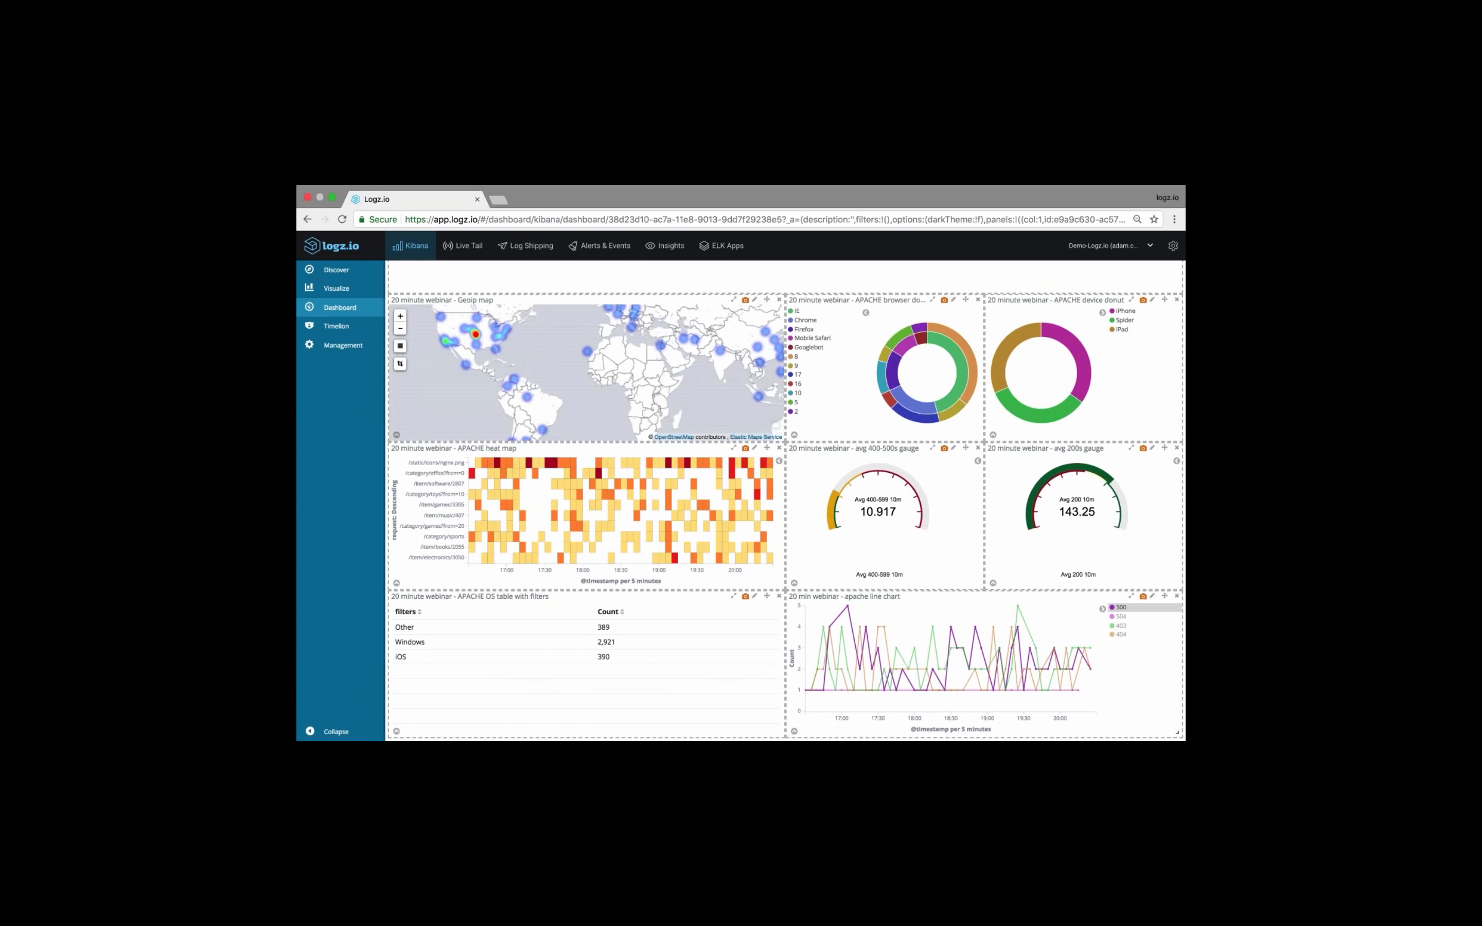
pyautogui.moveTo(1164, 595); pyautogui.dragTo(828, 441)
pyautogui.moveTo(705, 412); pyautogui.dragTo(698, 298)
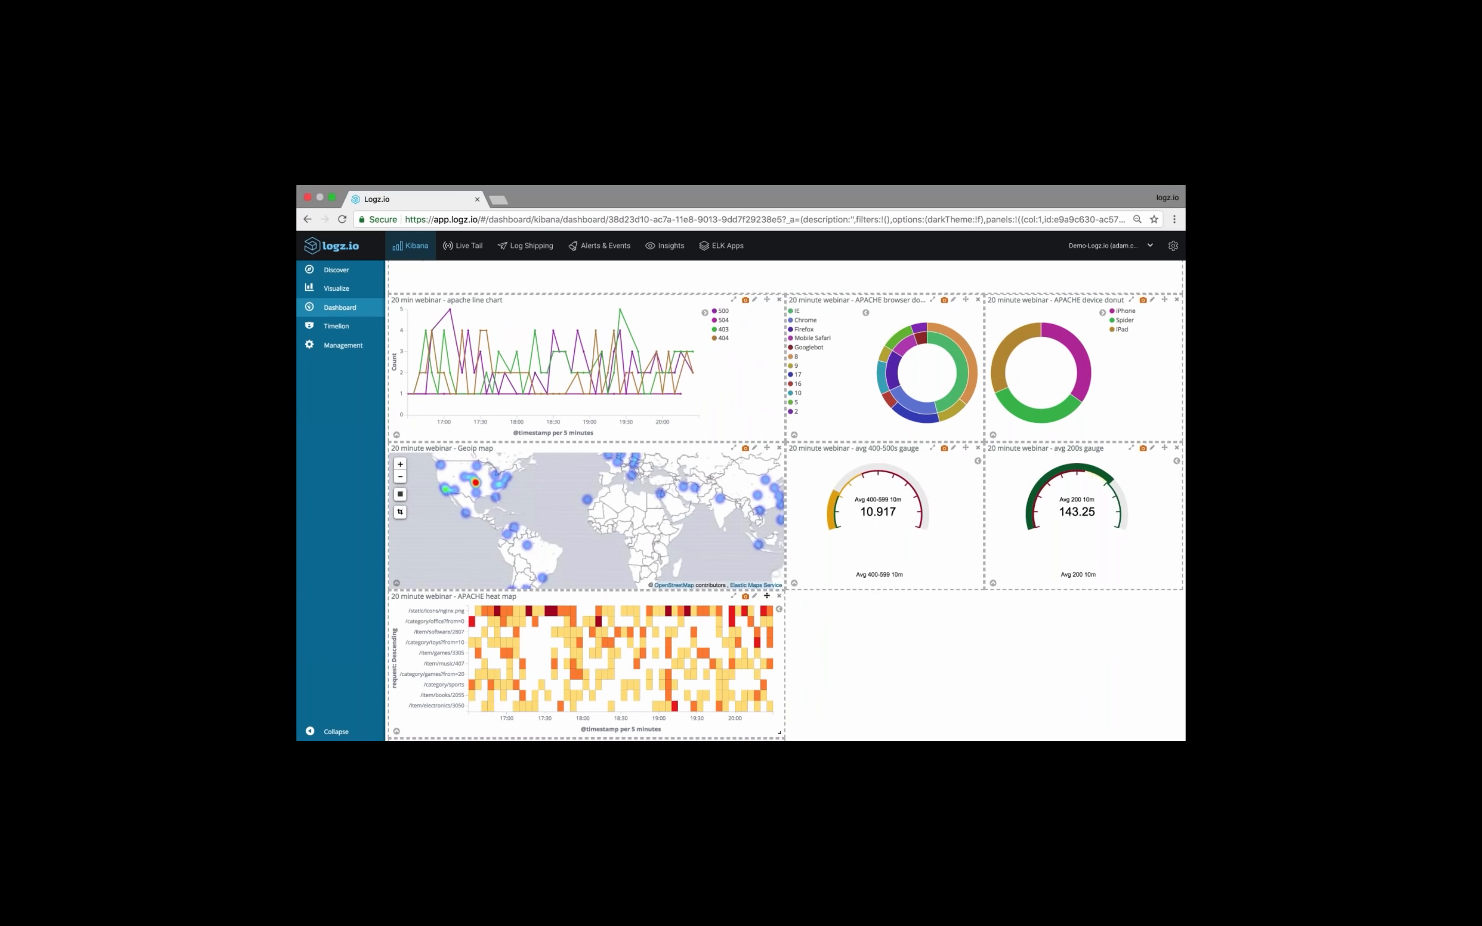
pyautogui.moveTo(767, 595); pyautogui.dragTo(767, 440)
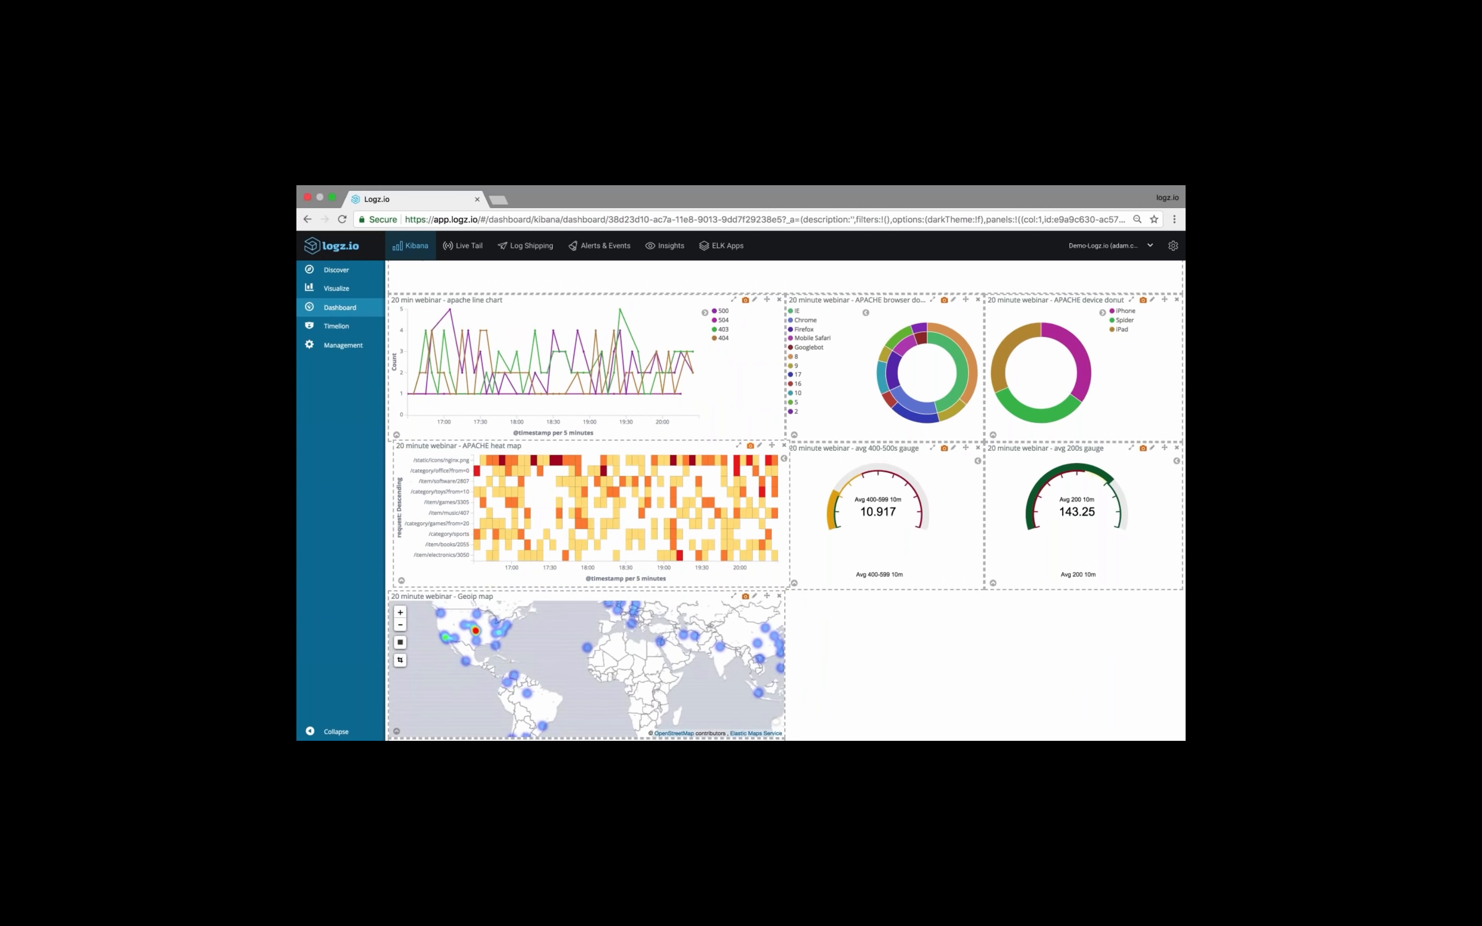
# Narrow the APACHE OS table to the gauges' width and place it beside the Geoip map, under the avg 400-500s gauge
pyautogui.scroll(-3, 852, 661)
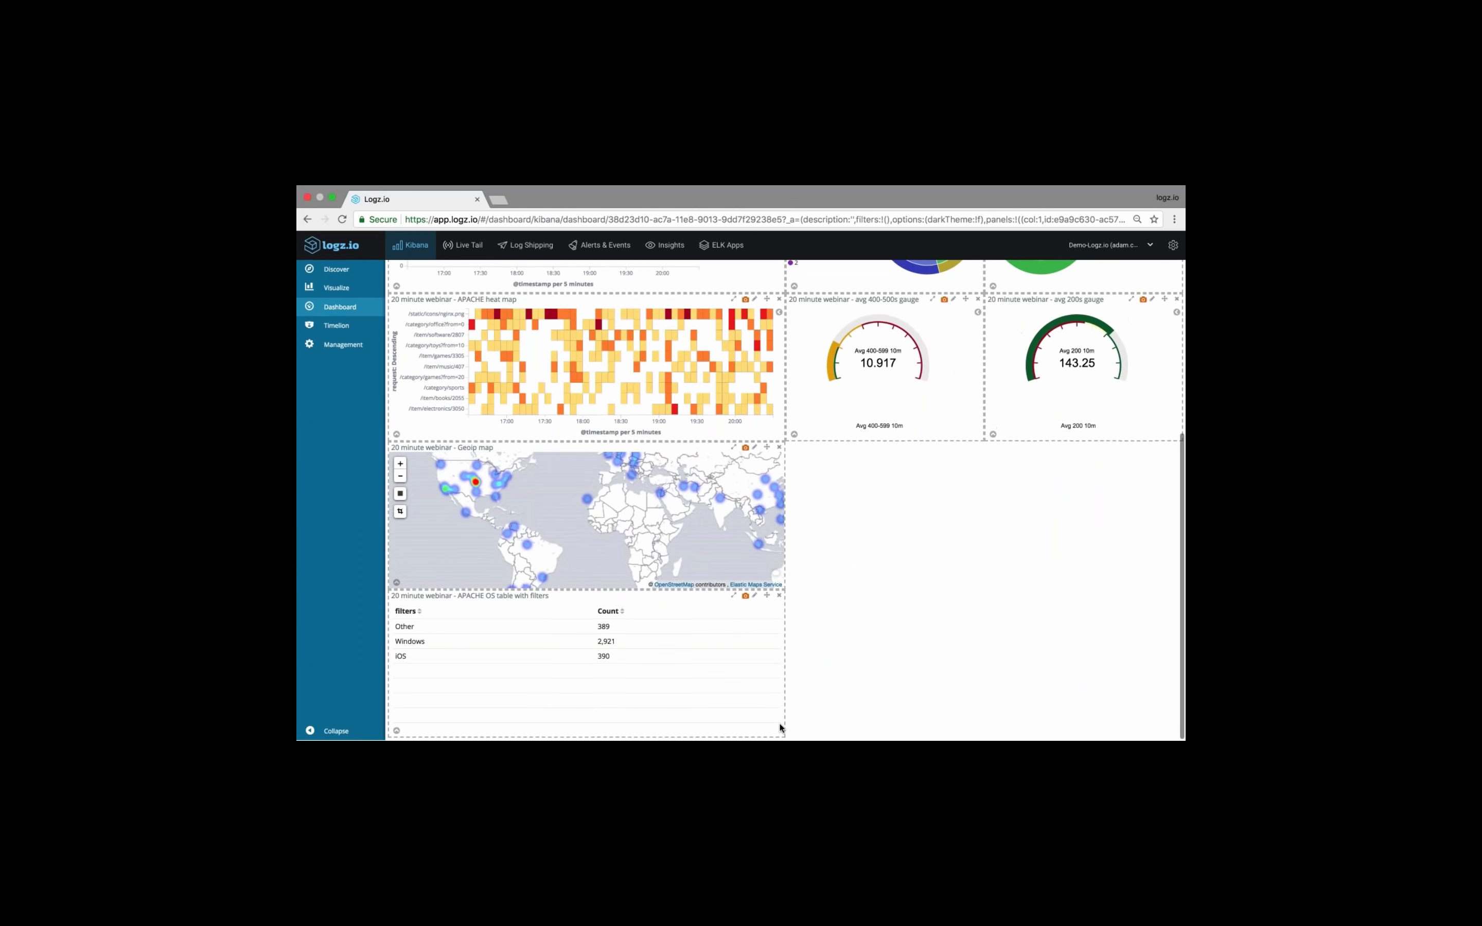
pyautogui.moveTo(782, 733); pyautogui.dragTo(545, 731)
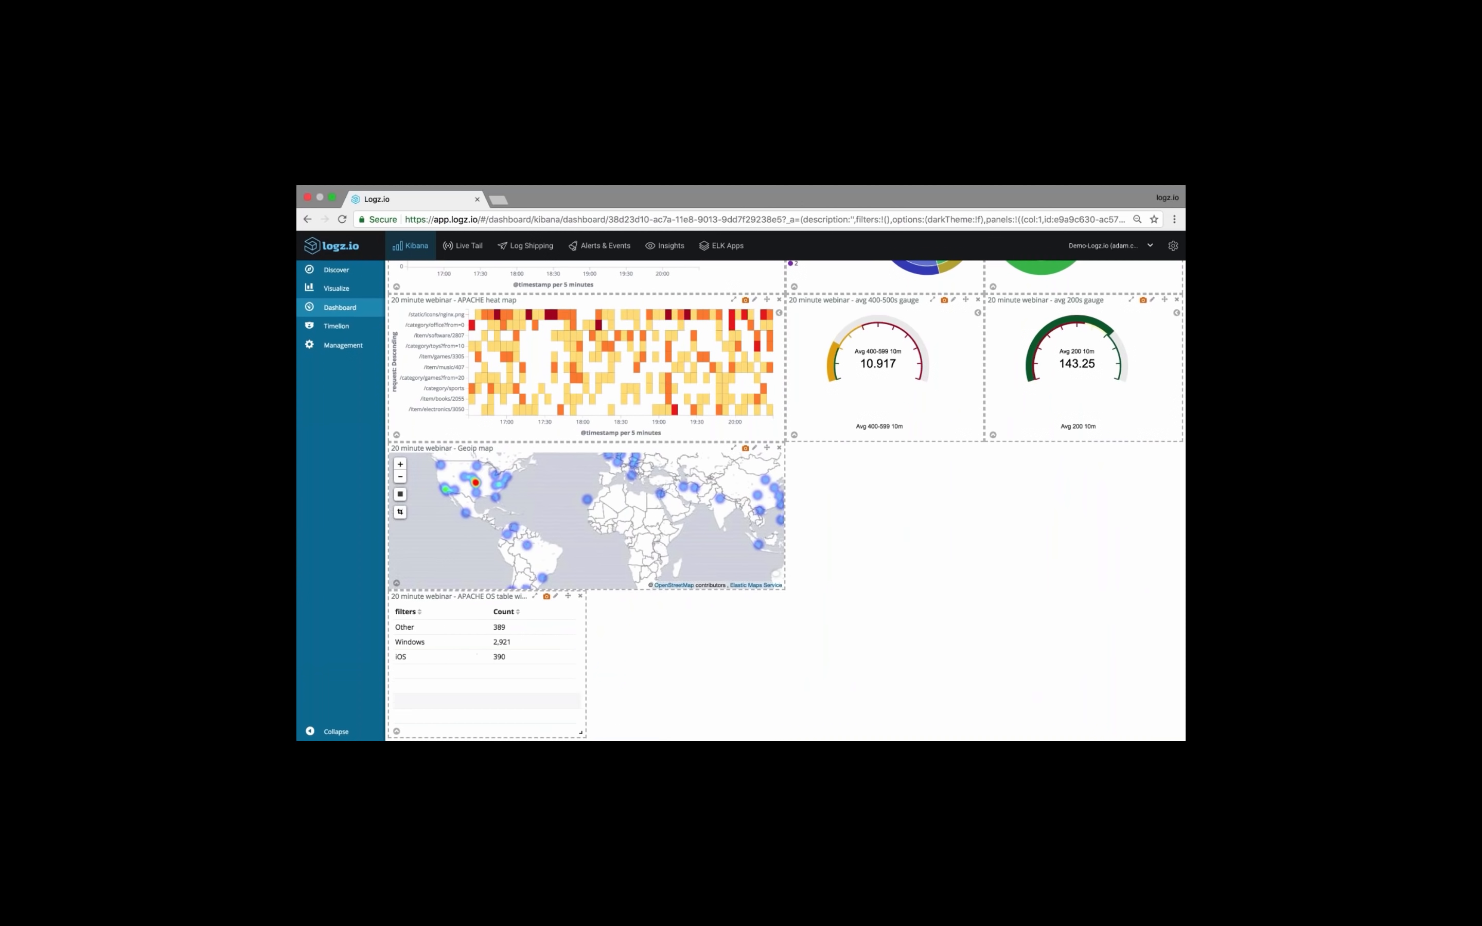
pyautogui.moveTo(569, 596); pyautogui.dragTo(966, 448)
# Find the "20 minute webinar - URL table" visualization by filtering for "URL" and add it to the dashboard
pyautogui.scroll(3, 961, 280)
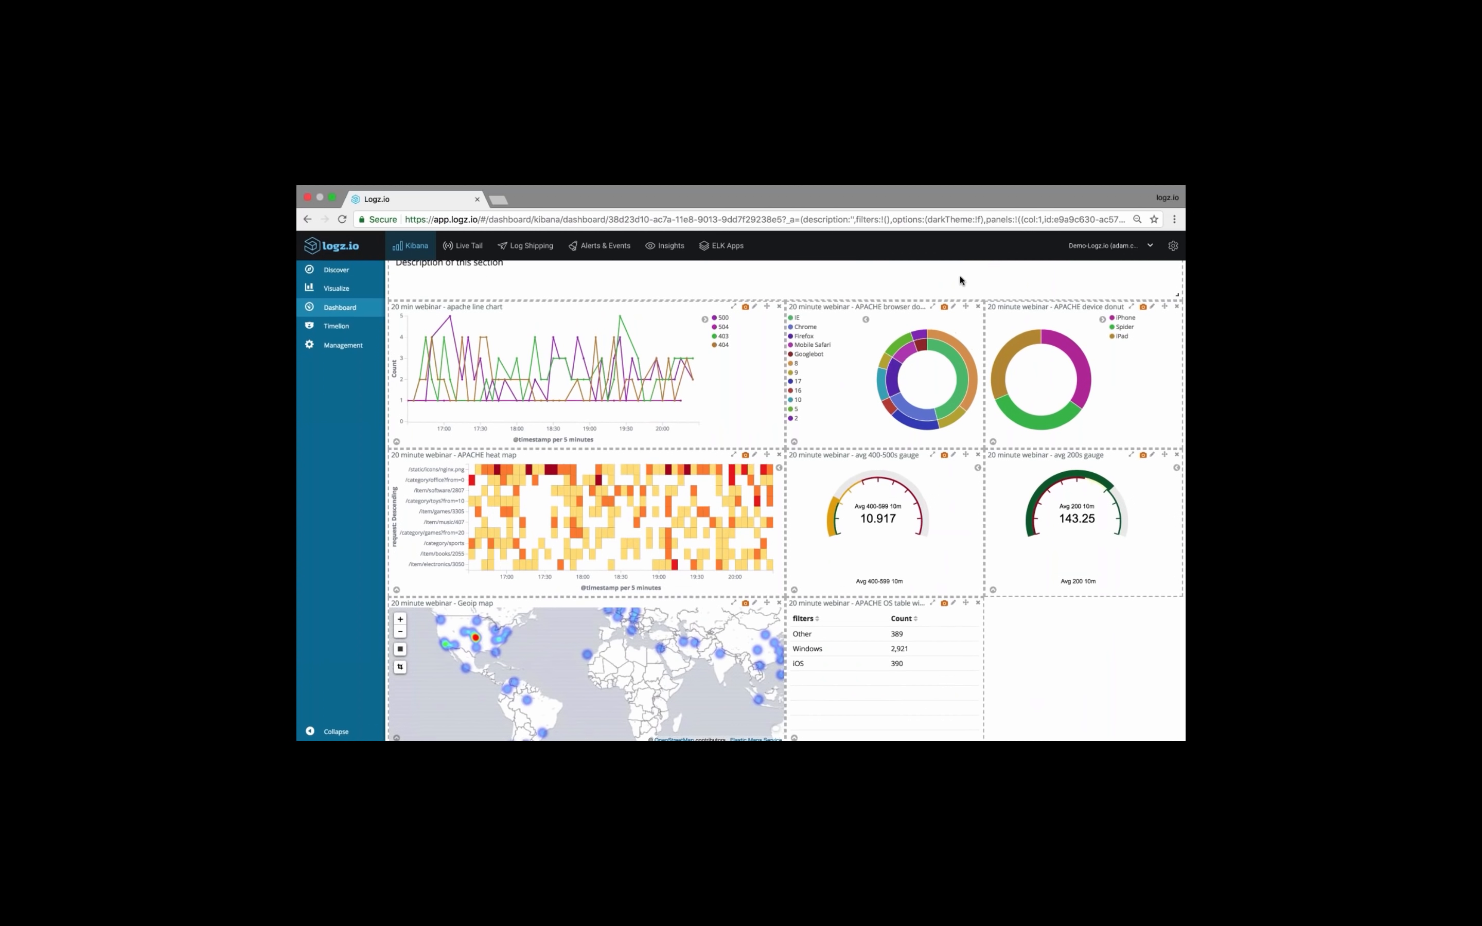
pyautogui.scroll(3, 958, 273)
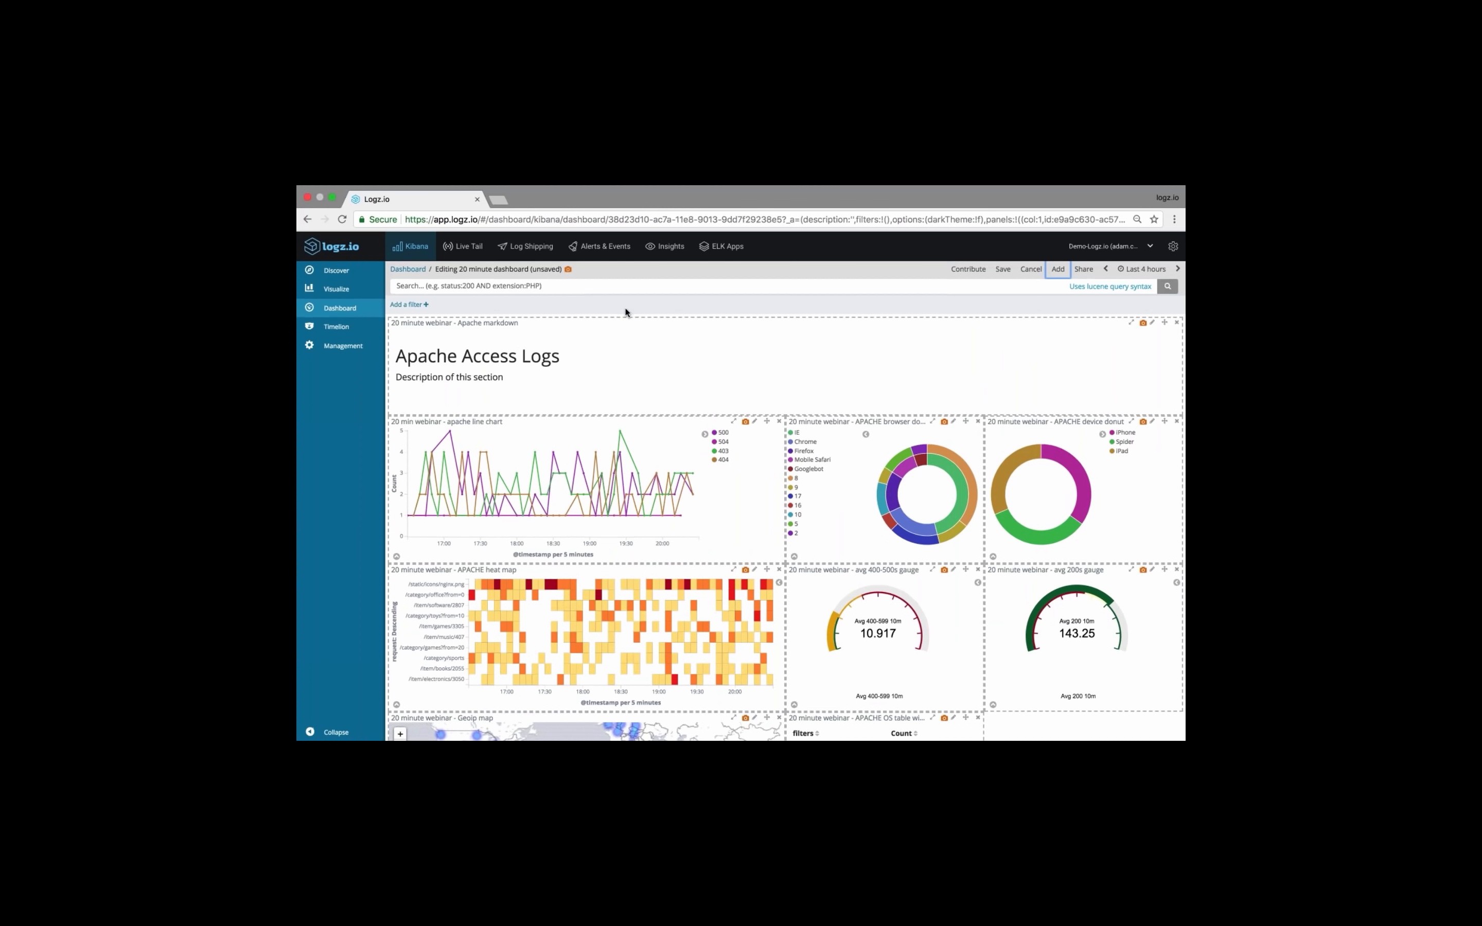
pyautogui.click(1058, 269)
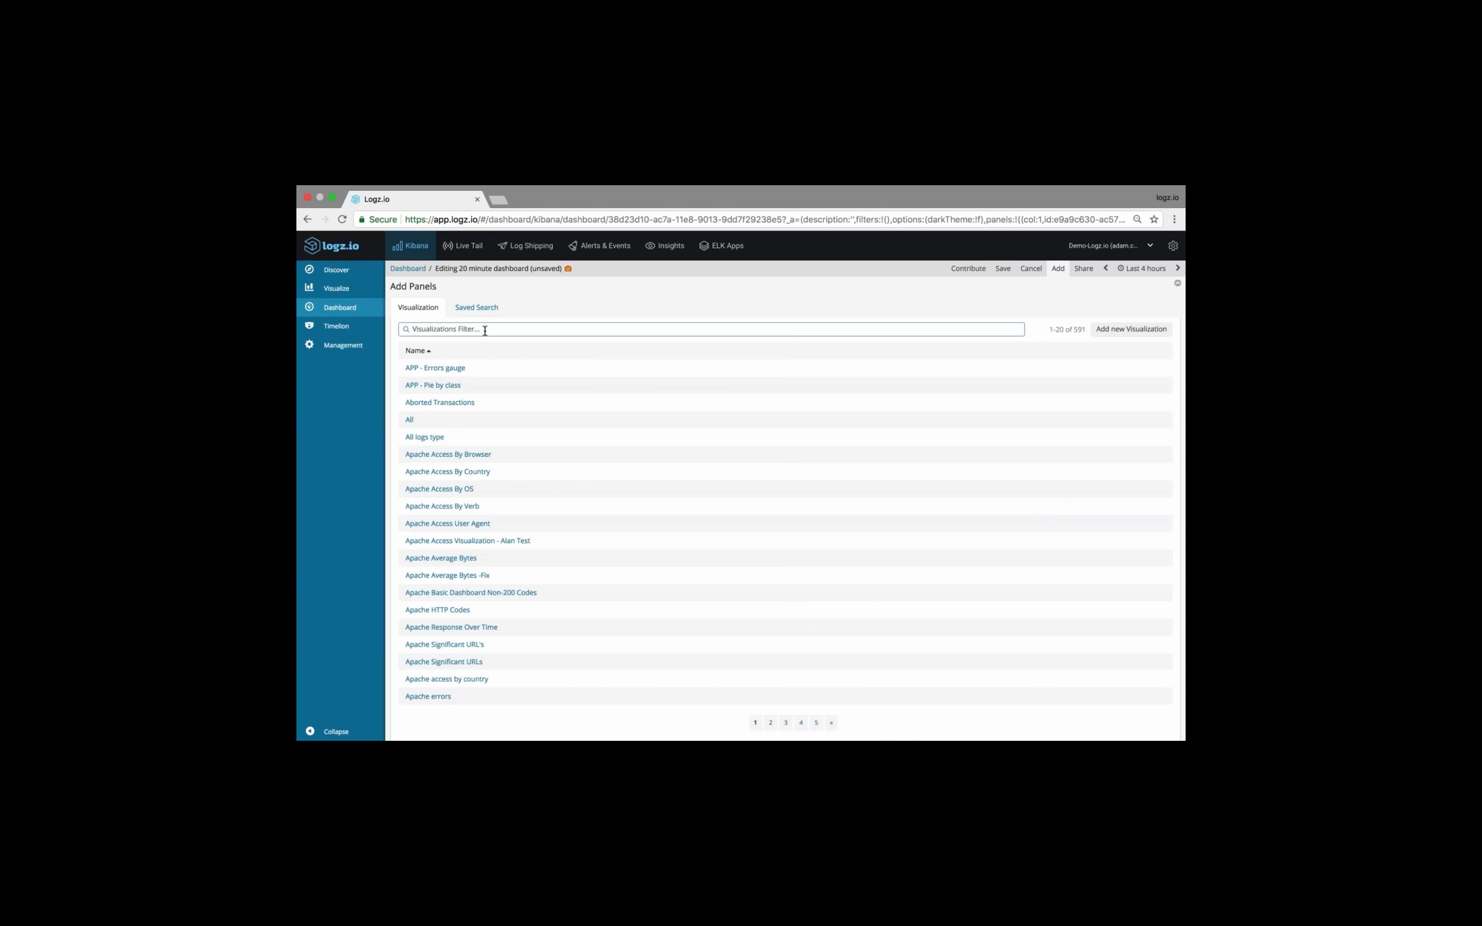
pyautogui.write('URL')
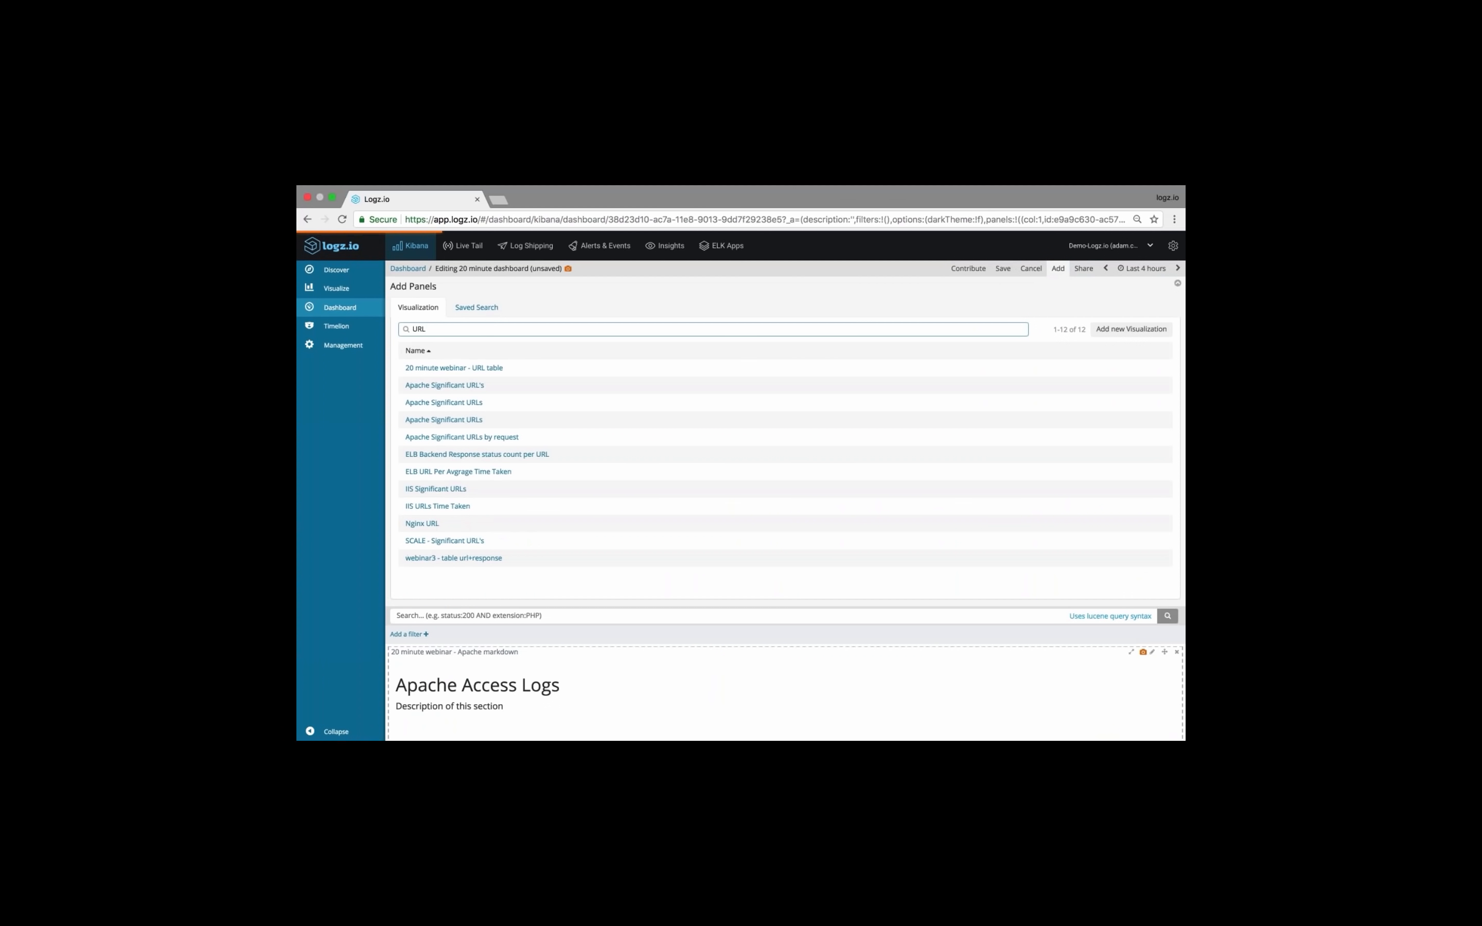
pyautogui.click(500, 373)
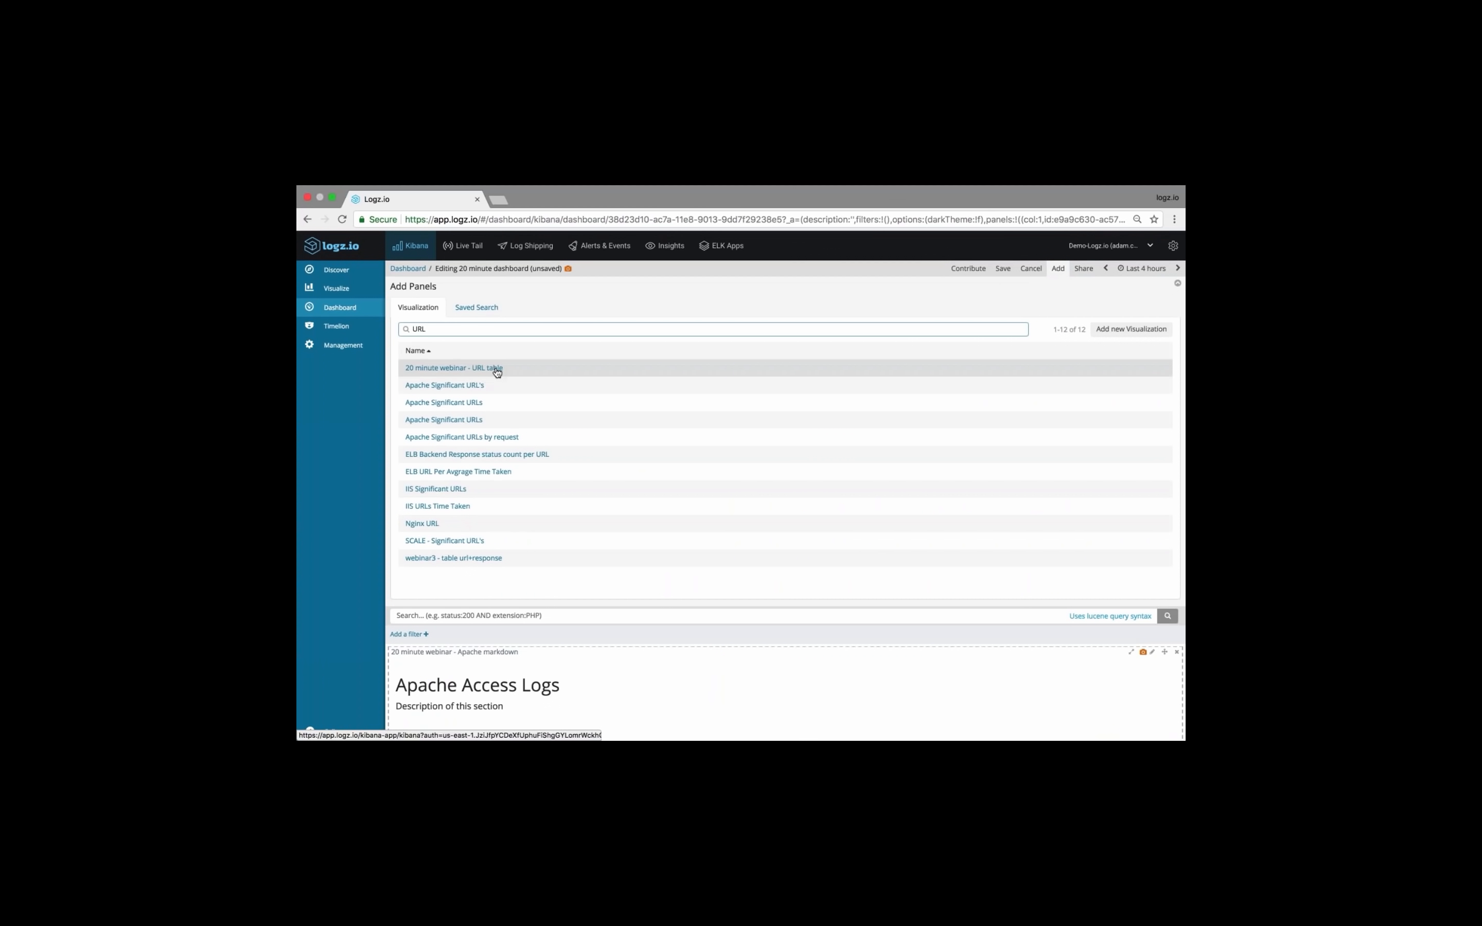
# Narrow the URL table to the gauges' width and place it beside the APACHE OS table, under the avg 200s gauge
pyautogui.scroll(-20, 750, 559)
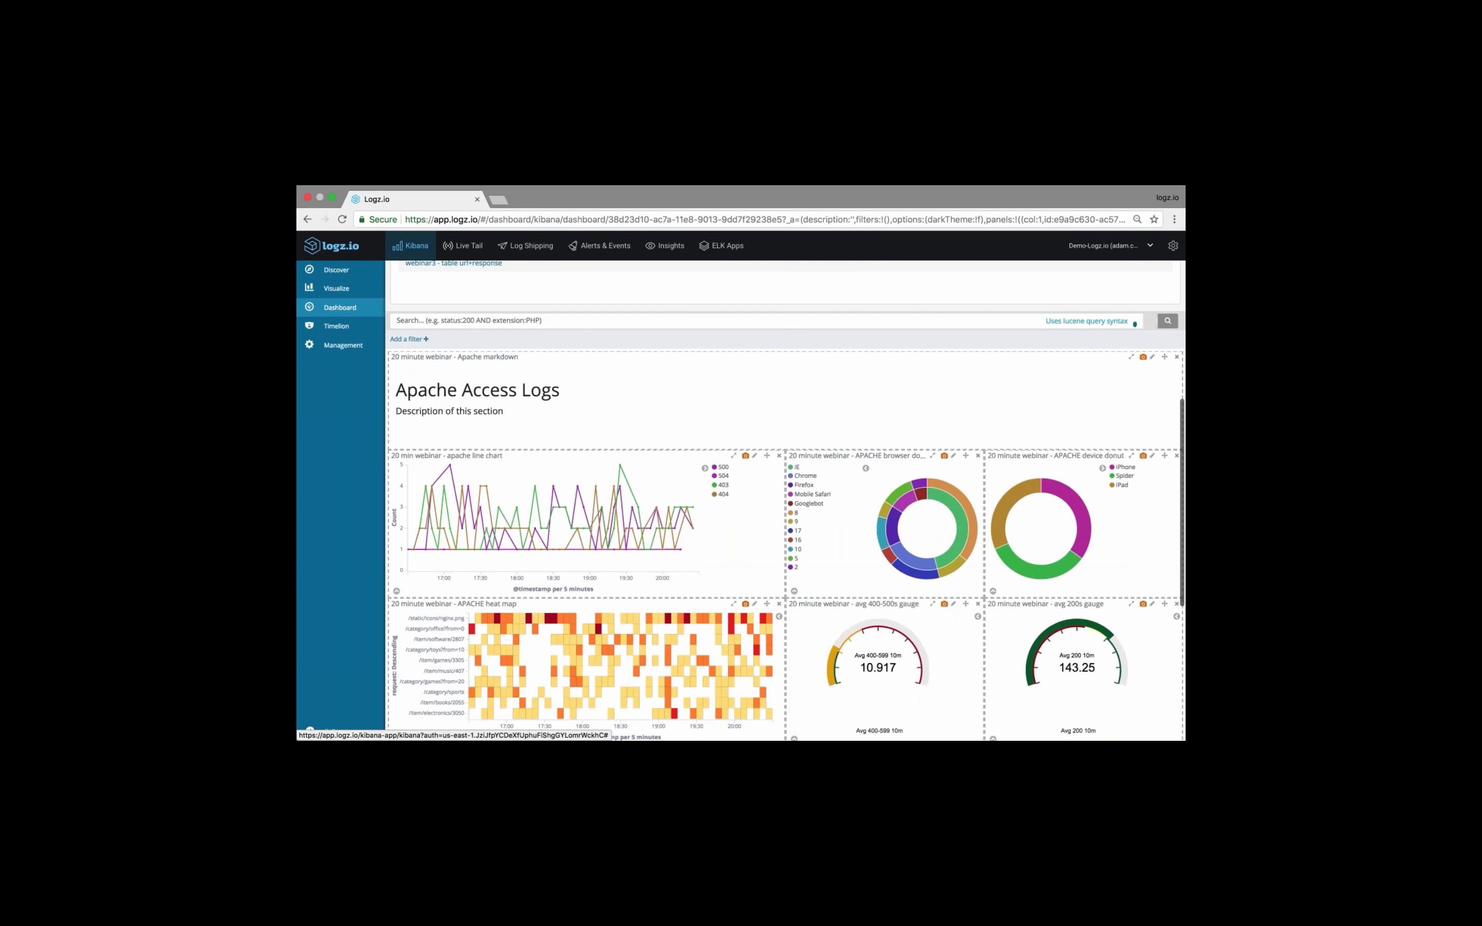
pyautogui.moveTo(780, 732); pyautogui.dragTo(556, 733)
pyautogui.moveTo(568, 596); pyautogui.dragTo(1183, 417)
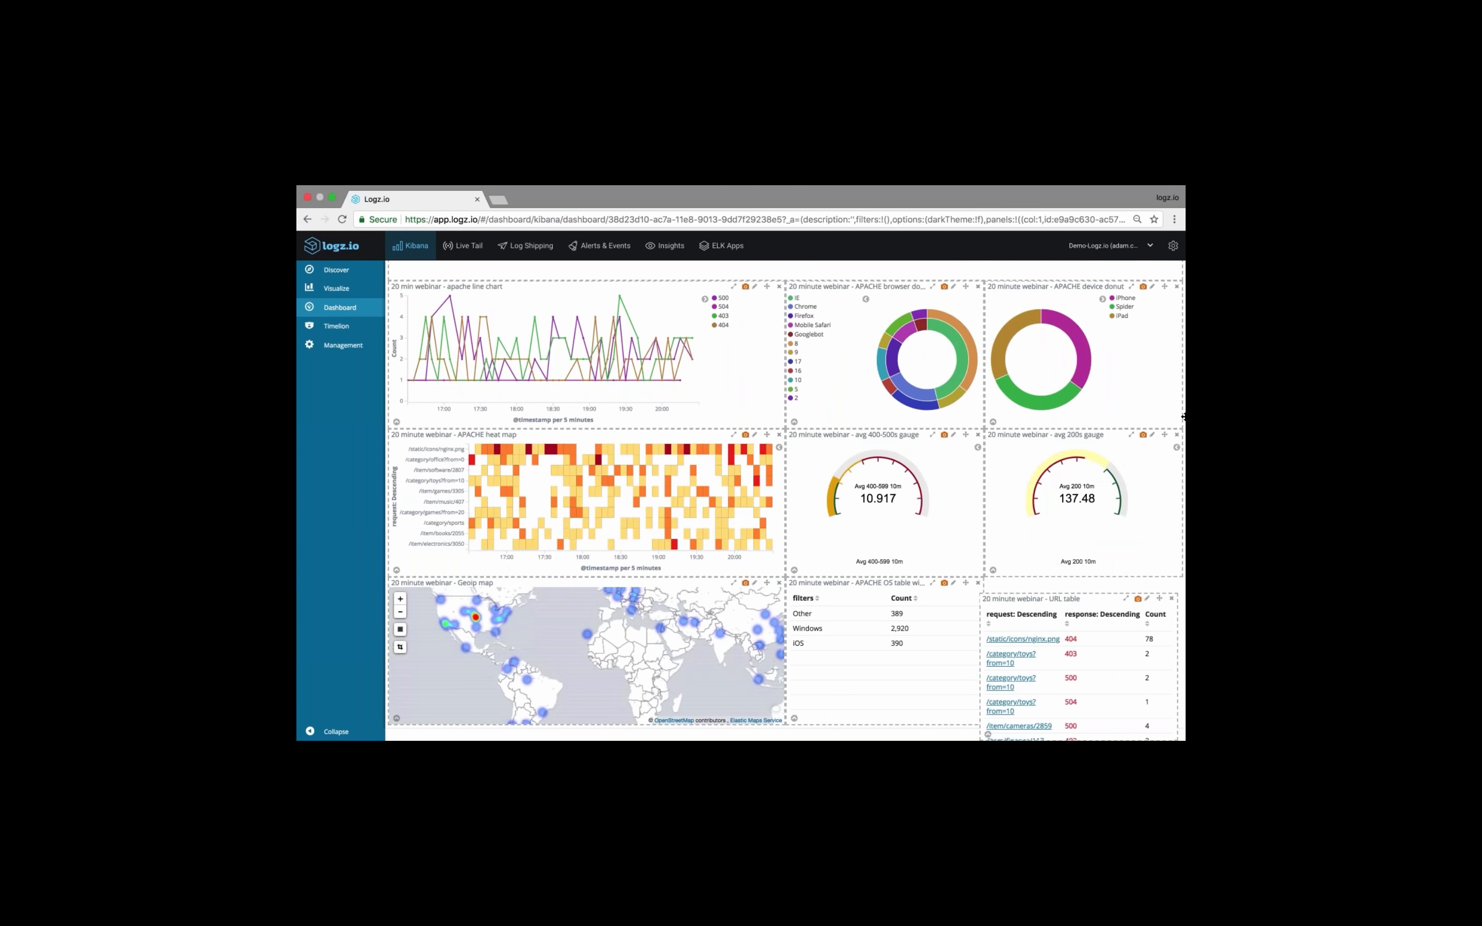
# Look over the arranged dashboard panels and zoom the Geoip map out one level to show the whole world
pyautogui.scroll(2, 905, 489)
pyautogui.scroll(4, 906, 488)
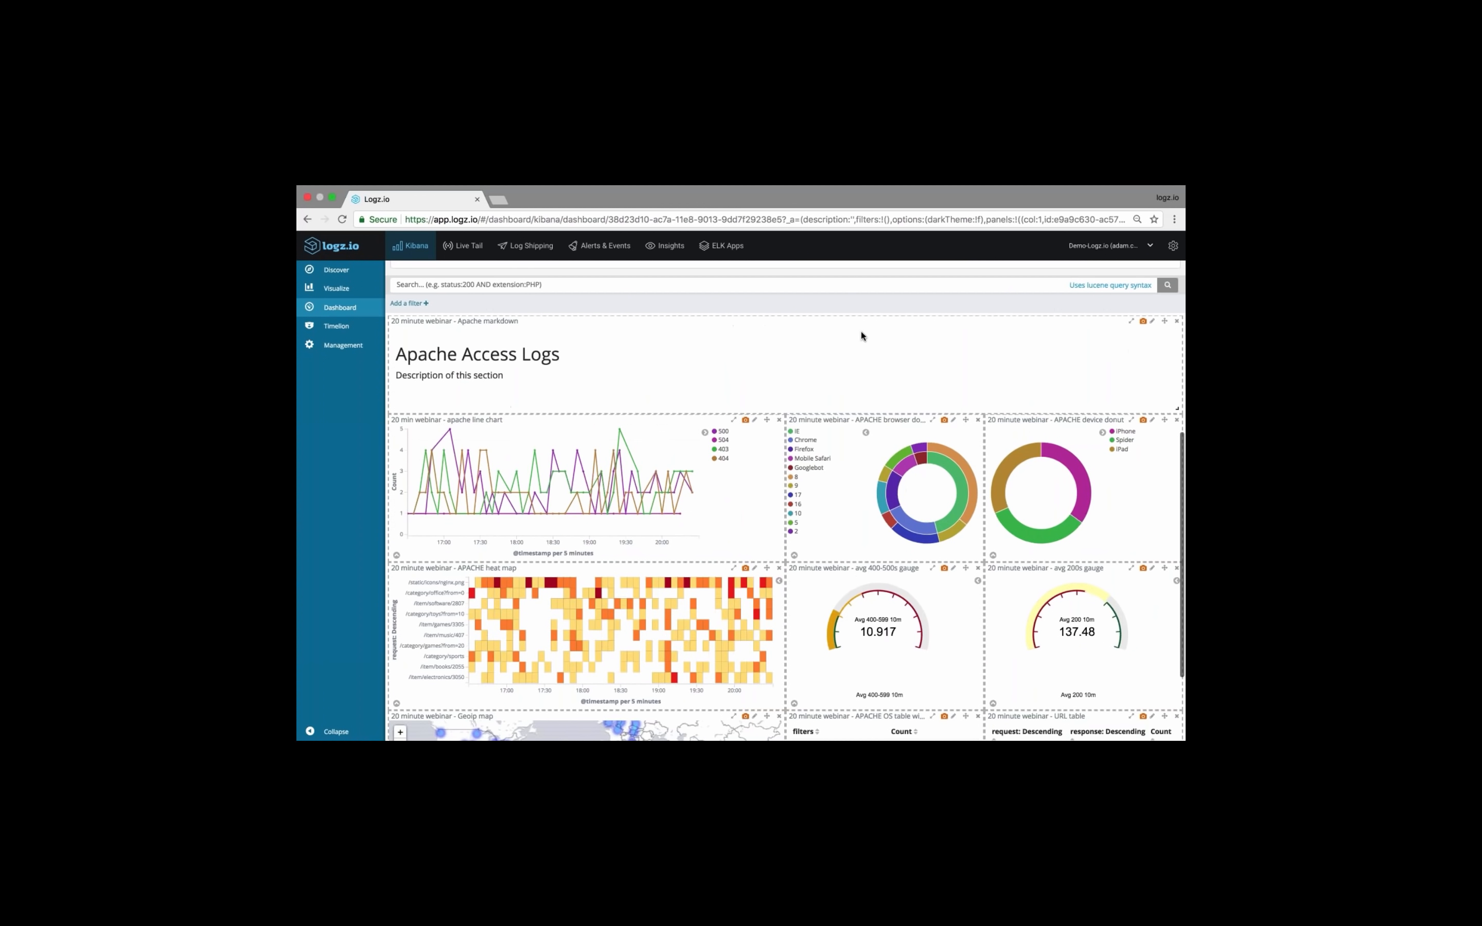
pyautogui.scroll(-4, 795, 394)
pyautogui.scroll(-1, 796, 395)
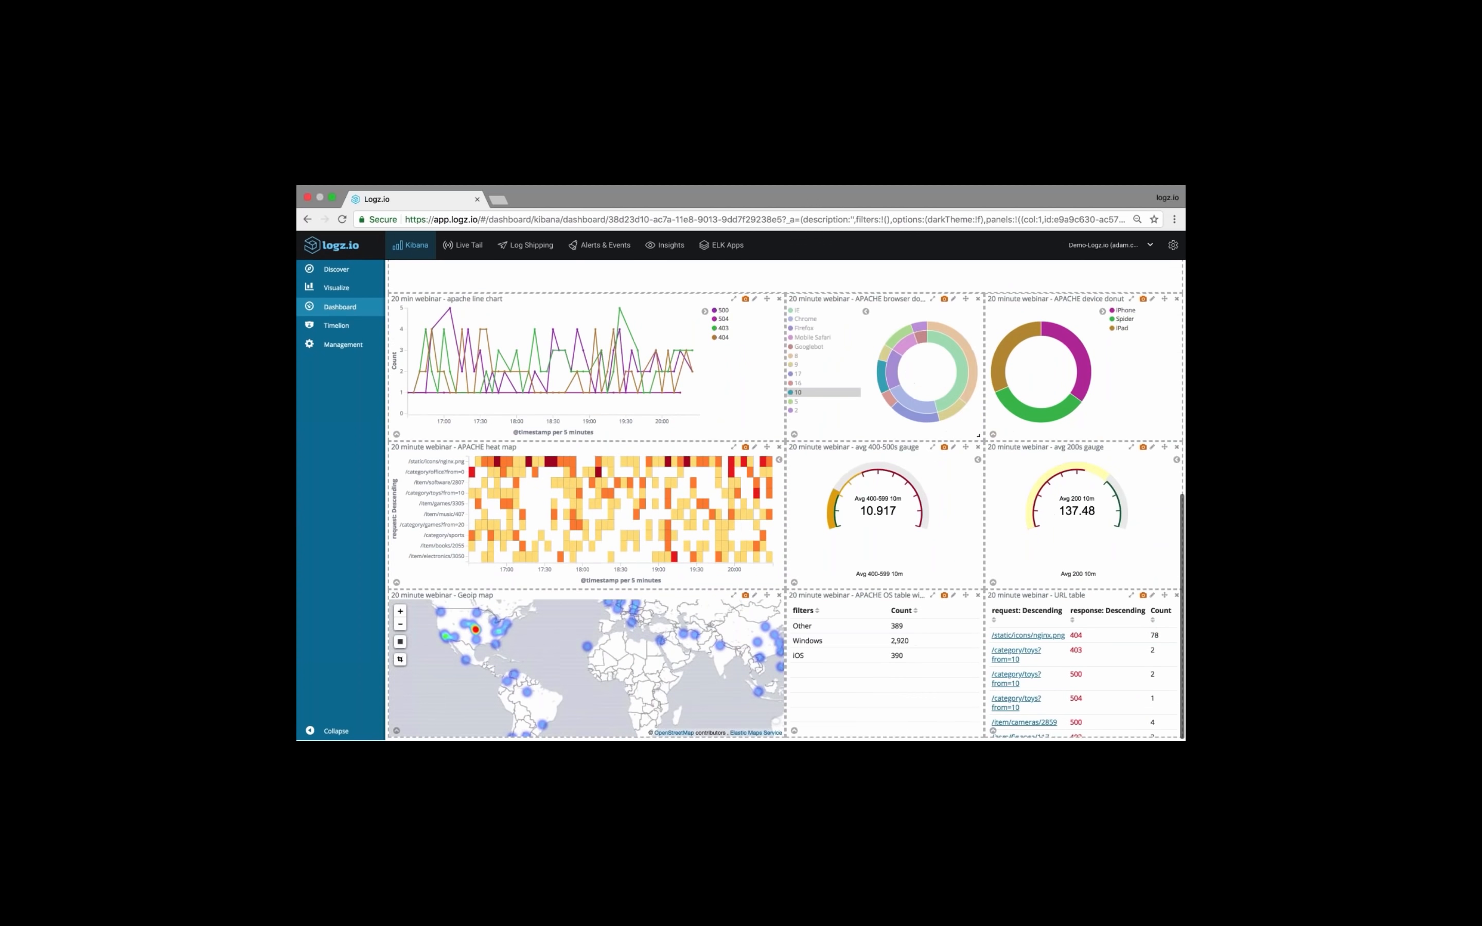
pyautogui.scroll(3, 800, 487)
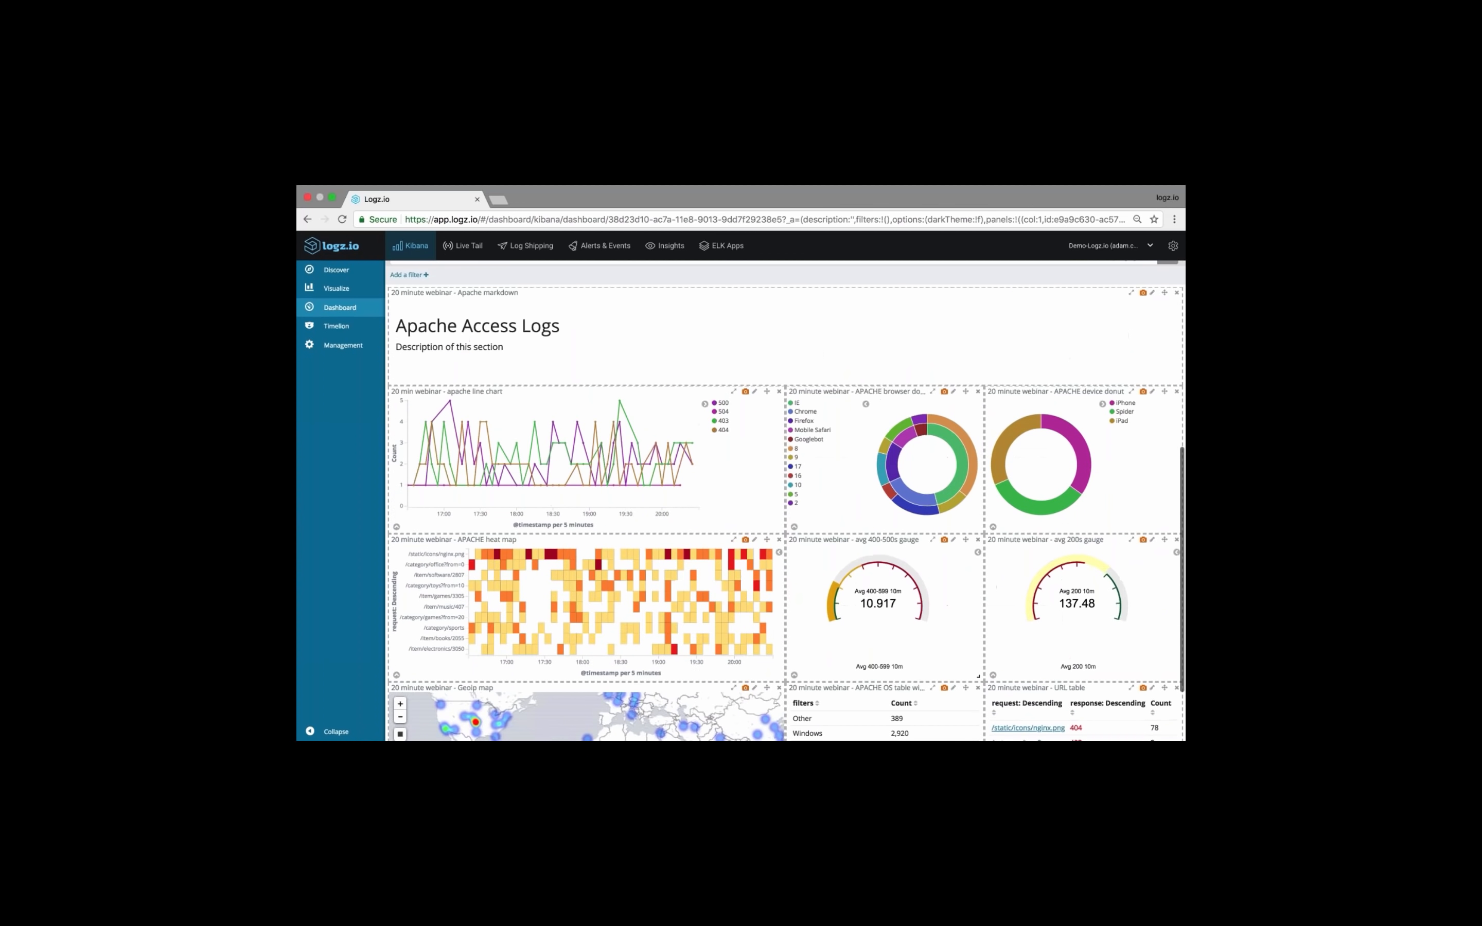
pyautogui.scroll(-3, 800, 487)
pyautogui.scroll(8, 799, 487)
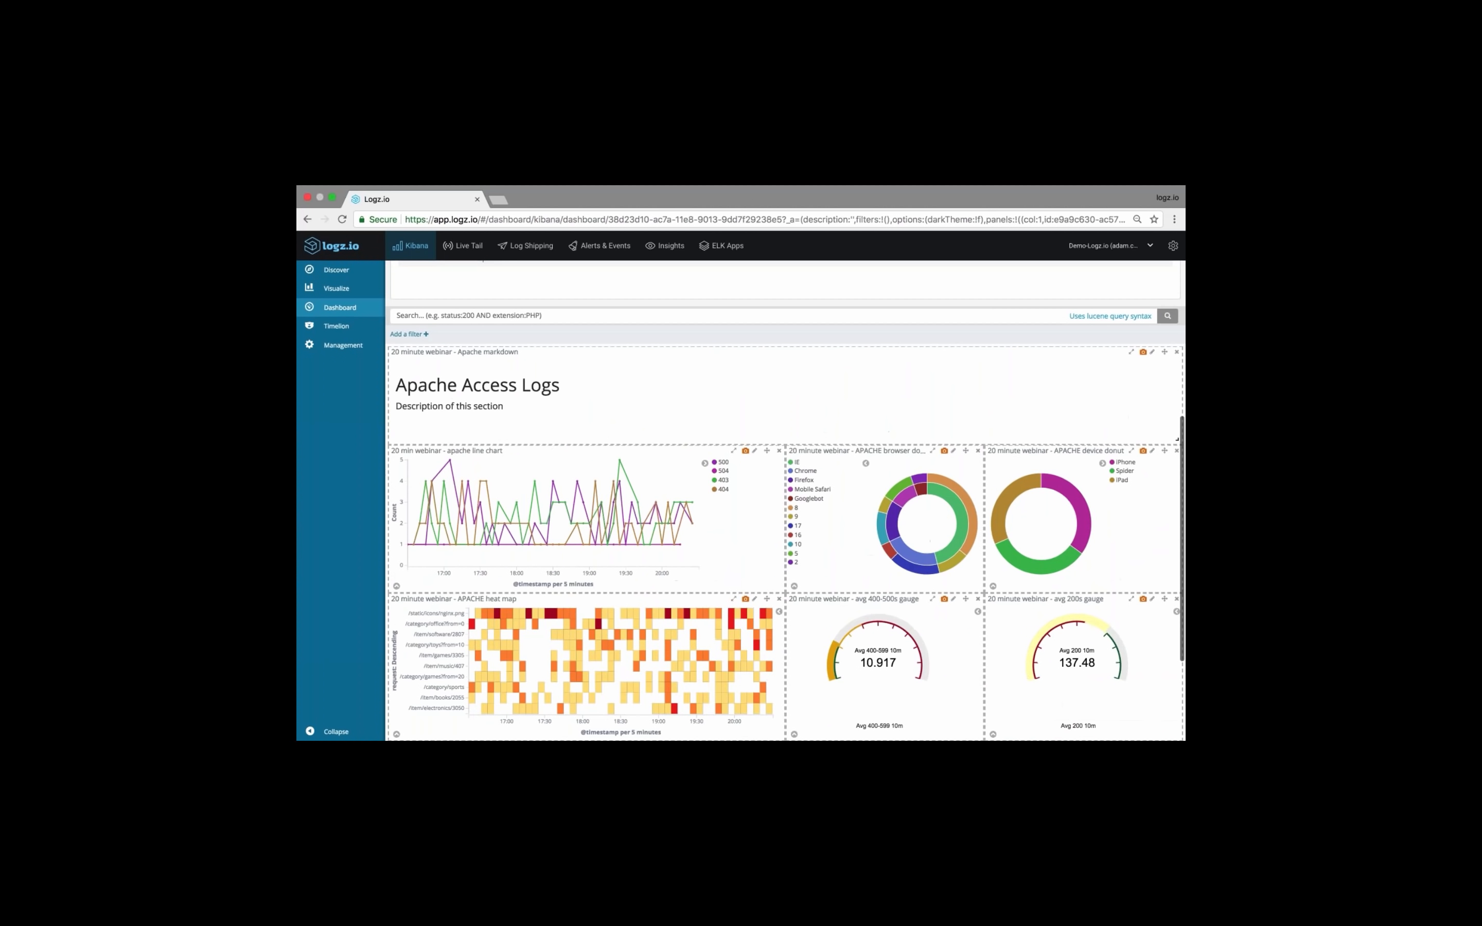
pyautogui.scroll(7, 900, 364)
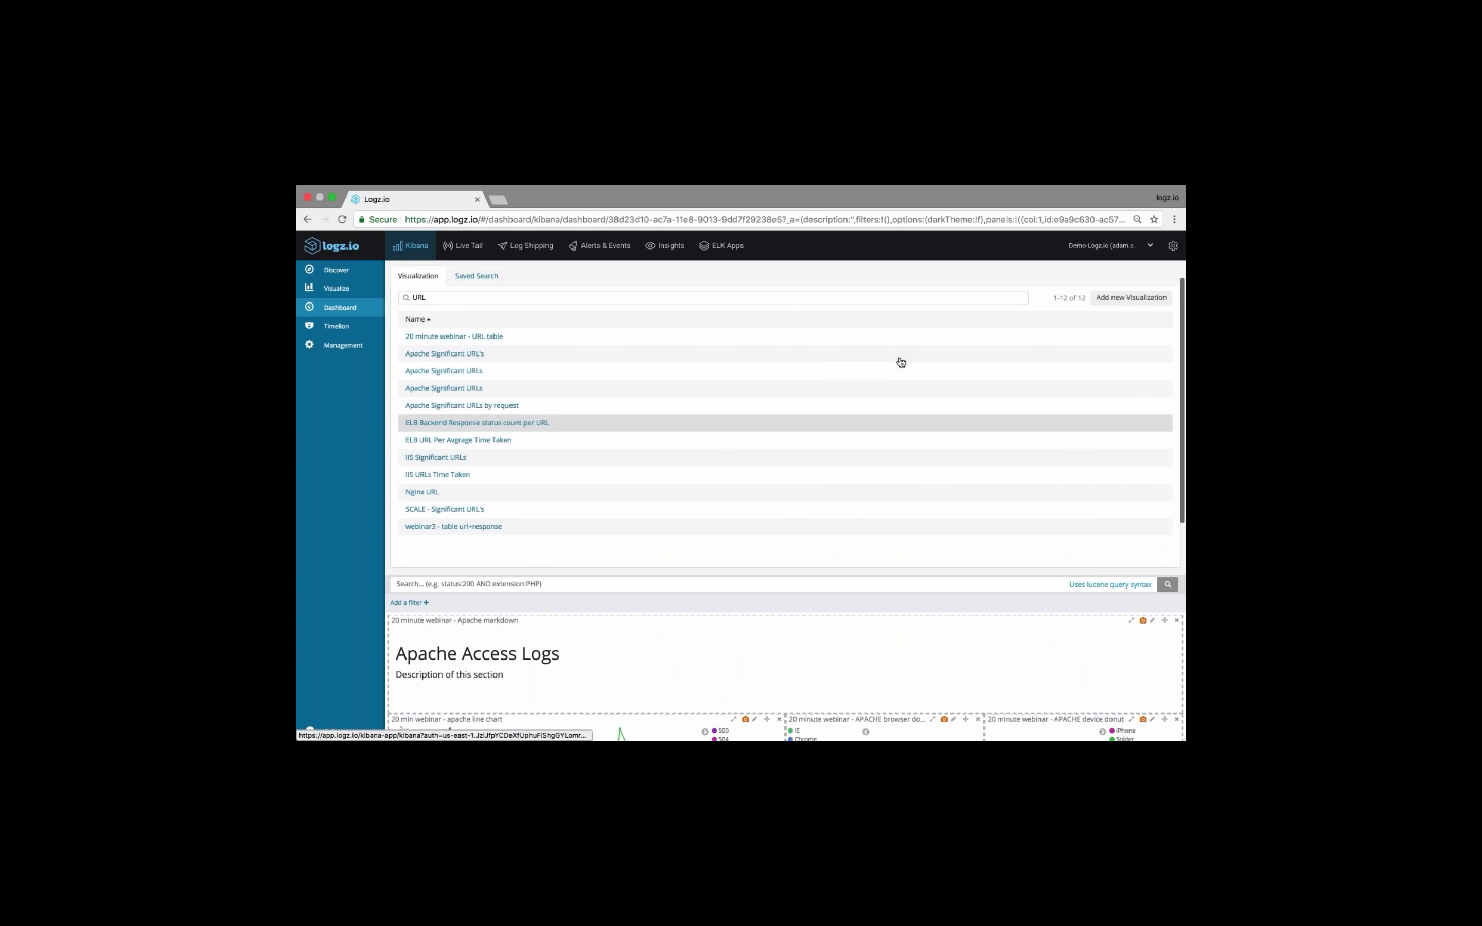
pyautogui.scroll(-15, 933, 351)
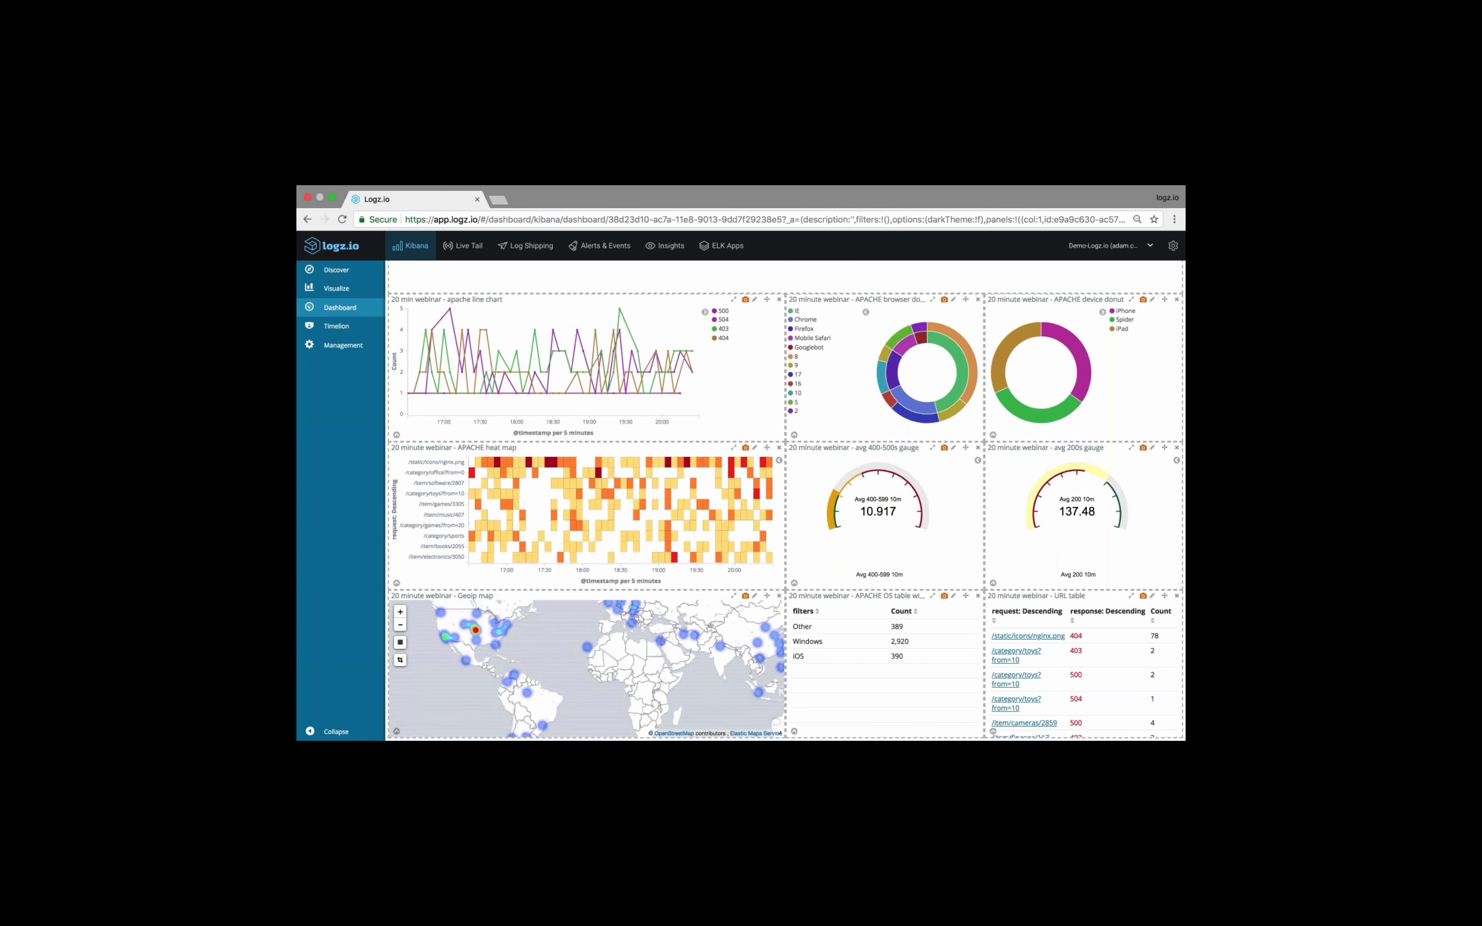
pyautogui.click(400, 625)
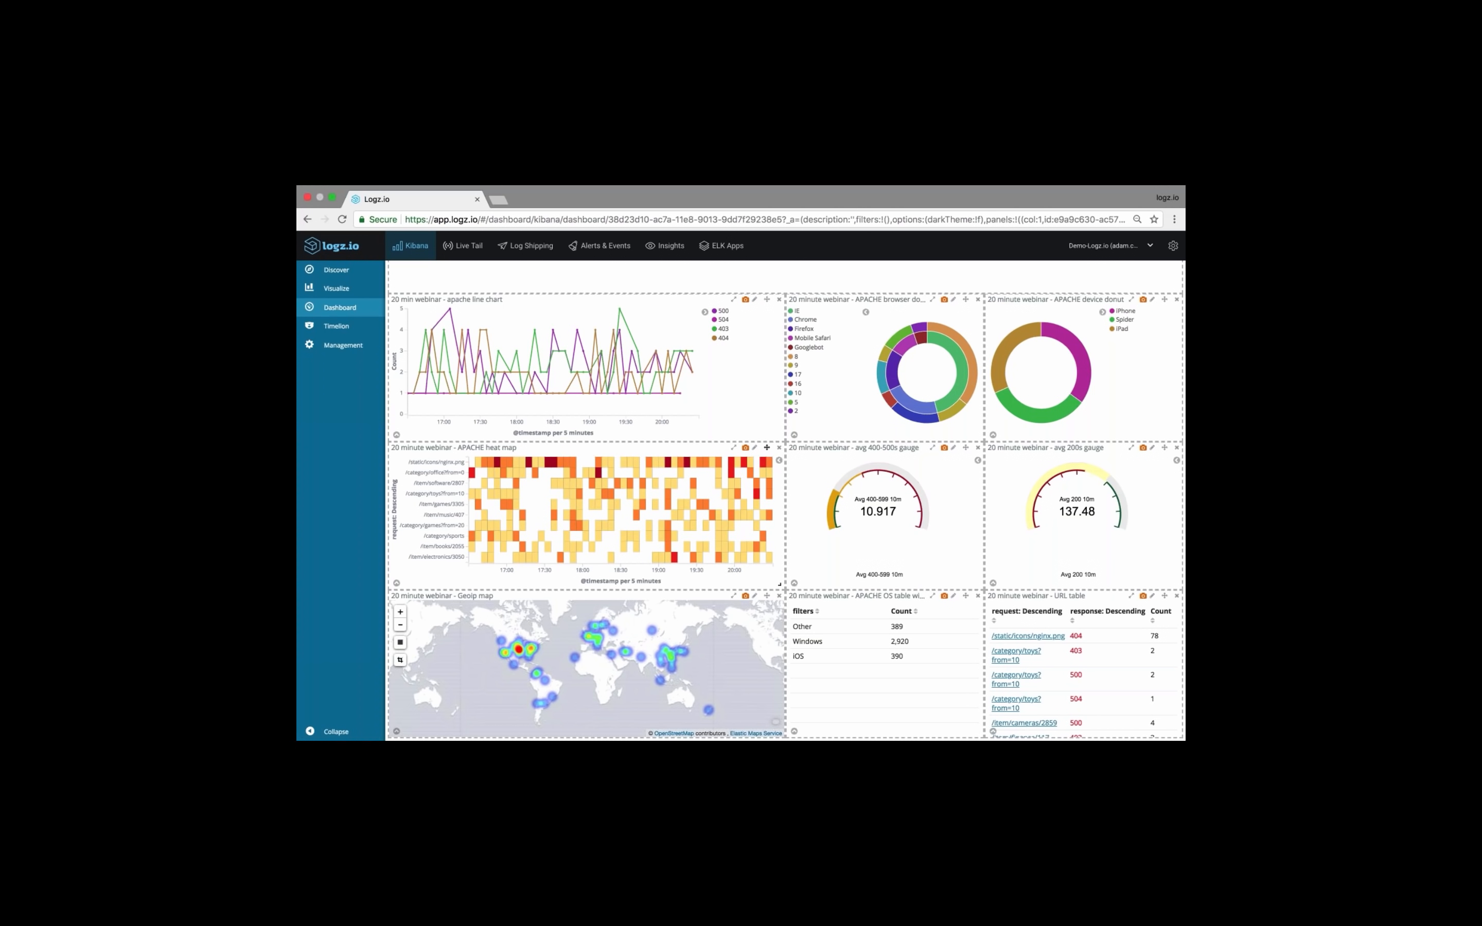
# Reopen the panel picker's visualization list and replace its filter text with "METRIC"
pyautogui.scroll(8, 589, 371)
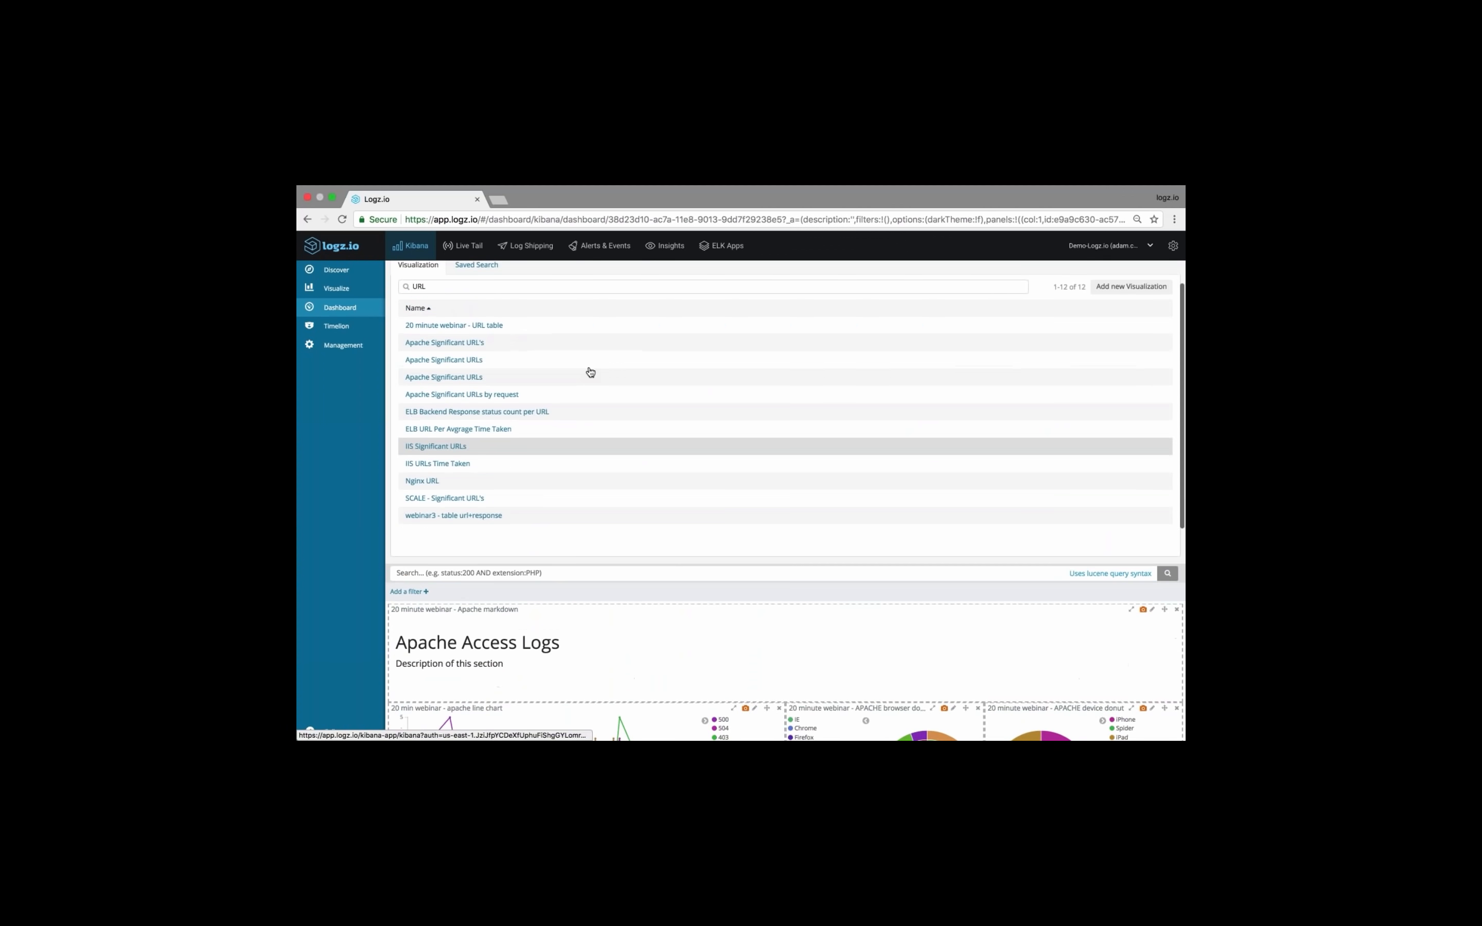
pyautogui.click(412, 328)
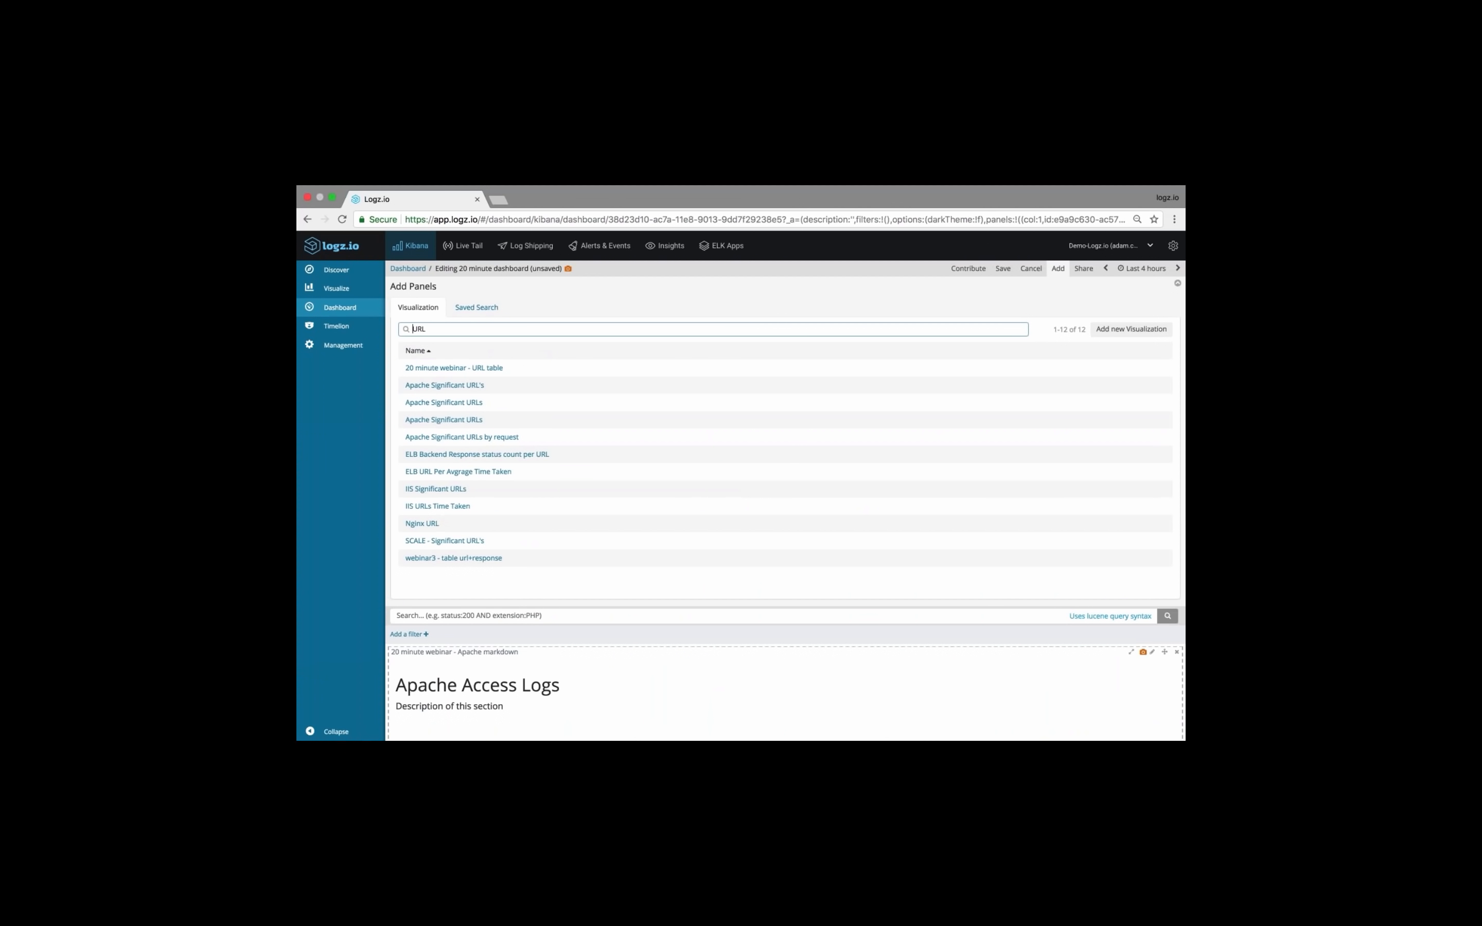
pyautogui.write('20 minut')
pyautogui.press('BackSpace')
pyautogui.press('BackSpace')
pyautogui.press('BackSpace')
pyautogui.press('BackSpace')
pyautogui.press('BackSpace')
pyautogui.press('BackSpace')
pyautogui.press('BackSpace')
pyautogui.press('BackSpace')
pyautogui.press('super+a')
pyautogui.press('BackSpace')
pyautogui.write('ET')
pyautogui.press('BackSpace')
pyautogui.press('BackSpace')
pyautogui.write('METR')
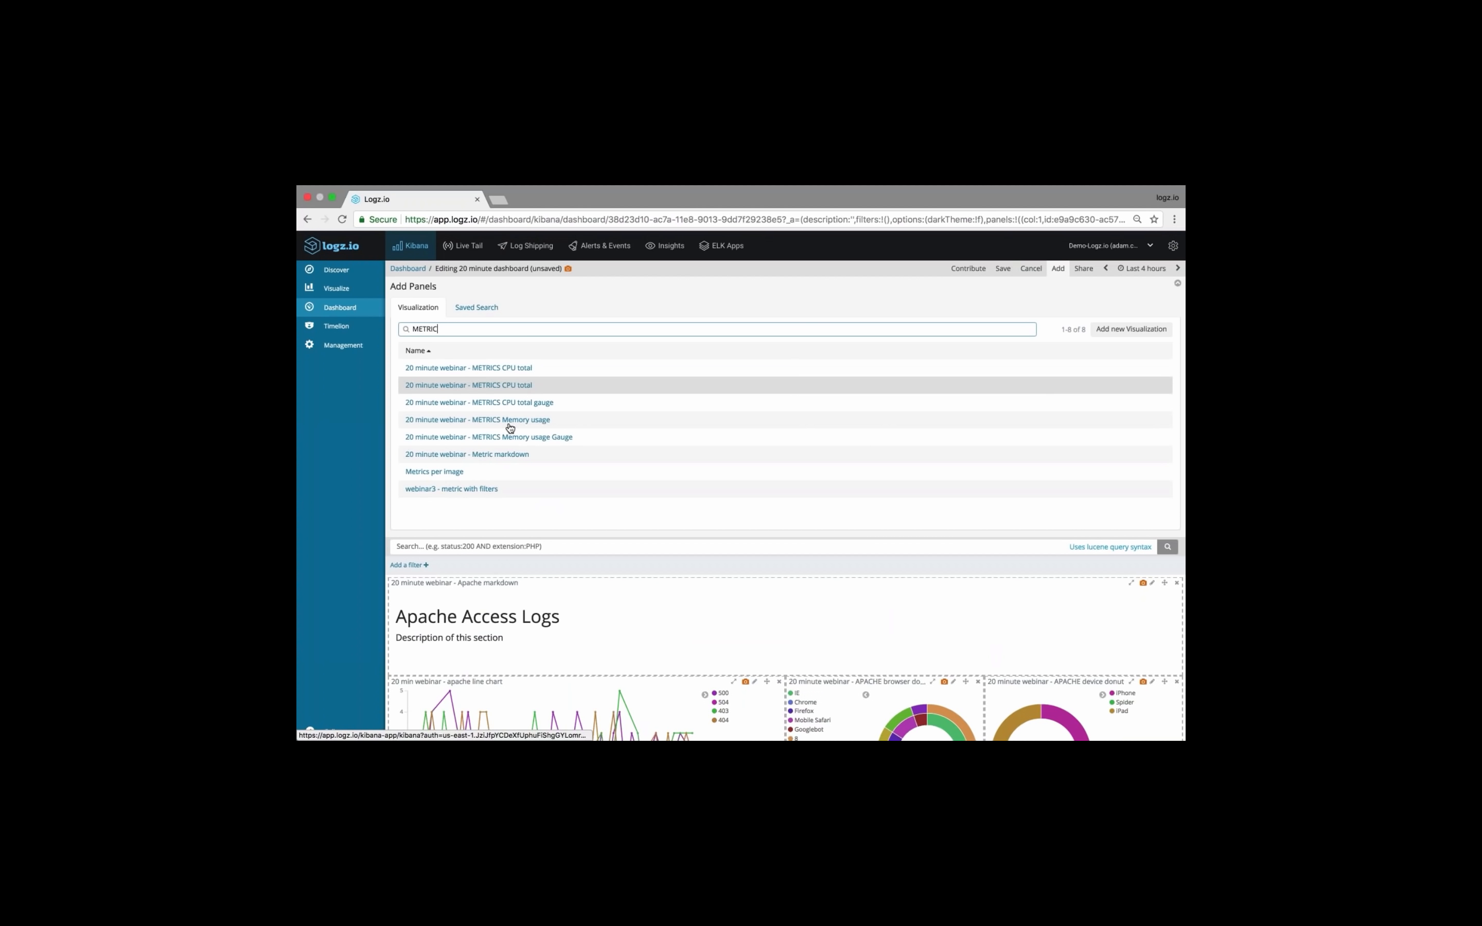
# Add the "20 minute webinar" Metric markdown, METRICS CPU total, CPU total gauge, Memory usage and Memory usage Gauge visualizations to the dashboard
pyautogui.click(507, 460)
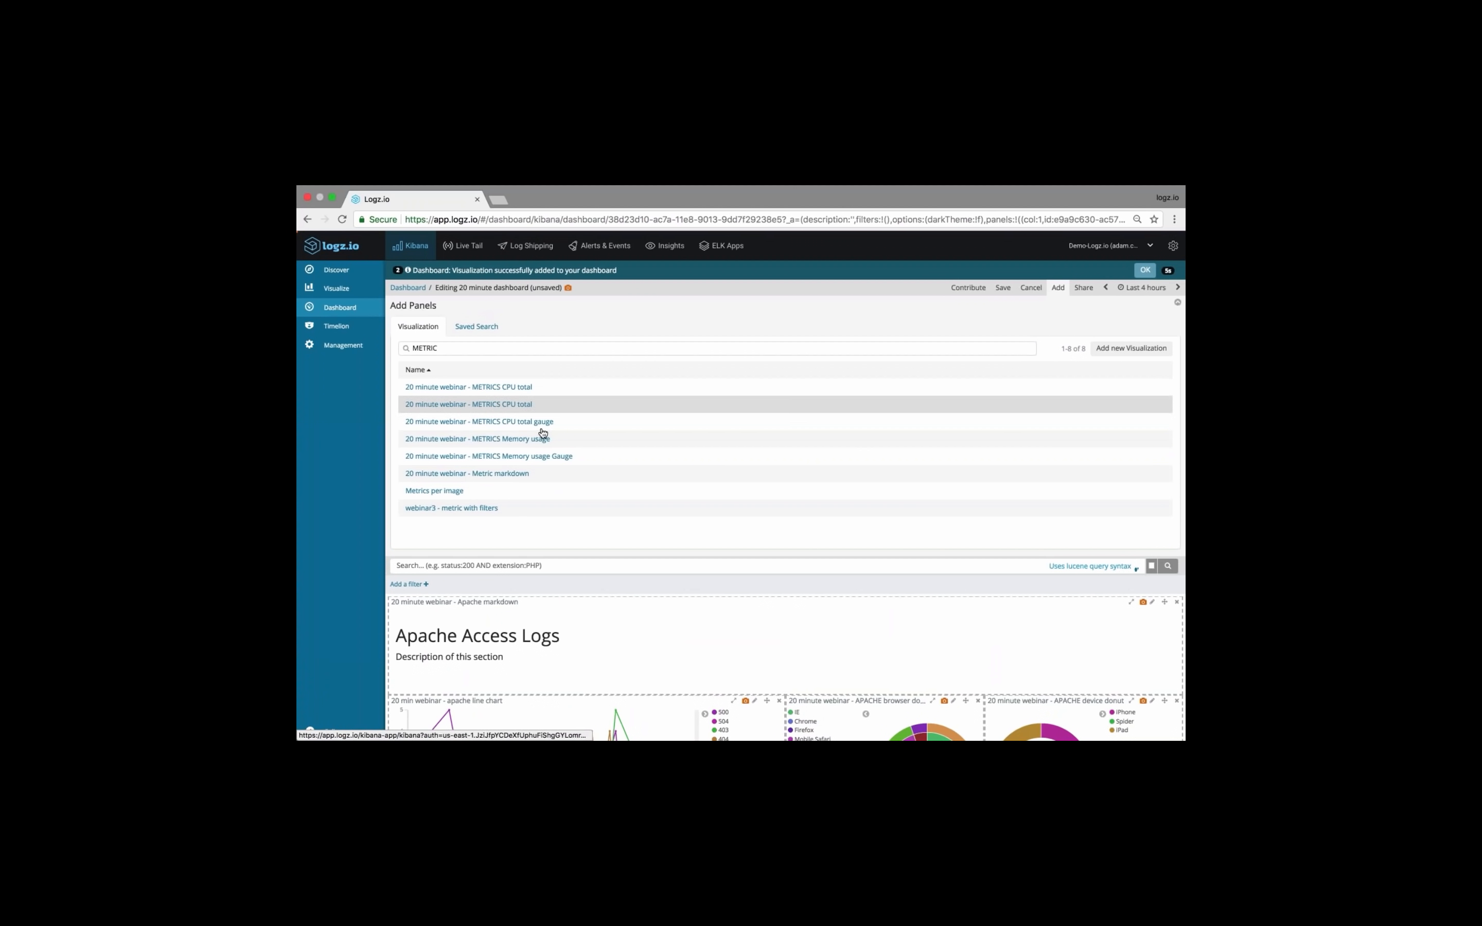
pyautogui.click(531, 423)
pyautogui.click(533, 440)
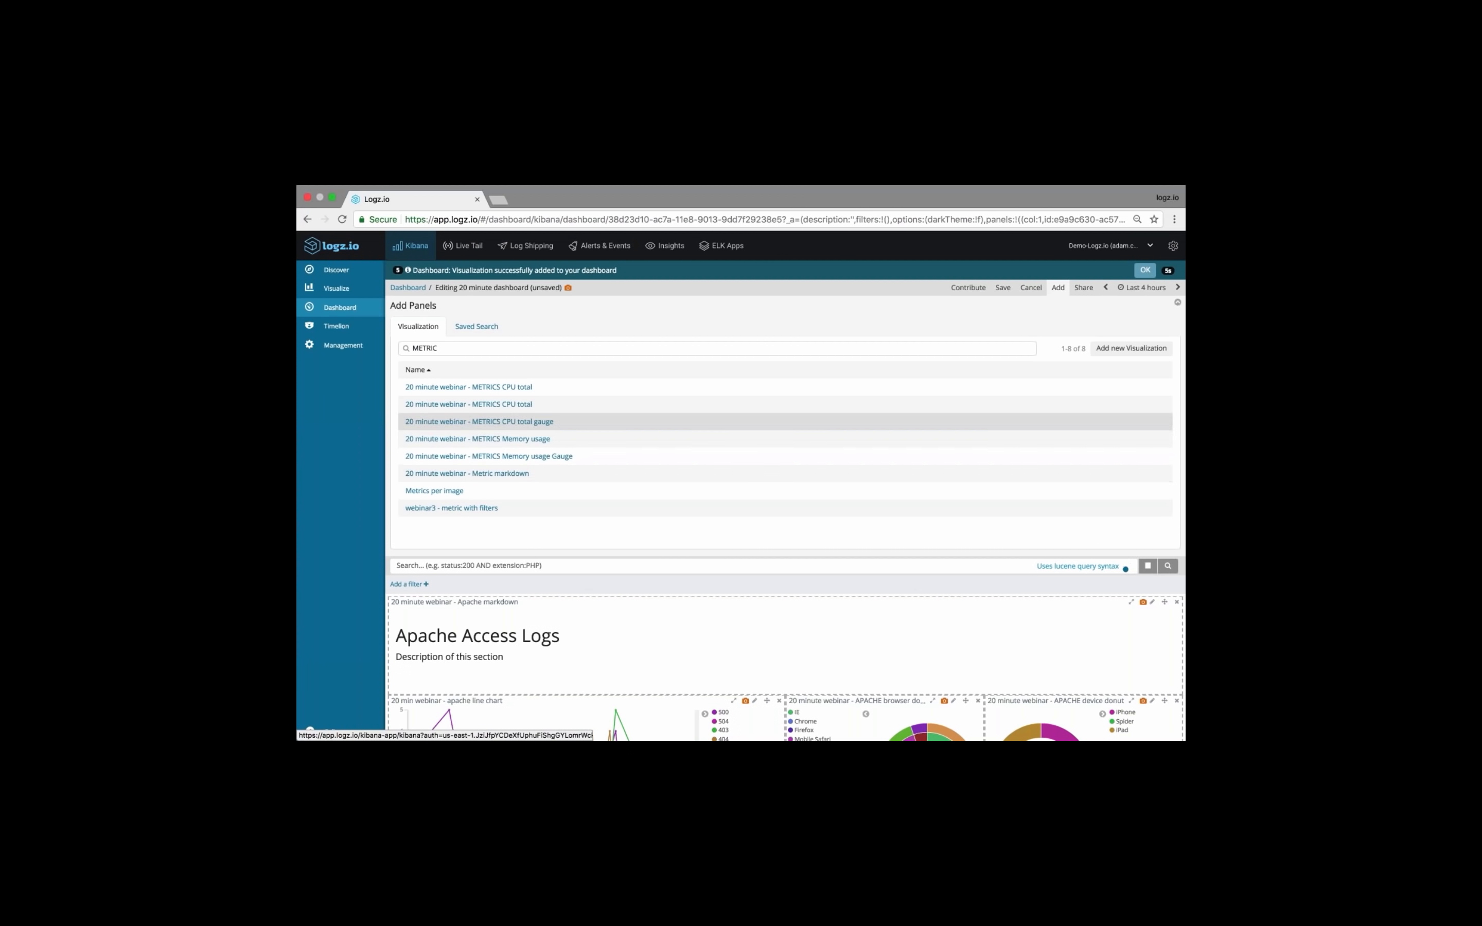
pyautogui.click(1145, 270)
pyautogui.click(1057, 269)
# Shorten the Metric markdown and stretch it across the dashboard, then place the Mem Used gauge under the CPU Total gauge, beside the Memory usage chart
pyautogui.scroll(-3, 919, 368)
pyautogui.scroll(-5, 784, 490)
pyautogui.rightClick(867, 500)
pyautogui.click(792, 733)
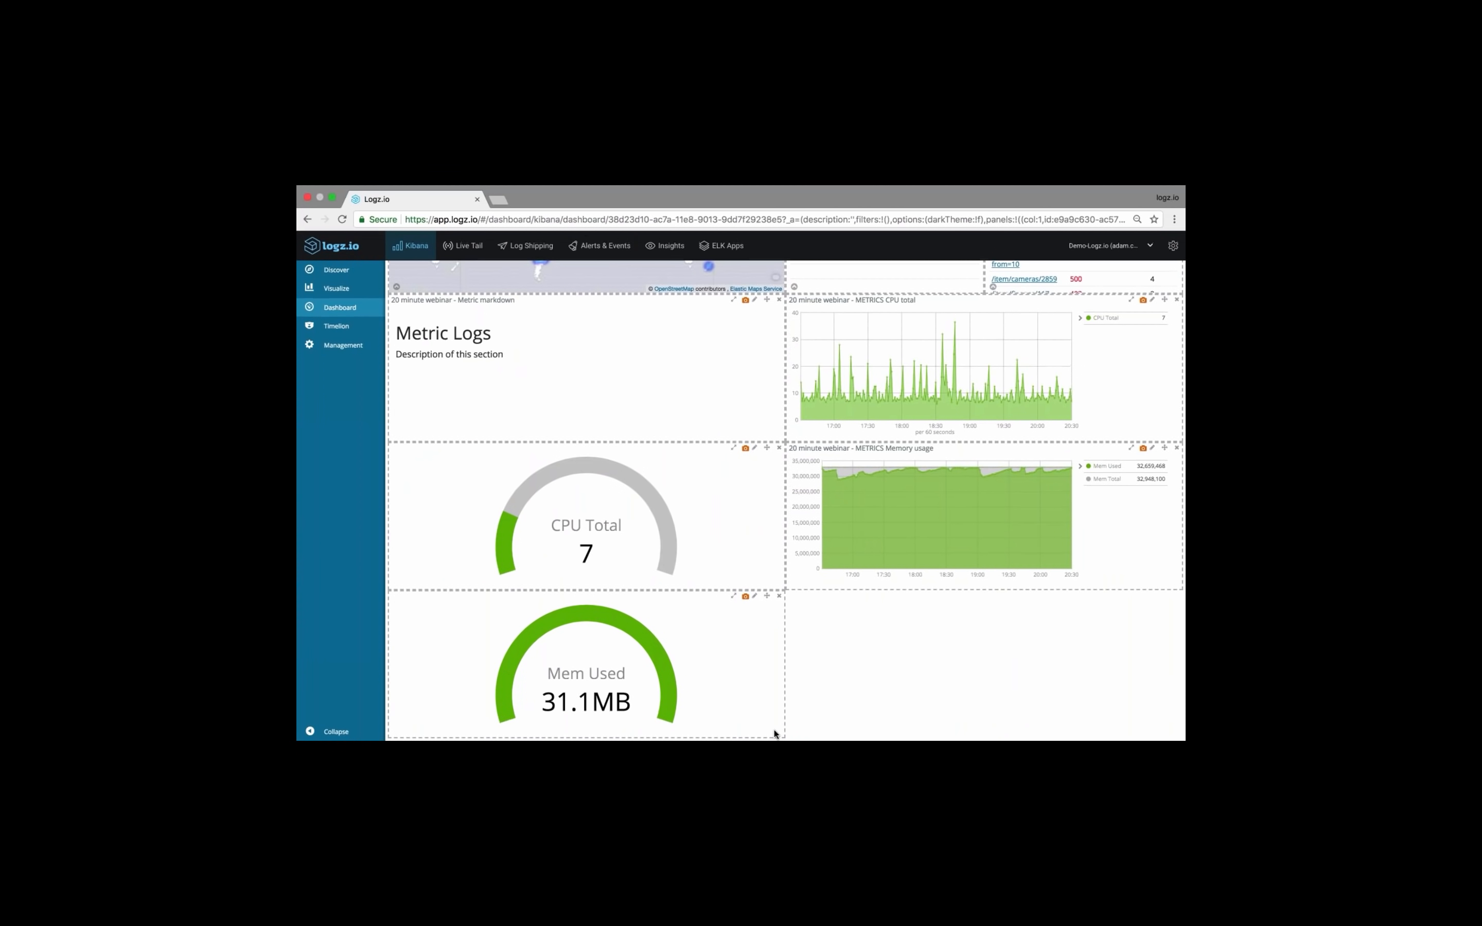
pyautogui.moveTo(767, 597); pyautogui.dragTo(1099, 597)
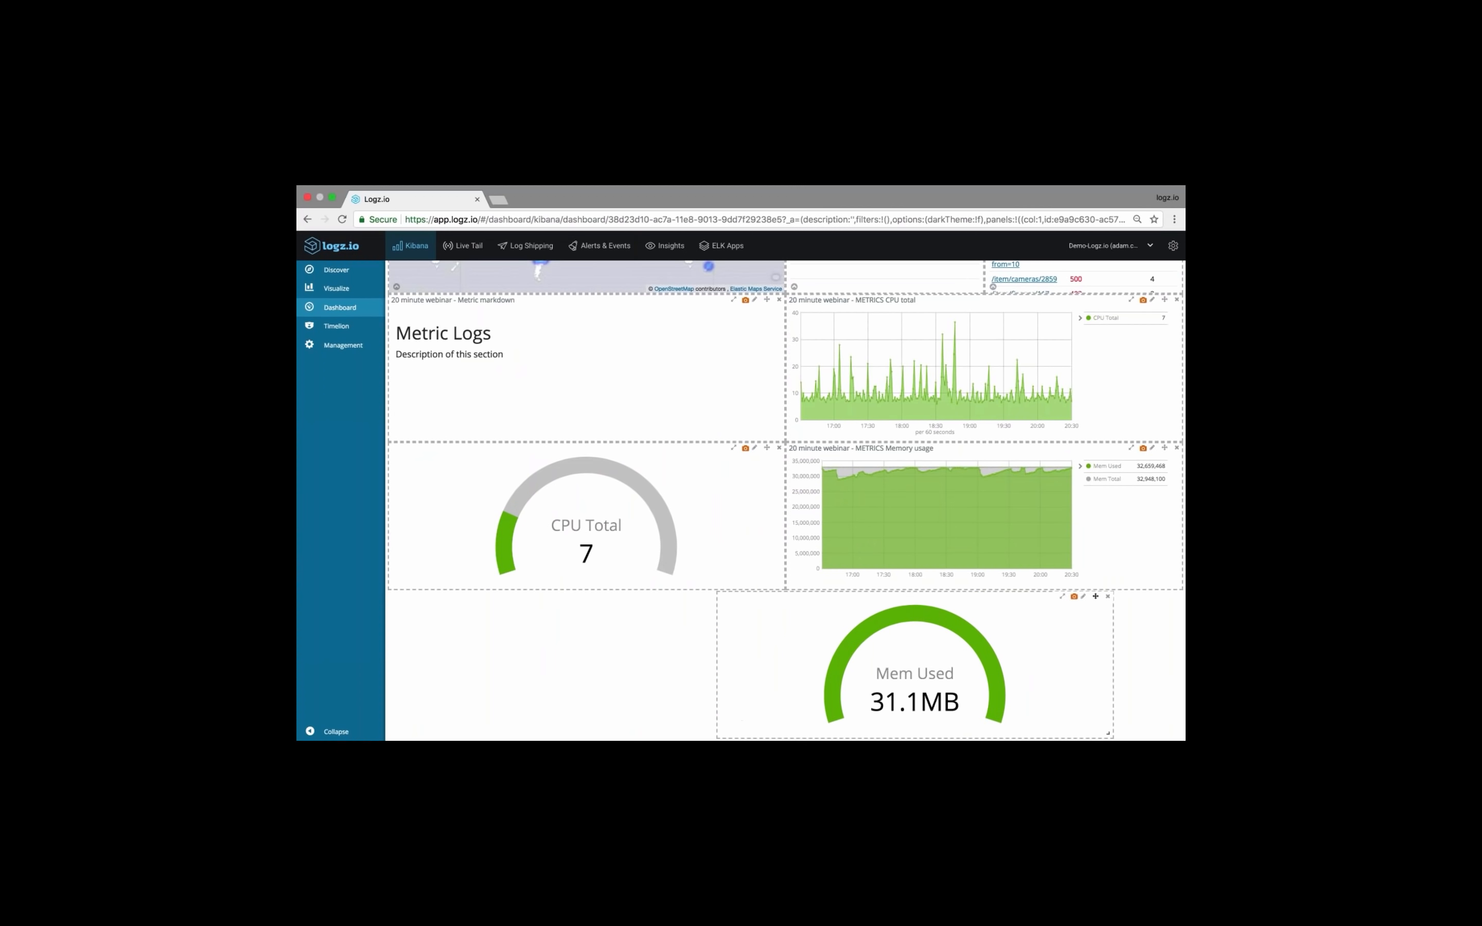
pyautogui.moveTo(779, 436); pyautogui.dragTo(1183, 390)
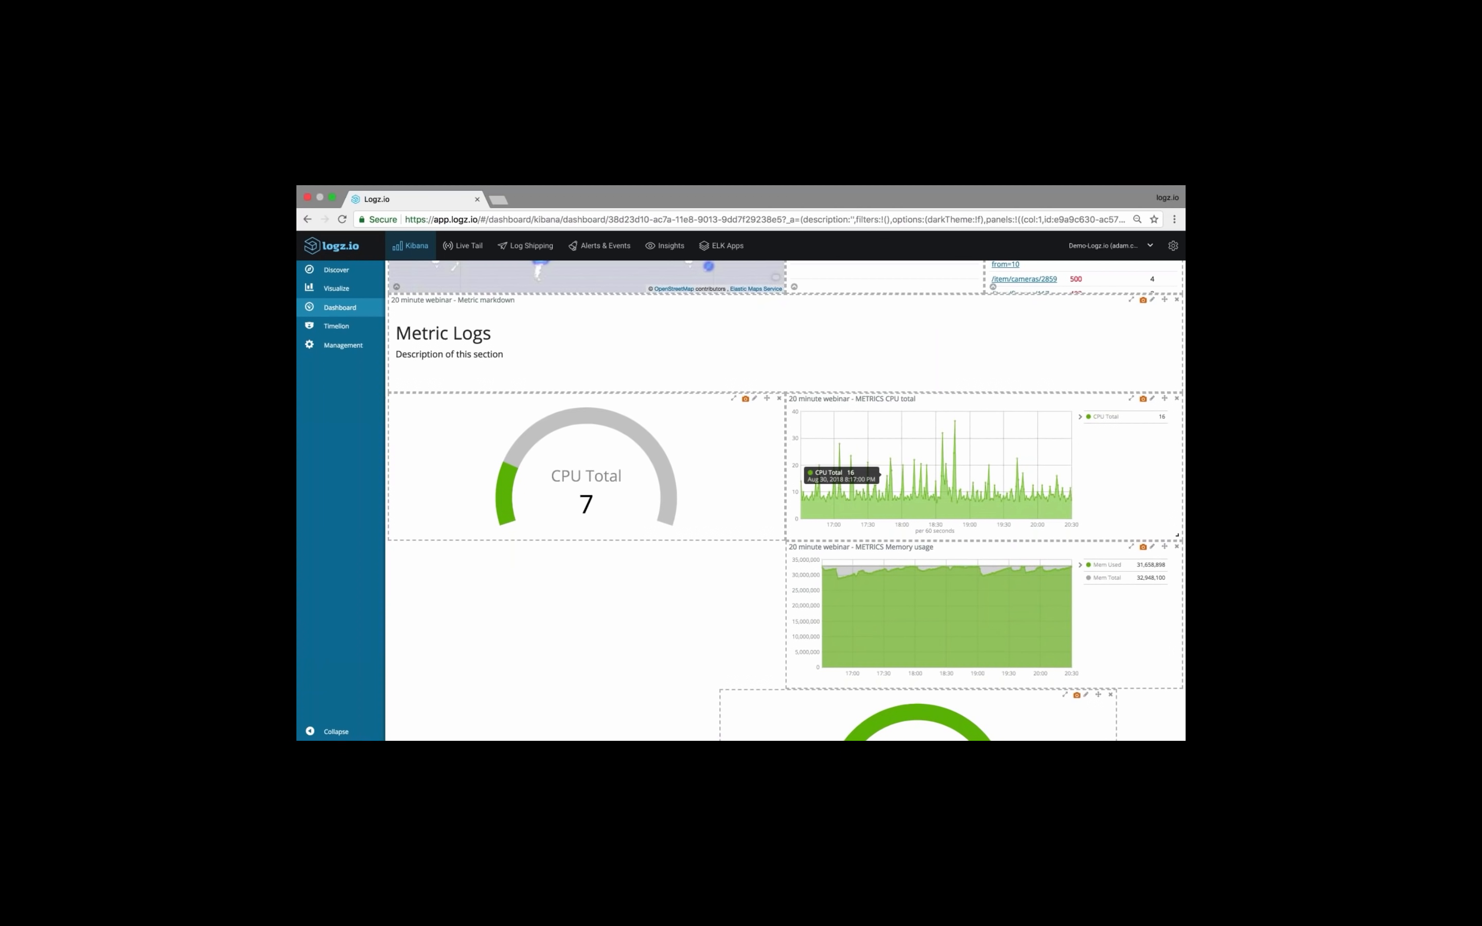
pyautogui.moveTo(1098, 695); pyautogui.dragTo(730, 547)
pyautogui.scroll(1, 711, 569)
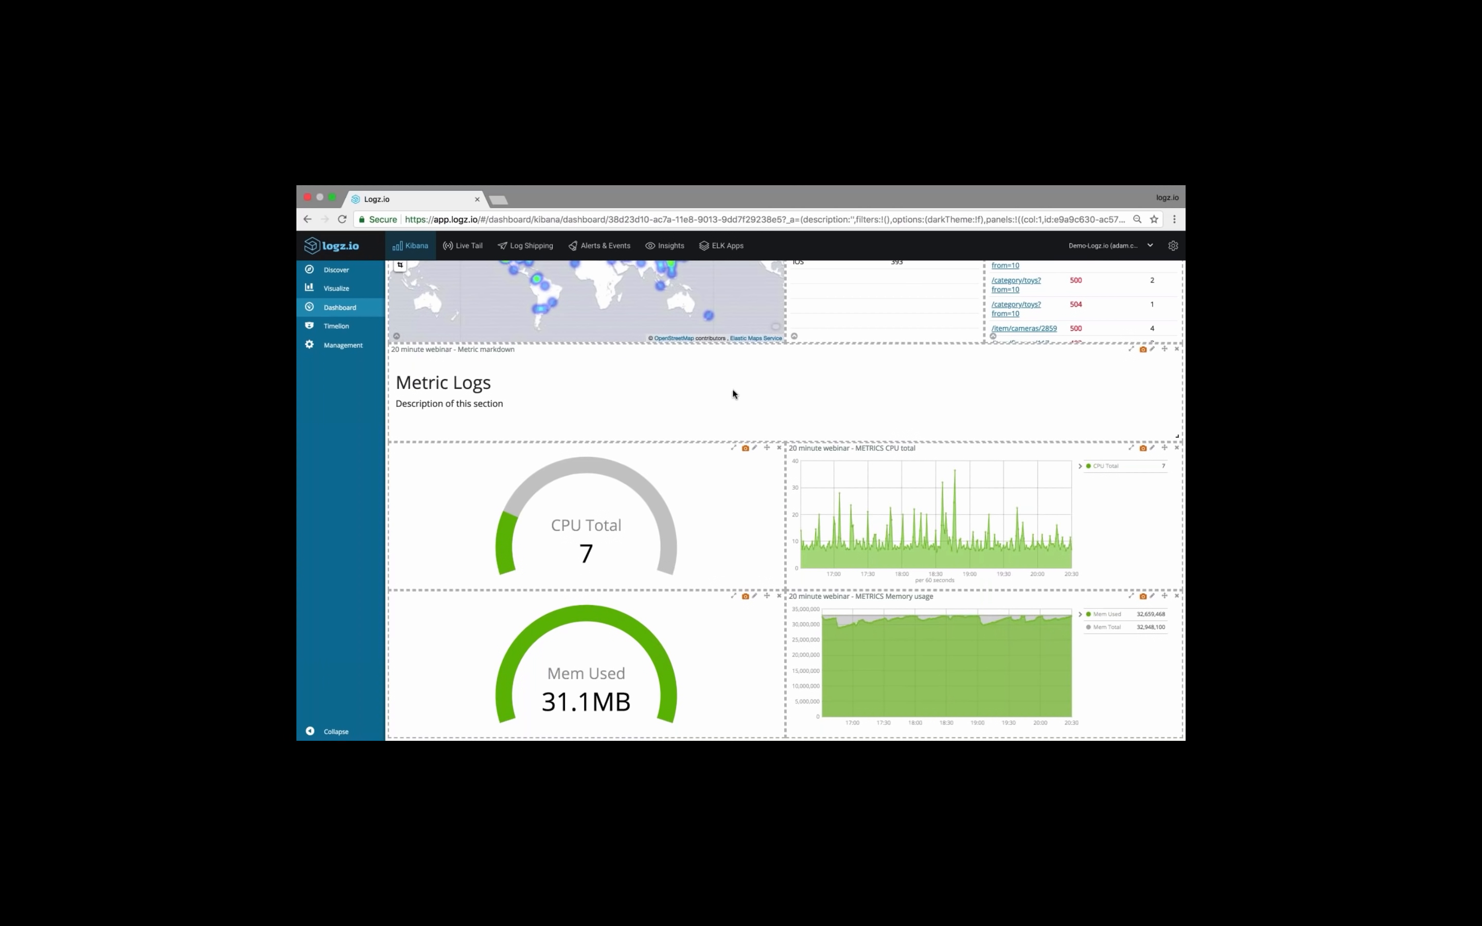
# Filter the visualizations for "backend" and add "20 minute webinar - Backend markdown", "Backend Exception Detail" and "Backend Logs" to the dashboard
pyautogui.scroll(10, 735, 394)
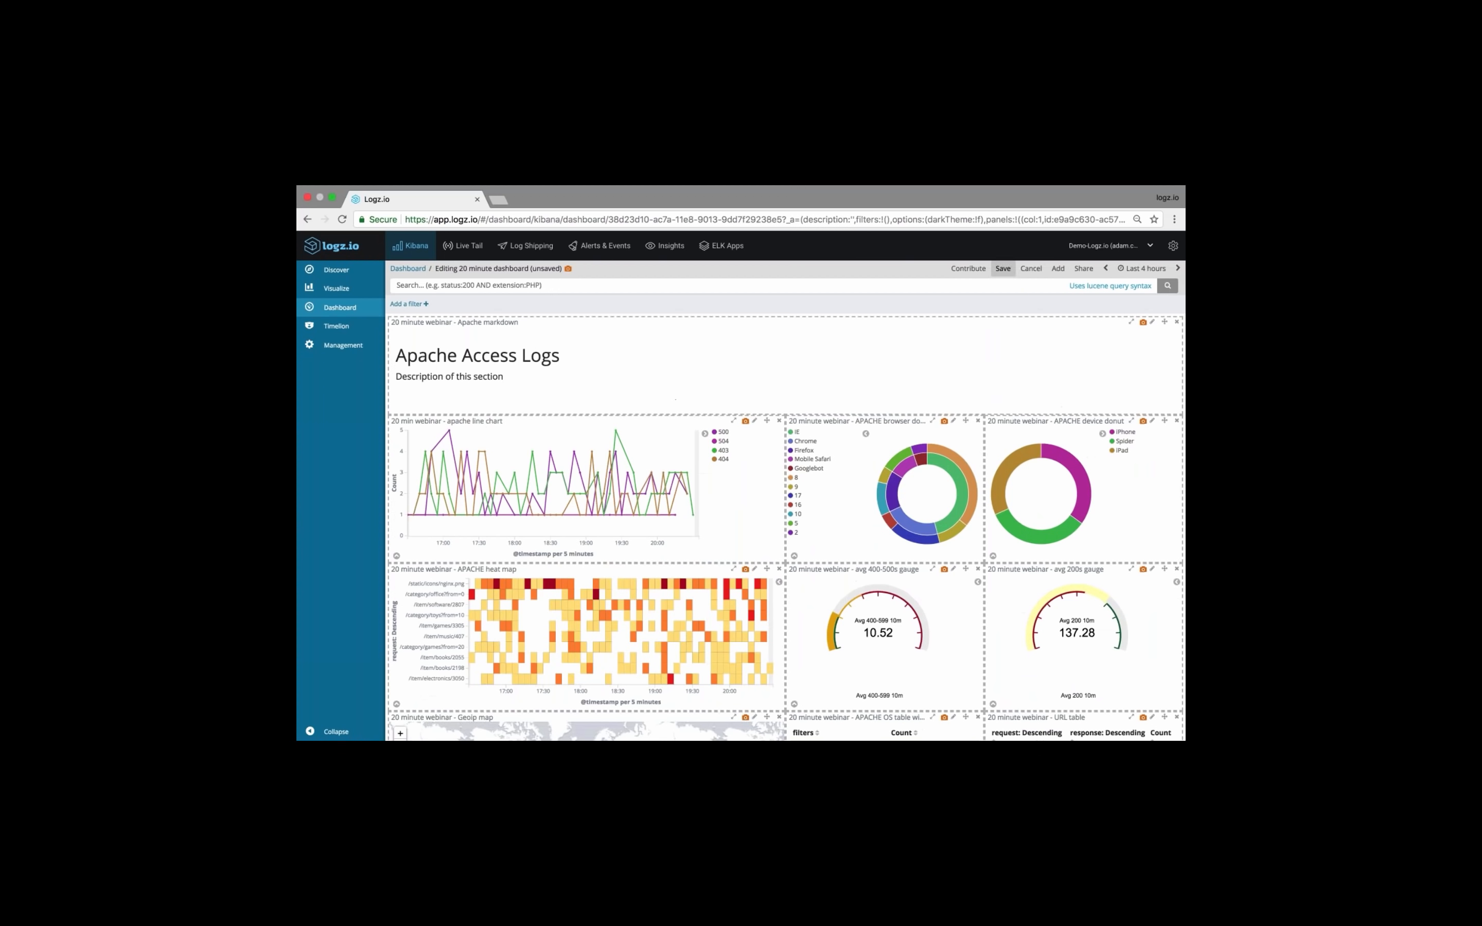
pyautogui.click(1058, 268)
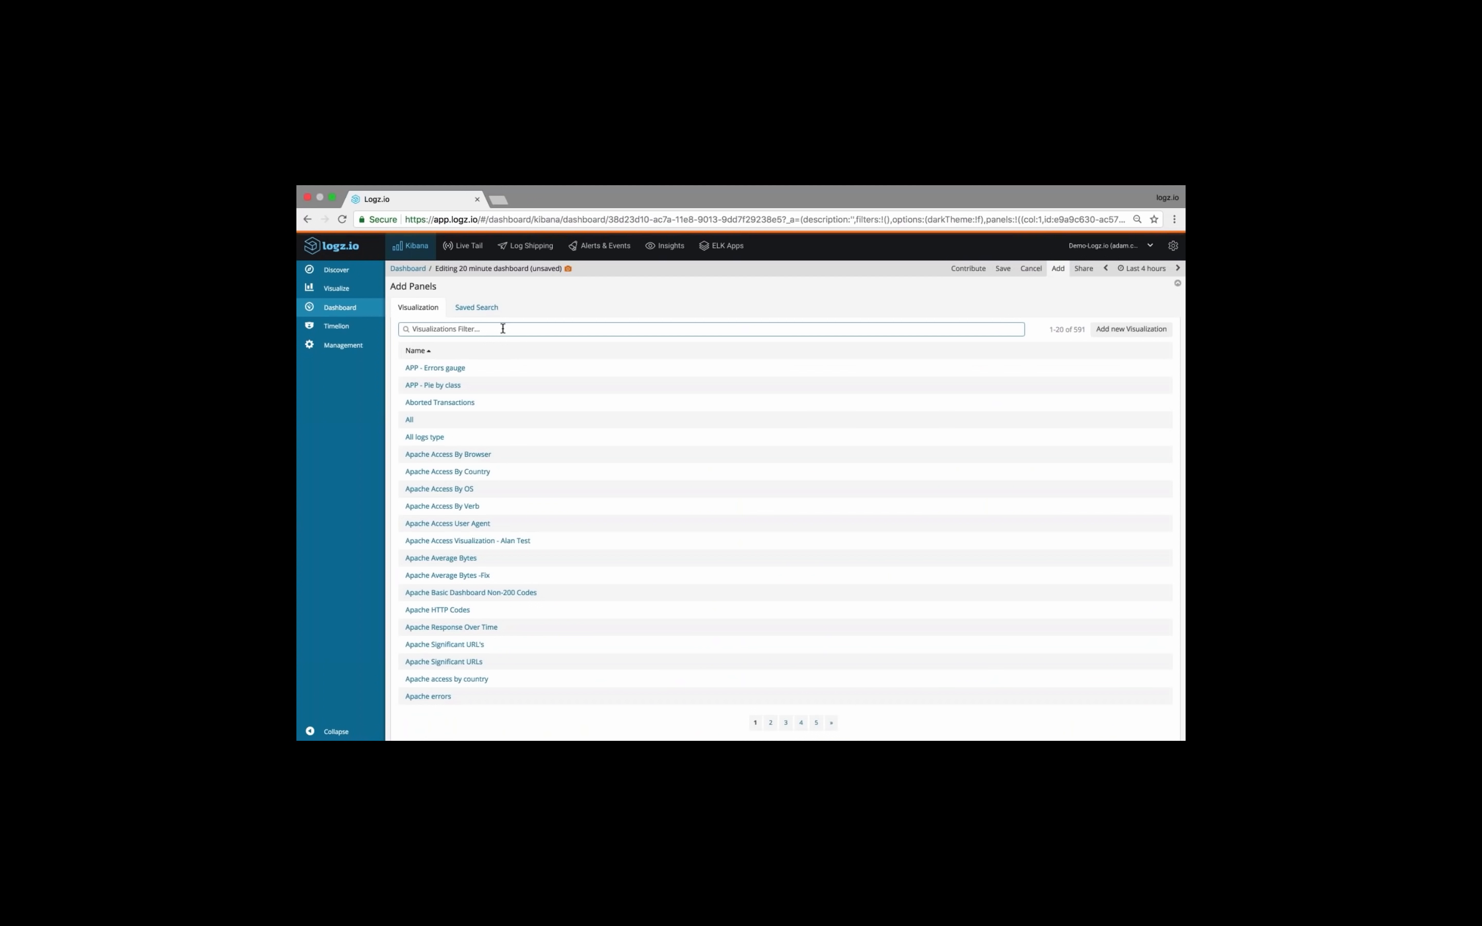
pyautogui.write('cpu')
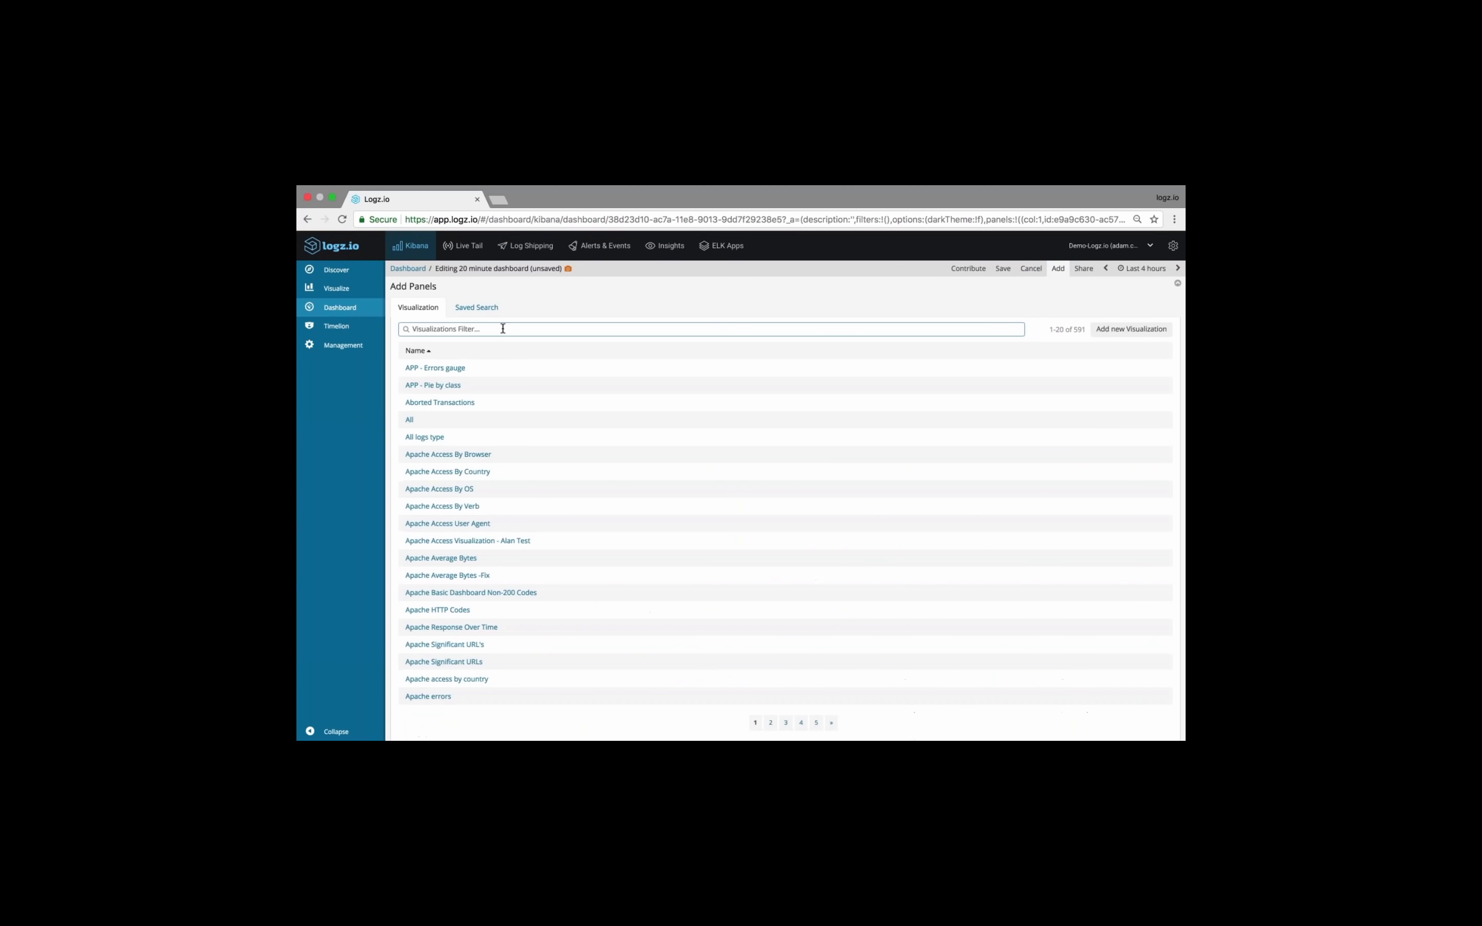
pyautogui.write('simple')
pyautogui.press('BackSpace')
pyautogui.press('BackSpace')
pyautogui.press('BackSpace')
pyautogui.press('BackSpace')
pyautogui.press('BackSpace')
pyautogui.press('BackSpace')
pyautogui.write('backend')
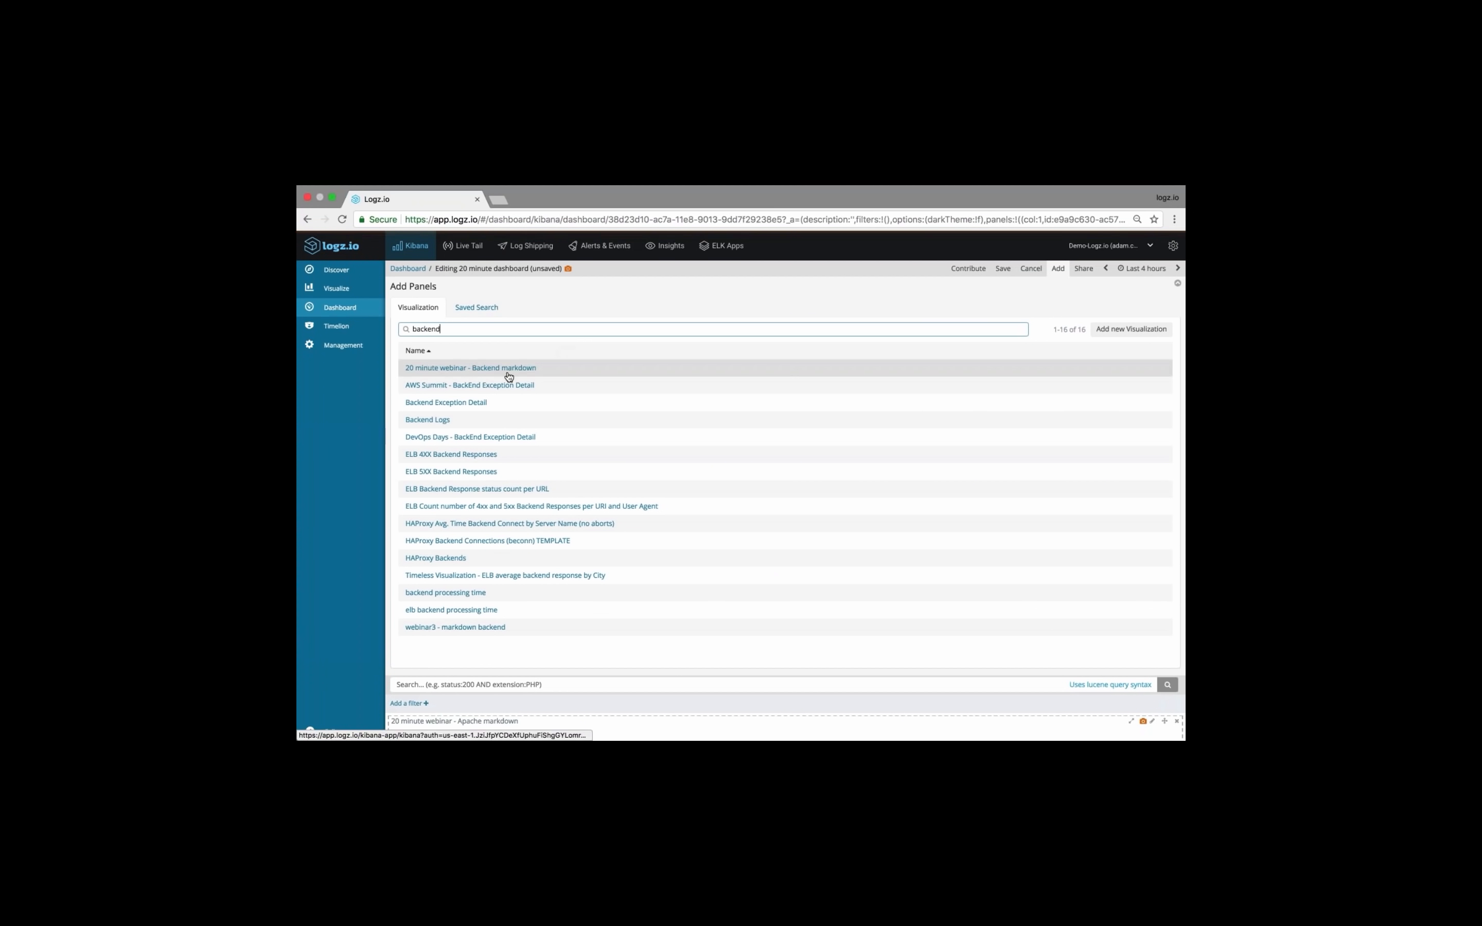
pyautogui.click(512, 370)
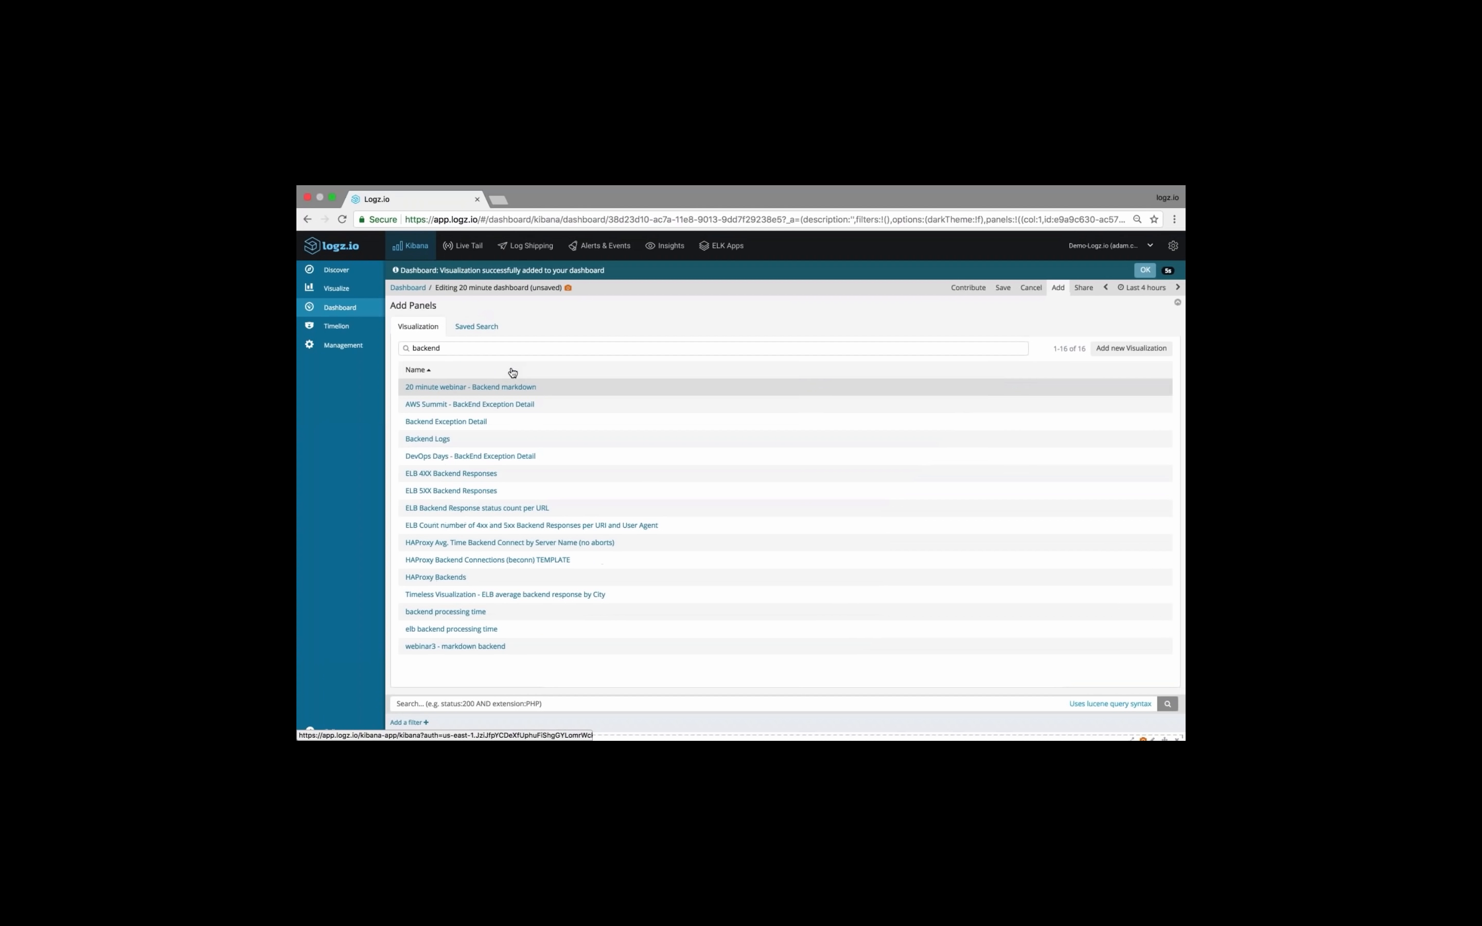
pyautogui.click(469, 422)
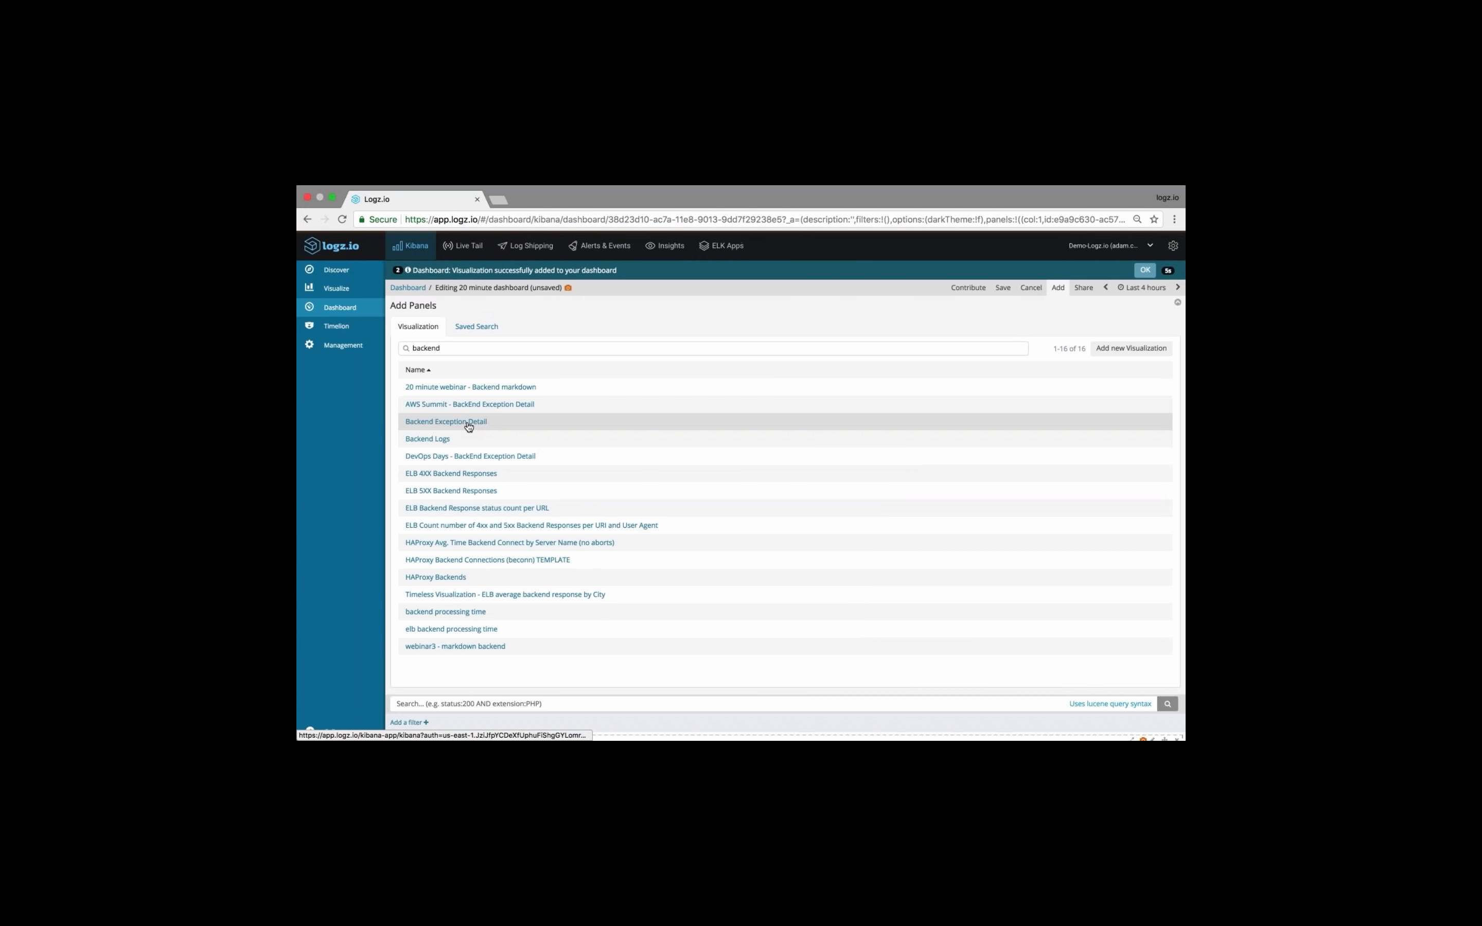
pyautogui.click(439, 440)
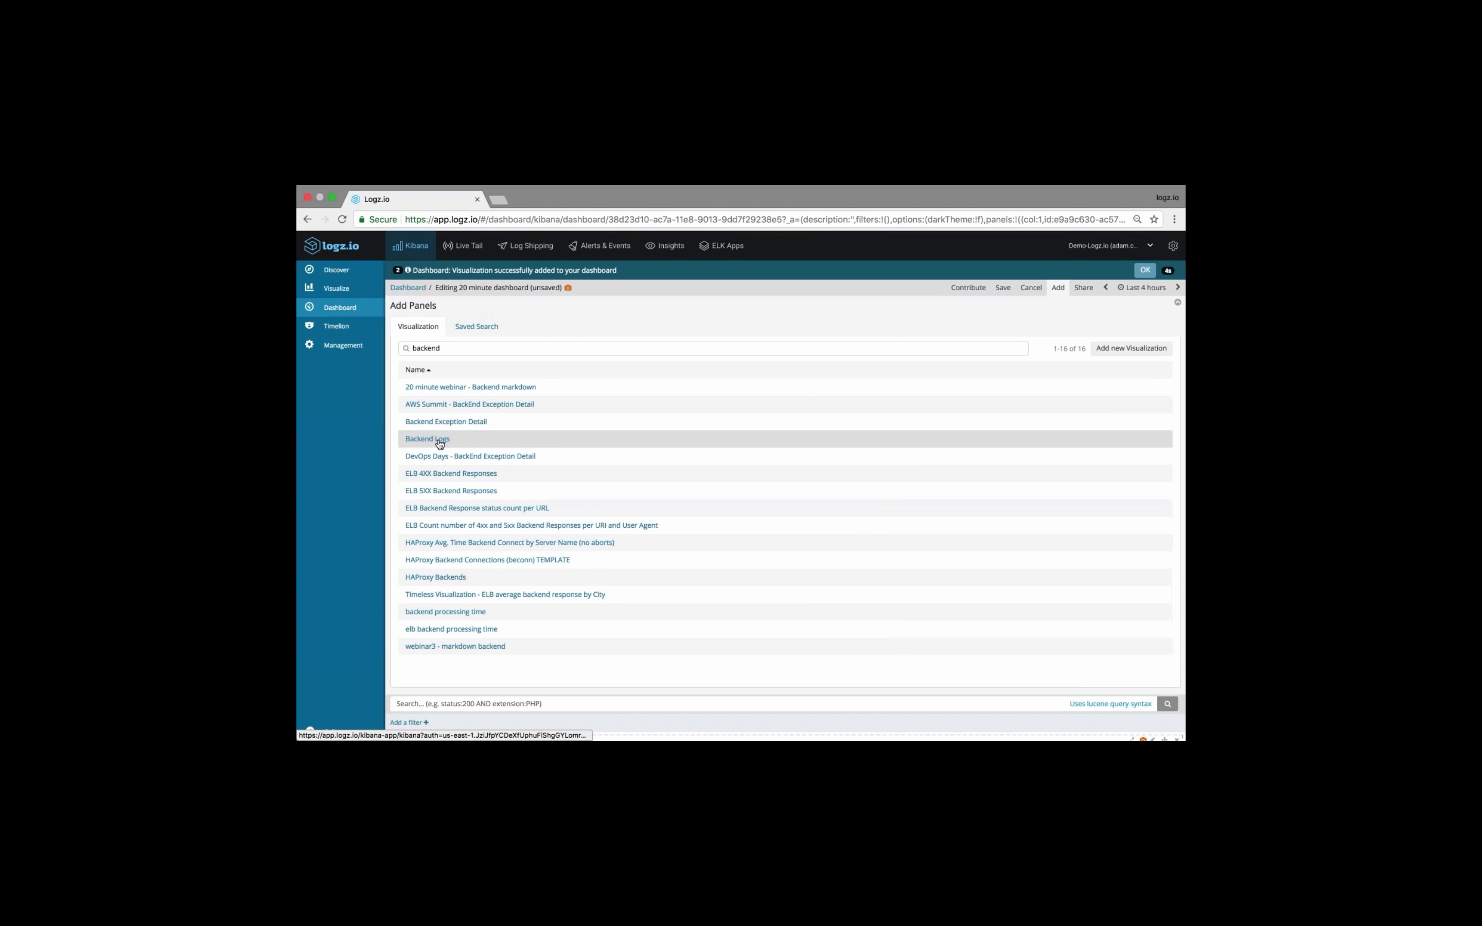
# Find the "All logs" saved search by filtering for "all", add it to the dashboard and close the panel picker
pyautogui.click(481, 327)
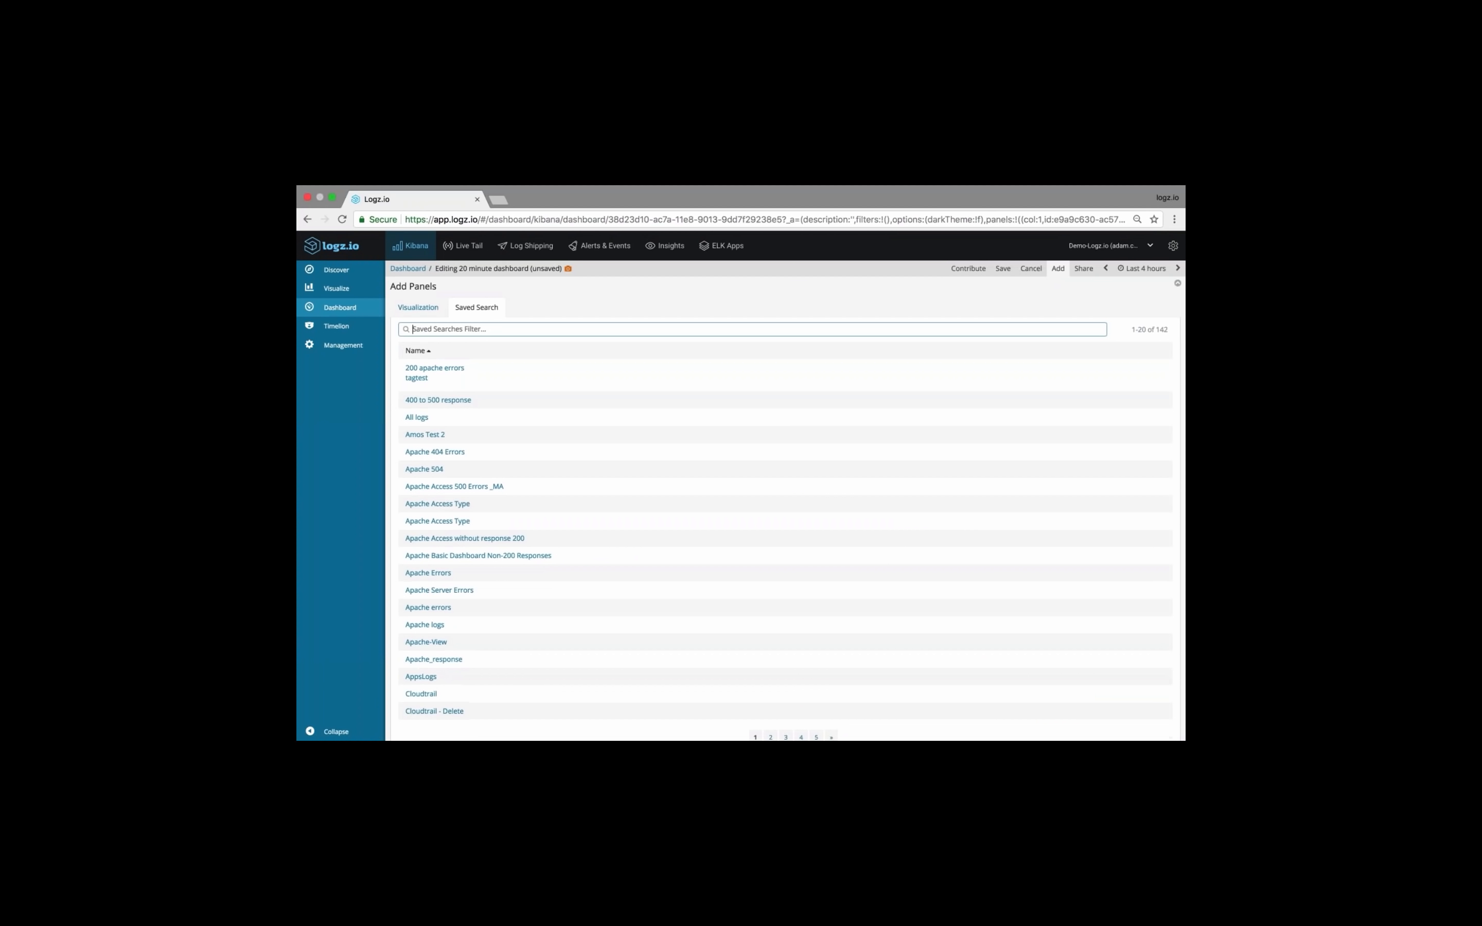
pyautogui.write('all')
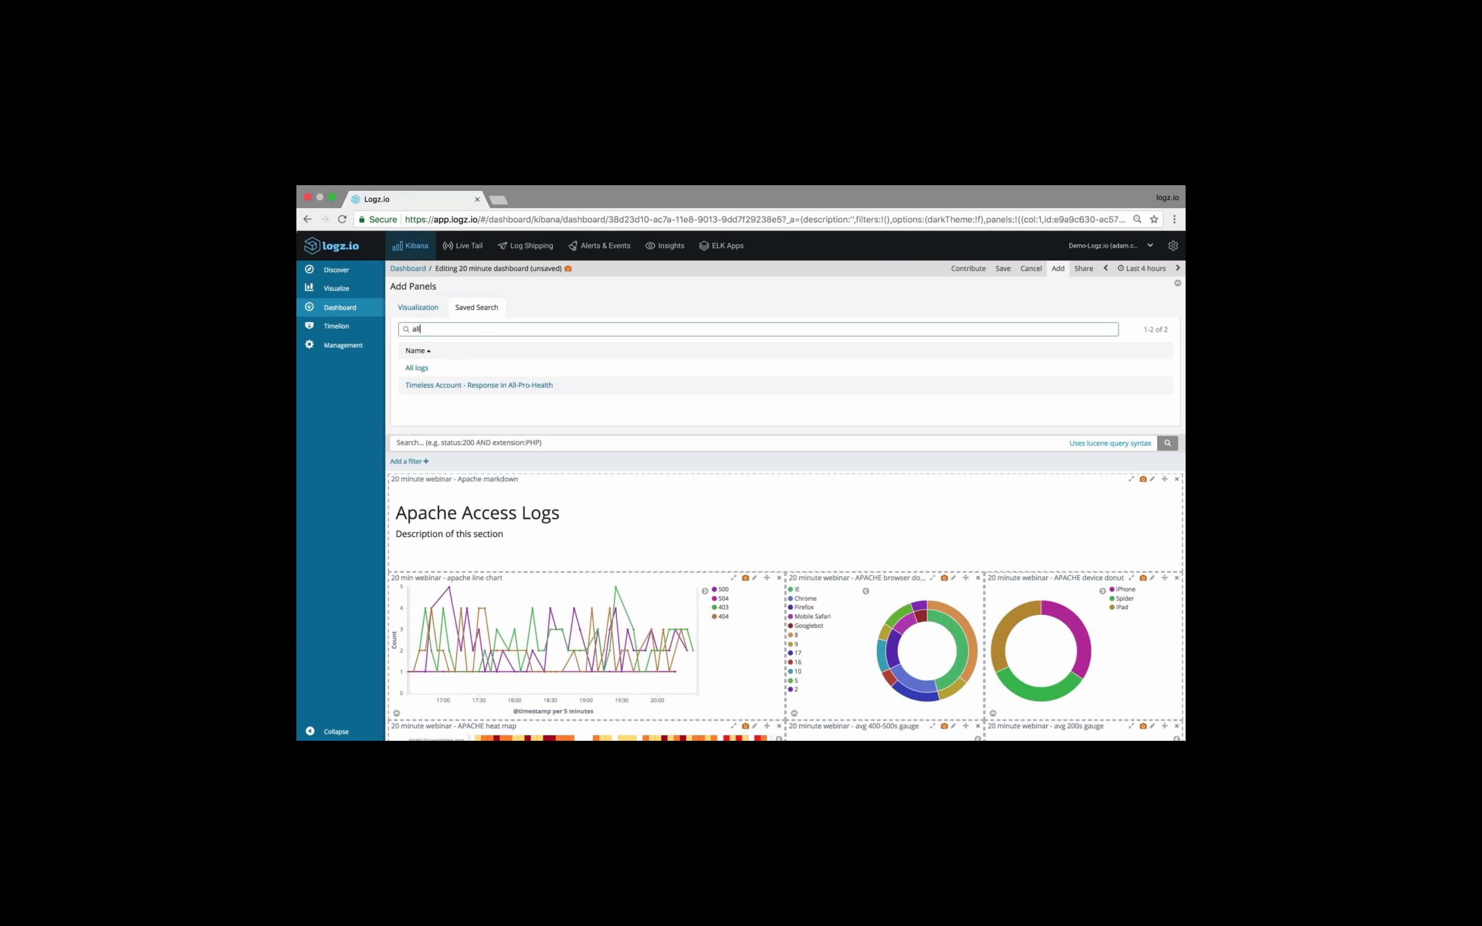
pyautogui.click(416, 369)
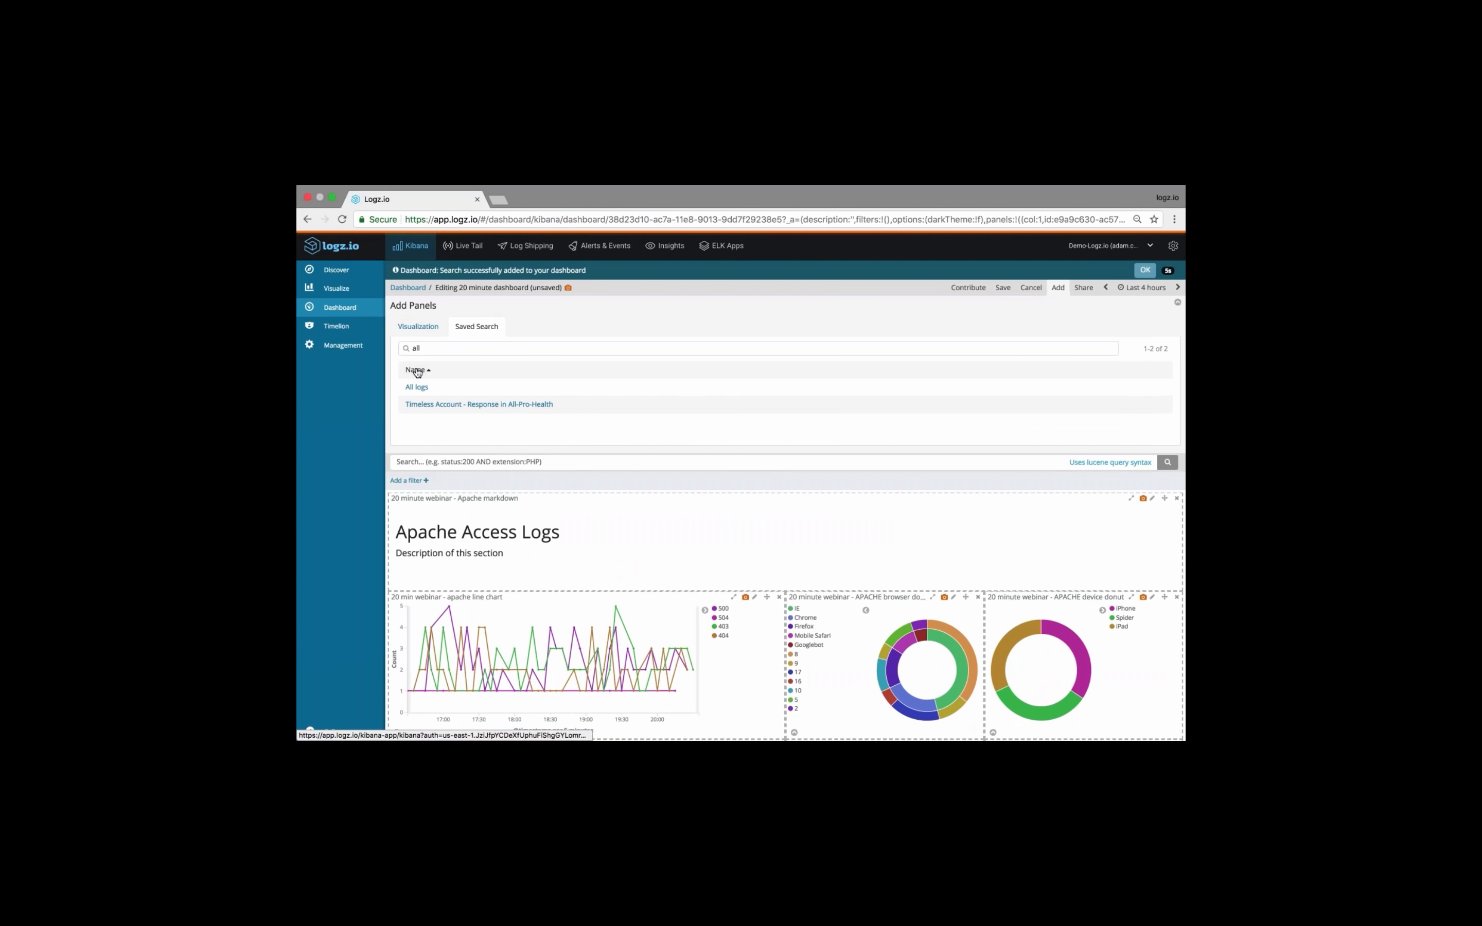
pyautogui.click(1058, 287)
pyautogui.click(1144, 270)
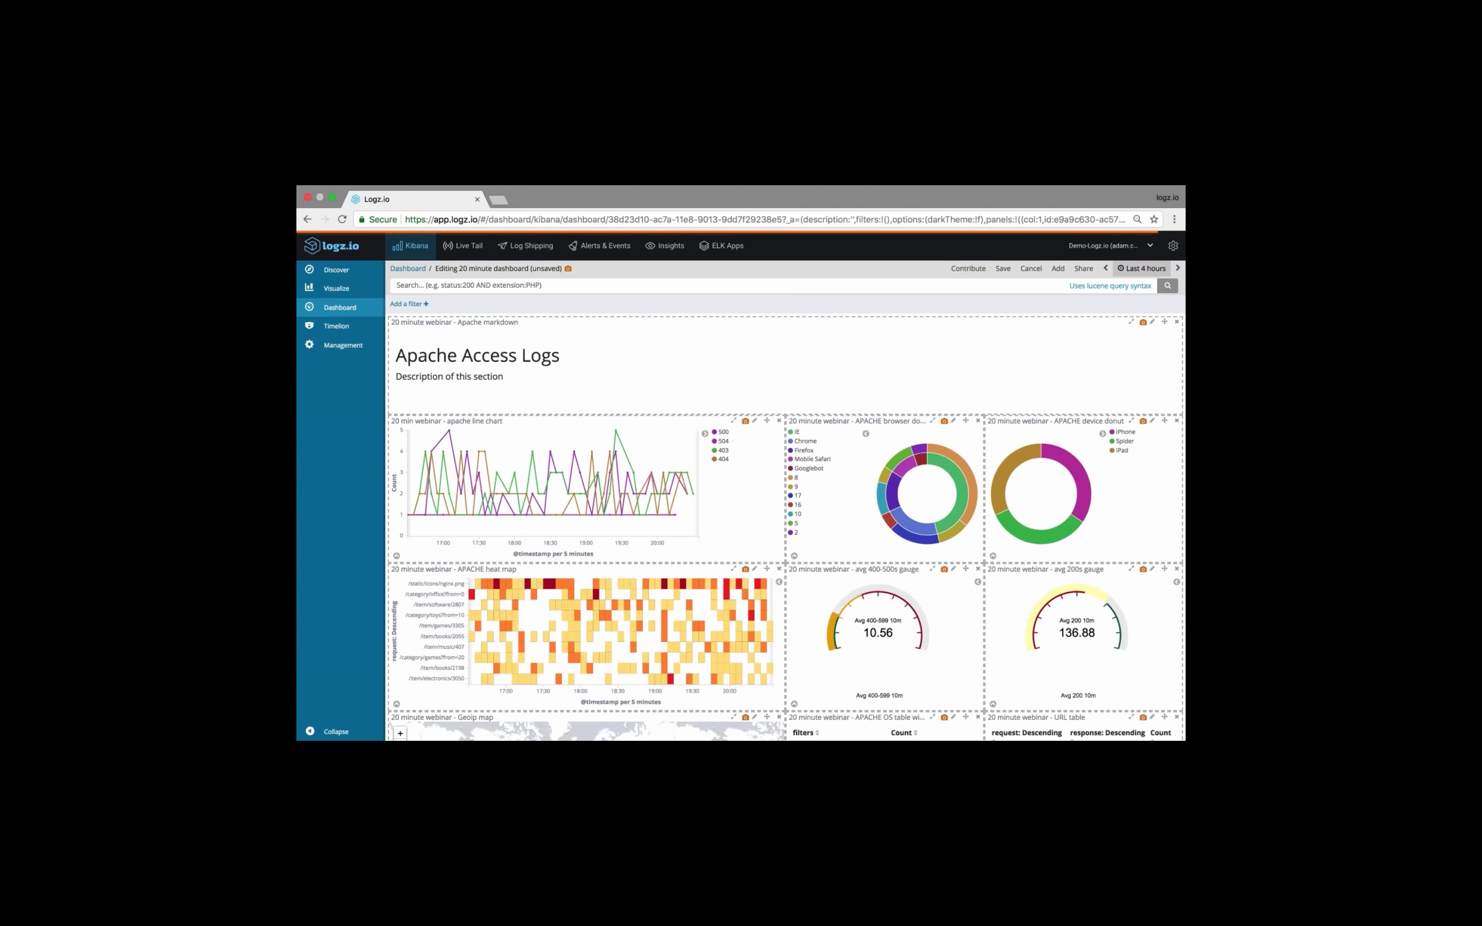
# Shorten the Backend markdown panel and stretch it across the dashboard's full width, above the Backend Logs and Backend Exception Detail charts
pyautogui.scroll(-10, 980, 386)
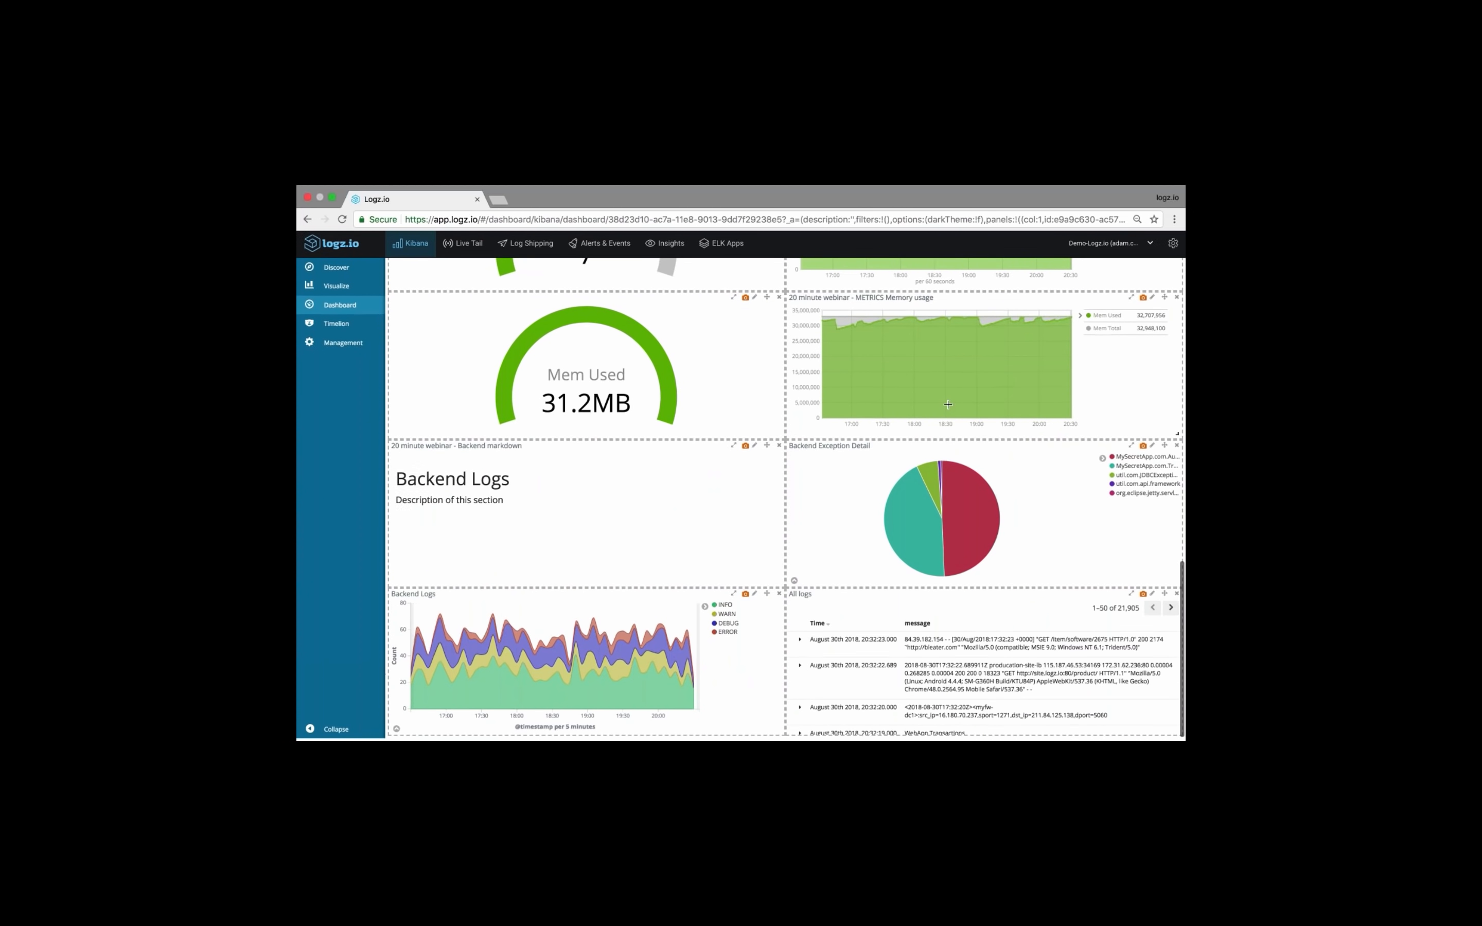
pyautogui.moveTo(778, 584); pyautogui.dragTo(1173, 554)
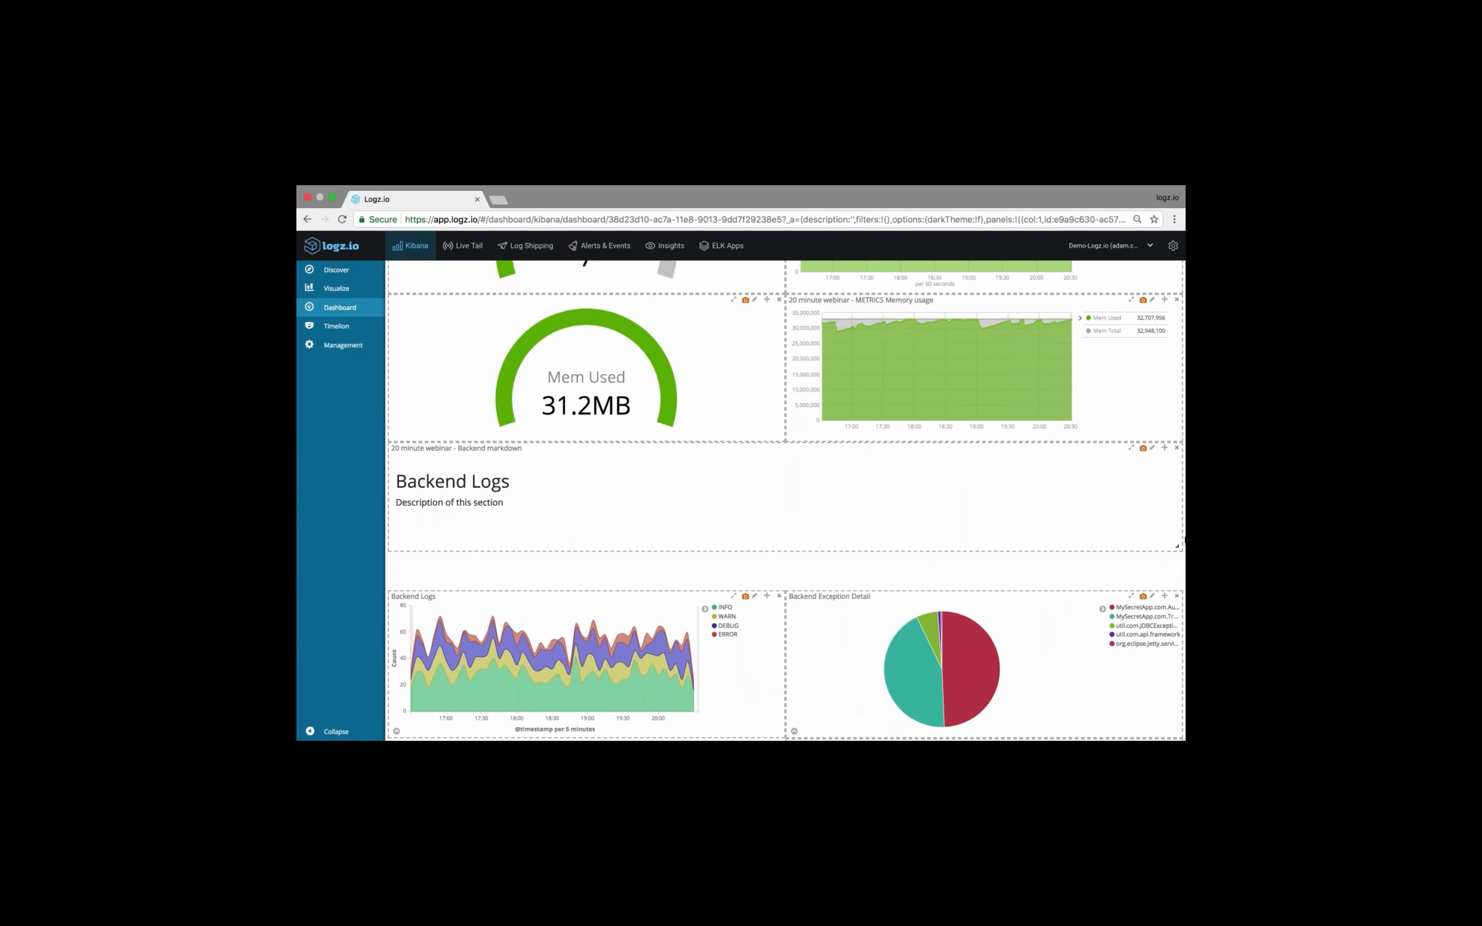
pyautogui.scroll(-3, 1163, 603)
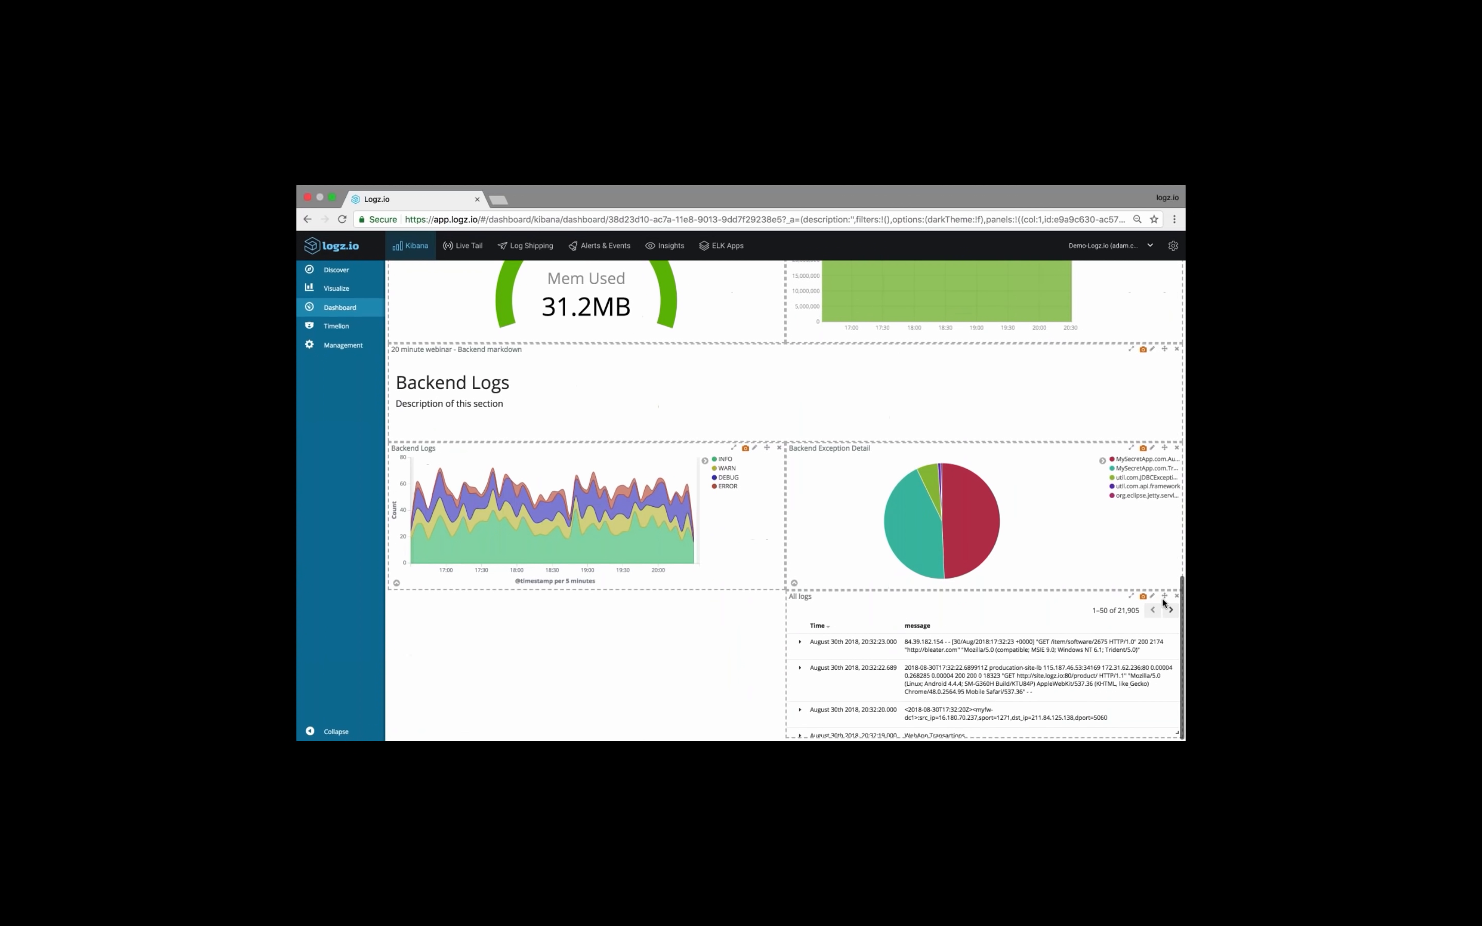
# Move the All logs panel under the Backend Logs chart and enlarge it to the dashboard's full width and a greater height
pyautogui.moveTo(1163, 604); pyautogui.dragTo(775, 601)
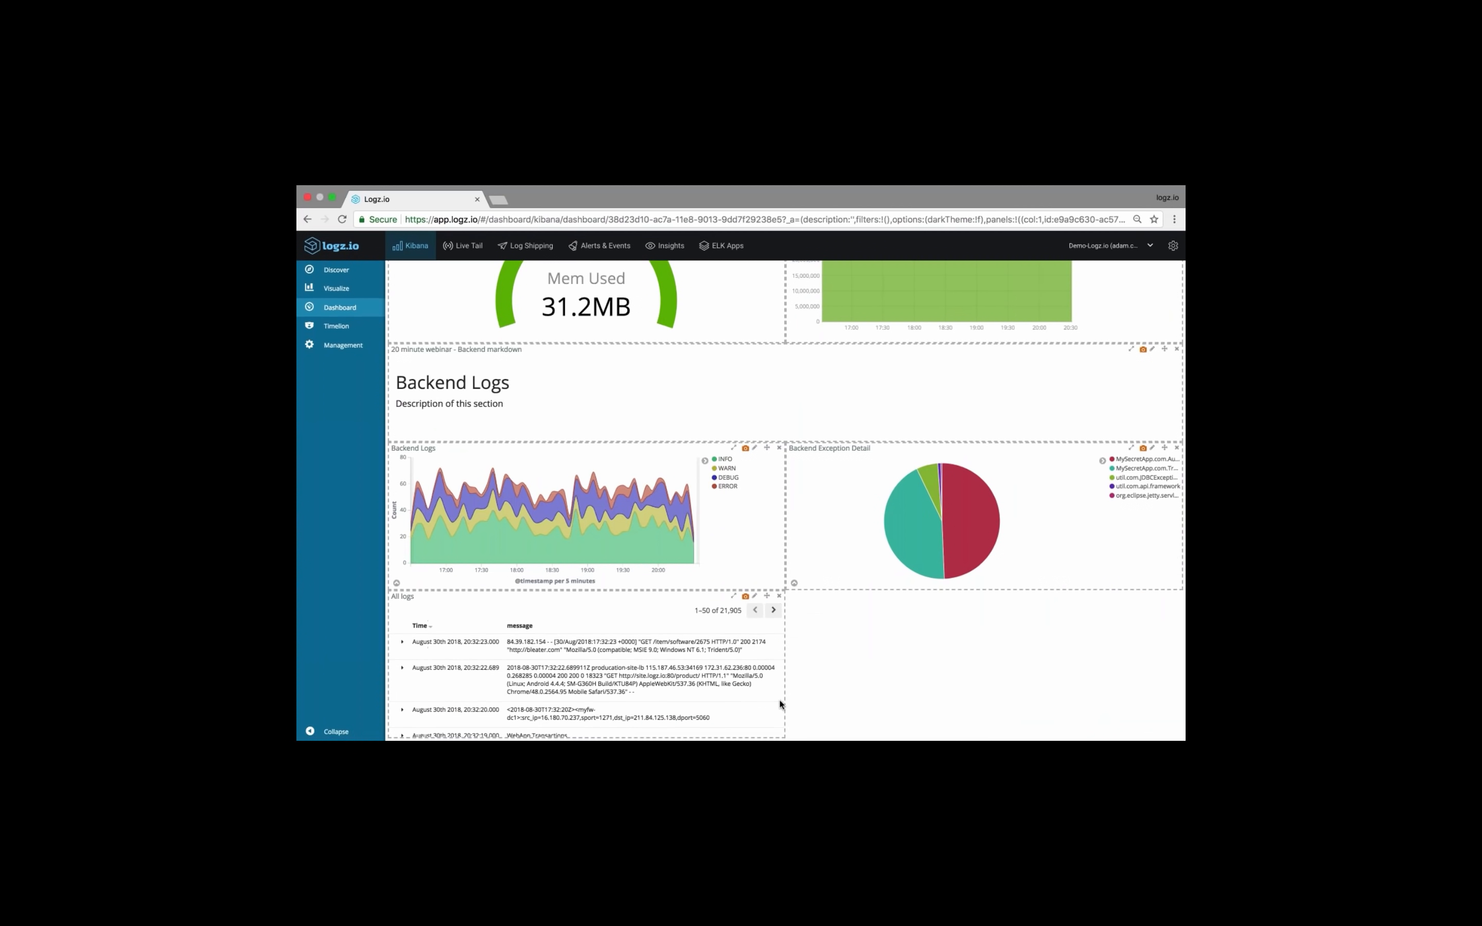
pyautogui.moveTo(777, 728); pyautogui.dragTo(1112, 735)
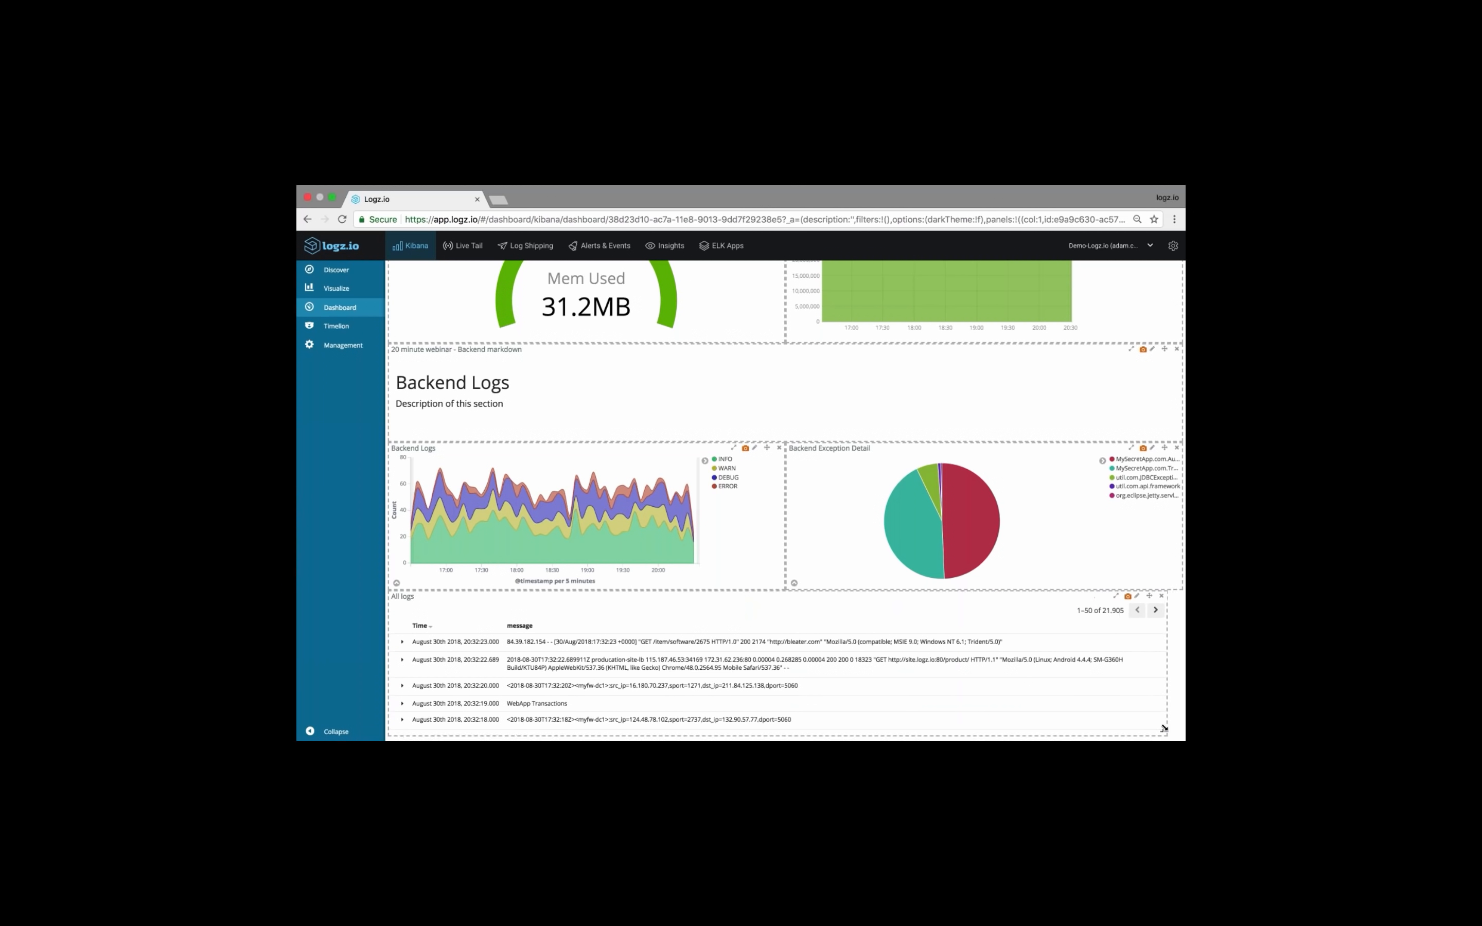
pyautogui.scroll(-3, 785, 501)
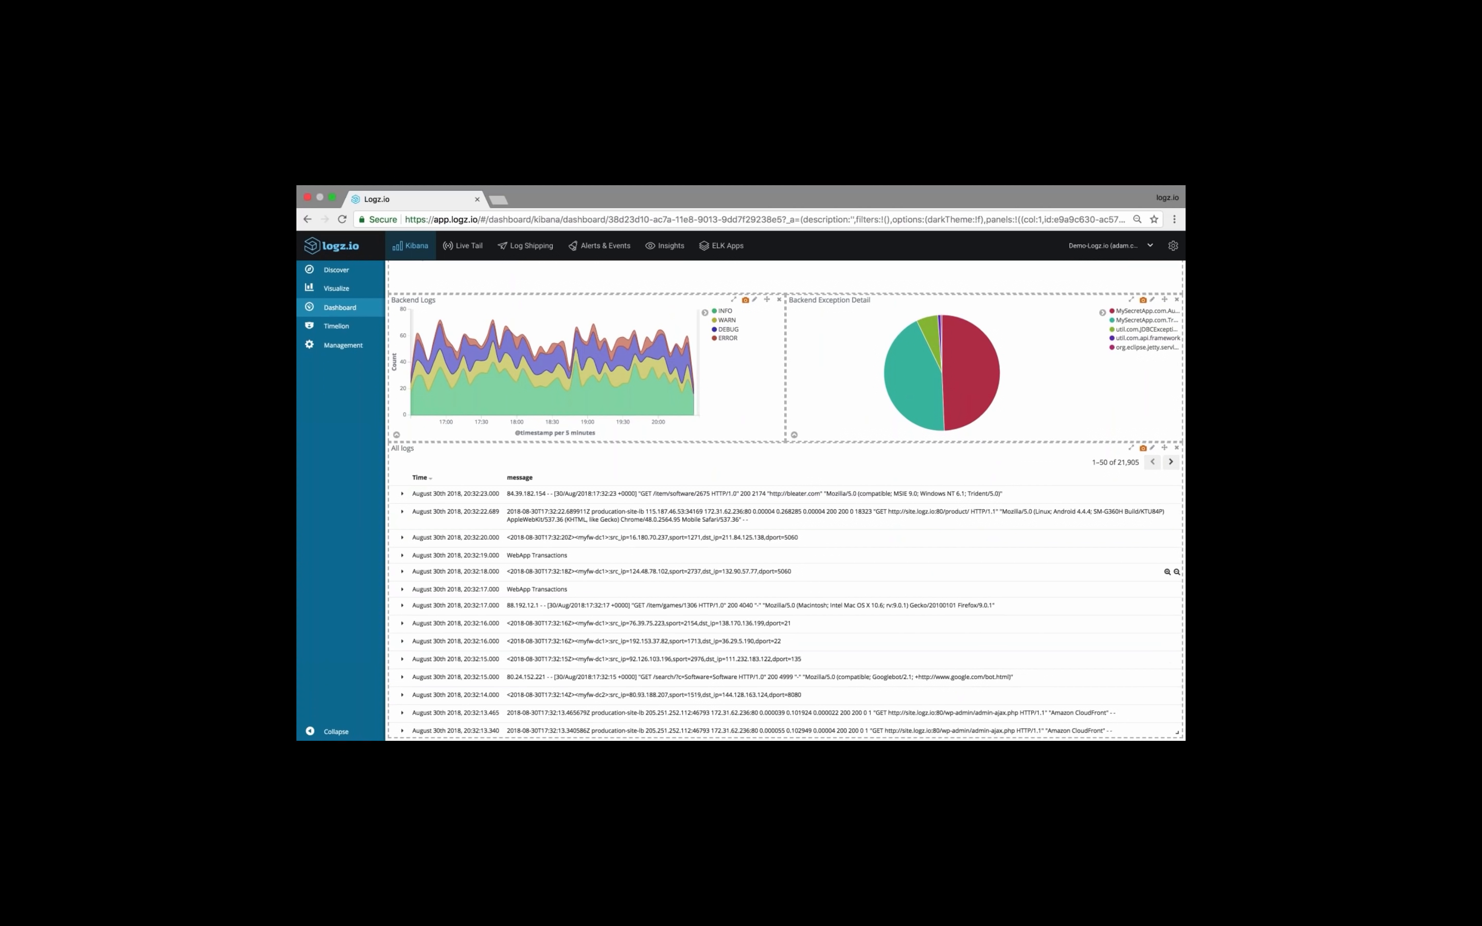
# Look over the finished Backend, Metric and Apache sections and save the dashboard as "20 minute dashboard"
pyautogui.scroll(2, 741, 478)
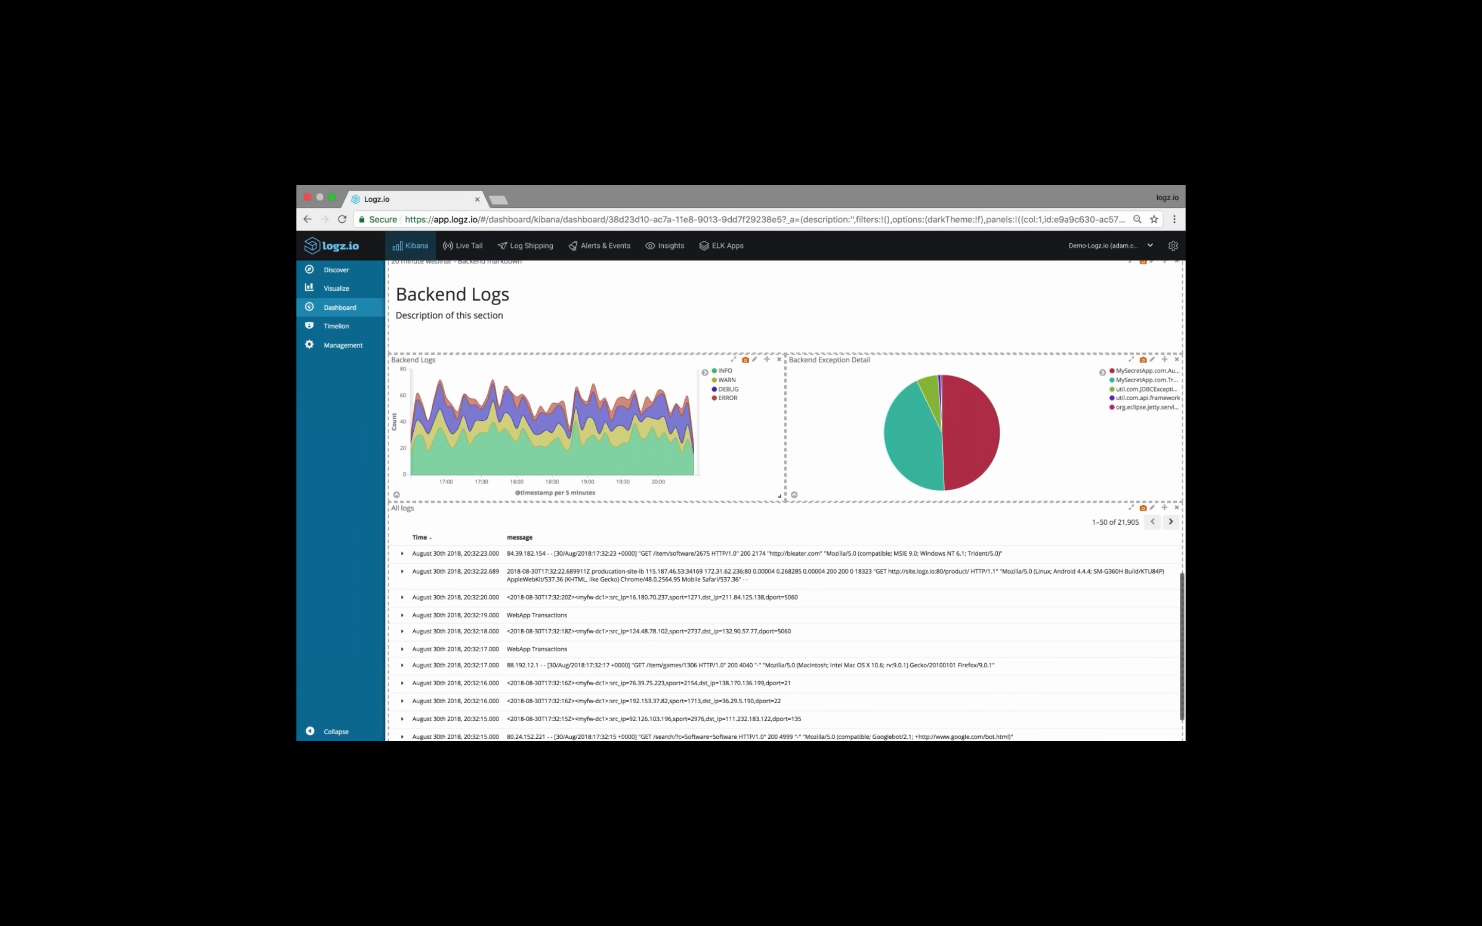
pyautogui.scroll(3, 687, 560)
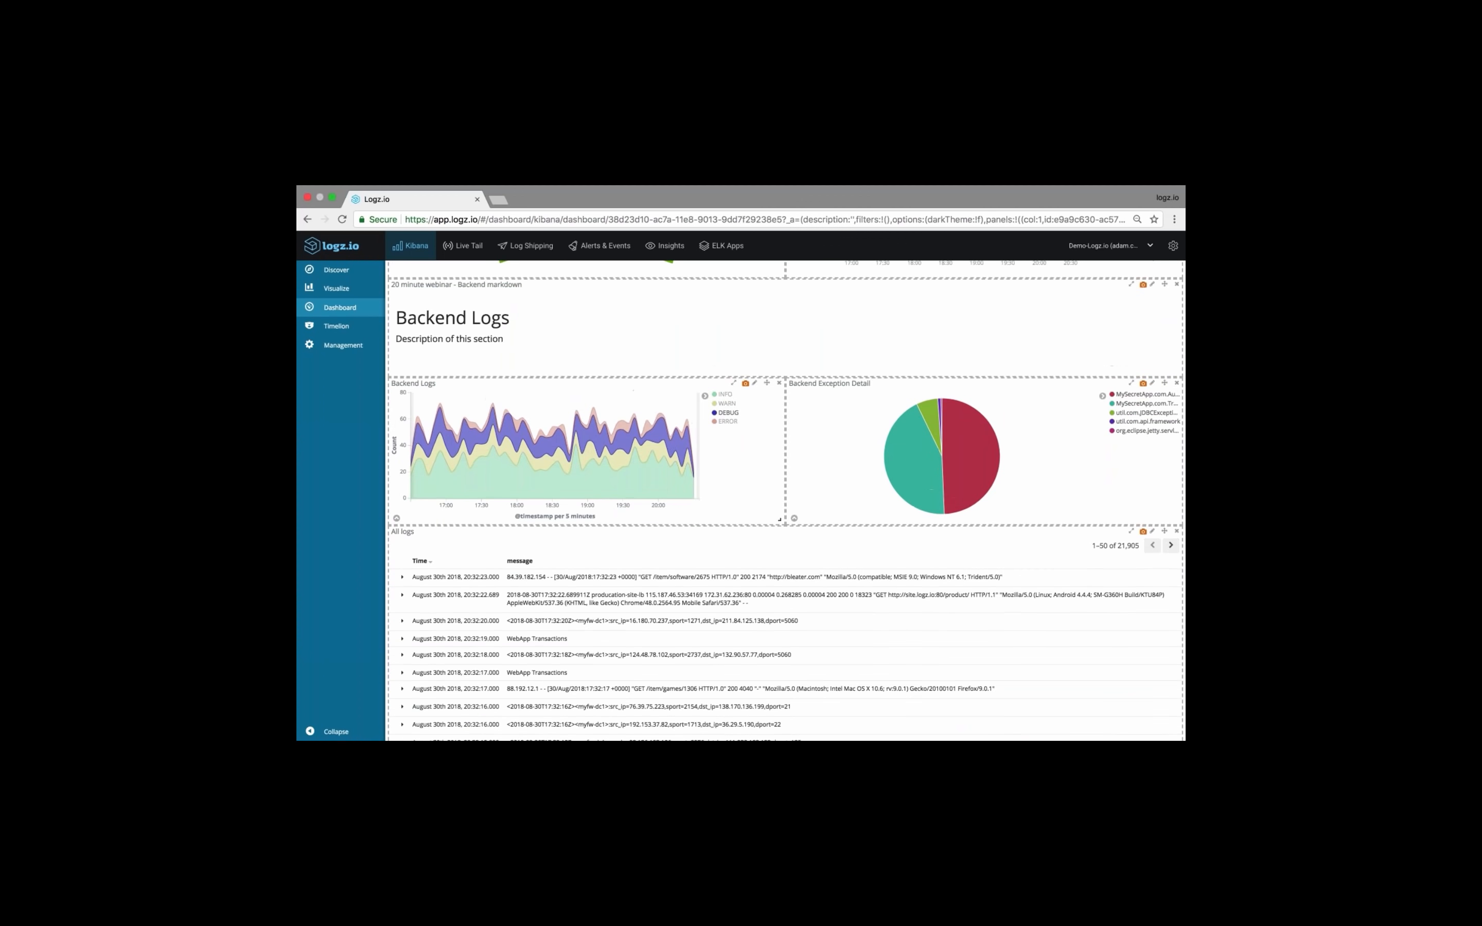
pyautogui.scroll(3, 687, 559)
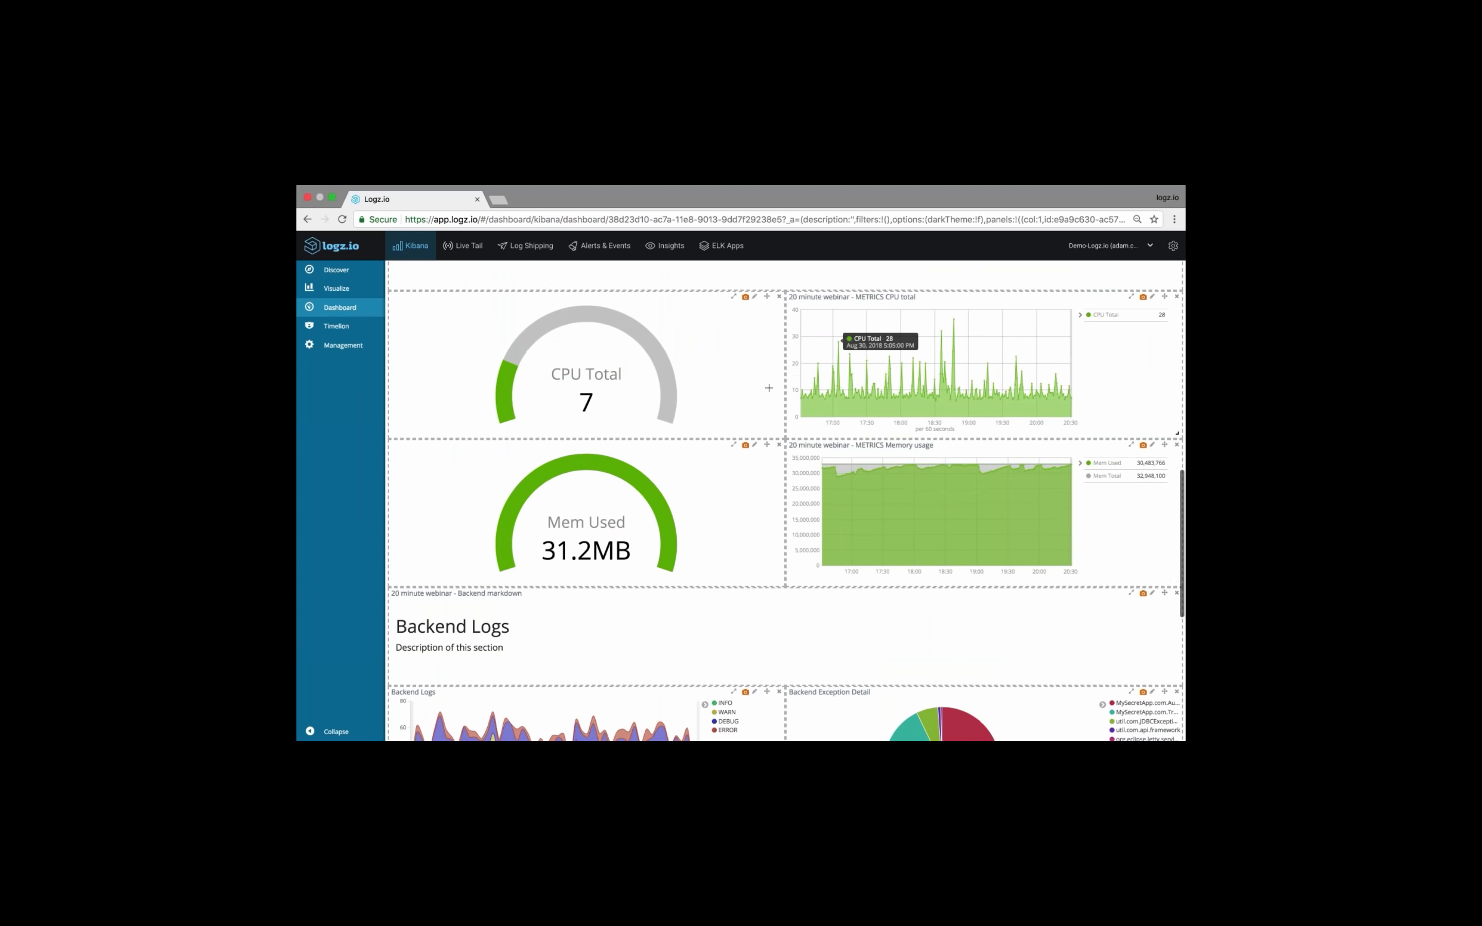
pyautogui.scroll(10, 816, 395)
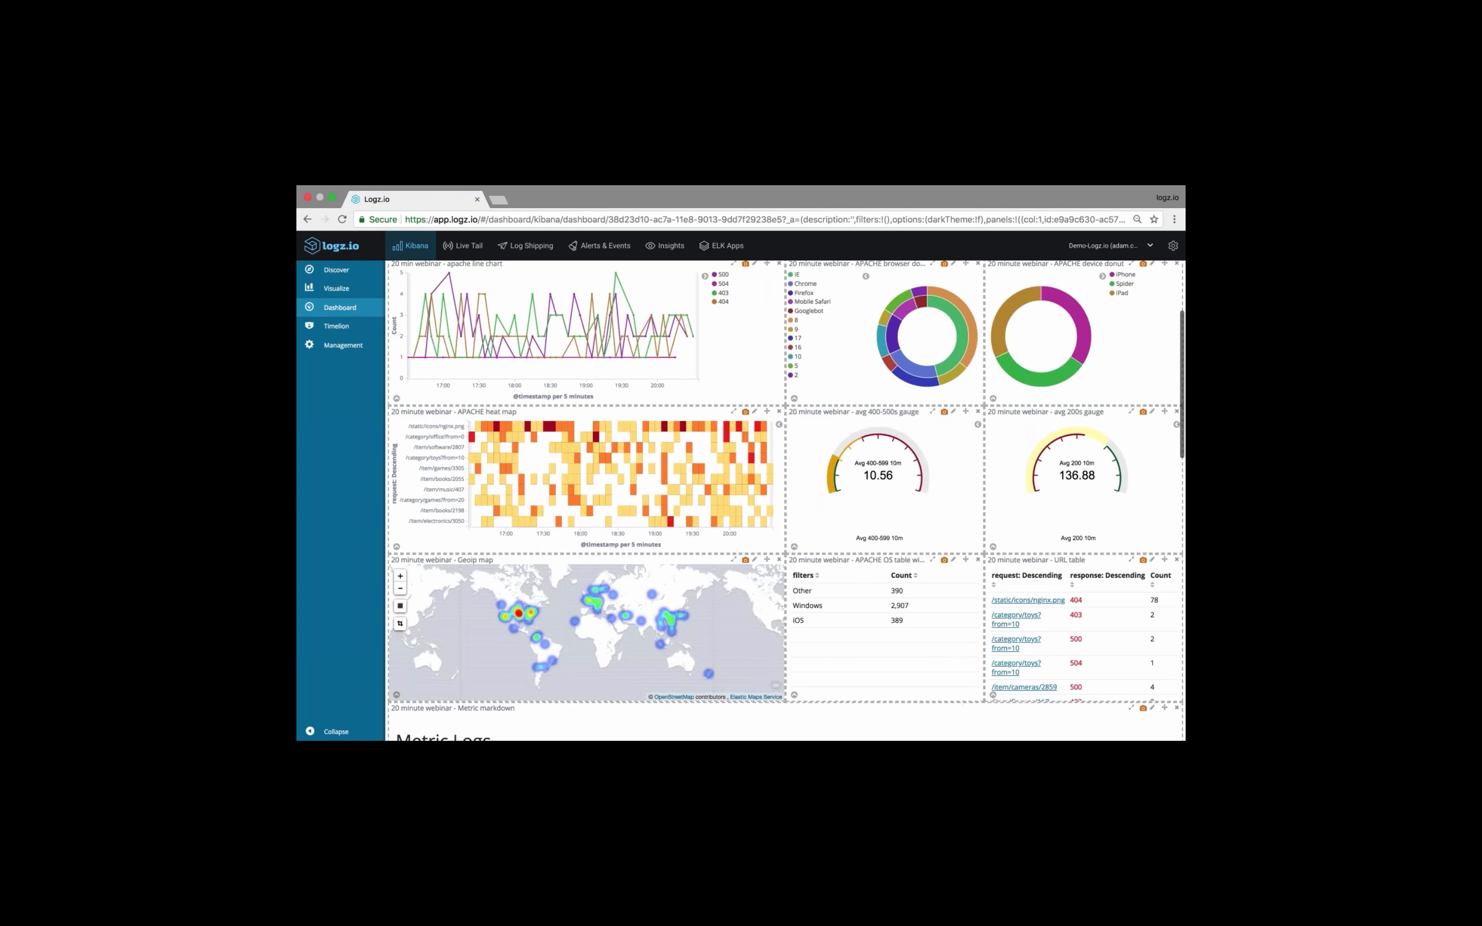
pyautogui.scroll(2, 1007, 277)
pyautogui.click(1005, 269)
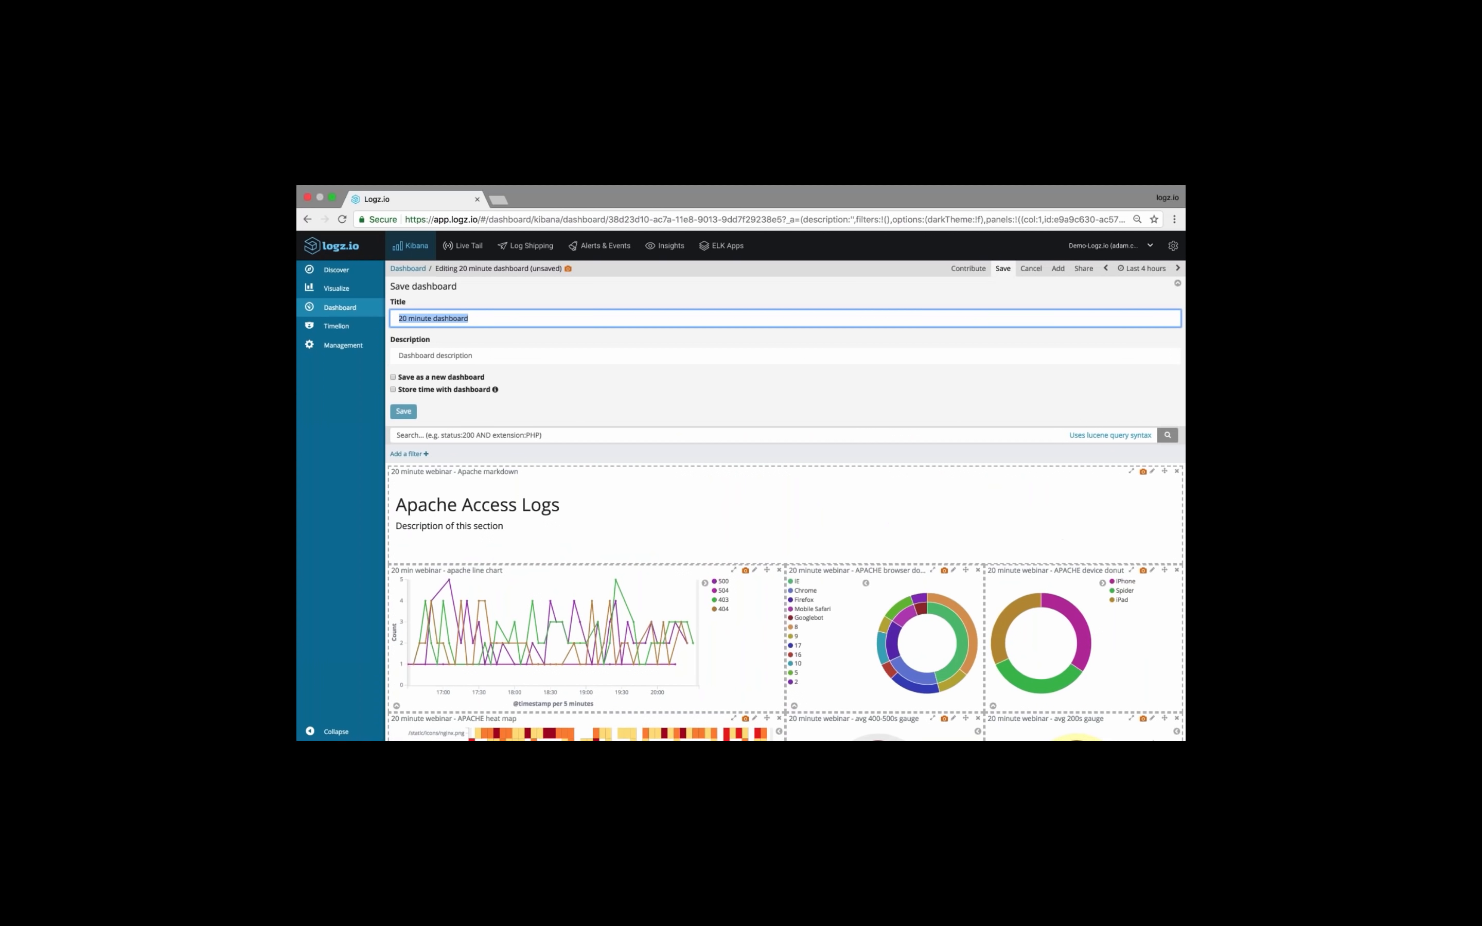
pyautogui.click(403, 411)
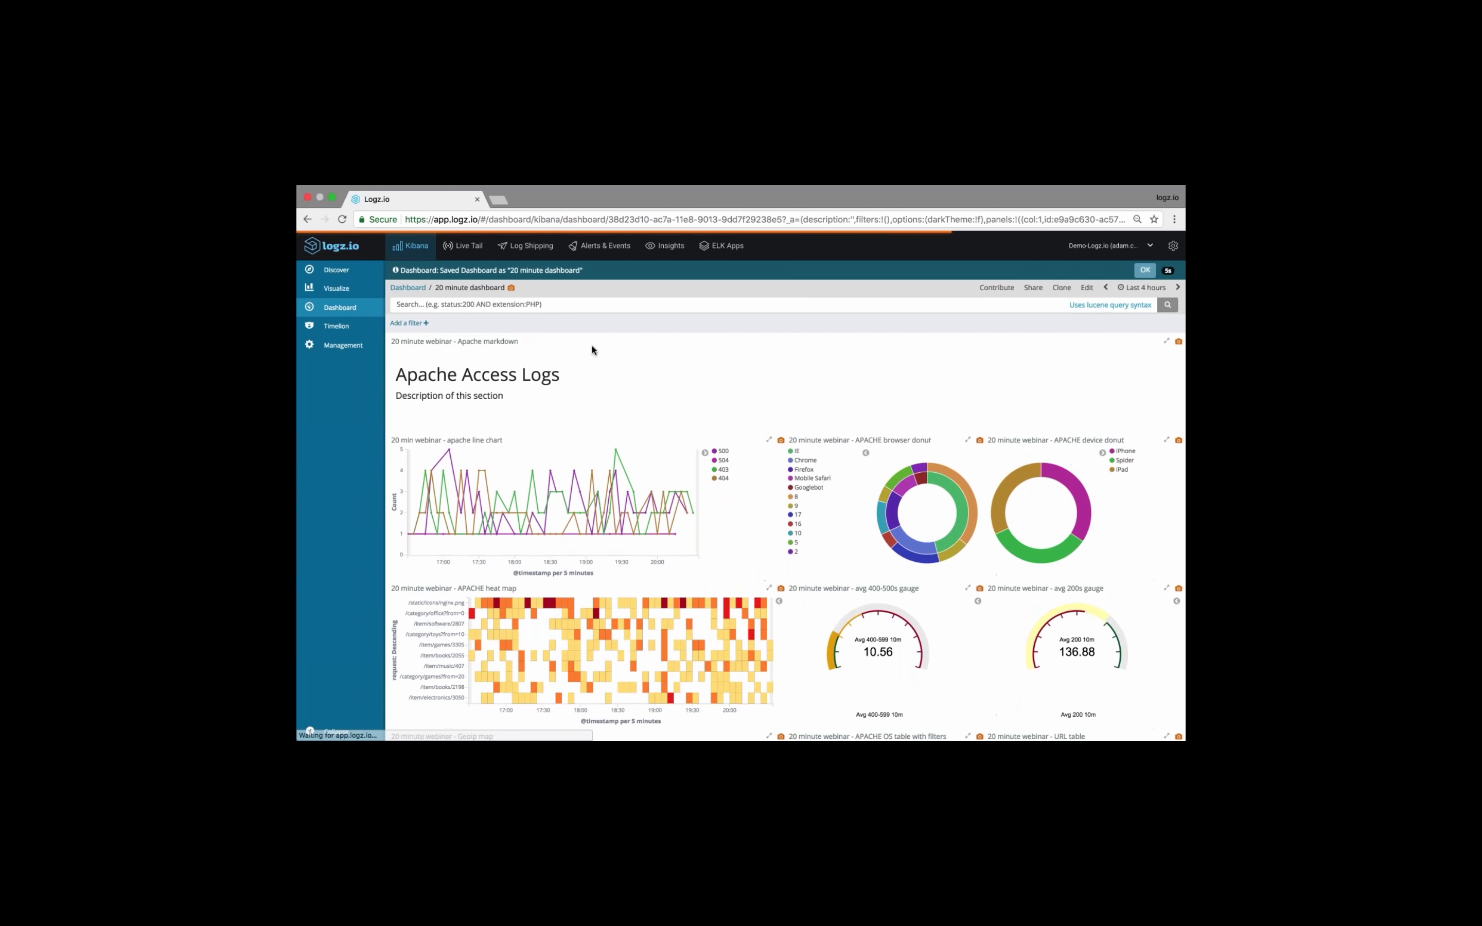
# Set the dashboard's time range to Yesterday, dismiss the save notice and examine the Apache line chart and neighbouring panels
pyautogui.click(1142, 288)
pyautogui.click(616, 321)
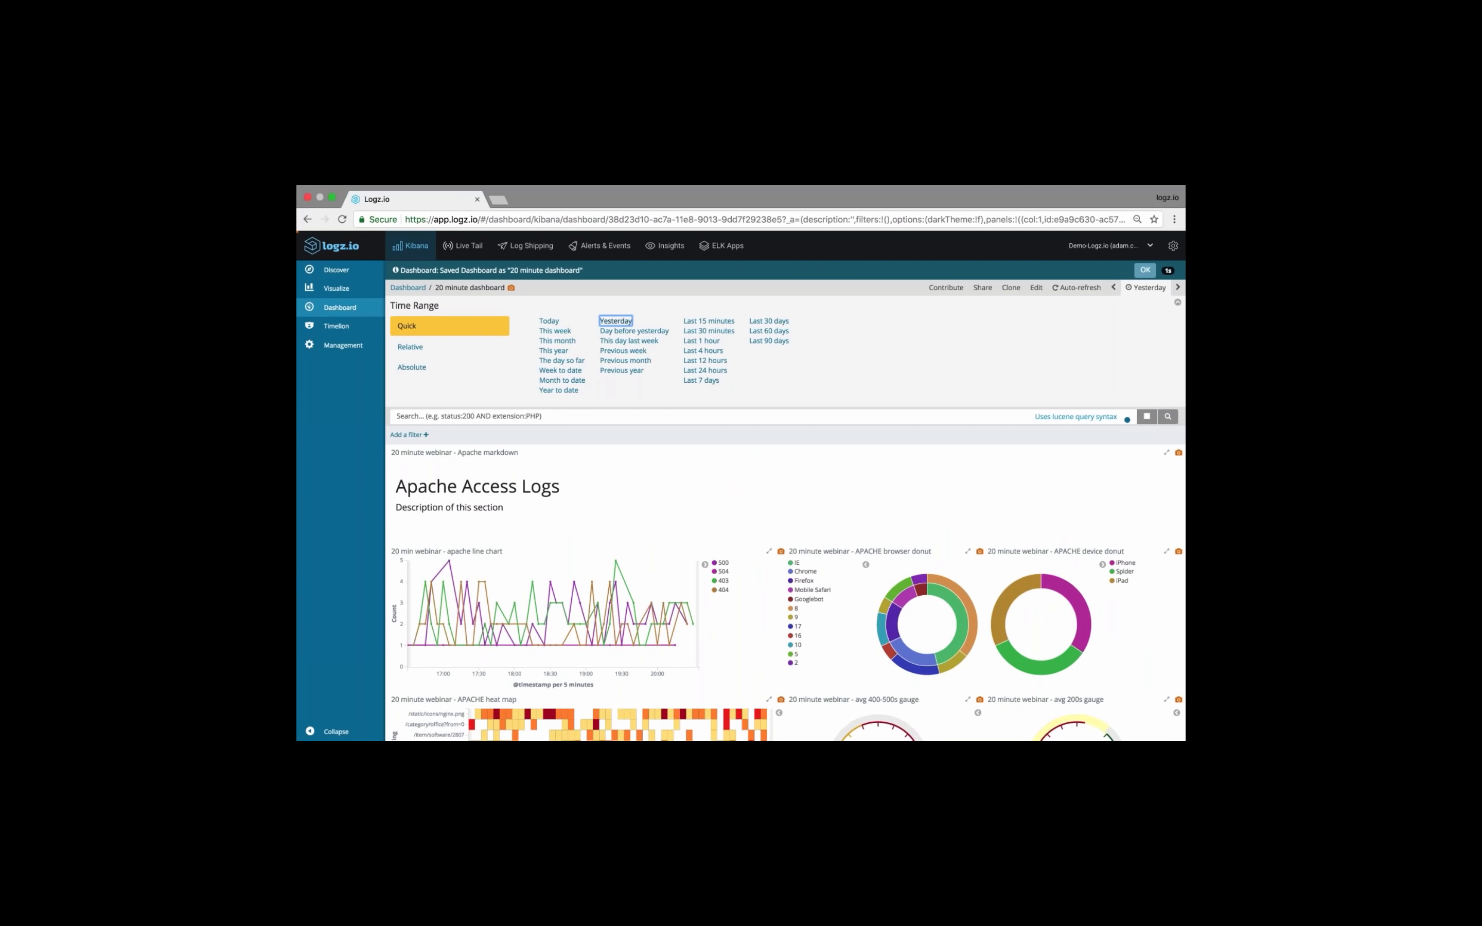
pyautogui.click(1142, 273)
pyautogui.click(1142, 274)
pyautogui.click(1142, 273)
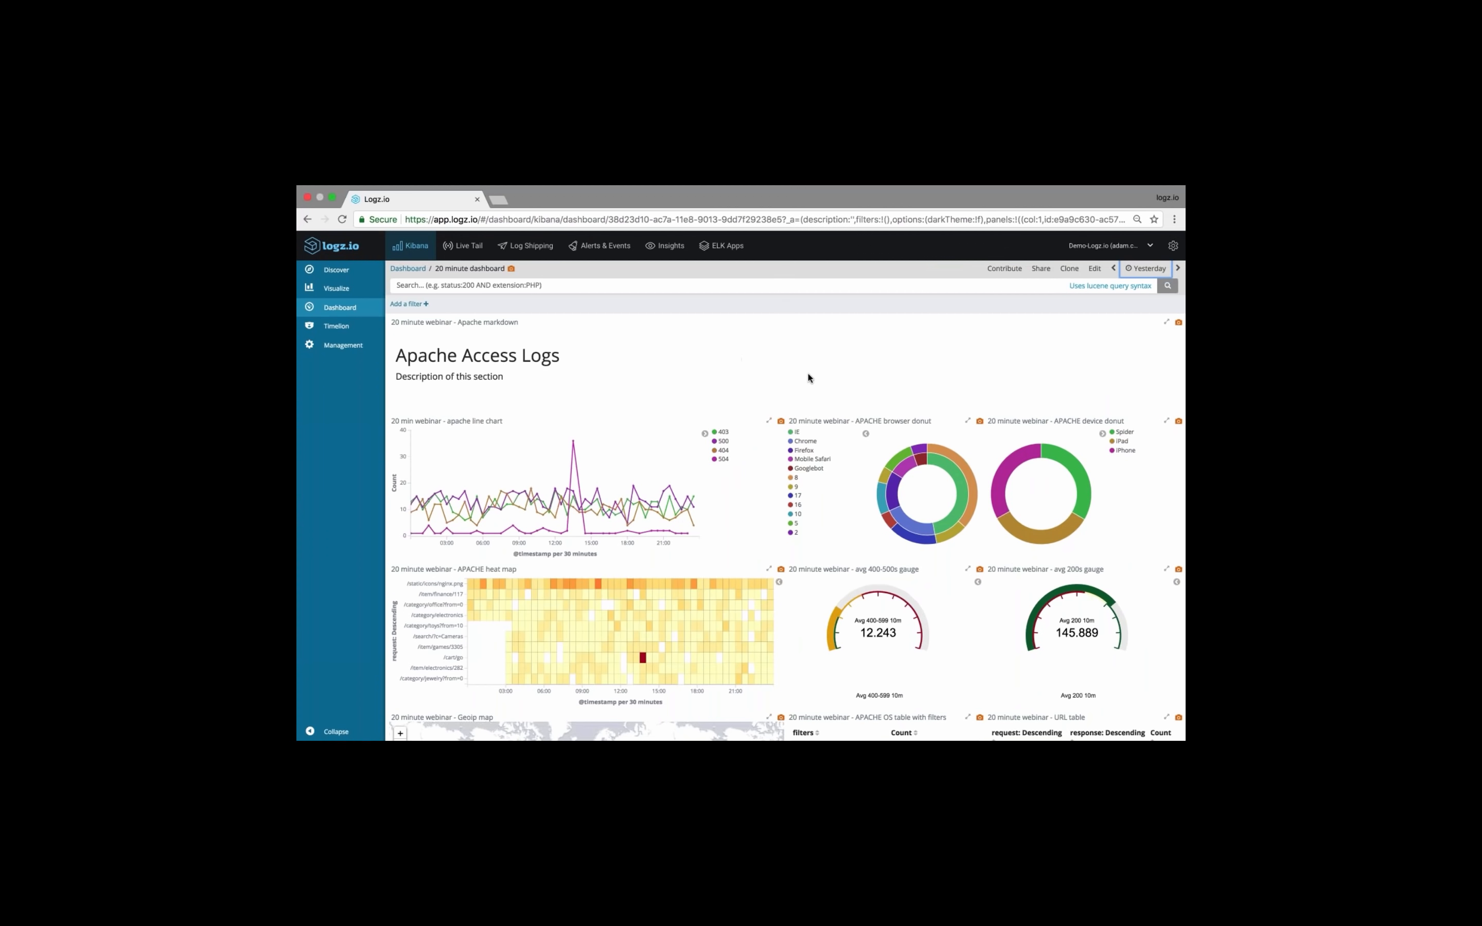
pyautogui.scroll(-2, 636, 411)
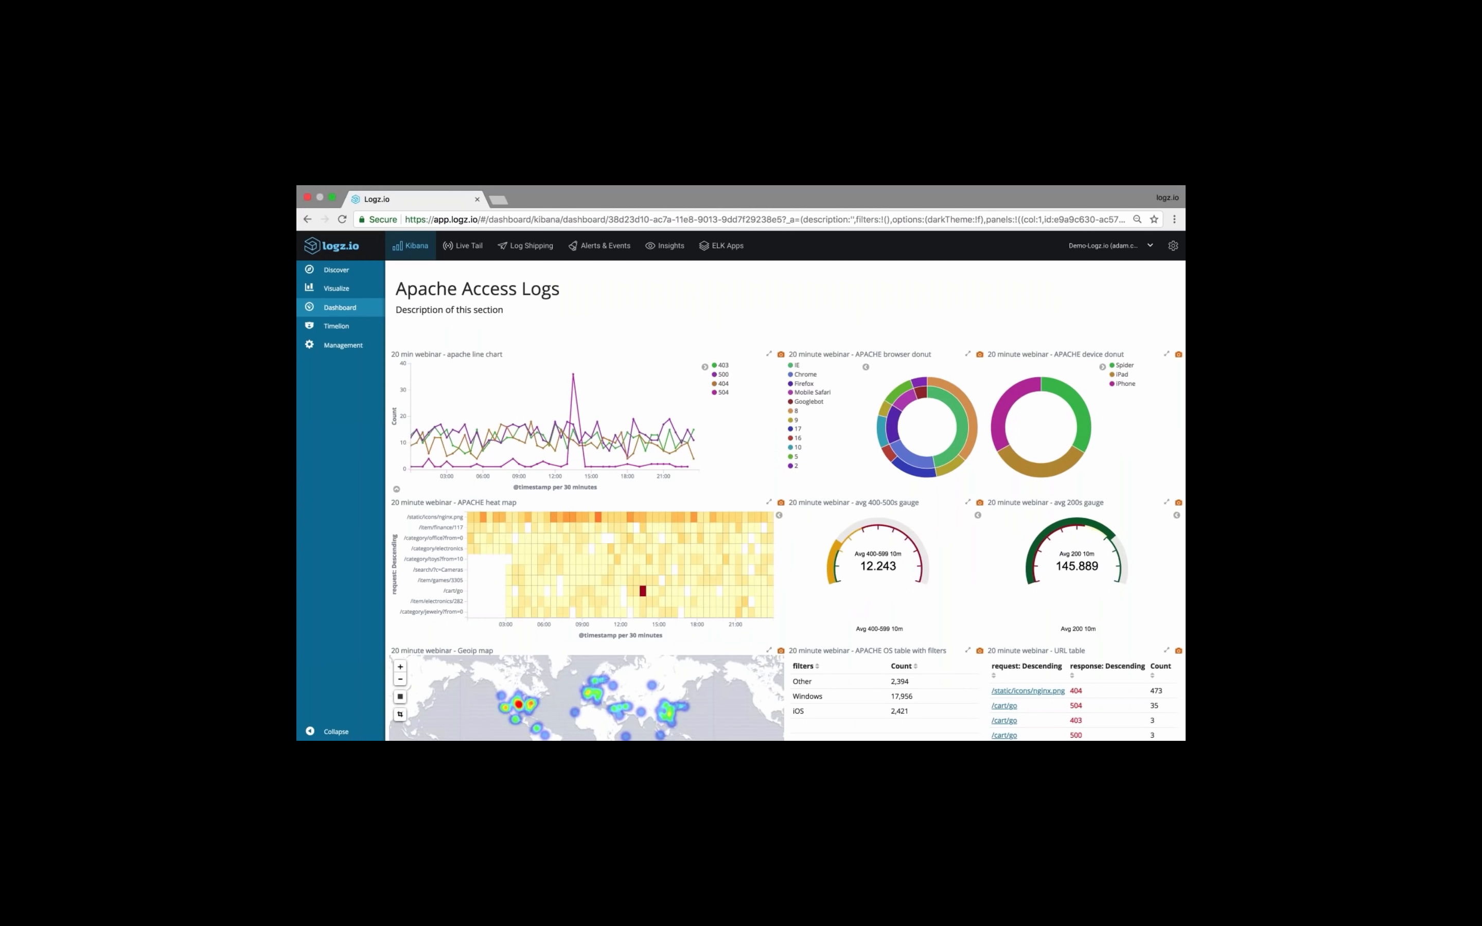
pyautogui.moveTo(573, 375)
pyautogui.scroll(-1, 654, 384)
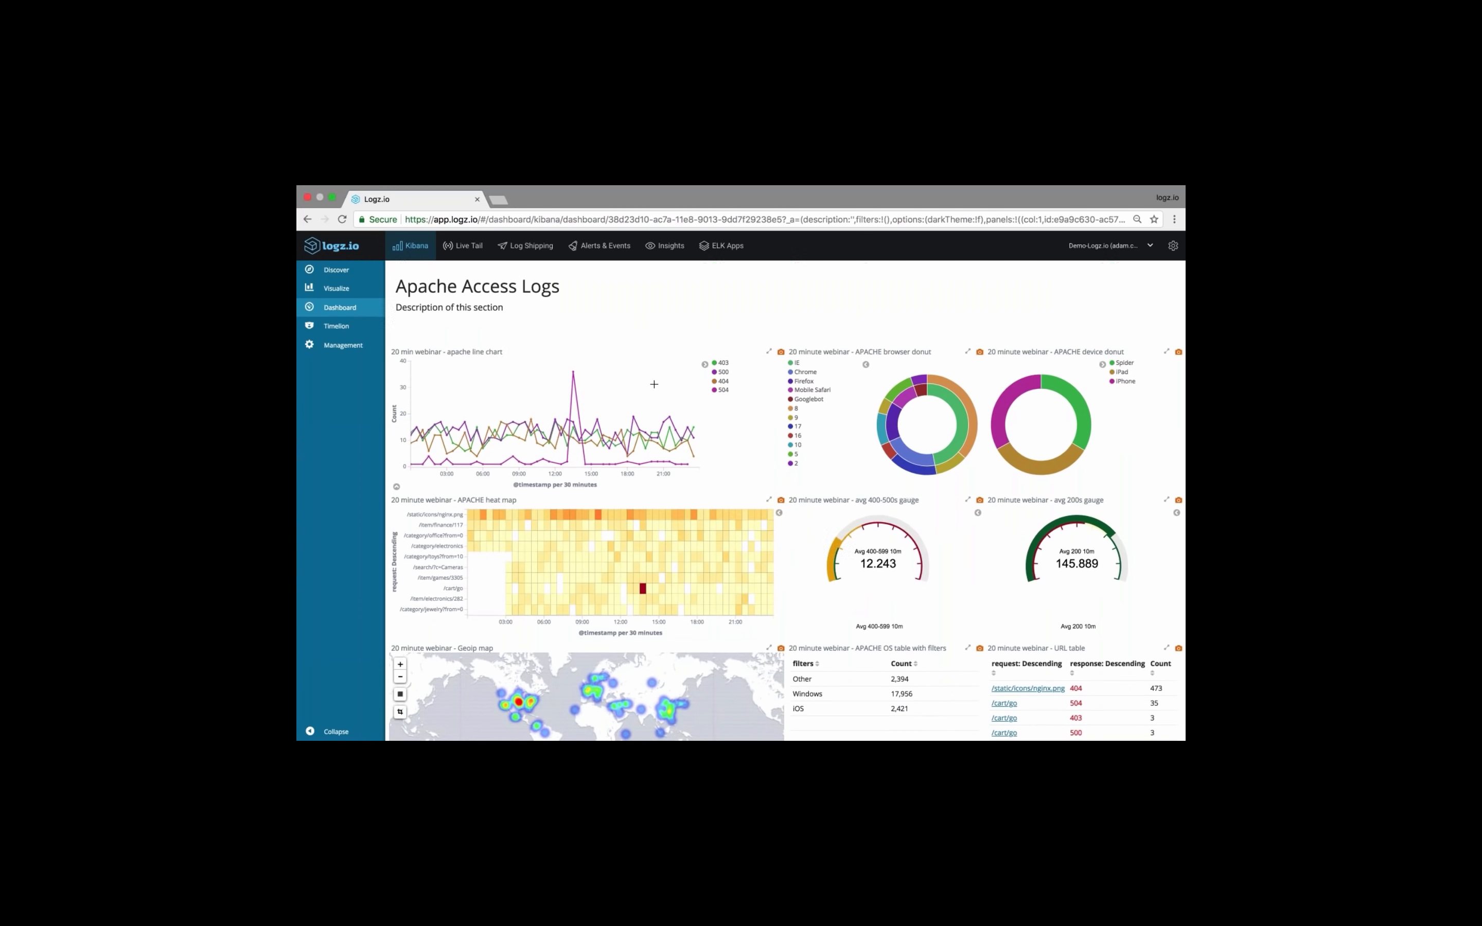
# Narrow the dashboard's time range to the 504 spike in the Apache line chart, about 13:27 to 13:40 on August 29th 2018
pyautogui.scroll(-5, 927, 525)
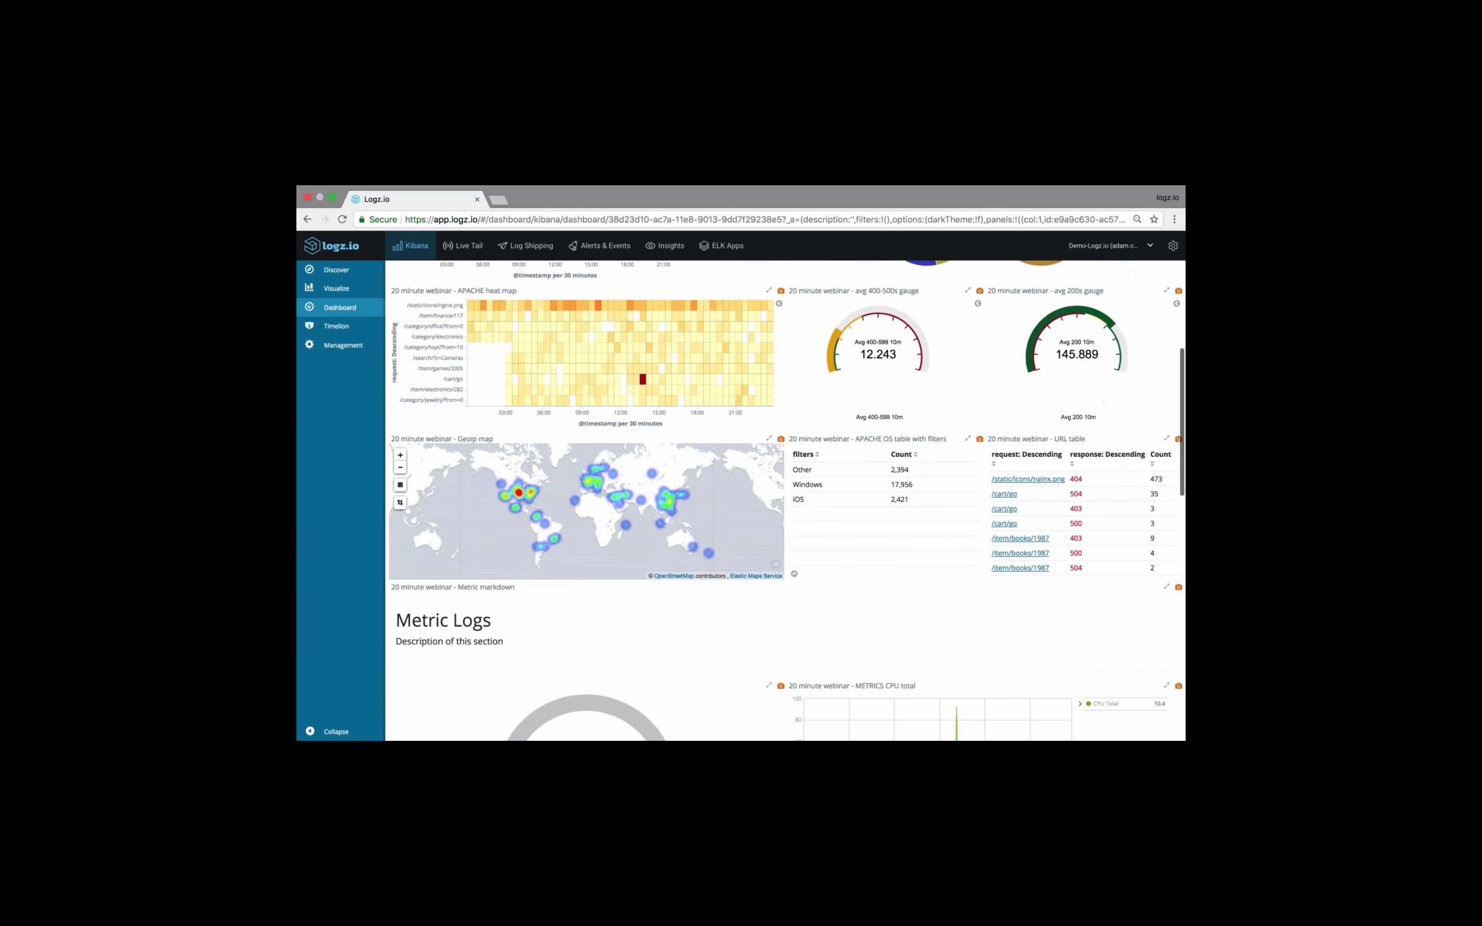
pyautogui.scroll(7, 841, 470)
pyautogui.scroll(-3, 1016, 566)
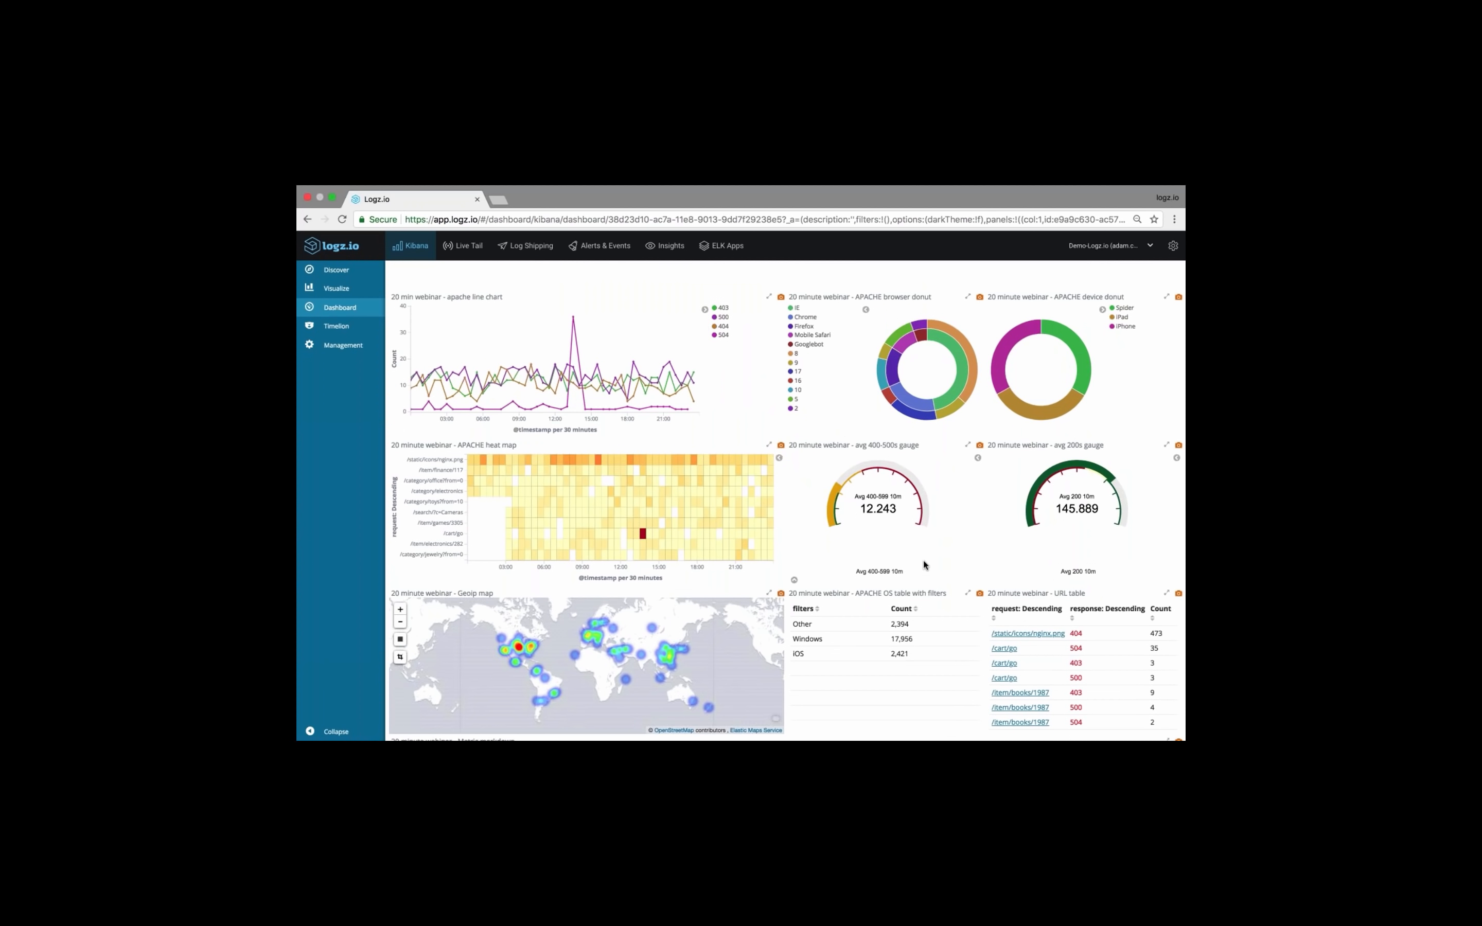
pyautogui.scroll(-4, 923, 558)
pyautogui.scroll(4, 866, 592)
pyautogui.scroll(1, 785, 500)
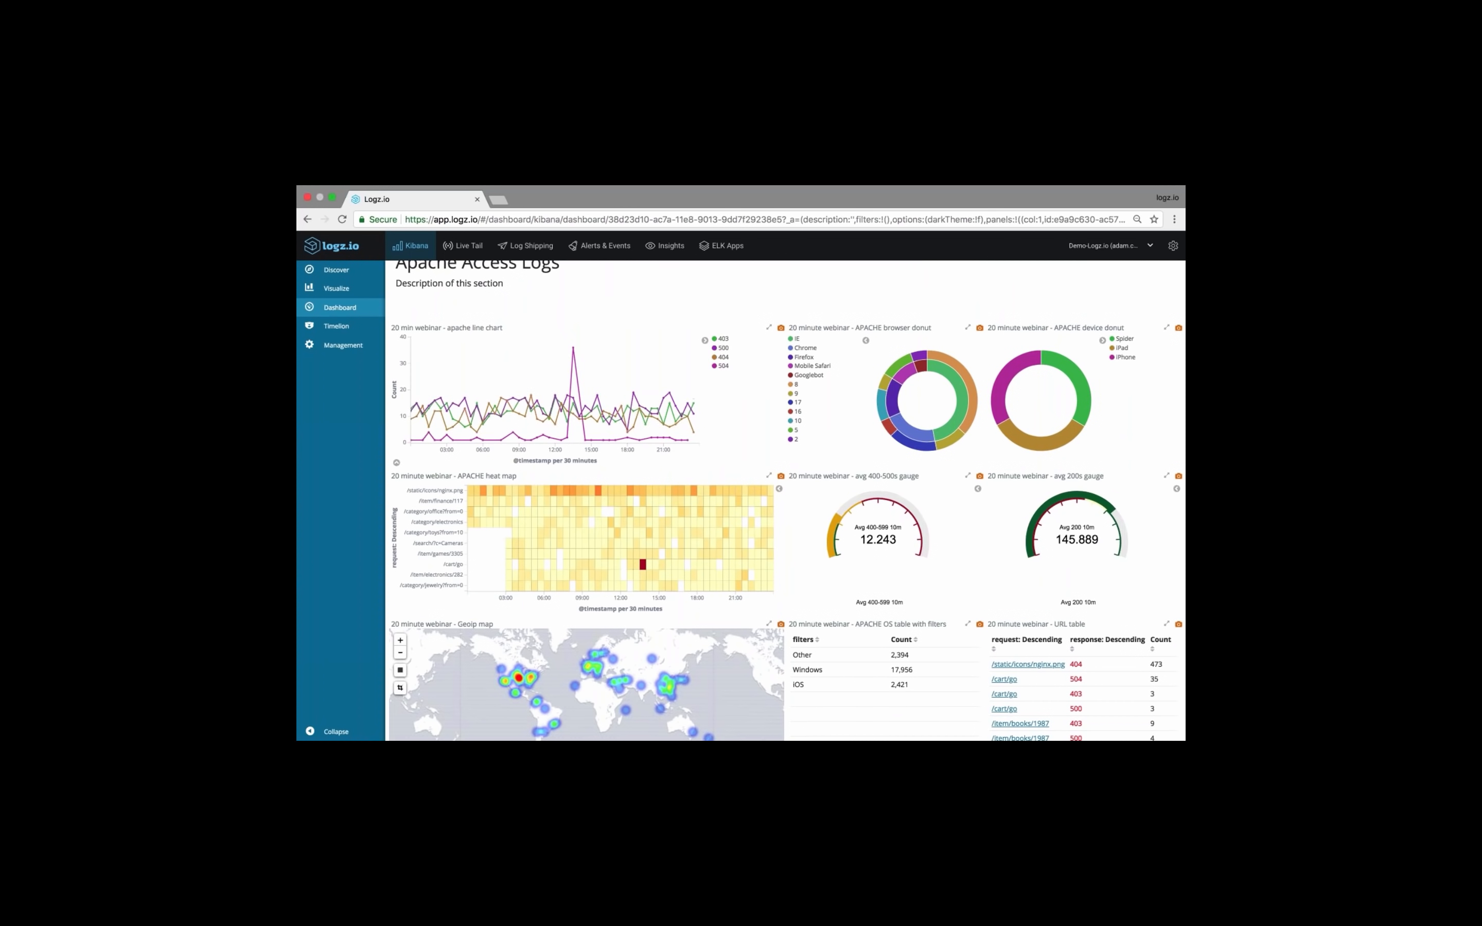
pyautogui.moveTo(562, 426); pyautogui.dragTo(590, 429)
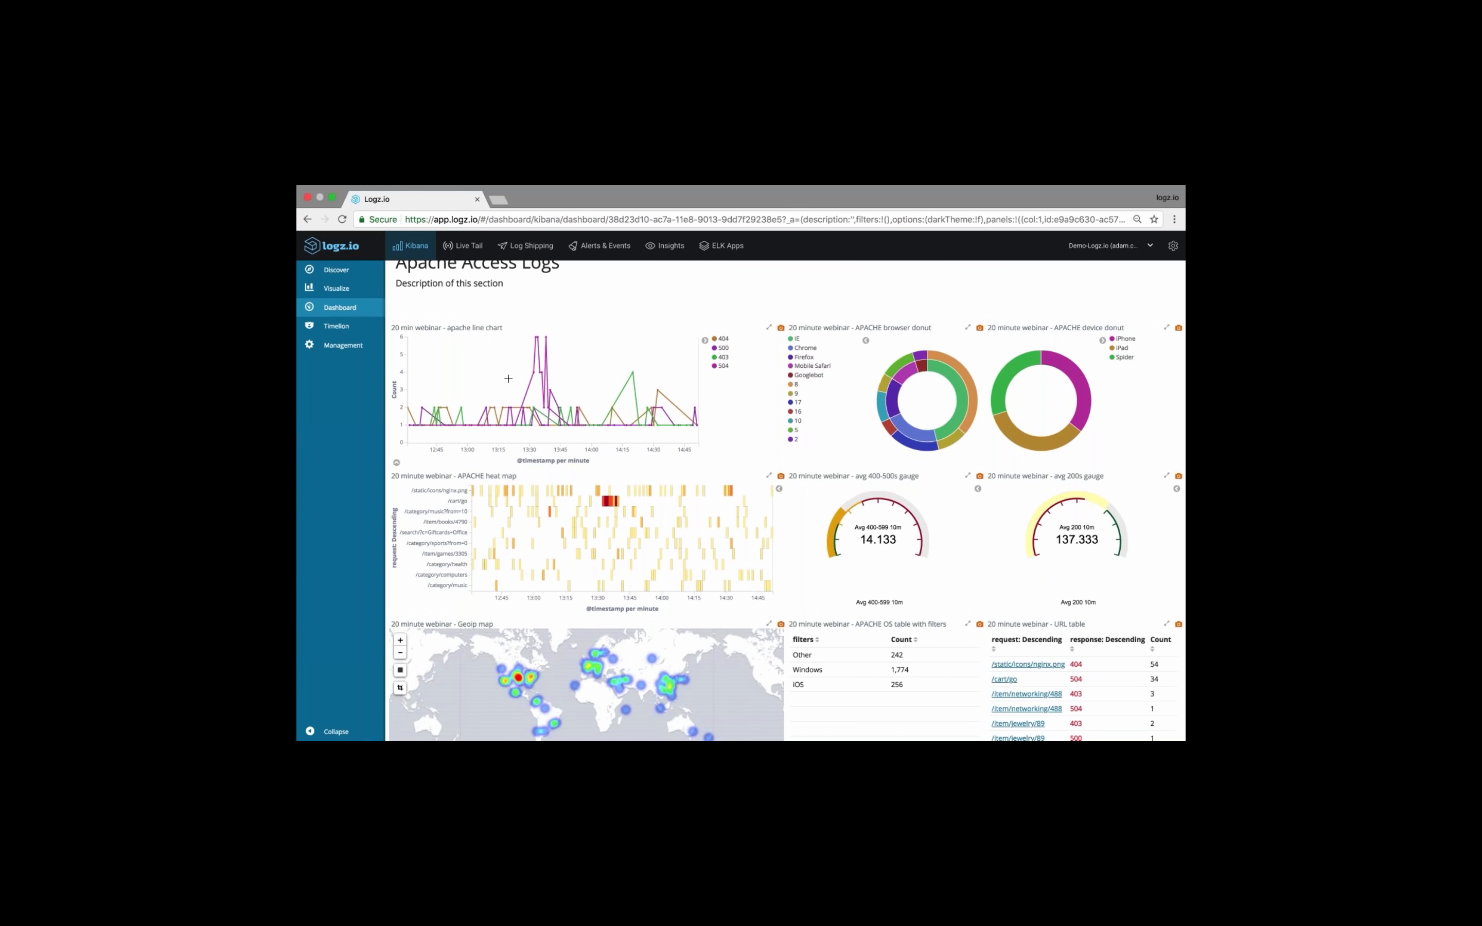
pyautogui.moveTo(526, 383); pyautogui.dragTo(550, 389)
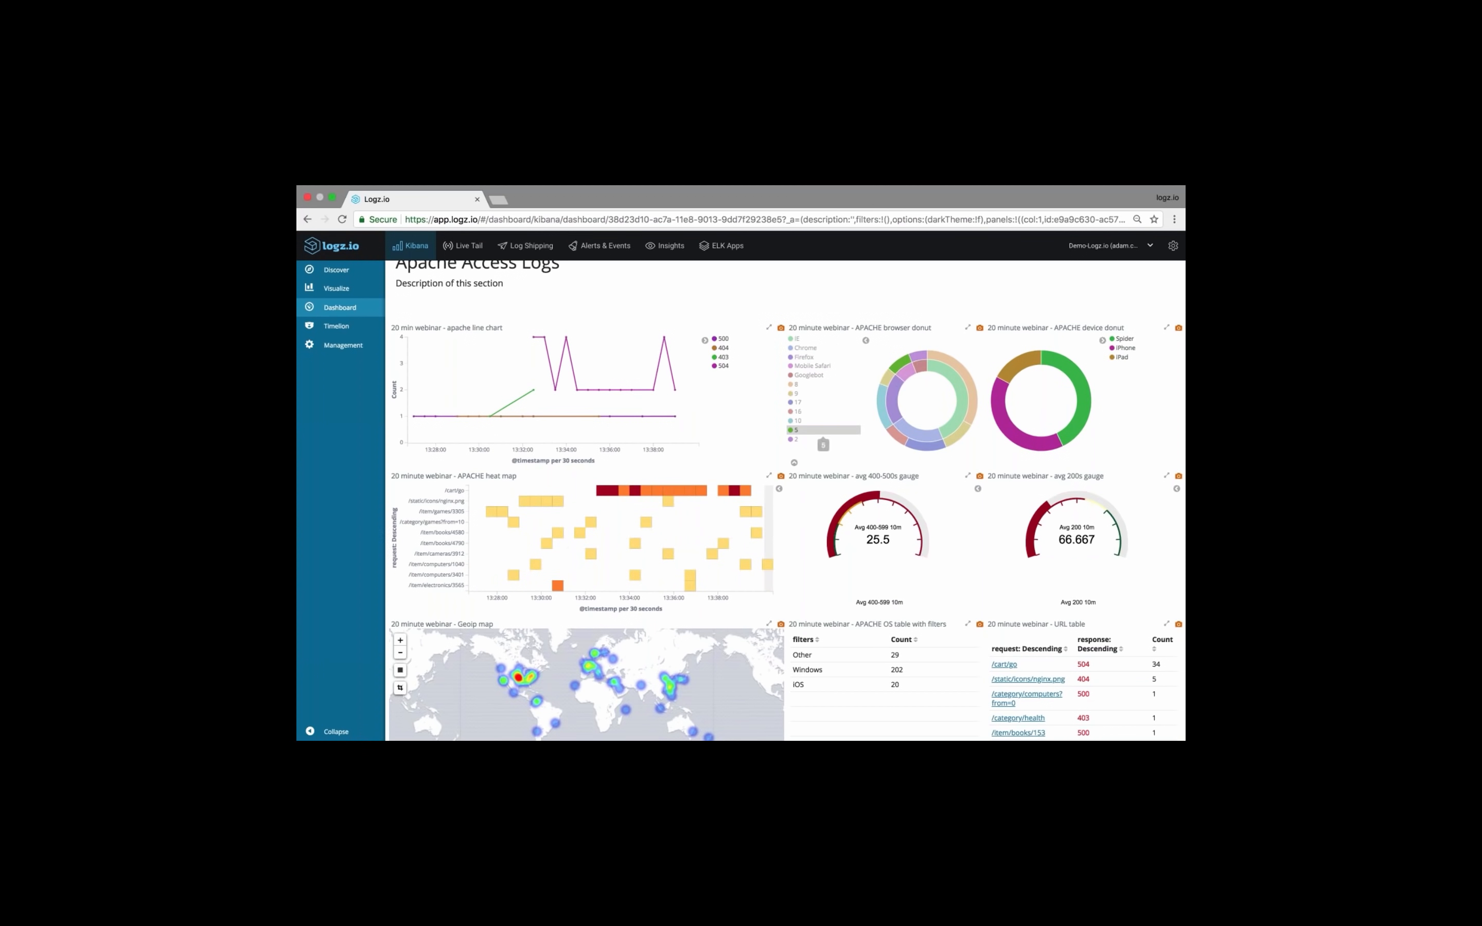
# Examine the remaining Apache panels, the CPU and memory metrics and the backend charts for the narrowed time range
pyautogui.scroll(-1, 806, 448)
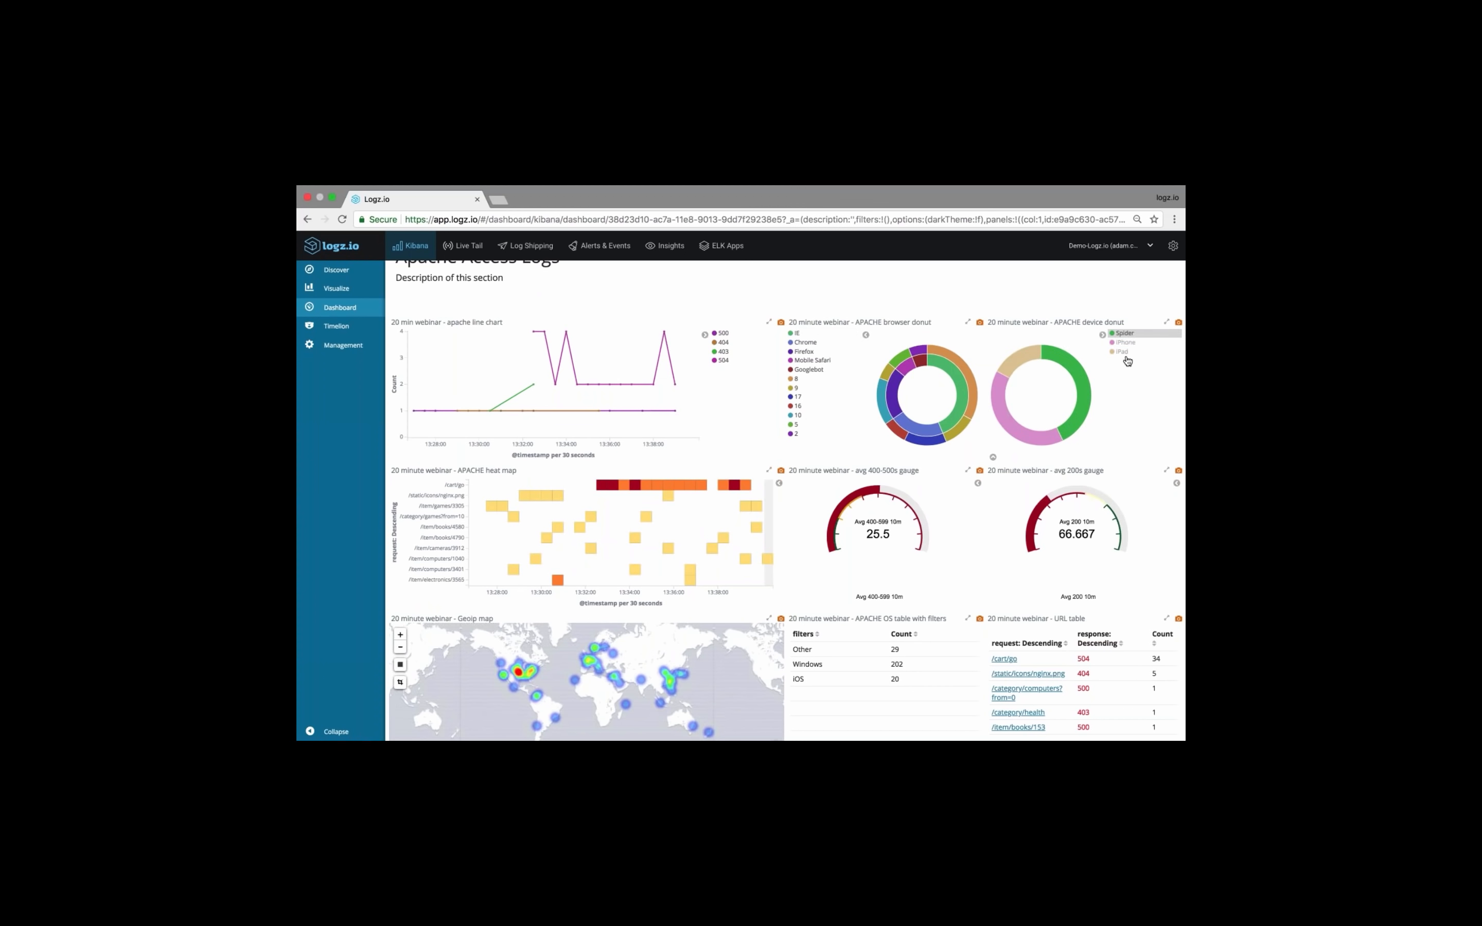
pyautogui.scroll(-3, 895, 392)
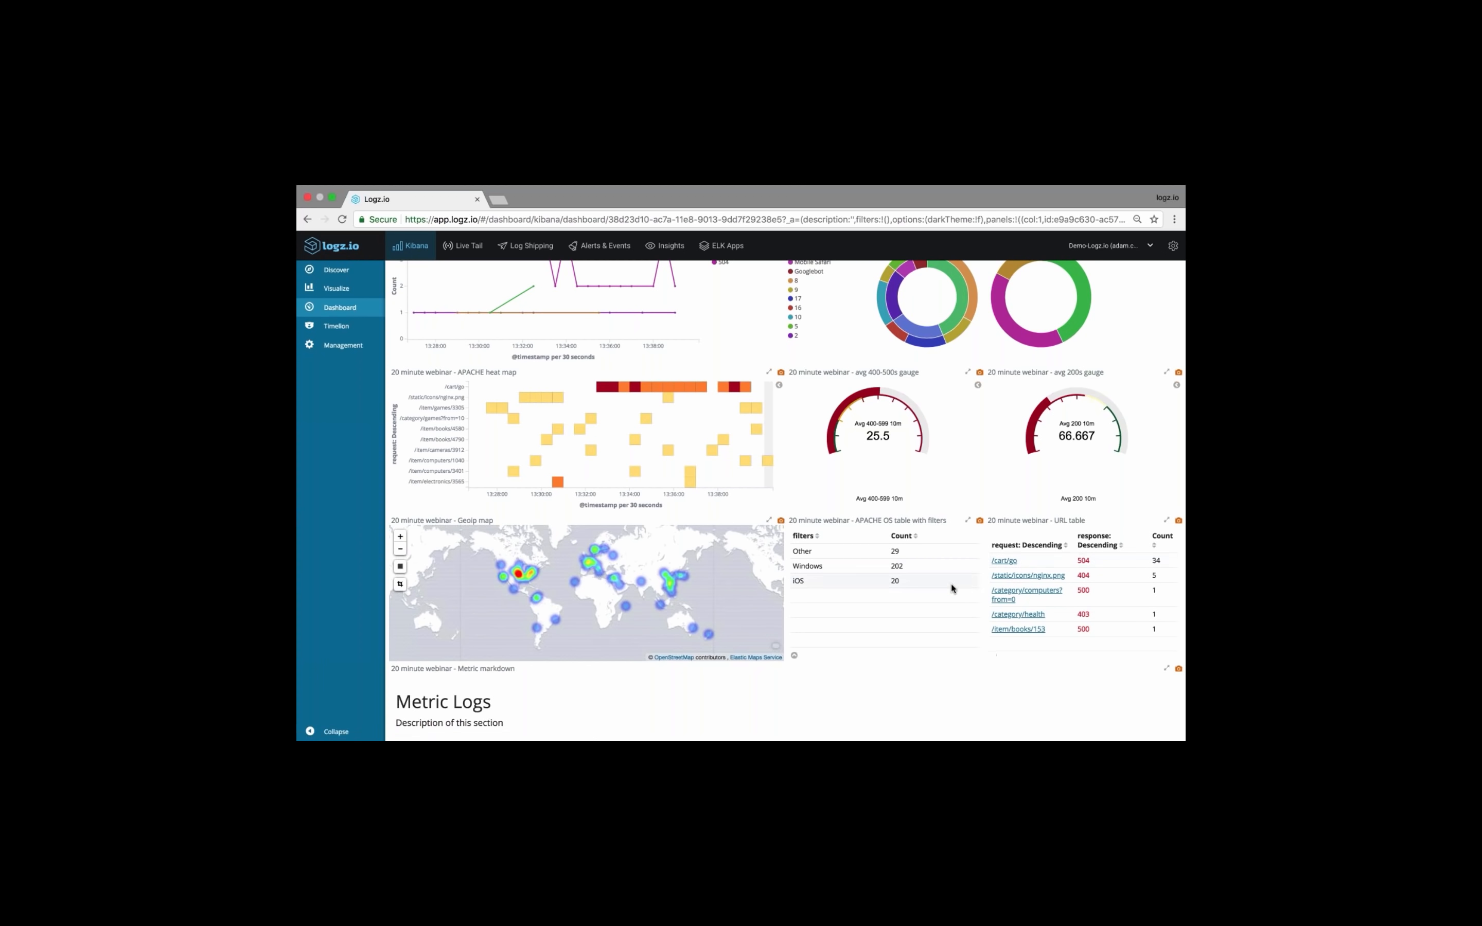
pyautogui.rightClick(827, 624)
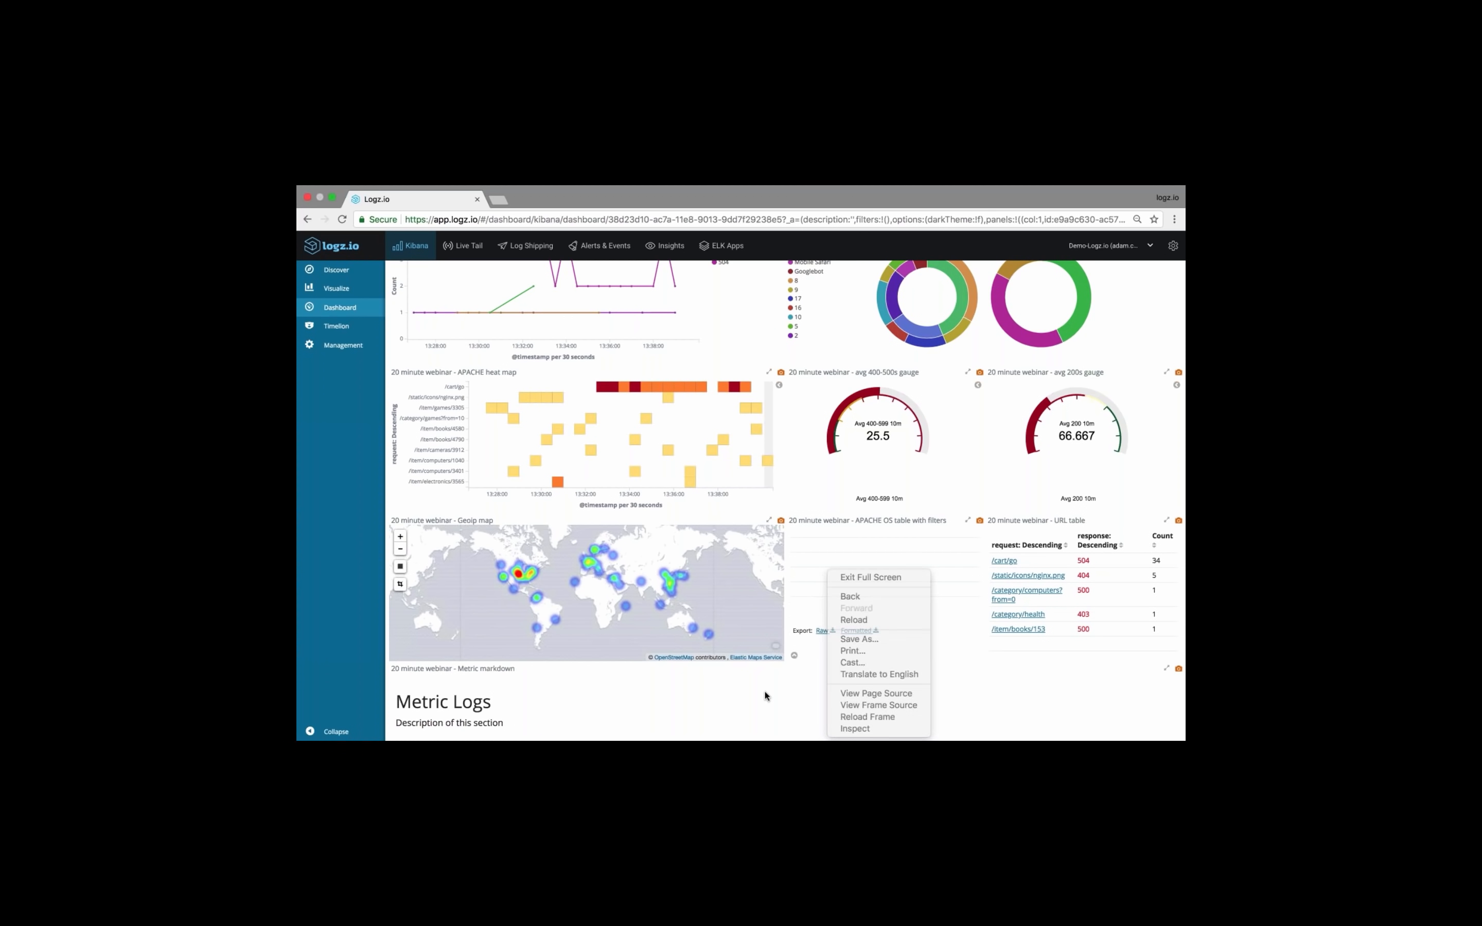
pyautogui.click(800, 678)
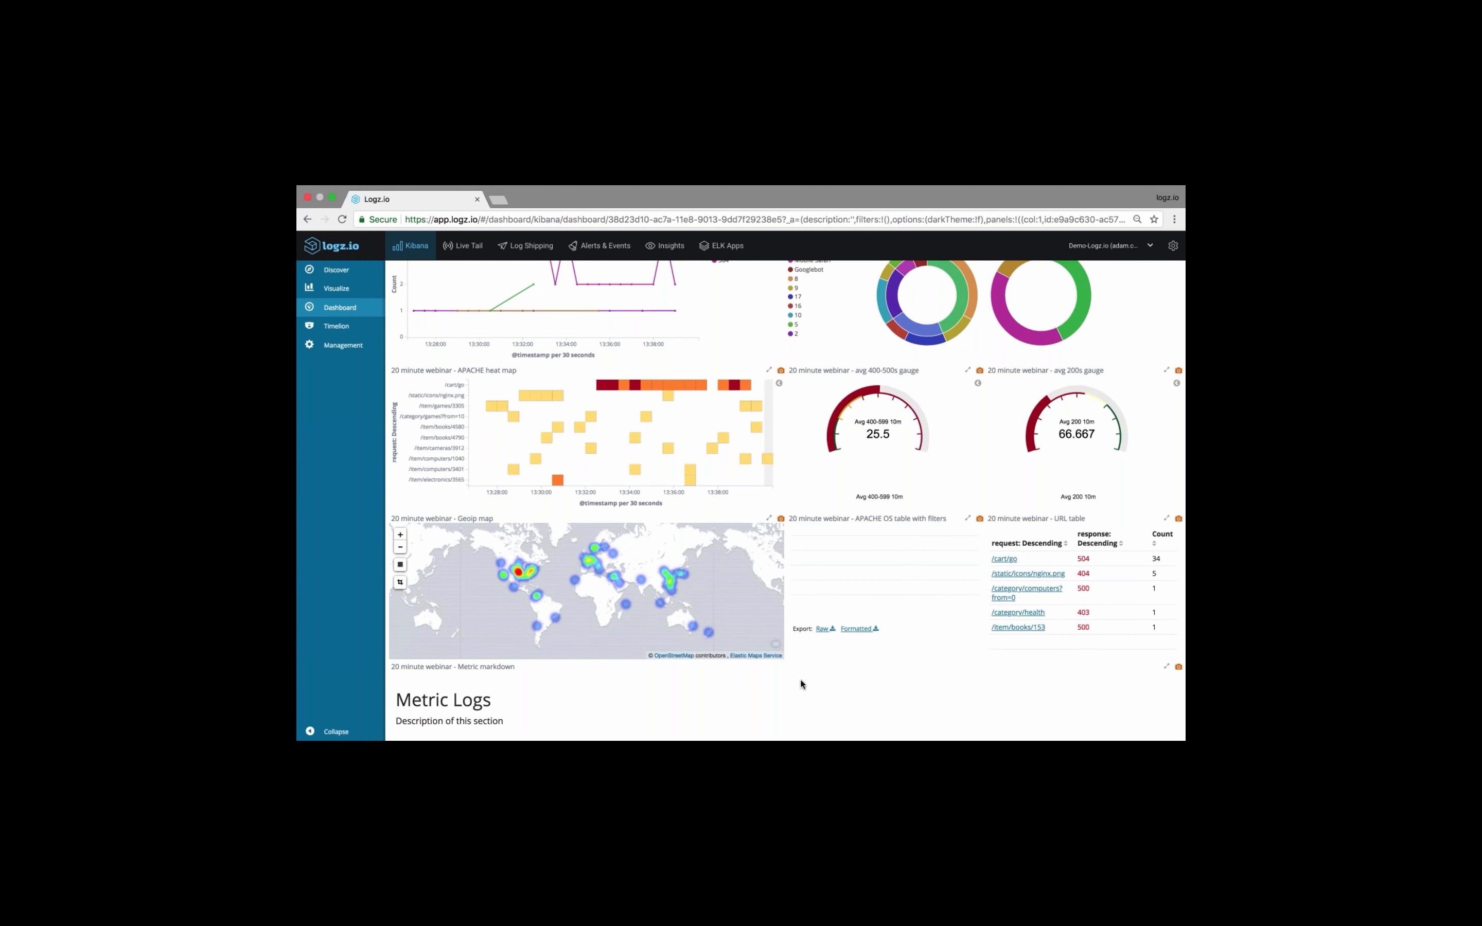
pyautogui.scroll(-5, 800, 678)
pyautogui.scroll(-1, 787, 501)
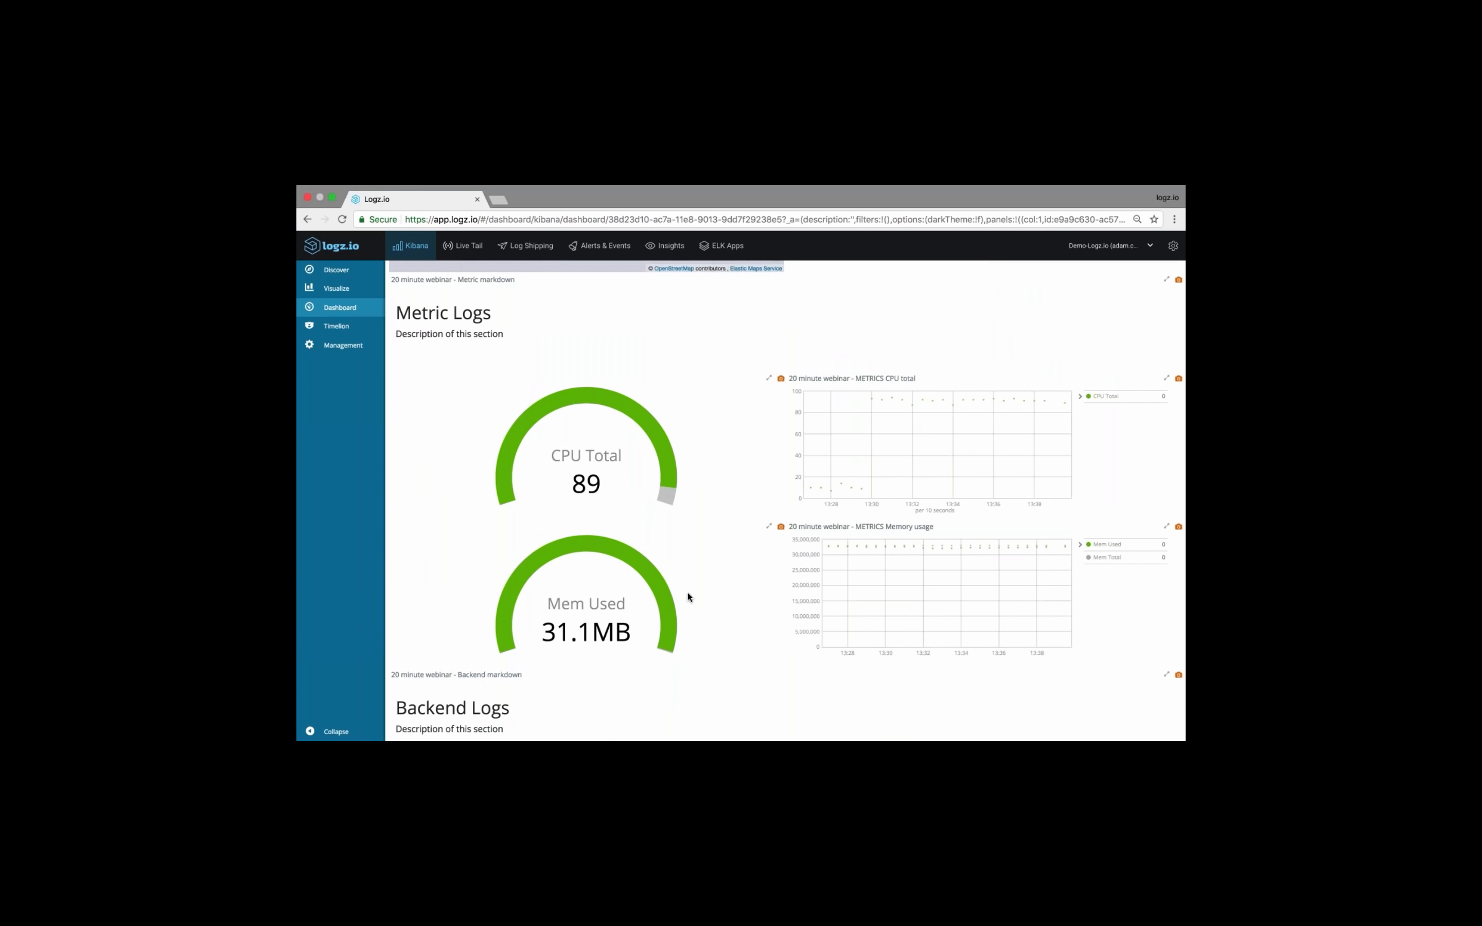
pyautogui.scroll(-5, 742, 531)
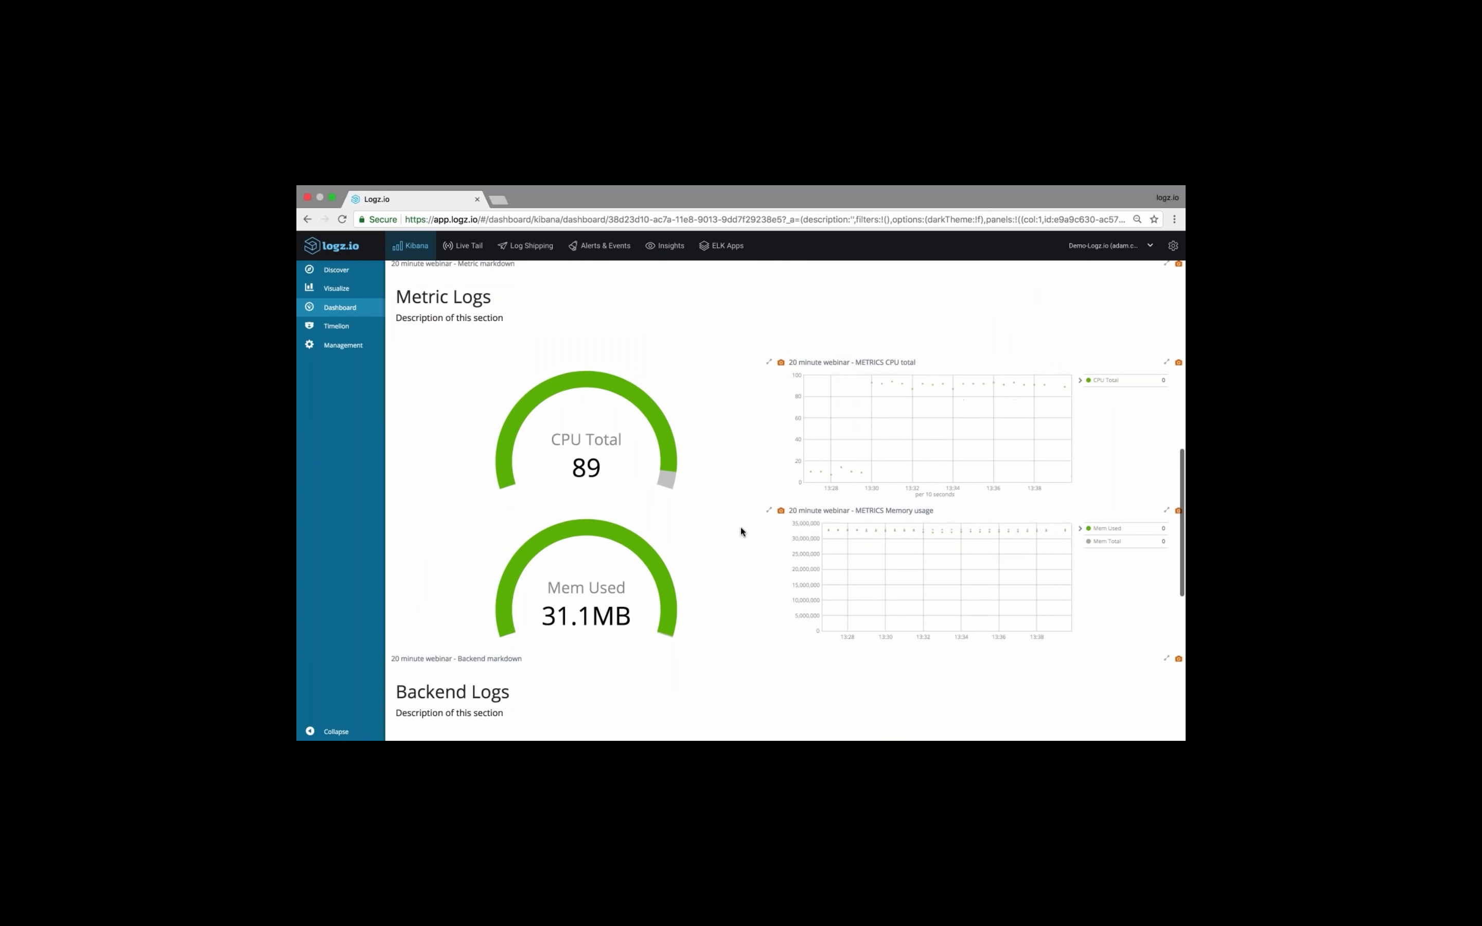
pyautogui.scroll(-4, 770, 531)
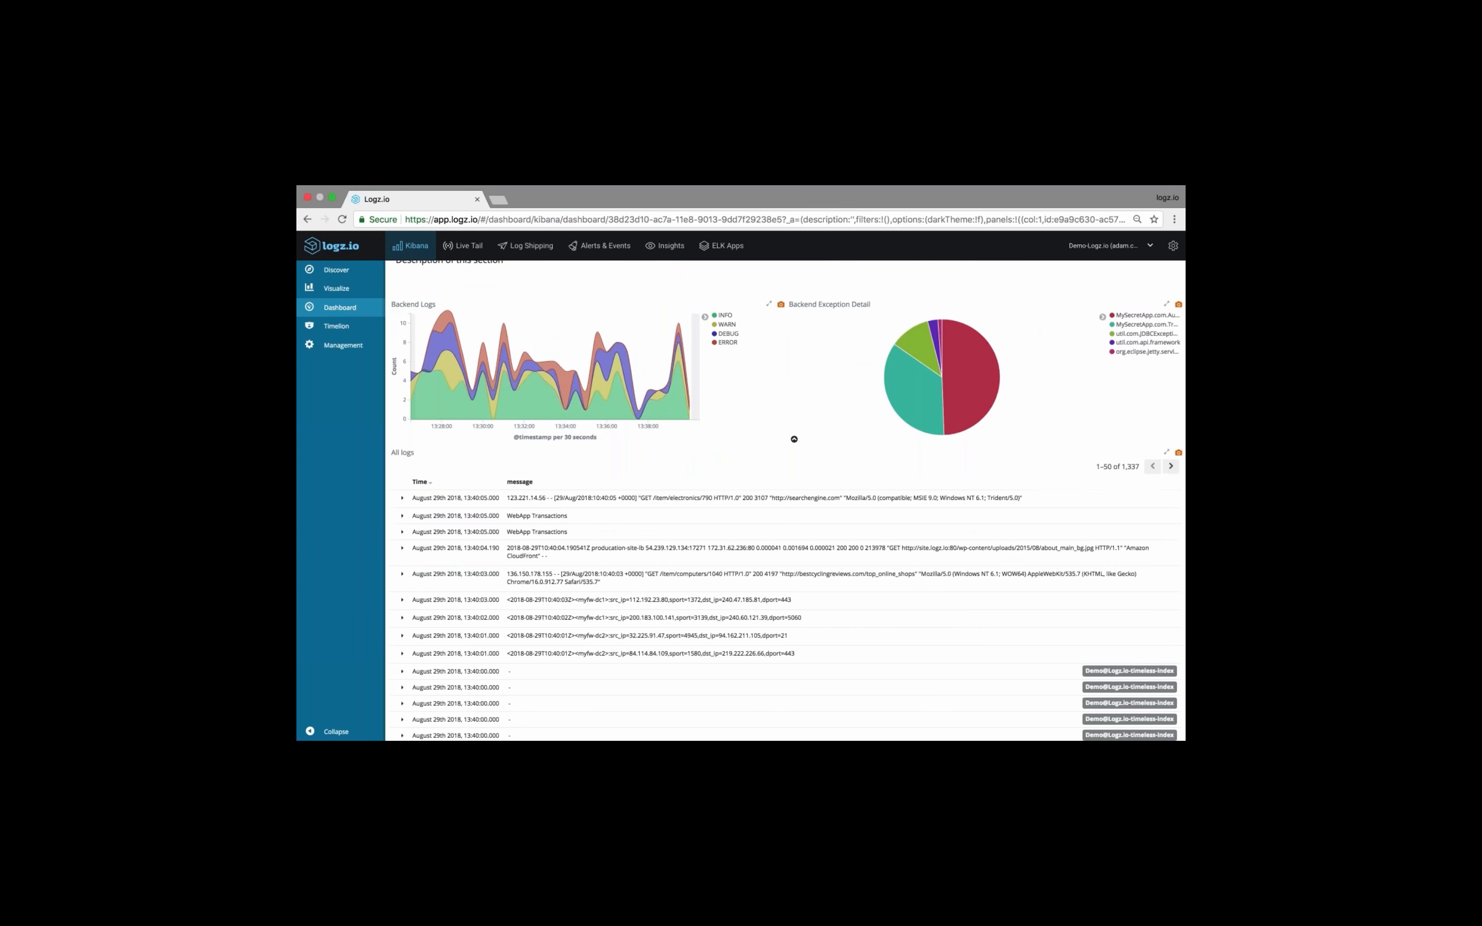
# Filter the dashboard to WARN-level entries from the legend of the Backend Logs chart
pyautogui.scroll(1, 756, 440)
pyautogui.scroll(1, 755, 438)
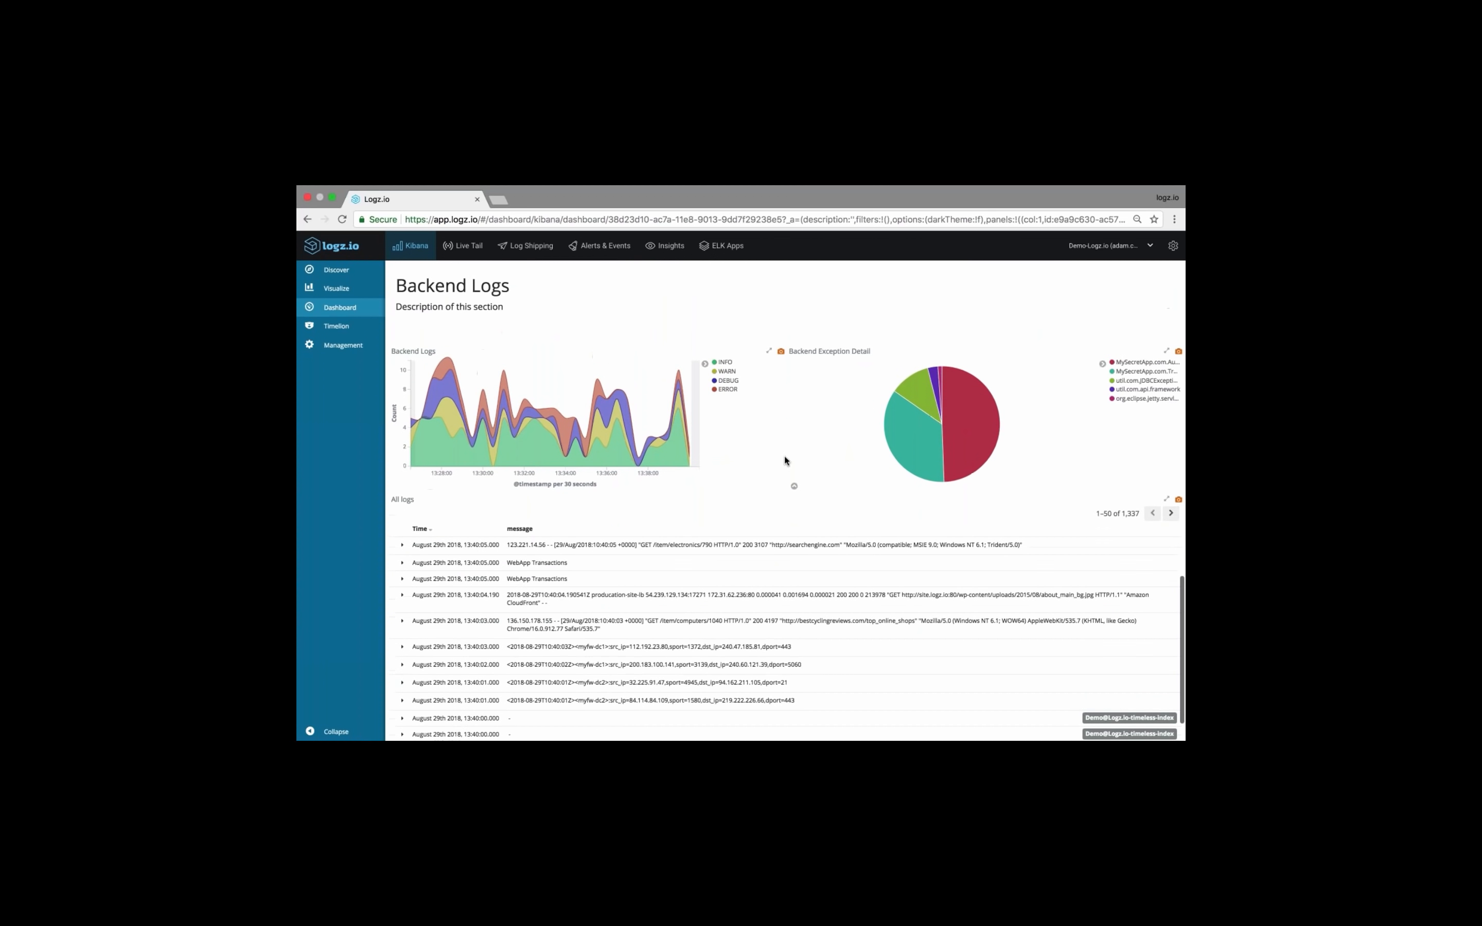
pyautogui.click(727, 371)
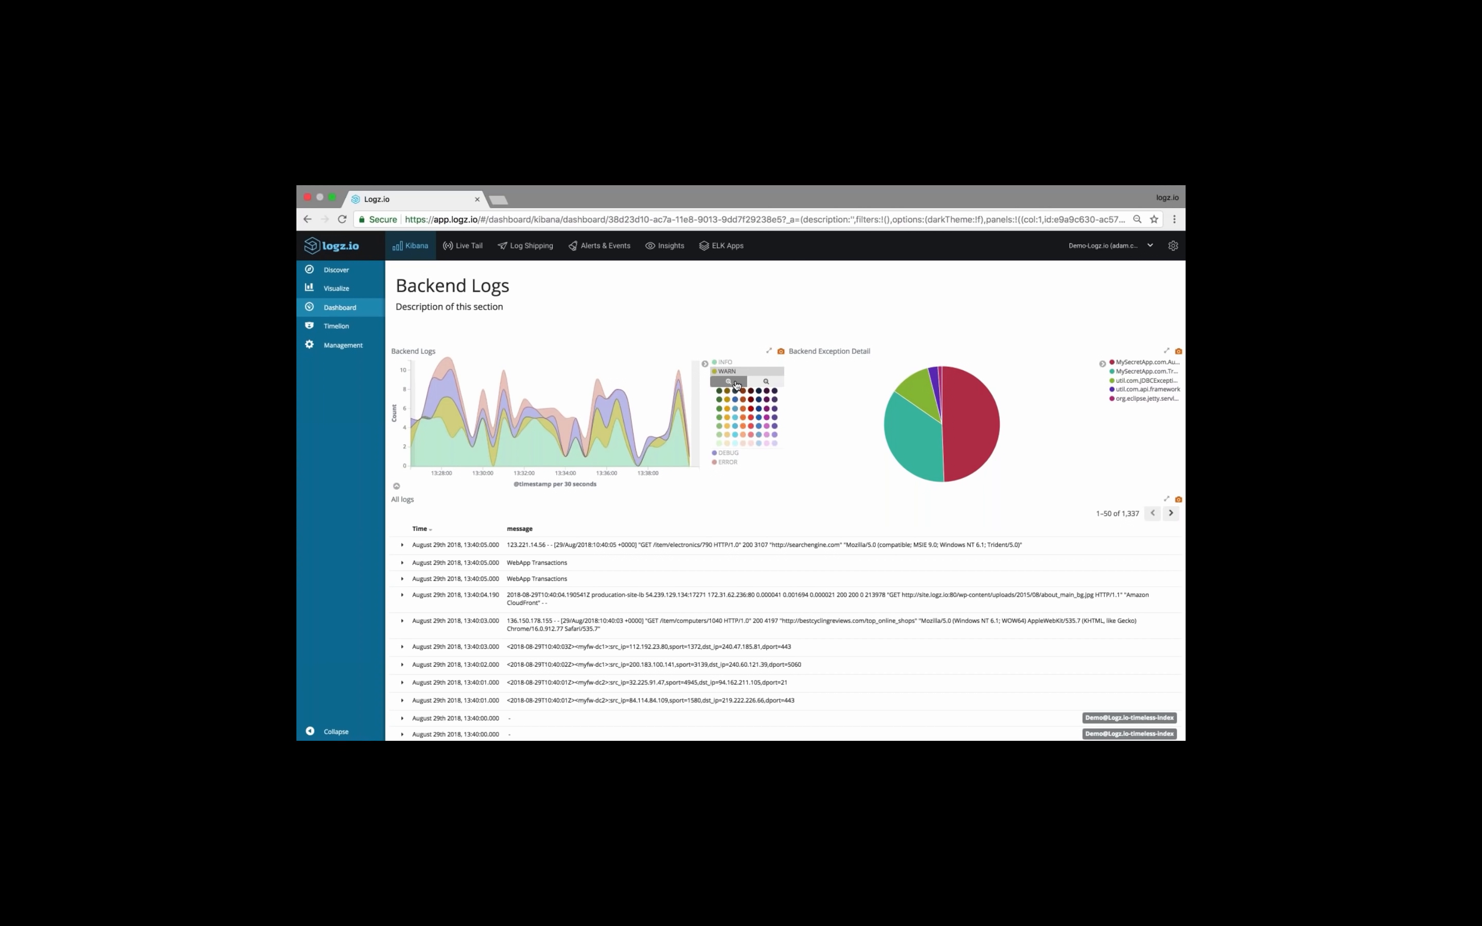
pyautogui.click(735, 382)
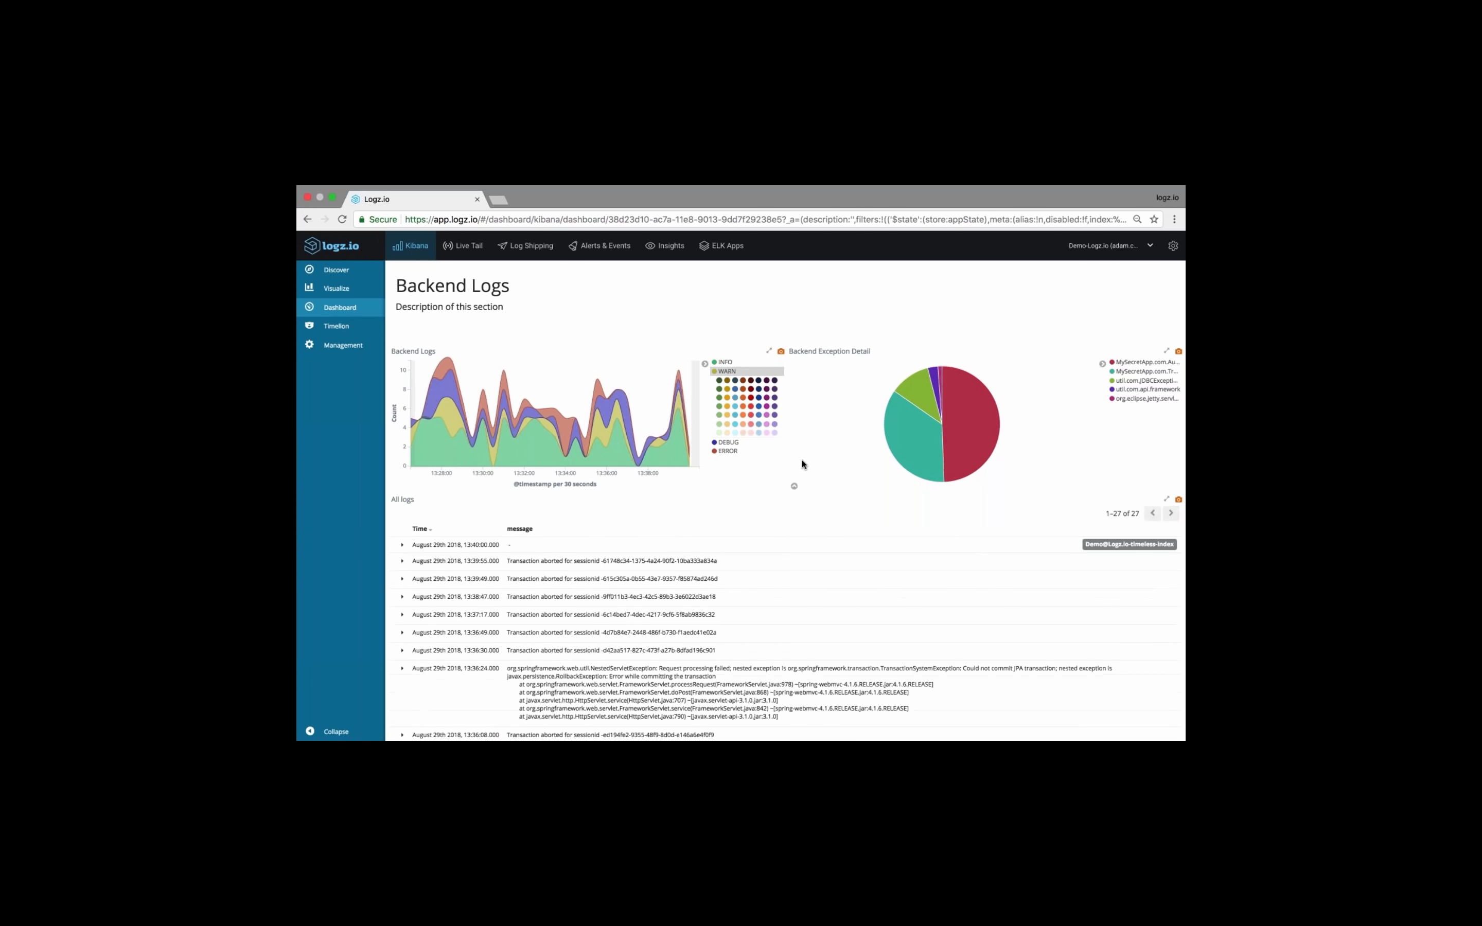
# Read the messages of the WARN entries in the All logs panel, highlighting the text of individual entries
pyautogui.scroll(-3, 810, 542)
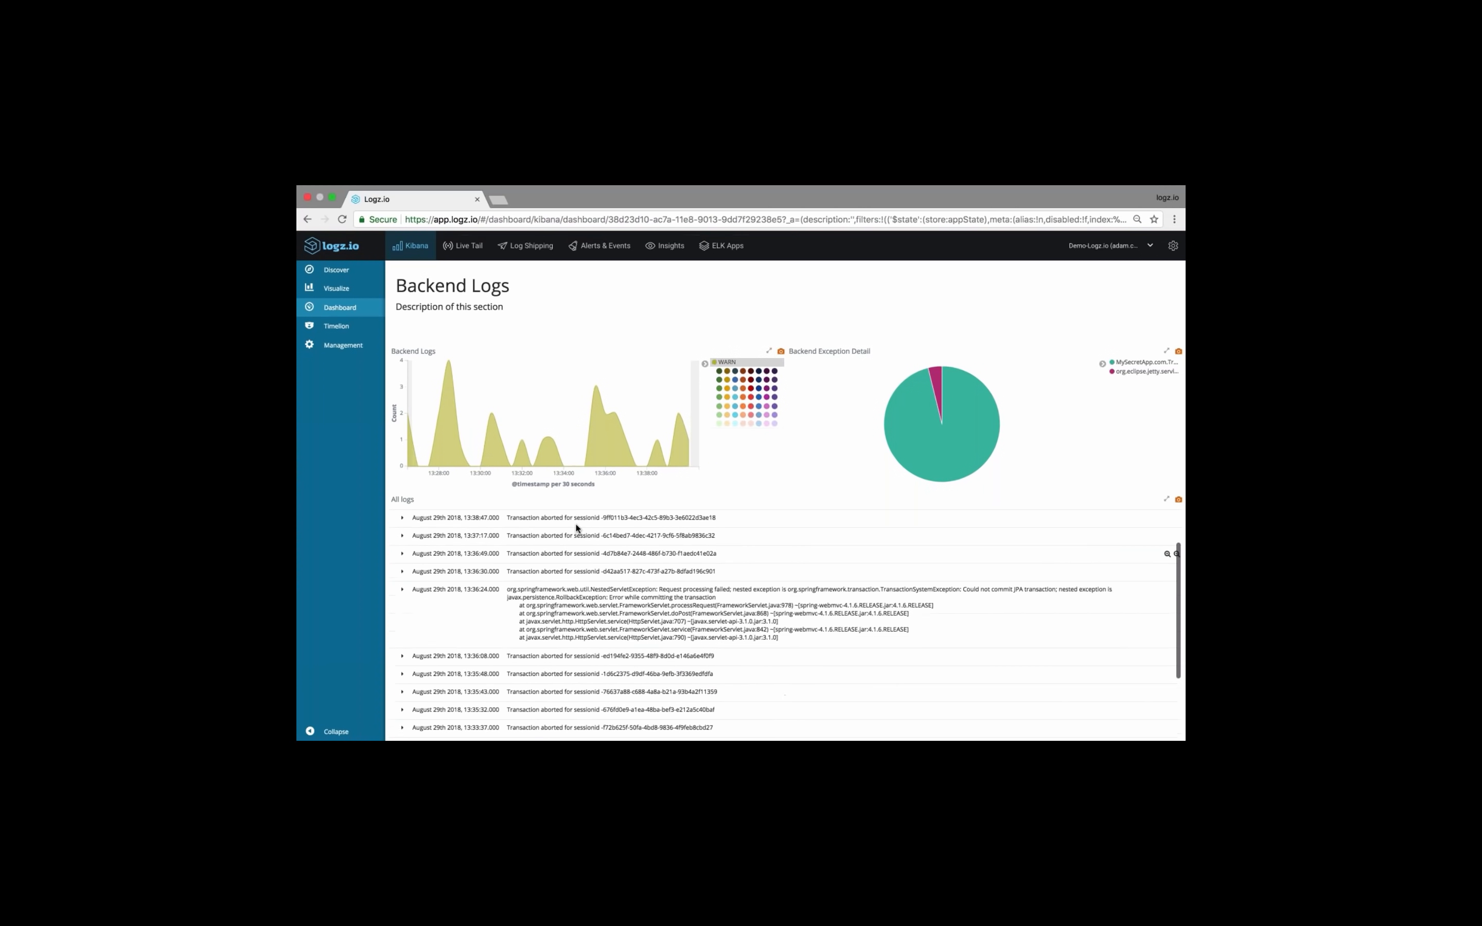
pyautogui.scroll(2, 551, 539)
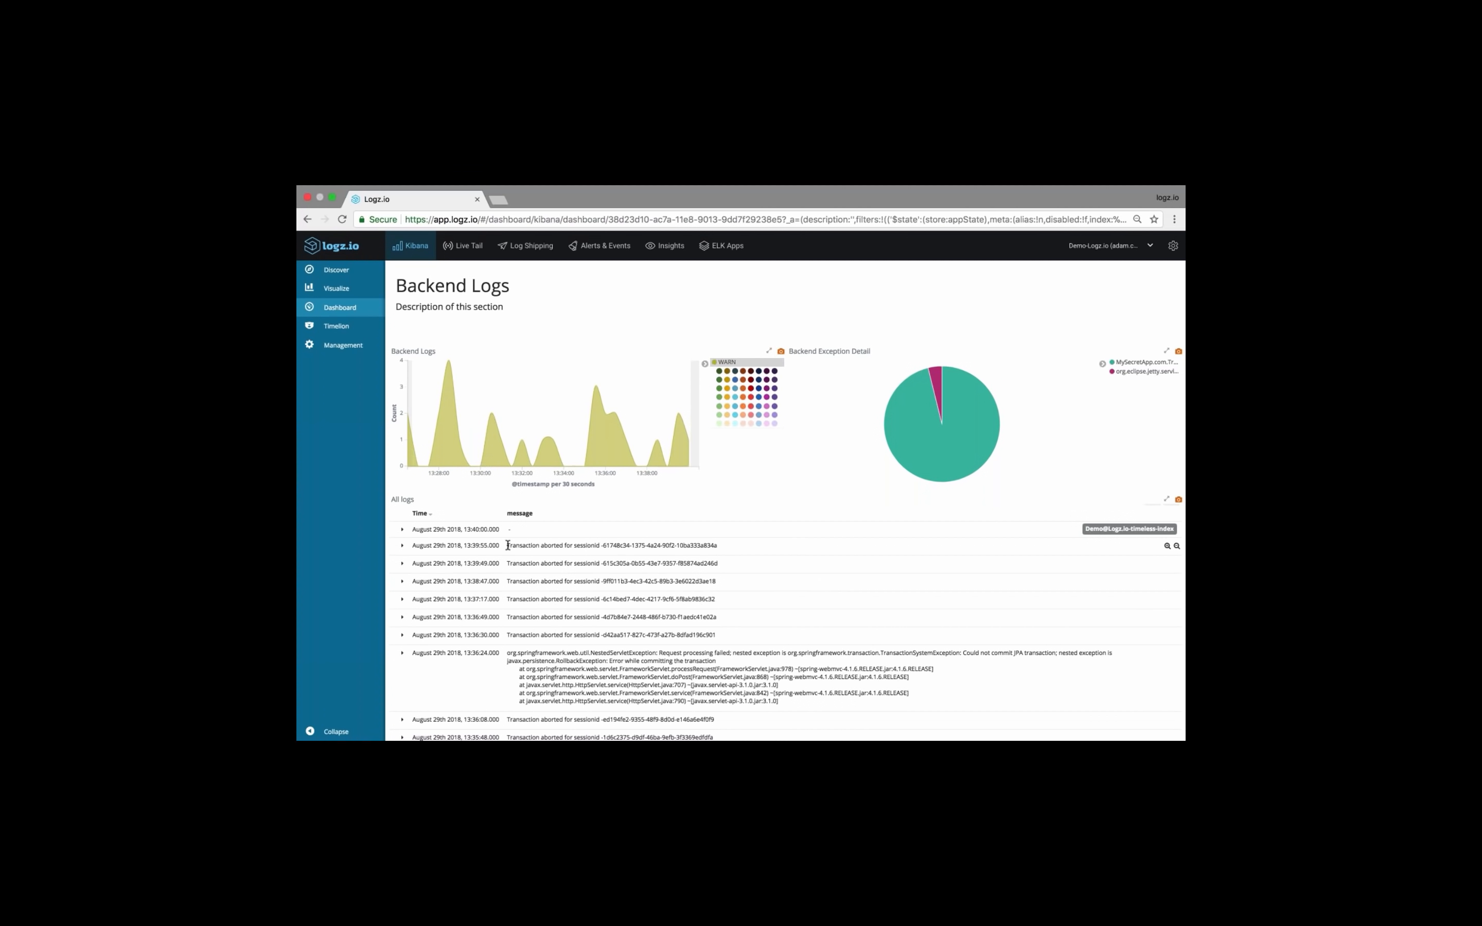
pyautogui.moveTo(507, 545); pyautogui.dragTo(662, 545)
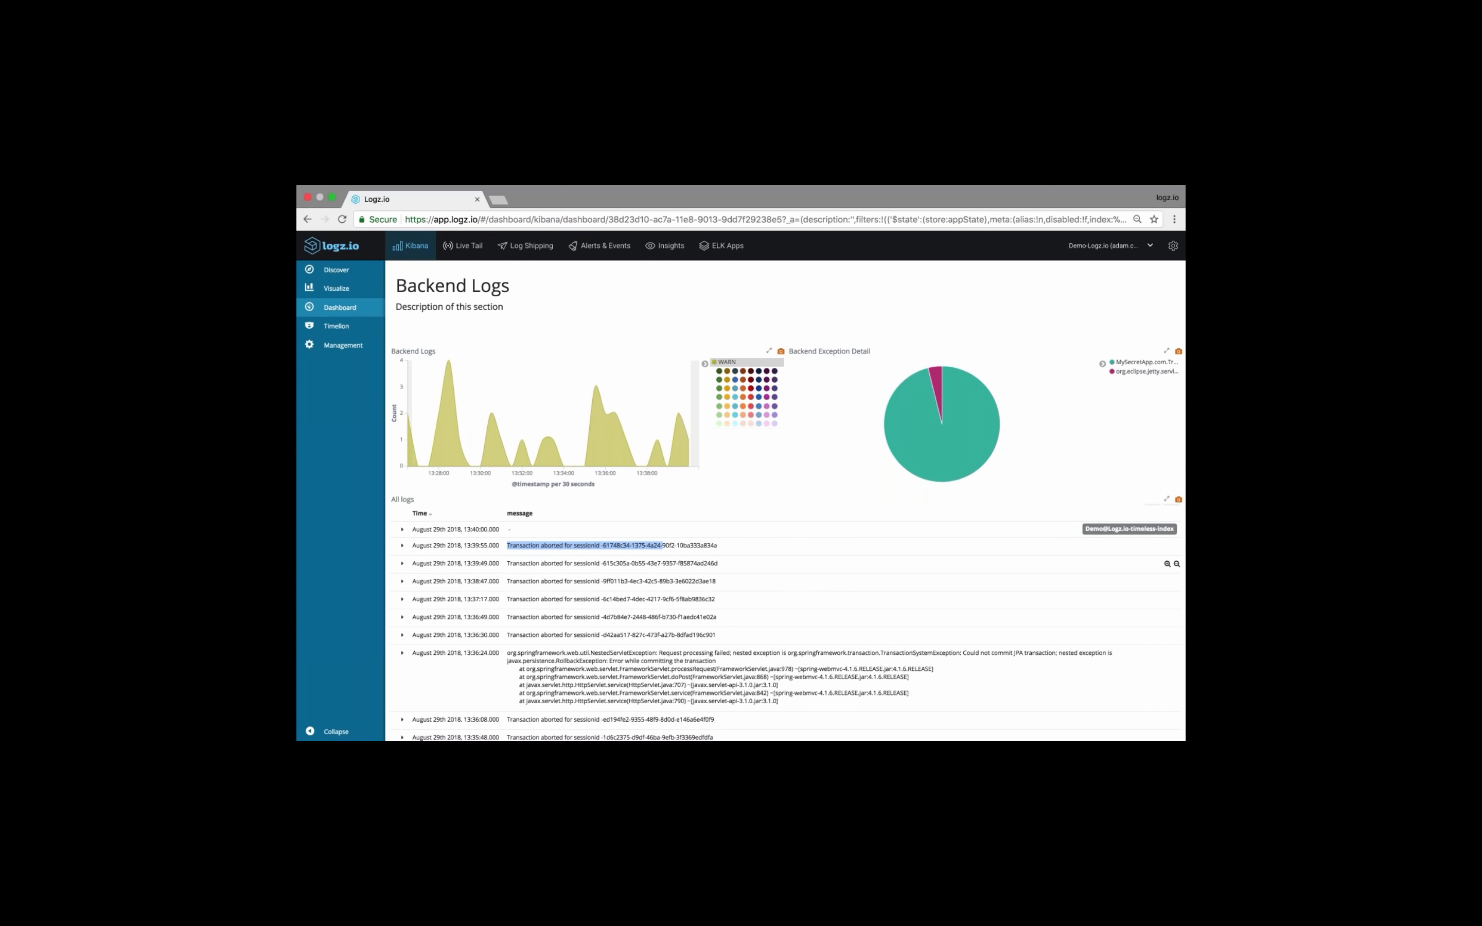
pyautogui.moveTo(507, 563); pyautogui.dragTo(613, 564)
pyautogui.click(514, 581)
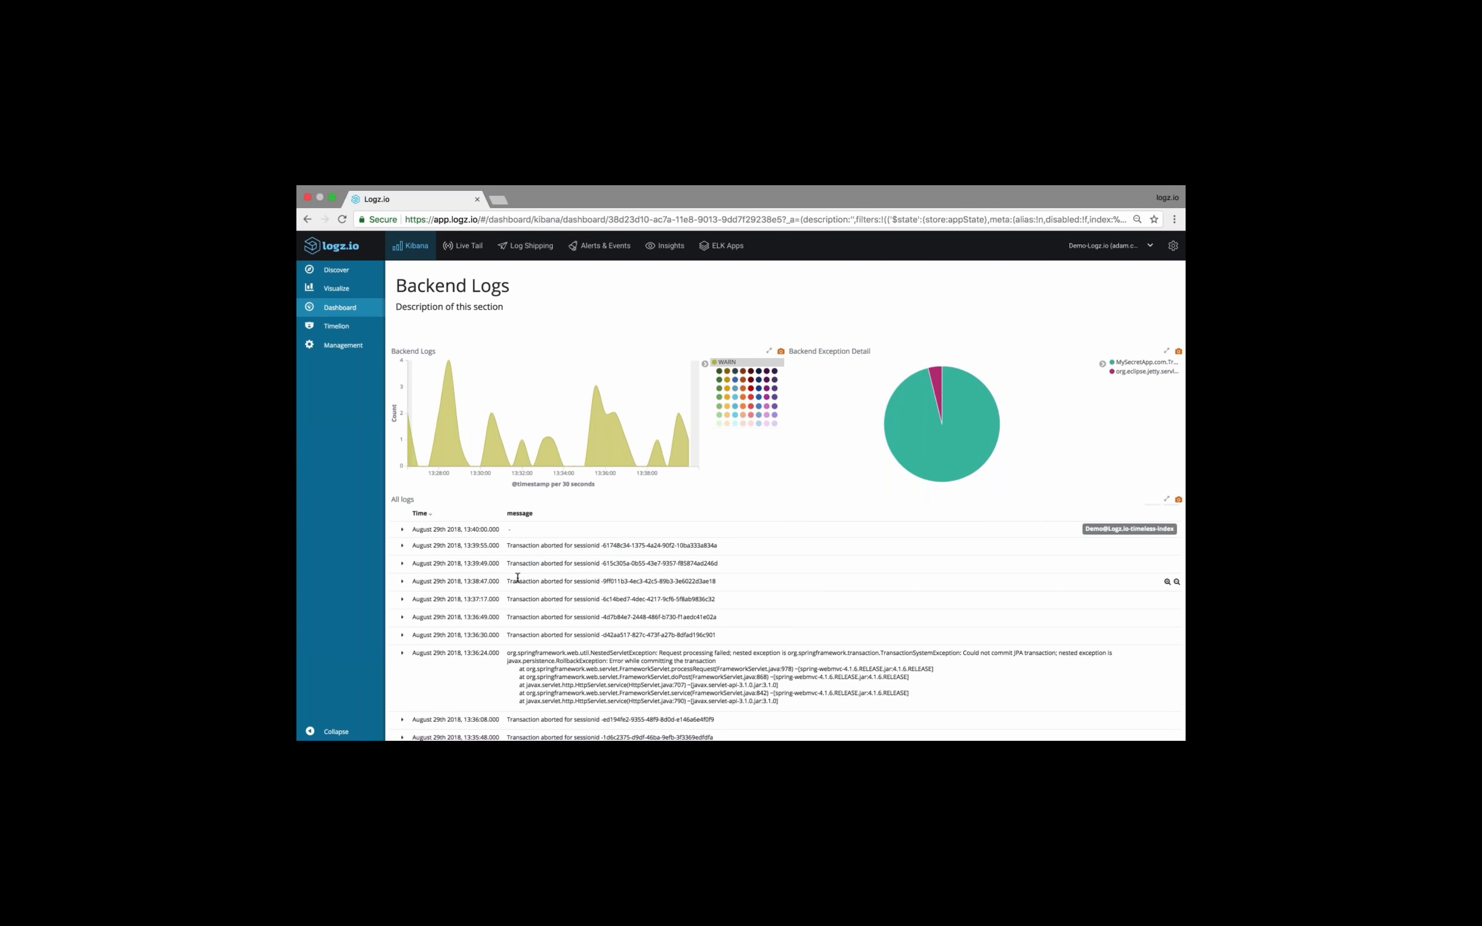
pyautogui.scroll(1, 515, 581)
pyautogui.scroll(1, 790, 517)
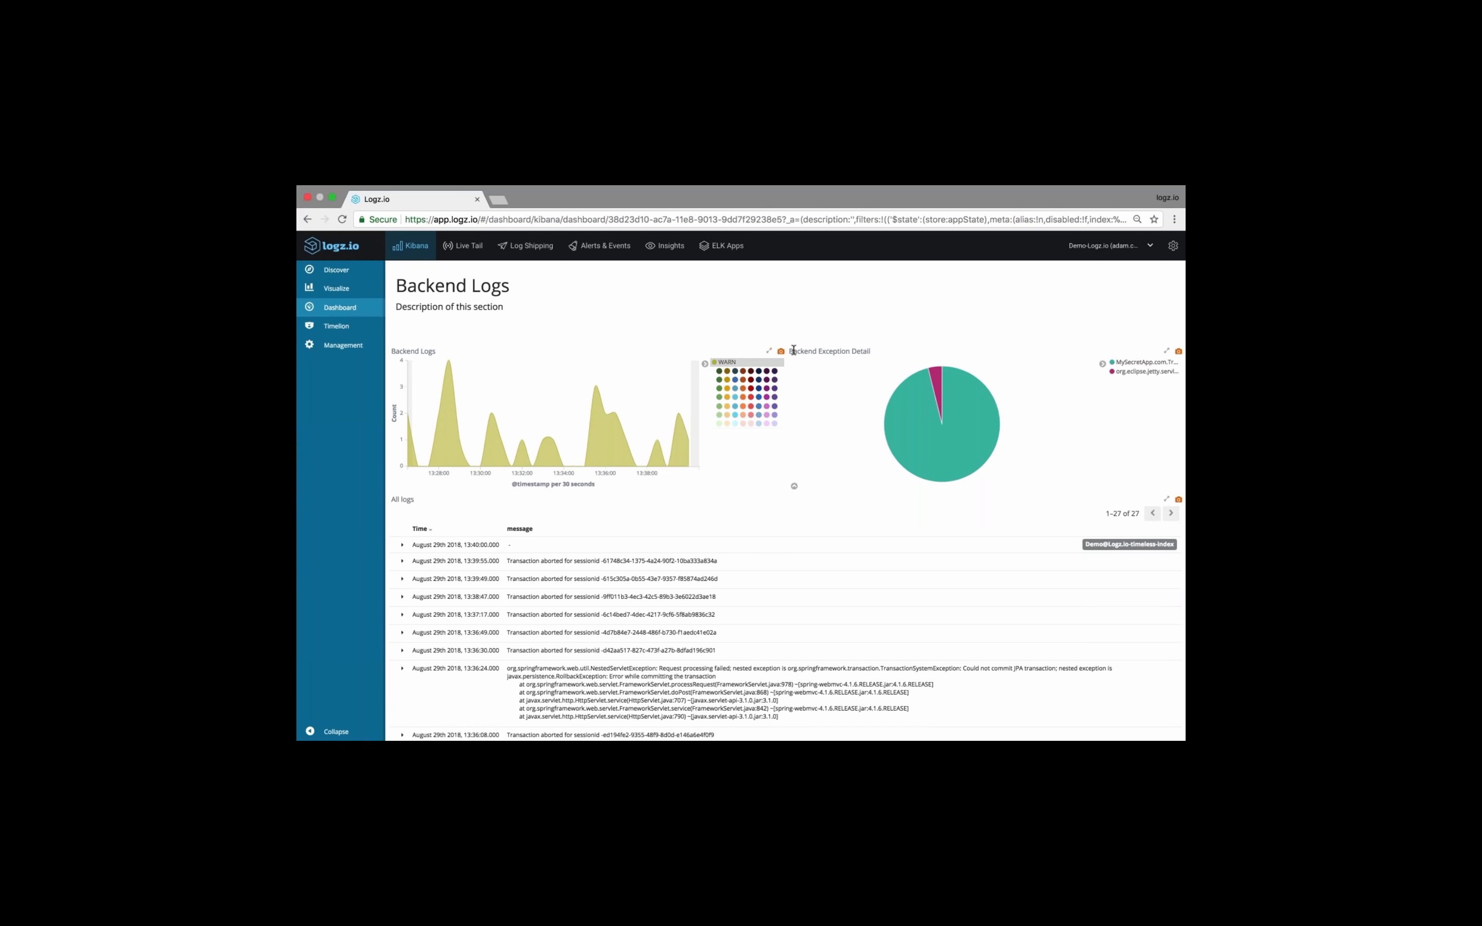
# Filter on the org.eclipse.jetty.servlet.ServletHandler slice of the Backend Exception Detail pie and read the matching message in All logs
pyautogui.moveTo(966, 385)
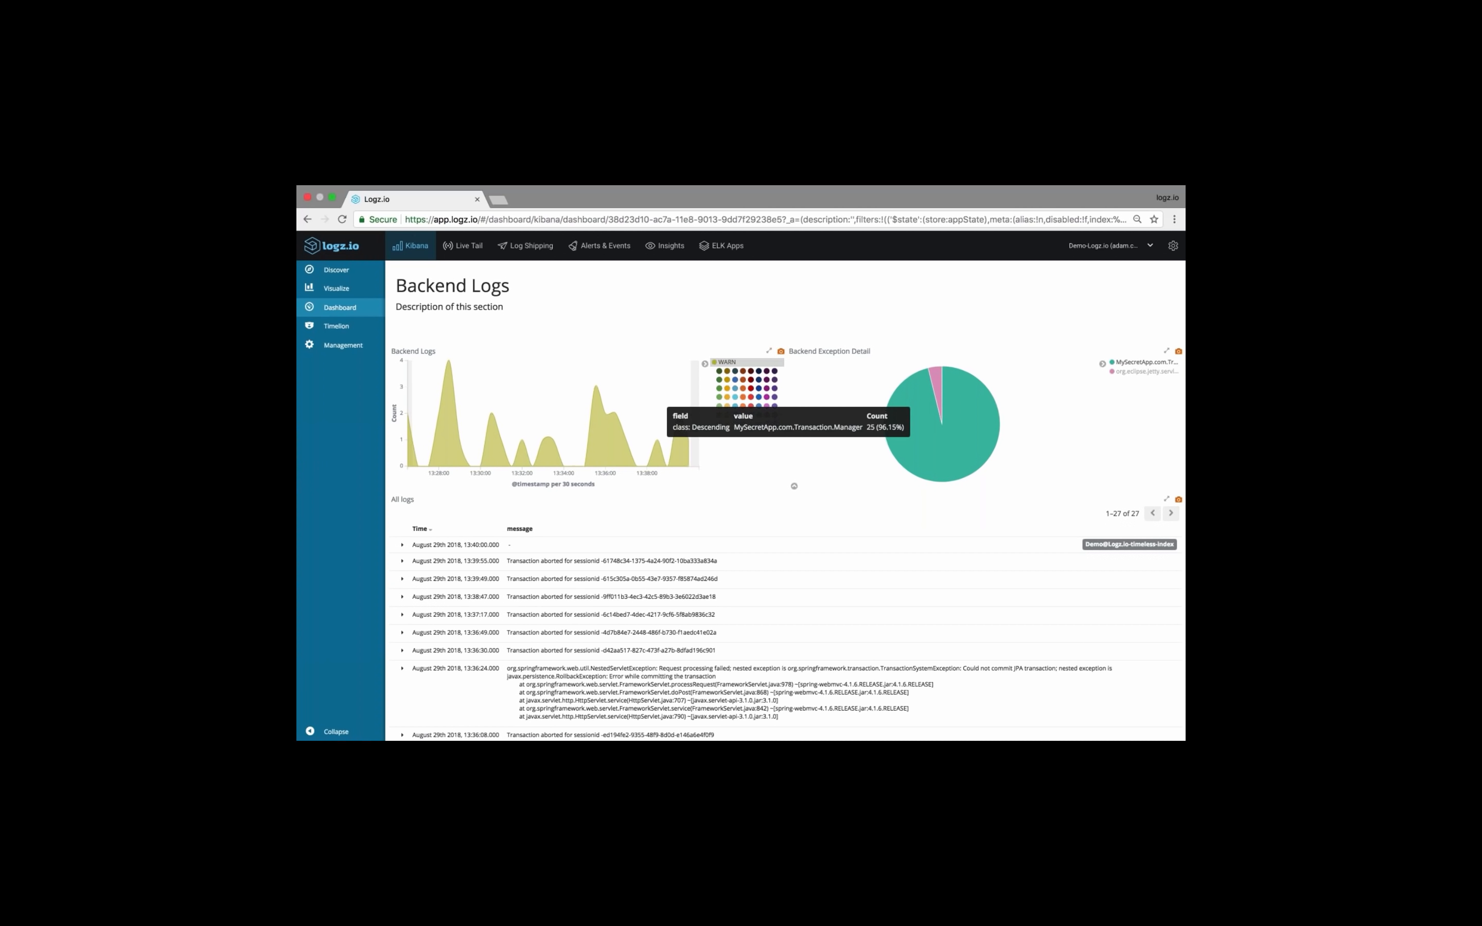
pyautogui.click(937, 383)
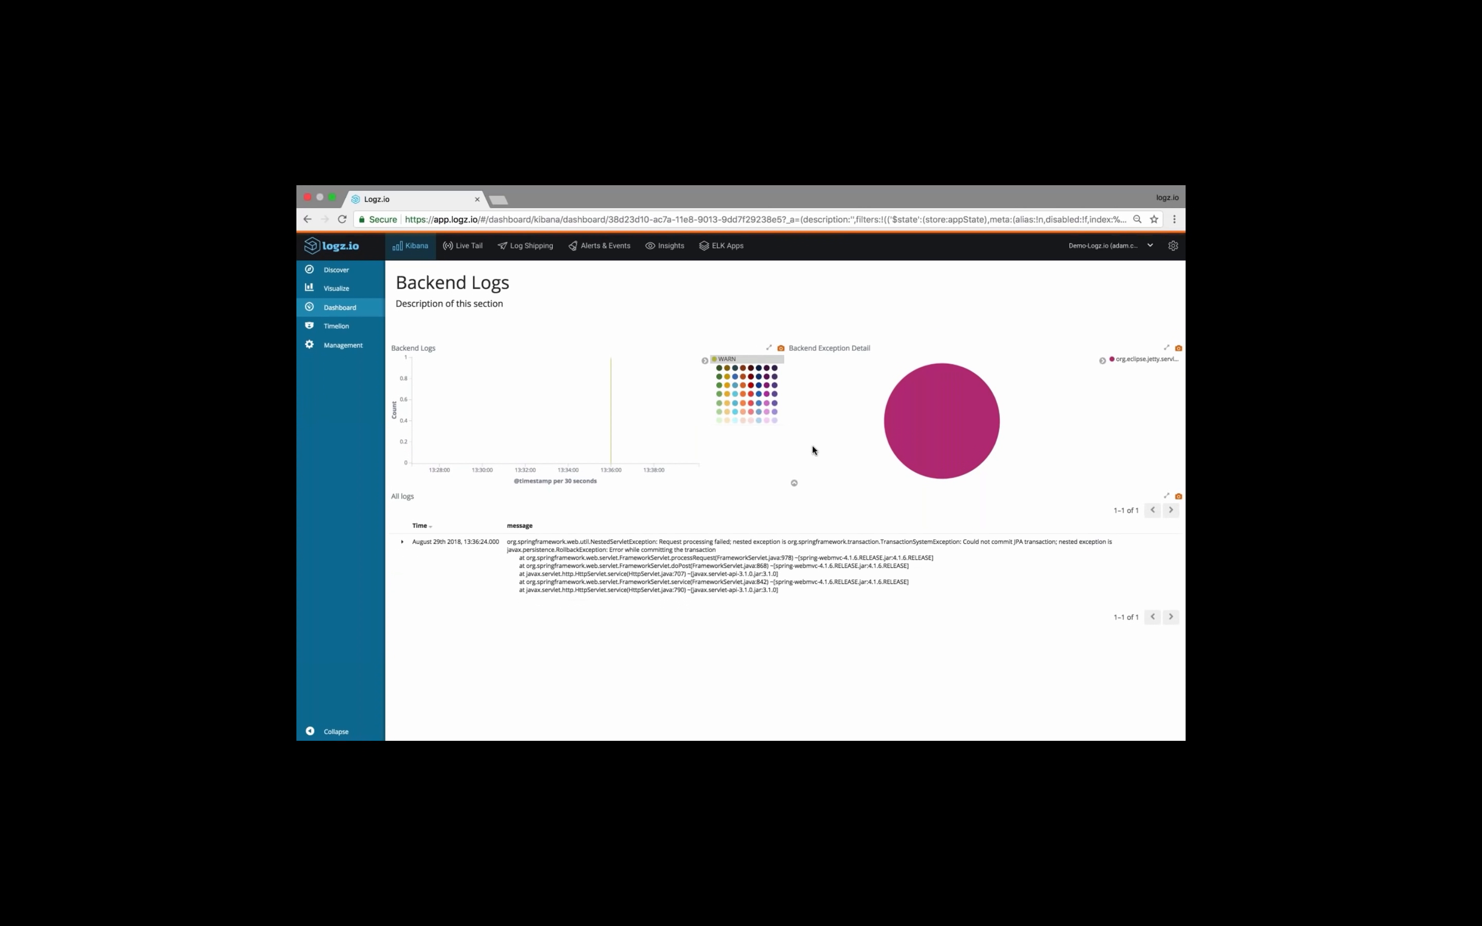
pyautogui.scroll(-1, 812, 443)
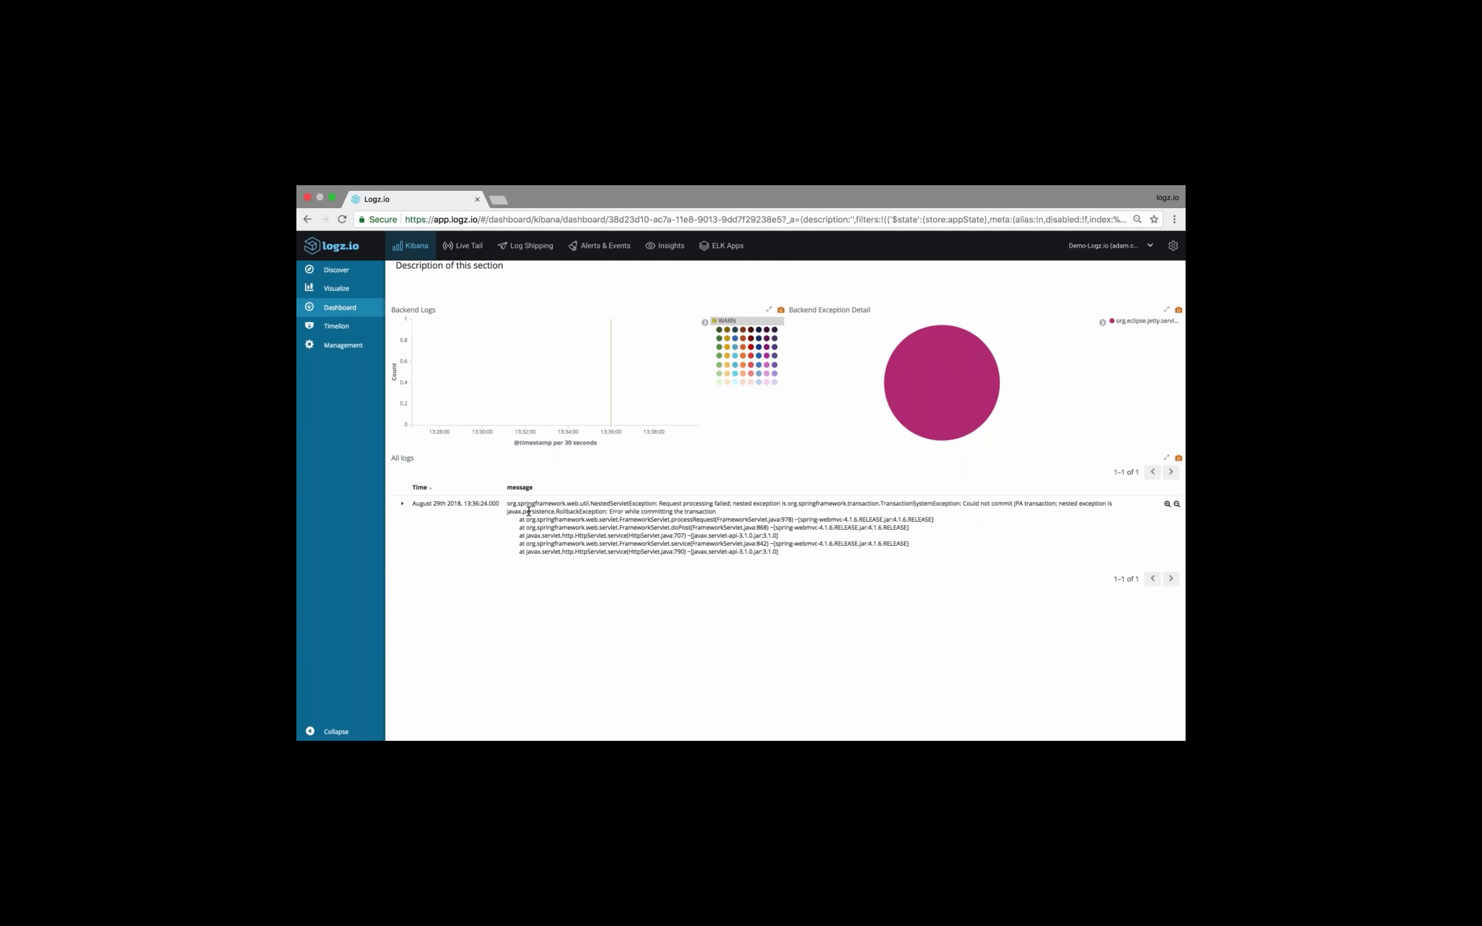
pyautogui.moveTo(516, 504); pyautogui.dragTo(561, 504)
pyautogui.click(628, 520)
# Remove the level "WARN" and class "org.eclipse.jetty.servlet.ServletHandler" filters from the dashboard
pyautogui.scroll(1, 759, 572)
pyautogui.scroll(15, 758, 572)
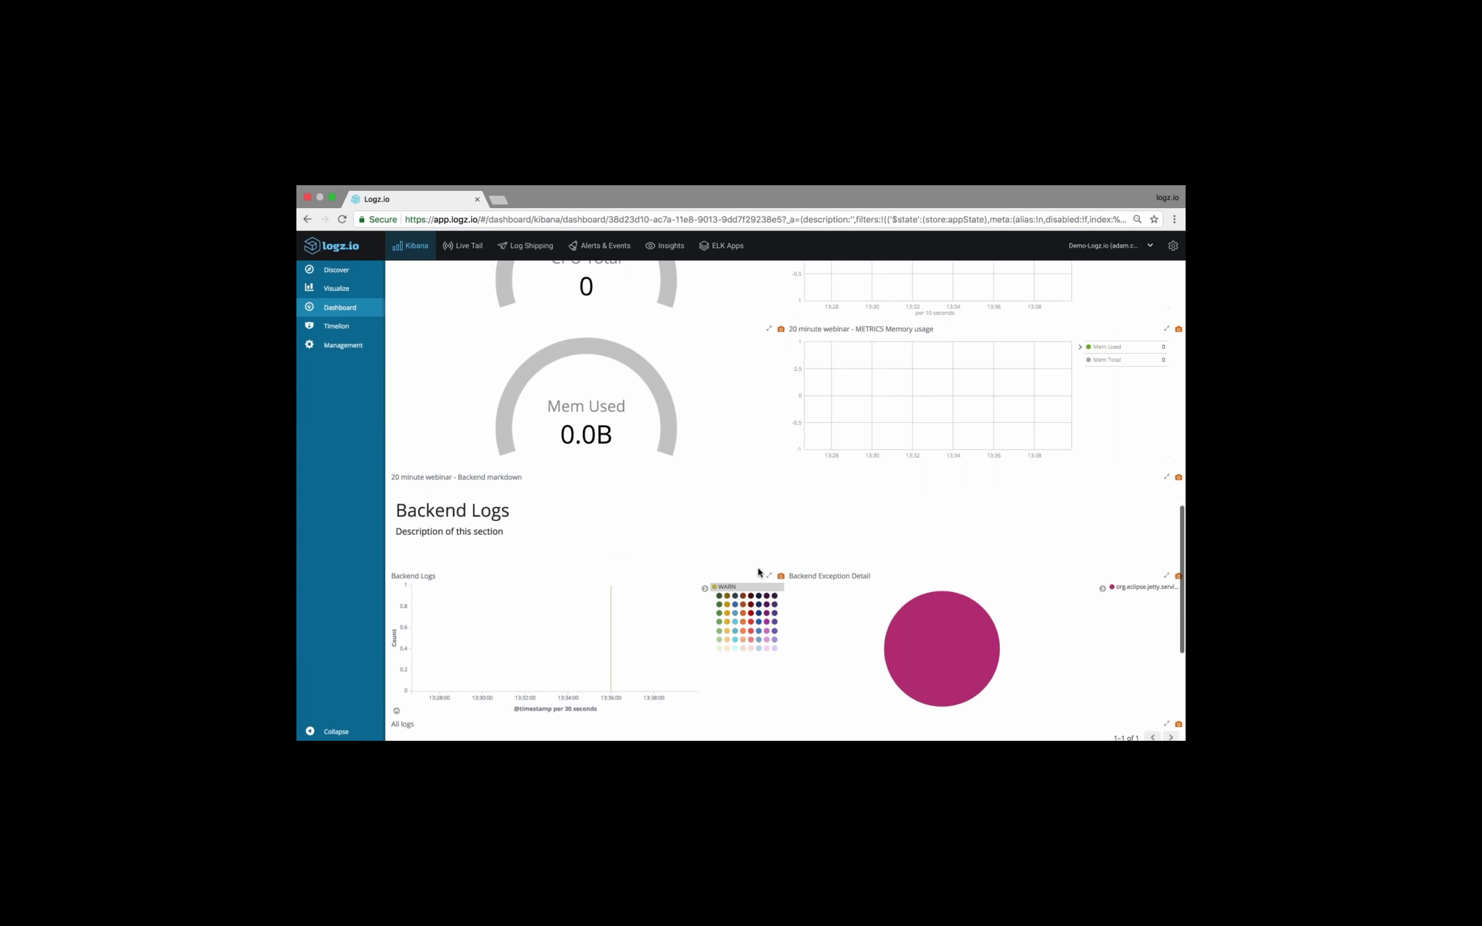
pyautogui.scroll(5, 758, 553)
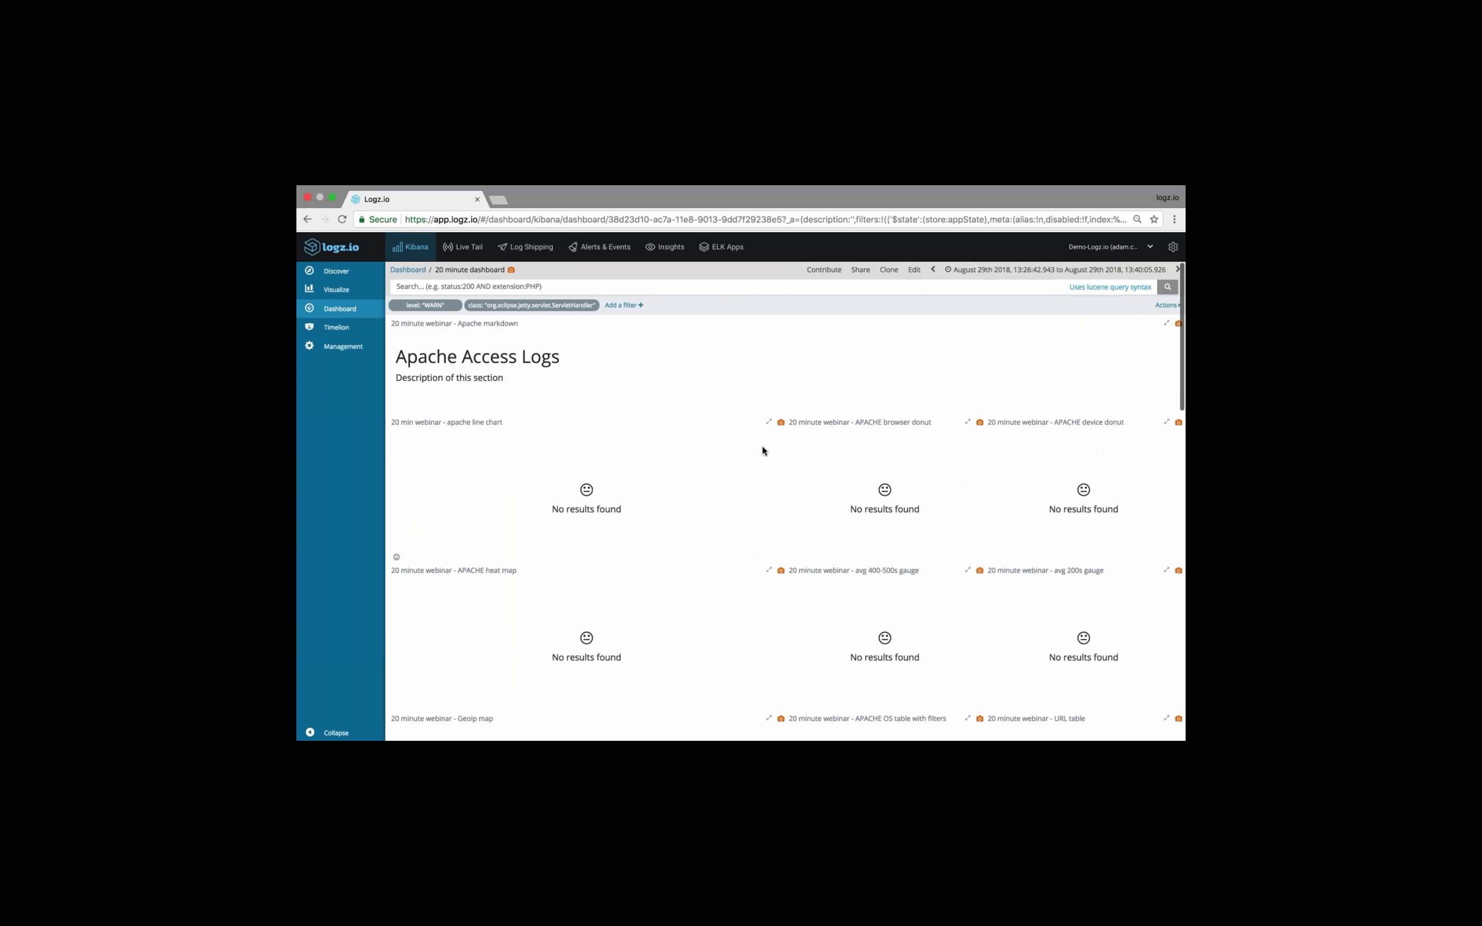
pyautogui.click(430, 305)
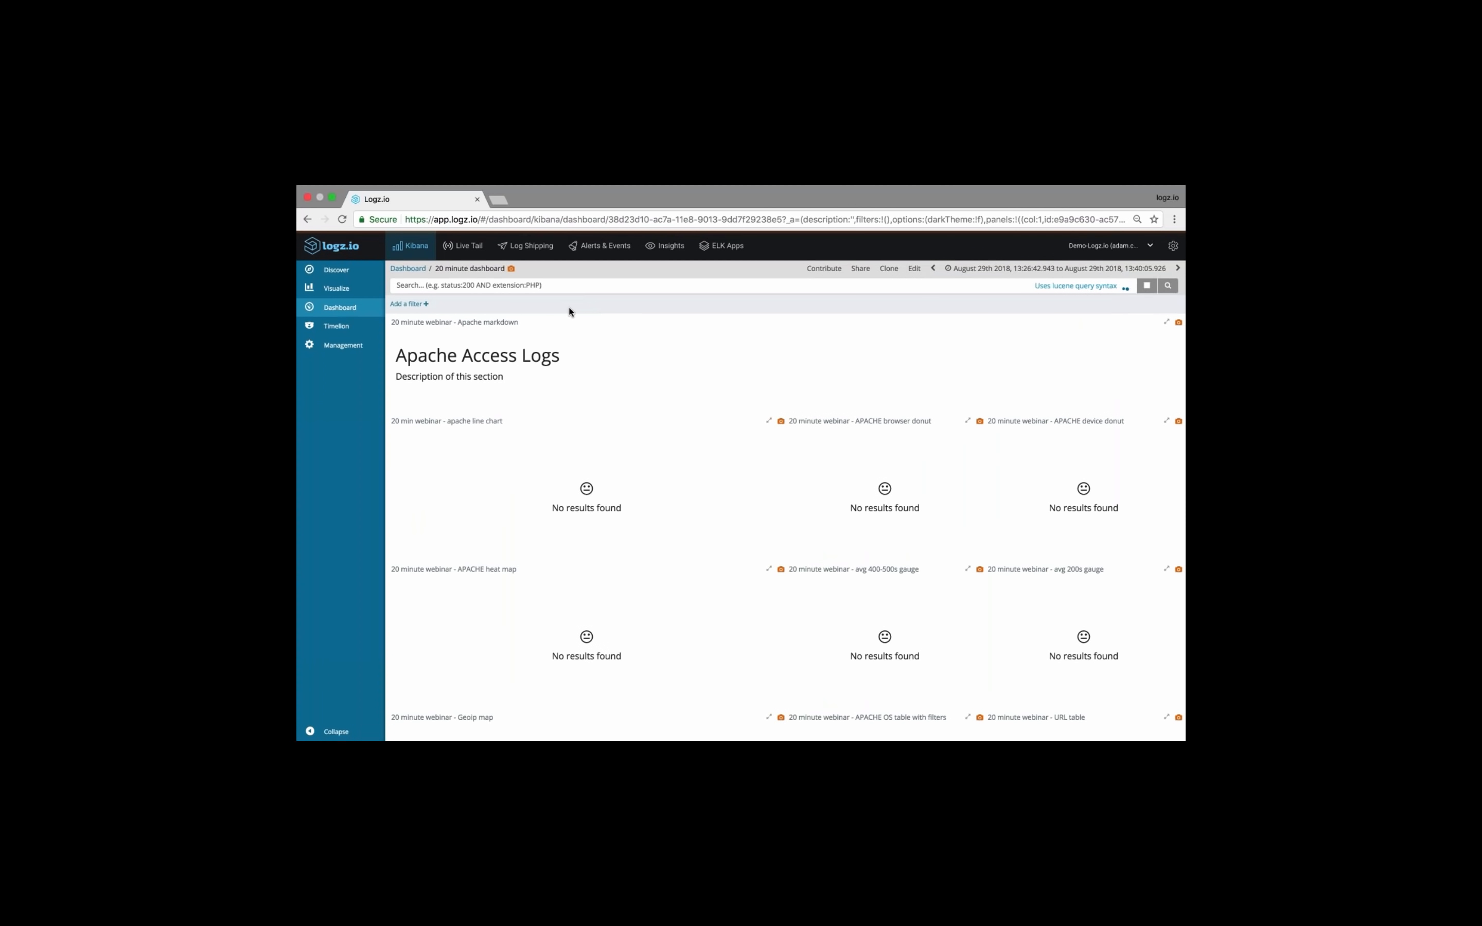
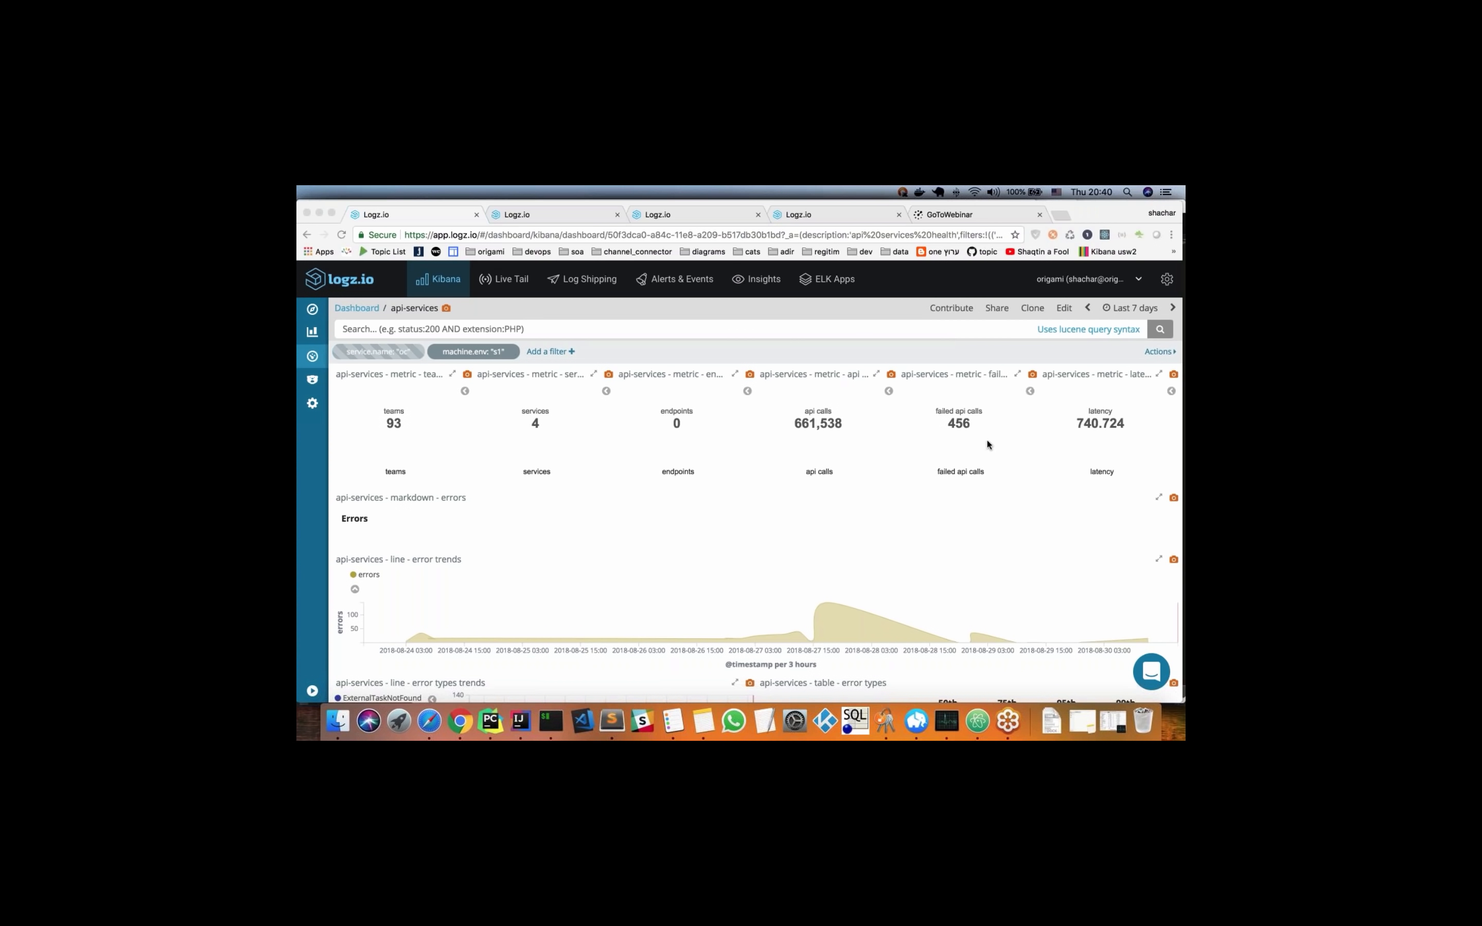
# Examine the api-services dashboard's summary metrics, the error trends chart, and the error types chart and table in the Errors section
pyautogui.scroll(-1, 763, 439)
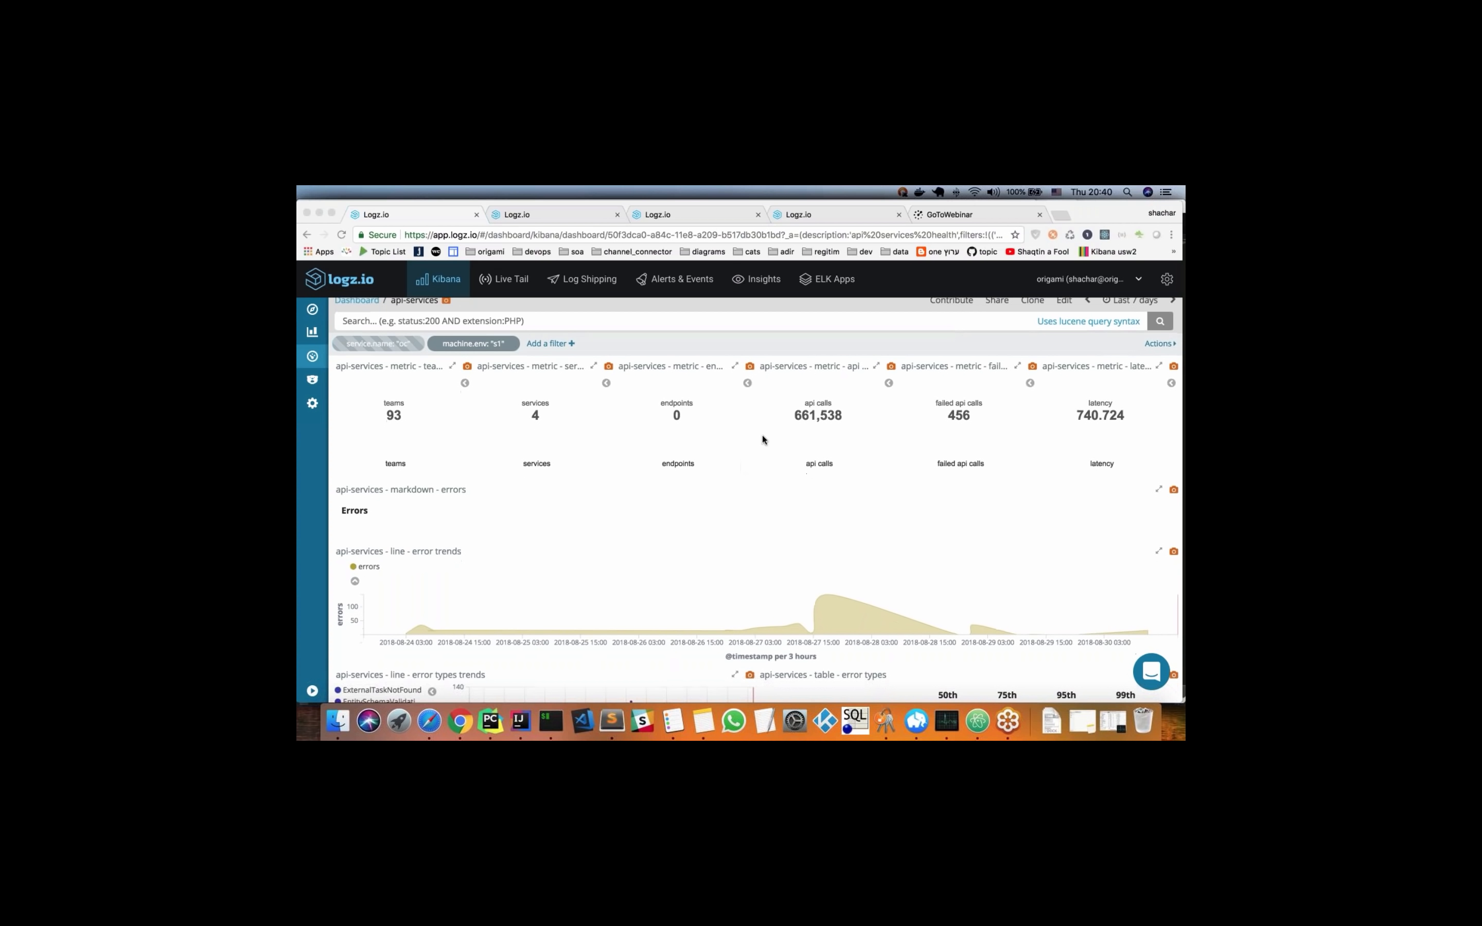
pyautogui.scroll(-3, 762, 437)
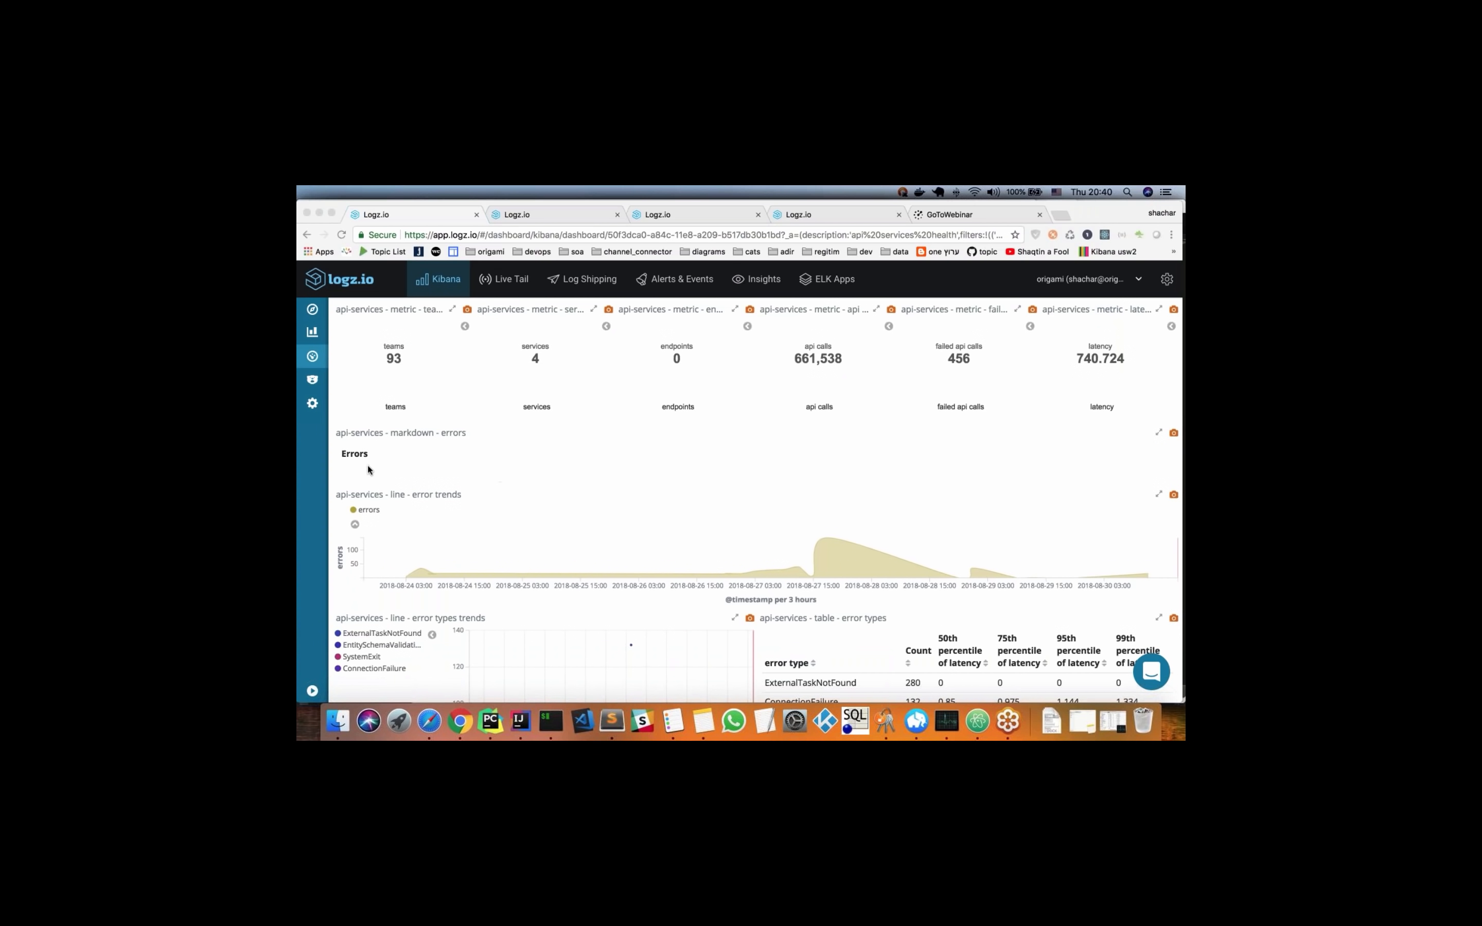
pyautogui.scroll(-3, 389, 480)
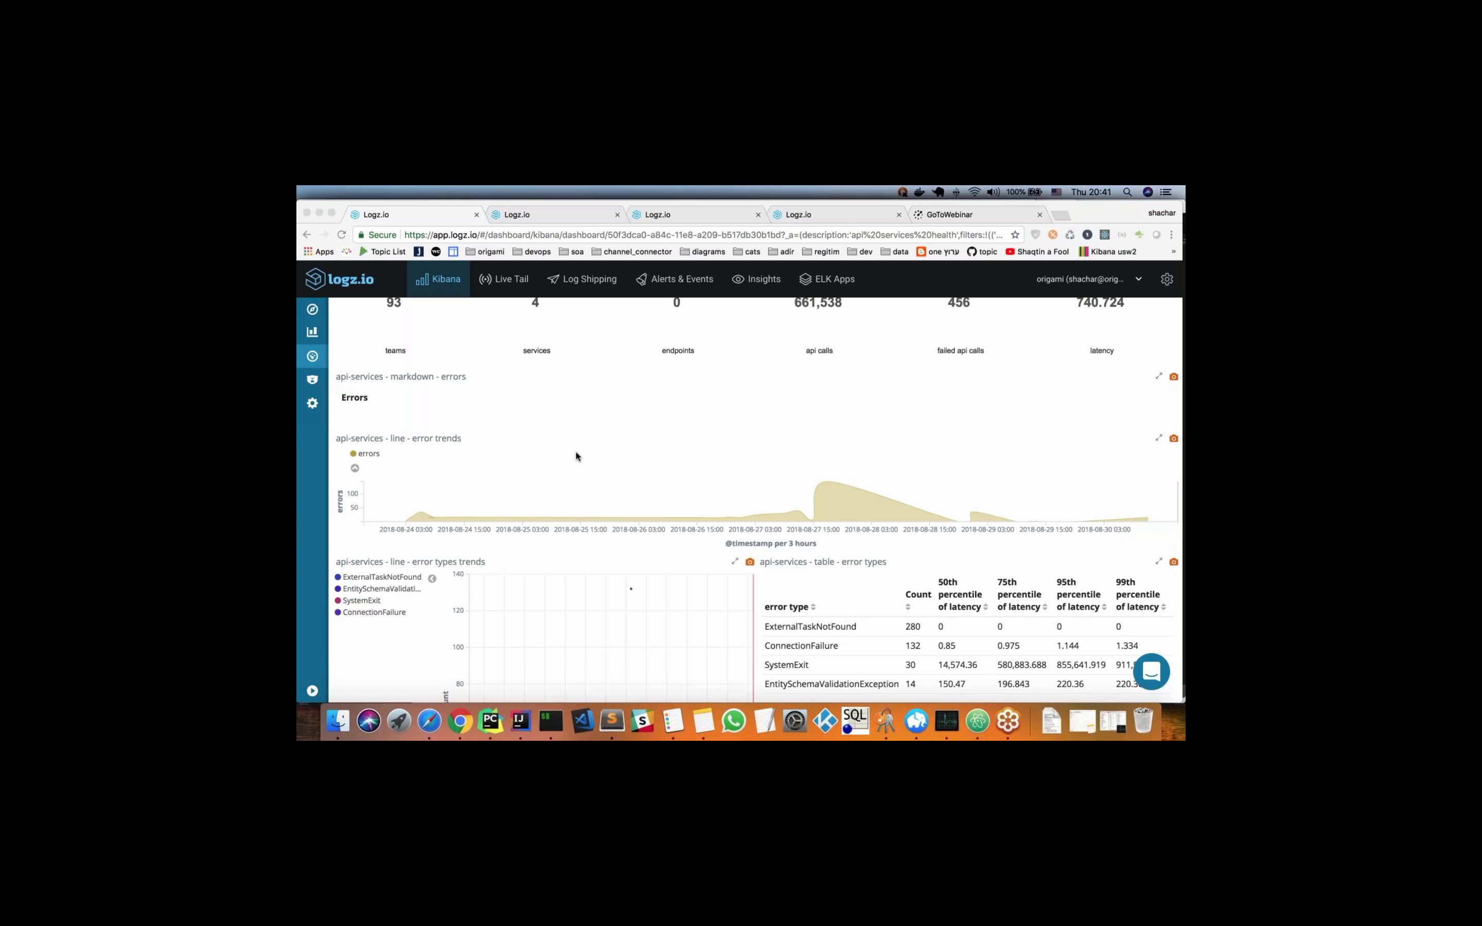
pyautogui.scroll(-1, 589, 454)
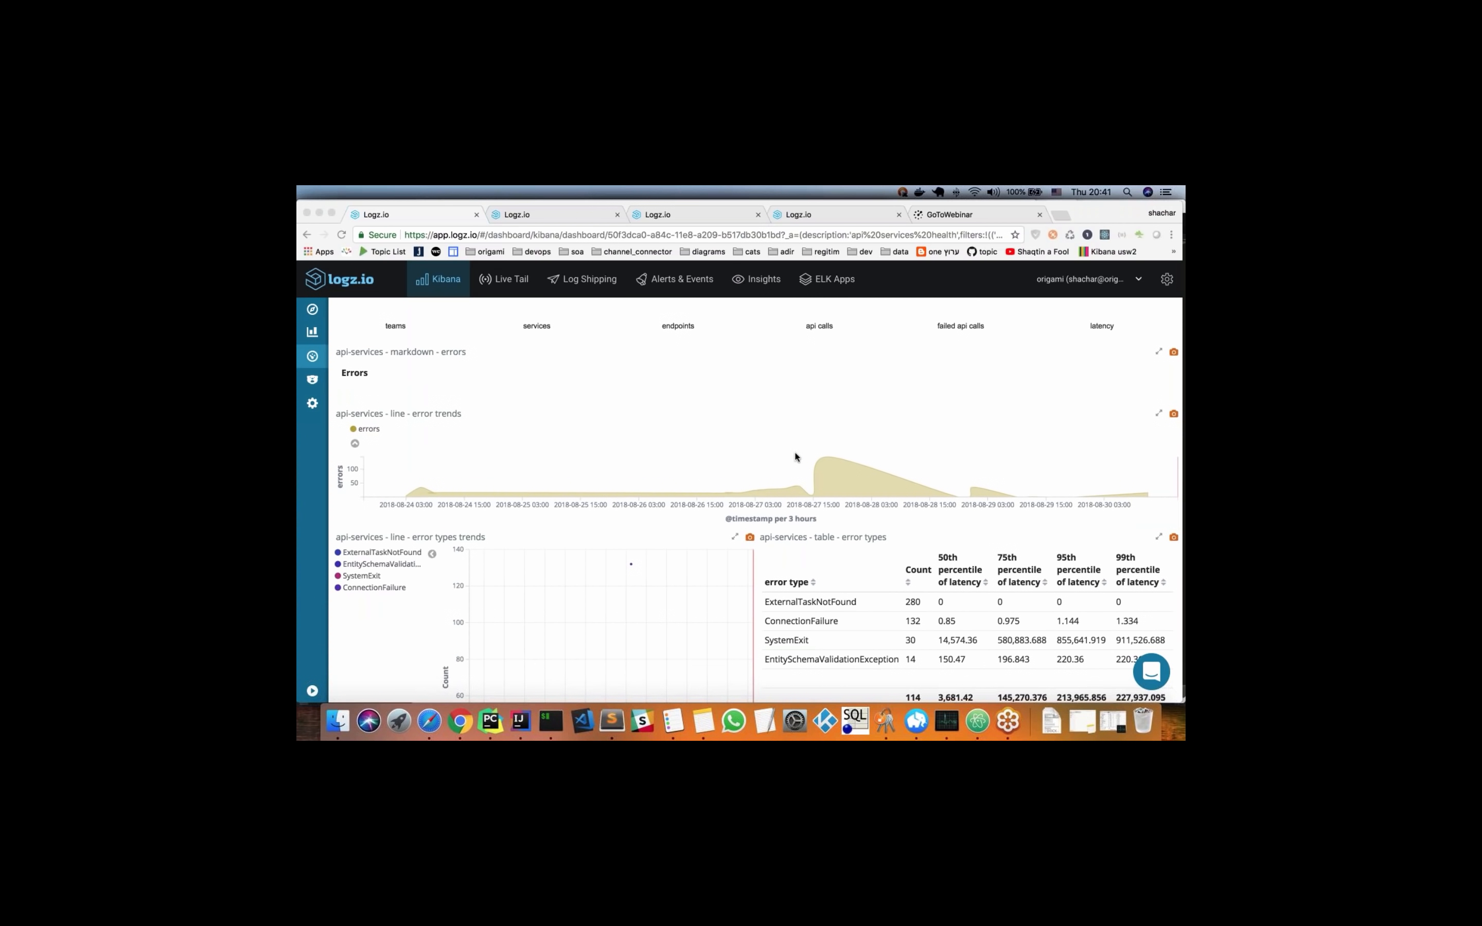
pyautogui.scroll(-1, 381, 436)
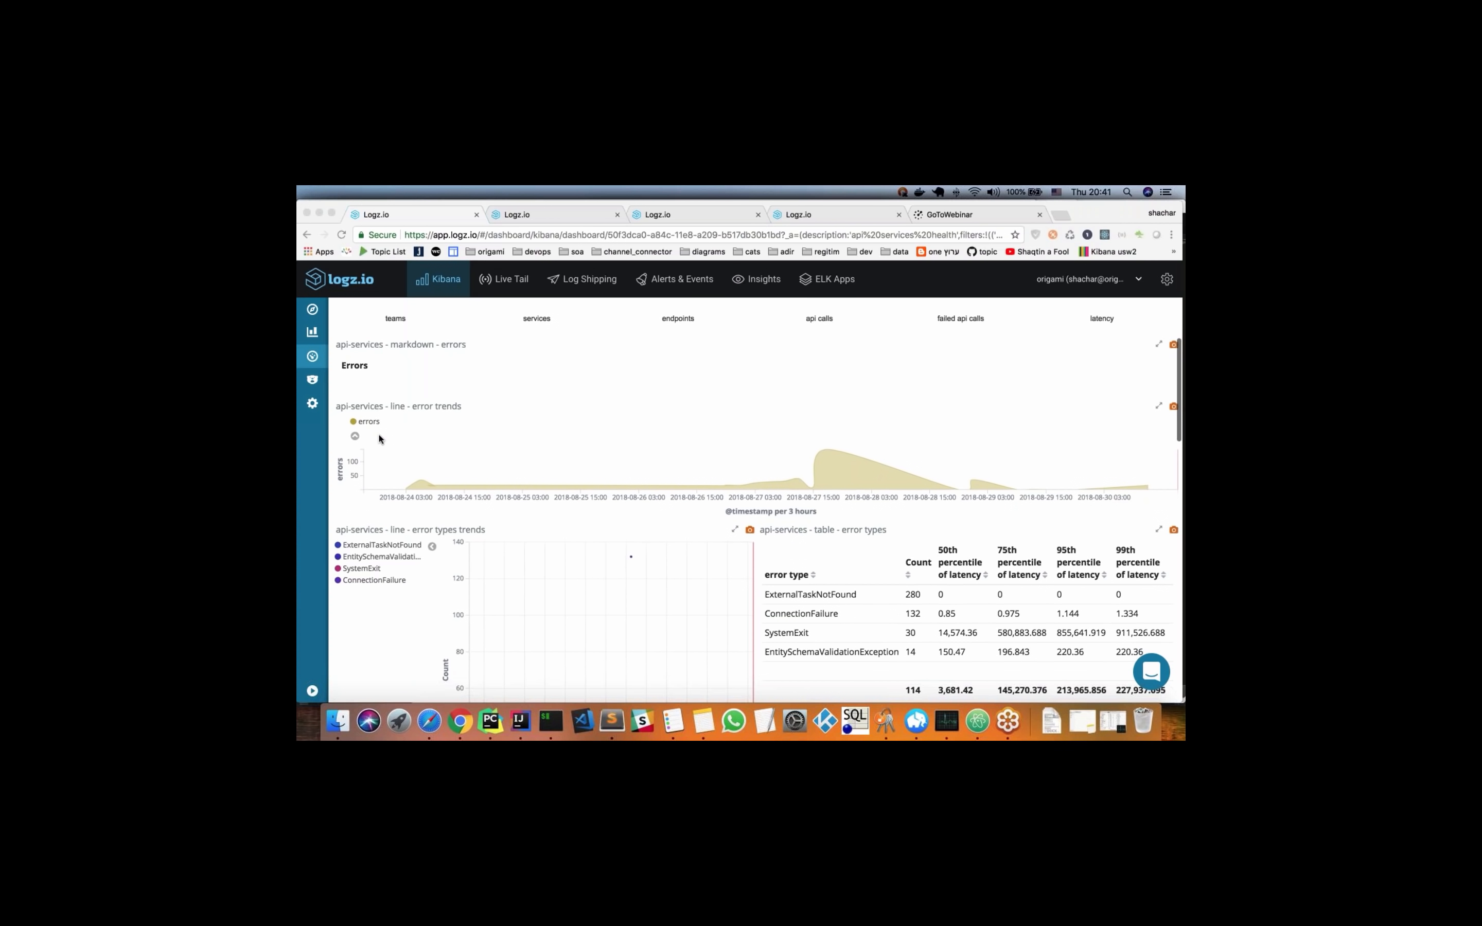
pyautogui.scroll(-2, 379, 438)
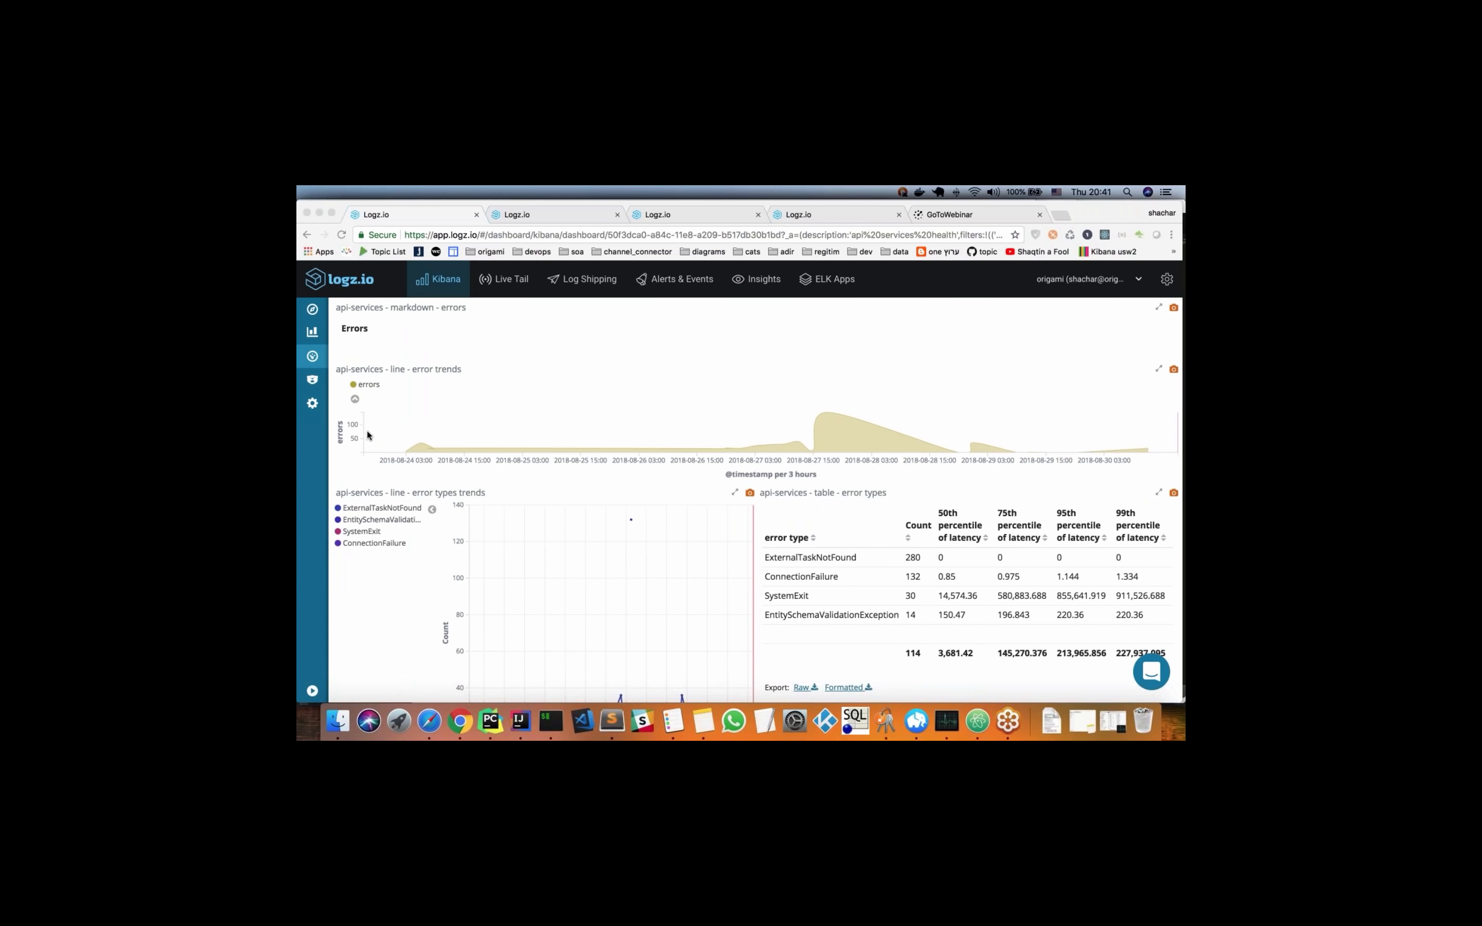
pyautogui.scroll(-1, 370, 441)
pyautogui.scroll(-5, 378, 526)
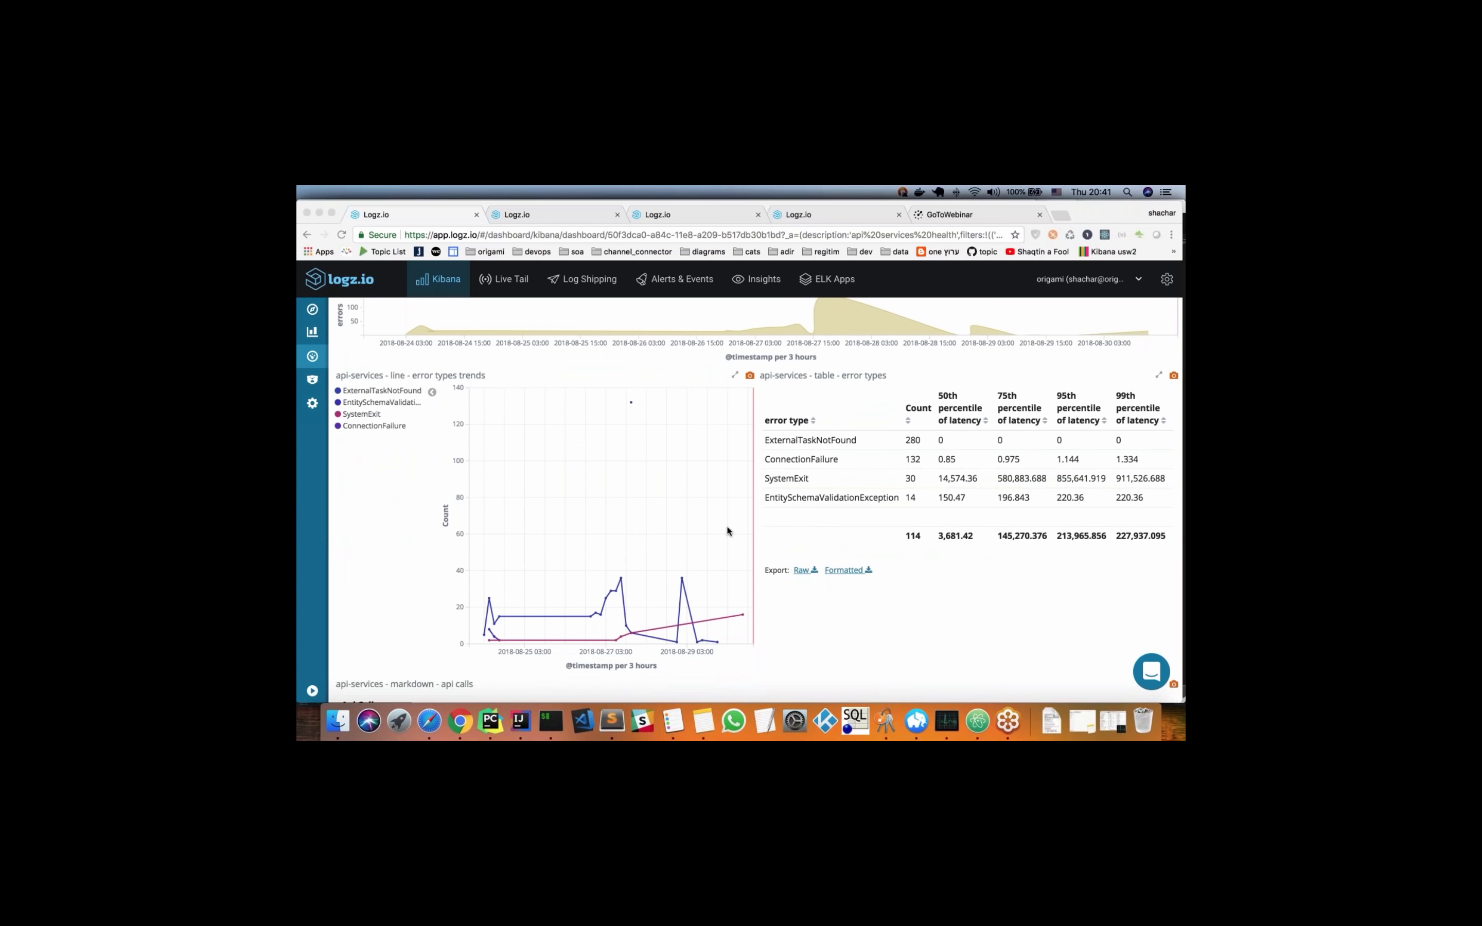
pyautogui.scroll(-1, 408, 457)
pyautogui.scroll(-1, 409, 463)
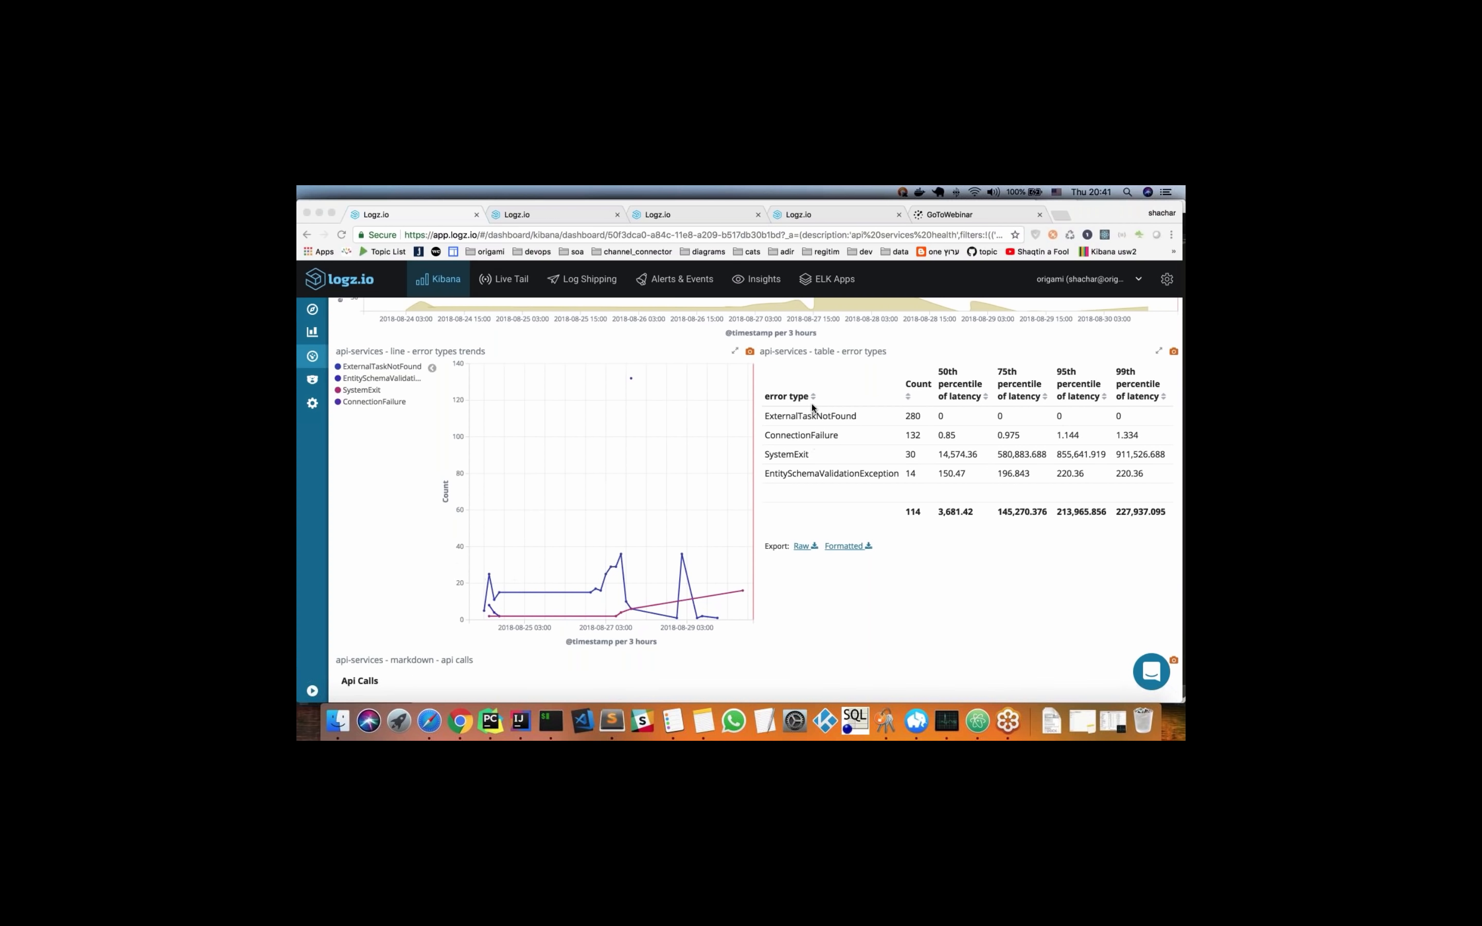
pyautogui.scroll(1, 818, 443)
pyautogui.scroll(1, 818, 443)
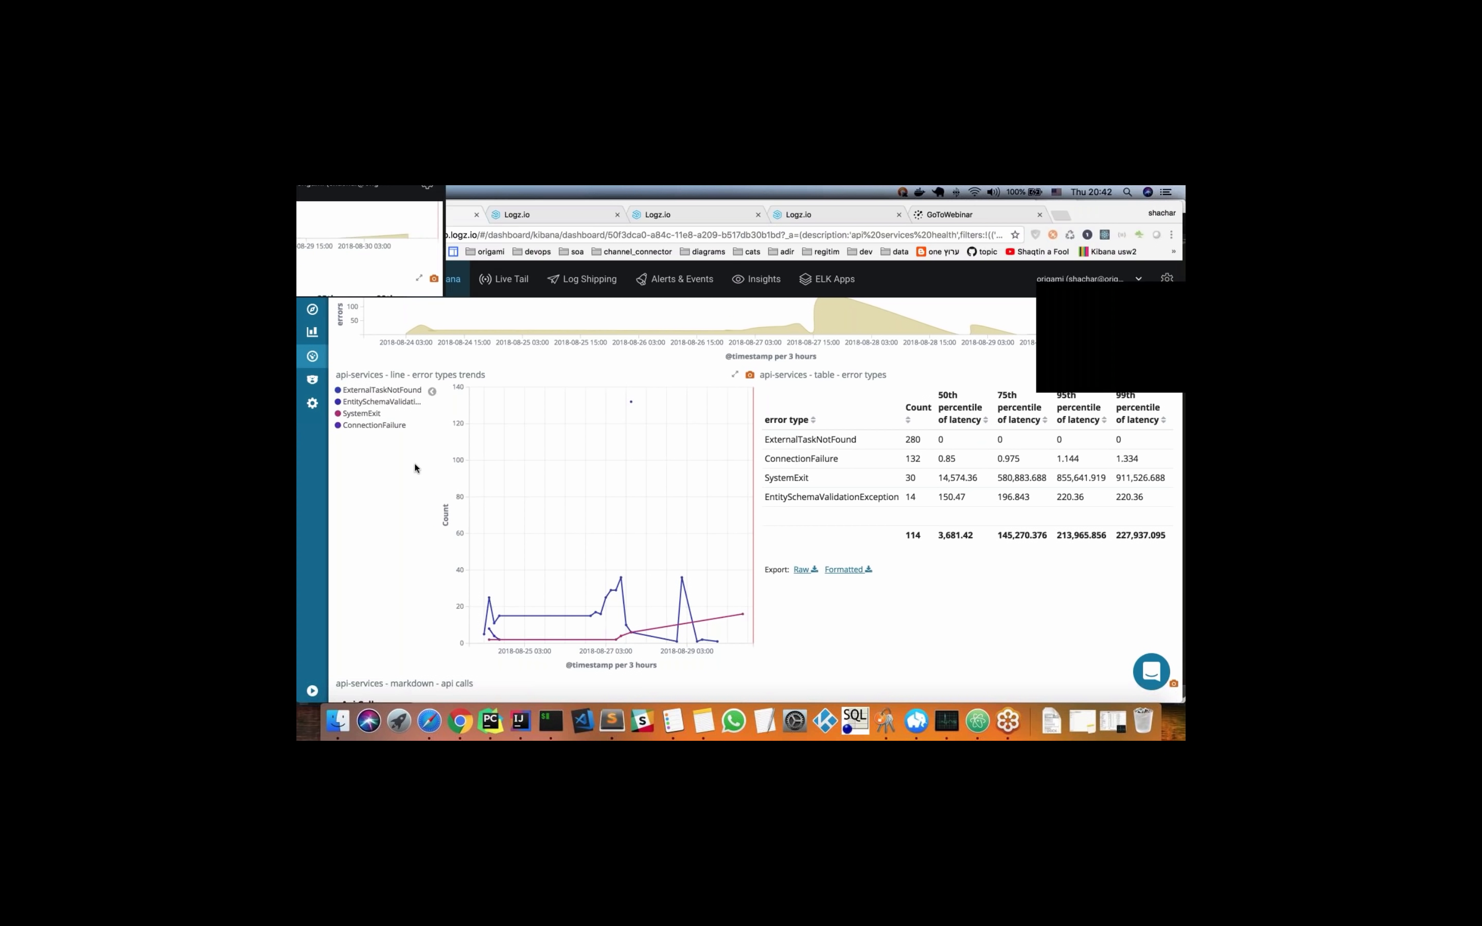
# Examine the endpoint trends chart and the api calls latency table in the Api Calls section
pyautogui.scroll(-3, 415, 468)
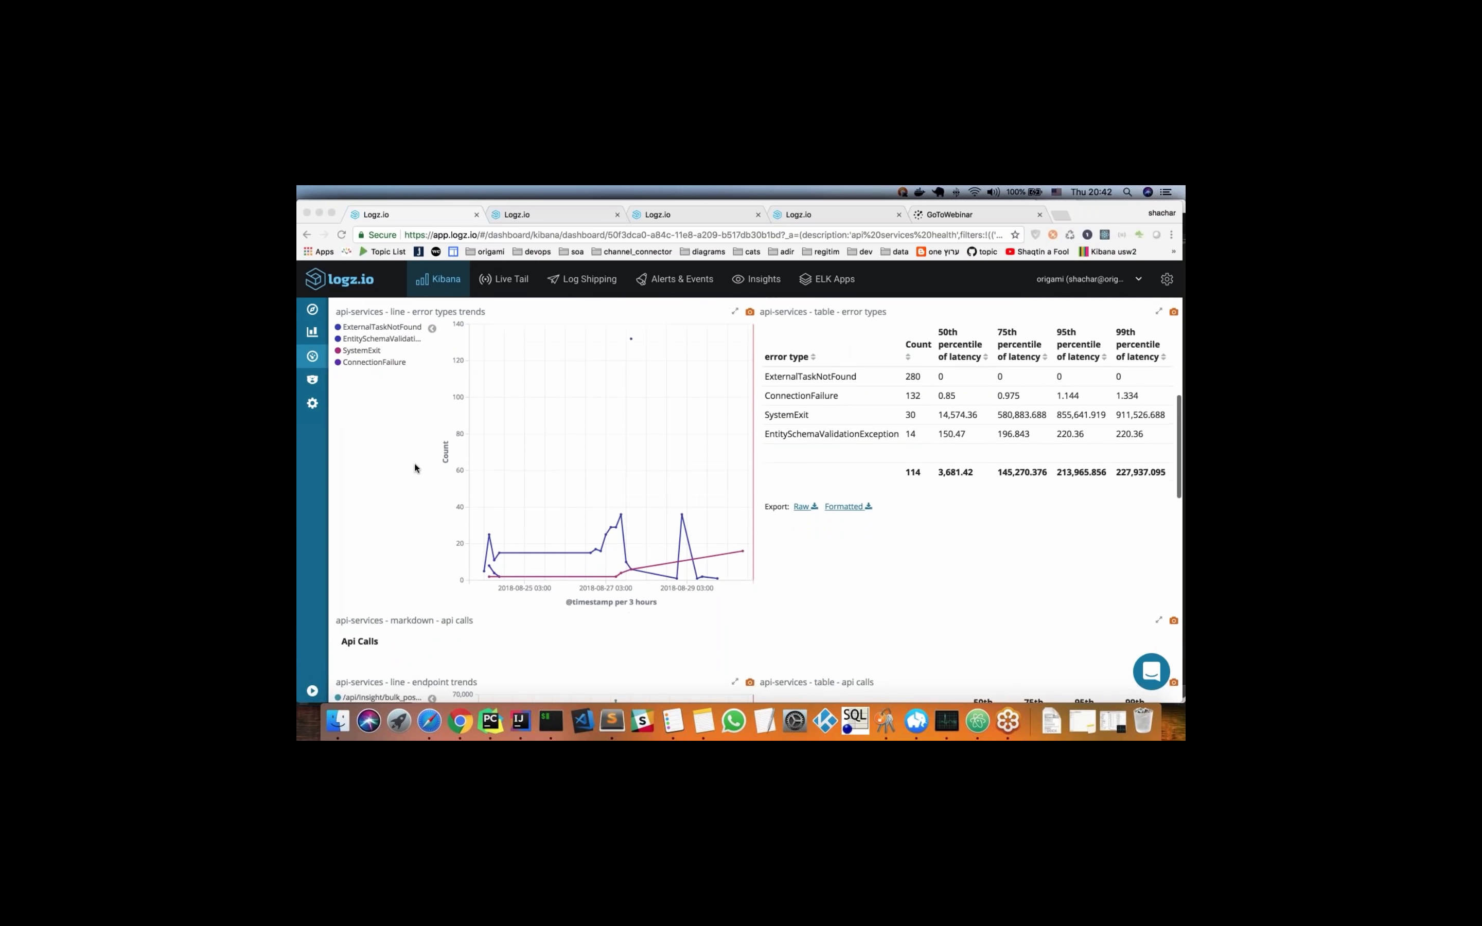
pyautogui.scroll(-3, 415, 468)
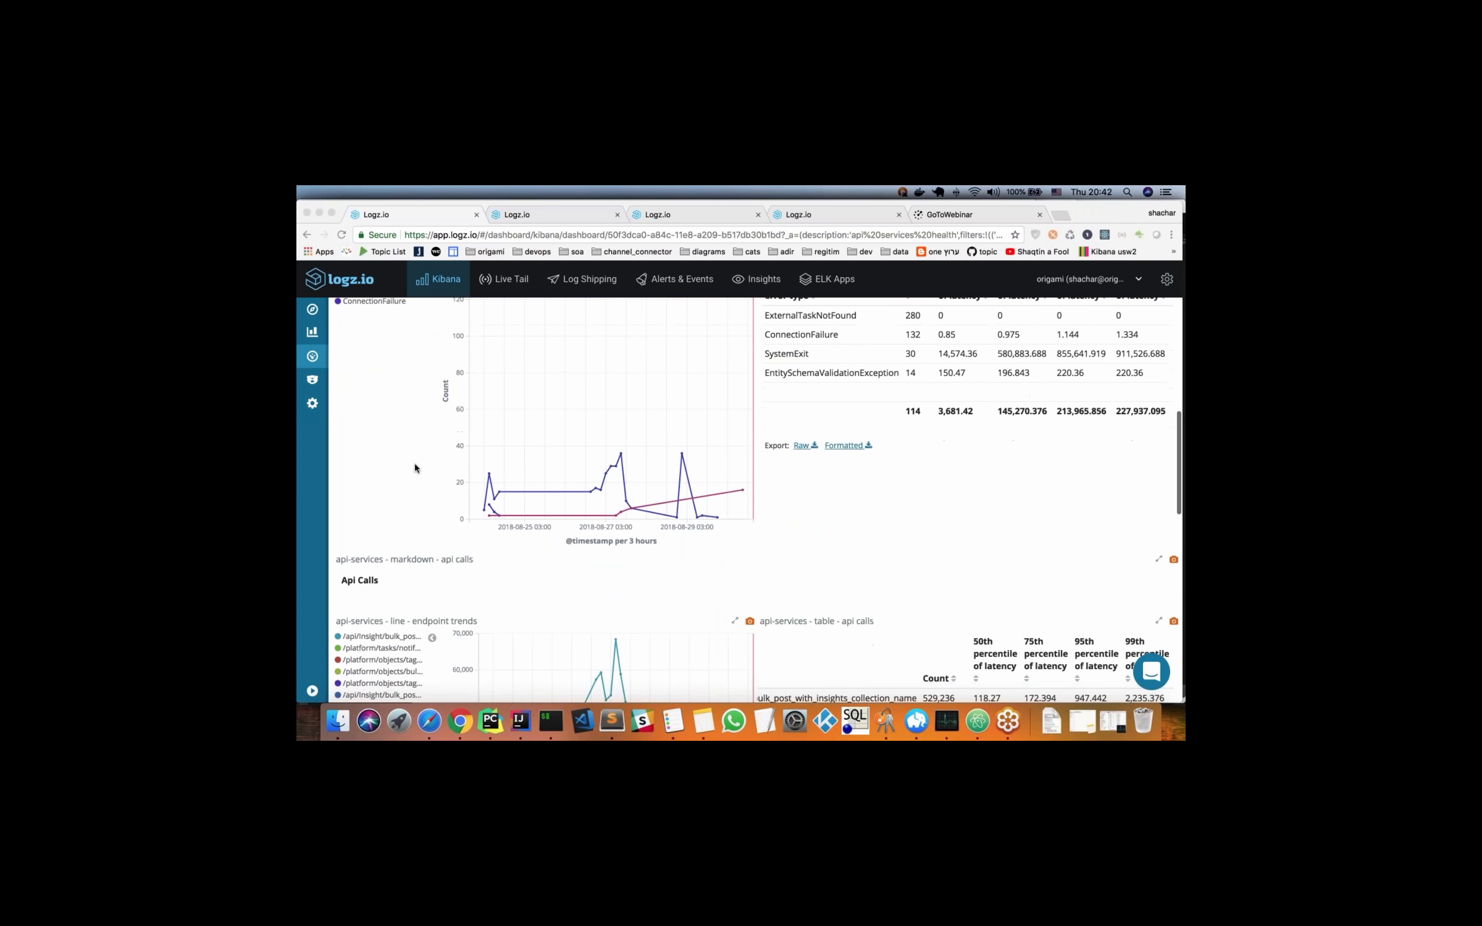
pyautogui.scroll(-8, 415, 468)
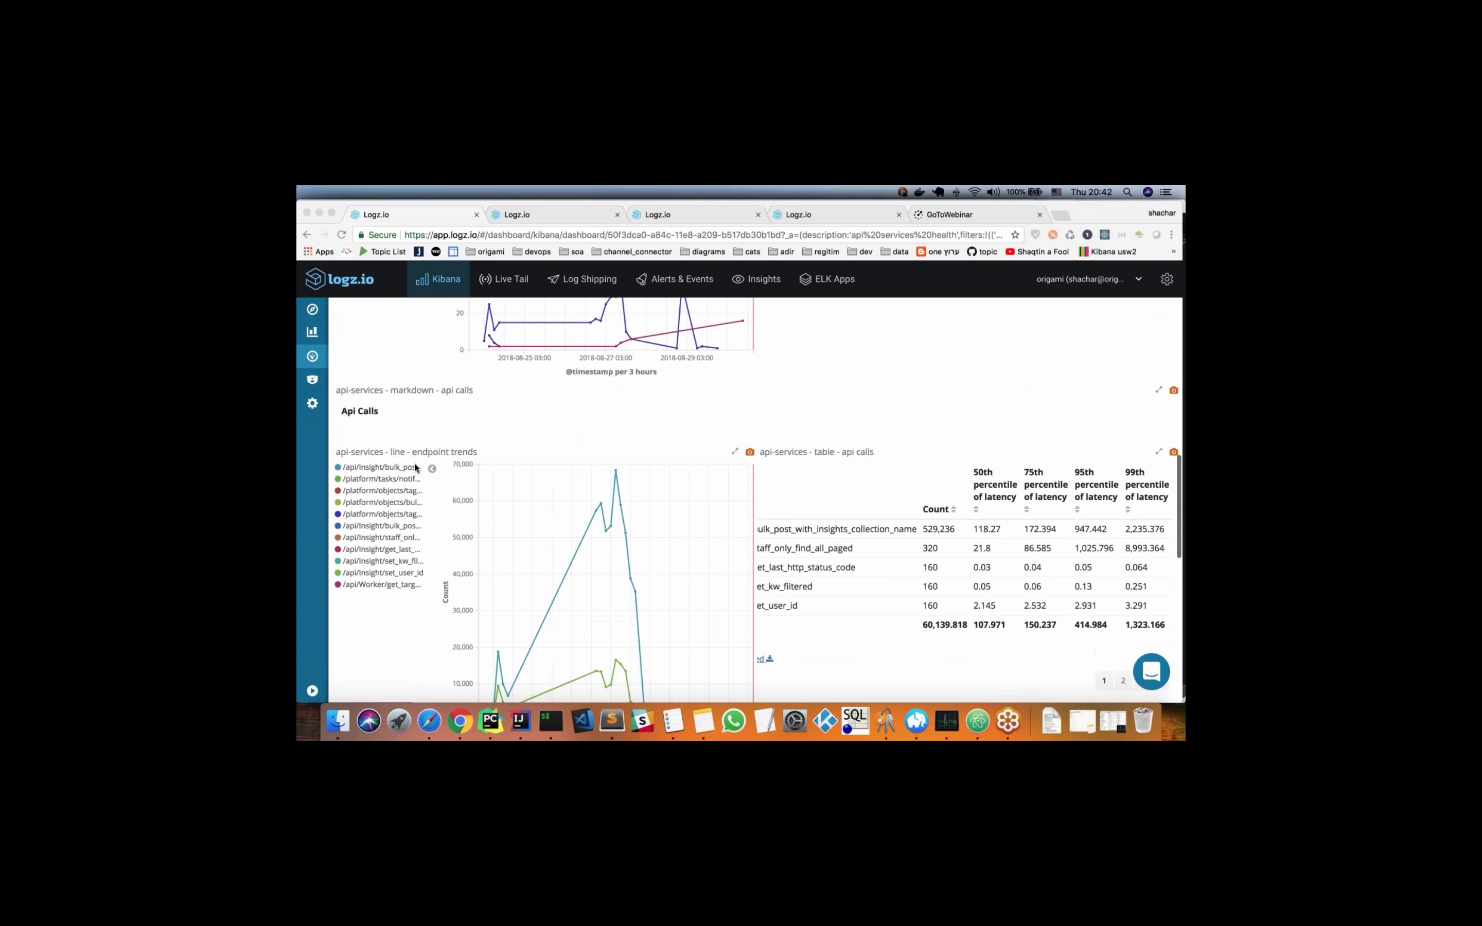
pyautogui.scroll(-2, 415, 469)
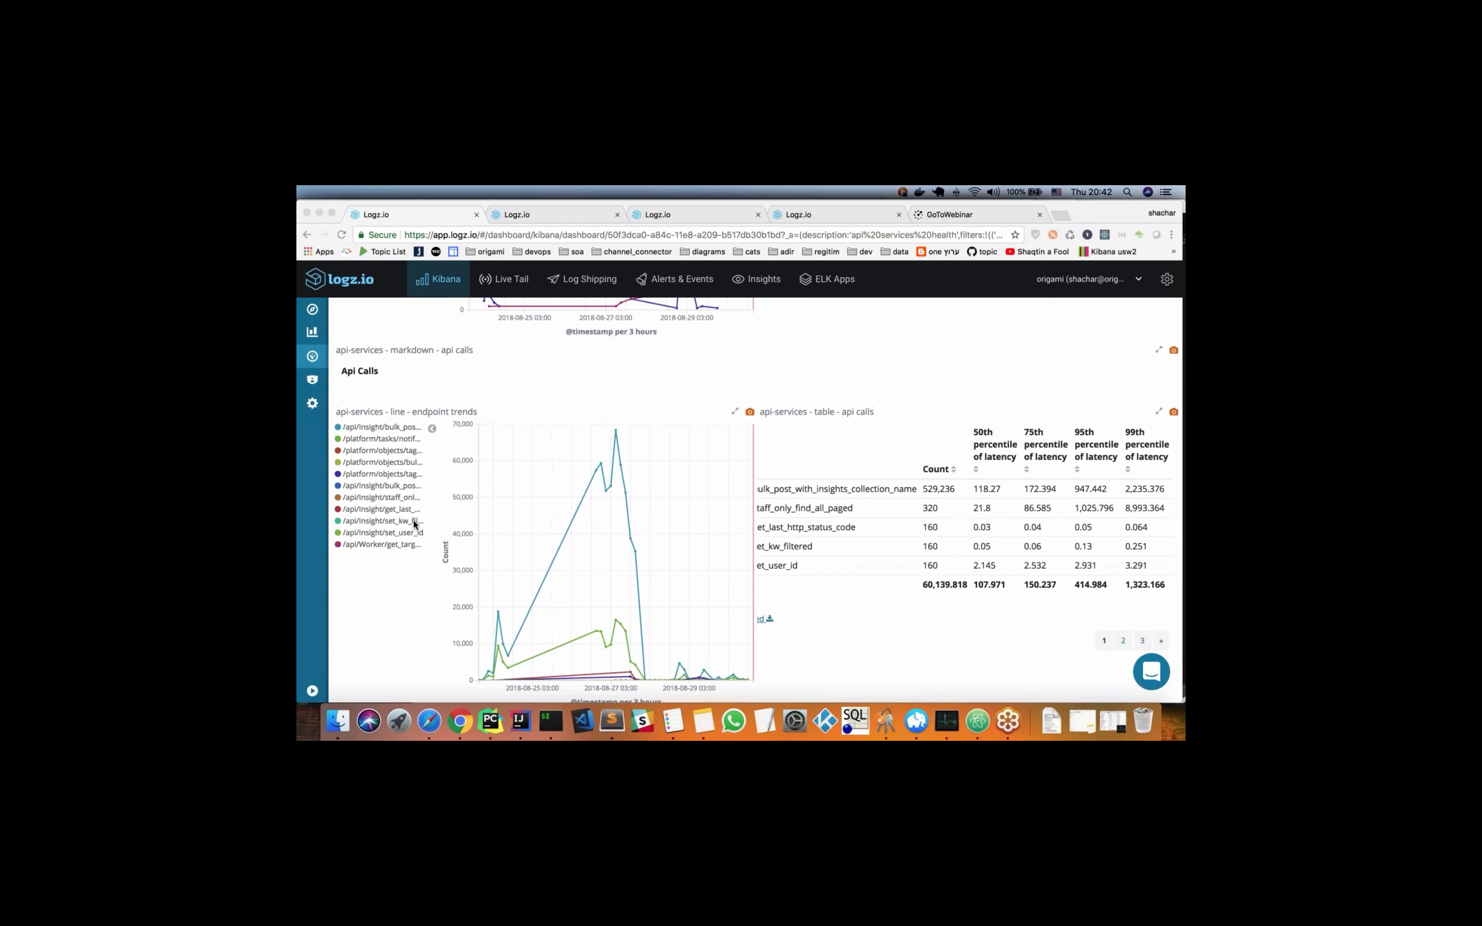
pyautogui.scroll(10, 415, 524)
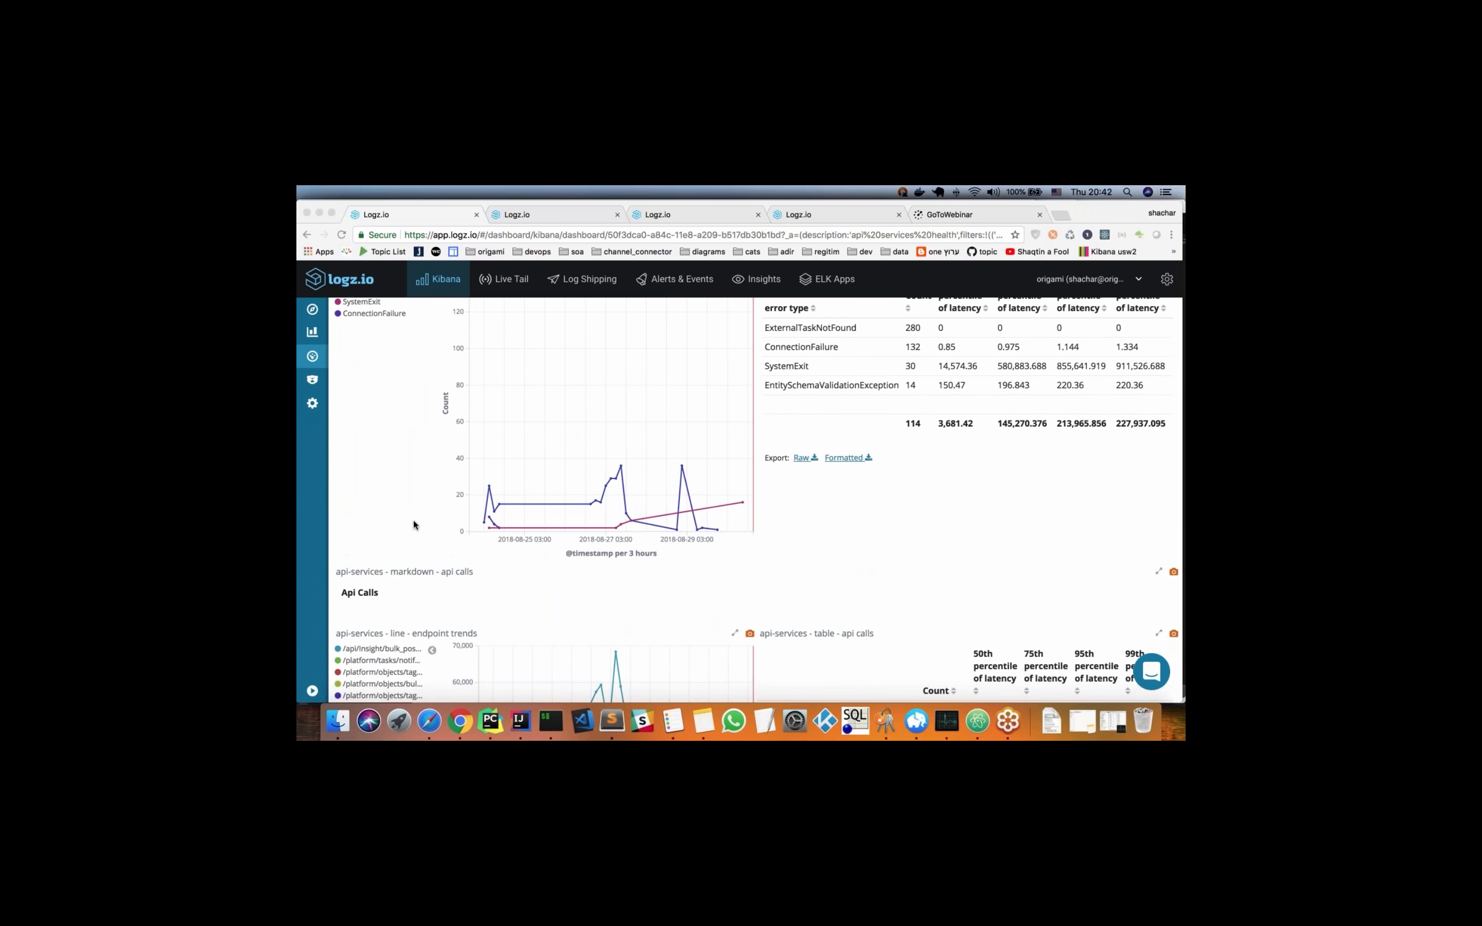
pyautogui.scroll(-5, 413, 525)
pyautogui.scroll(-1, 414, 524)
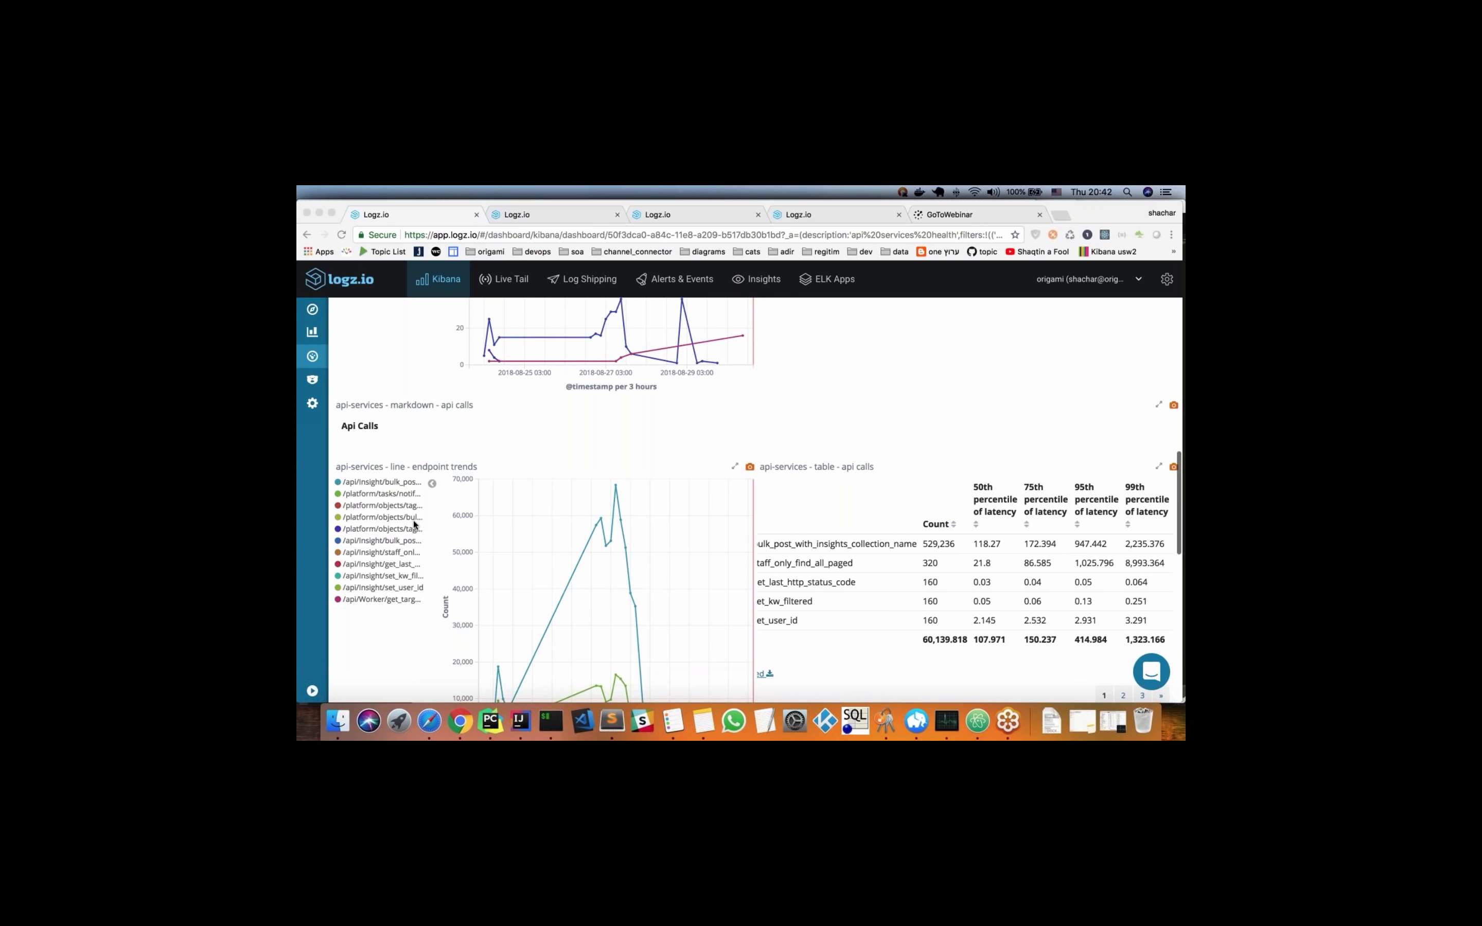
pyautogui.scroll(-2, 411, 551)
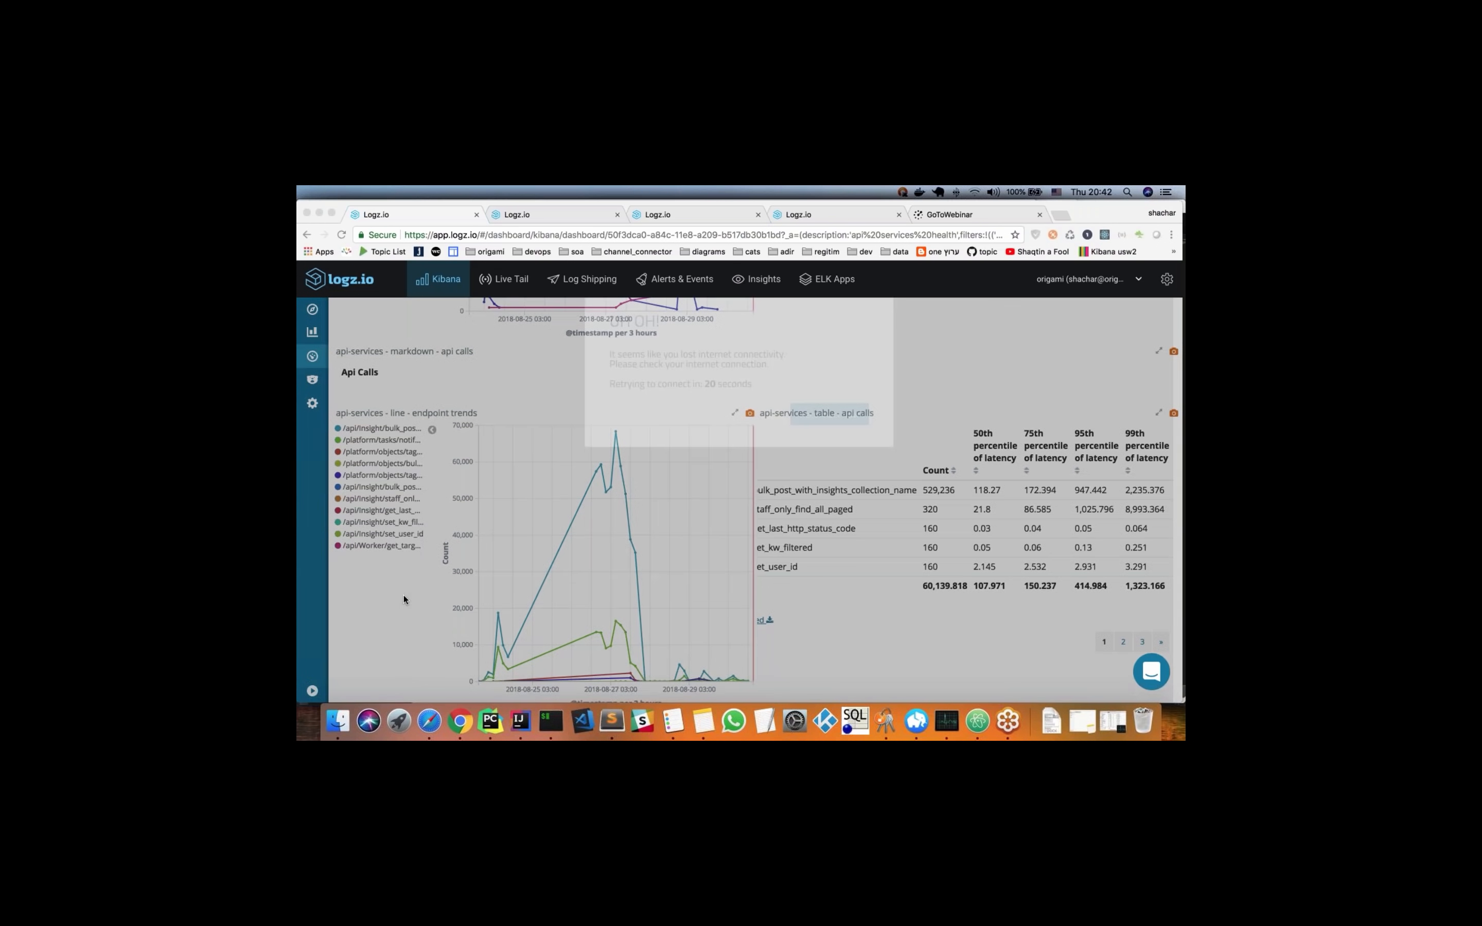
pyautogui.scroll(-1, 407, 600)
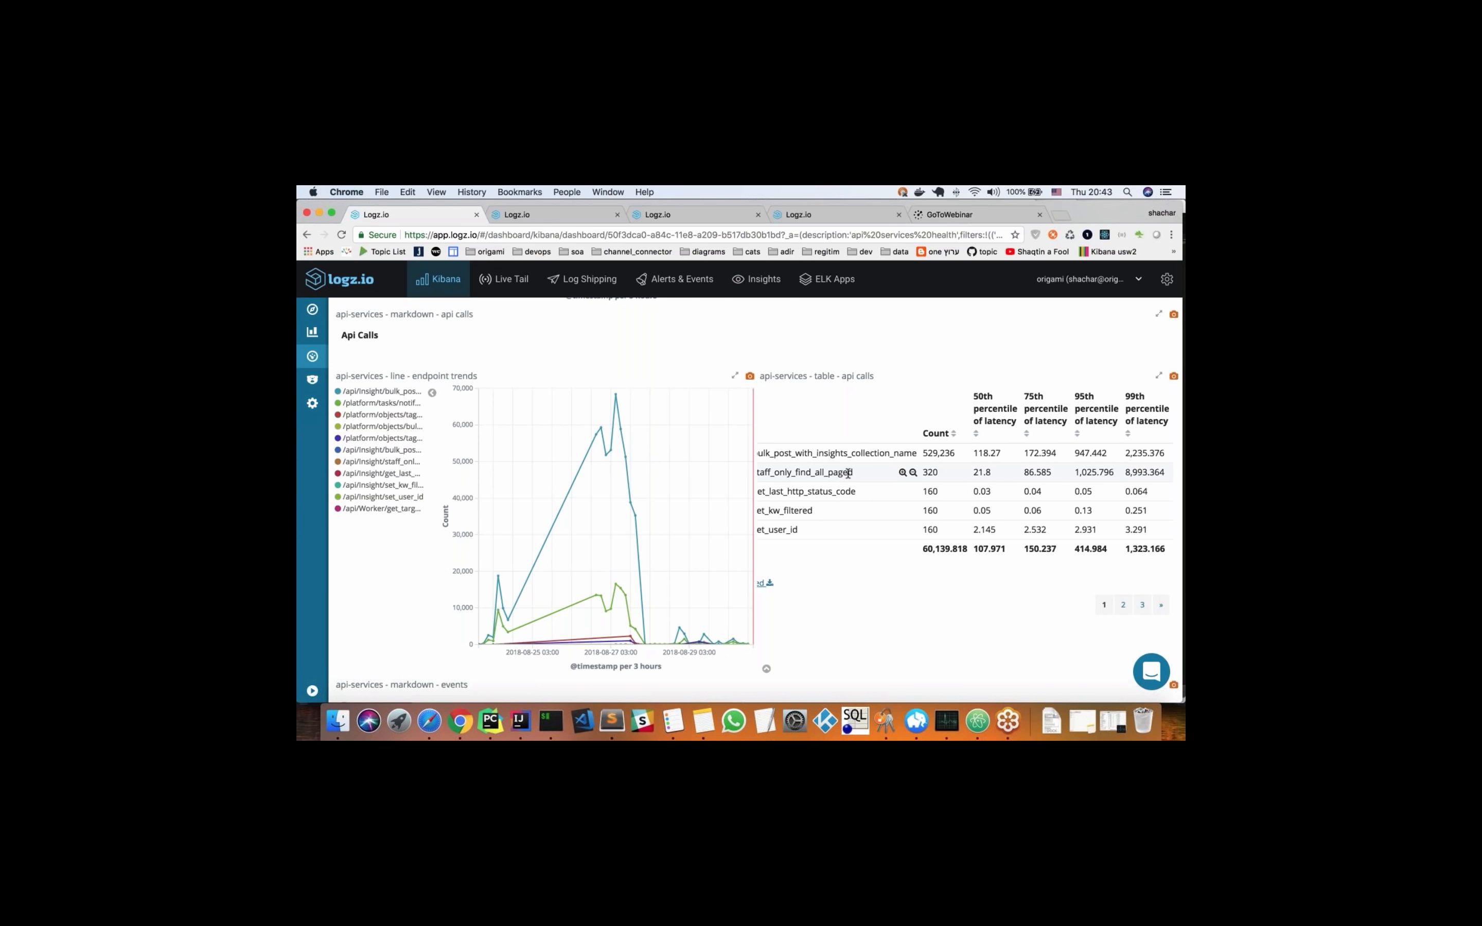
pyautogui.moveTo(622, 429)
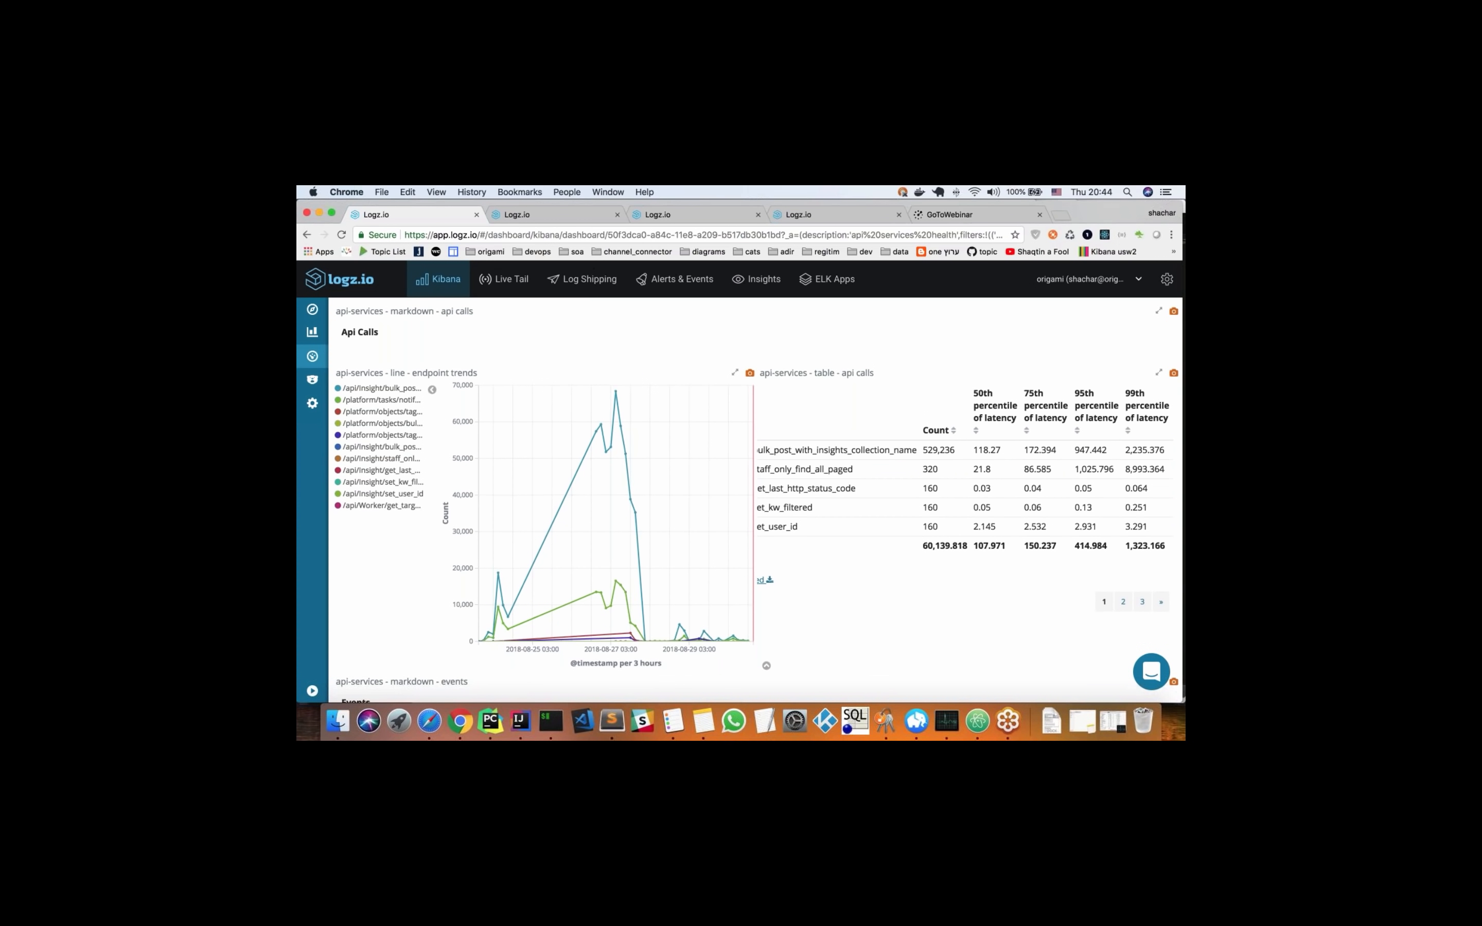
# Look through the log entries of the events-api-services panel in the Events section
pyautogui.scroll(-2, 377, 530)
pyautogui.scroll(-10, 378, 530)
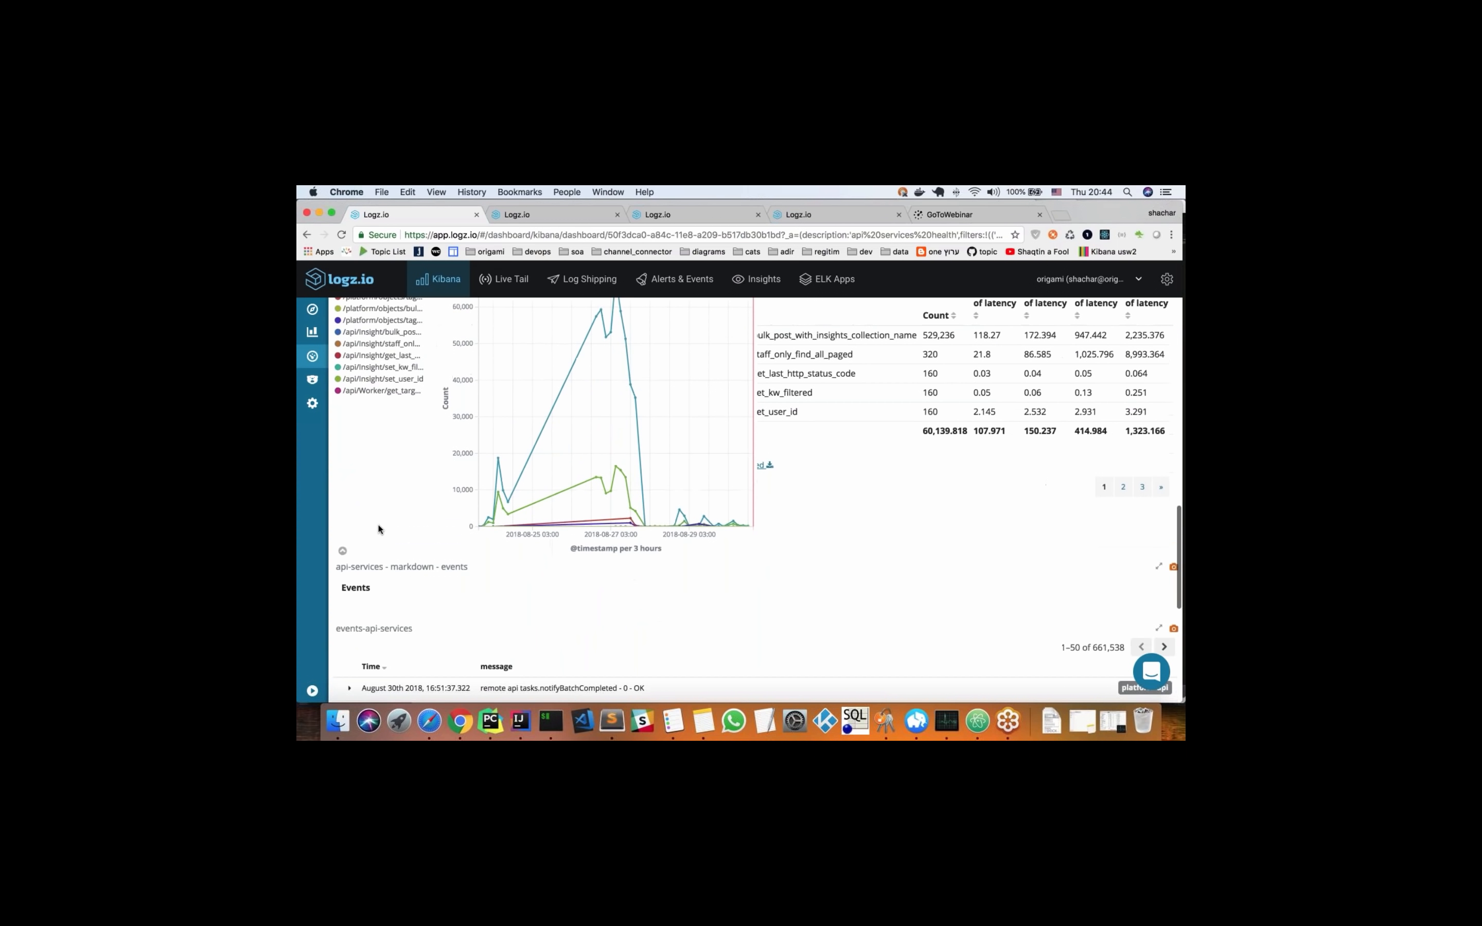
pyautogui.scroll(-3, 314, 562)
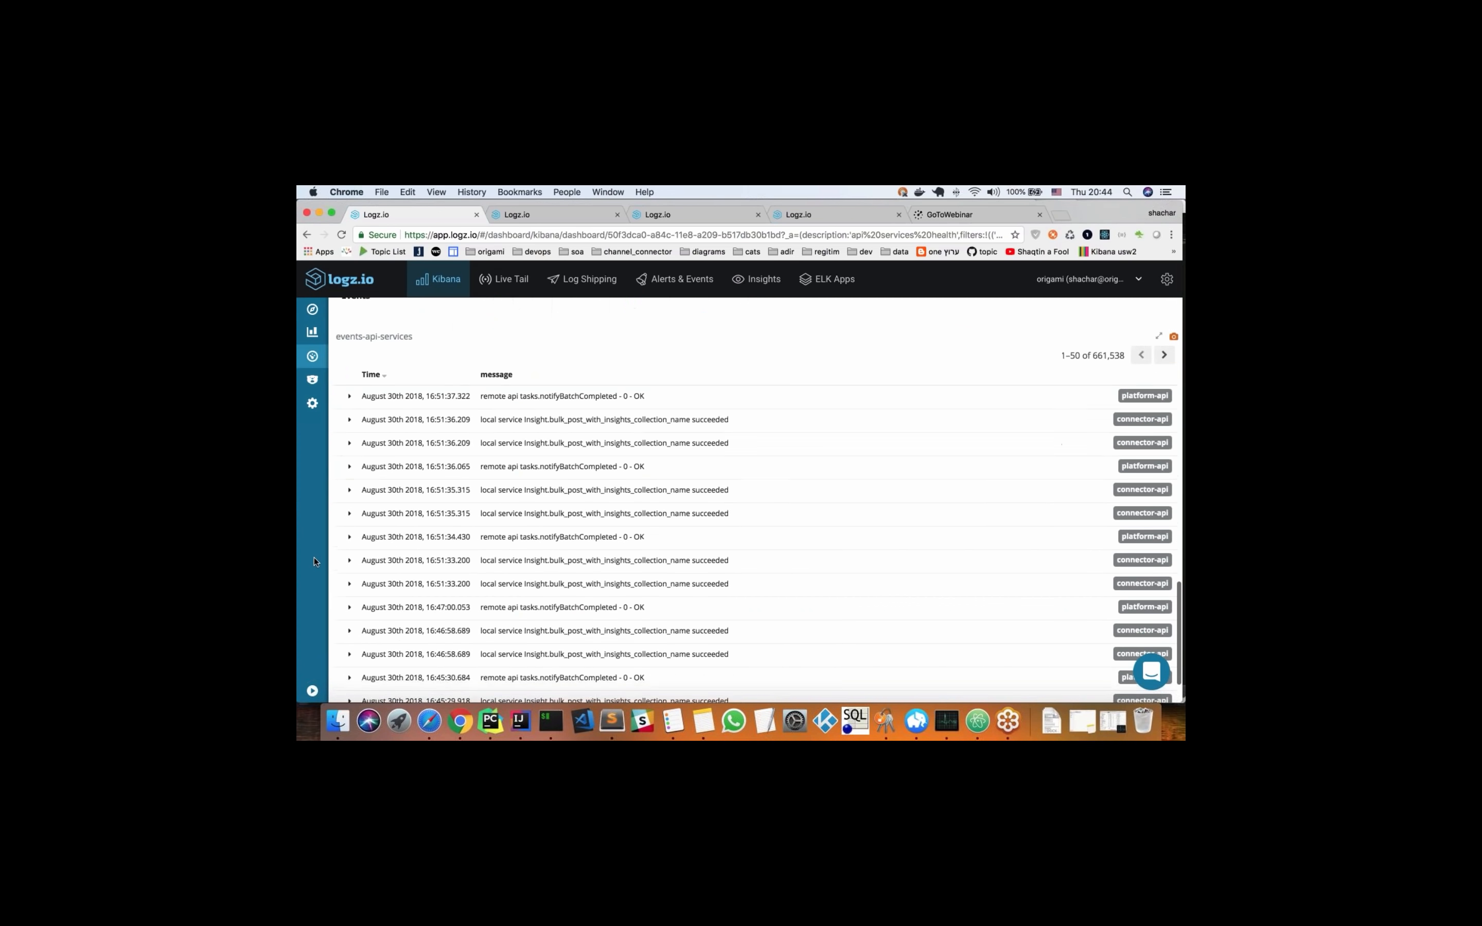
pyautogui.scroll(6, 471, 490)
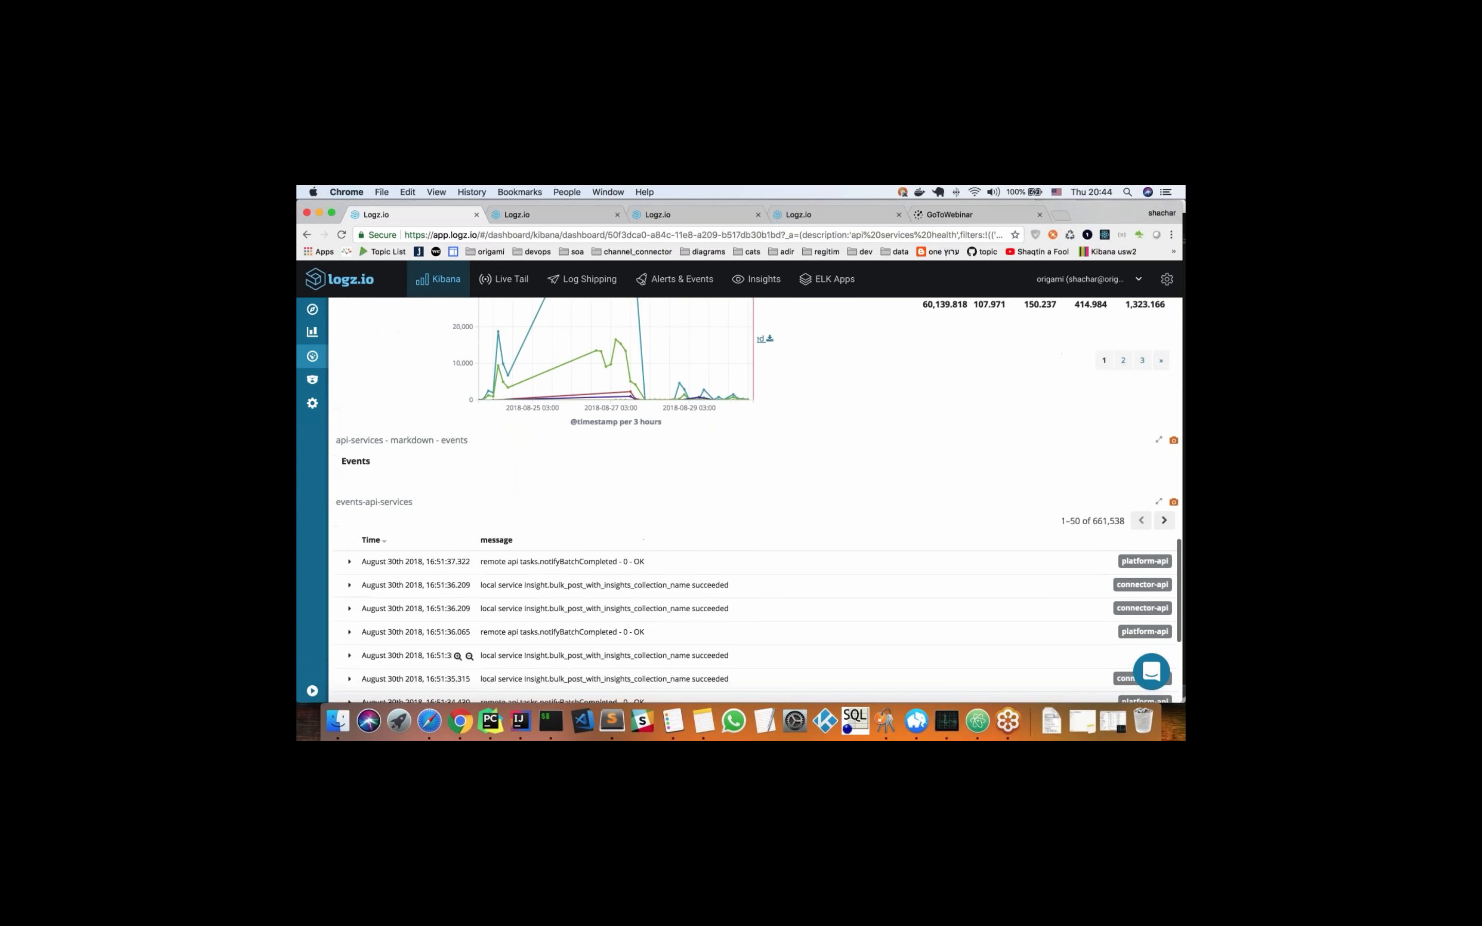
# Filter the dashboard to ConnectionFailure errors from the legend of the error types trends chart and check the summary metrics
pyautogui.scroll(15, 424, 456)
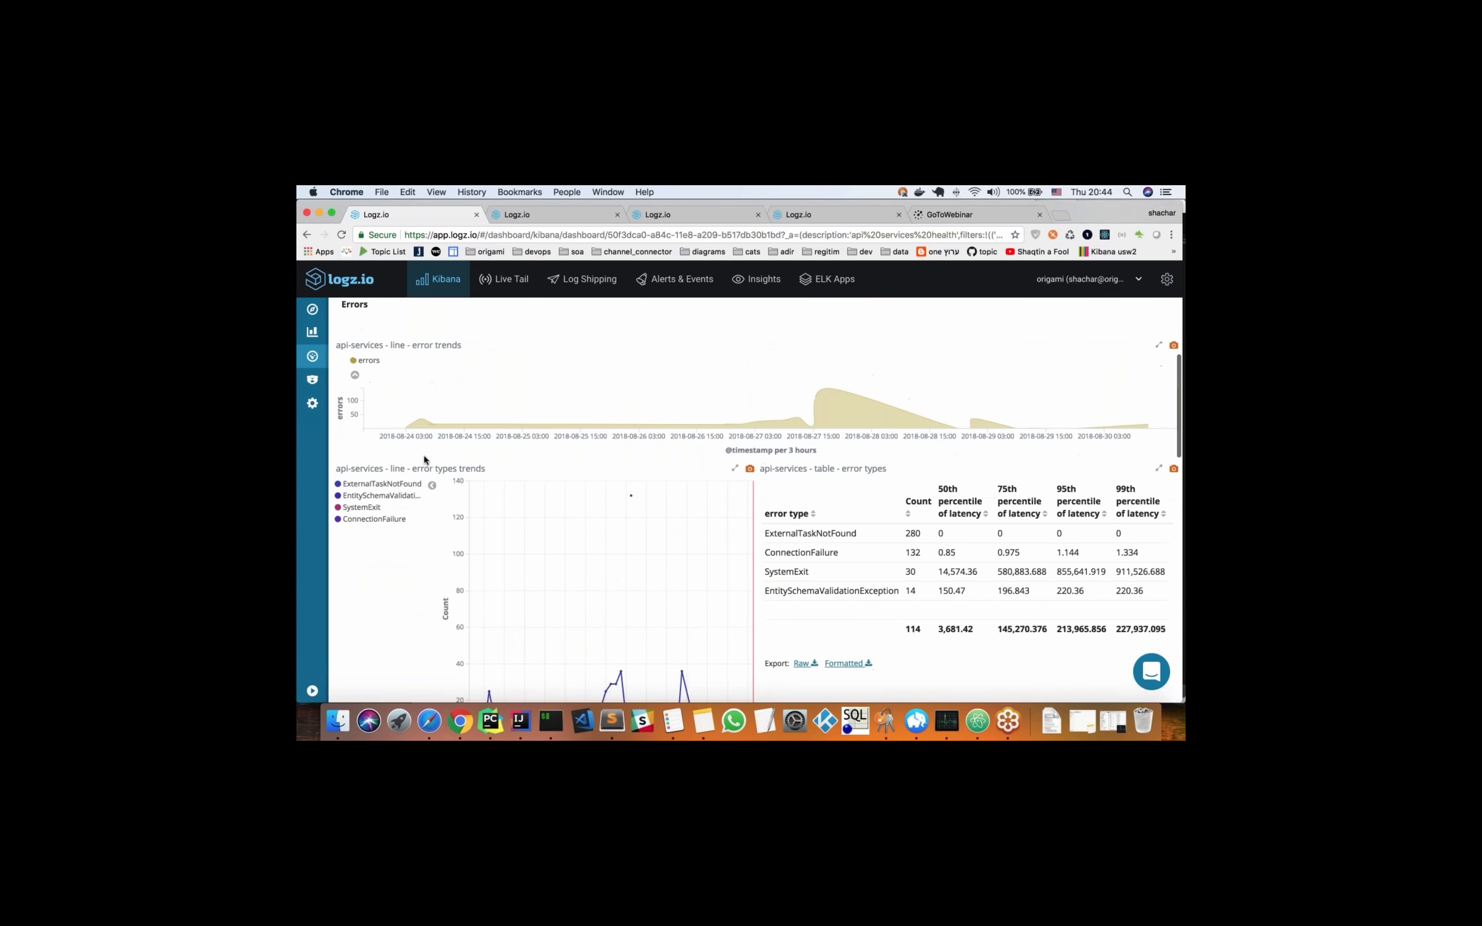
pyautogui.scroll(-2, 425, 455)
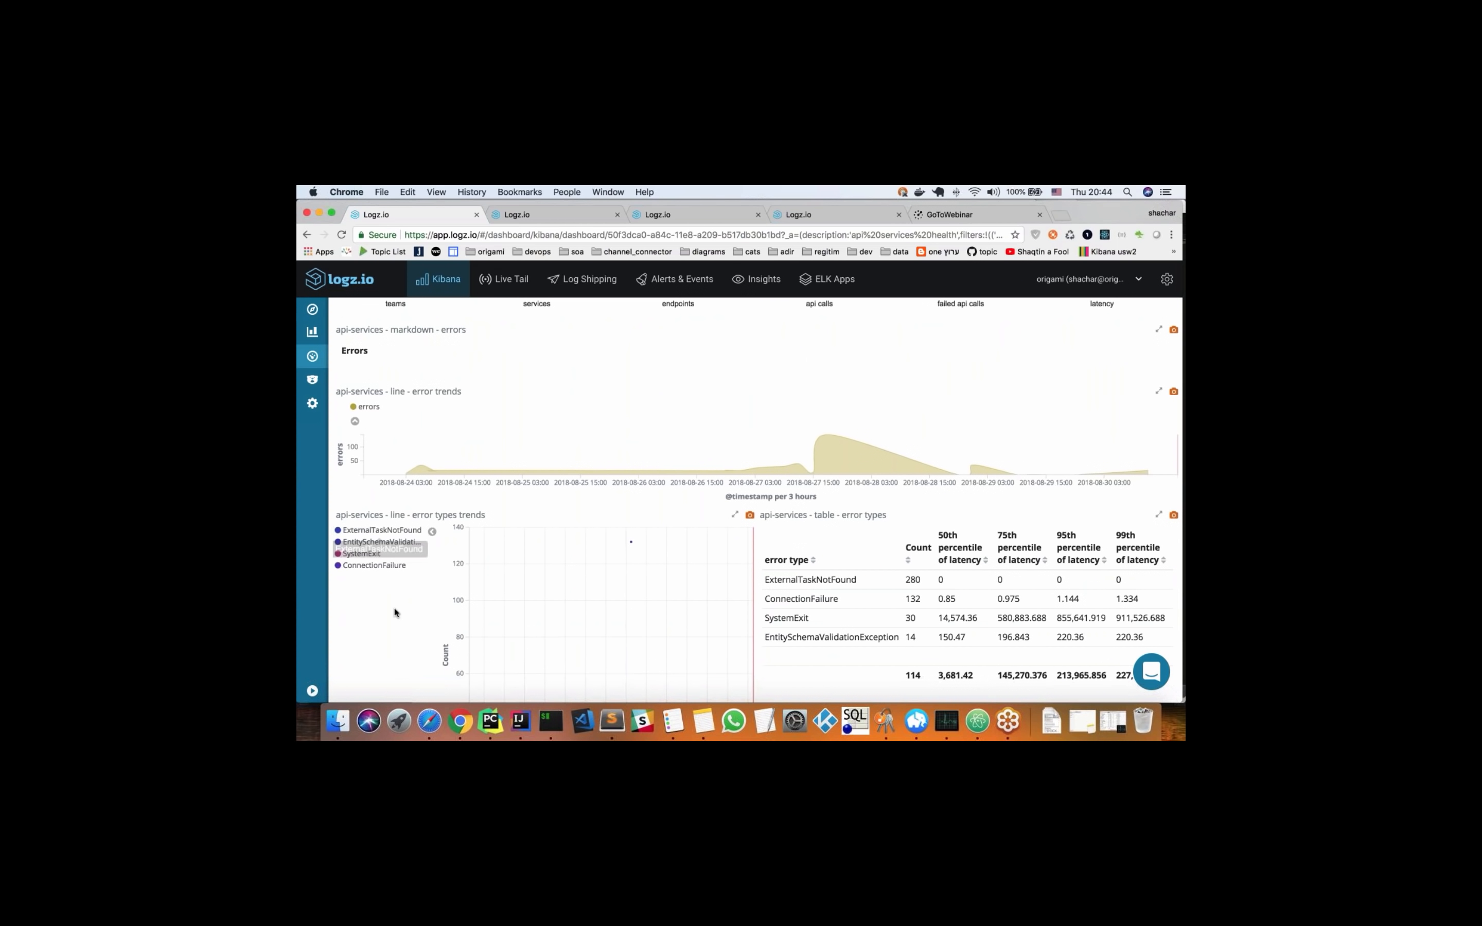
pyautogui.click(395, 530)
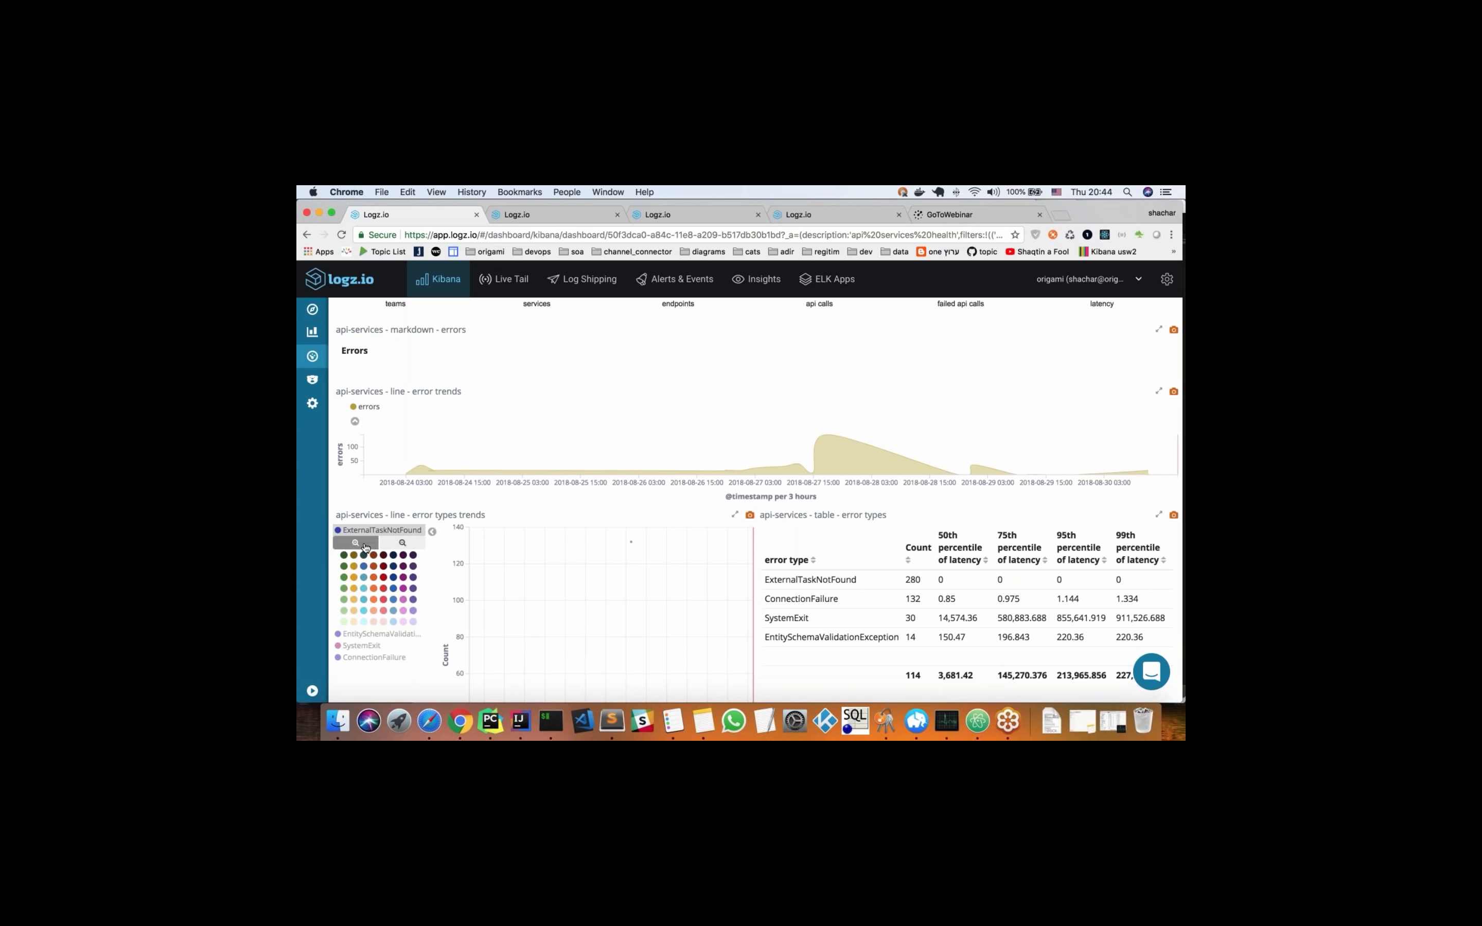
pyautogui.click(368, 658)
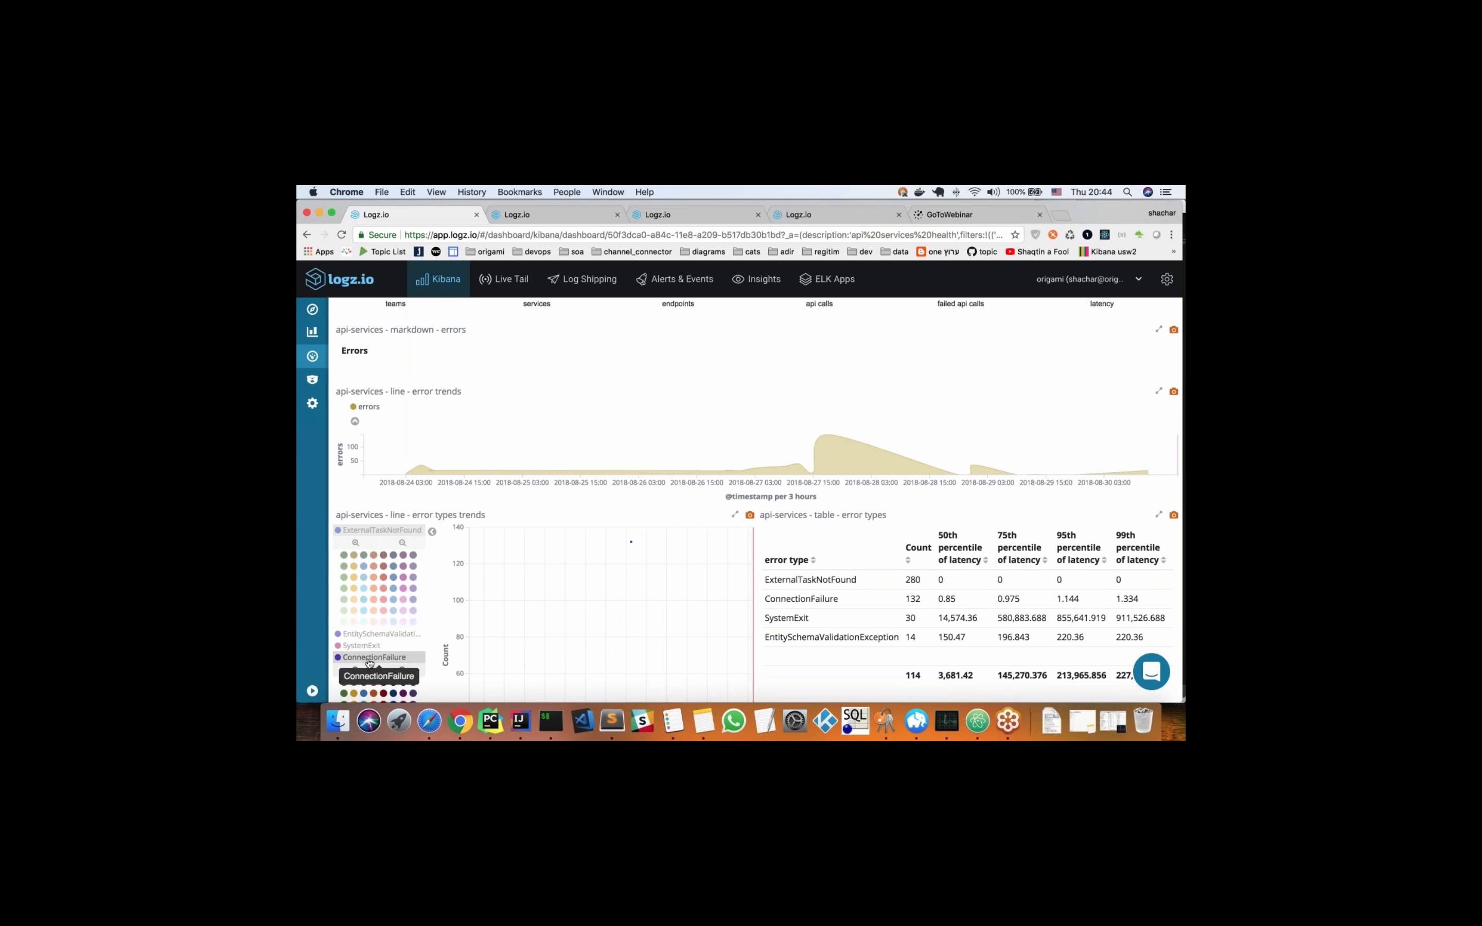
pyautogui.scroll(-4, 367, 656)
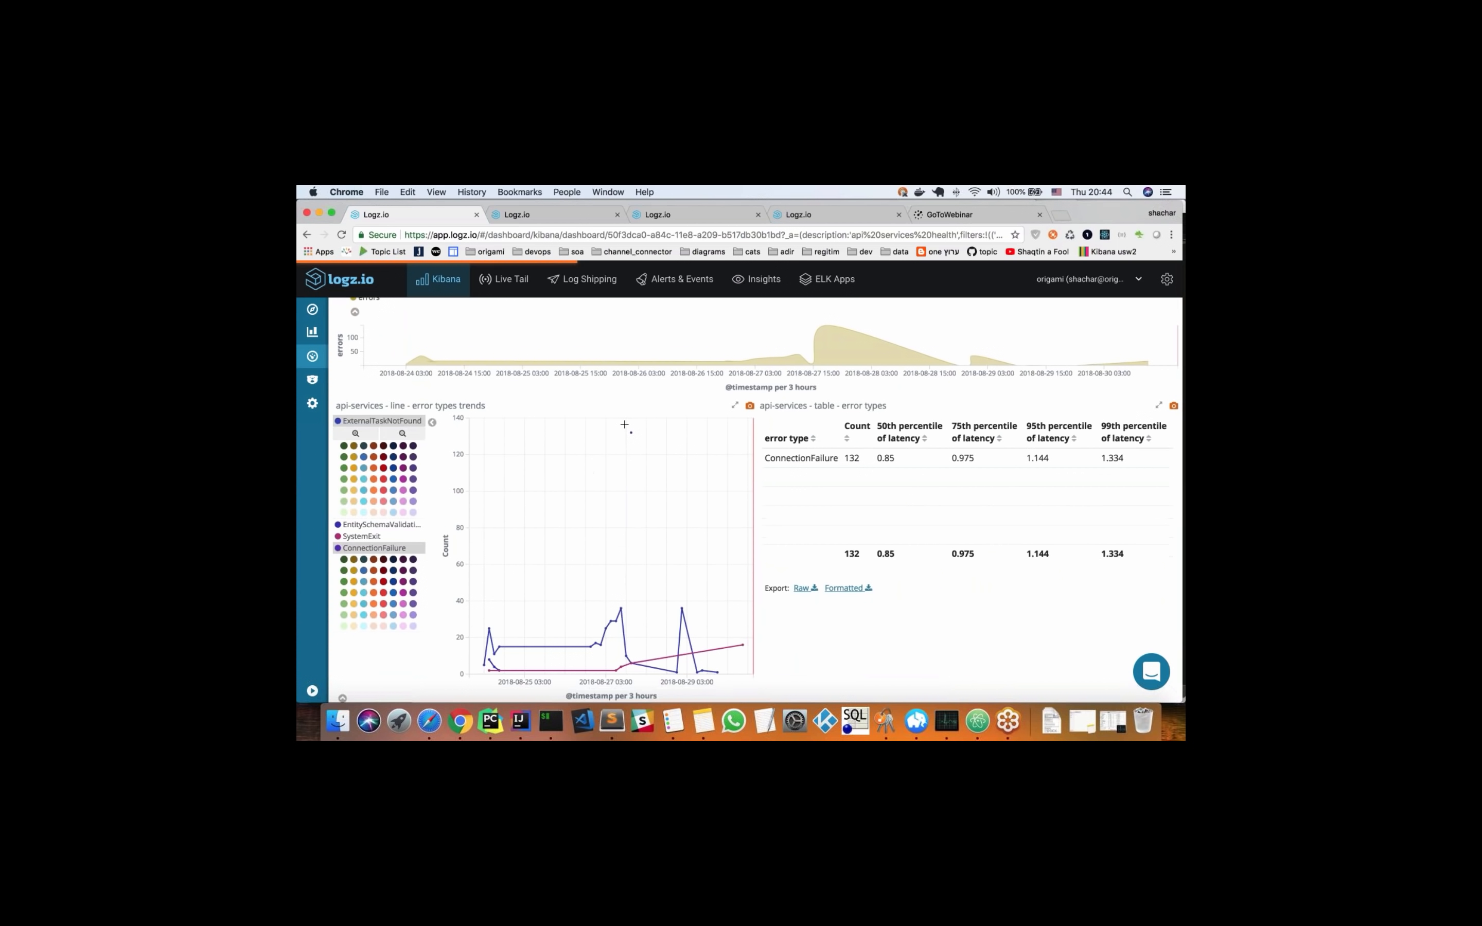
pyautogui.scroll(5, 627, 510)
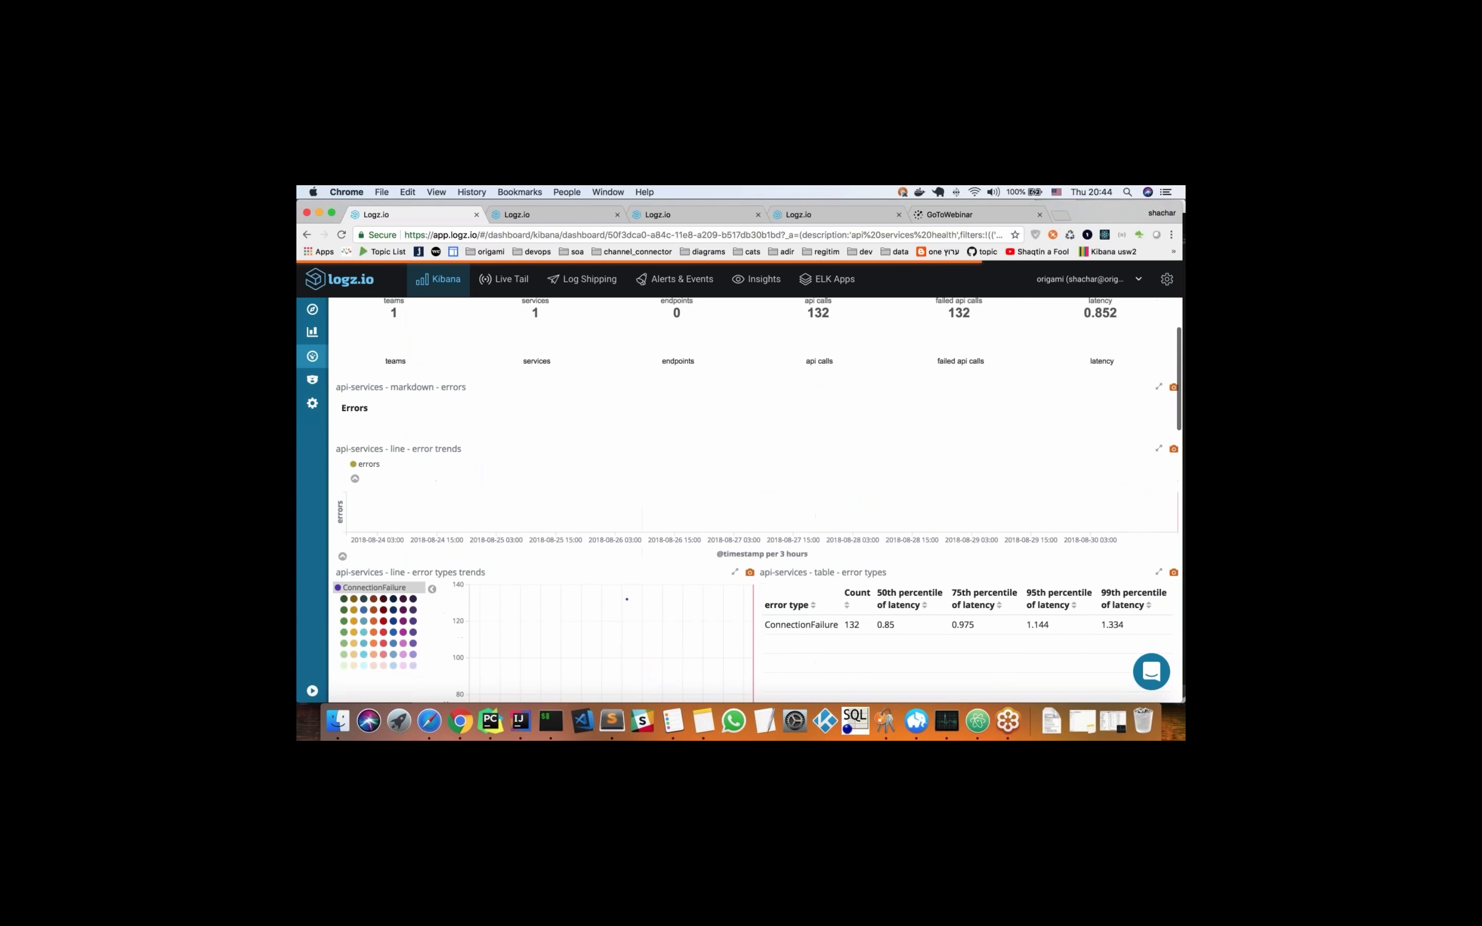
pyautogui.scroll(-5, 599, 425)
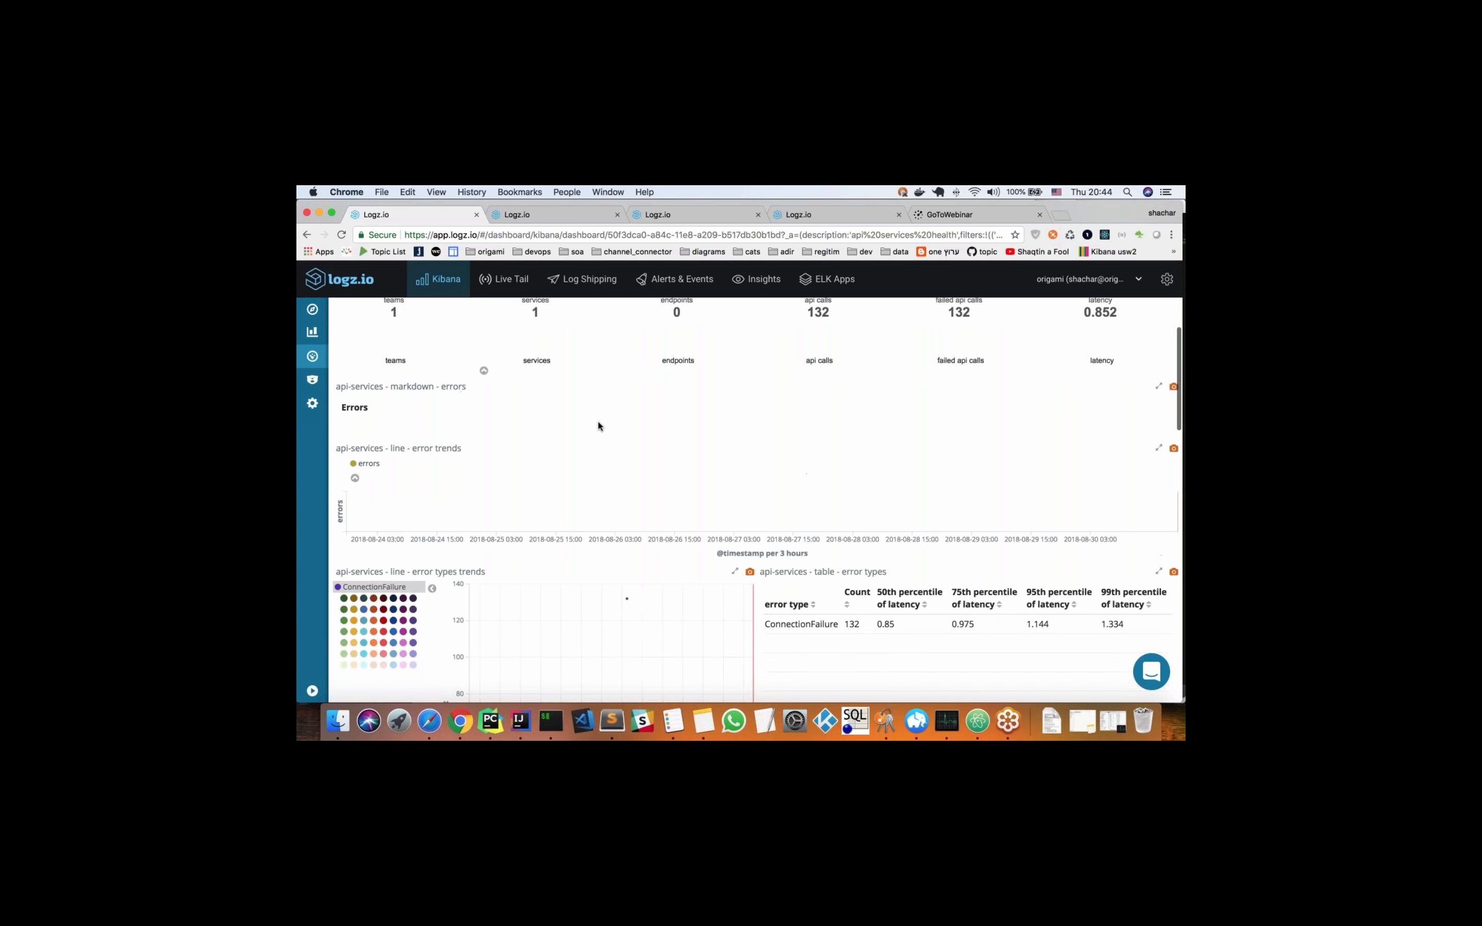
# Find the endpoint behind the ConnectionFailure errors in the api calls table and highlight its name, get_target_queues_with_consumer_address
pyautogui.scroll(-4, 598, 424)
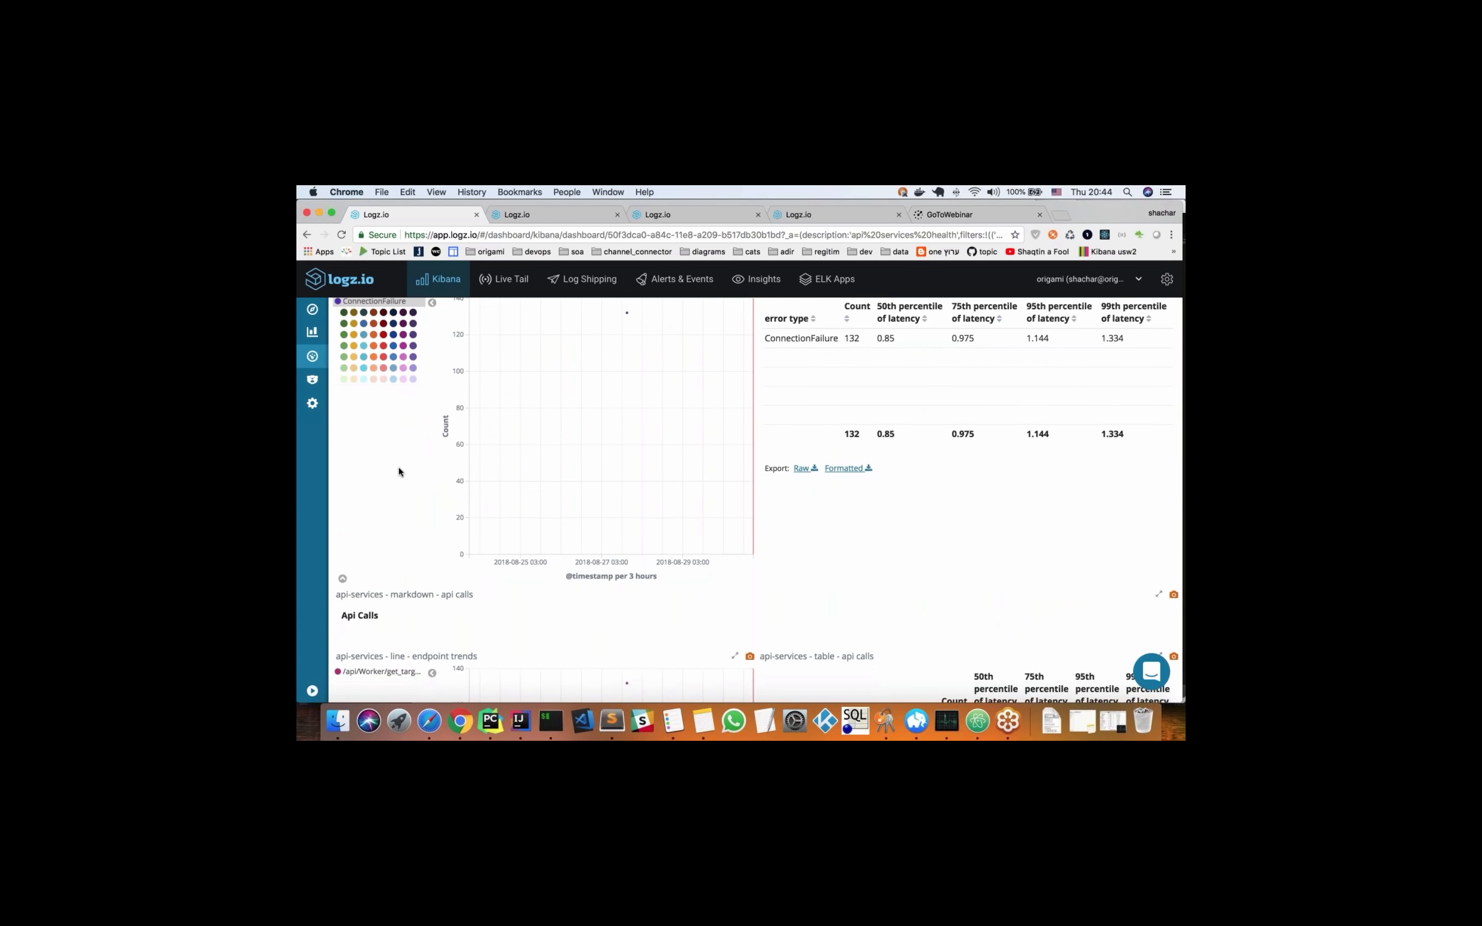
pyautogui.scroll(-6, 400, 469)
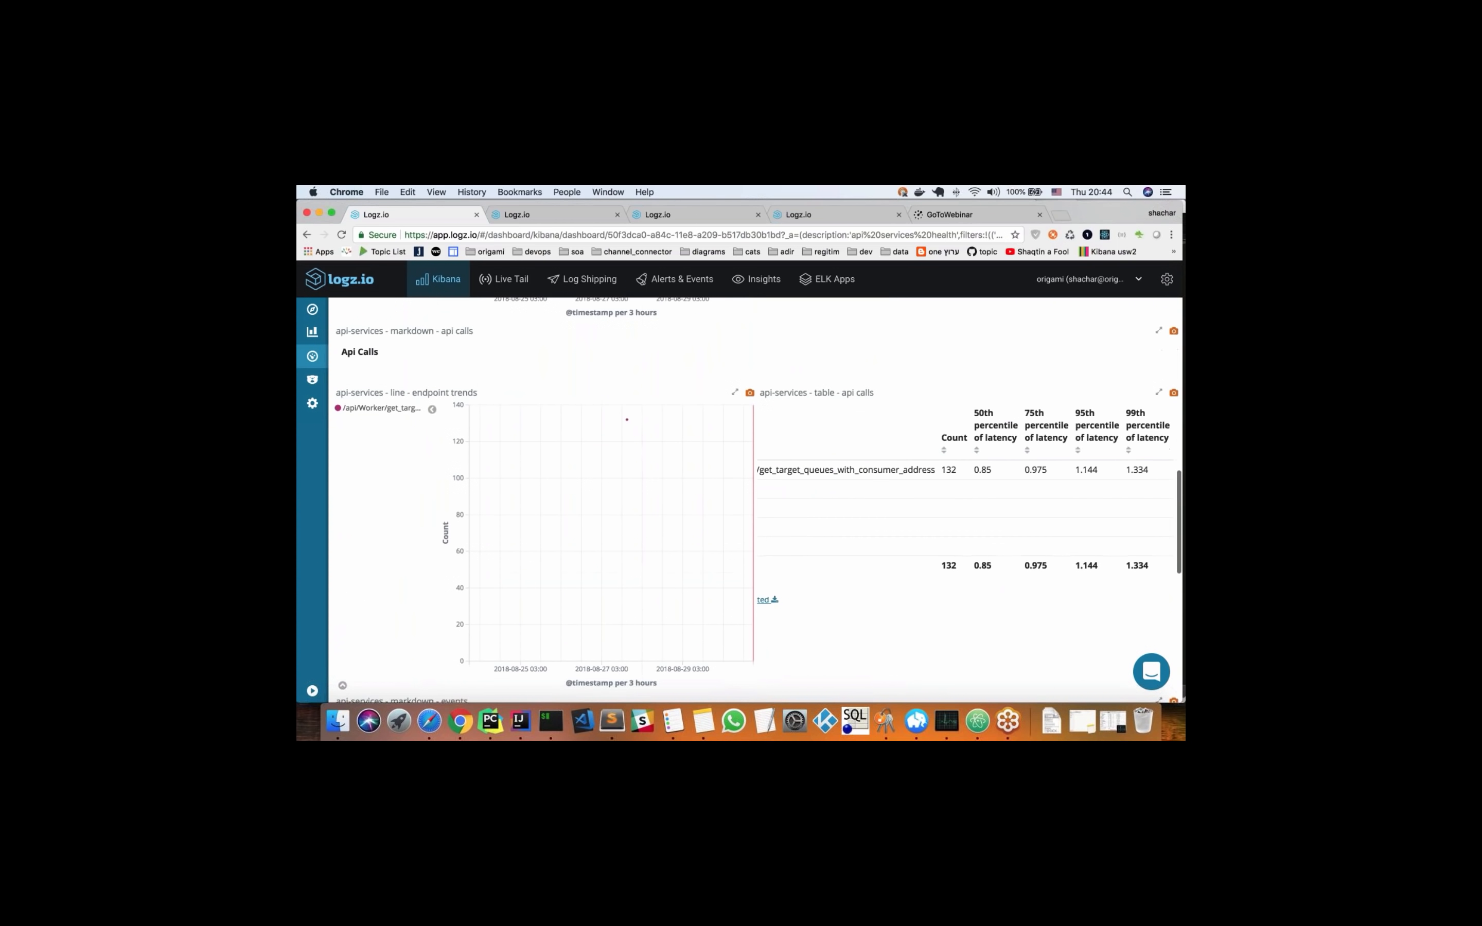
pyautogui.doubleClick(849, 472)
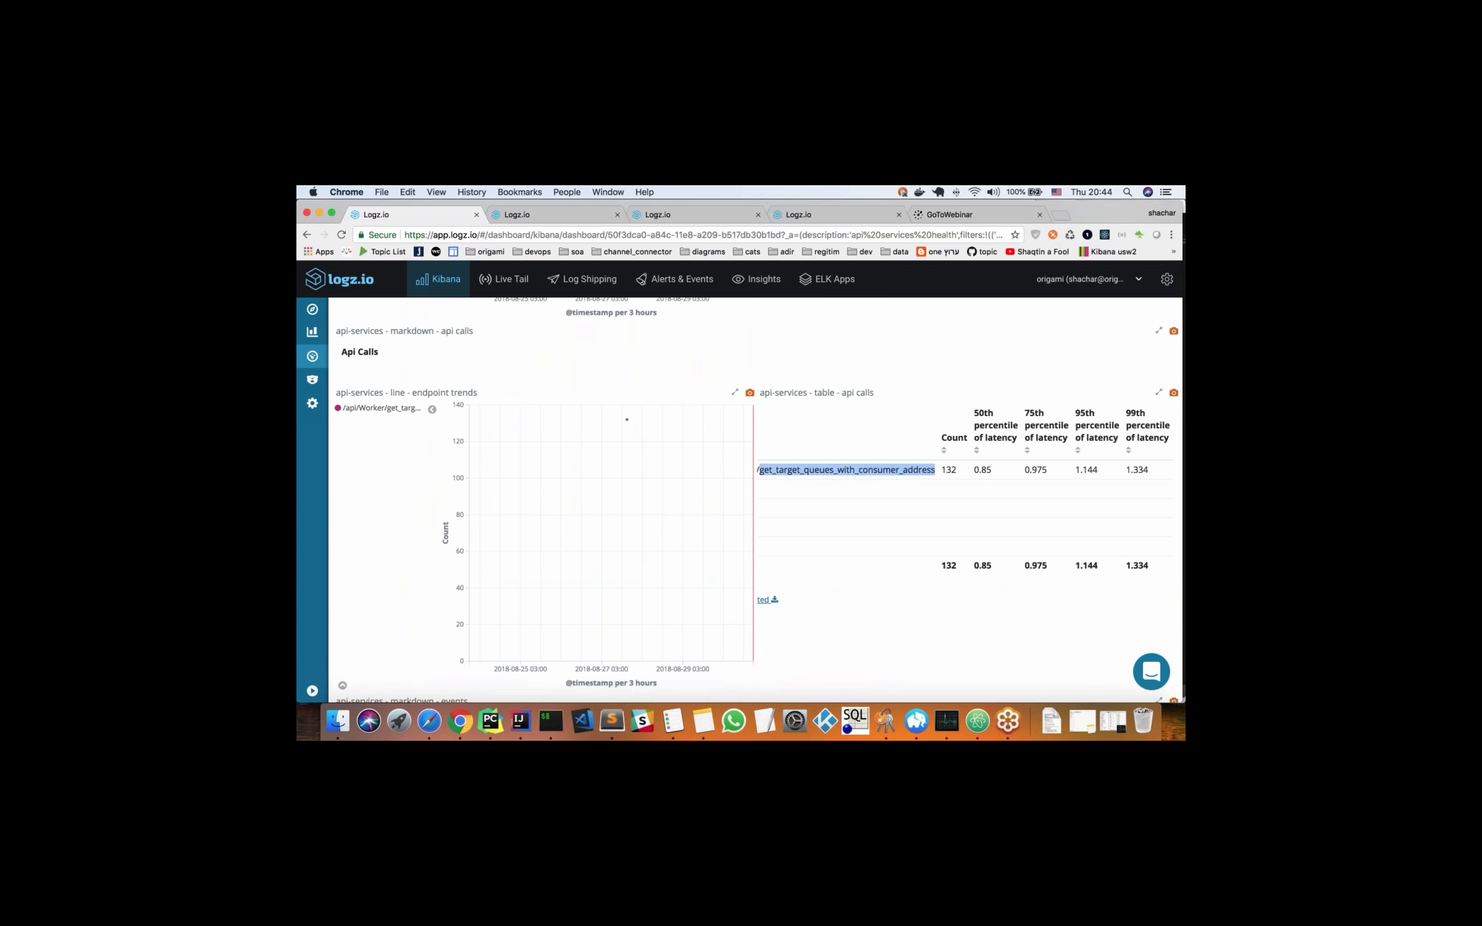
# Expand the first failed event in events-api-services and read its error fields, highlighting part of the error.stack trace
pyautogui.scroll(-9, 355, 508)
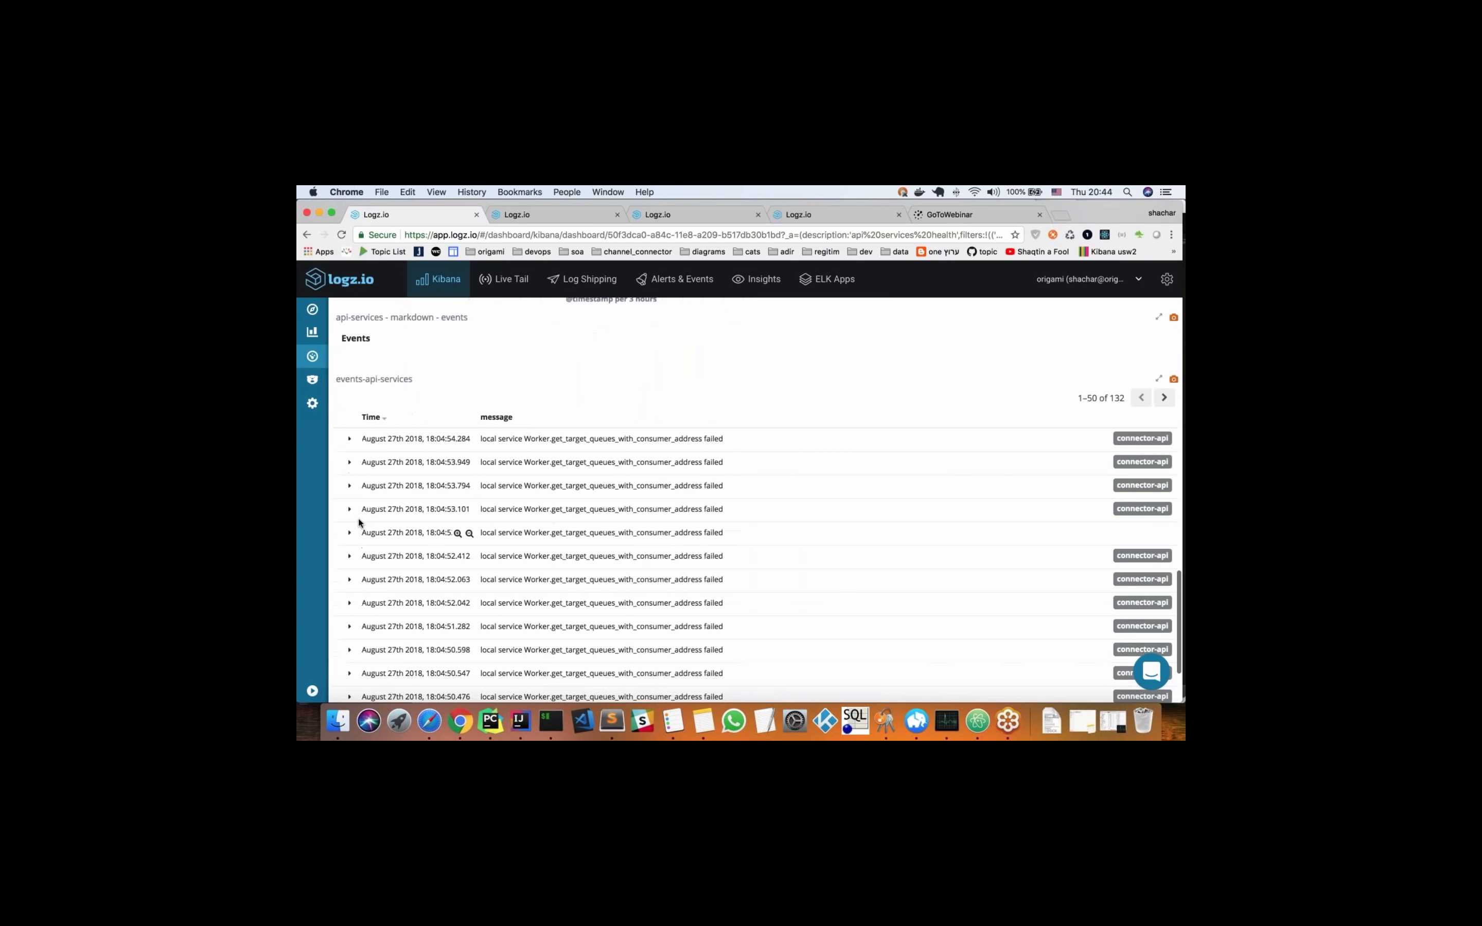
pyautogui.click(348, 438)
pyautogui.scroll(-3, 352, 438)
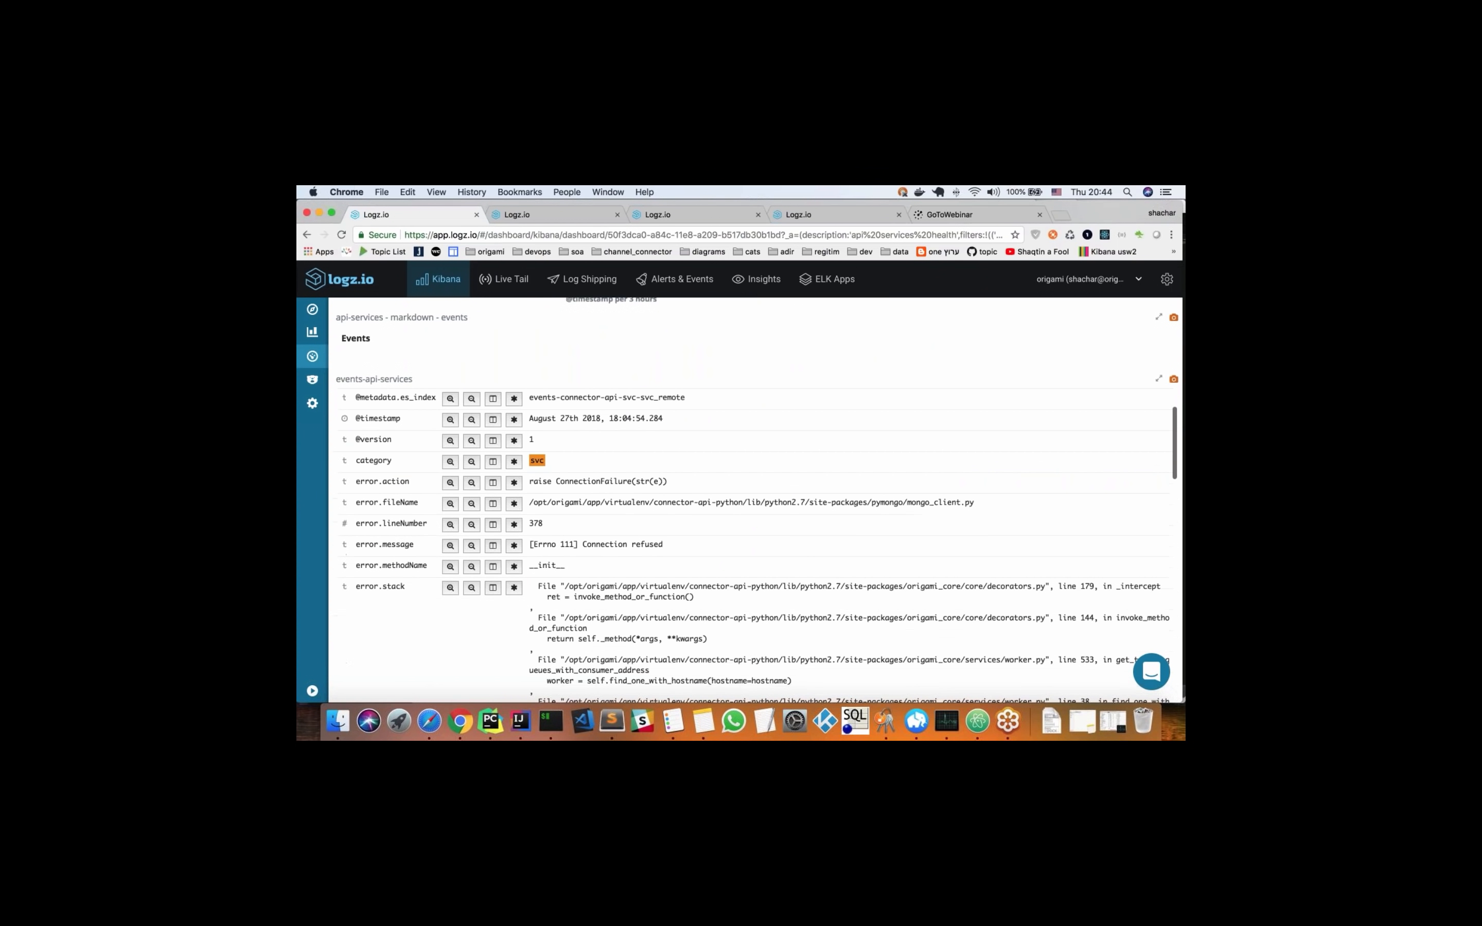
pyautogui.scroll(-3, 754, 546)
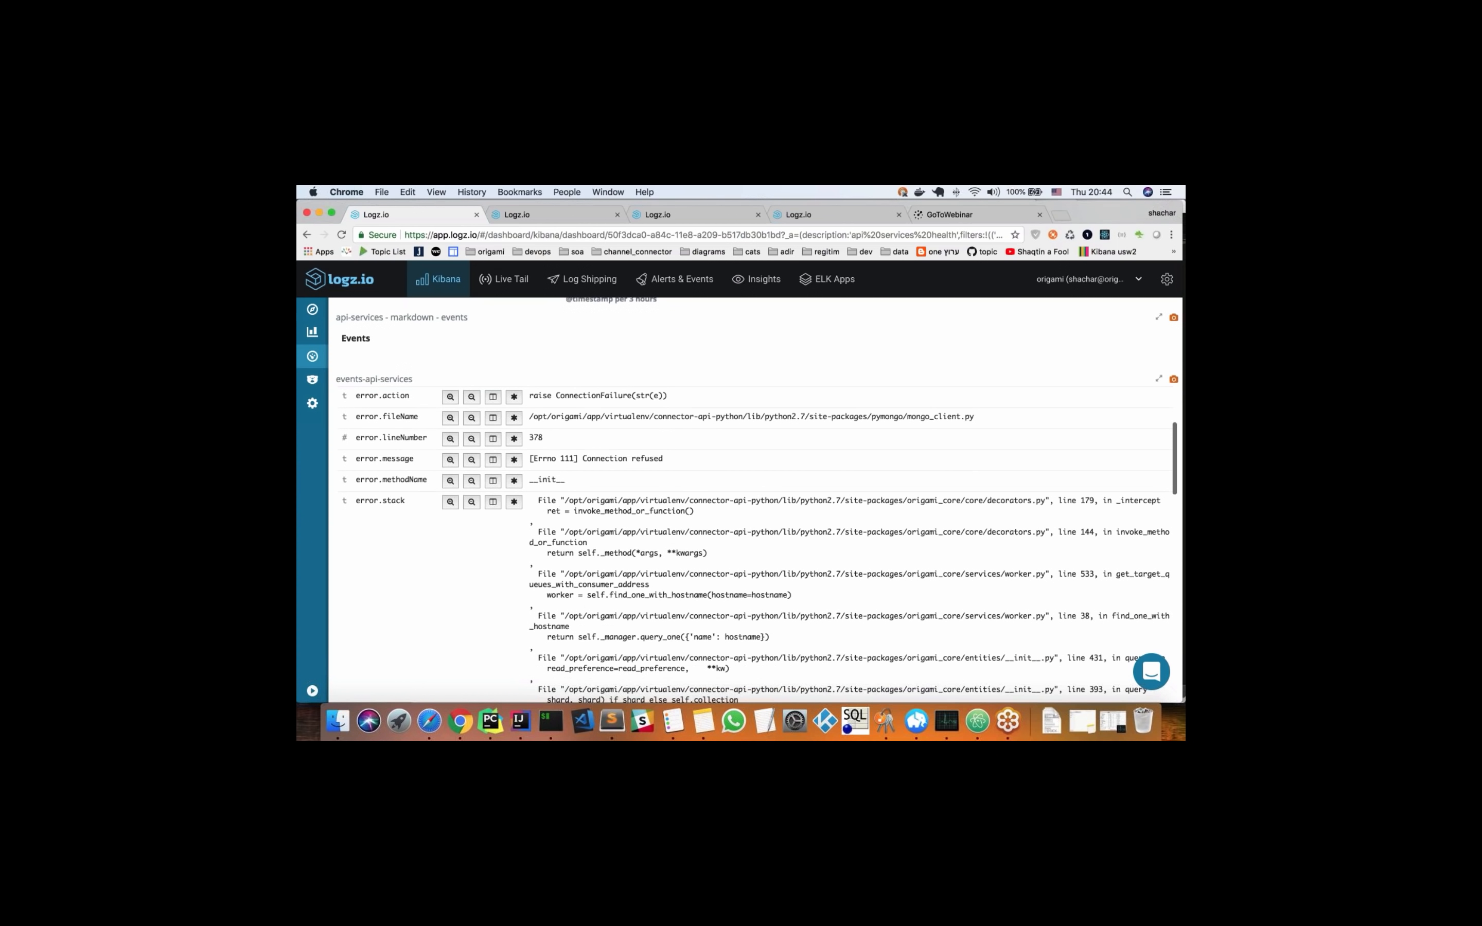
pyautogui.moveTo(535, 518)
pyautogui.mouseDown()
pyautogui.moveTo(672, 550)
pyautogui.moveTo(722, 591)
pyautogui.mouseUp()
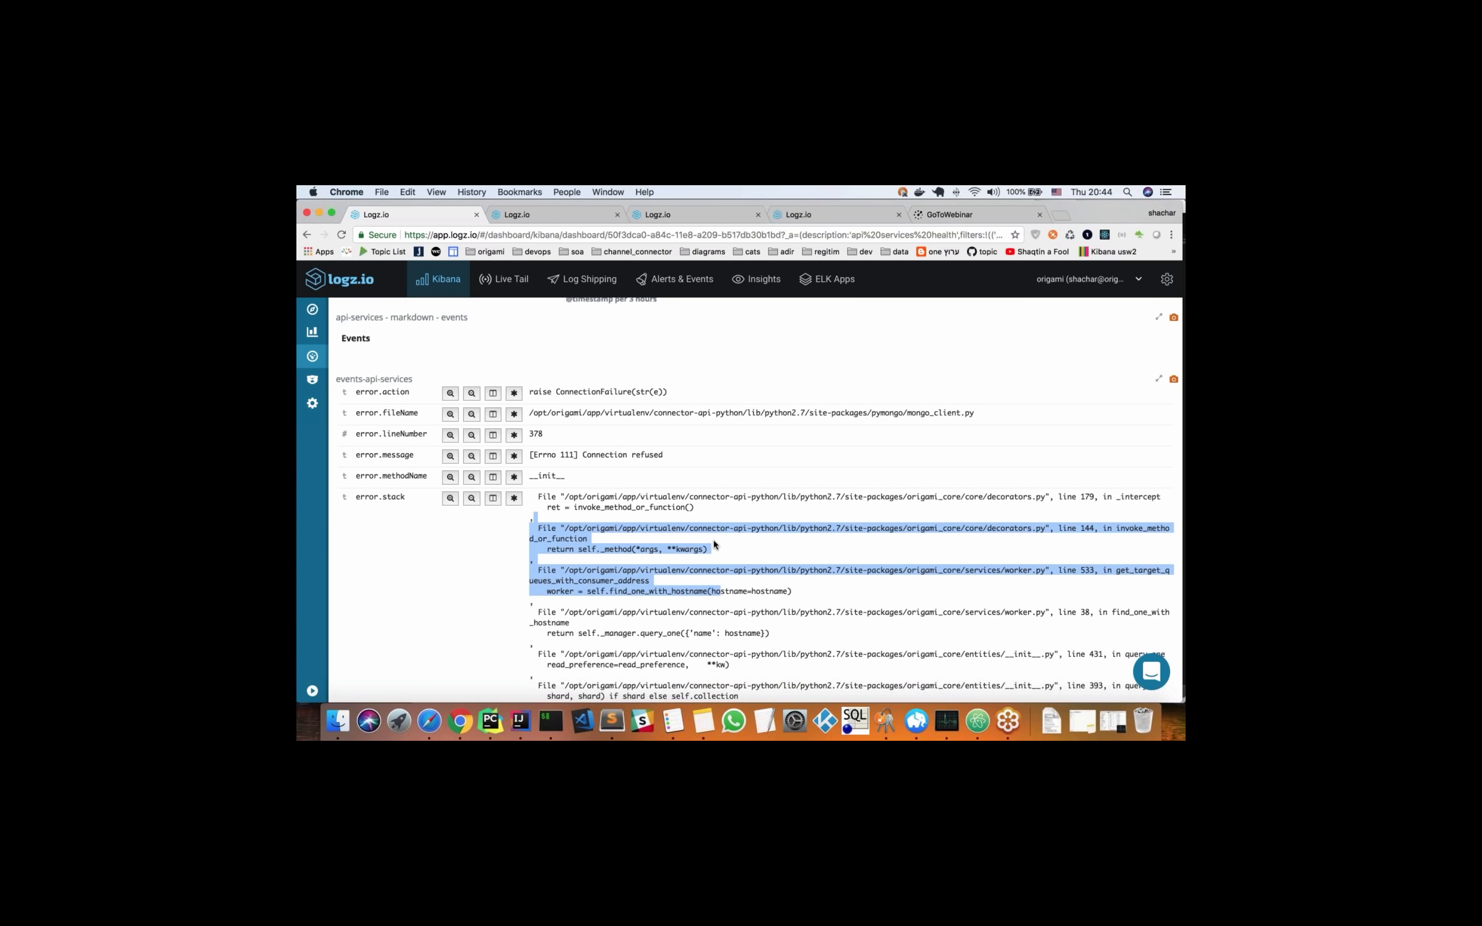
# Highlight the Connection refused text in the event's error.message field and look through the rest of its stack trace
pyautogui.click(615, 454)
pyautogui.moveTo(616, 453); pyautogui.dragTo(661, 453)
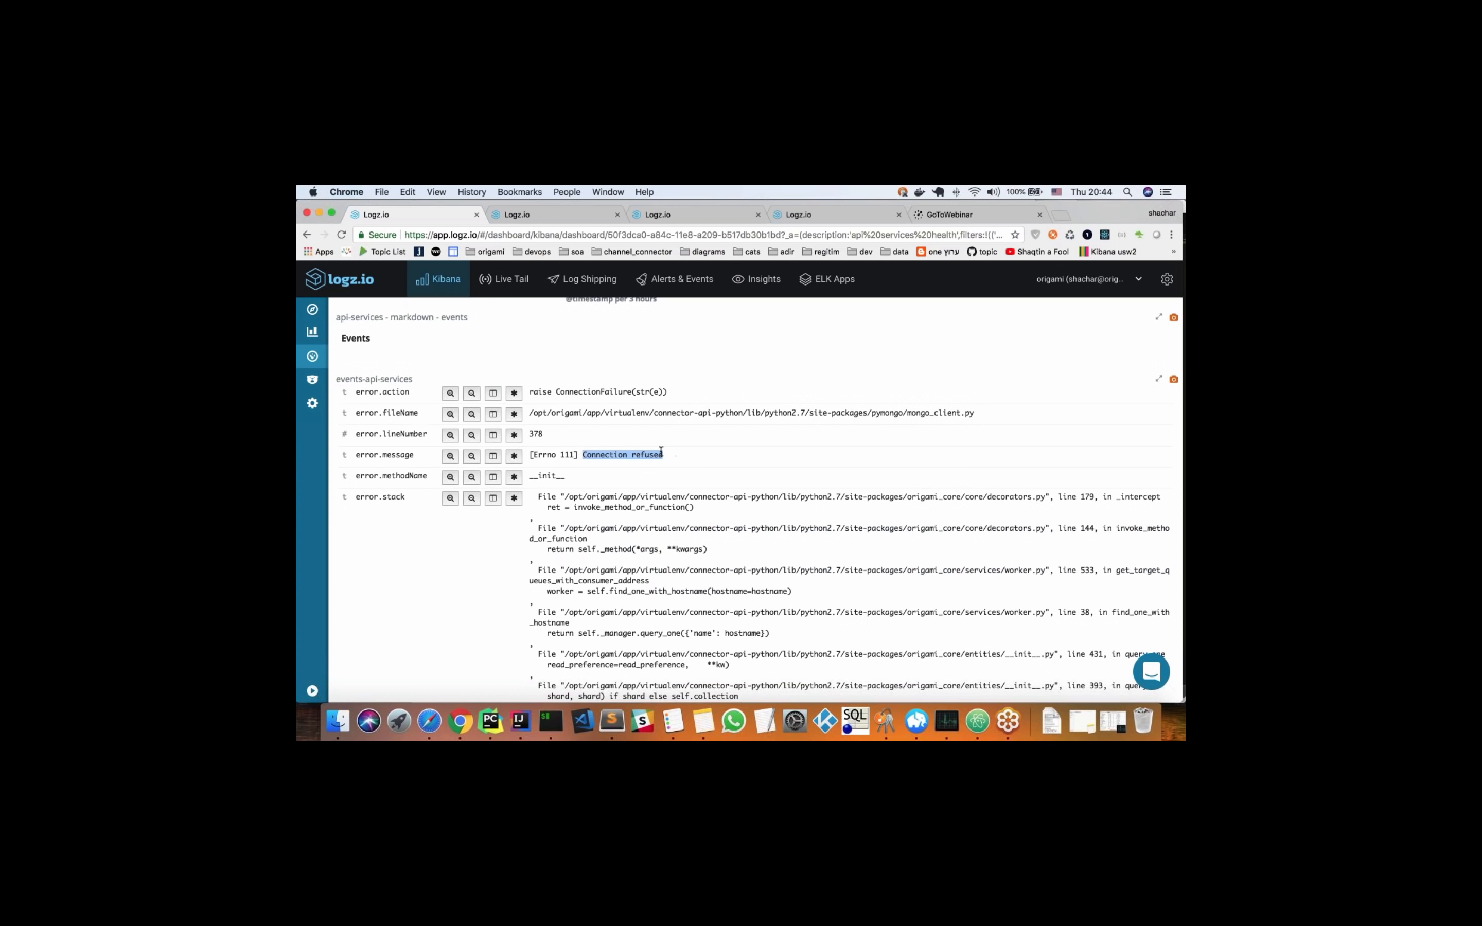
pyautogui.scroll(-8, 661, 454)
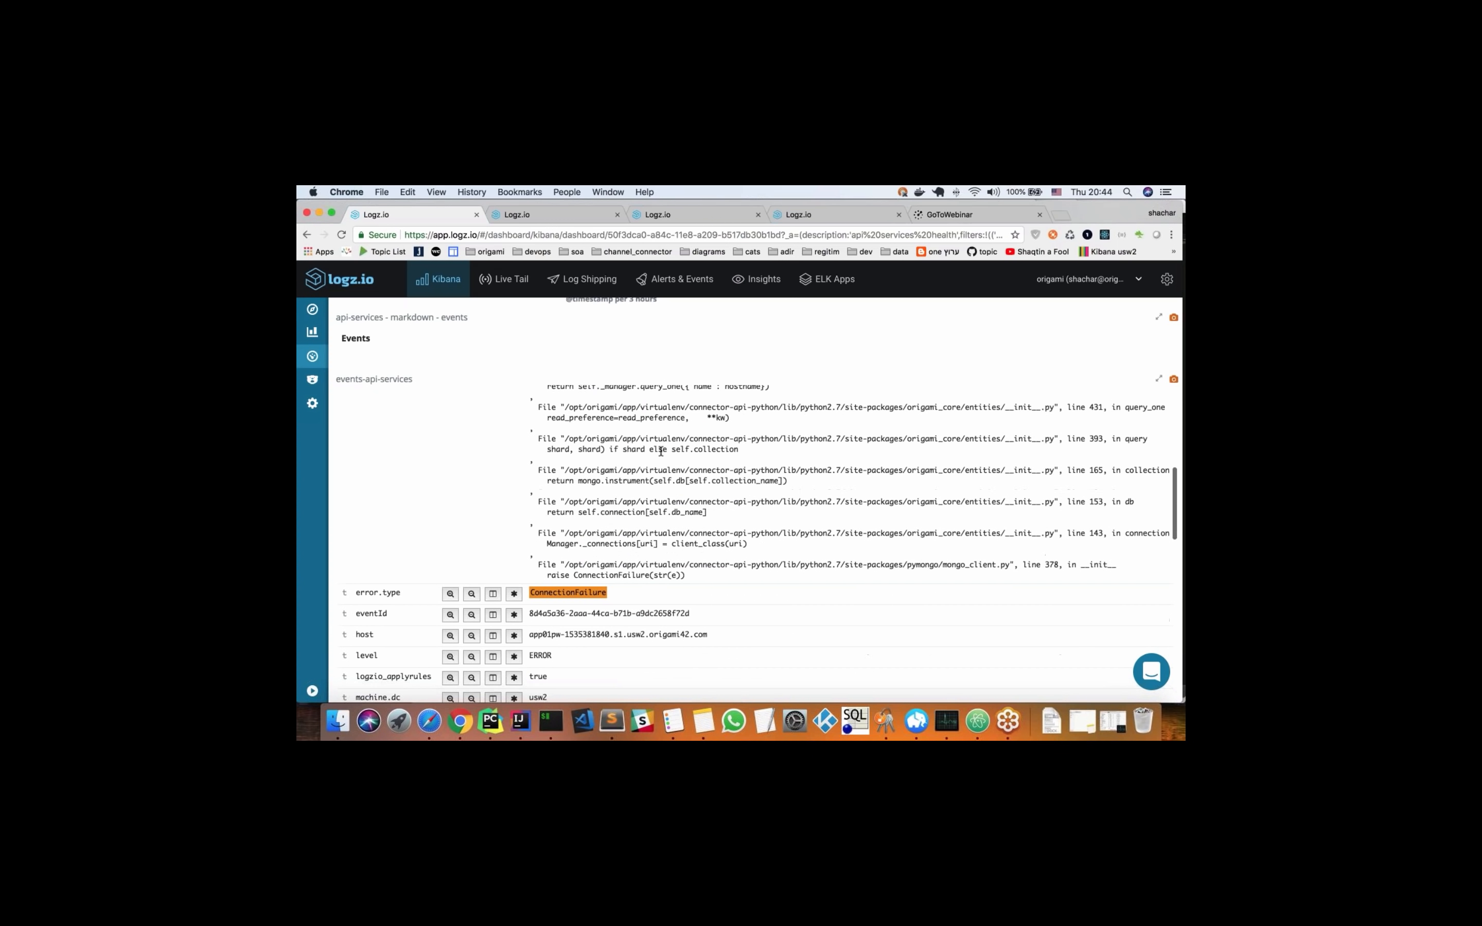
pyautogui.scroll(8, 660, 452)
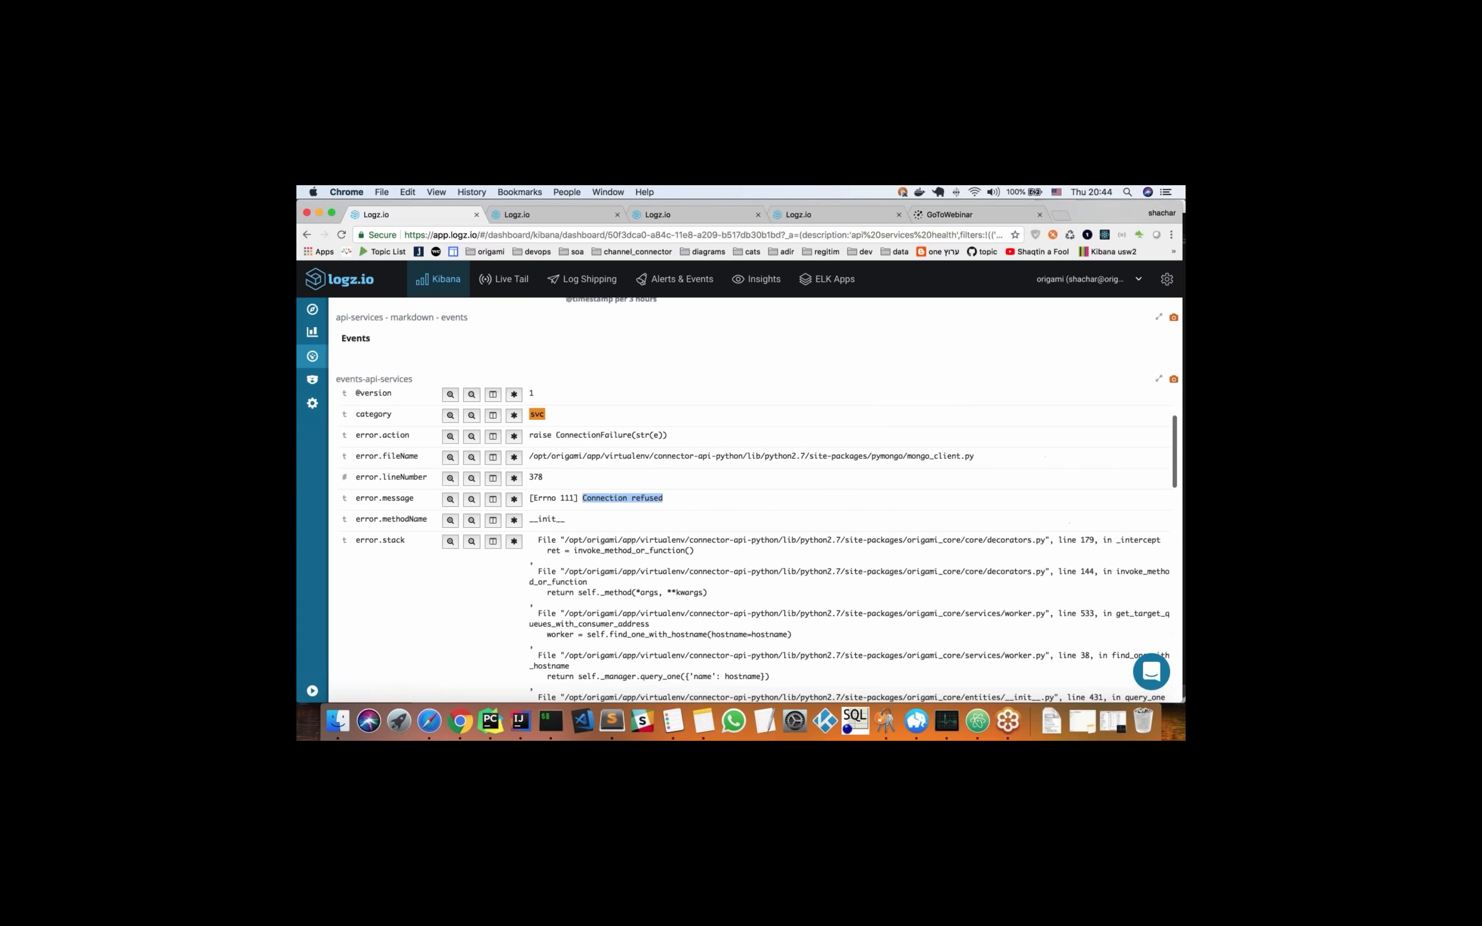
# Highlight the error.lineNumber value of the expanded event and review the fields above its stack trace
pyautogui.scroll(2, 534, 539)
pyautogui.click(534, 539)
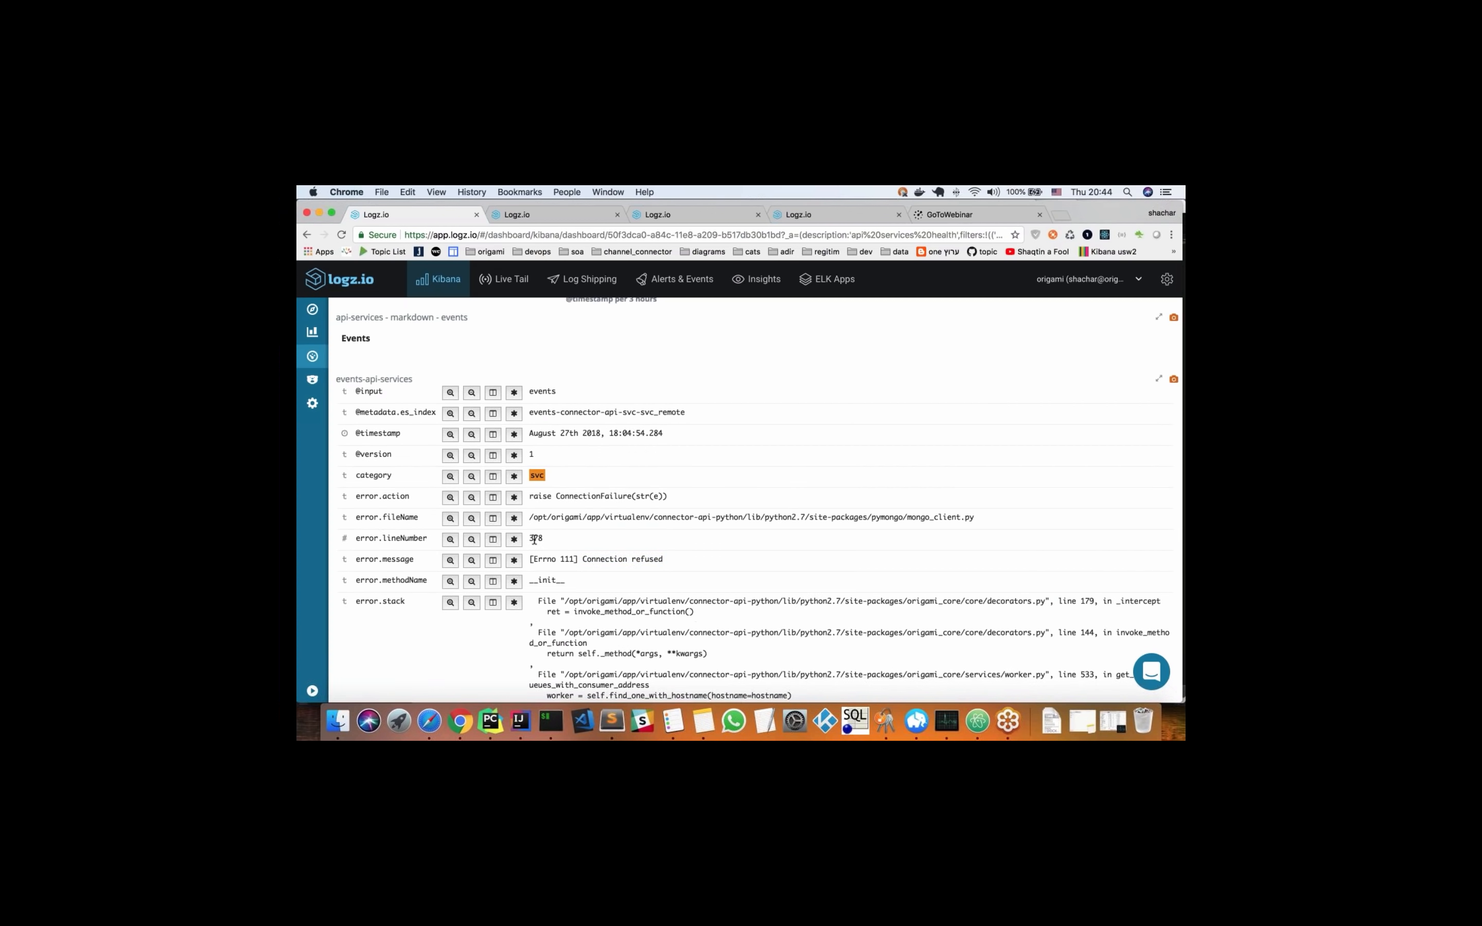
pyautogui.doubleClick(534, 539)
pyautogui.scroll(1, 549, 520)
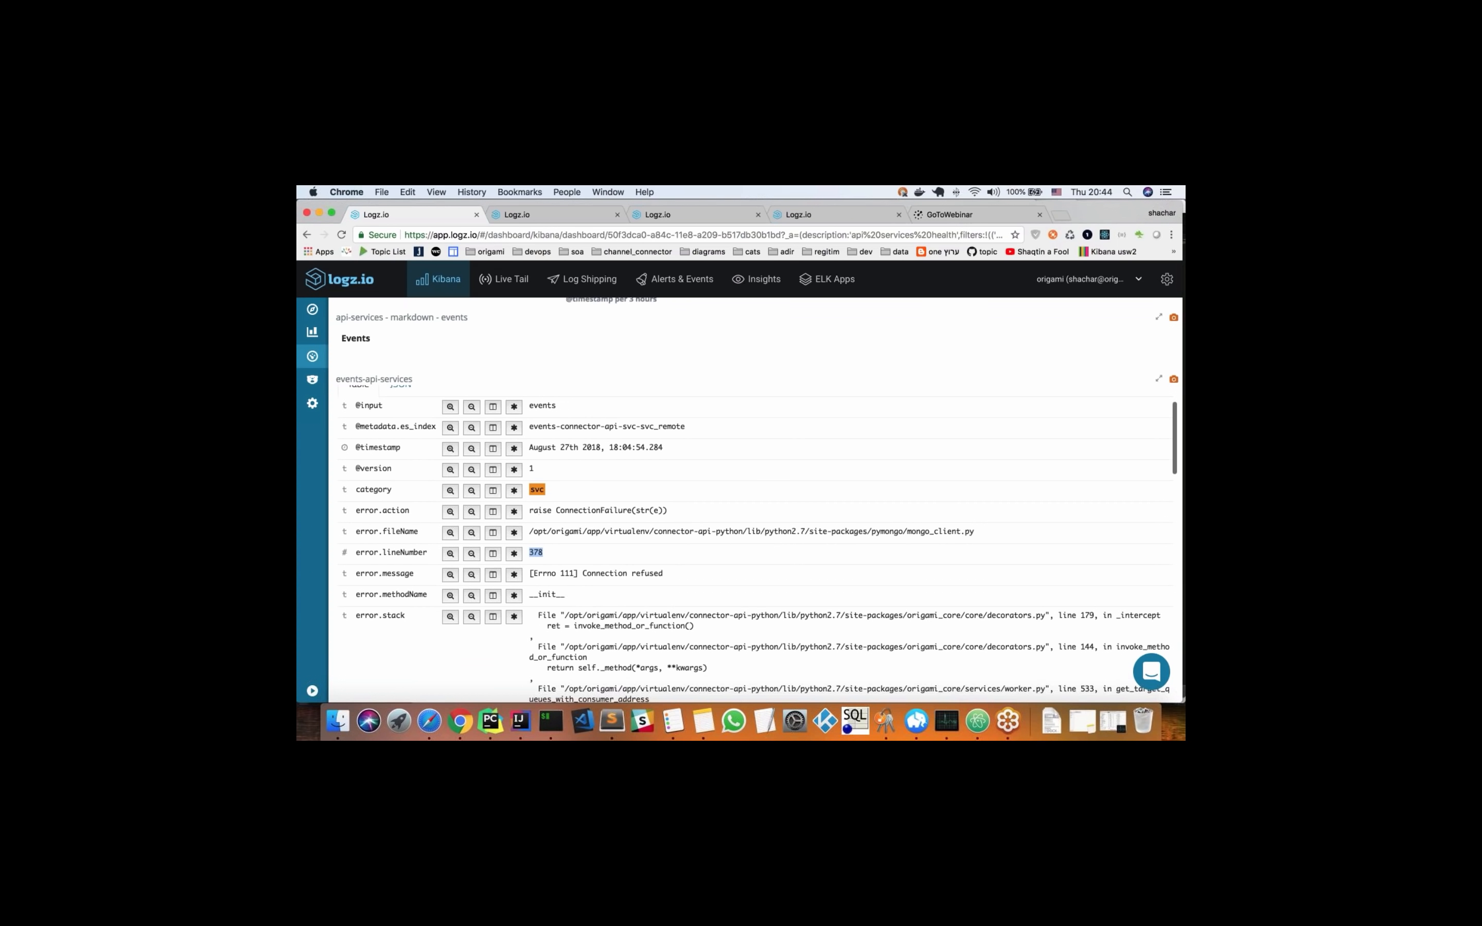
pyautogui.scroll(-1, 750, 551)
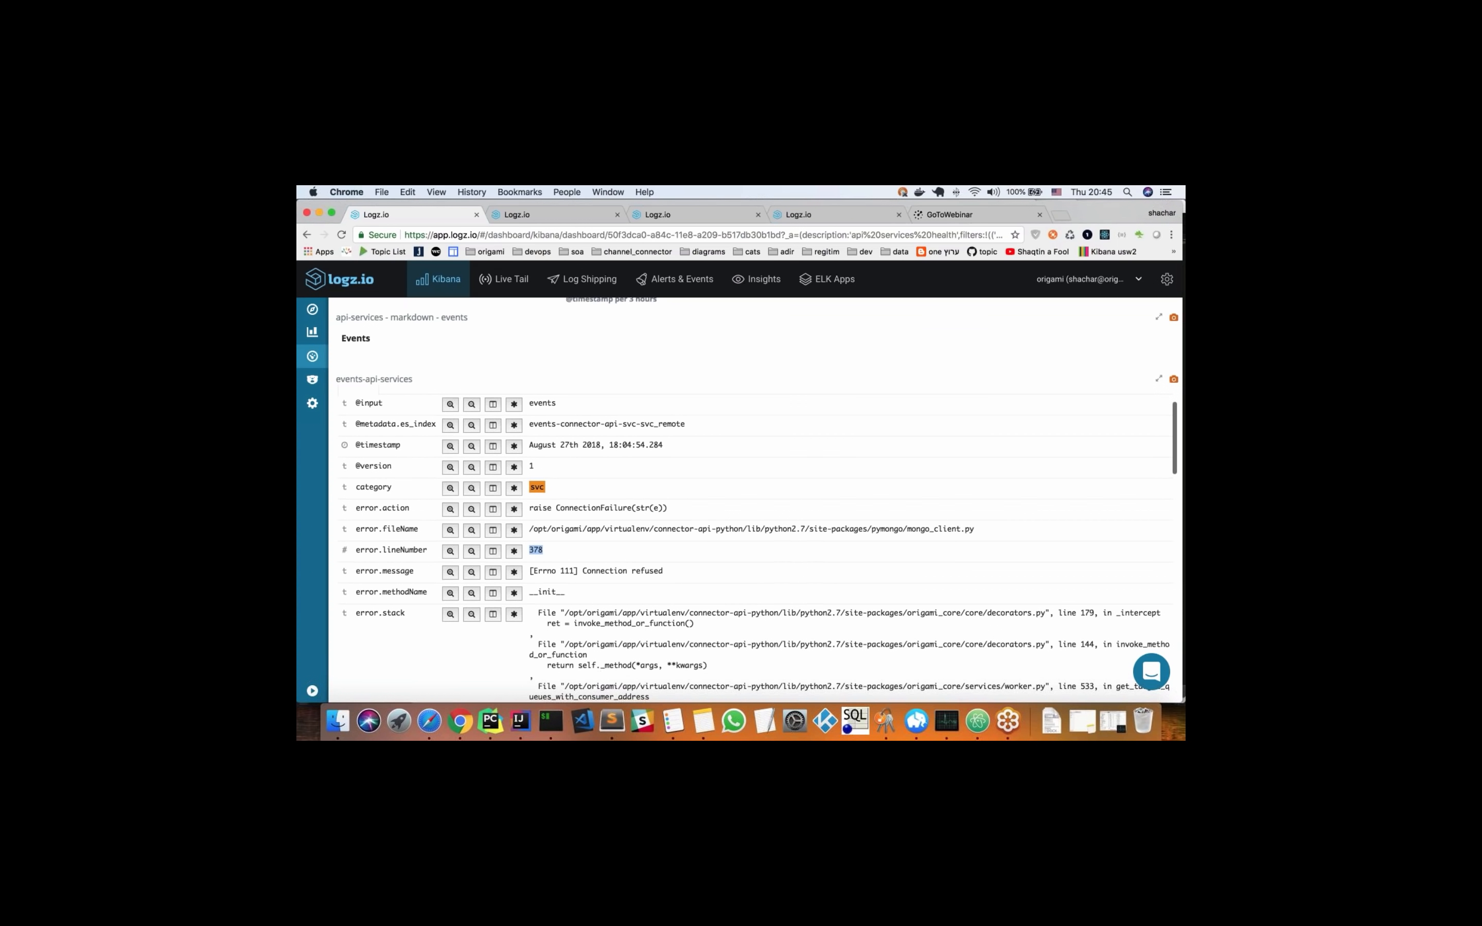
pyautogui.scroll(5, 759, 546)
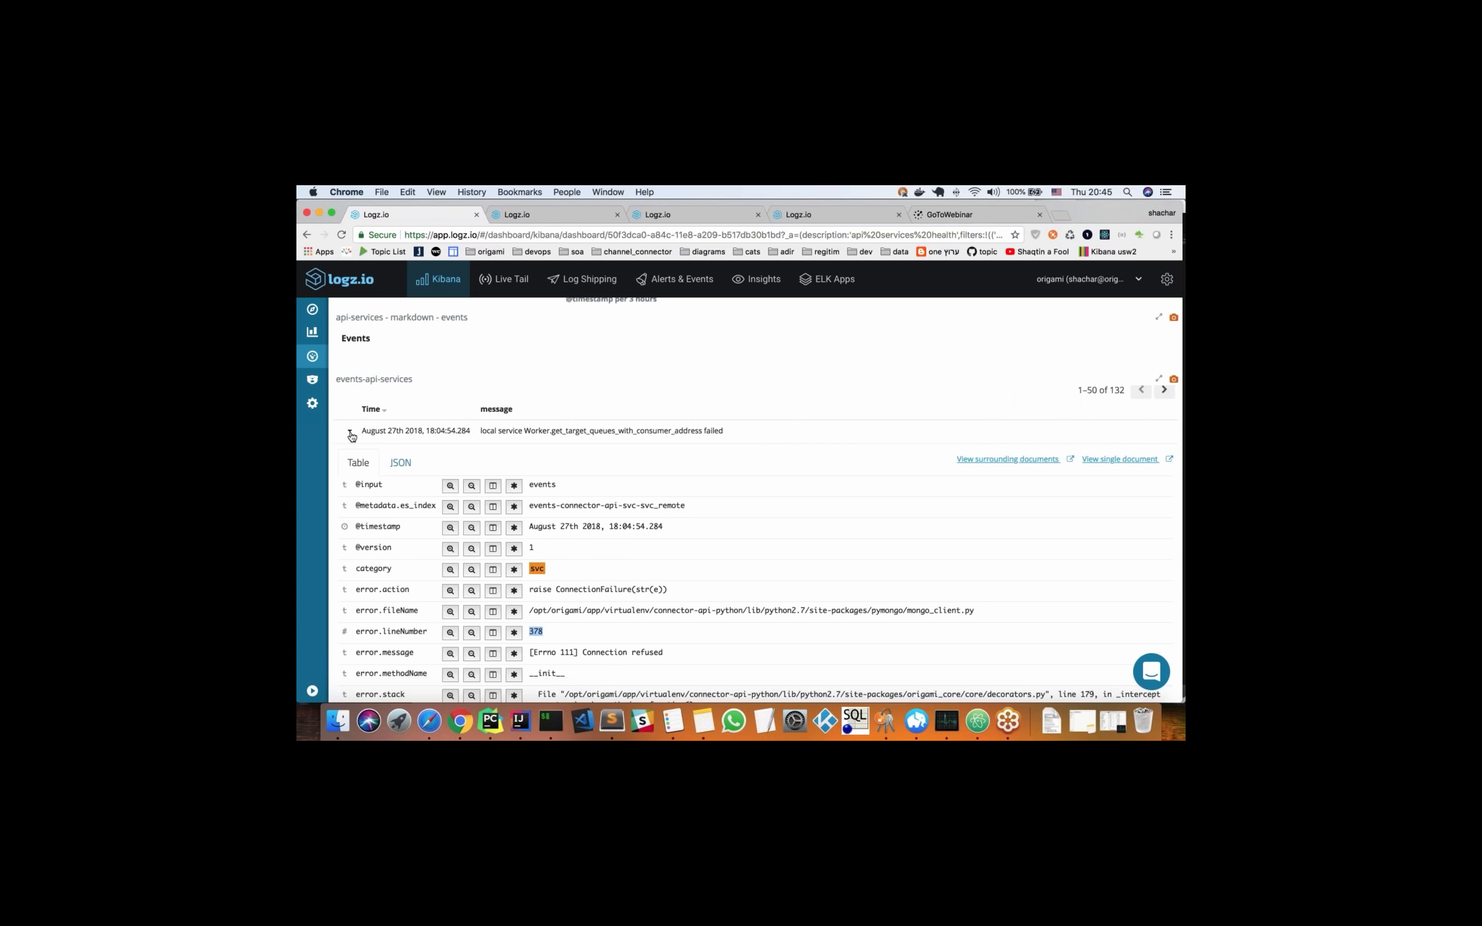
# Collapse the expanded event in events-api-services and return to the summary metrics of the api-services dashboard
pyautogui.click(350, 433)
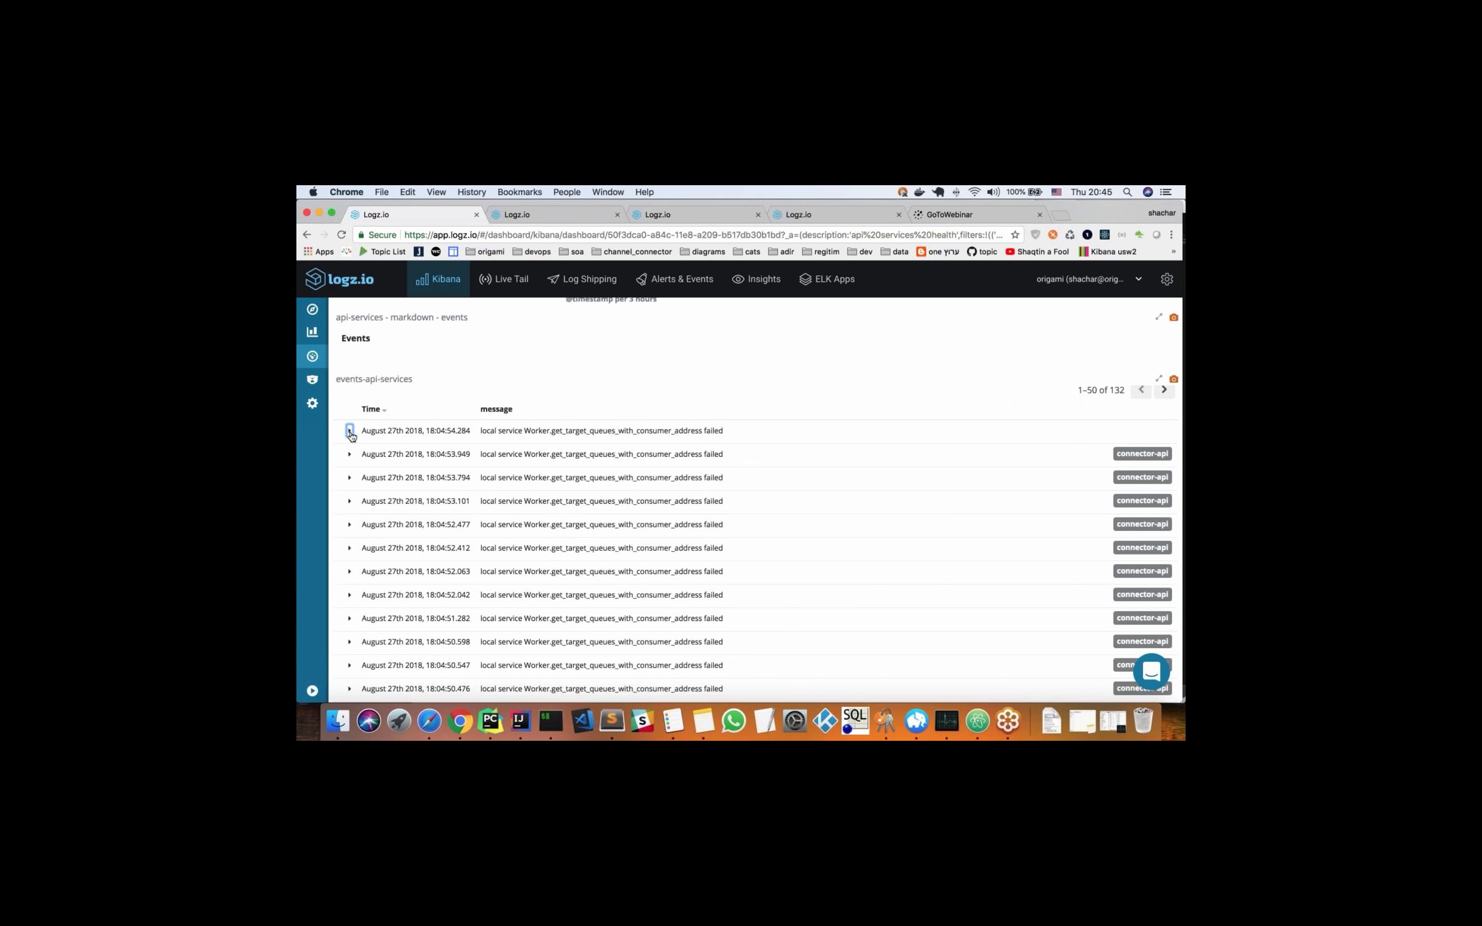
pyautogui.scroll(5, 534, 375)
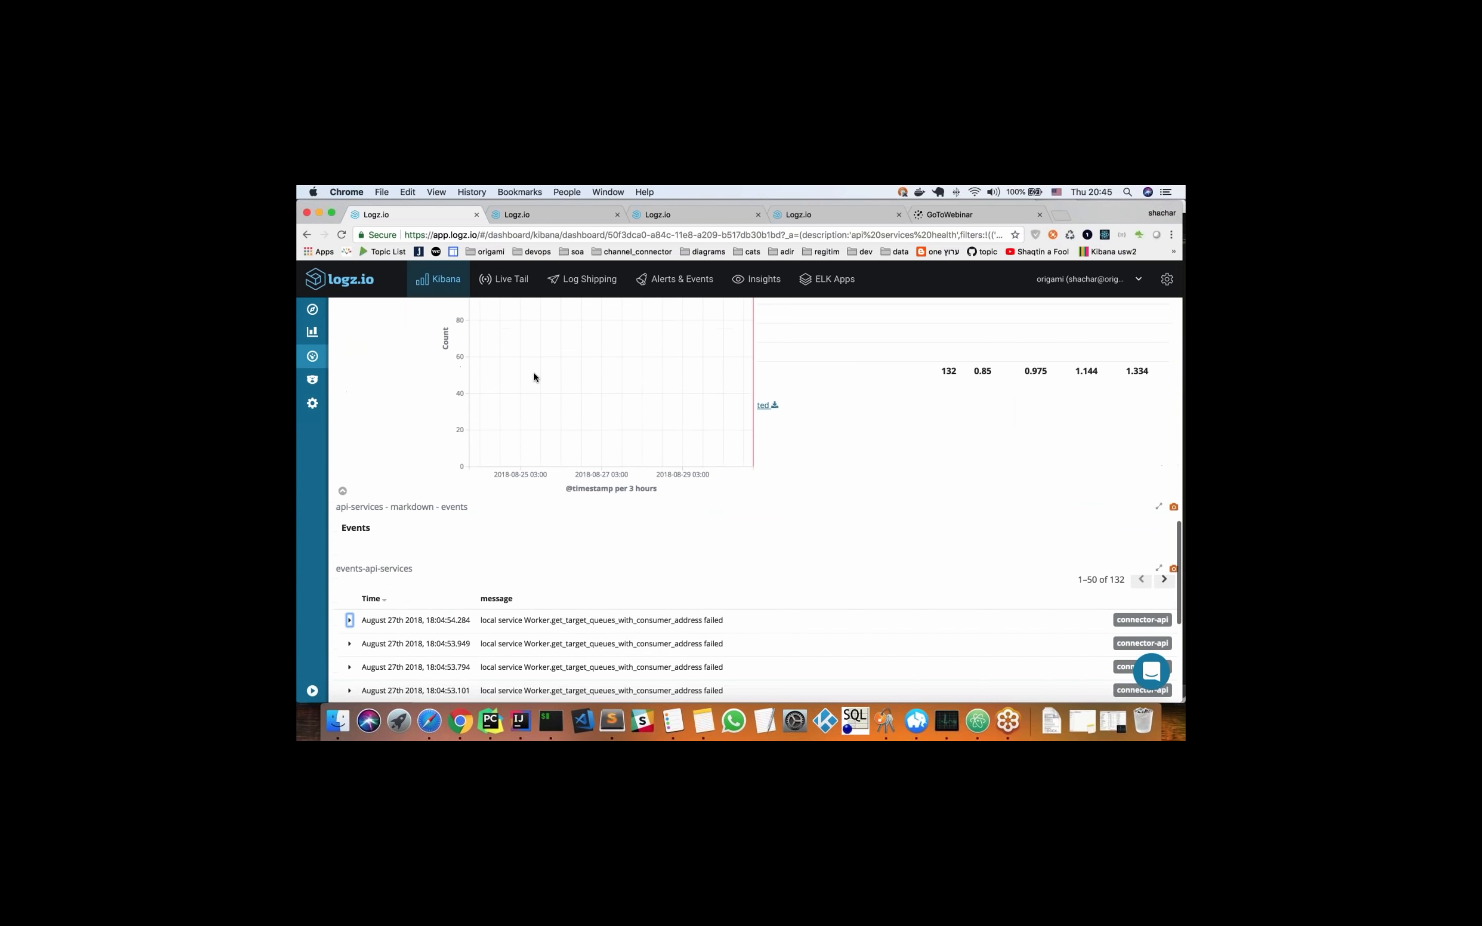
pyautogui.scroll(15, 534, 375)
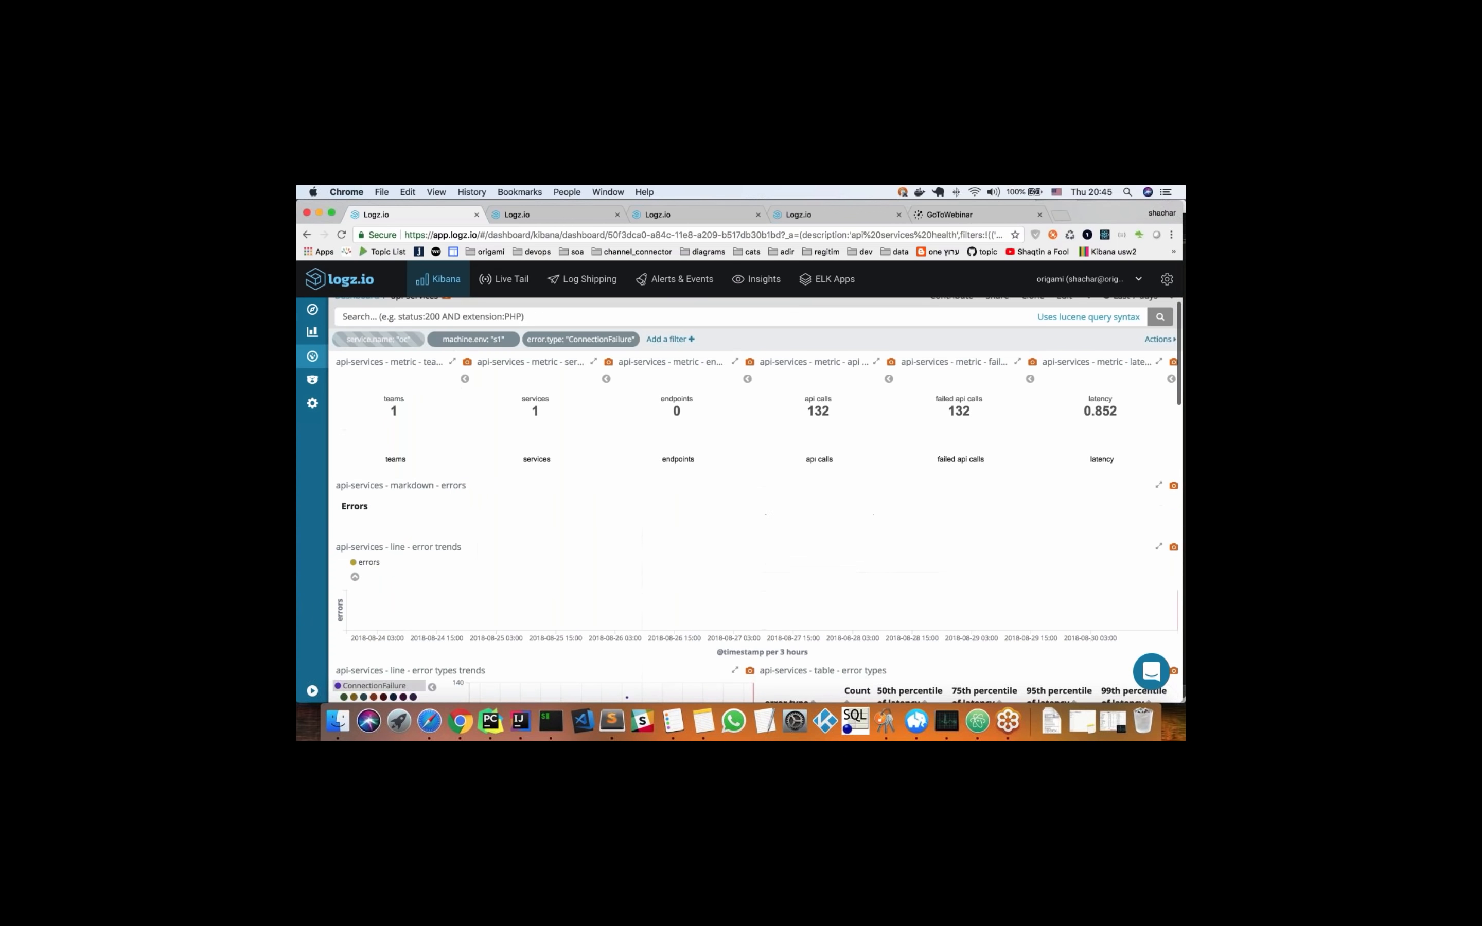
pyautogui.scroll(1, 534, 375)
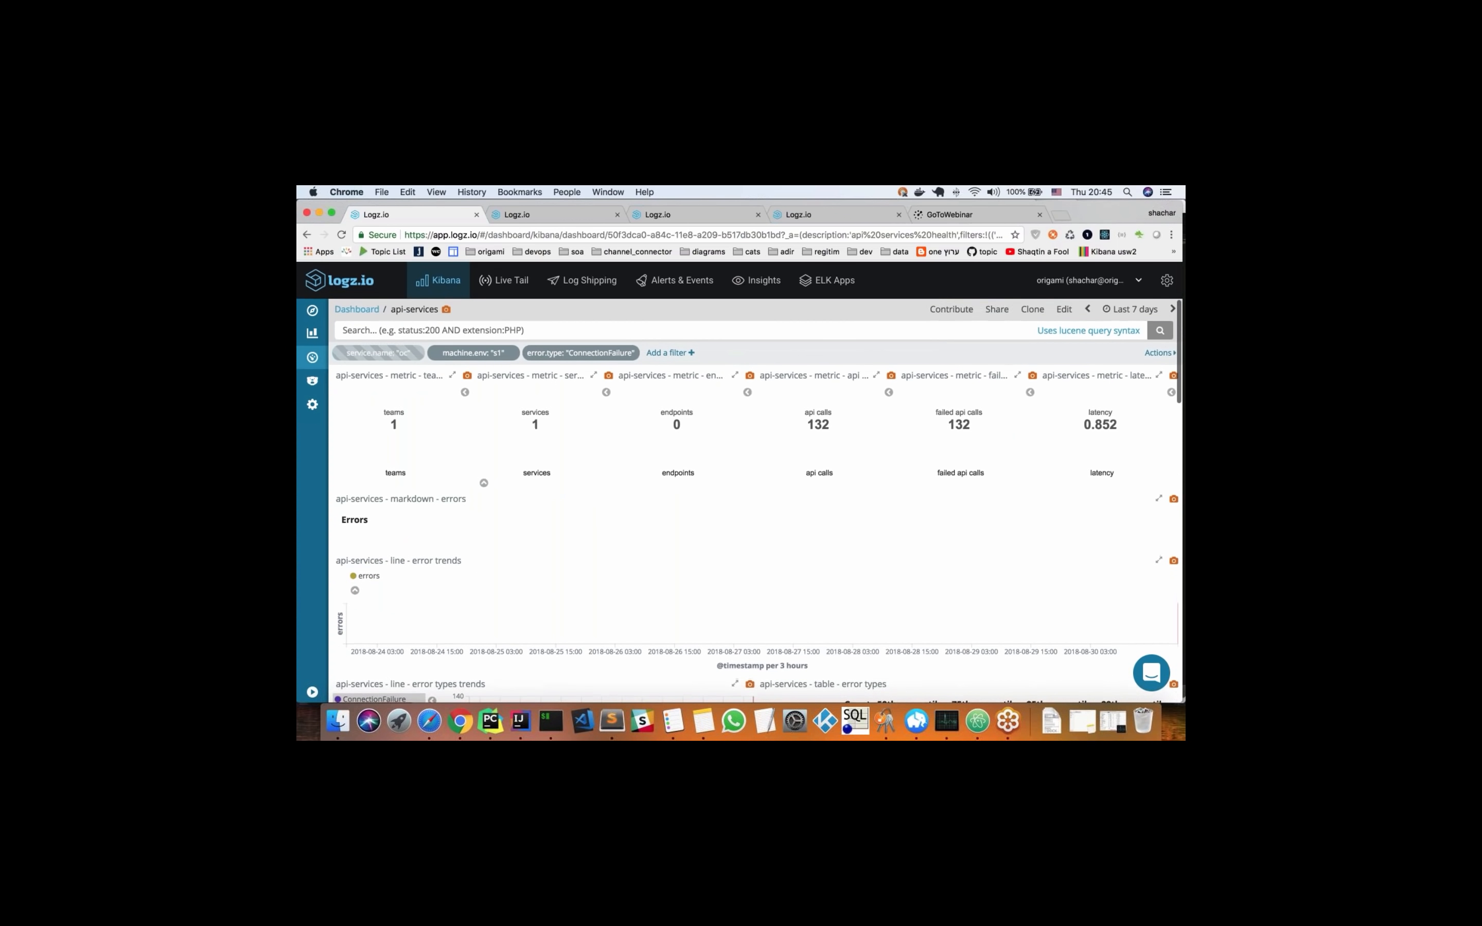
# Switch to the tag analyzer dashboard and examine its summary metrics for tasks, sources, errors and failed jobs
pyautogui.click(553, 217)
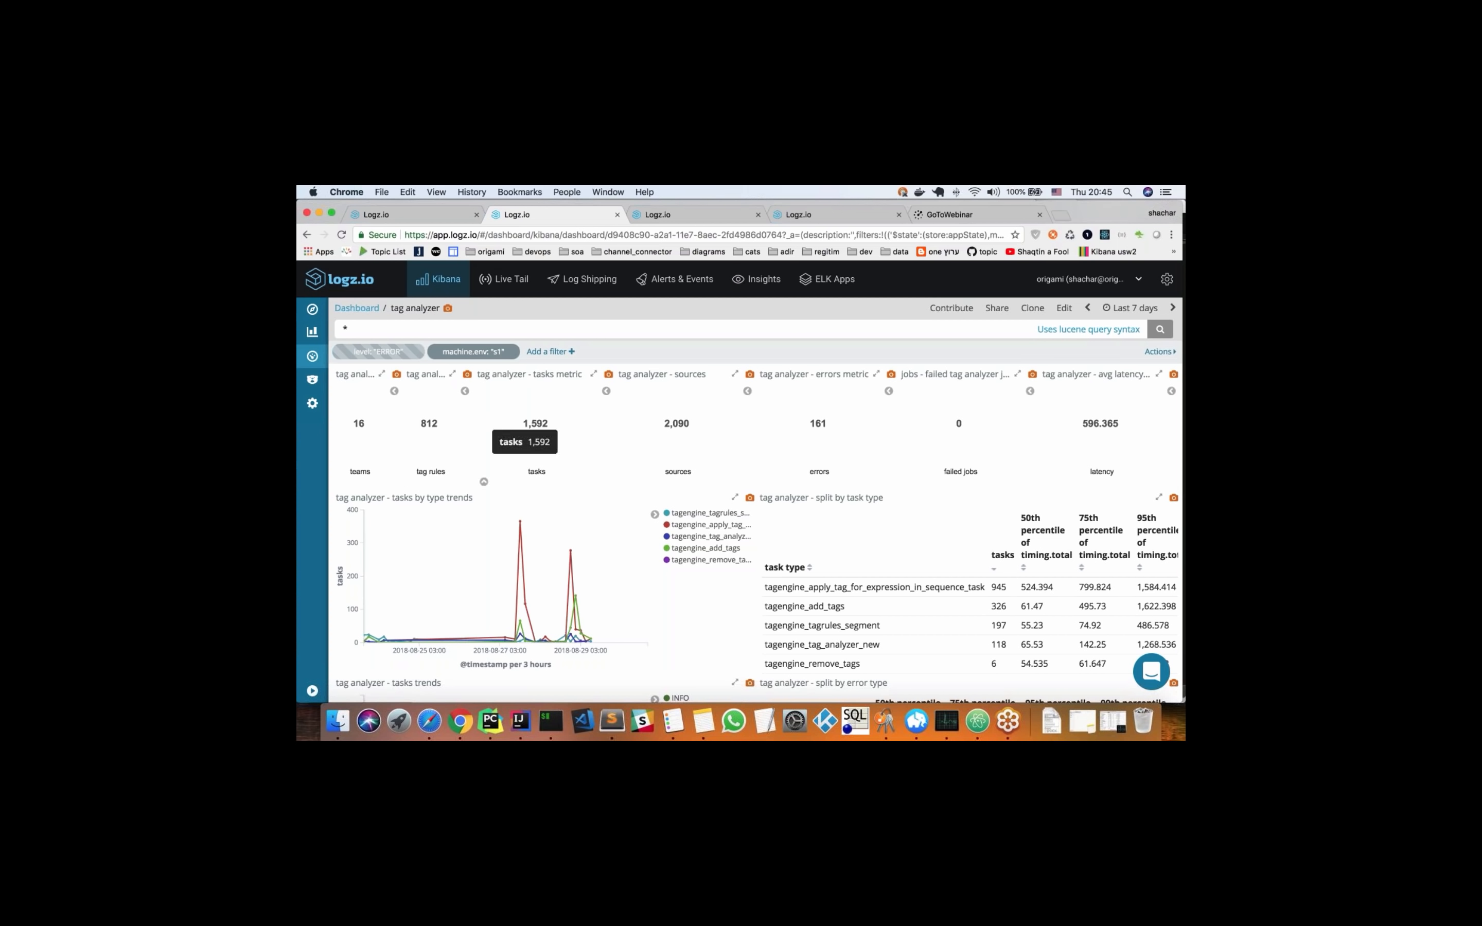
pyautogui.scroll(-1, 751, 428)
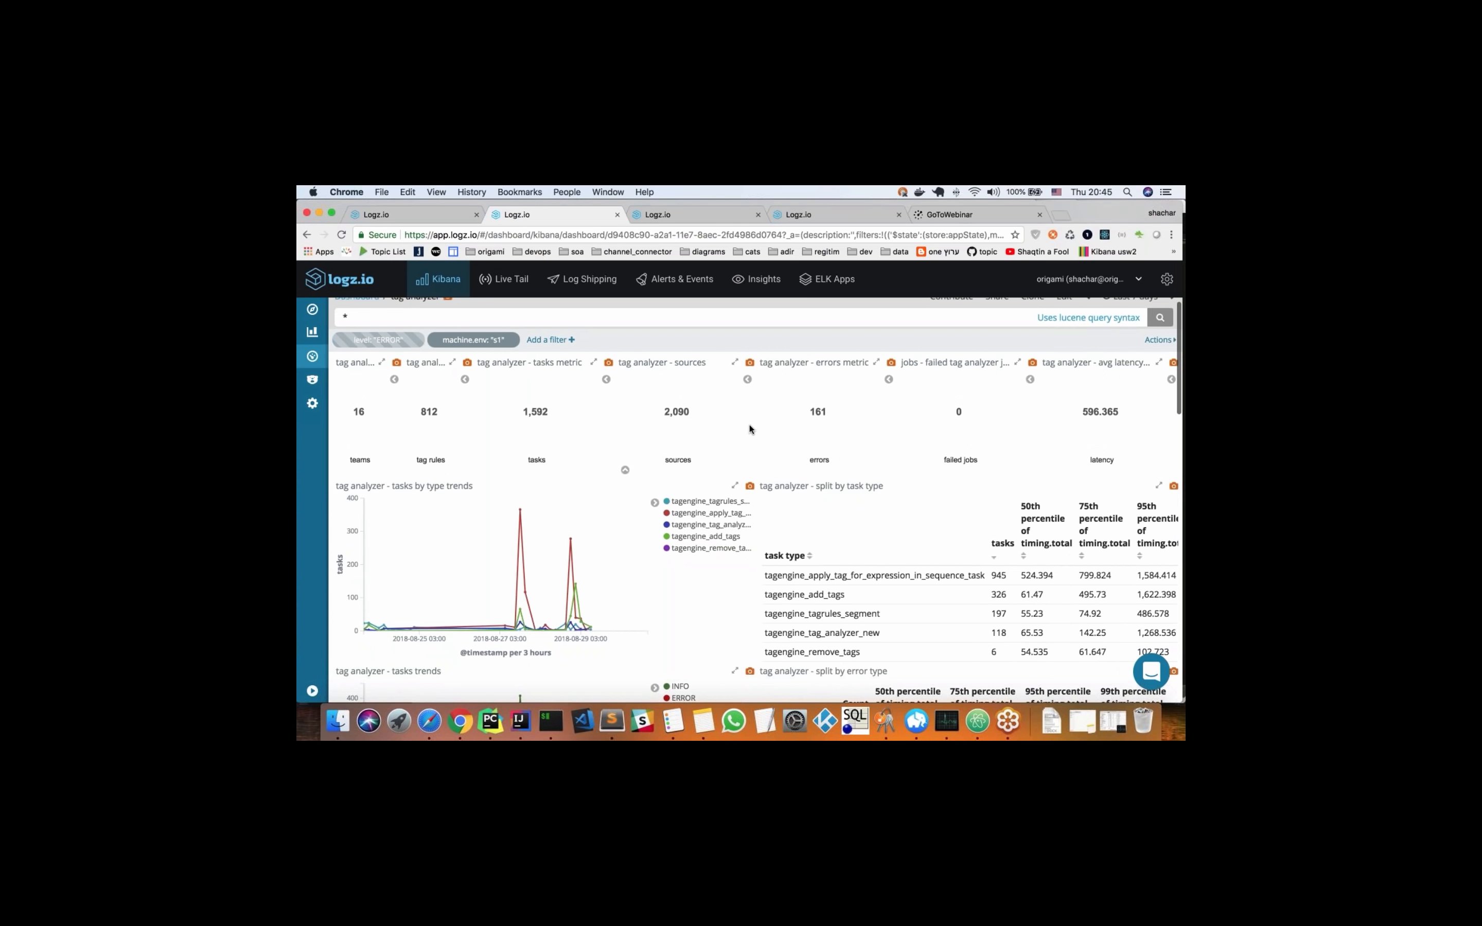
pyautogui.scroll(1, 751, 429)
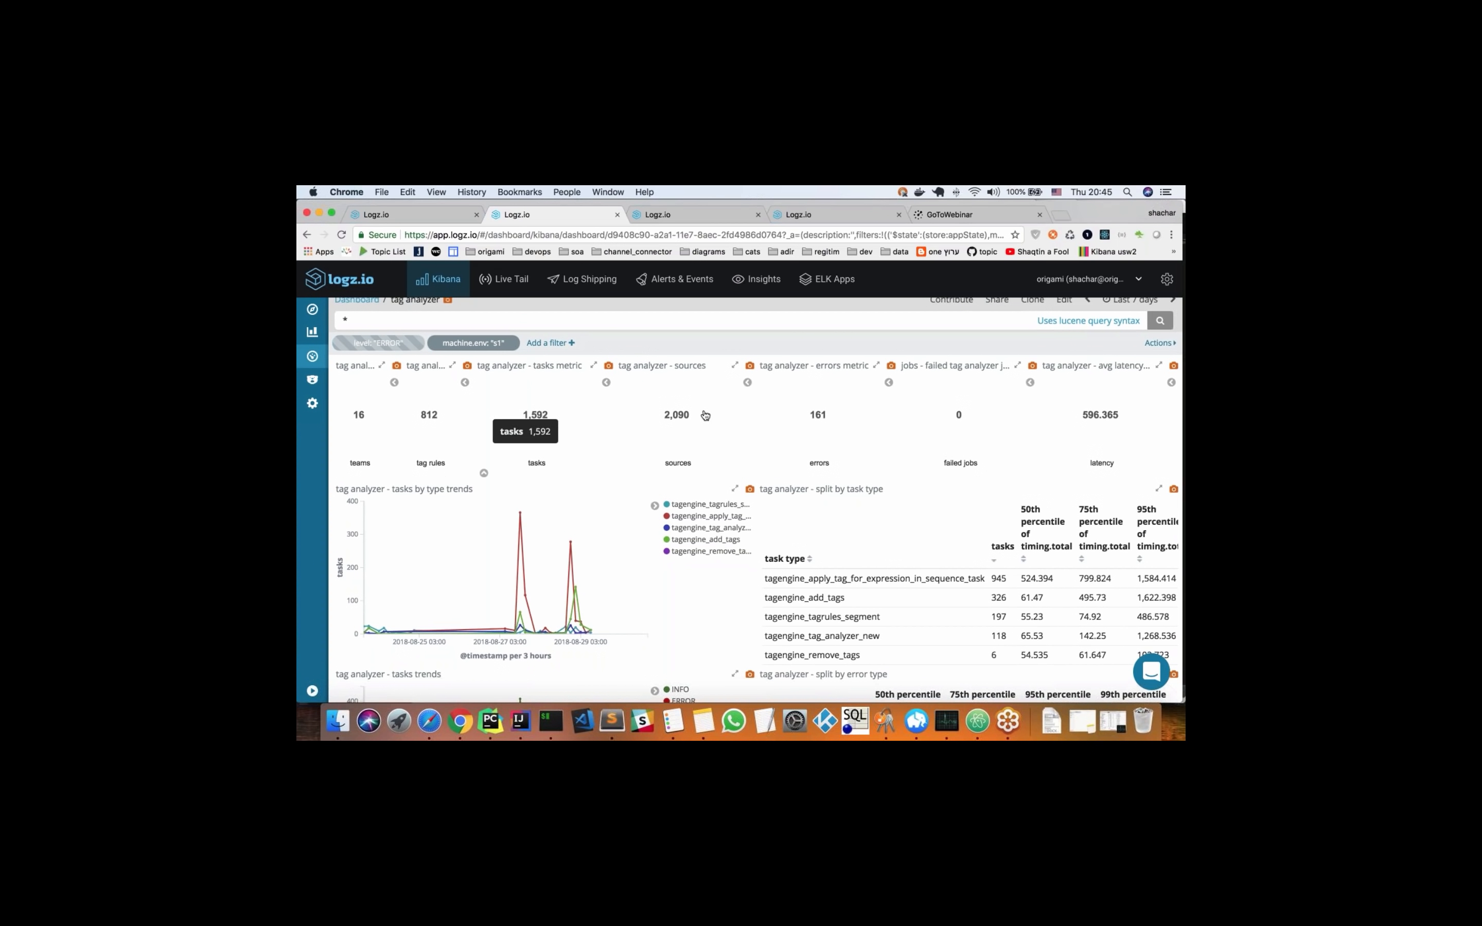
pyautogui.moveTo(958, 414)
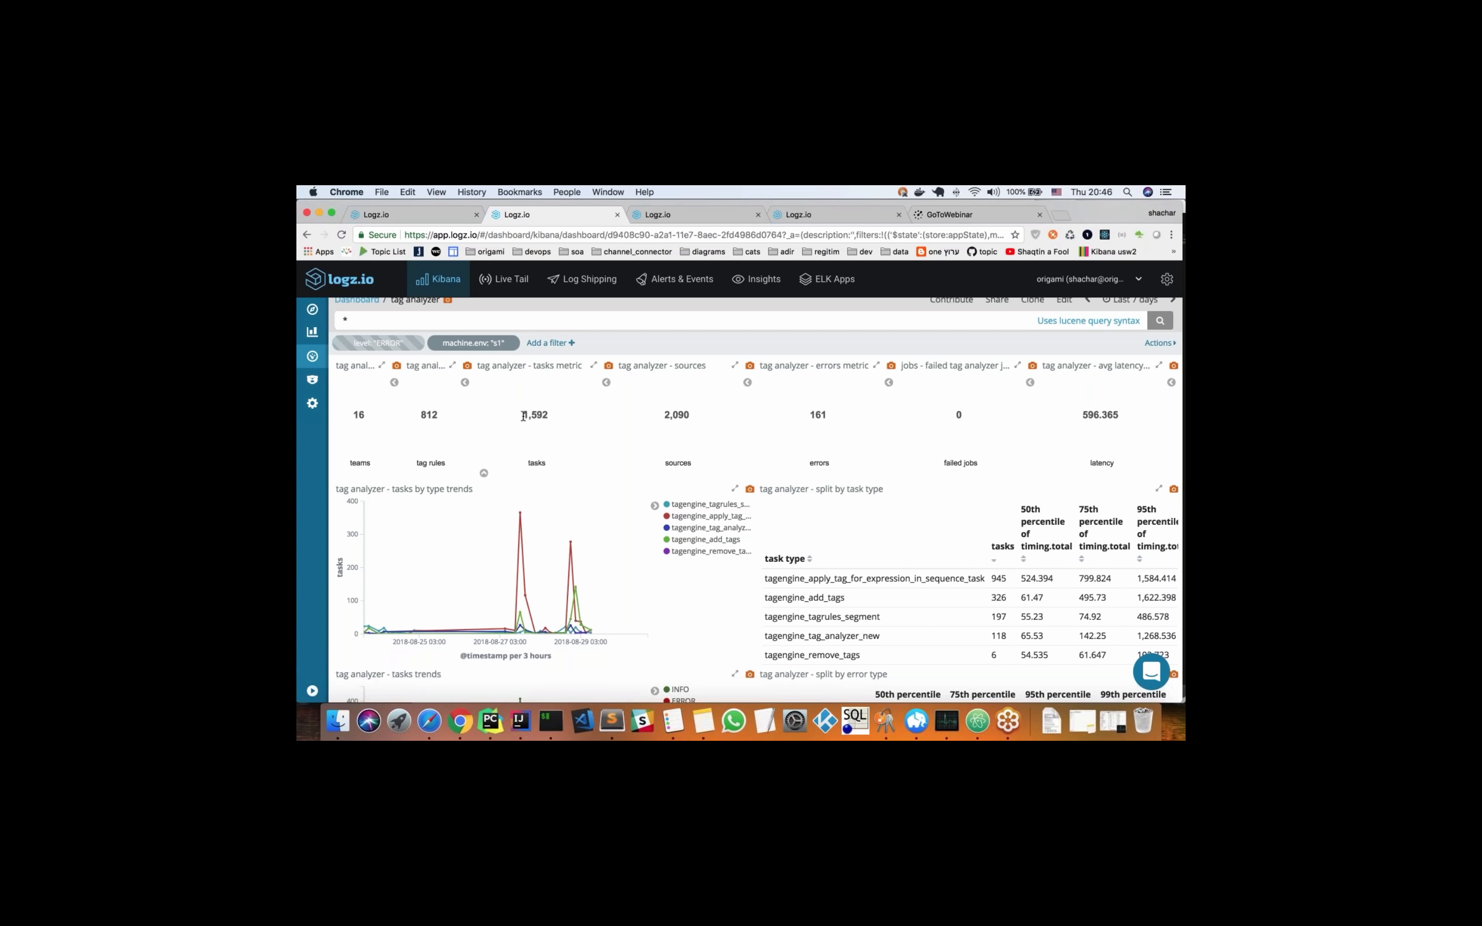
pyautogui.moveTo(524, 417)
pyautogui.moveTo(673, 459)
pyautogui.moveTo(830, 443)
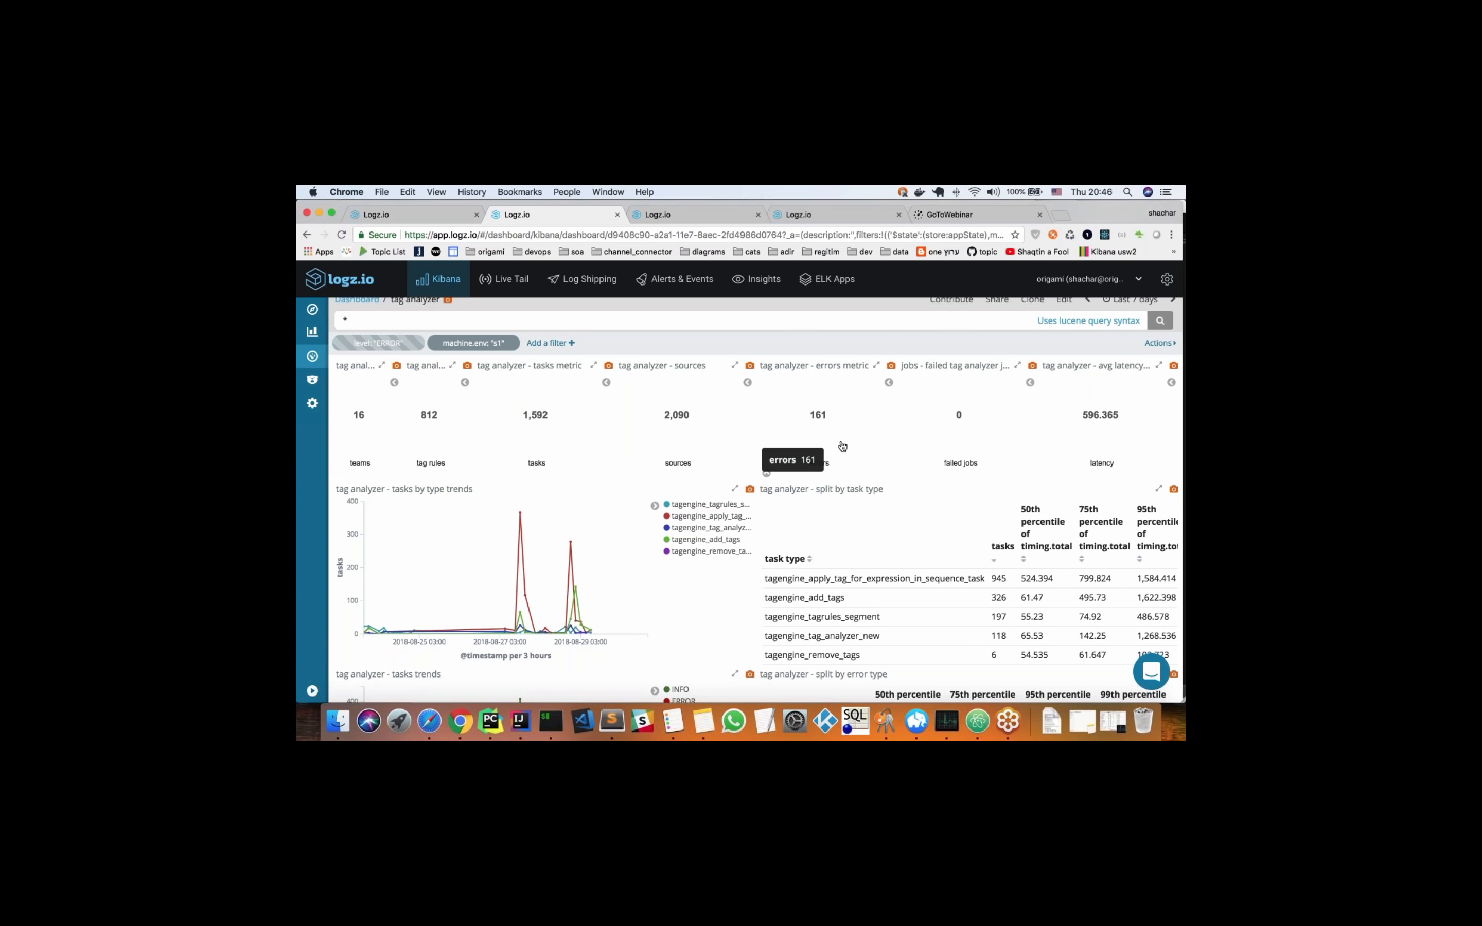
# Examine the tag analyzer task trends charts alongside the split by task type and split by error type tables
pyautogui.scroll(-1, 860, 455)
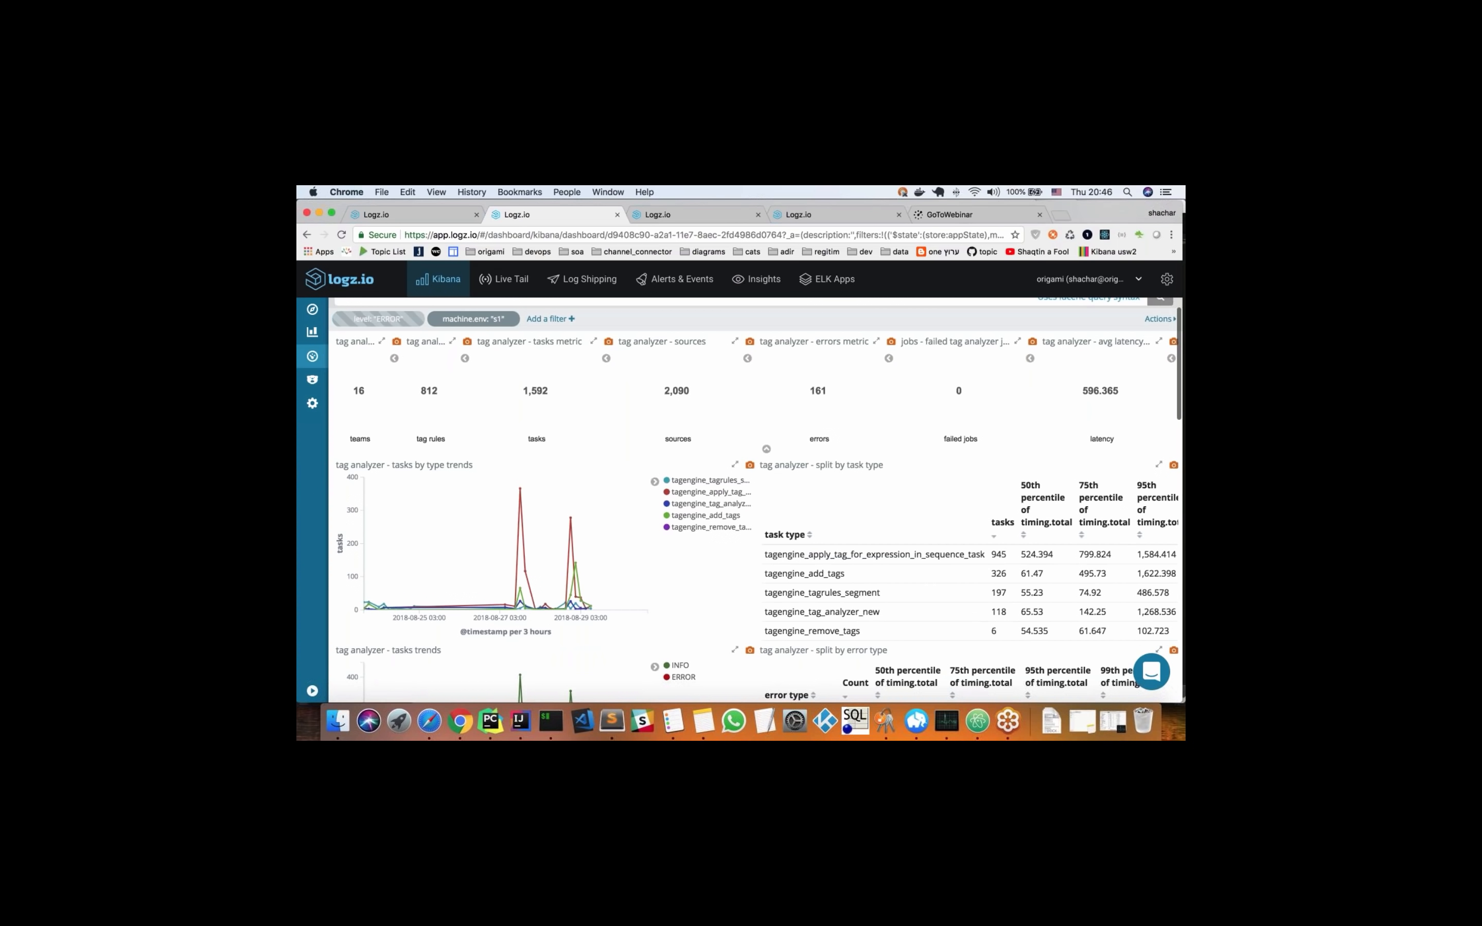
pyautogui.scroll(-3, 704, 562)
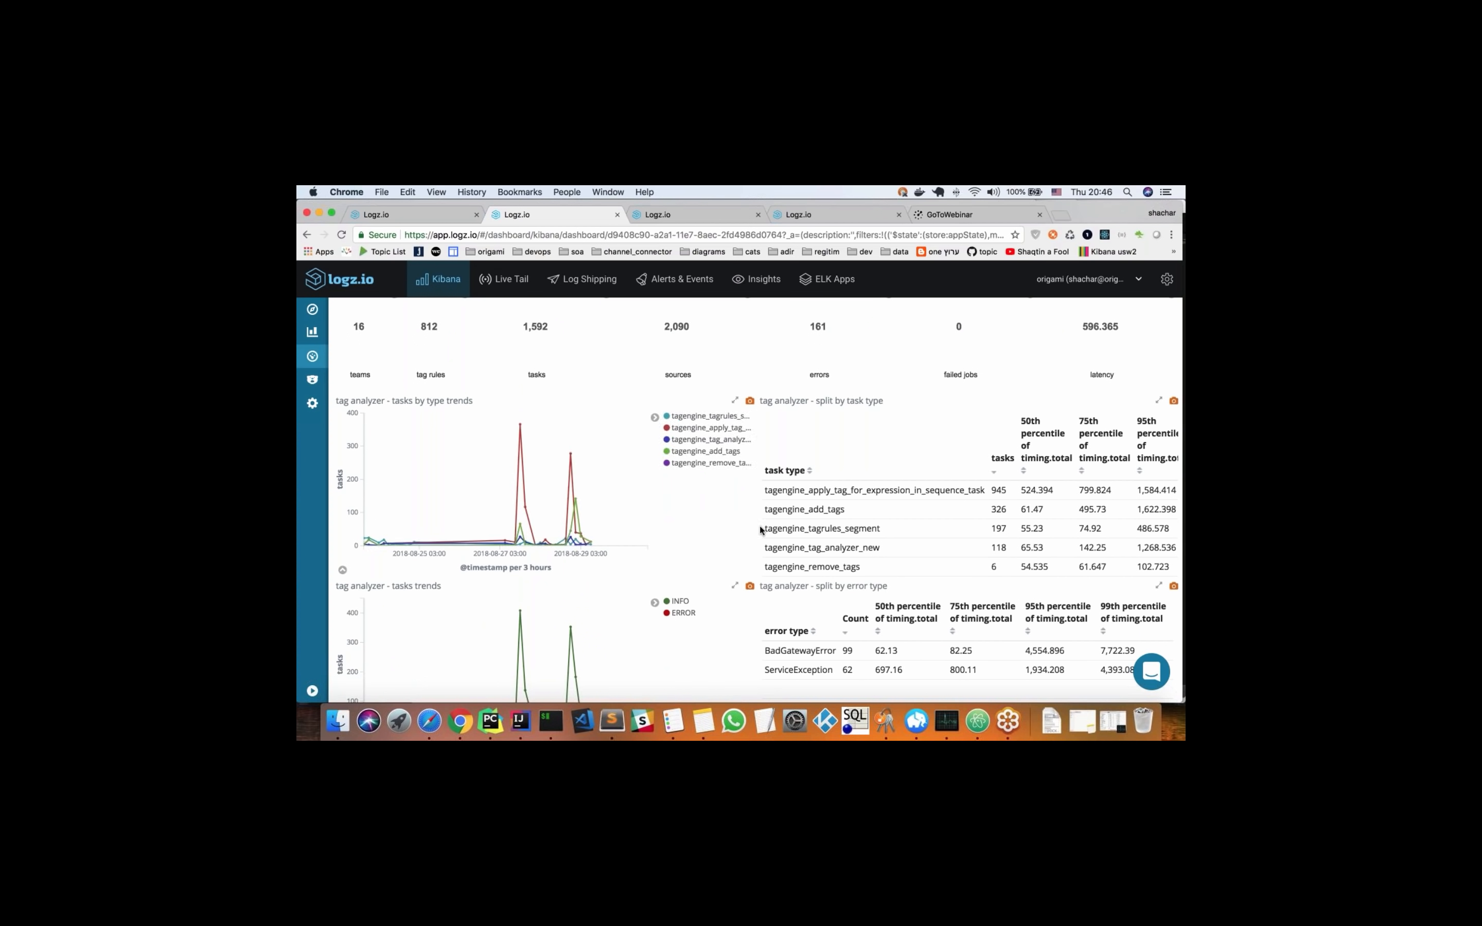
pyautogui.moveTo(559, 461)
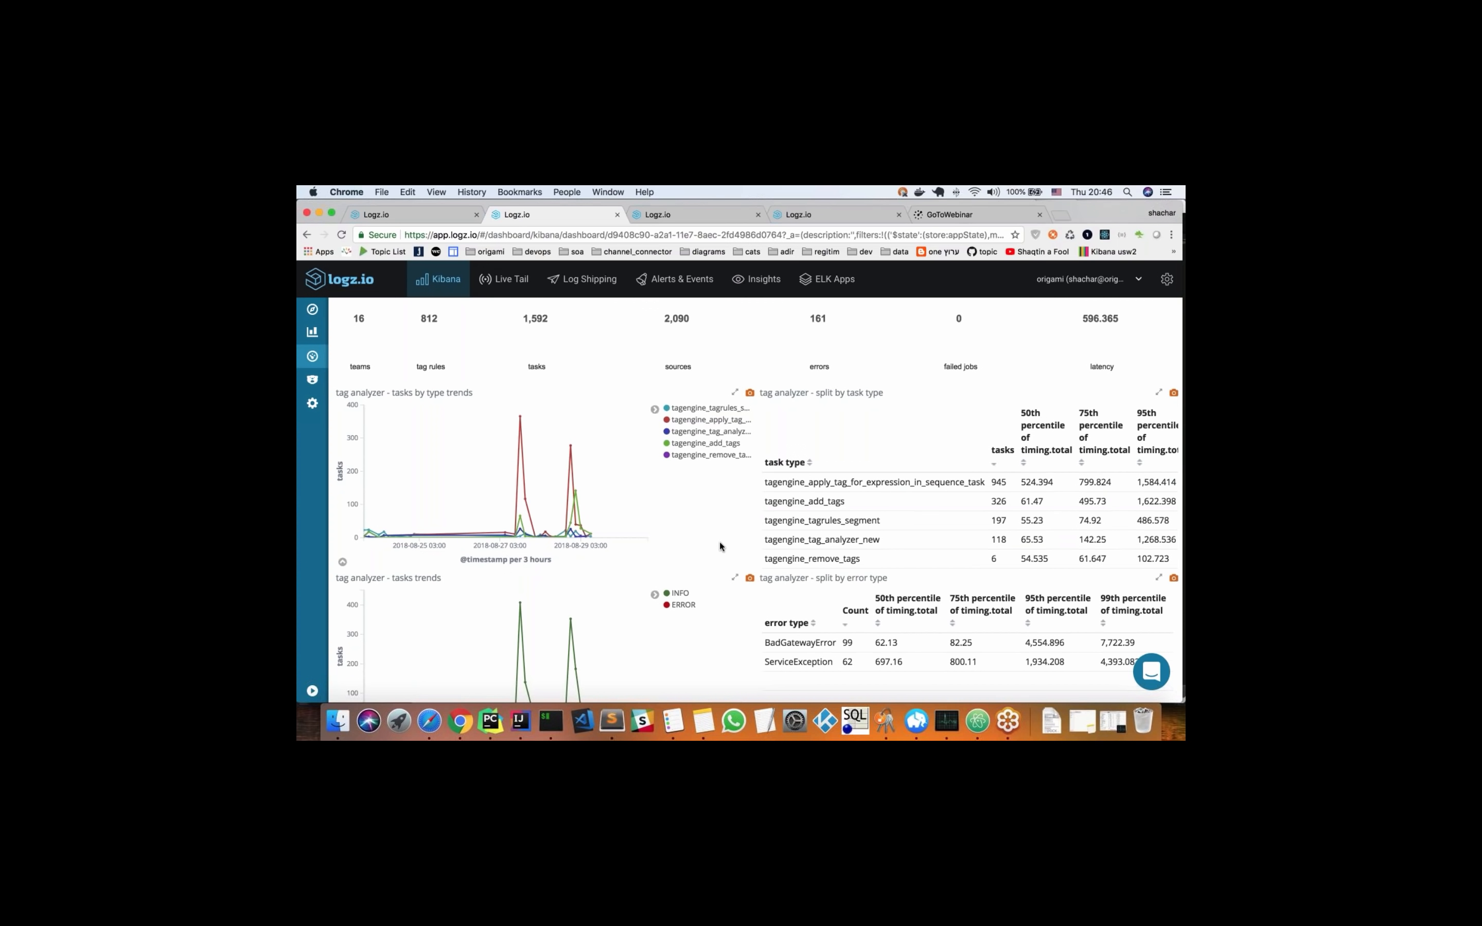
pyautogui.scroll(-2, 720, 546)
pyautogui.scroll(-2, 721, 546)
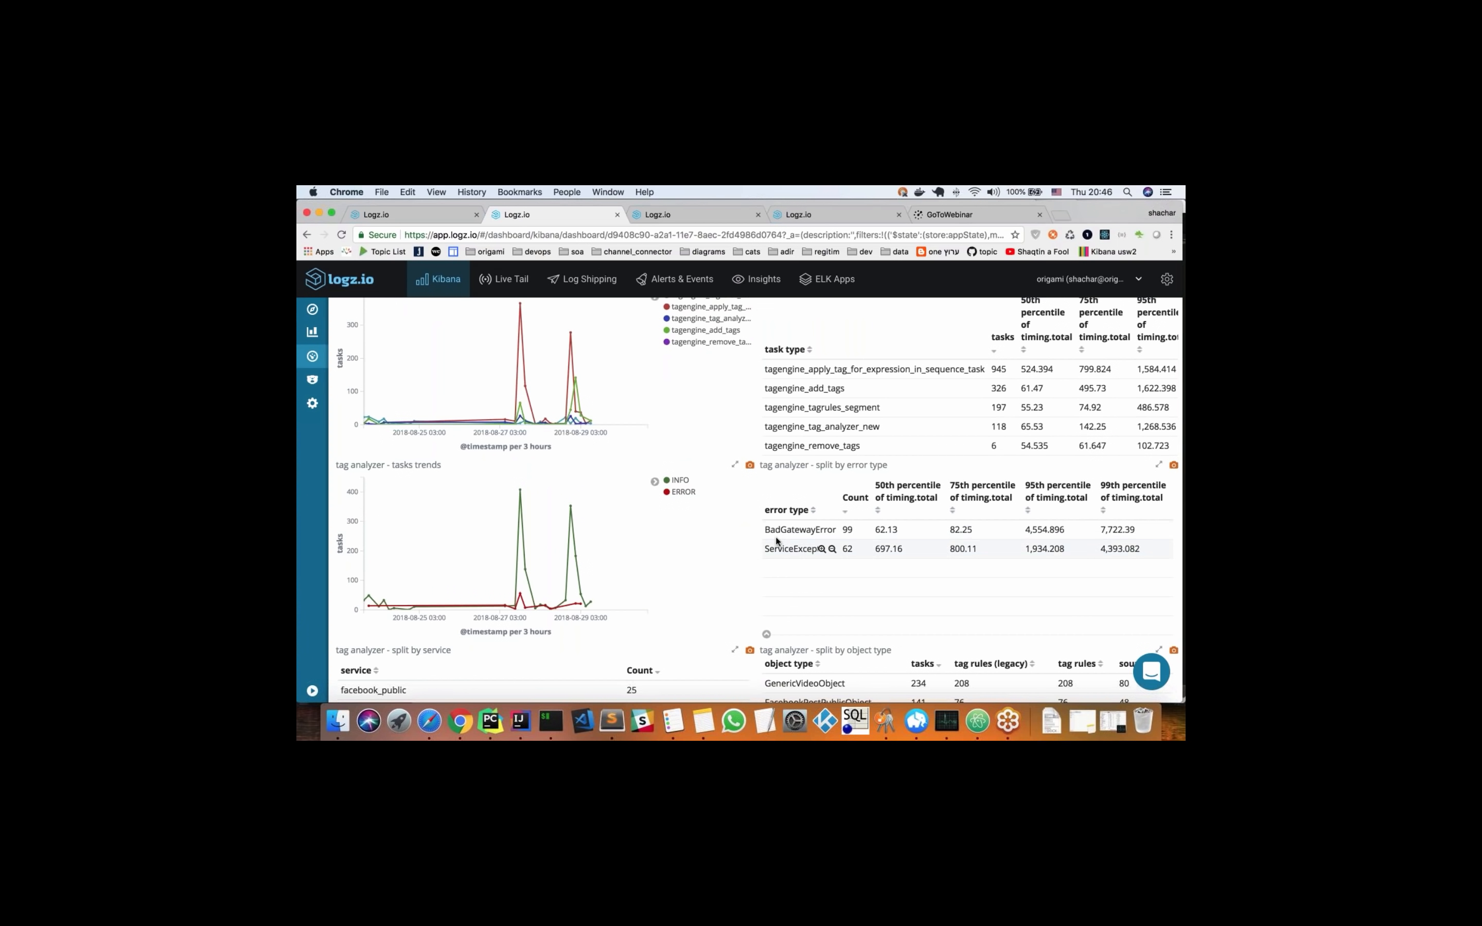
pyautogui.scroll(-1, 717, 528)
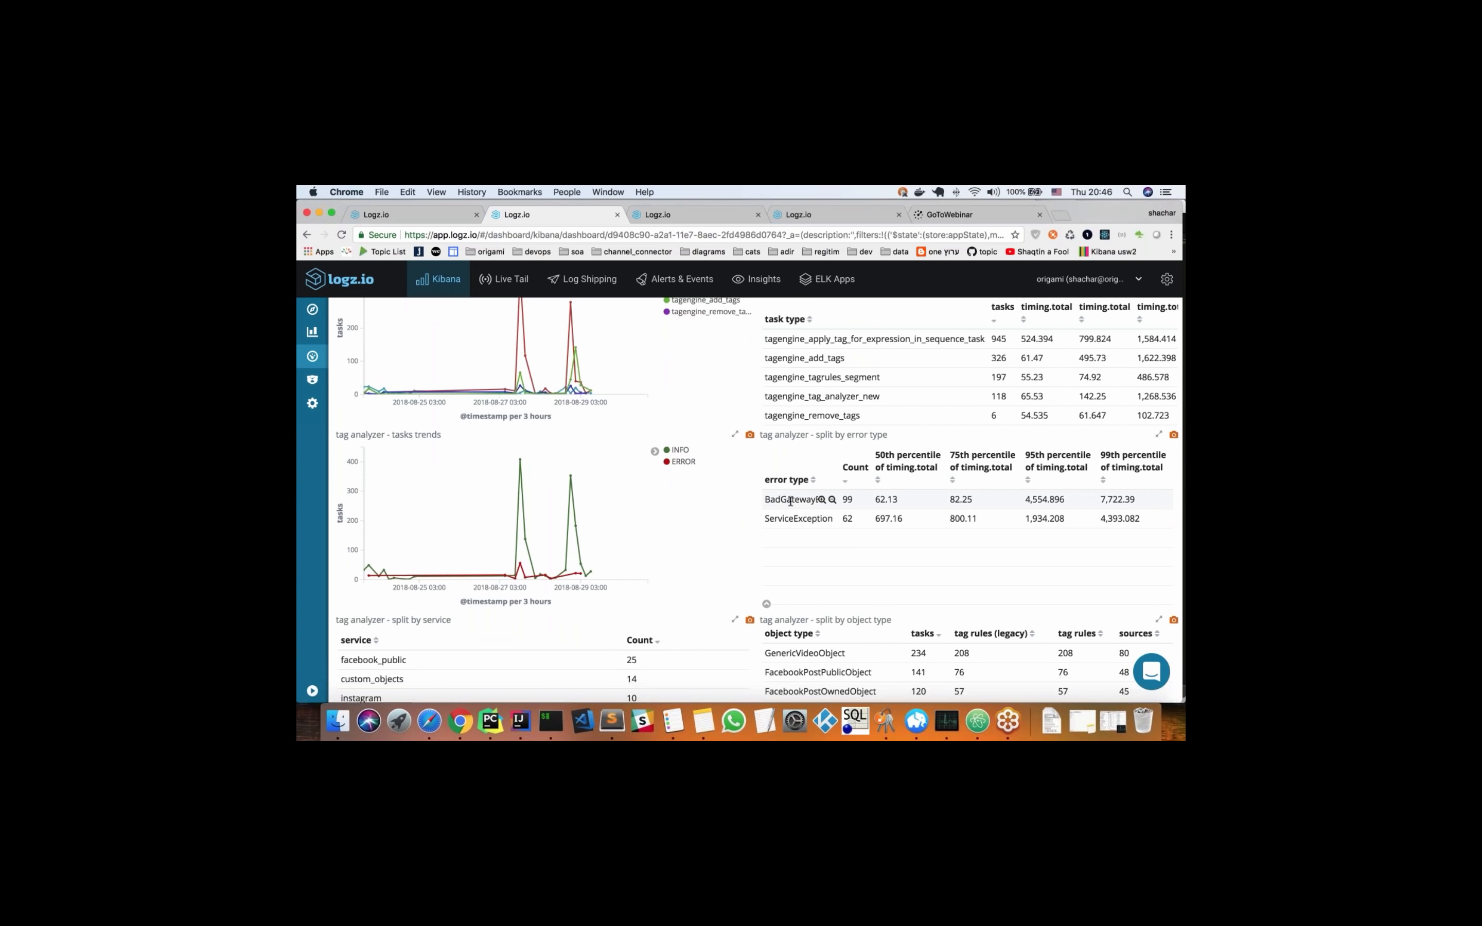
pyautogui.scroll(-1, 722, 499)
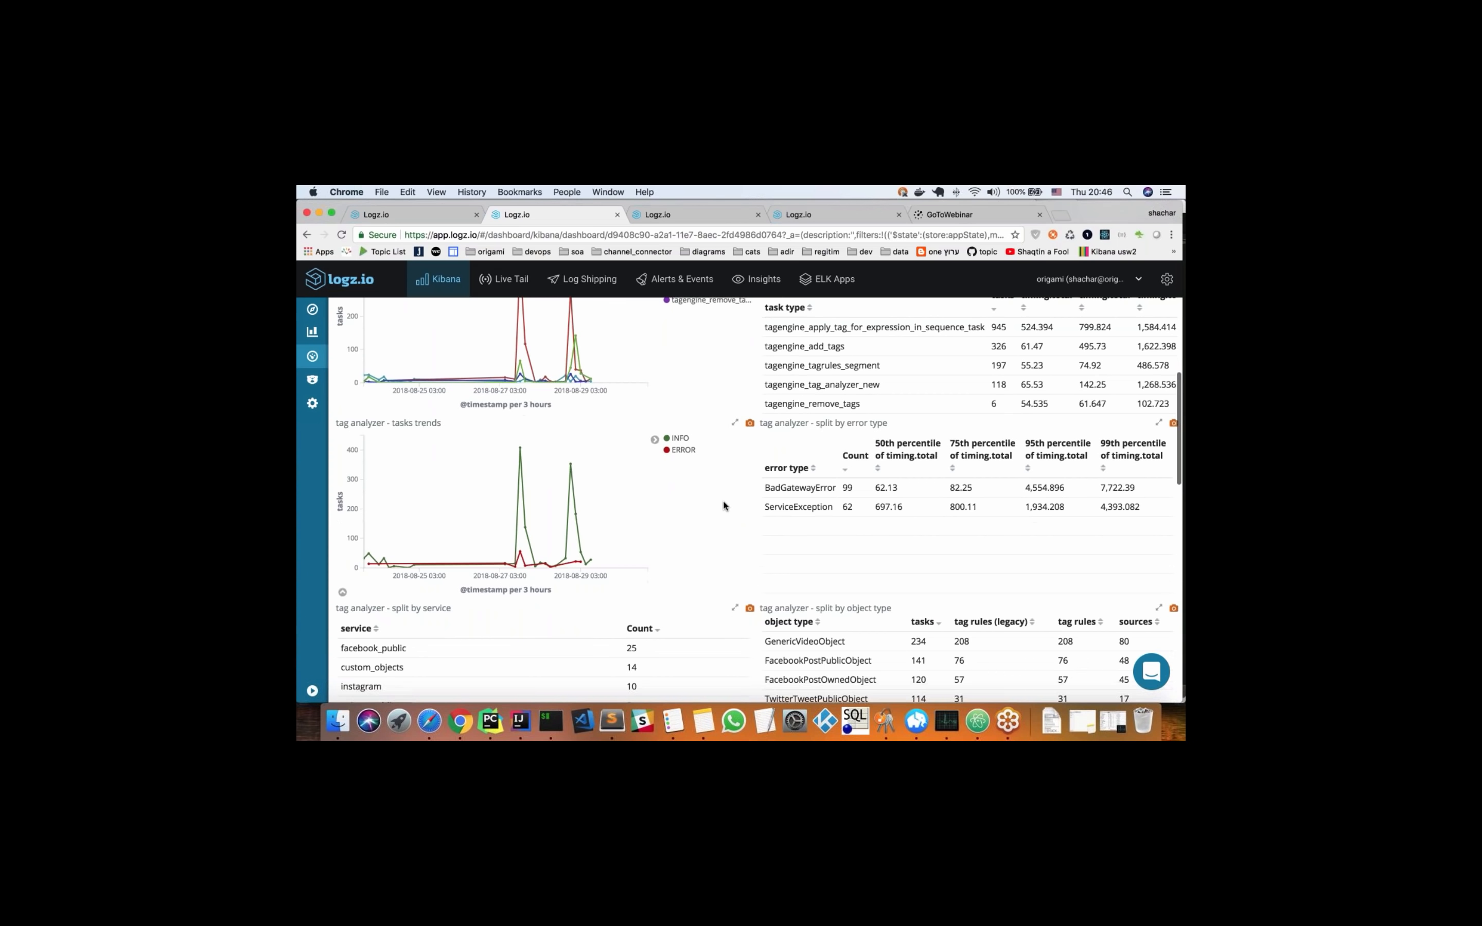
pyautogui.scroll(-3, 722, 499)
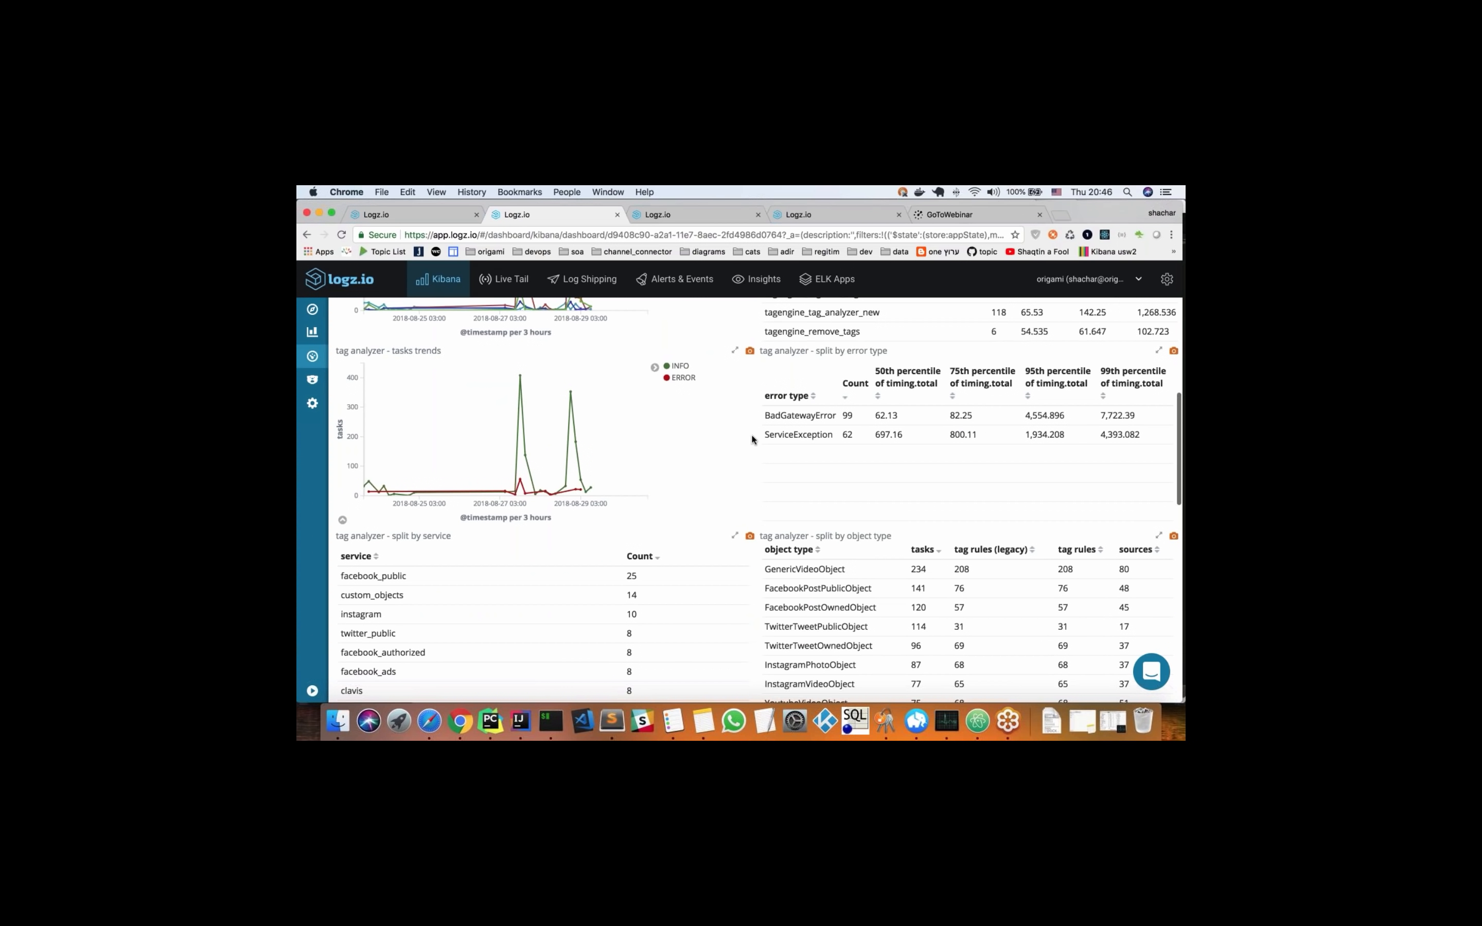
# Look through the tag analyzer tables split by service, object type, team id and job, down to the events panel
pyautogui.scroll(-6, 724, 452)
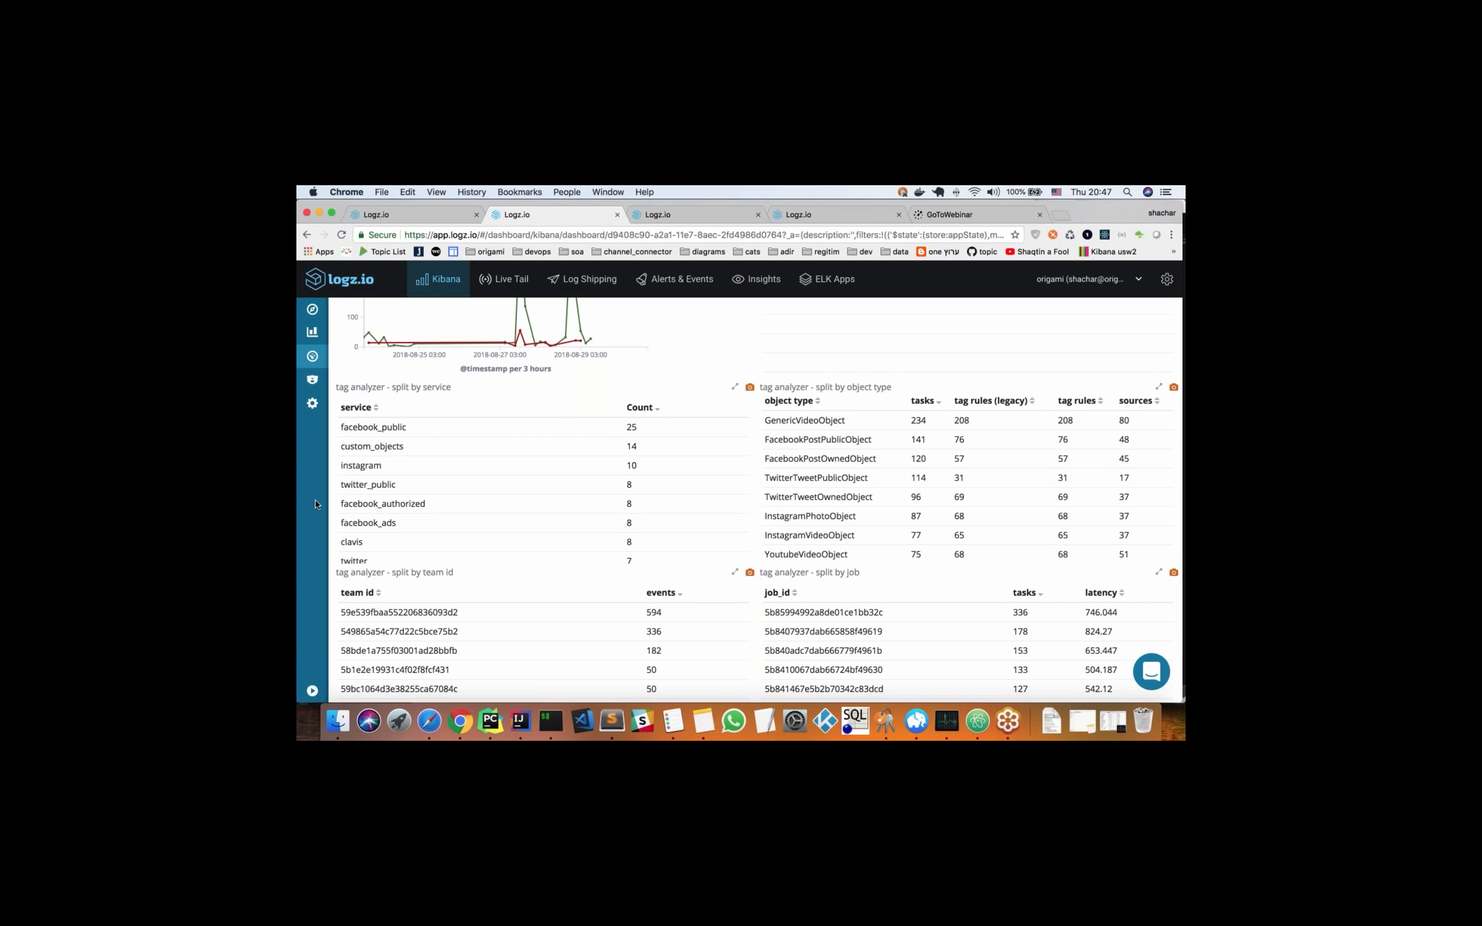
pyautogui.scroll(-1, 336, 489)
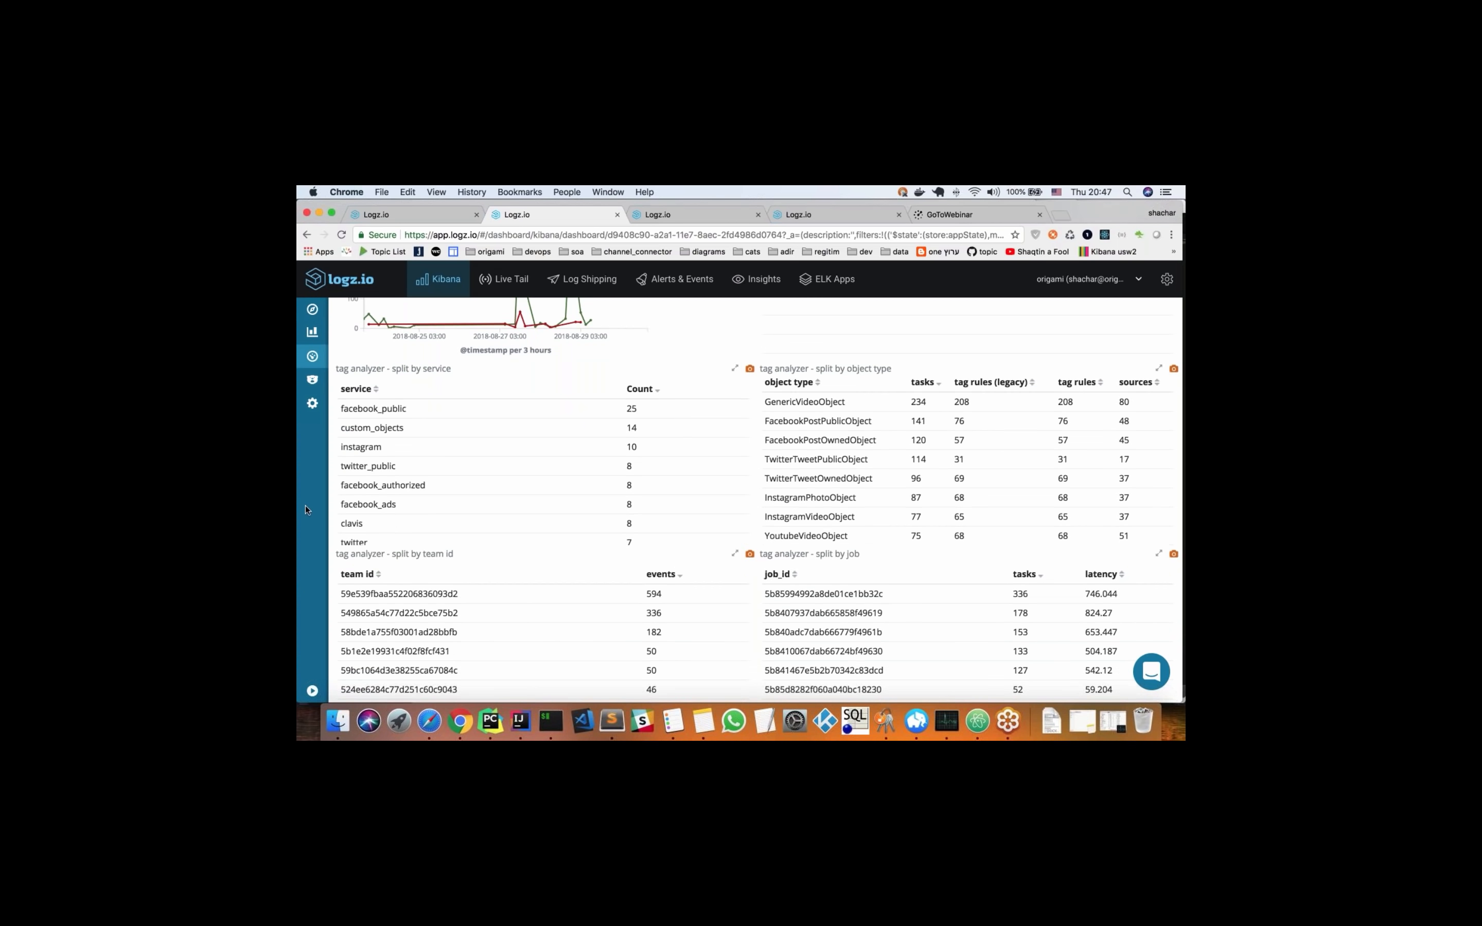
pyautogui.scroll(-3, 306, 510)
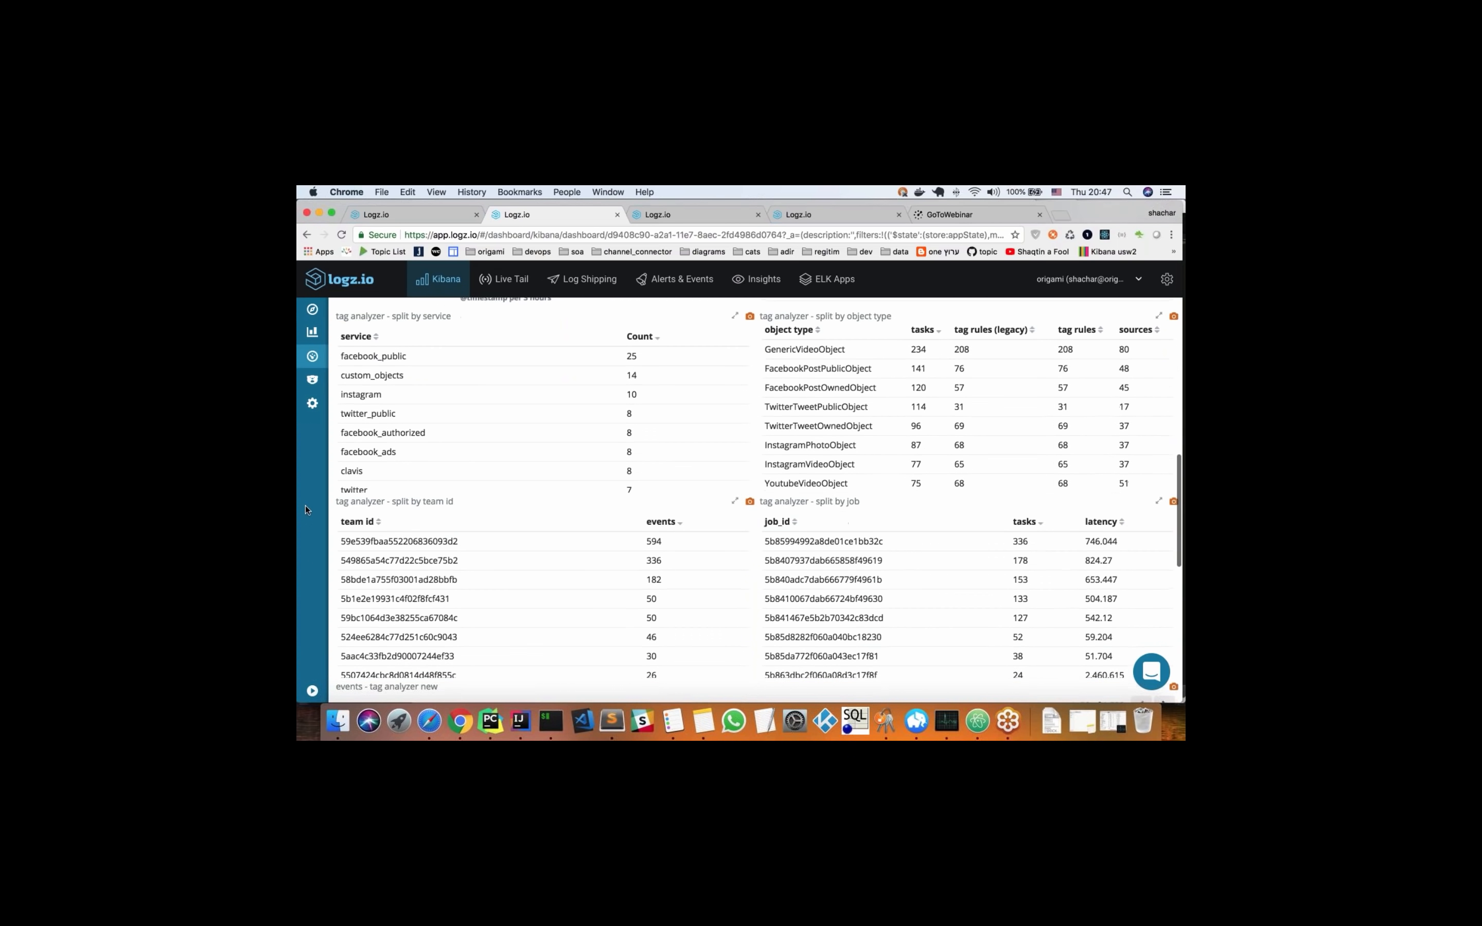
pyautogui.scroll(-5, 306, 510)
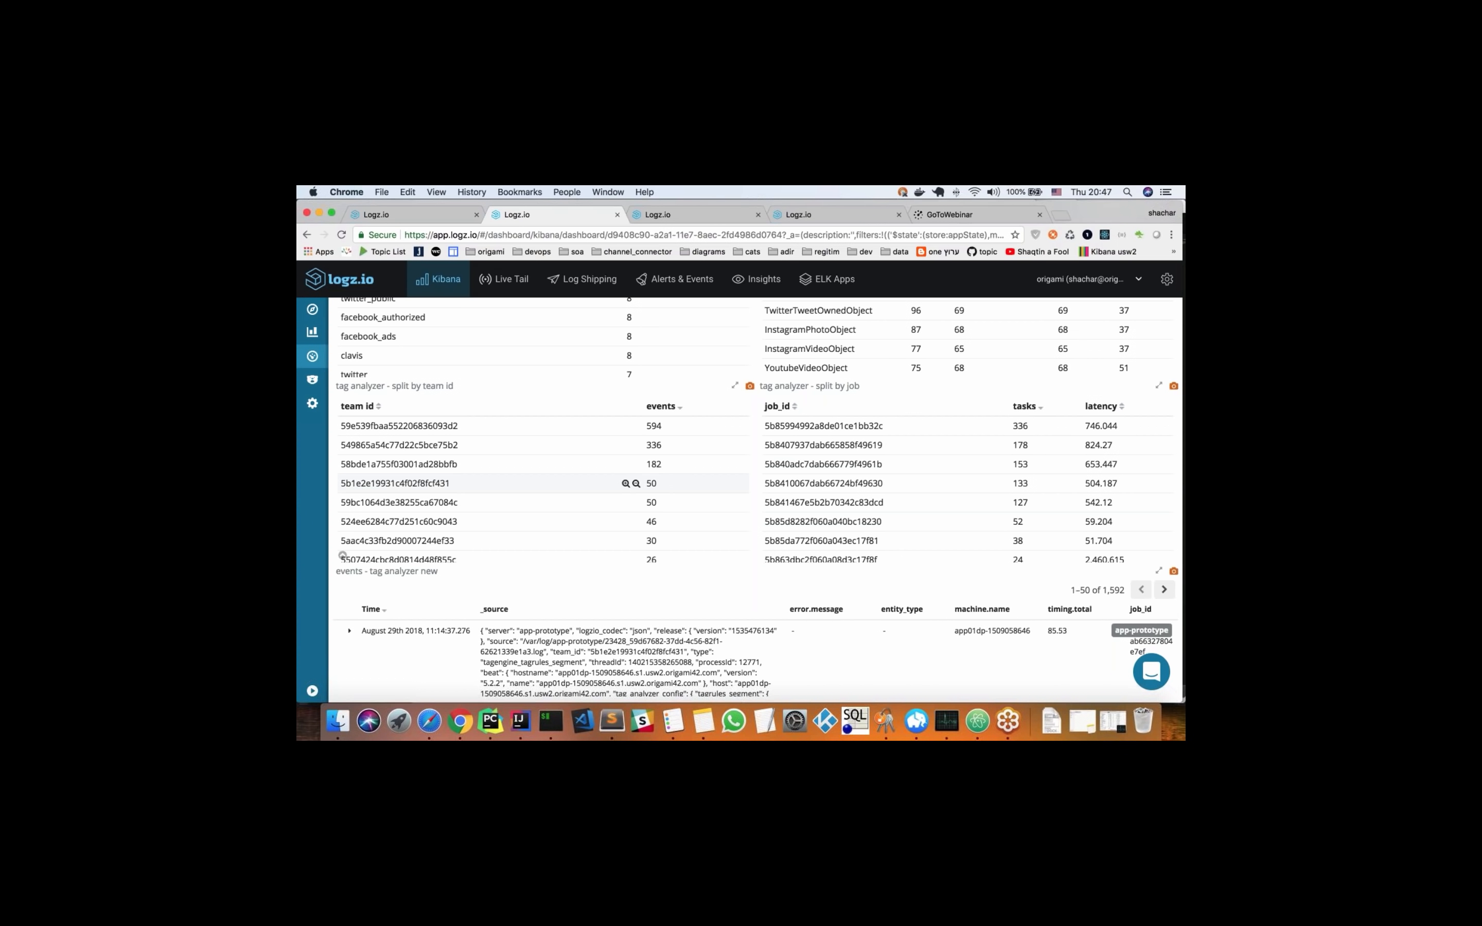
# Filter the tag analyzer dashboard to the BadGatewayError error type and check the summary metrics
pyautogui.scroll(10, 732, 381)
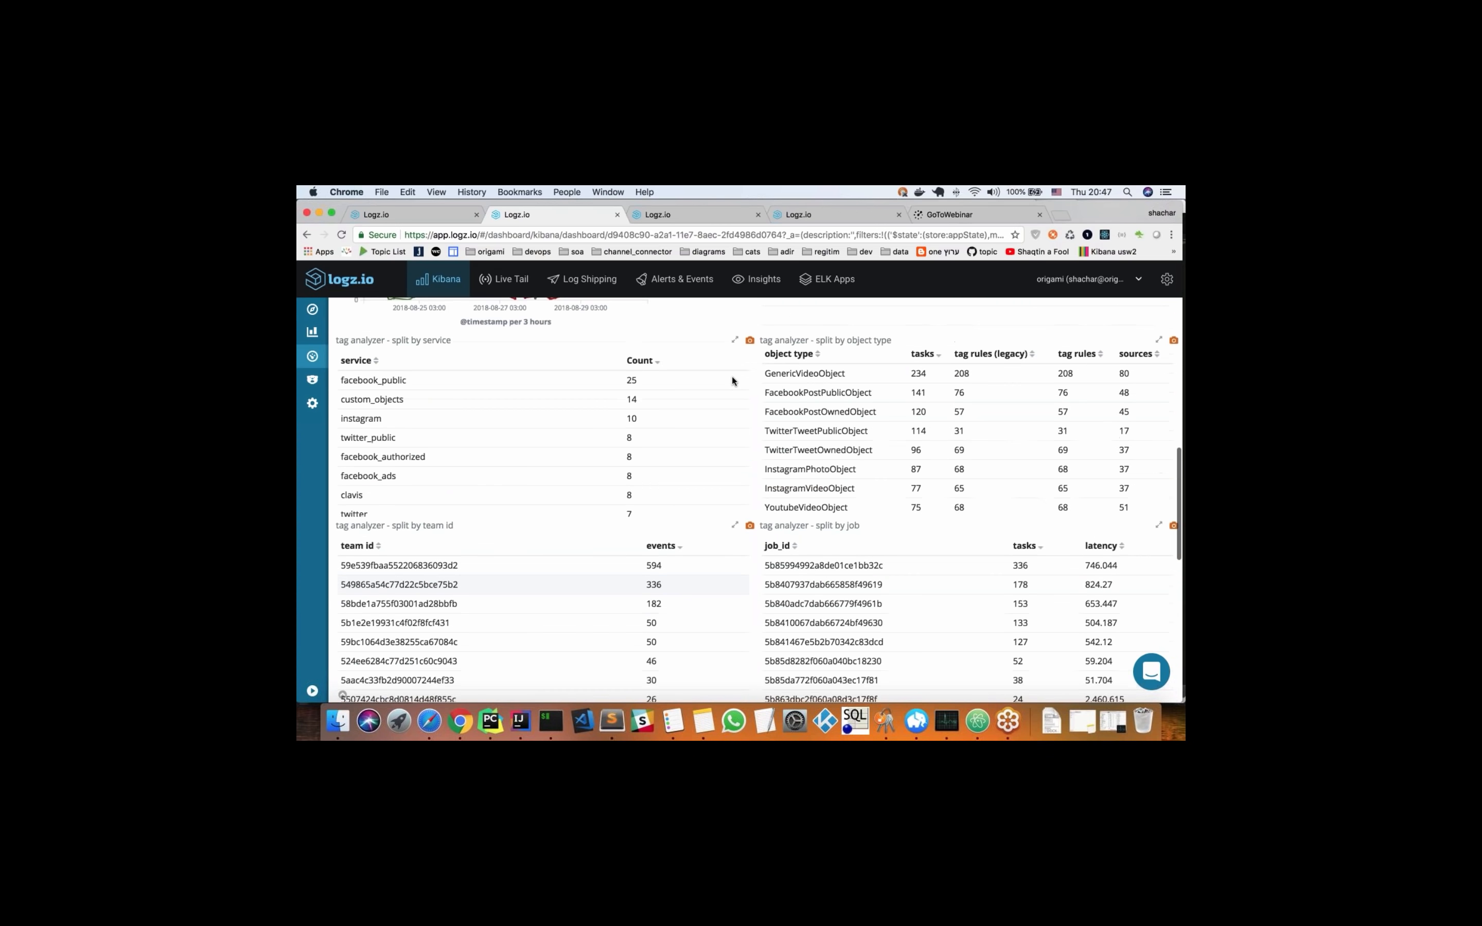
pyautogui.scroll(1, 732, 381)
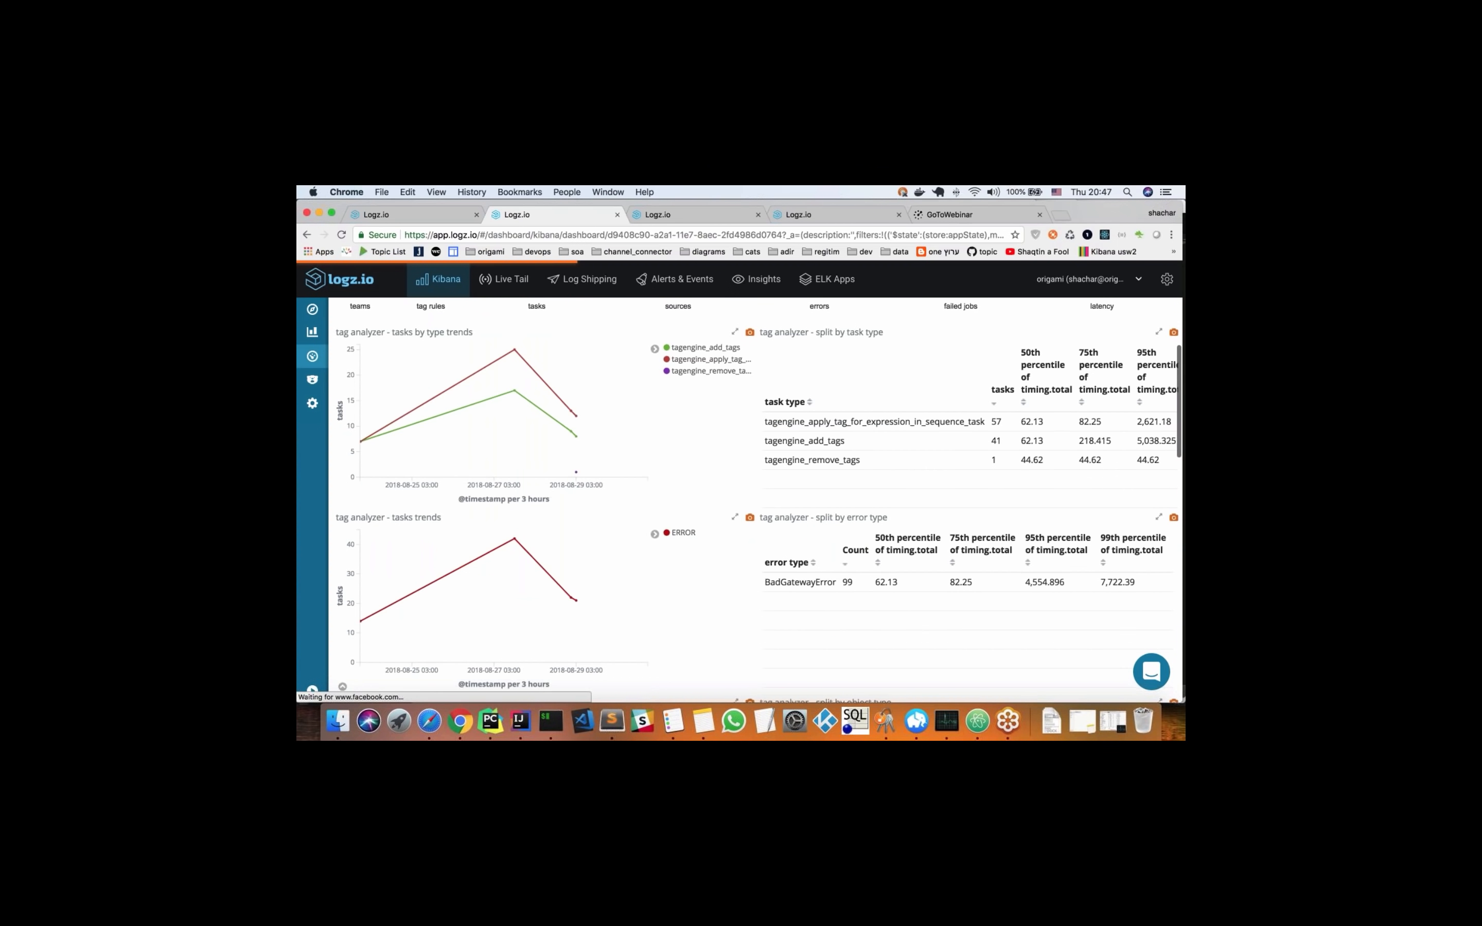
pyautogui.scroll(6, 708, 510)
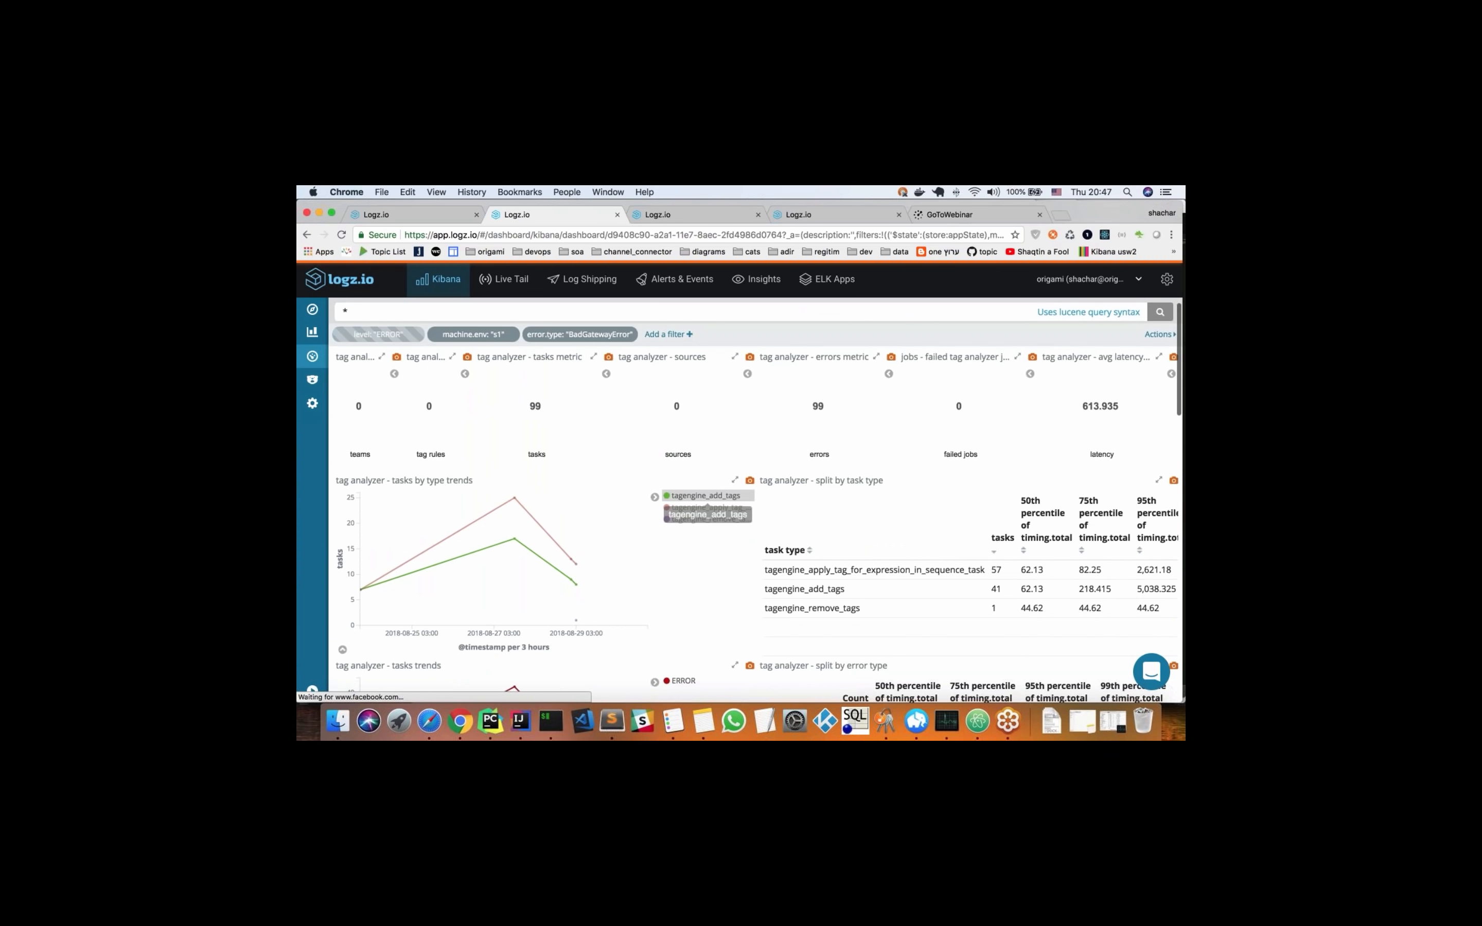
# Examine which object types, teams and jobs are affected by the BadGatewayError errors in the split tables
pyautogui.scroll(-3, 705, 510)
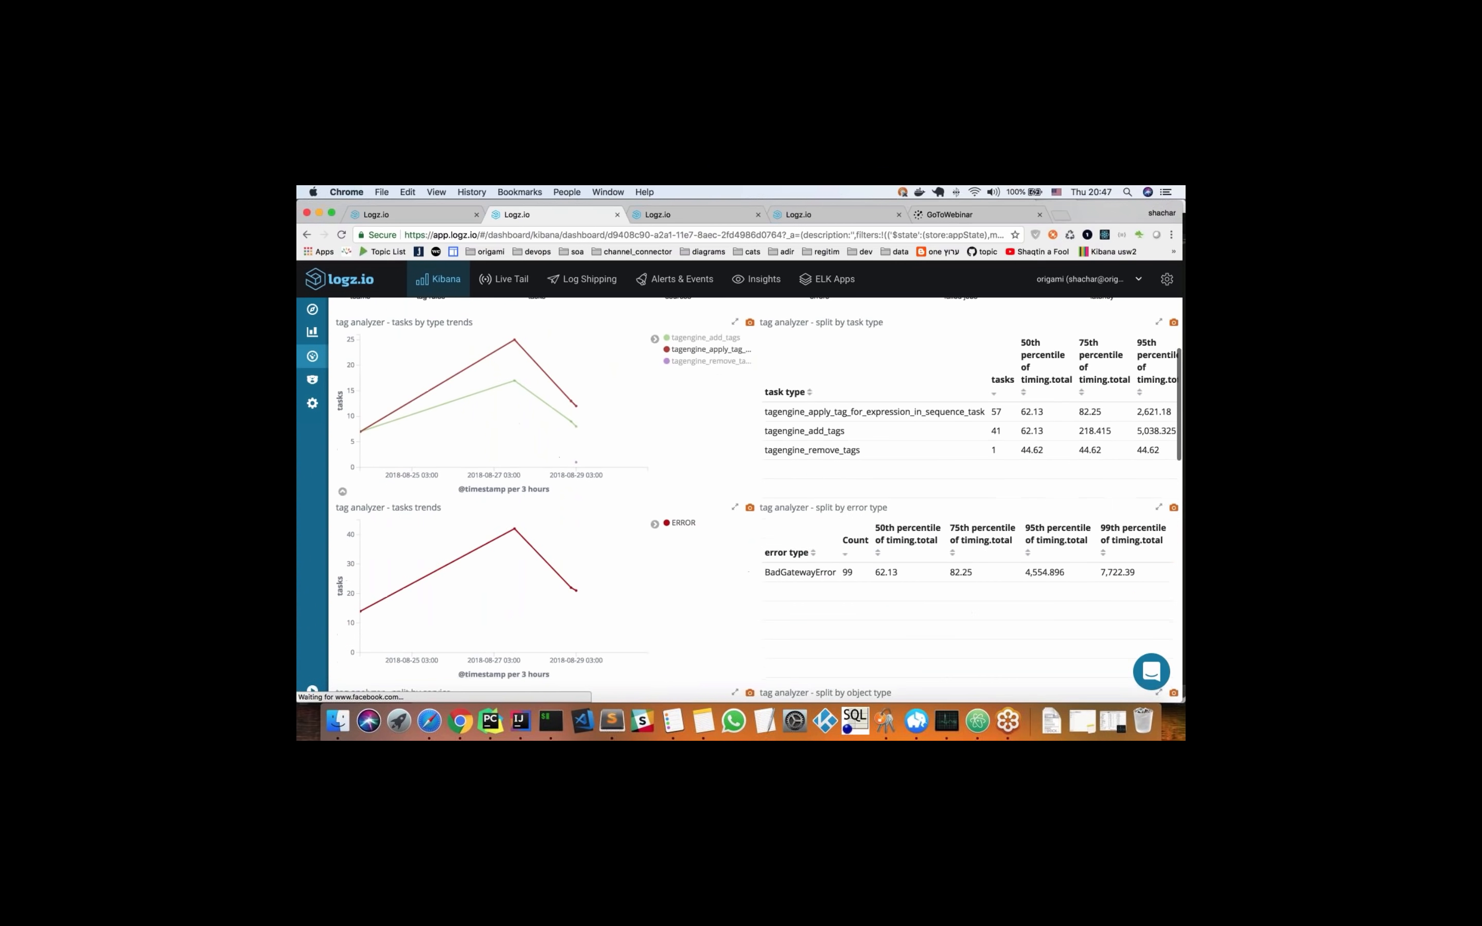
pyautogui.scroll(-3, 708, 542)
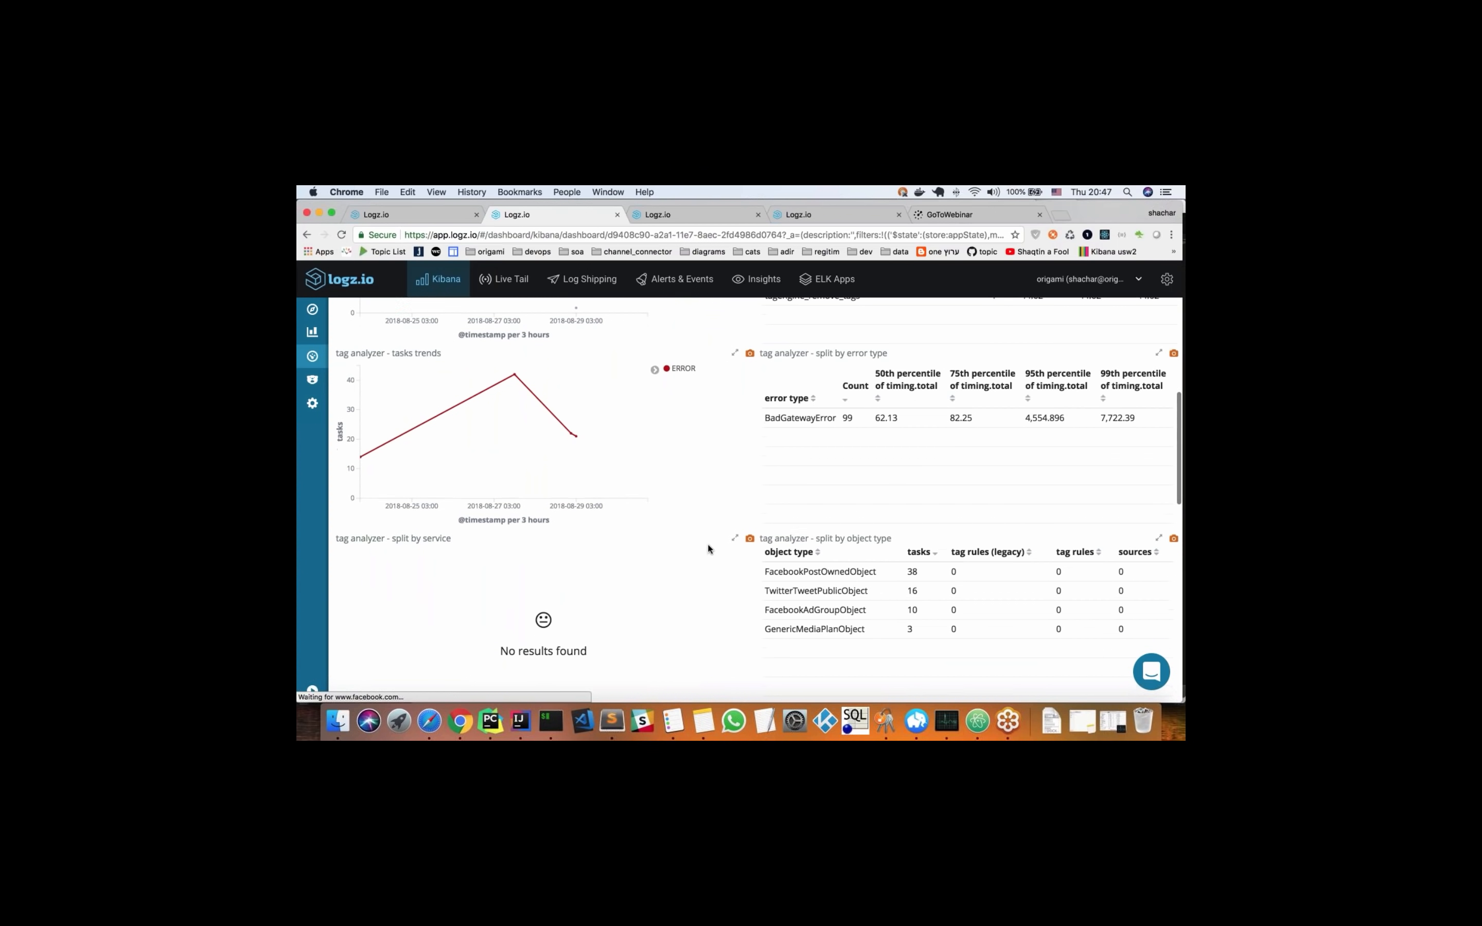
pyautogui.scroll(-2, 708, 542)
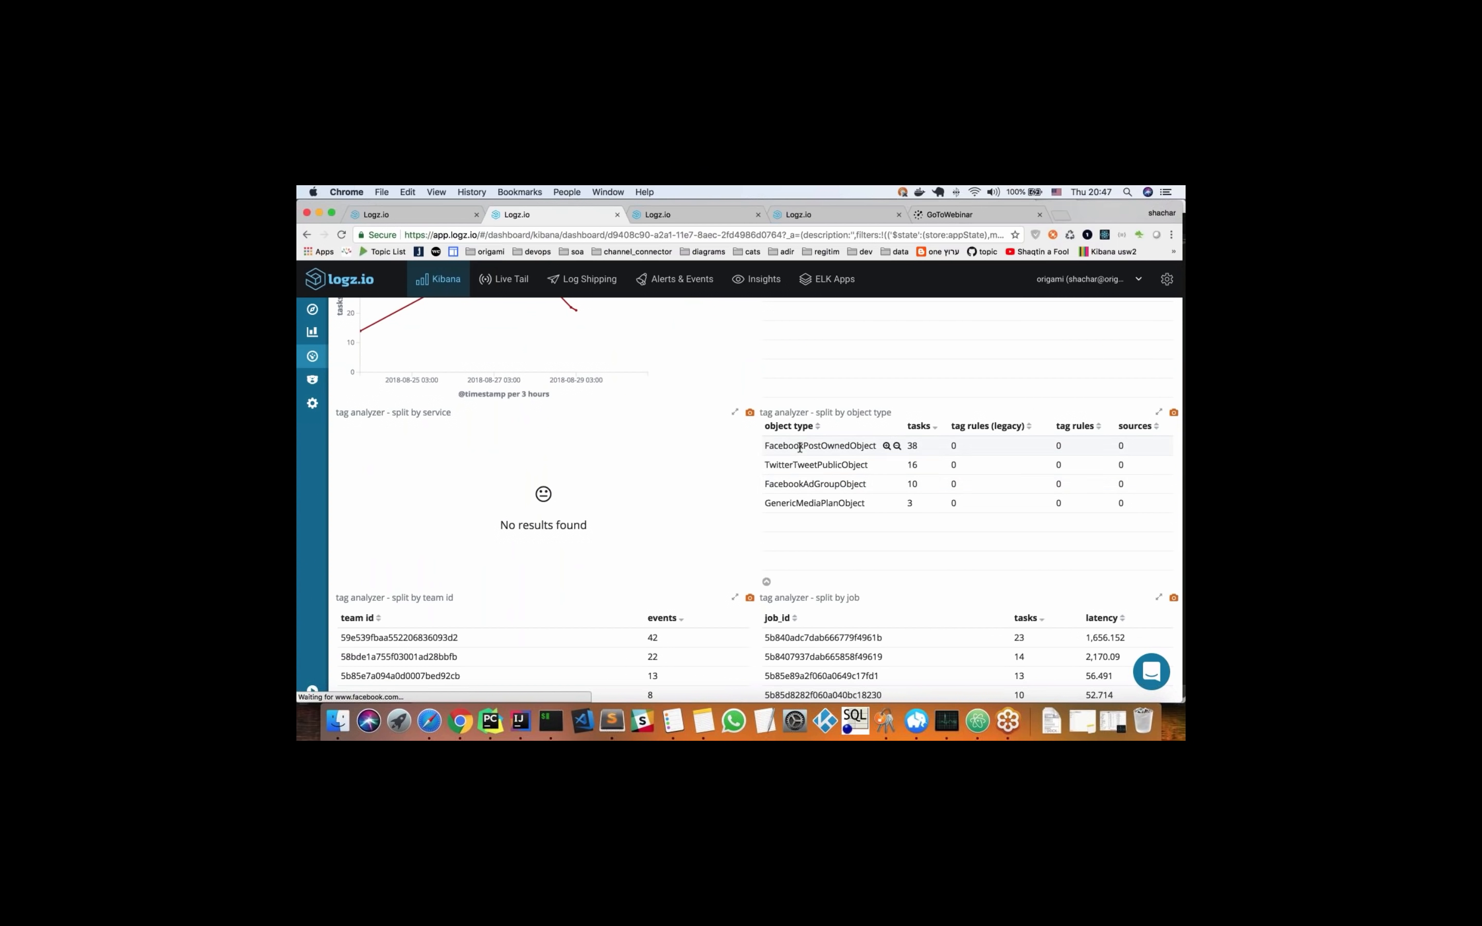
pyautogui.scroll(-2, 706, 496)
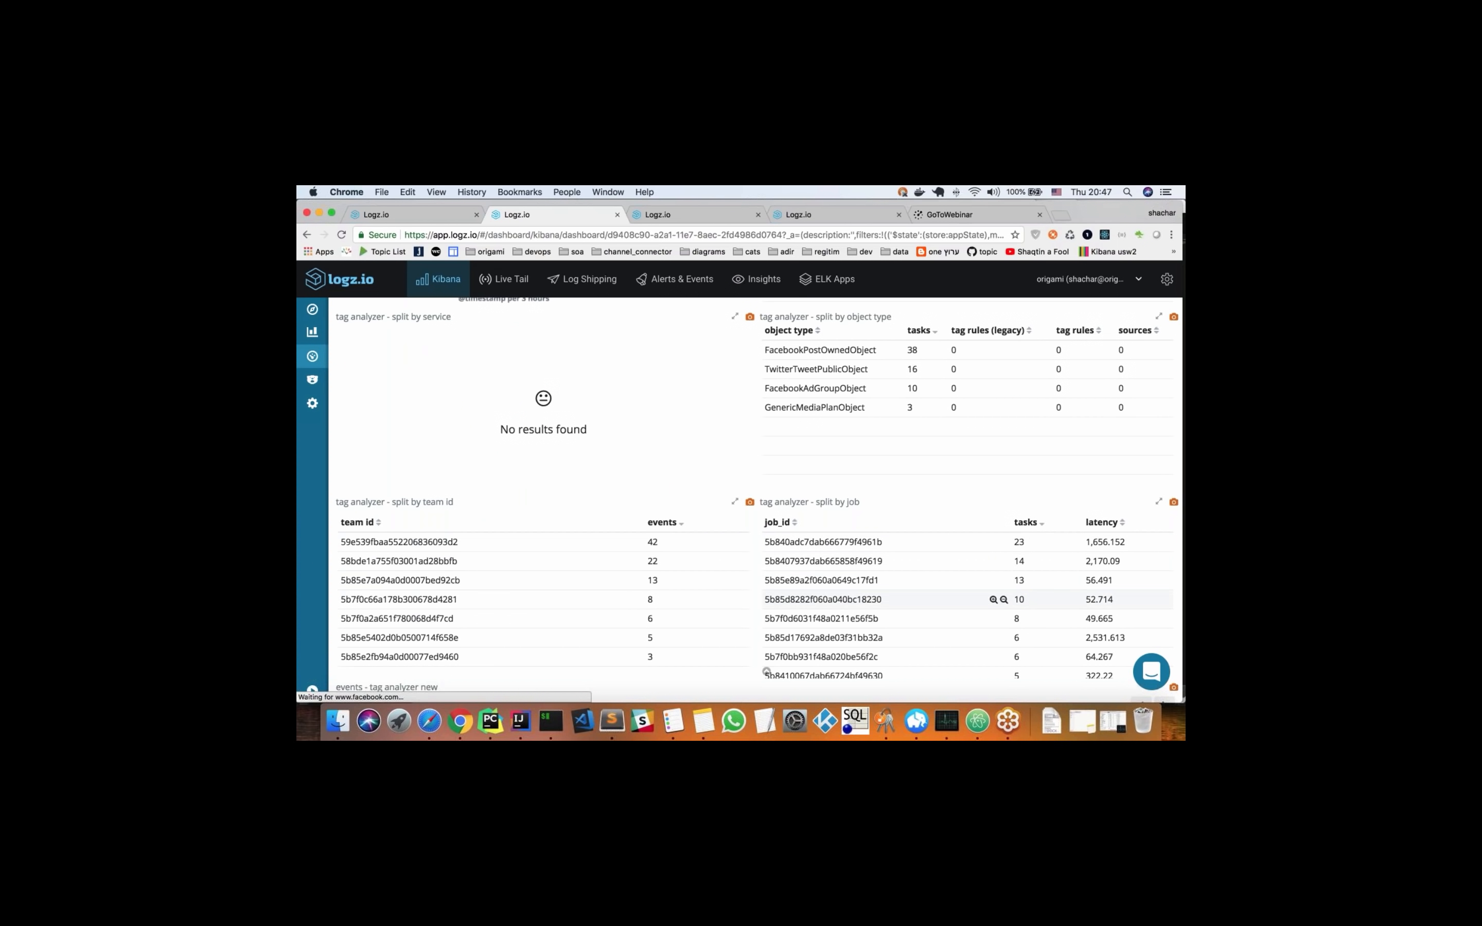
pyautogui.scroll(-2, 319, 528)
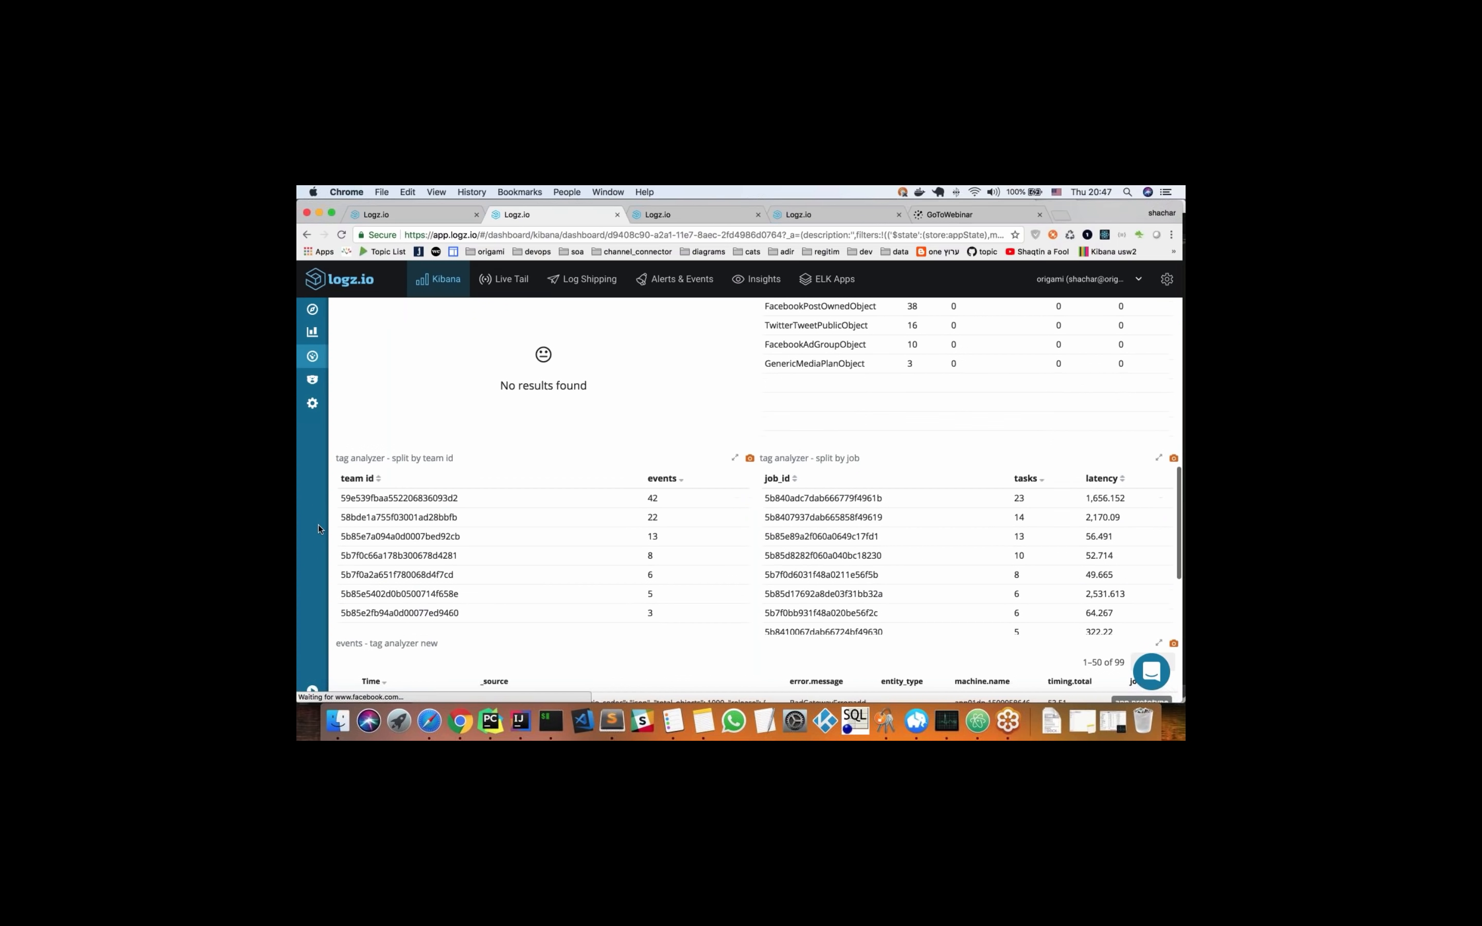
# Expand the first BadGatewayError event in the tag analyzer events panel, examine its error fields and stack trace, and collapse it again
pyautogui.scroll(-10, 319, 529)
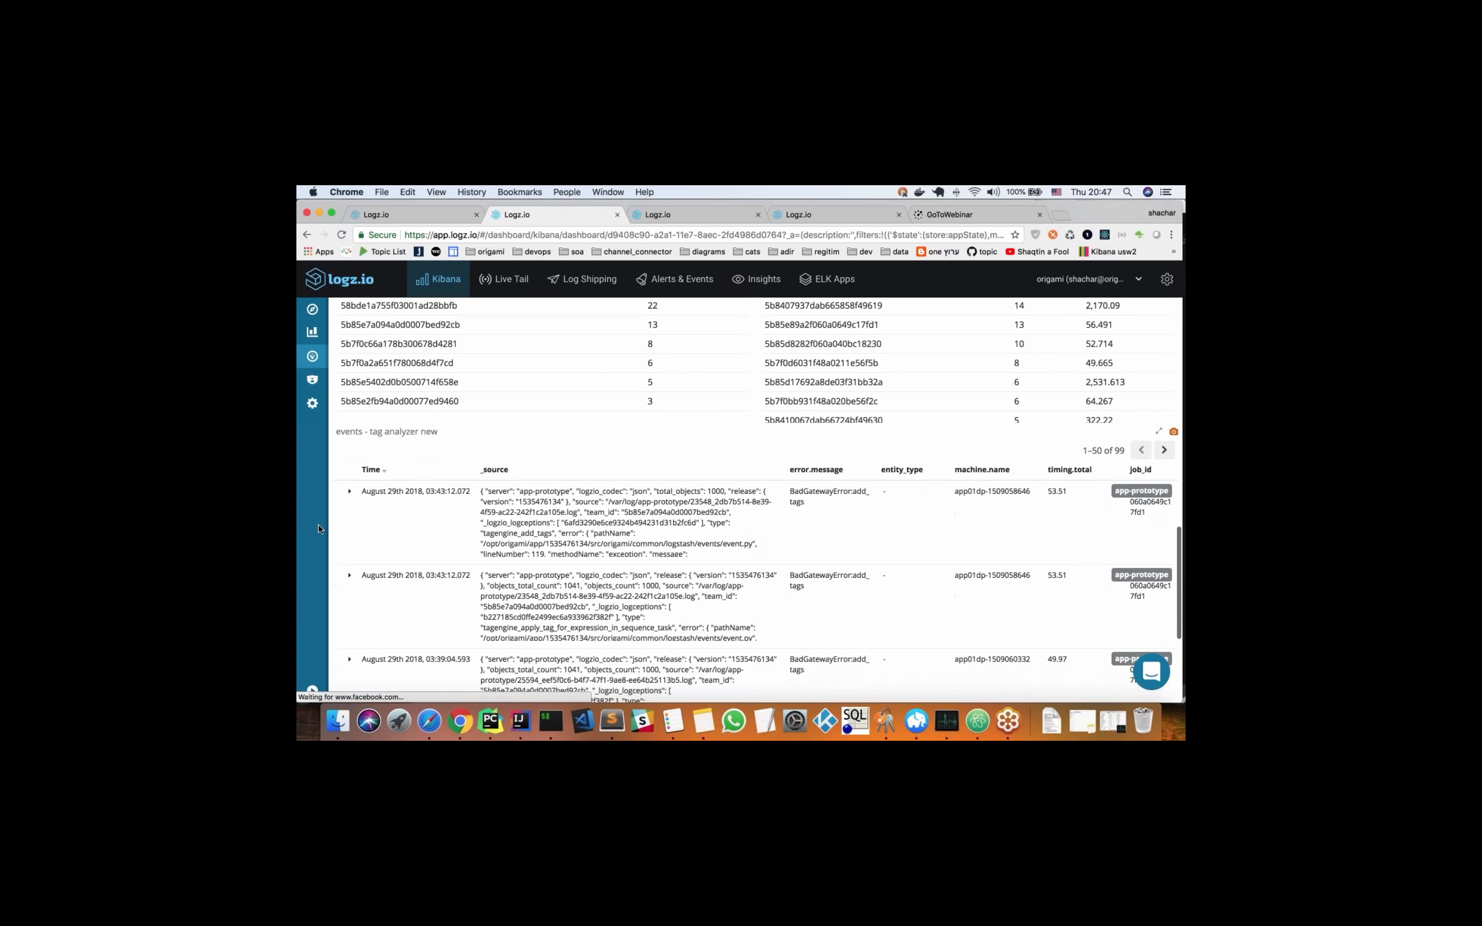
pyautogui.click(350, 492)
pyautogui.scroll(-5, 410, 510)
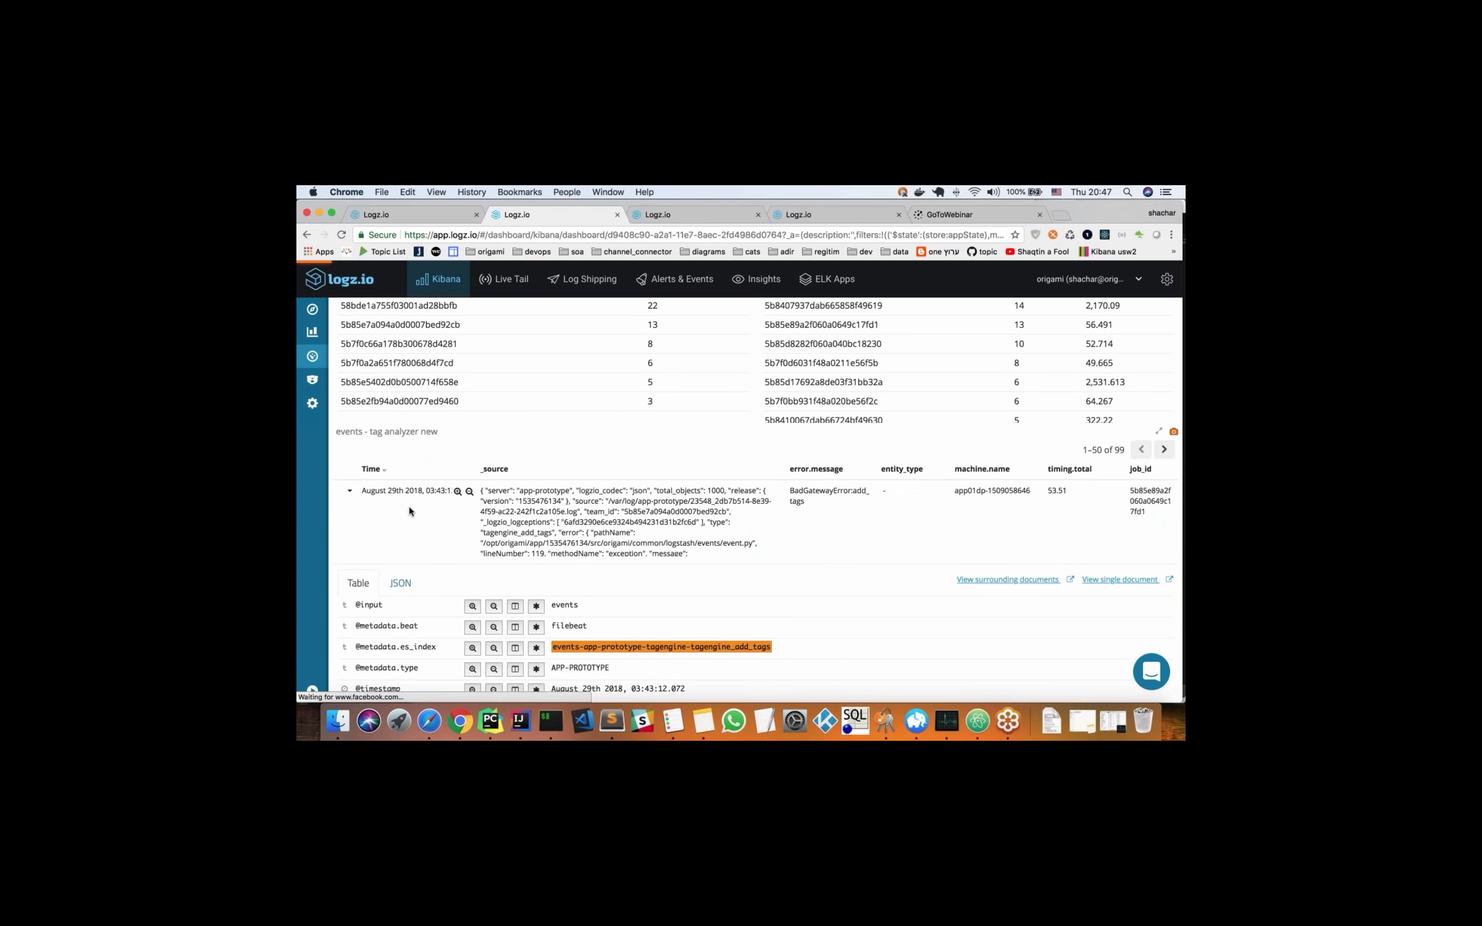
pyautogui.scroll(-5, 410, 510)
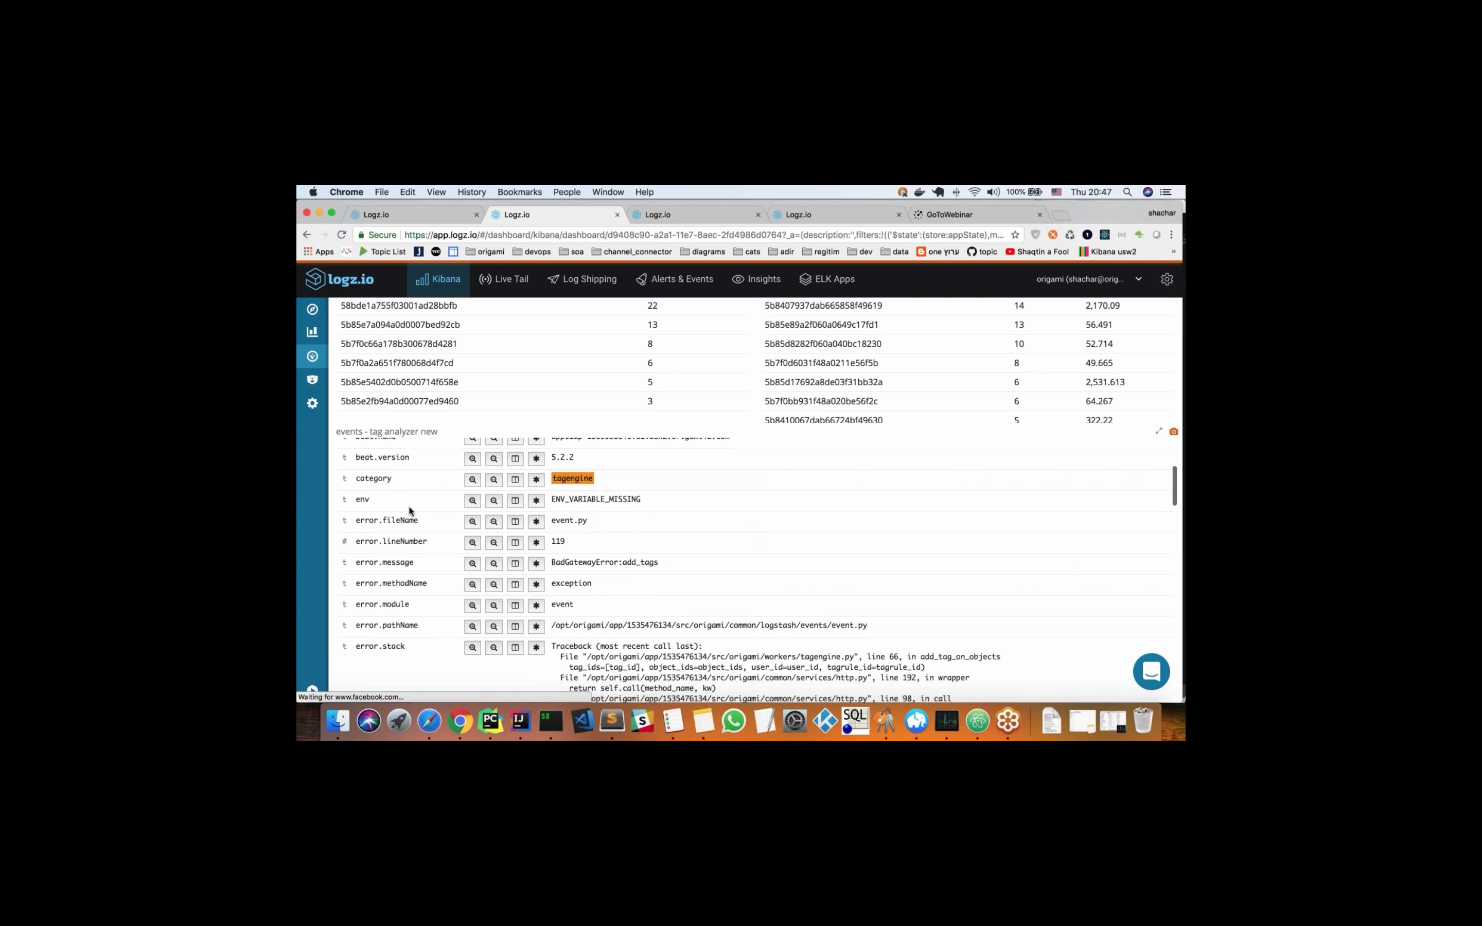
pyautogui.scroll(-5, 410, 511)
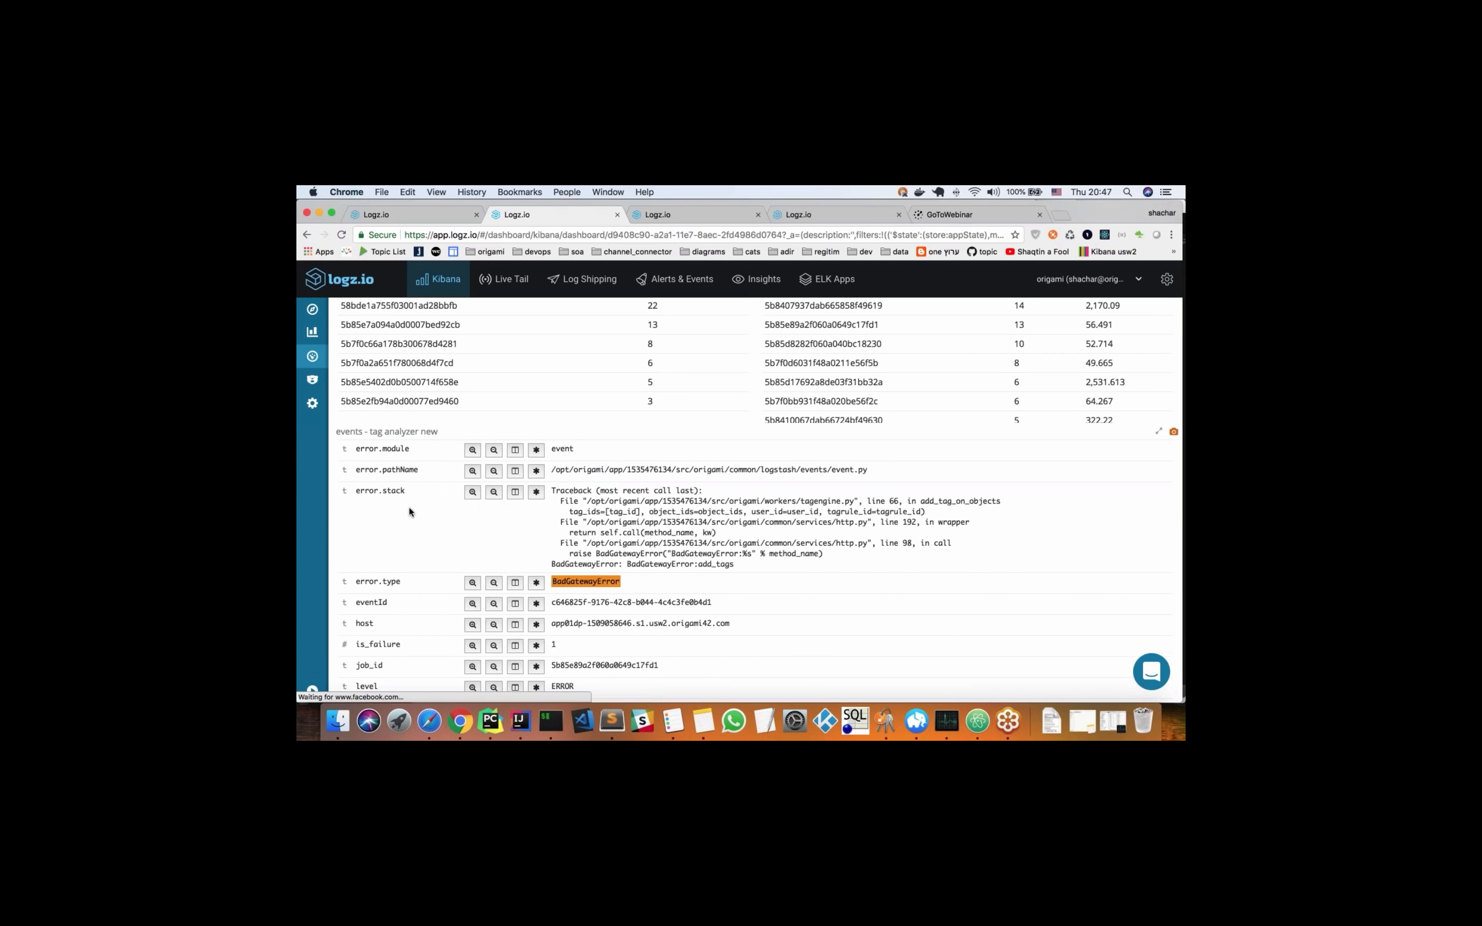
pyautogui.scroll(-1, 410, 511)
pyautogui.scroll(4, 409, 511)
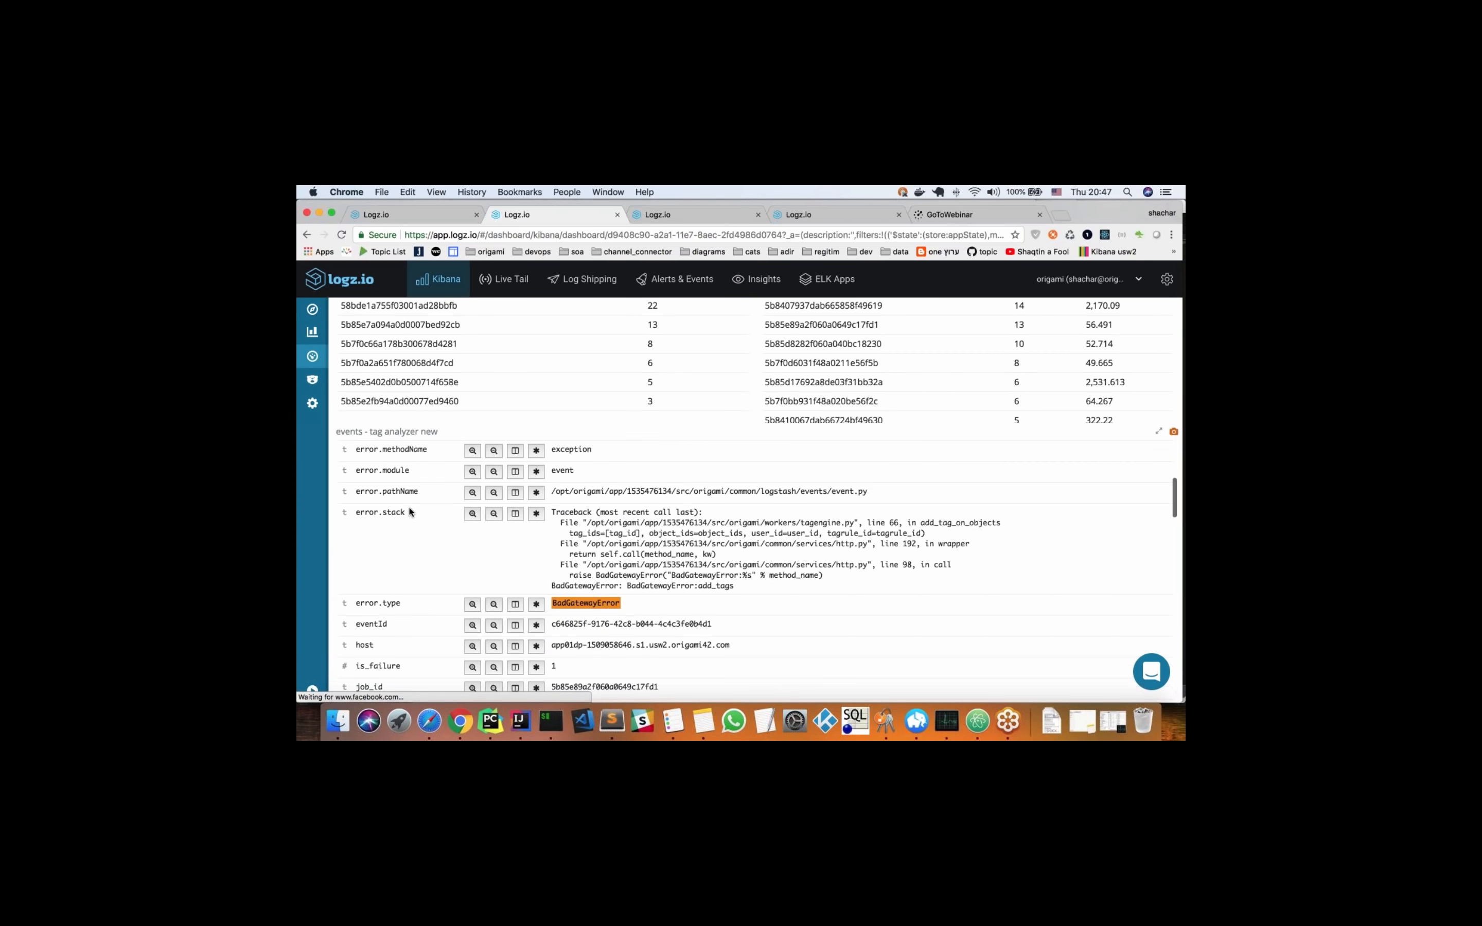
pyautogui.scroll(-5, 434, 528)
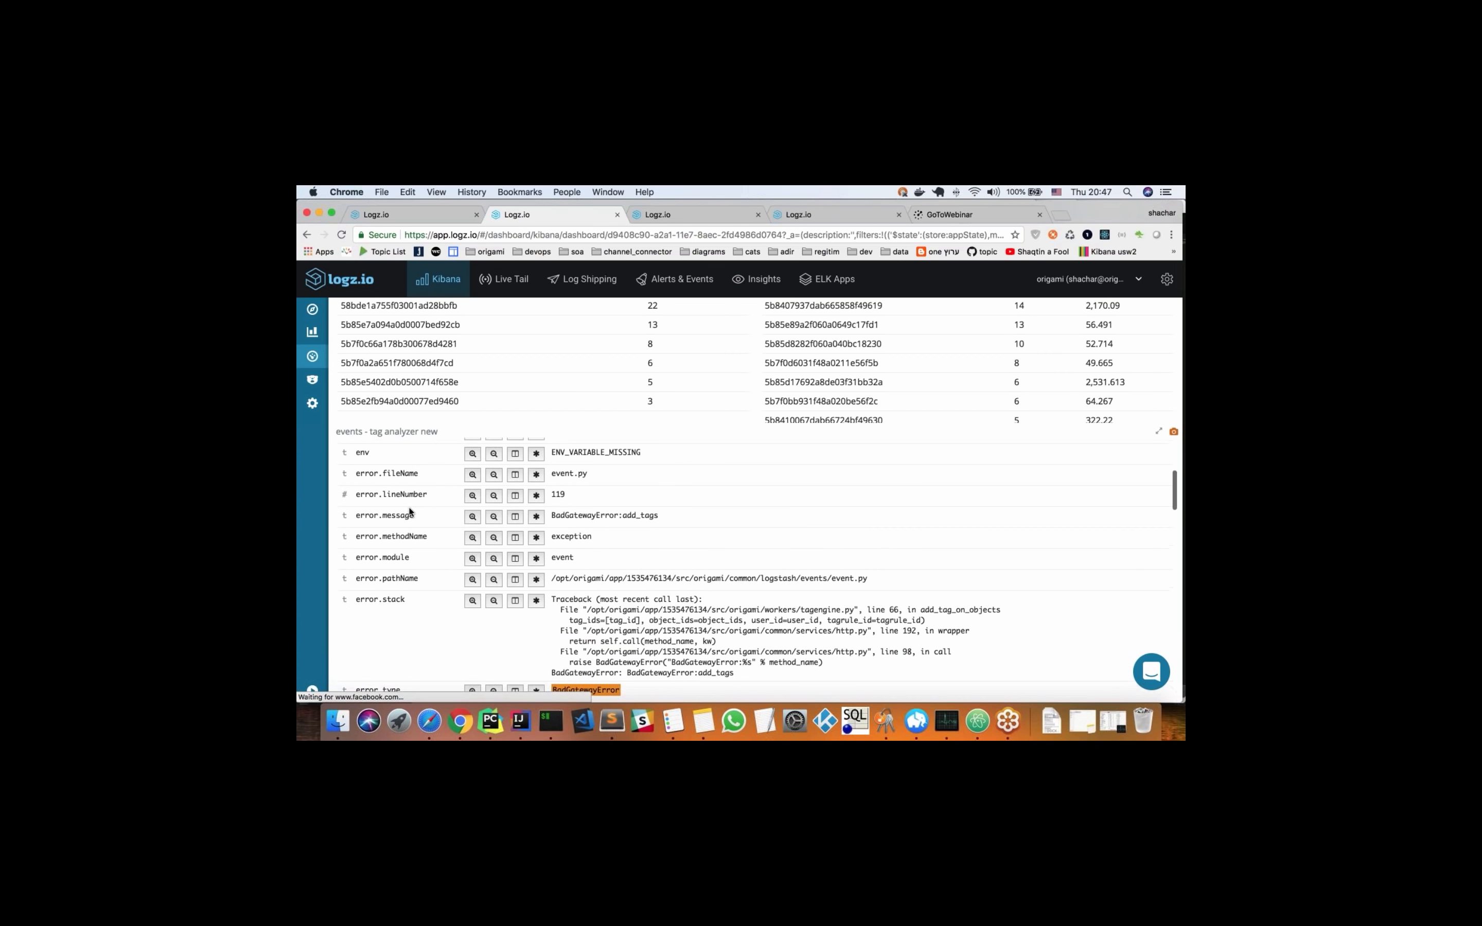
pyautogui.scroll(10, 434, 527)
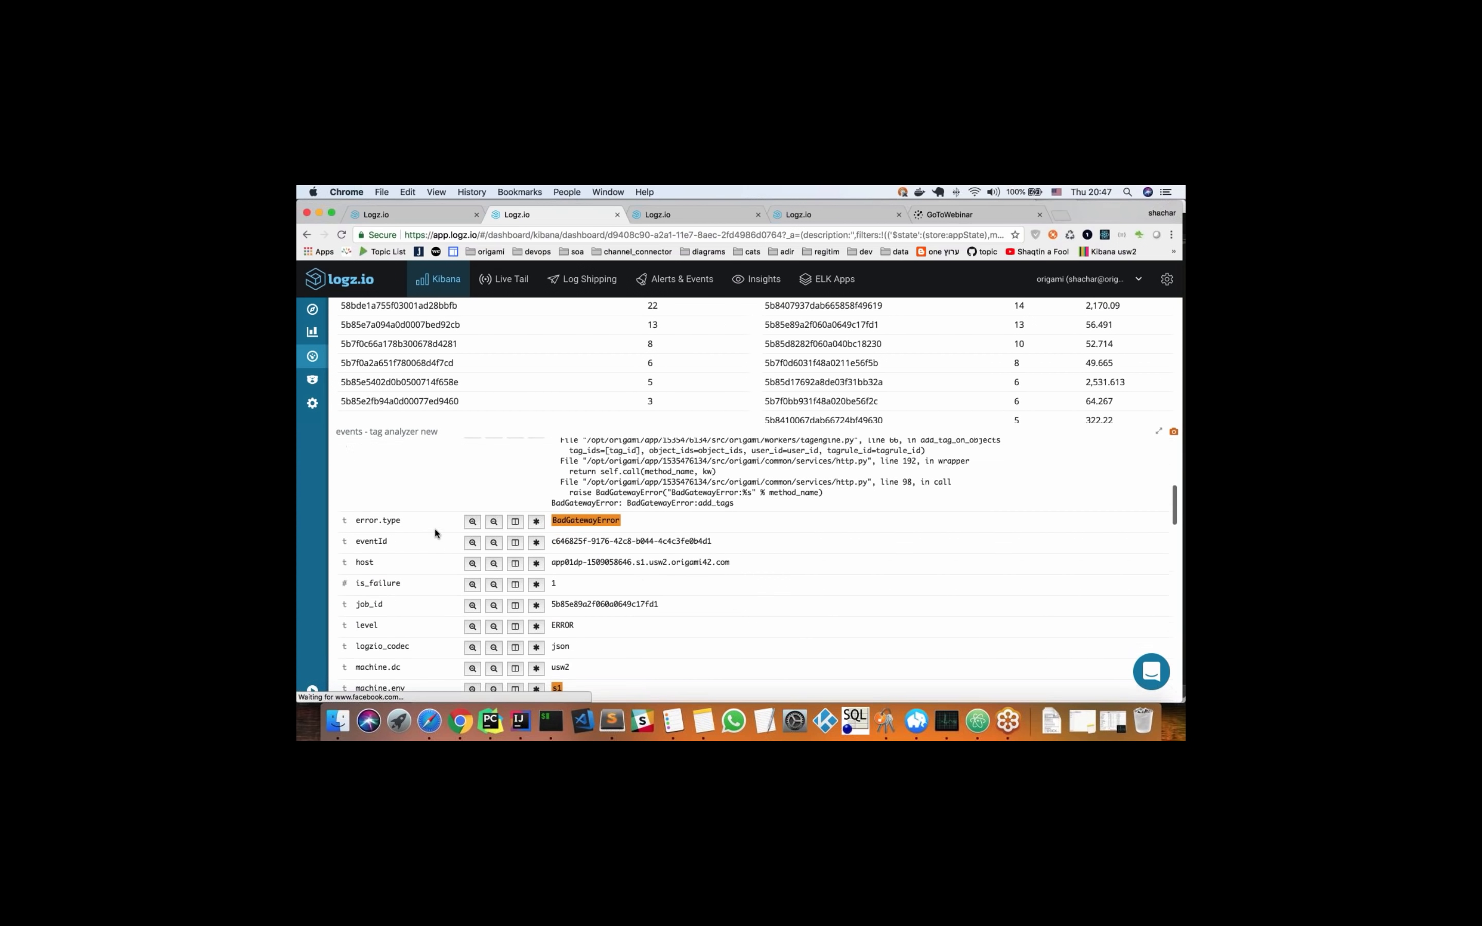
pyautogui.scroll(5, 392, 521)
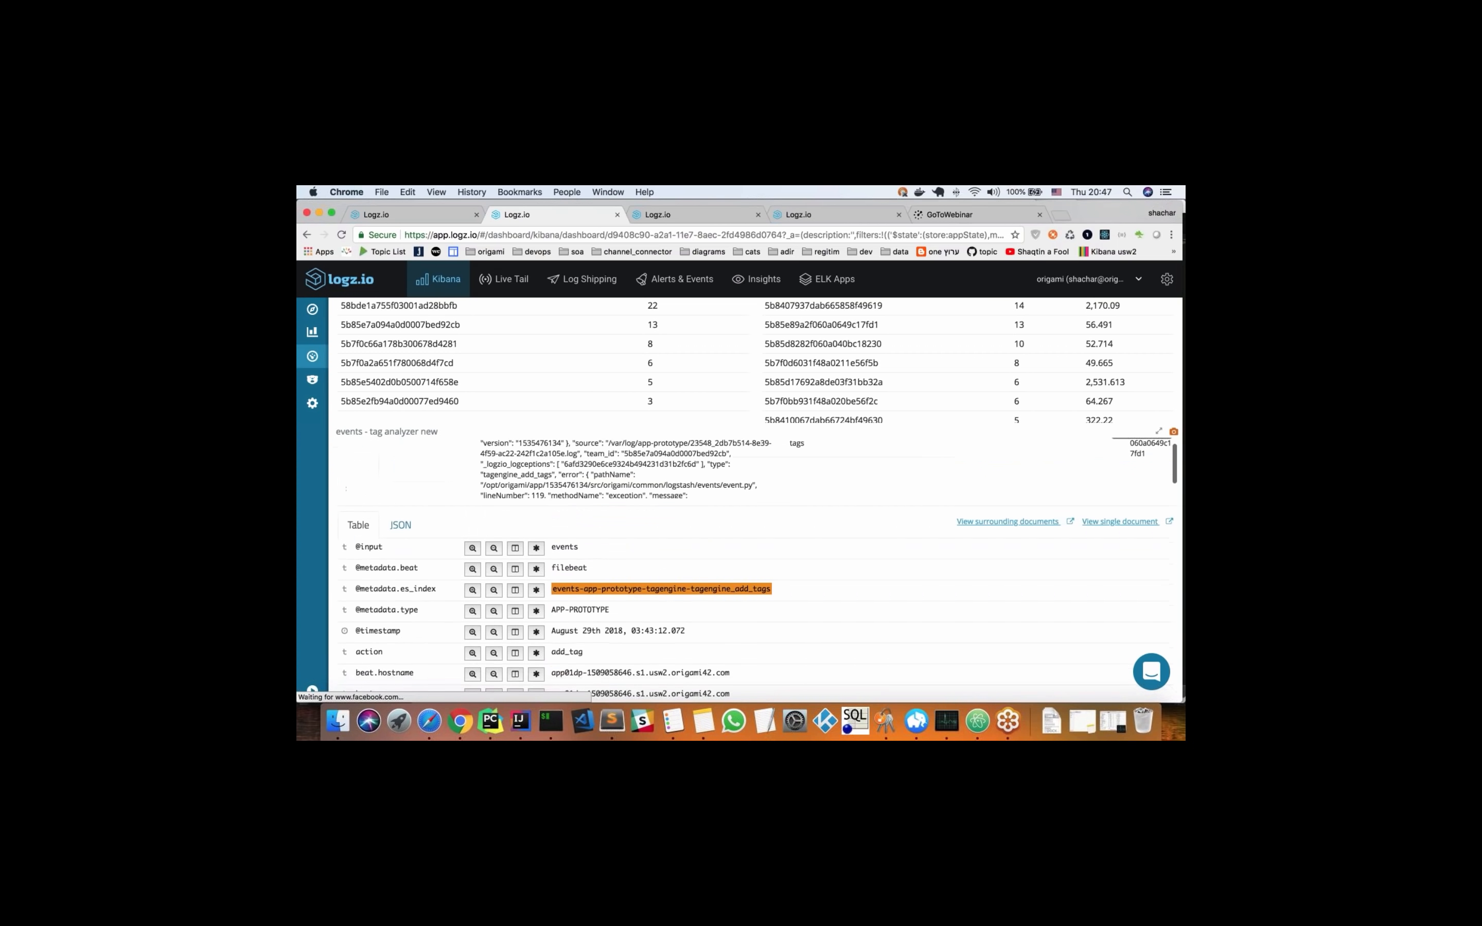
pyautogui.click(349, 492)
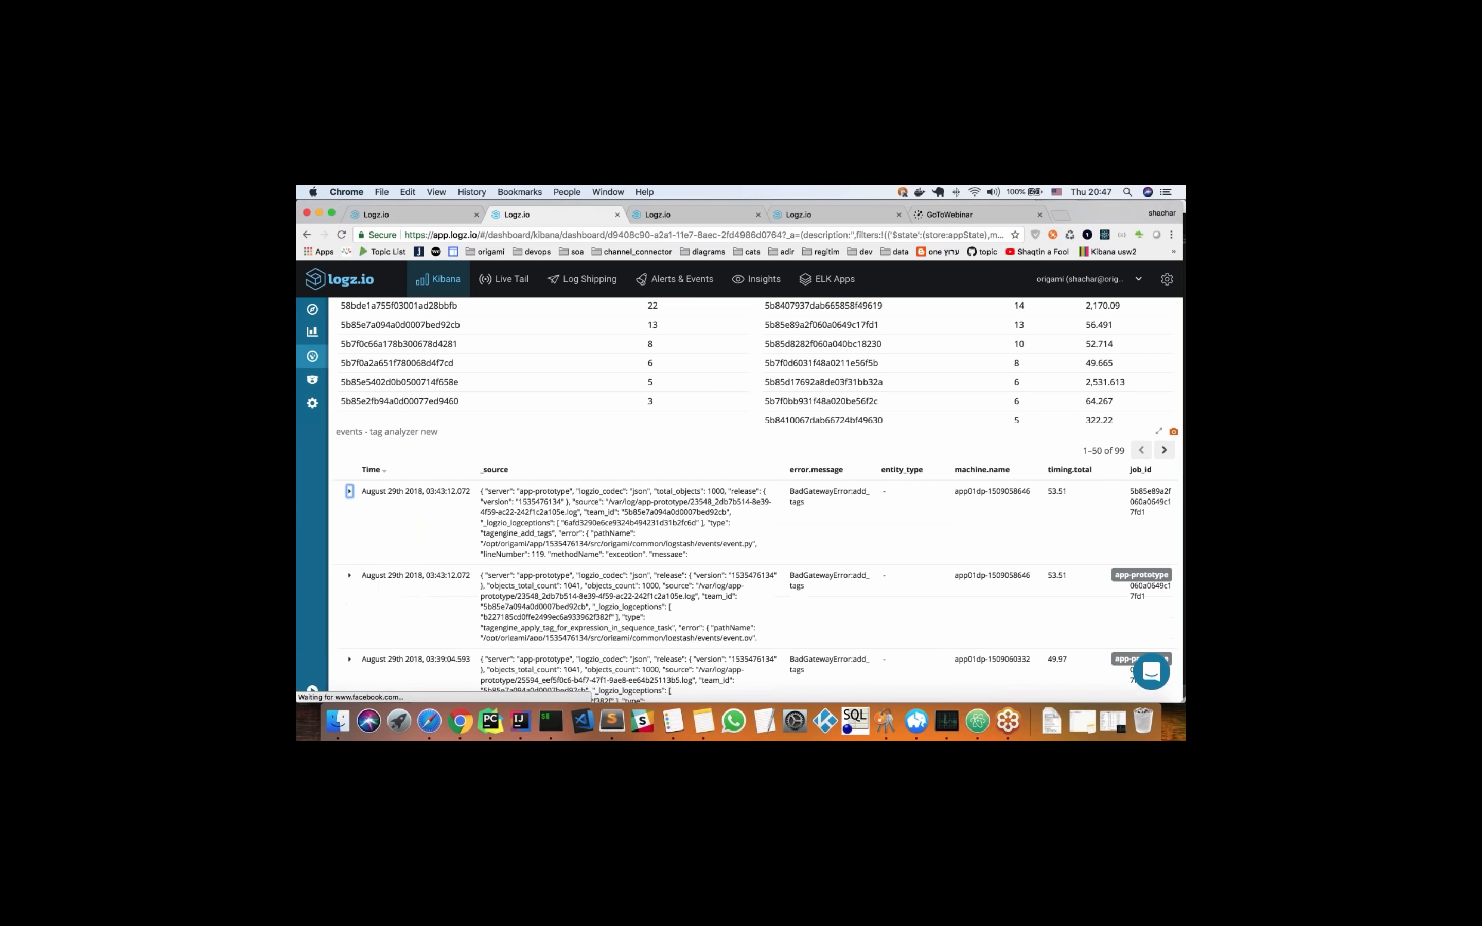
# Switch to the objects - hb replication dashboard and examine its summary metrics, replication trends, error type and object type tables
pyautogui.scroll(8, 528, 392)
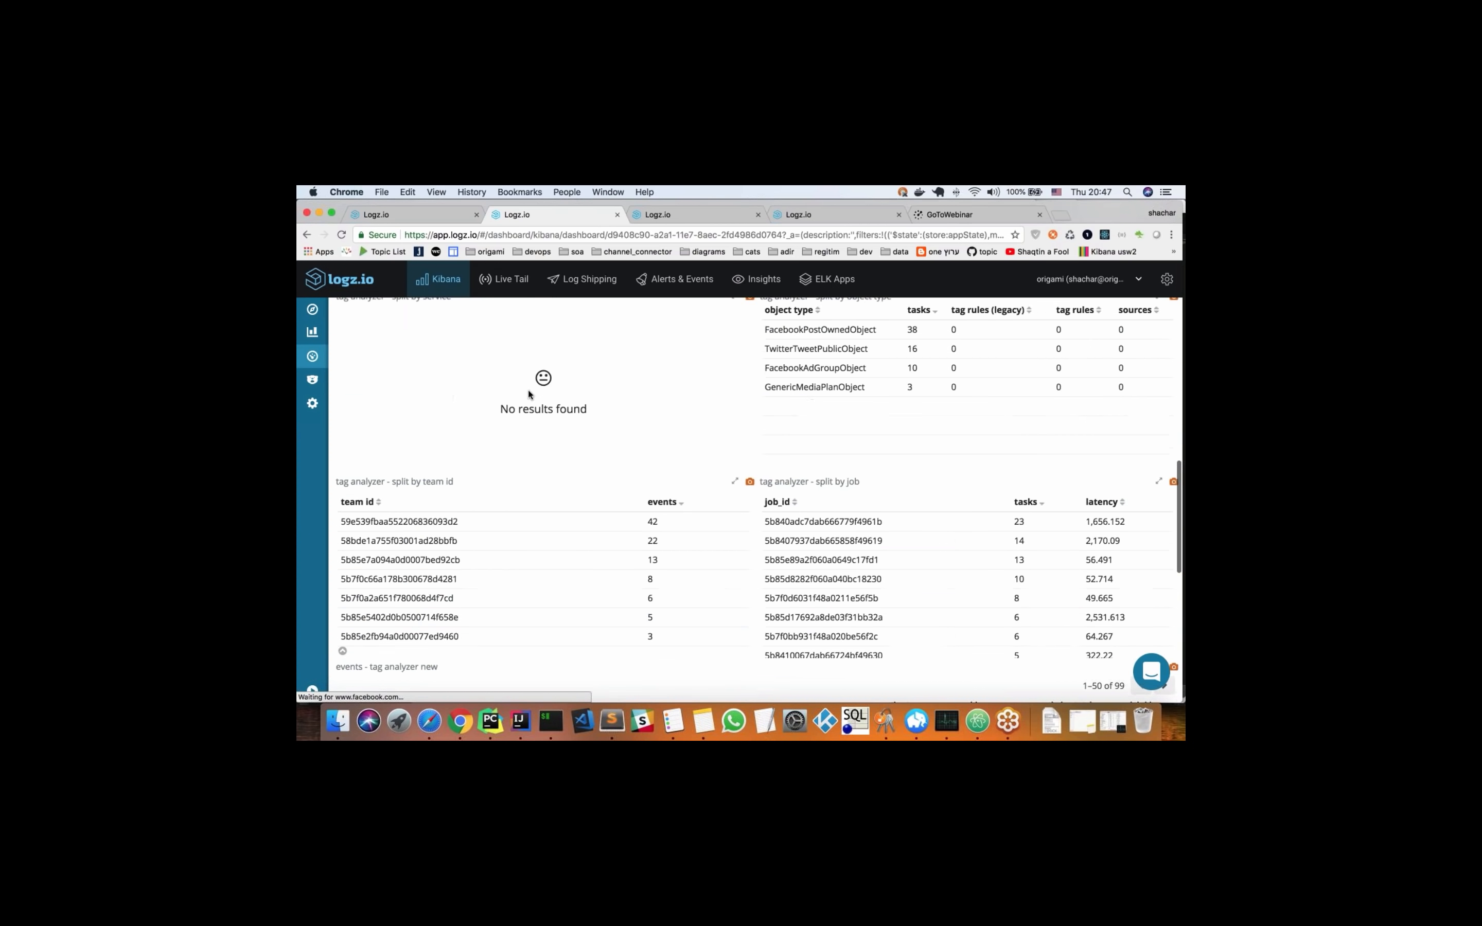
pyautogui.scroll(10, 529, 394)
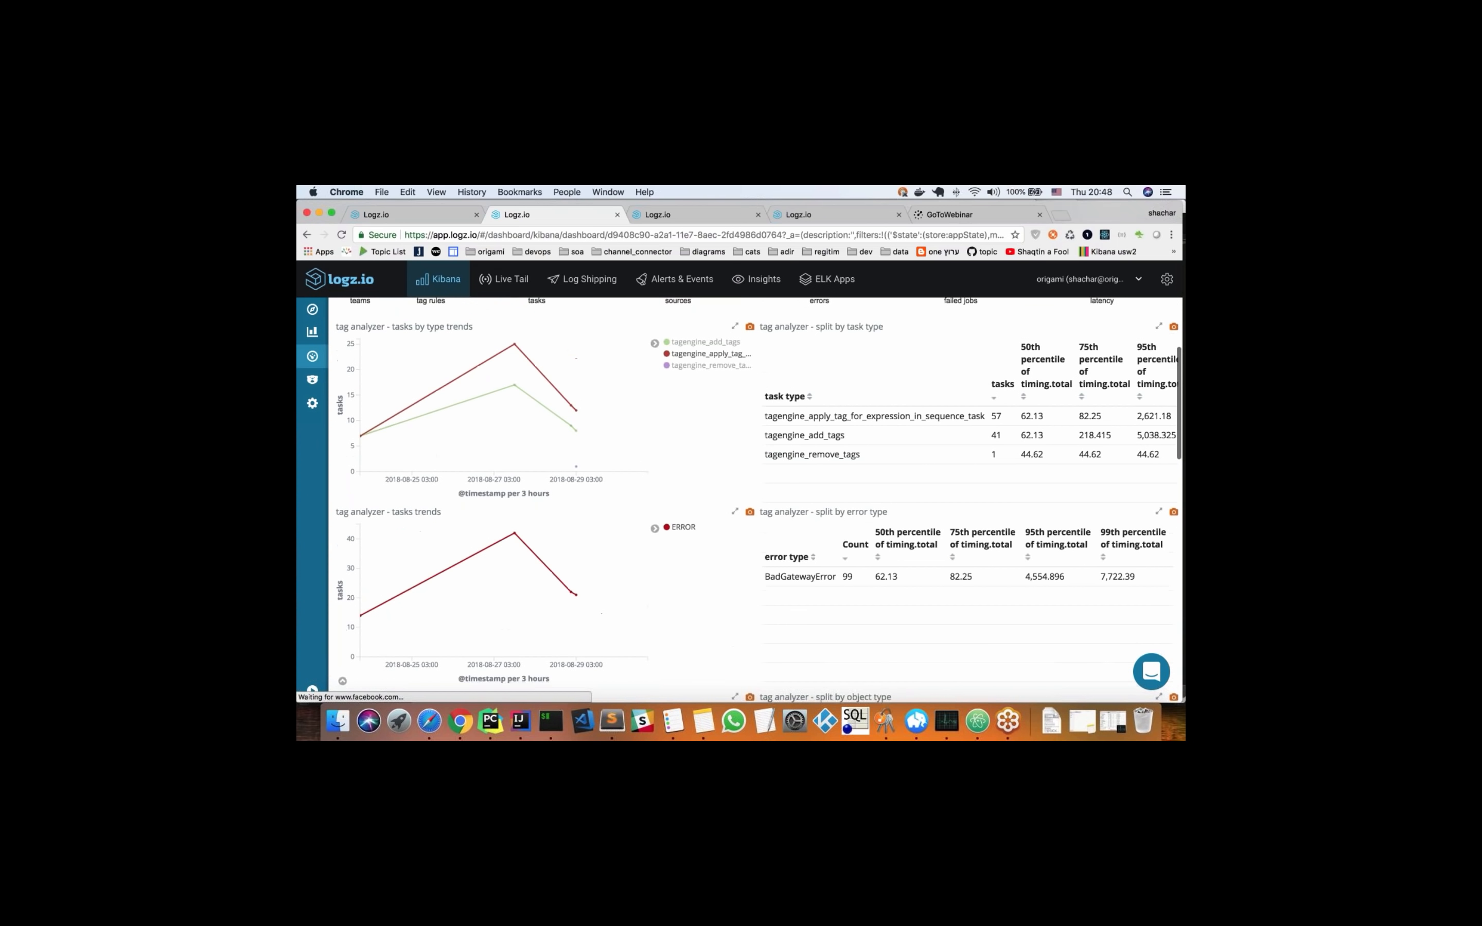
pyautogui.scroll(5, 529, 394)
pyautogui.click(688, 216)
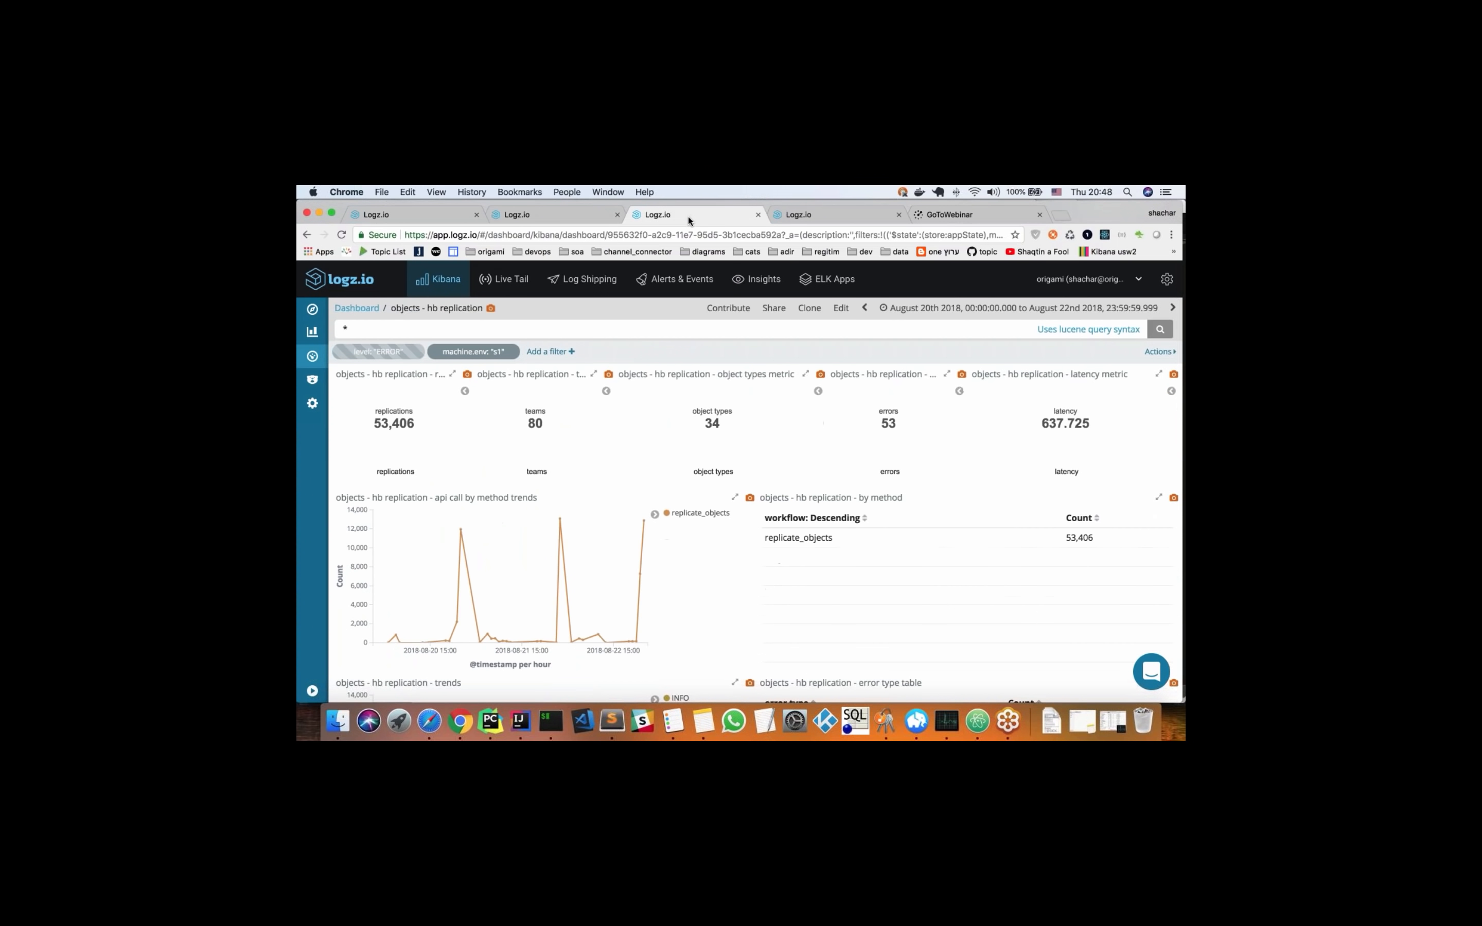
pyautogui.moveTo(686, 296)
pyautogui.scroll(-3, 660, 562)
pyautogui.scroll(-6, 695, 521)
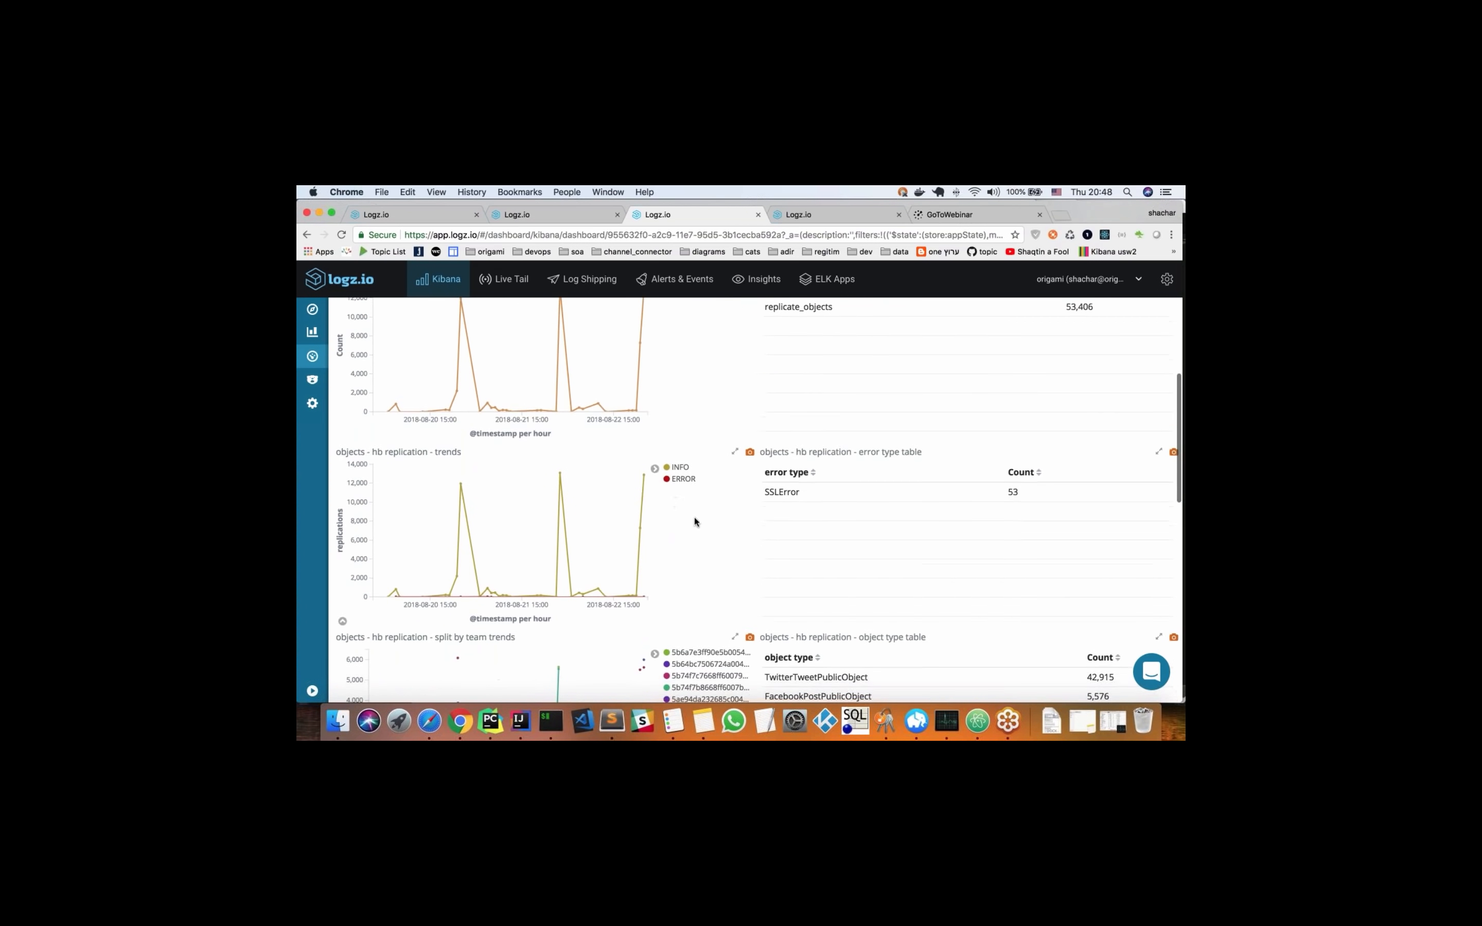
pyautogui.scroll(-1, 695, 521)
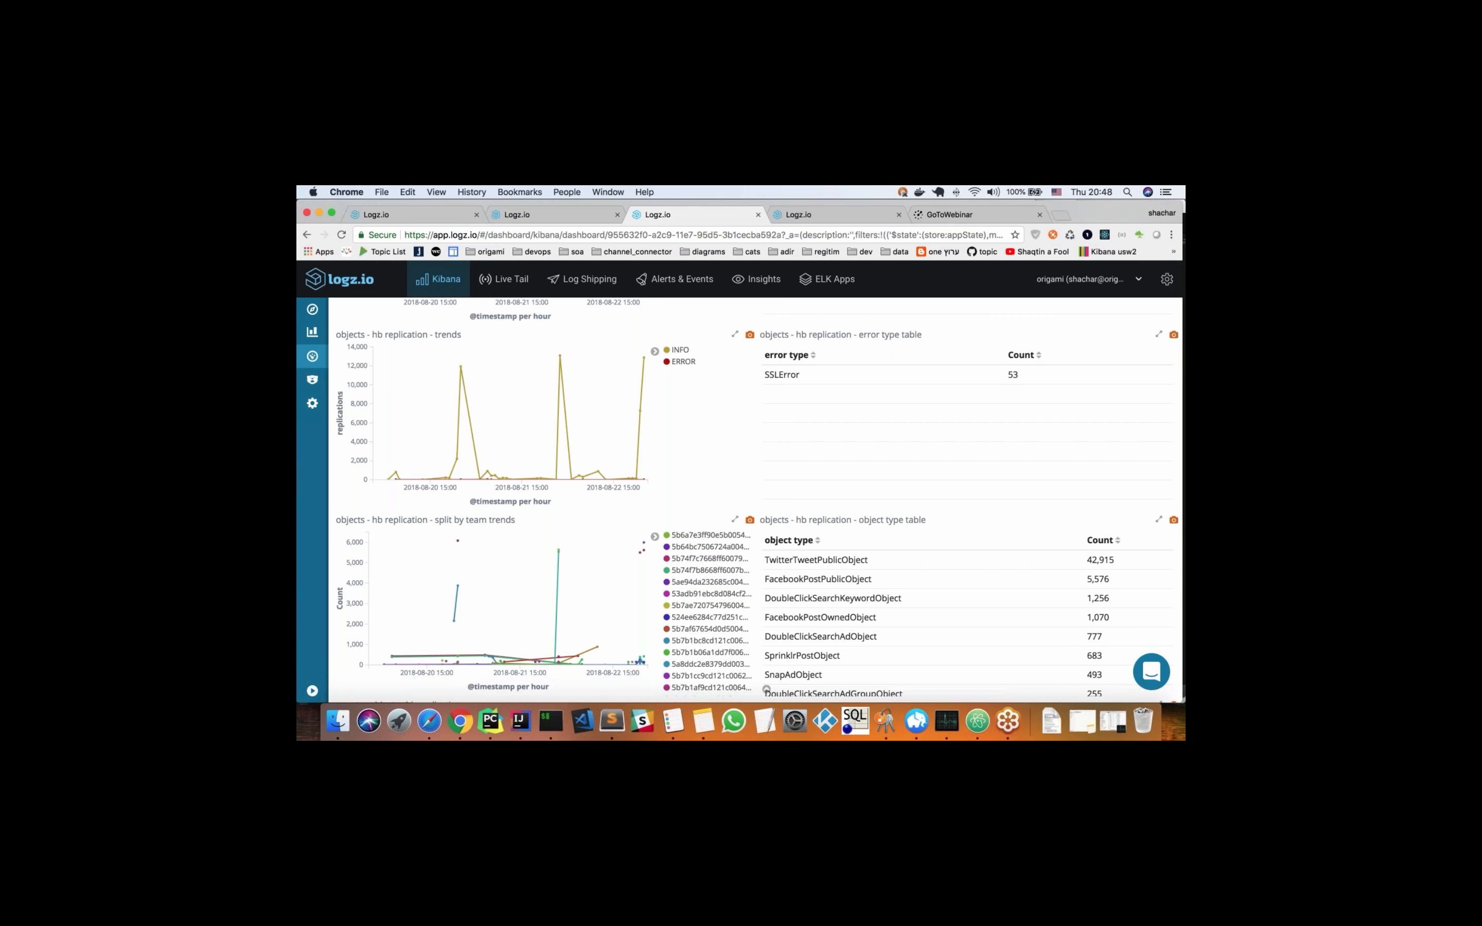
pyautogui.scroll(1, 703, 437)
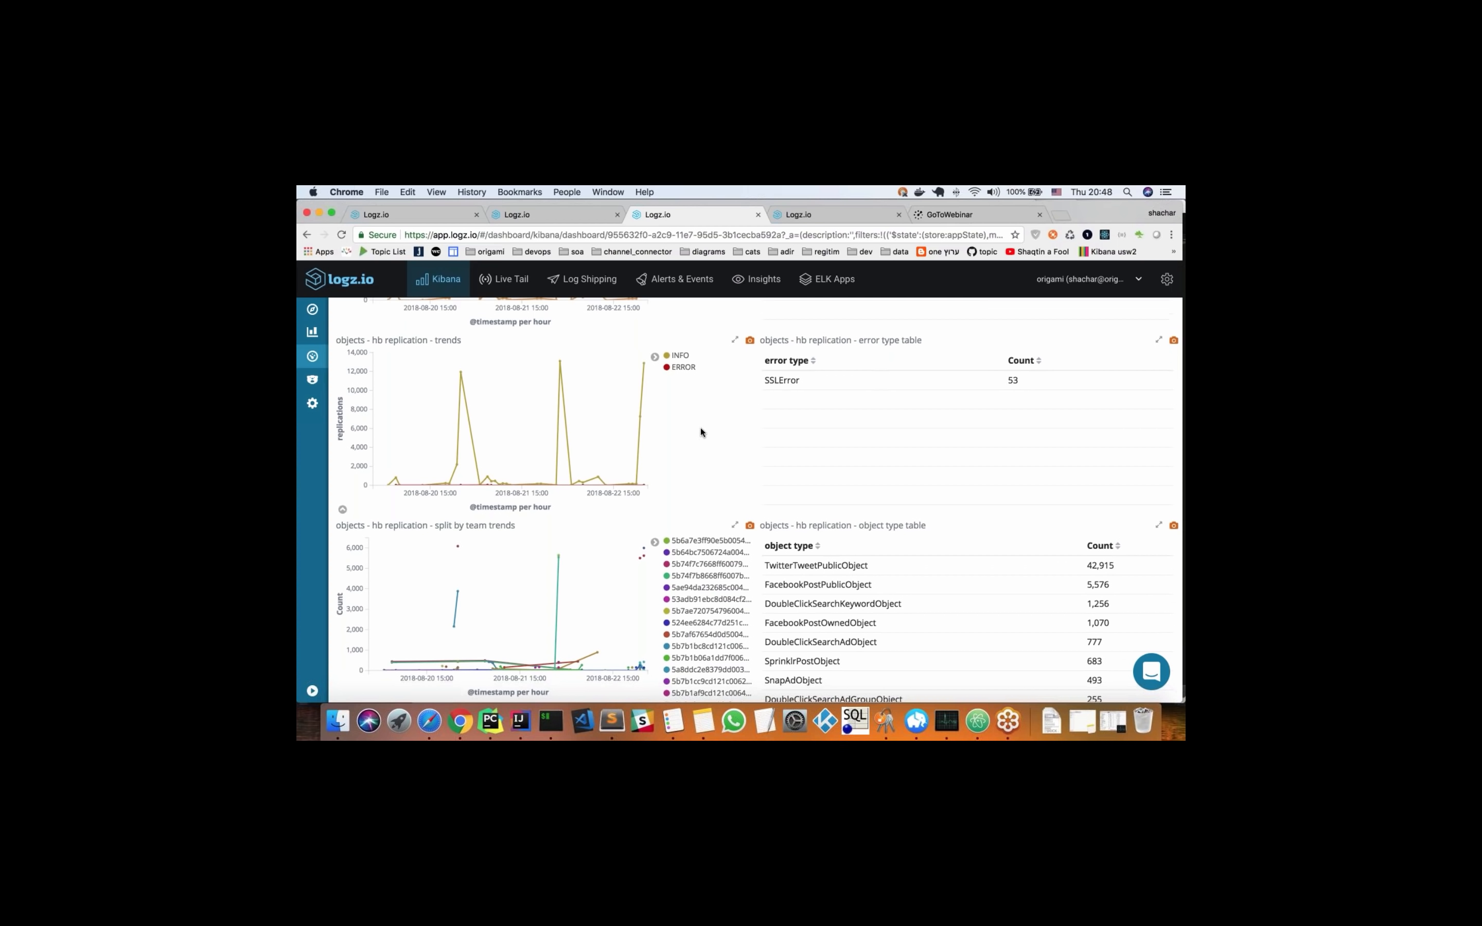
pyautogui.scroll(10, 701, 432)
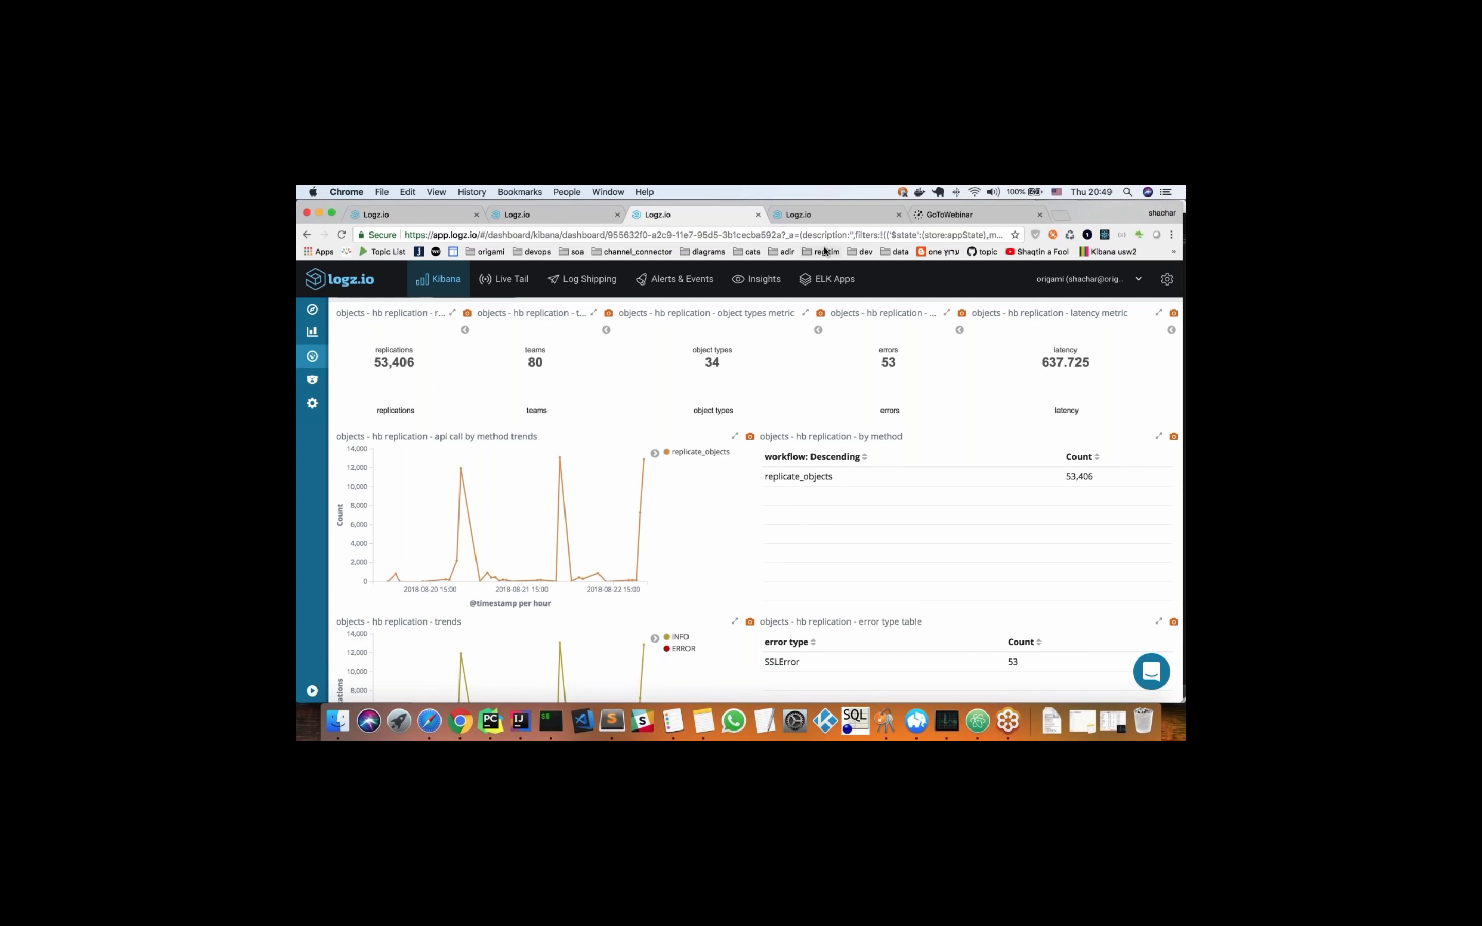
# Switch to the alert definitions page and open the "openconnect - carpentry - errors" alert for editing
pyautogui.click(831, 219)
pyautogui.moveTo(672, 283)
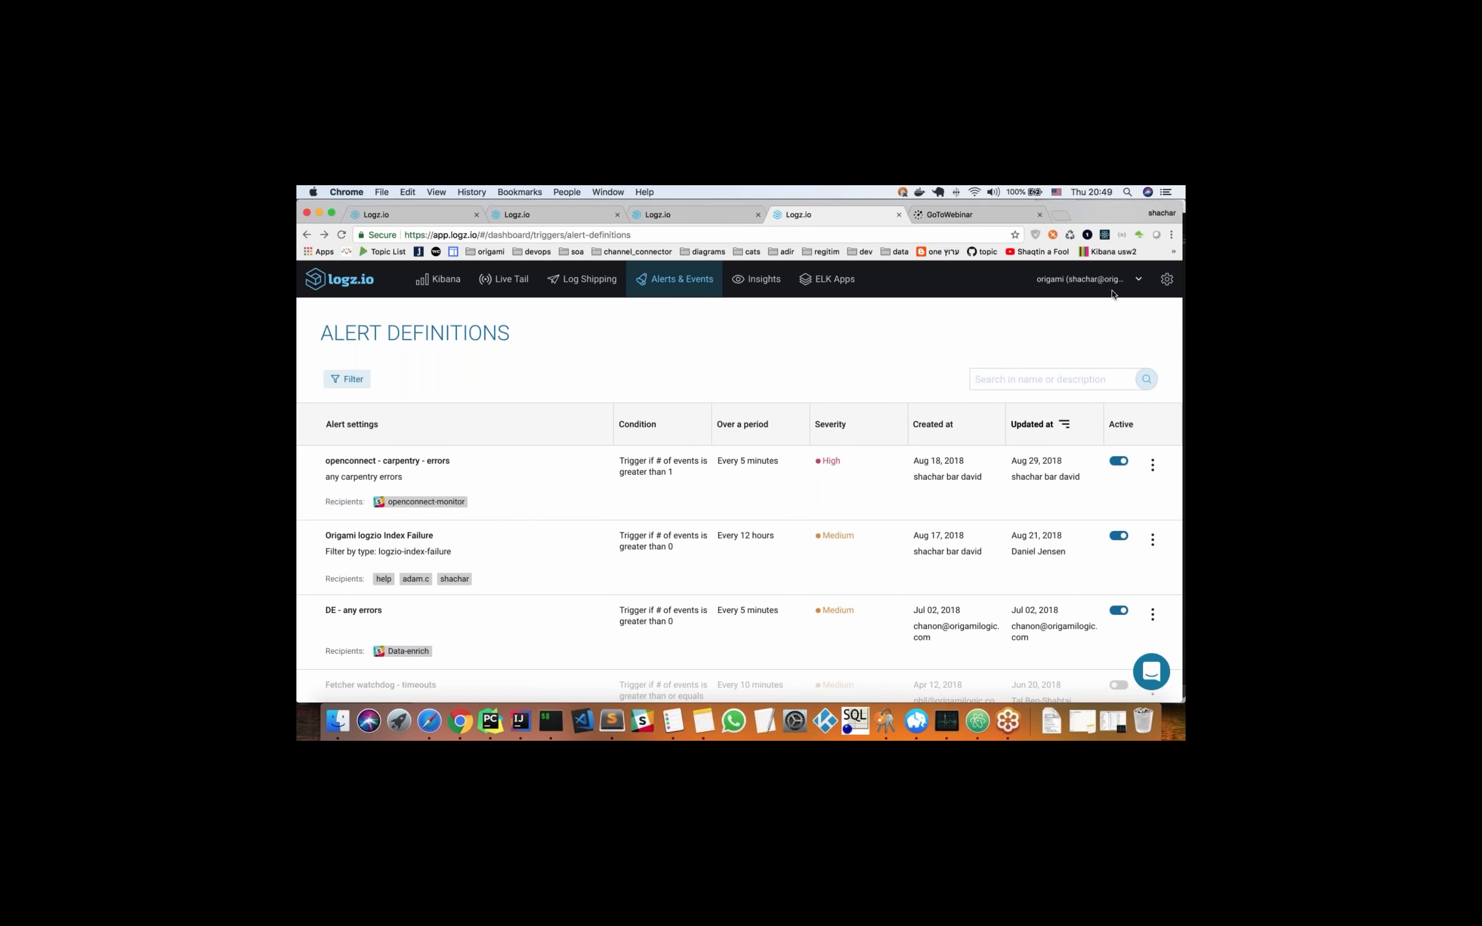
pyautogui.click(1096, 236)
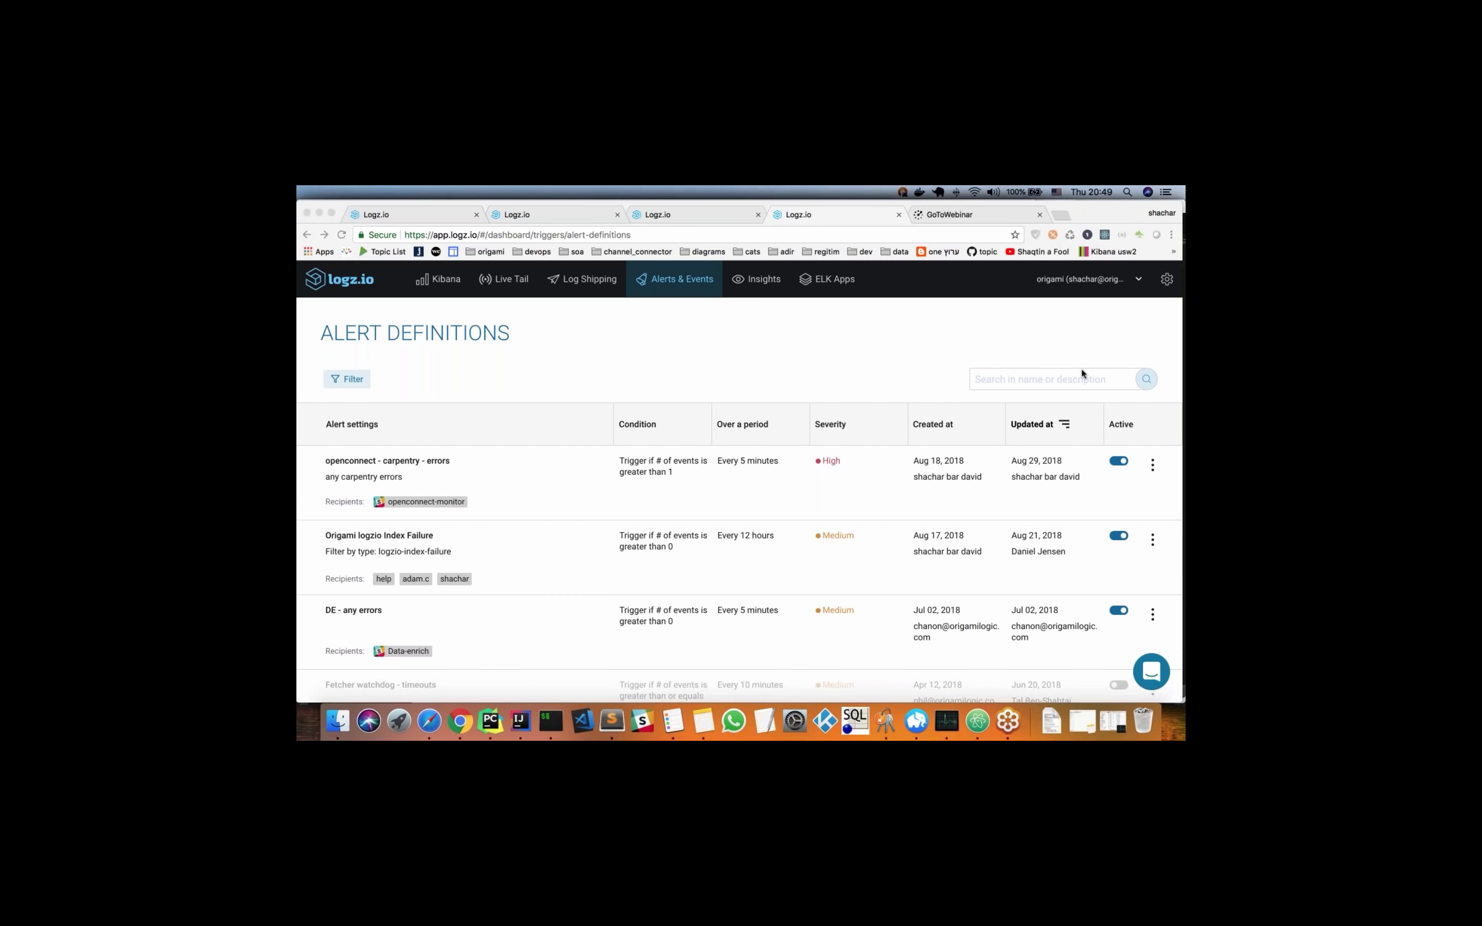
pyautogui.click(1154, 468)
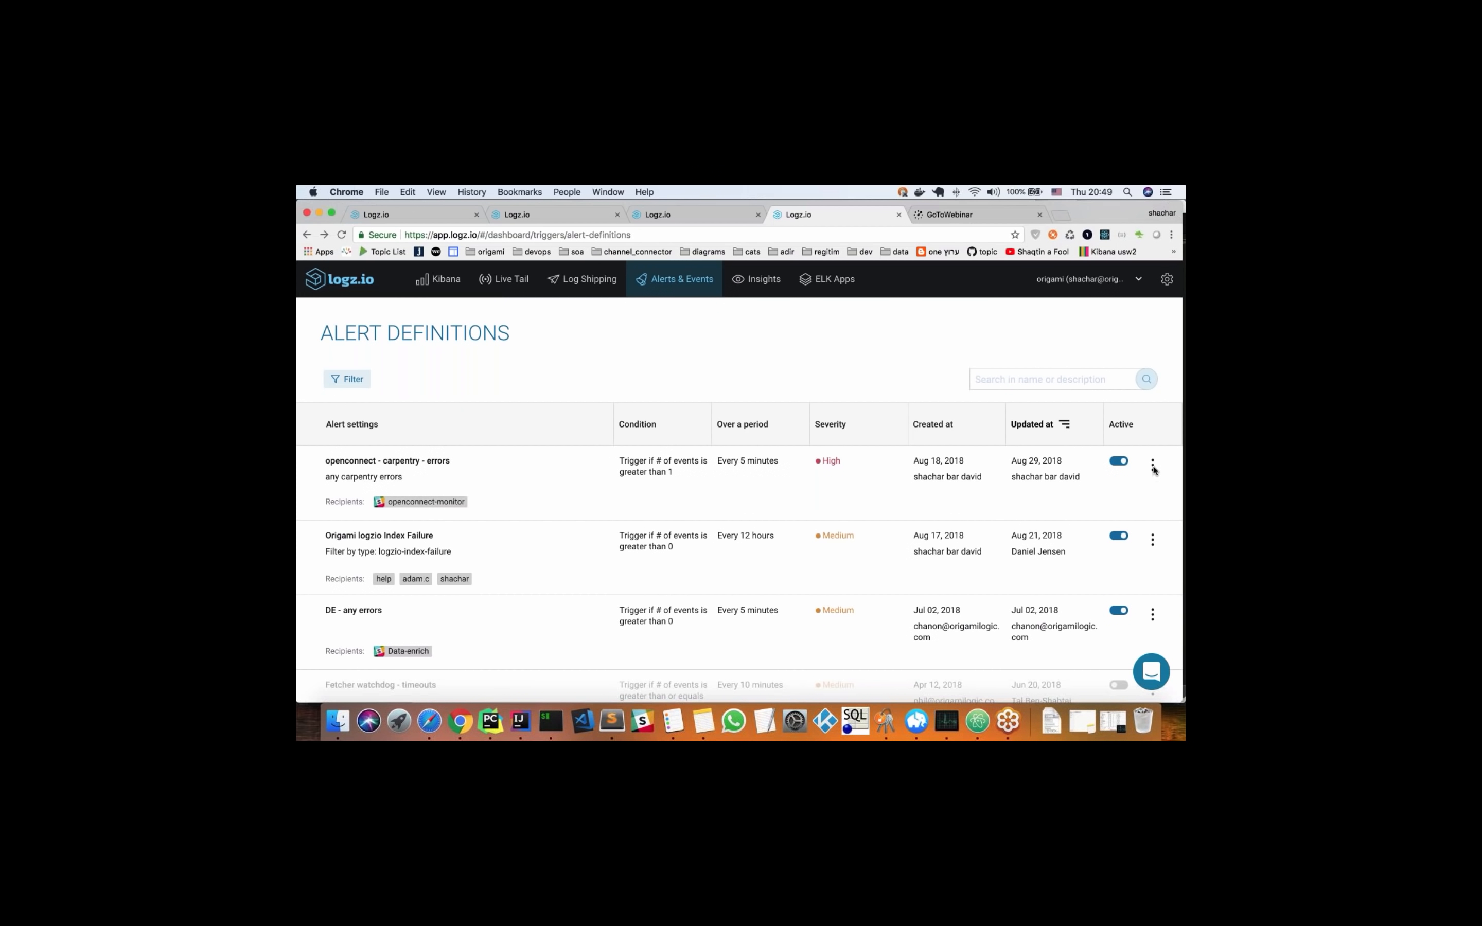
pyautogui.click(1154, 469)
pyautogui.click(1119, 478)
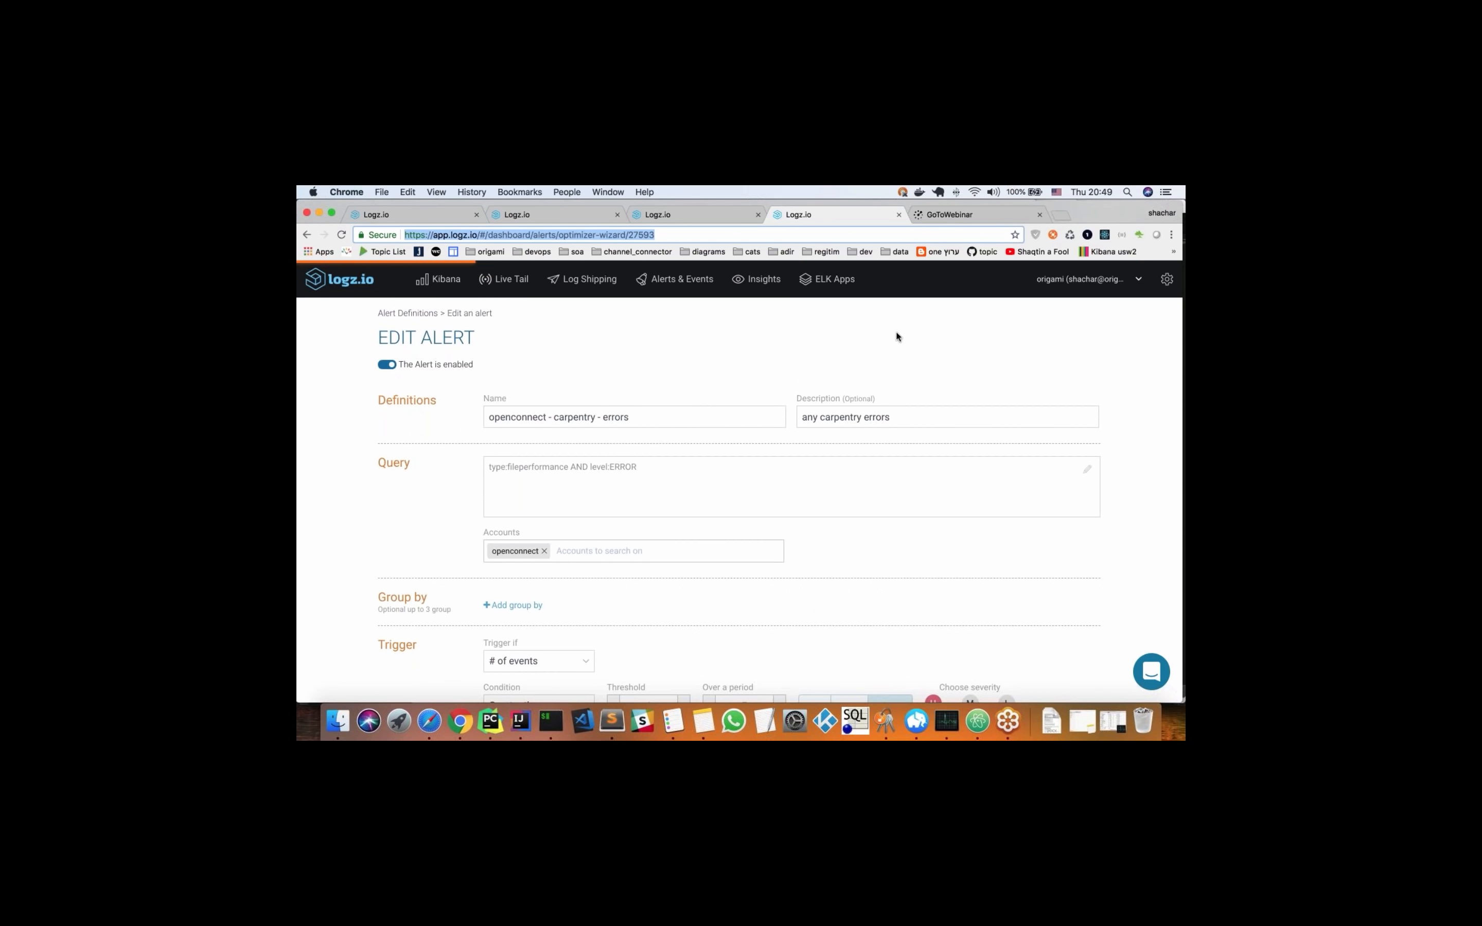
# Review the alert's query, trigger, severity, recipients and output settings, and return to the objects - hb replication dashboard
pyautogui.scroll(-1, 667, 425)
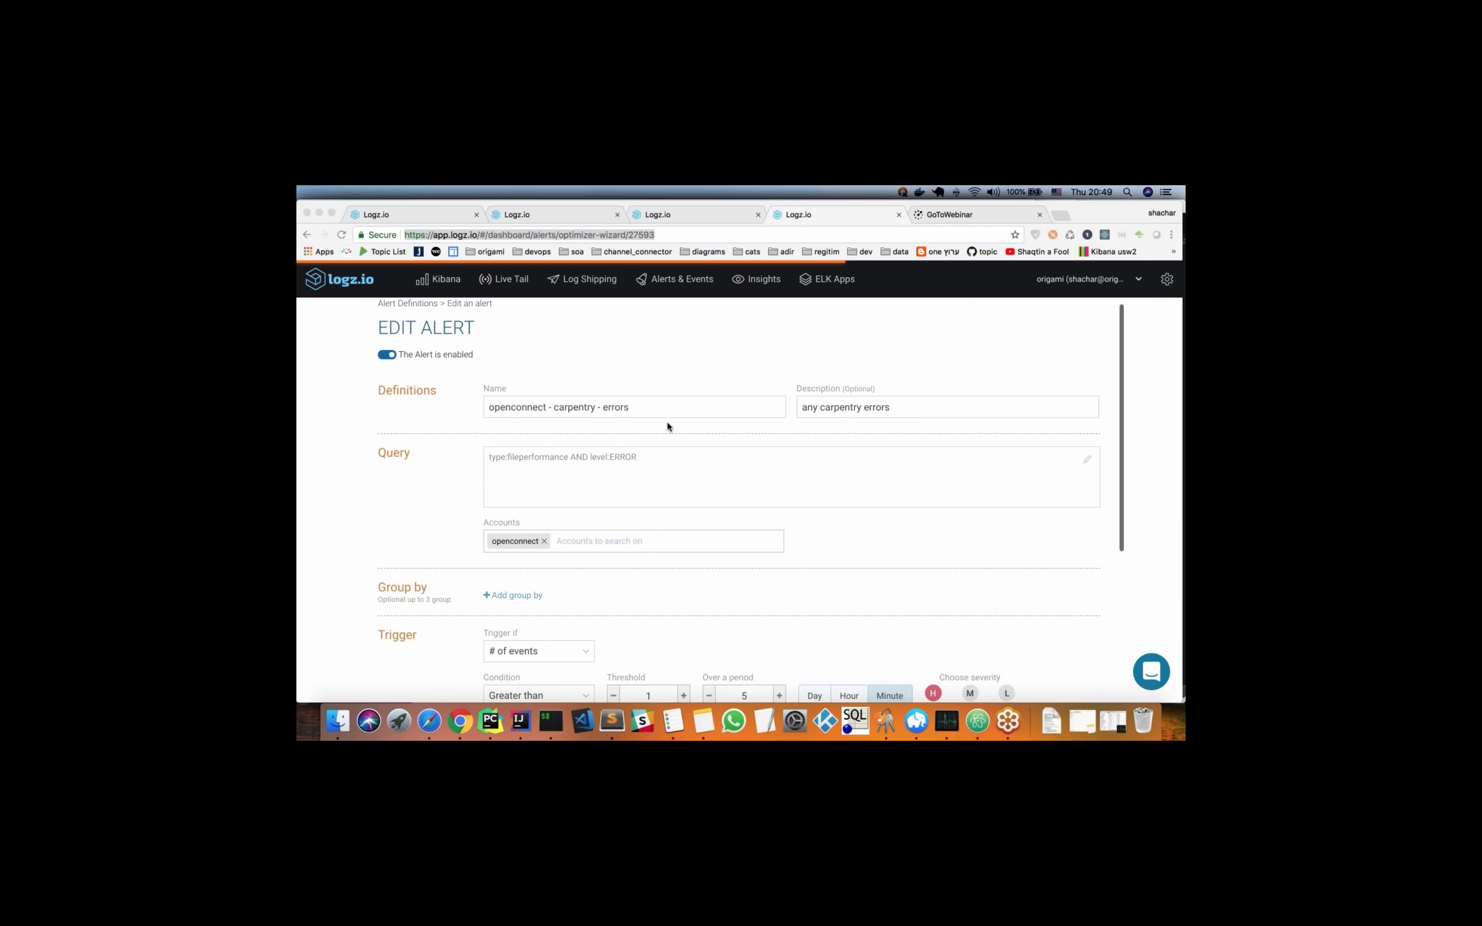
pyautogui.scroll(-2, 667, 422)
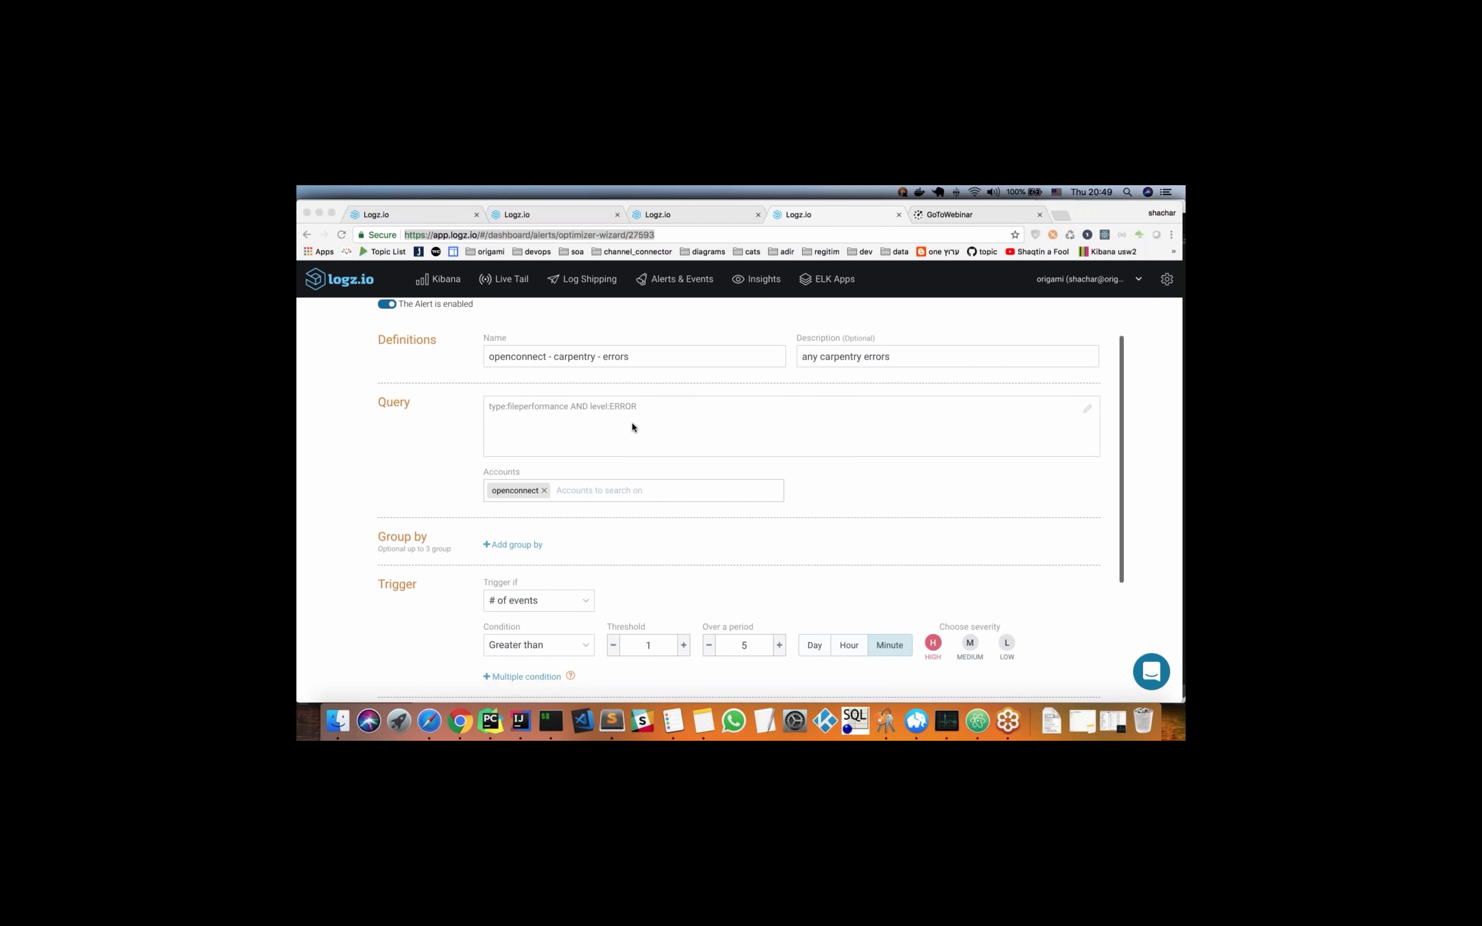
pyautogui.scroll(-3, 631, 425)
pyautogui.scroll(-2, 631, 423)
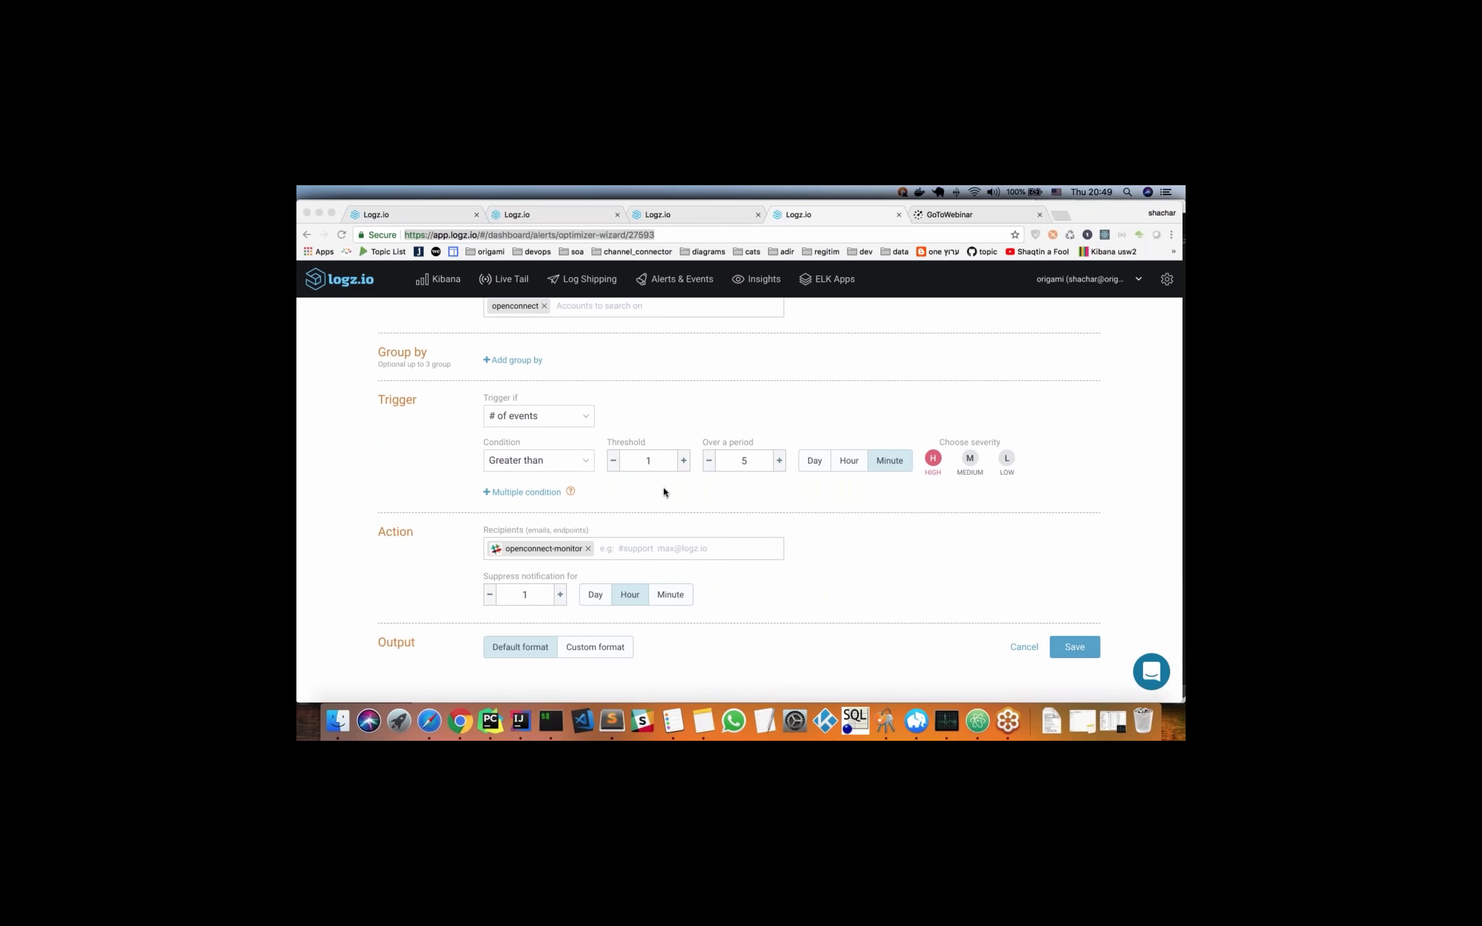
pyautogui.scroll(-1, 664, 492)
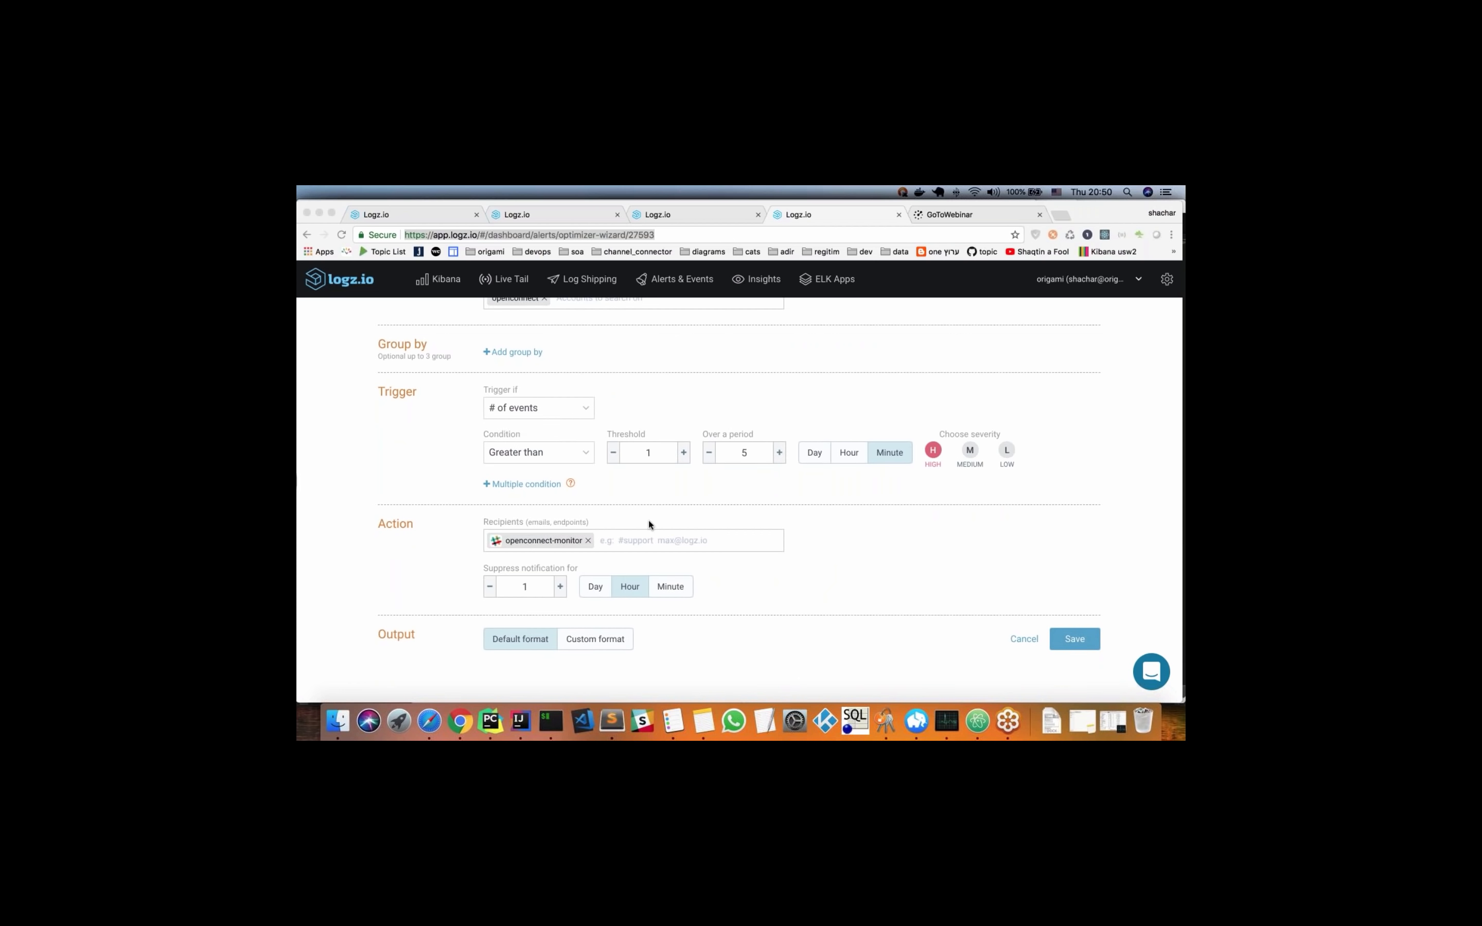
pyautogui.scroll(3, 715, 414)
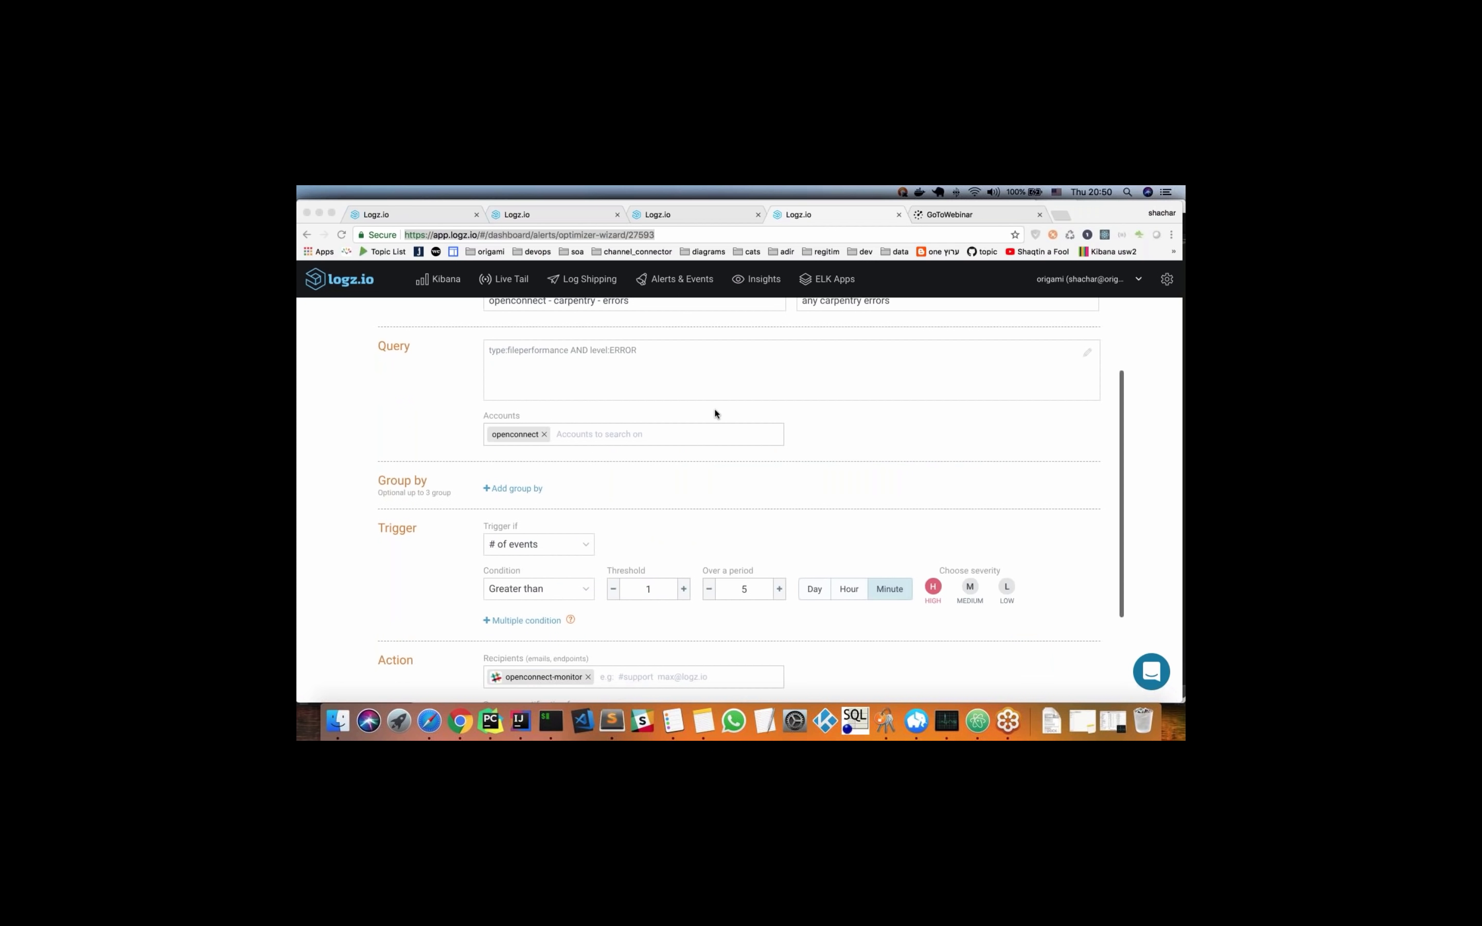
pyautogui.scroll(3, 715, 414)
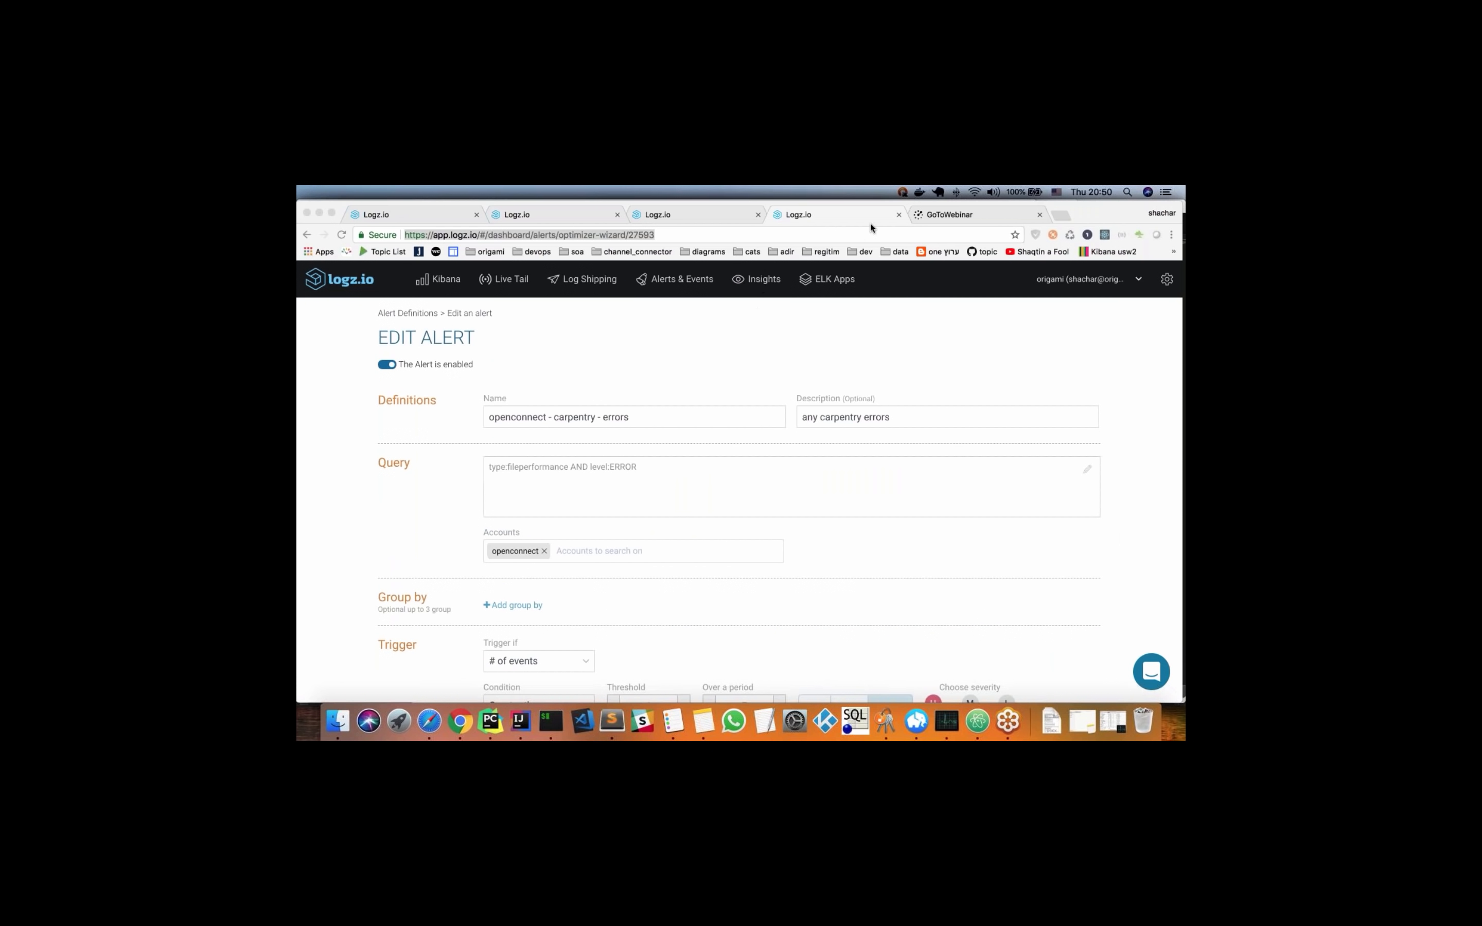
pyautogui.click(673, 216)
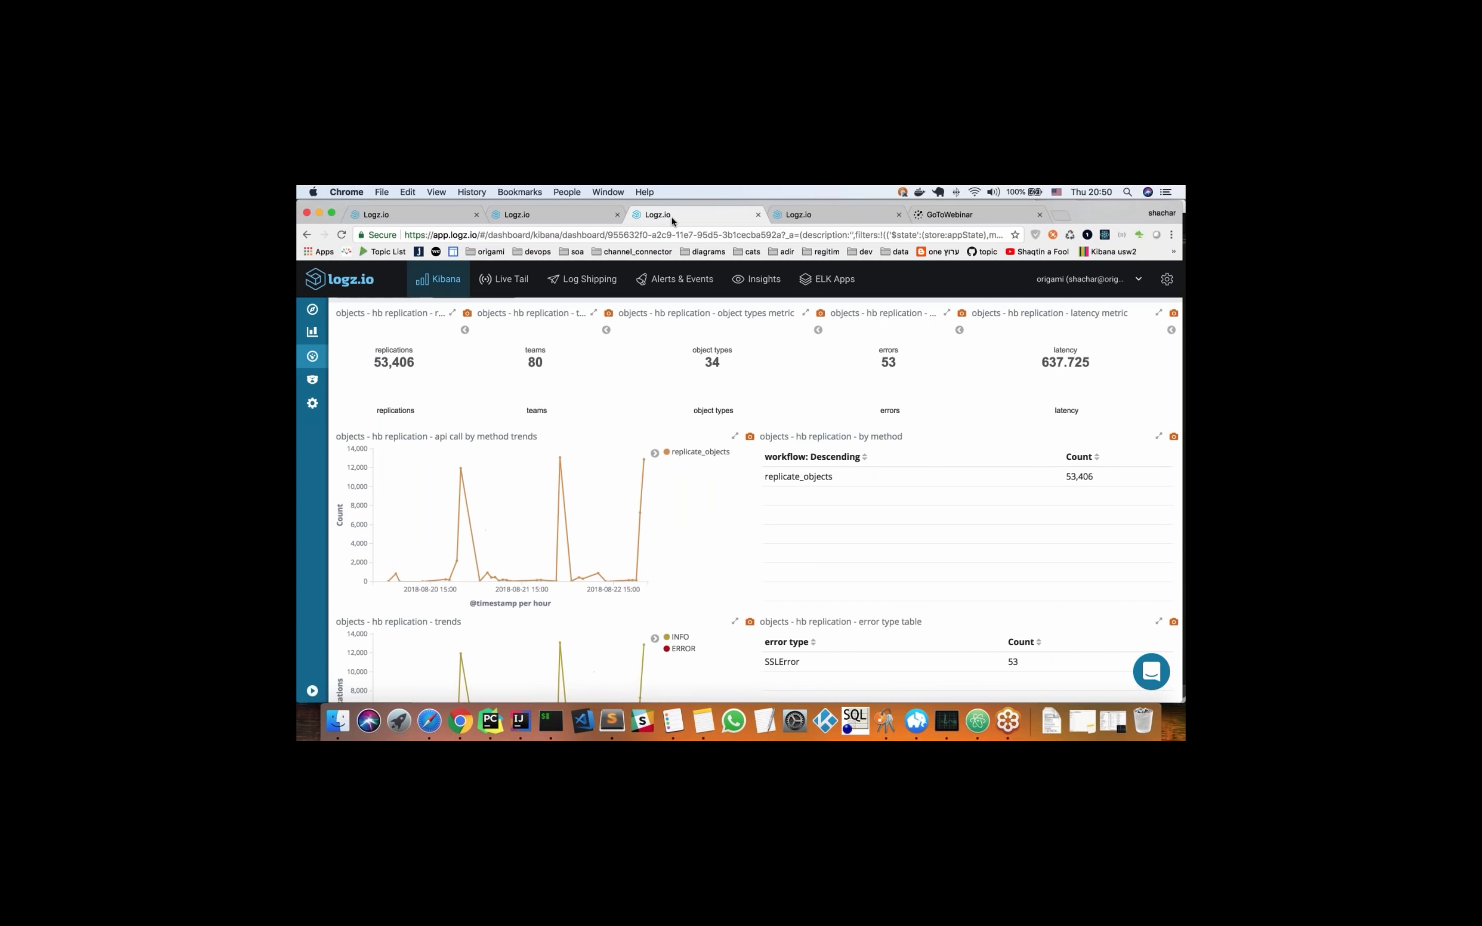